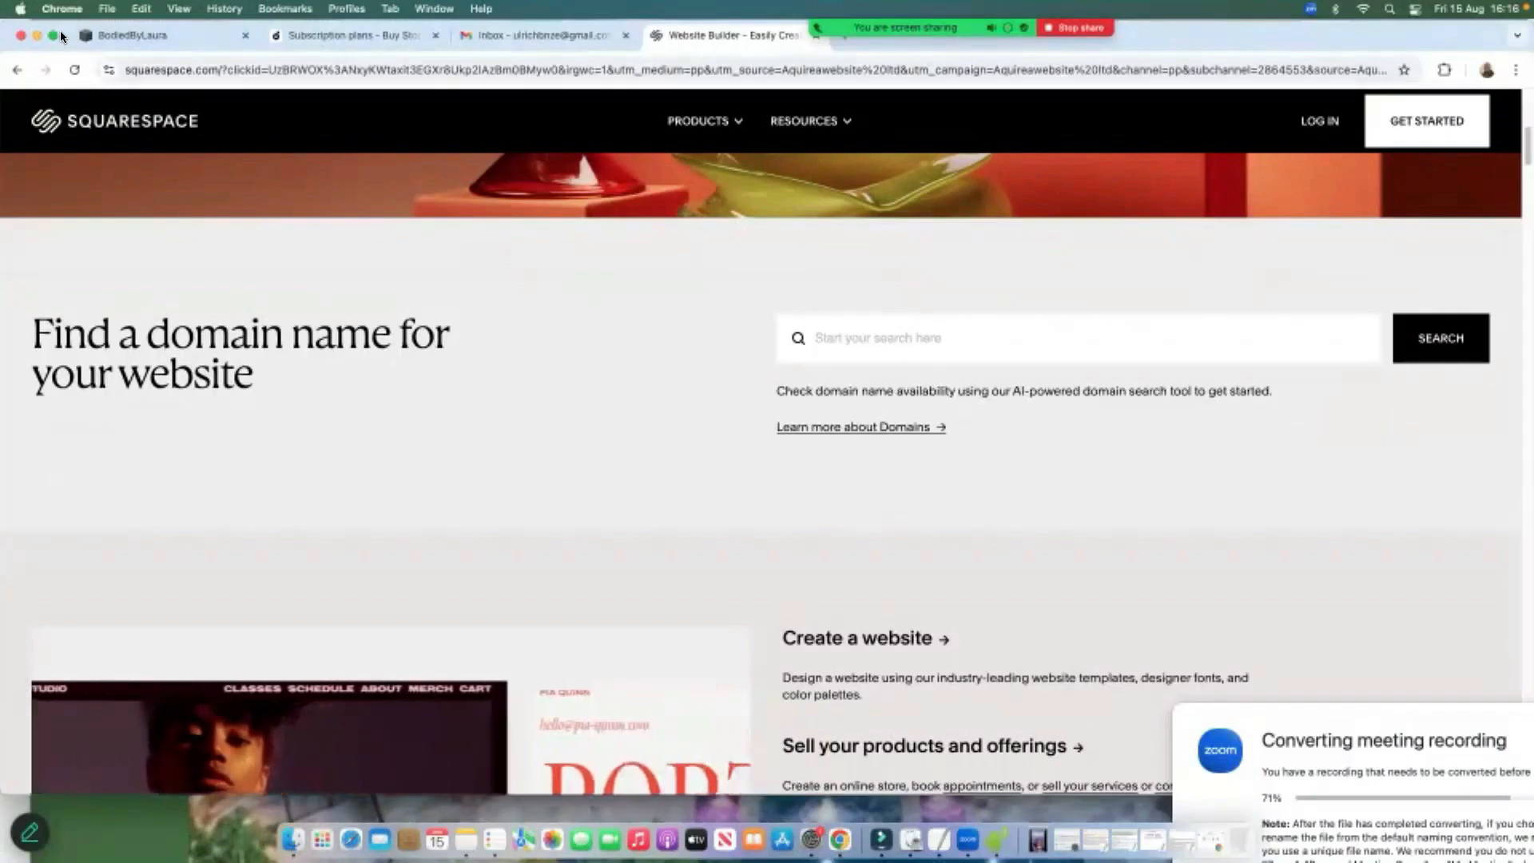
# View the Squarespace homepage in full screen, look over its sections and start the website sign-up
pyautogui.click(53, 35)
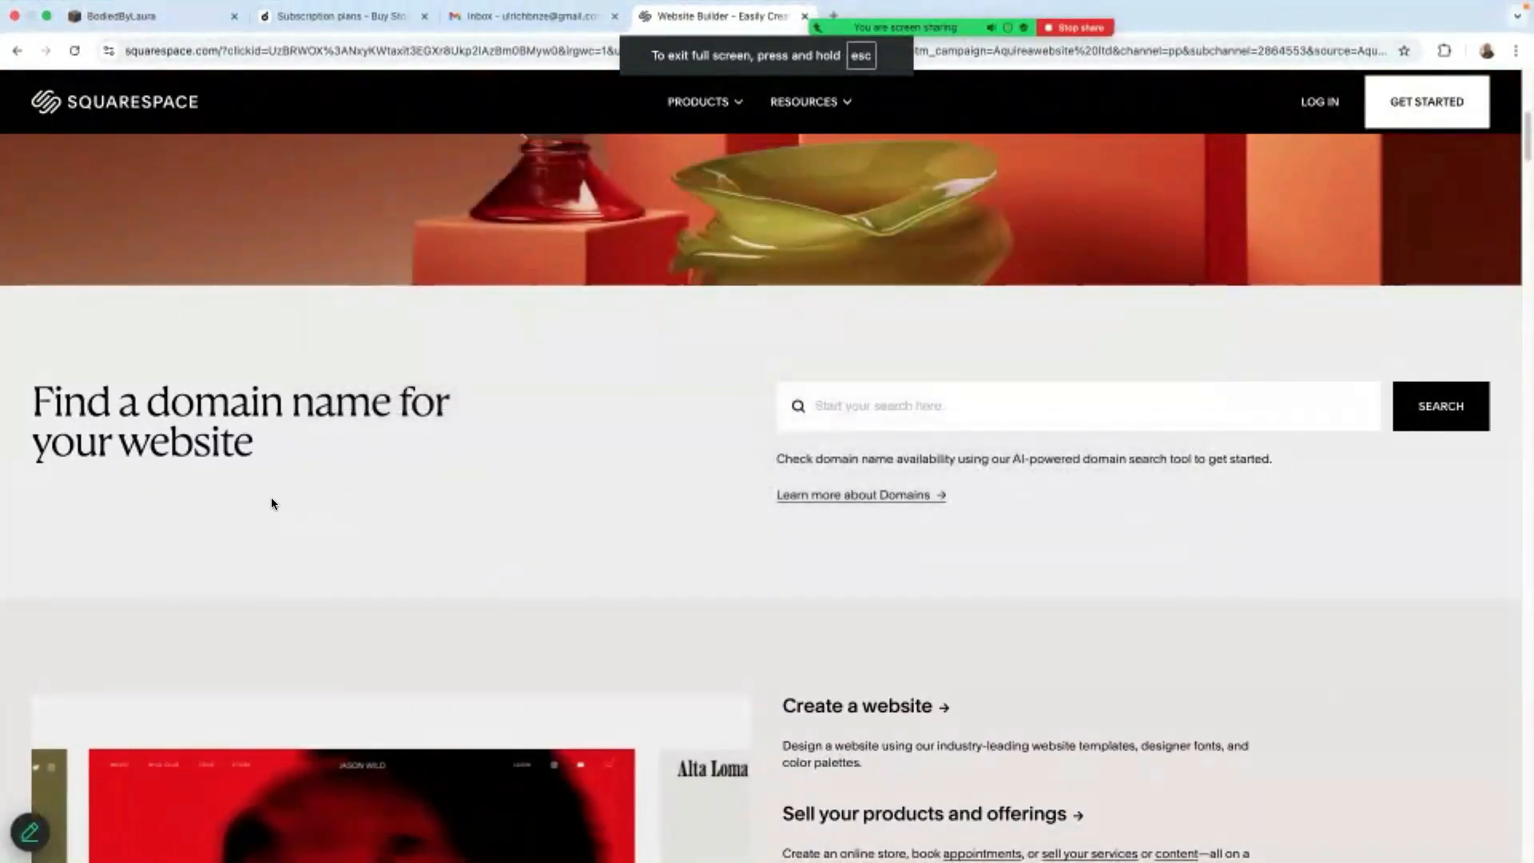
pyautogui.scroll(-8, 478, 489)
pyautogui.scroll(-20, 543, 536)
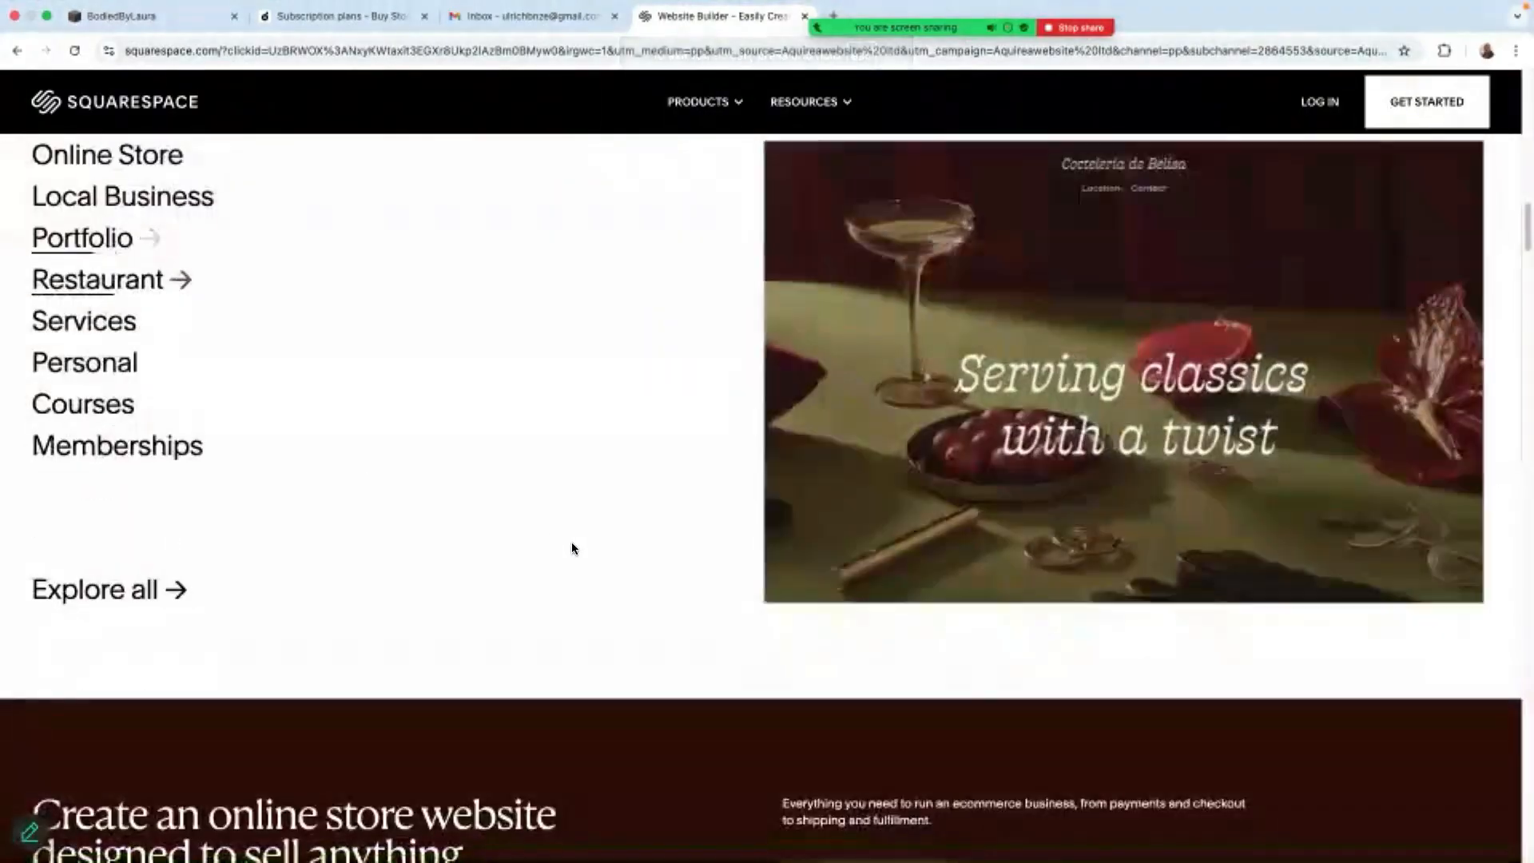
pyautogui.scroll(20, 581, 551)
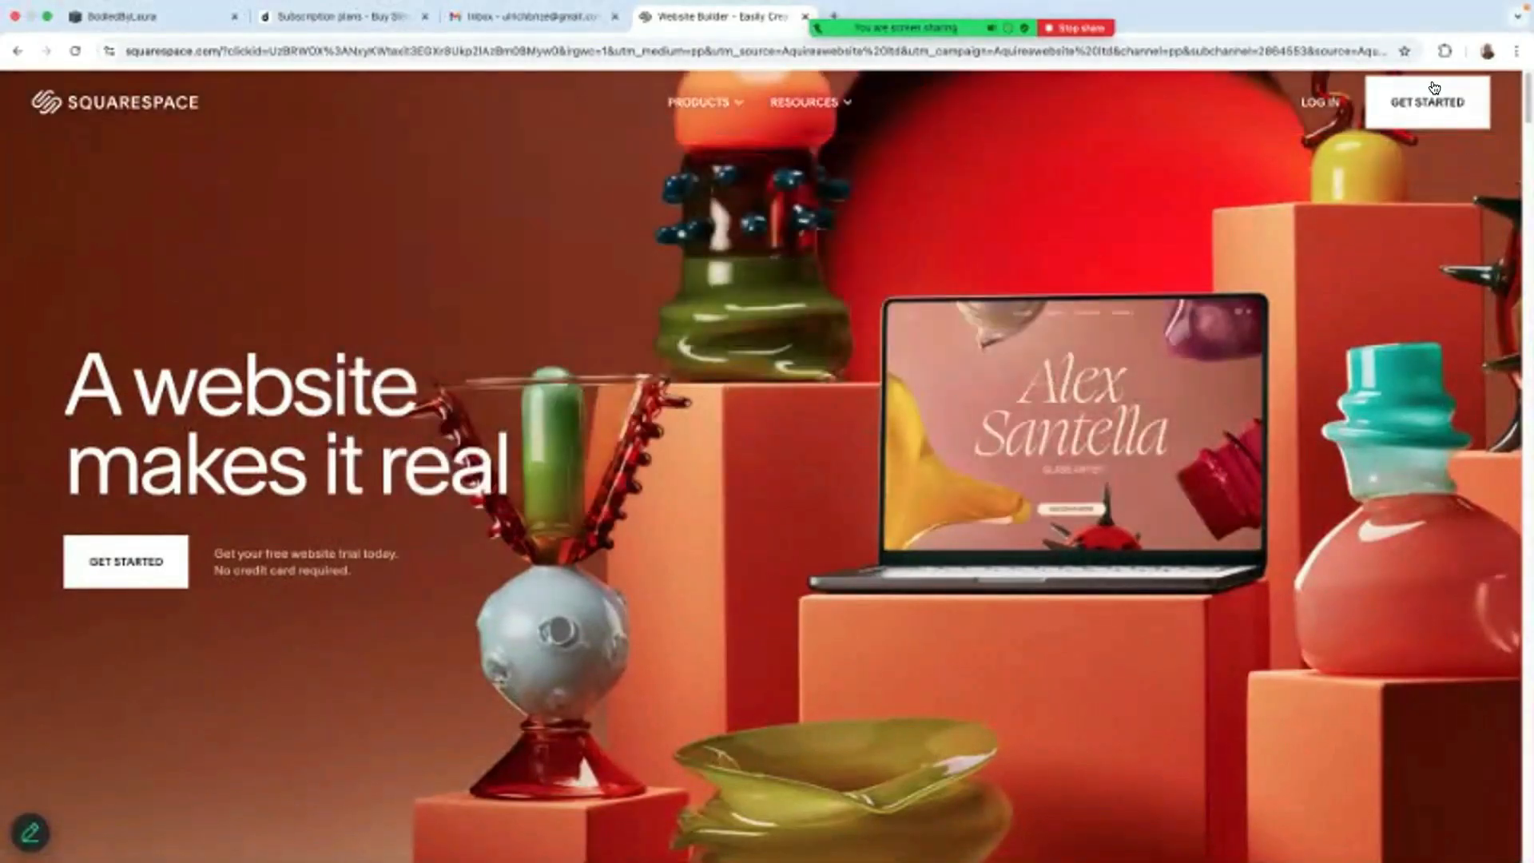
pyautogui.click(1427, 96)
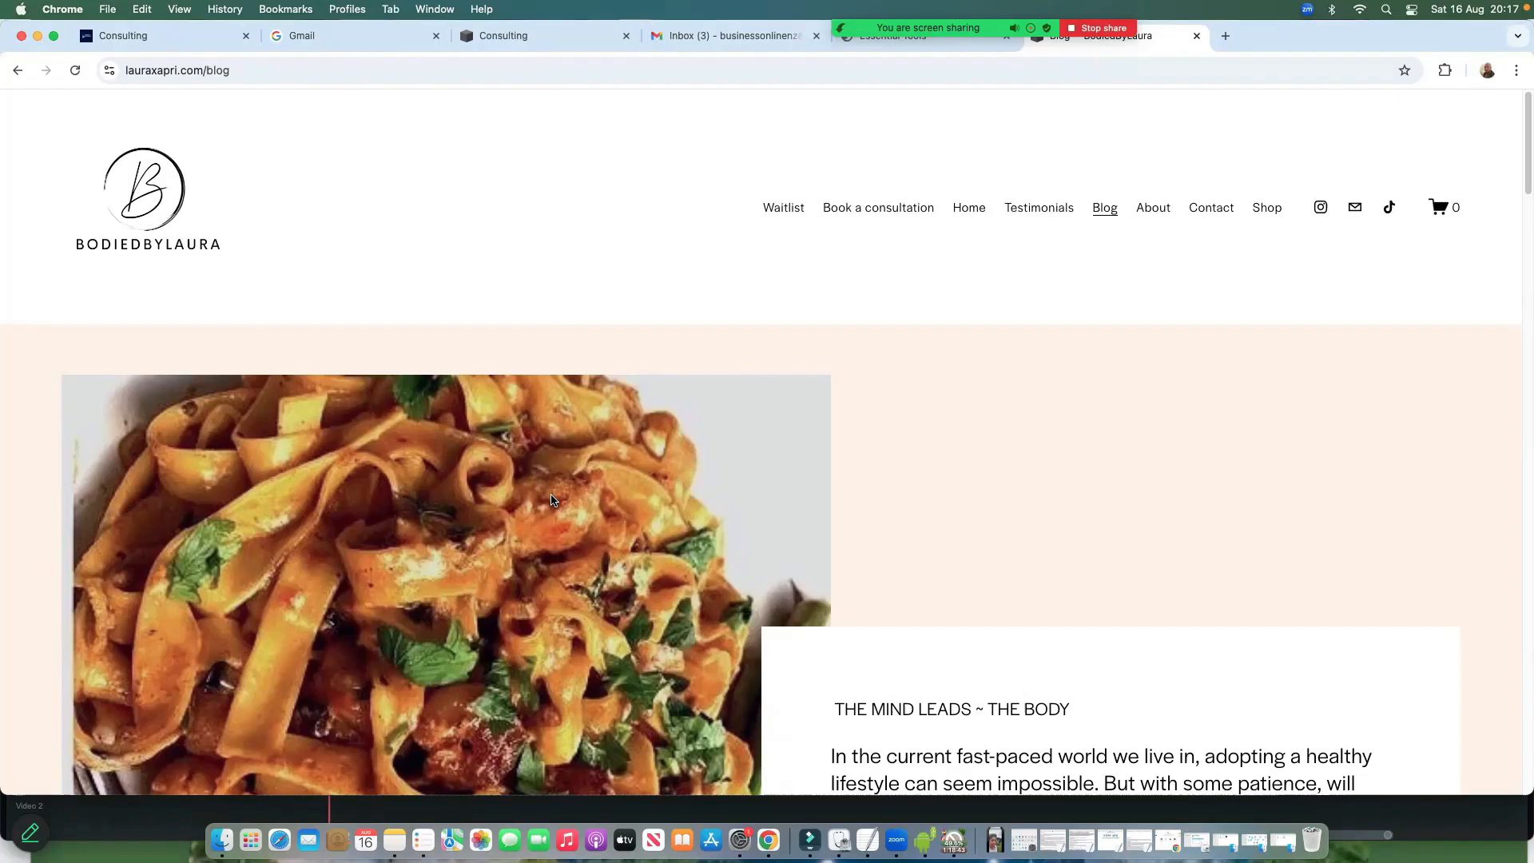
# Examine the BodiedByLaura blog page from its intro banner through the recent posts to the newsletter footer
pyautogui.scroll(-9, 545, 532)
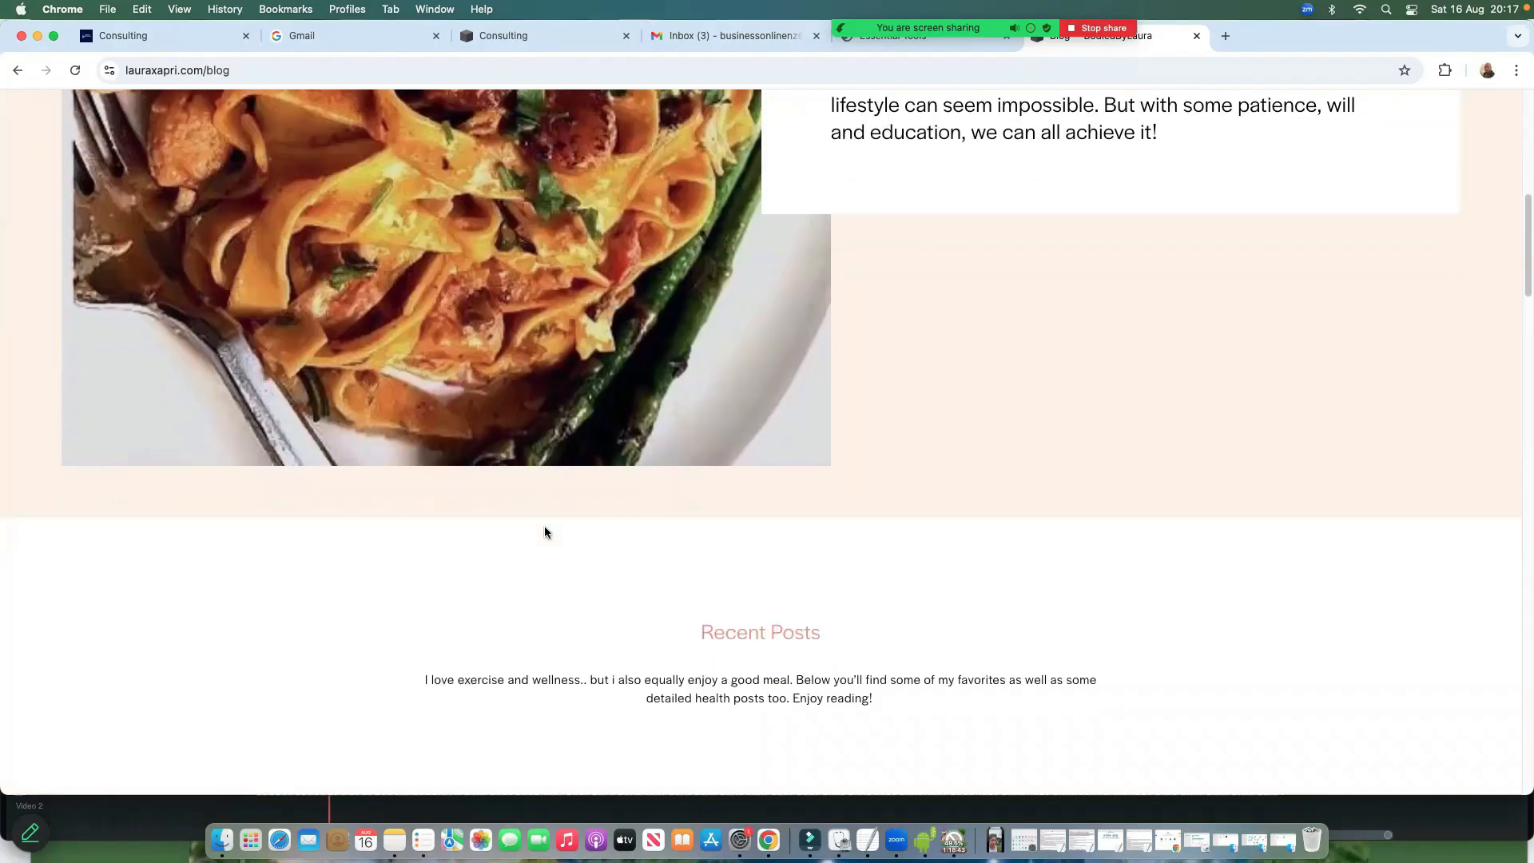
pyautogui.scroll(8, 545, 532)
pyautogui.scroll(-6, 542, 547)
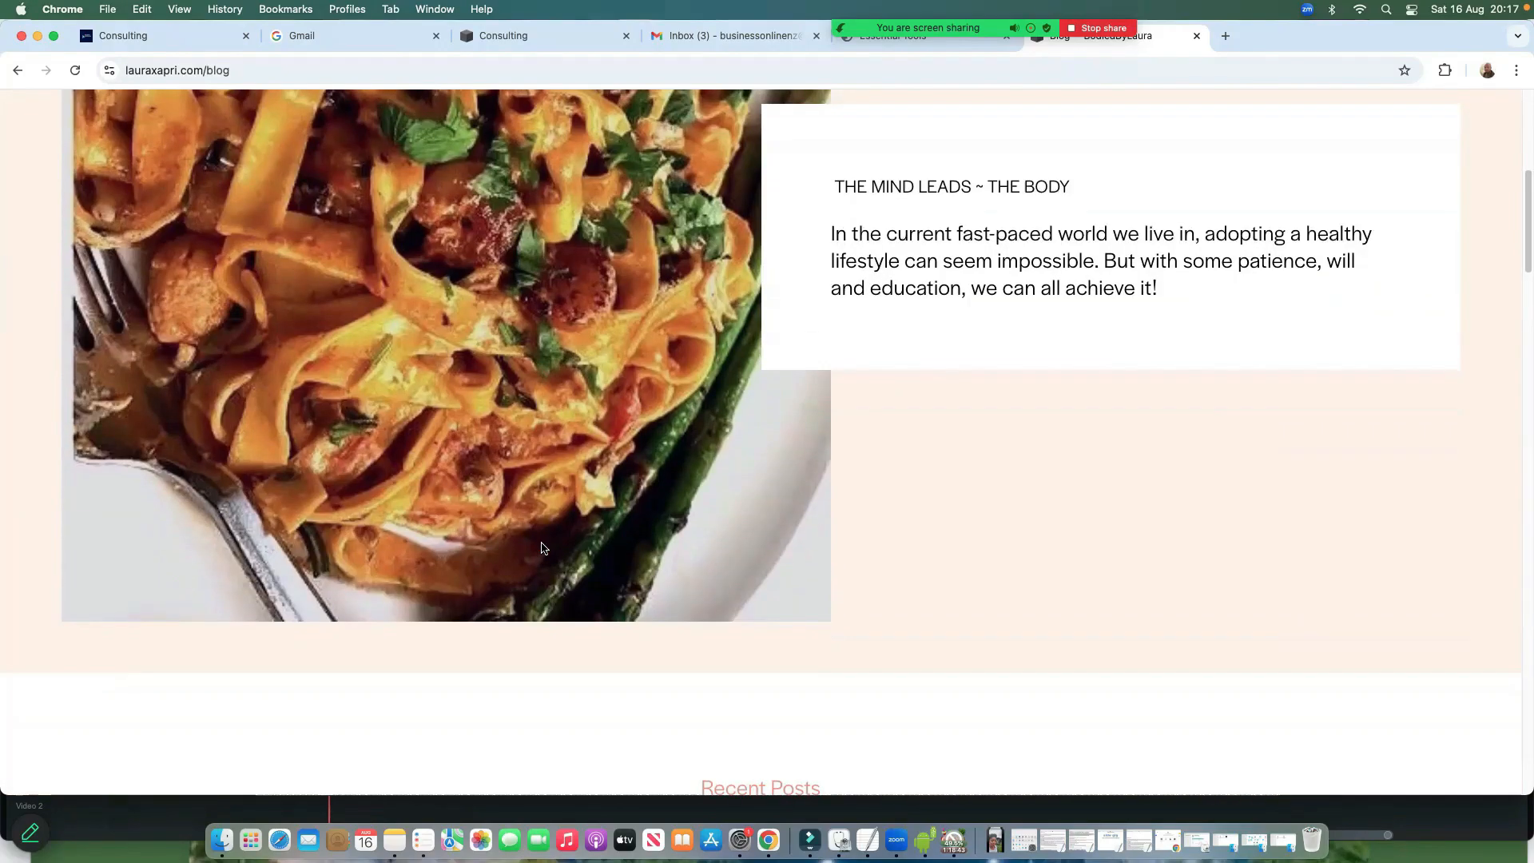
pyautogui.scroll(2, 544, 545)
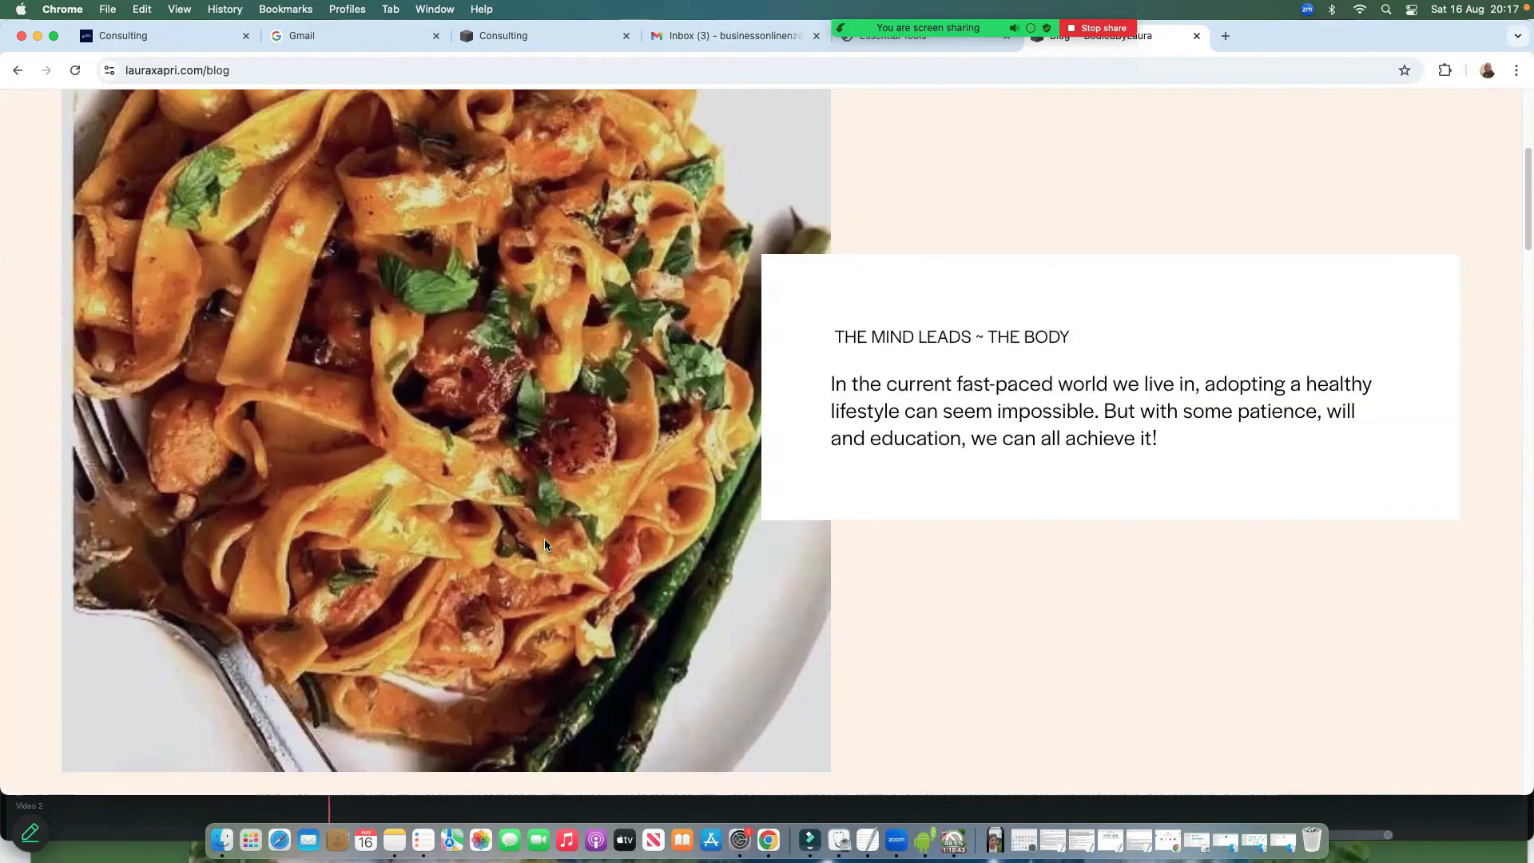
pyautogui.scroll(-12, 545, 548)
pyautogui.scroll(-5, 543, 548)
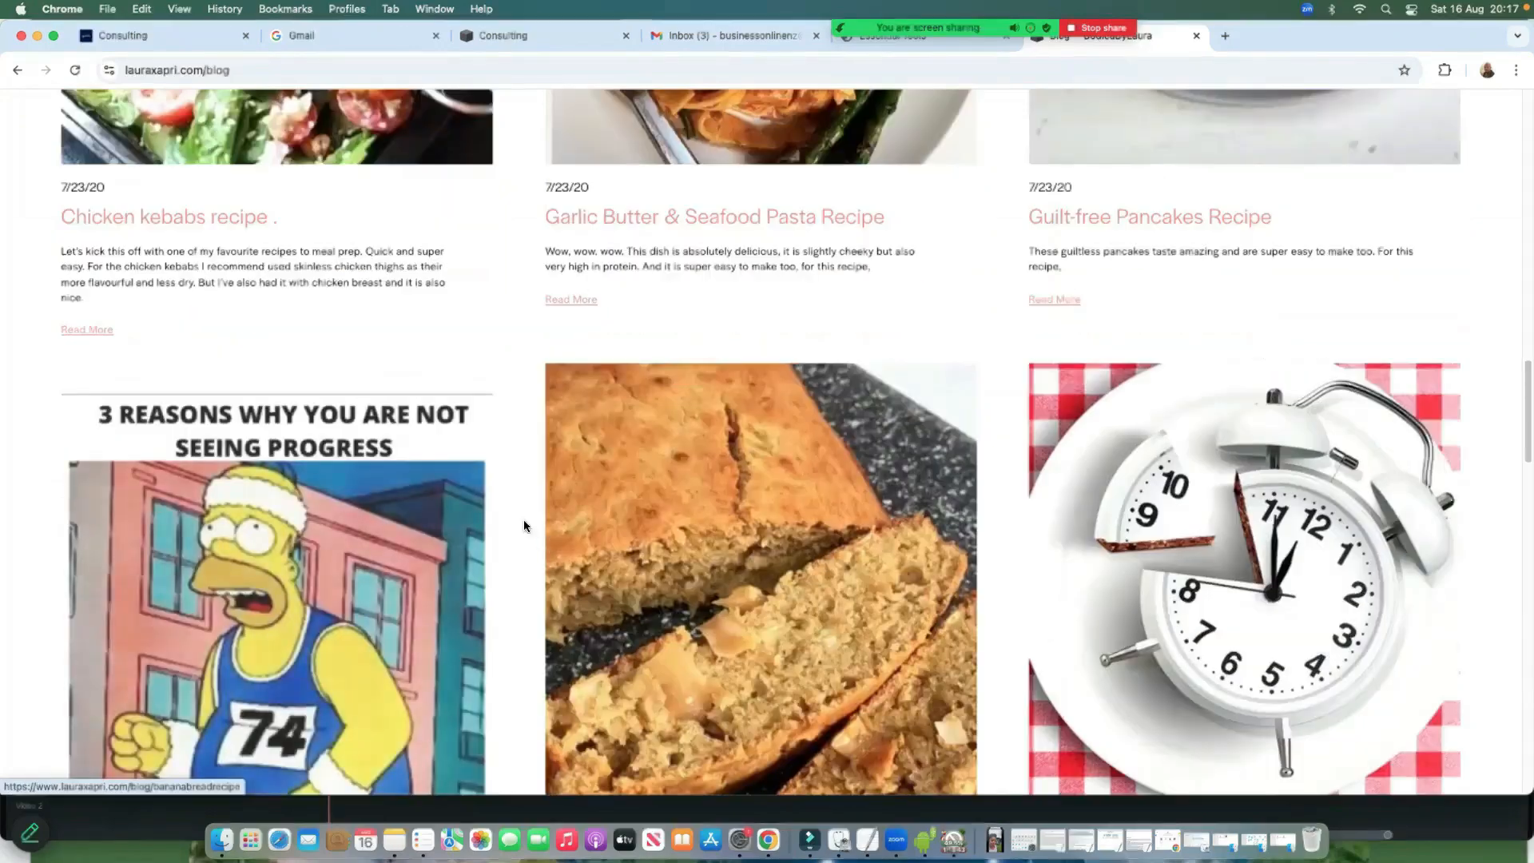
pyautogui.scroll(-6, 714, 464)
pyautogui.scroll(-15, 714, 464)
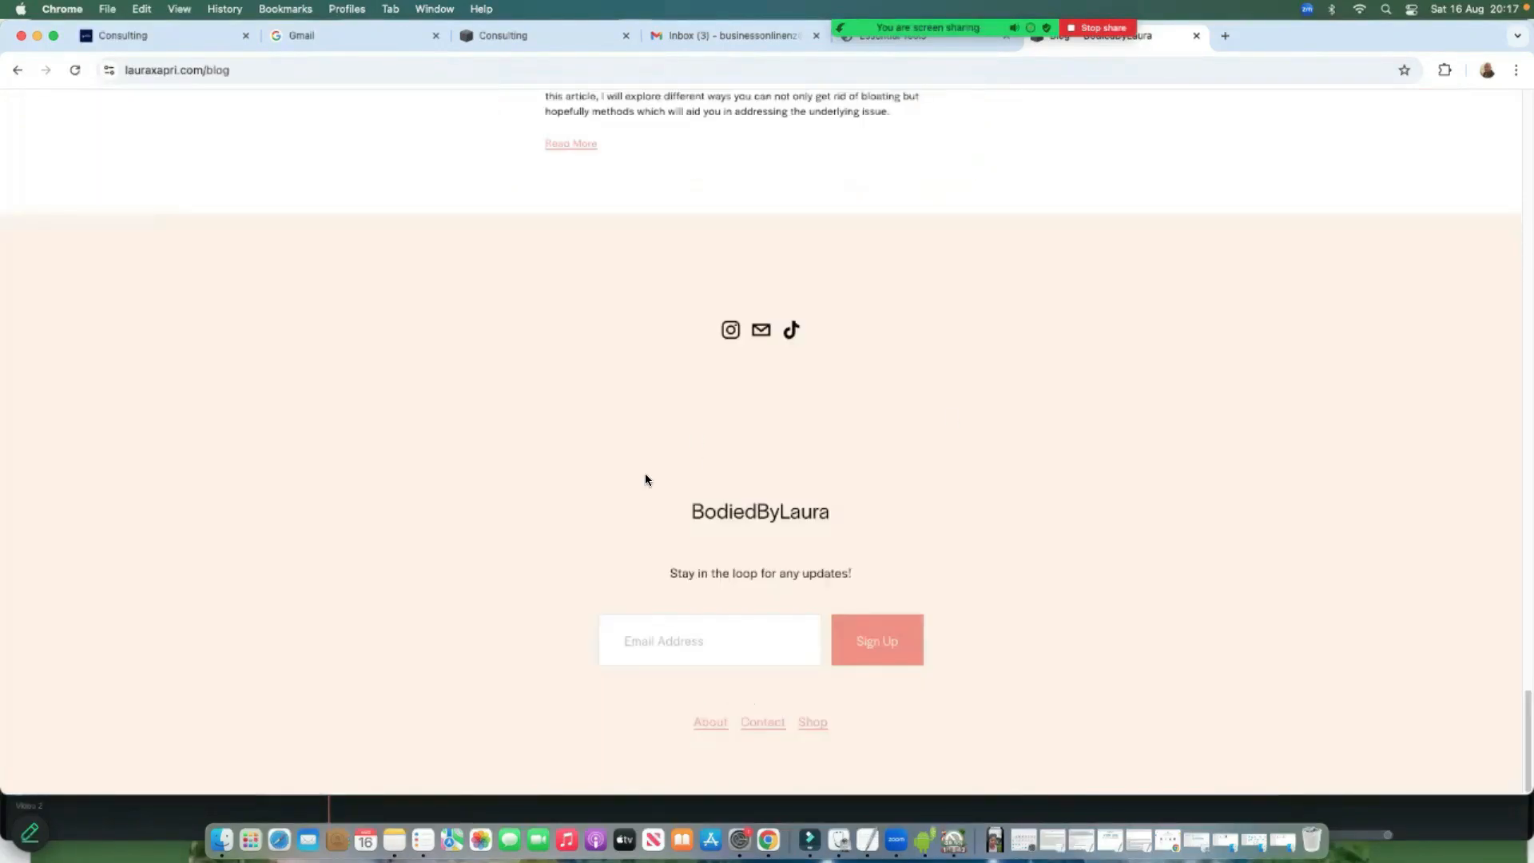
pyautogui.scroll(20, 645, 478)
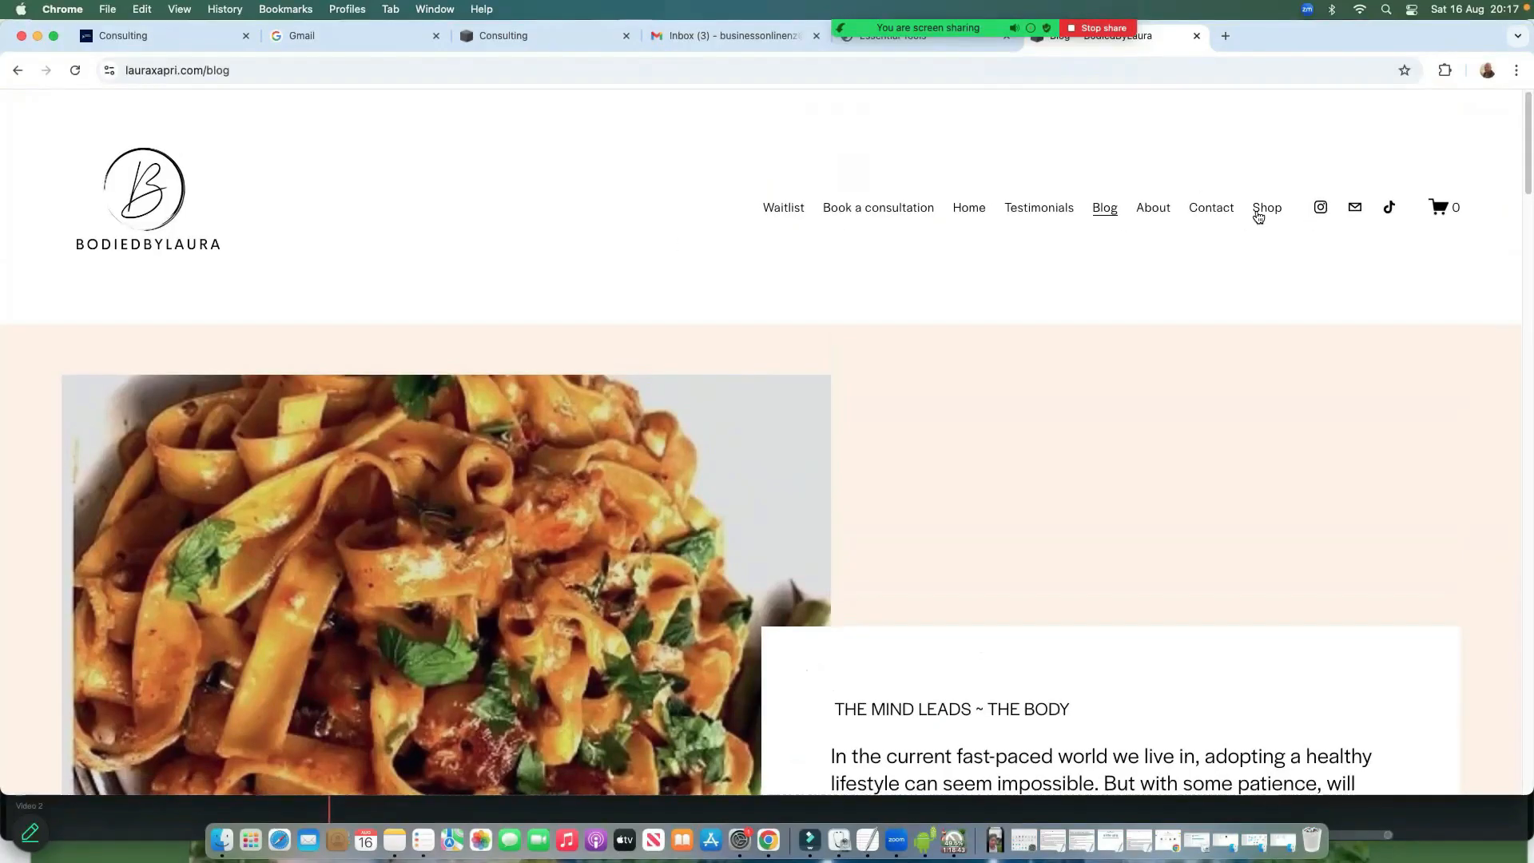
# Switch to the Consulting site in the Squarespace editor and examine the home page's Featured Products and About Me sections
pyautogui.click(518, 38)
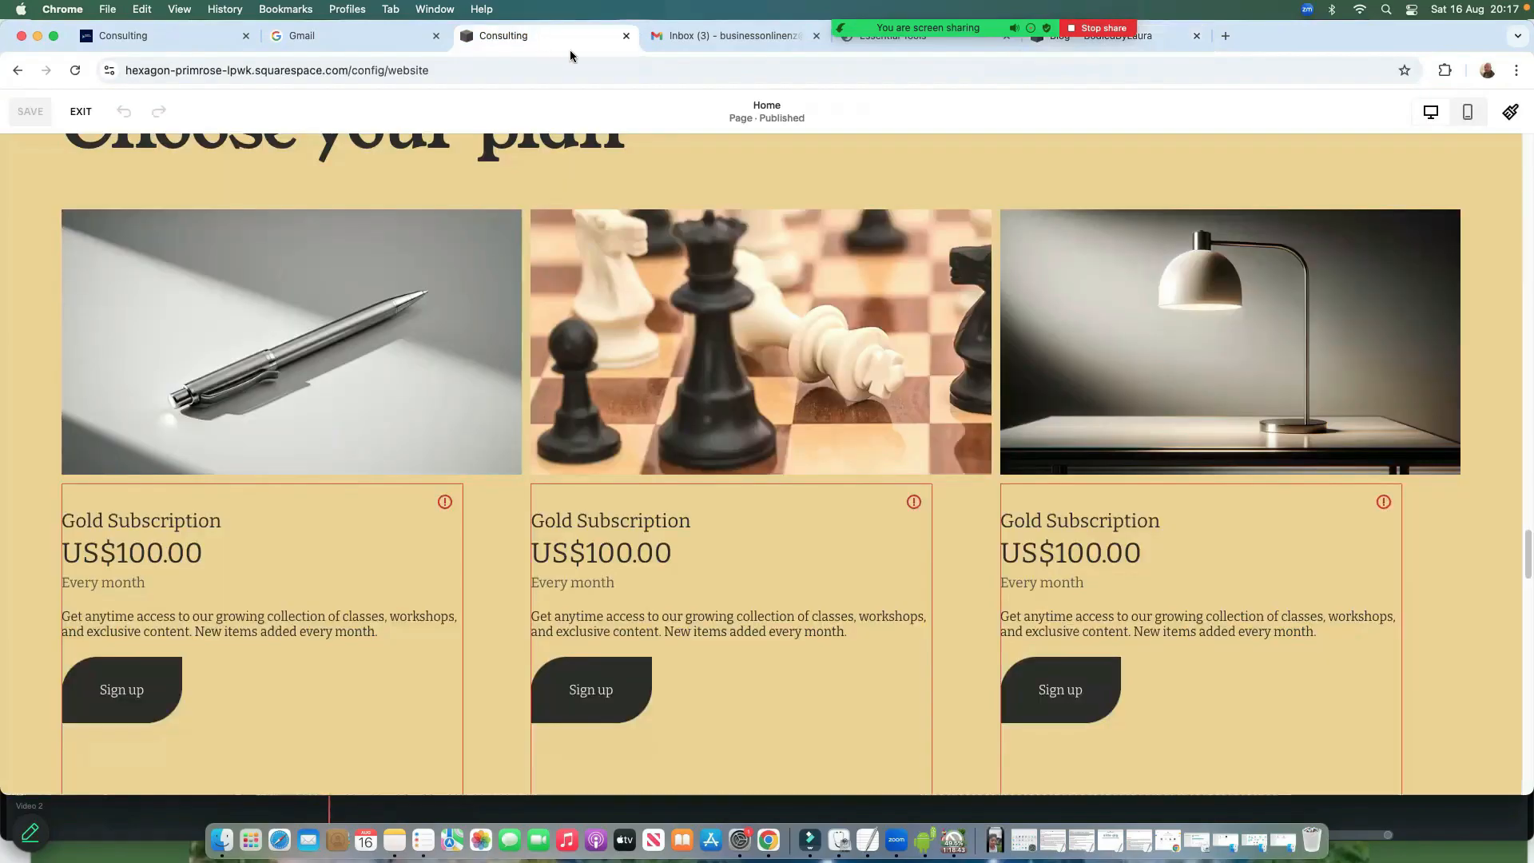
pyautogui.scroll(5, 687, 411)
pyautogui.scroll(15, 687, 411)
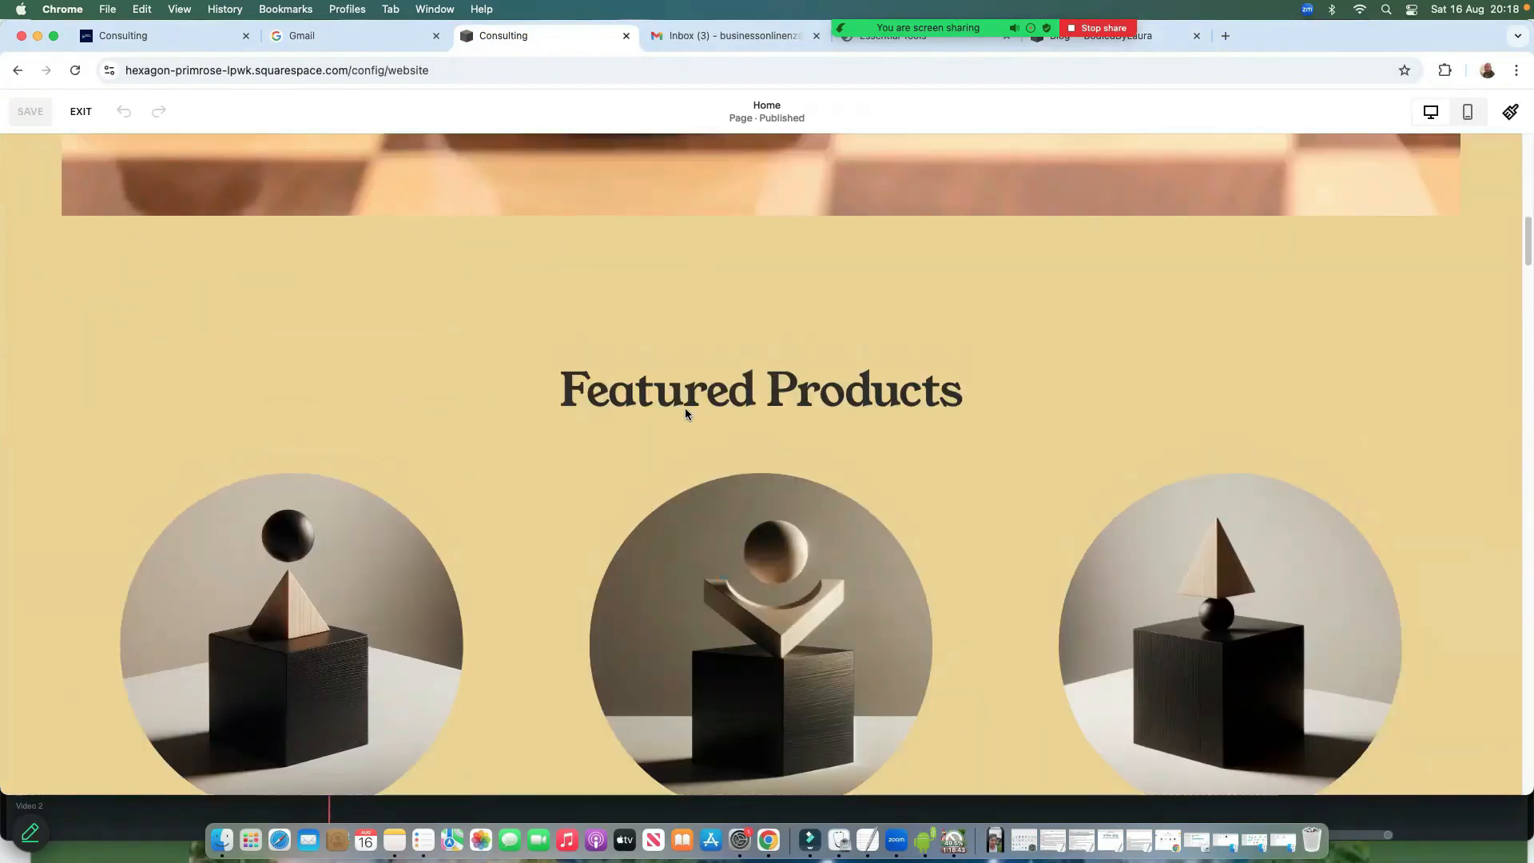
pyautogui.scroll(-15, 684, 411)
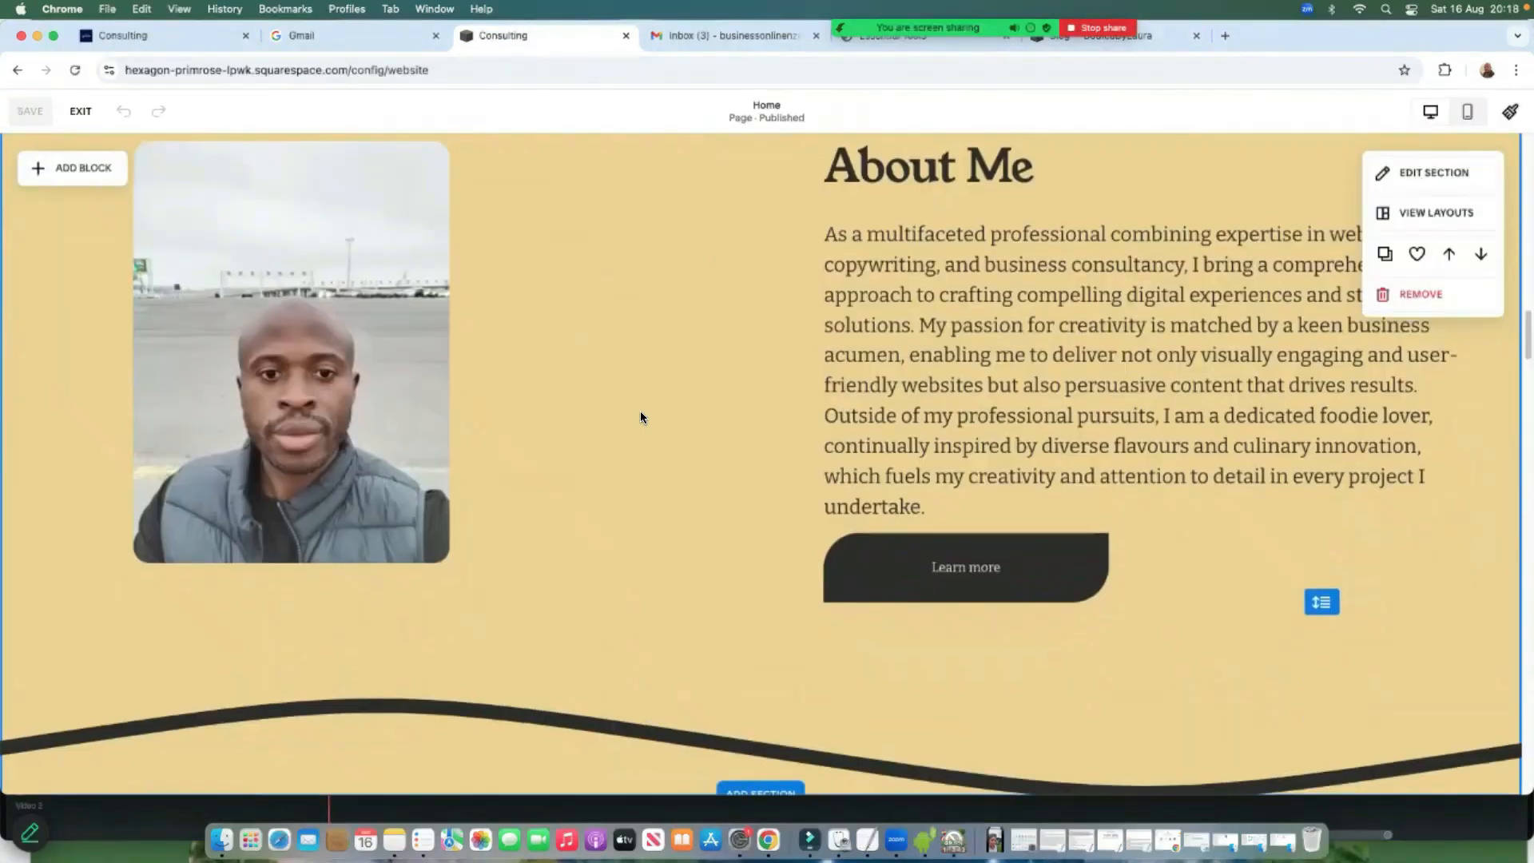
pyautogui.scroll(5, 639, 410)
pyautogui.scroll(-10, 634, 424)
pyautogui.scroll(6, 634, 423)
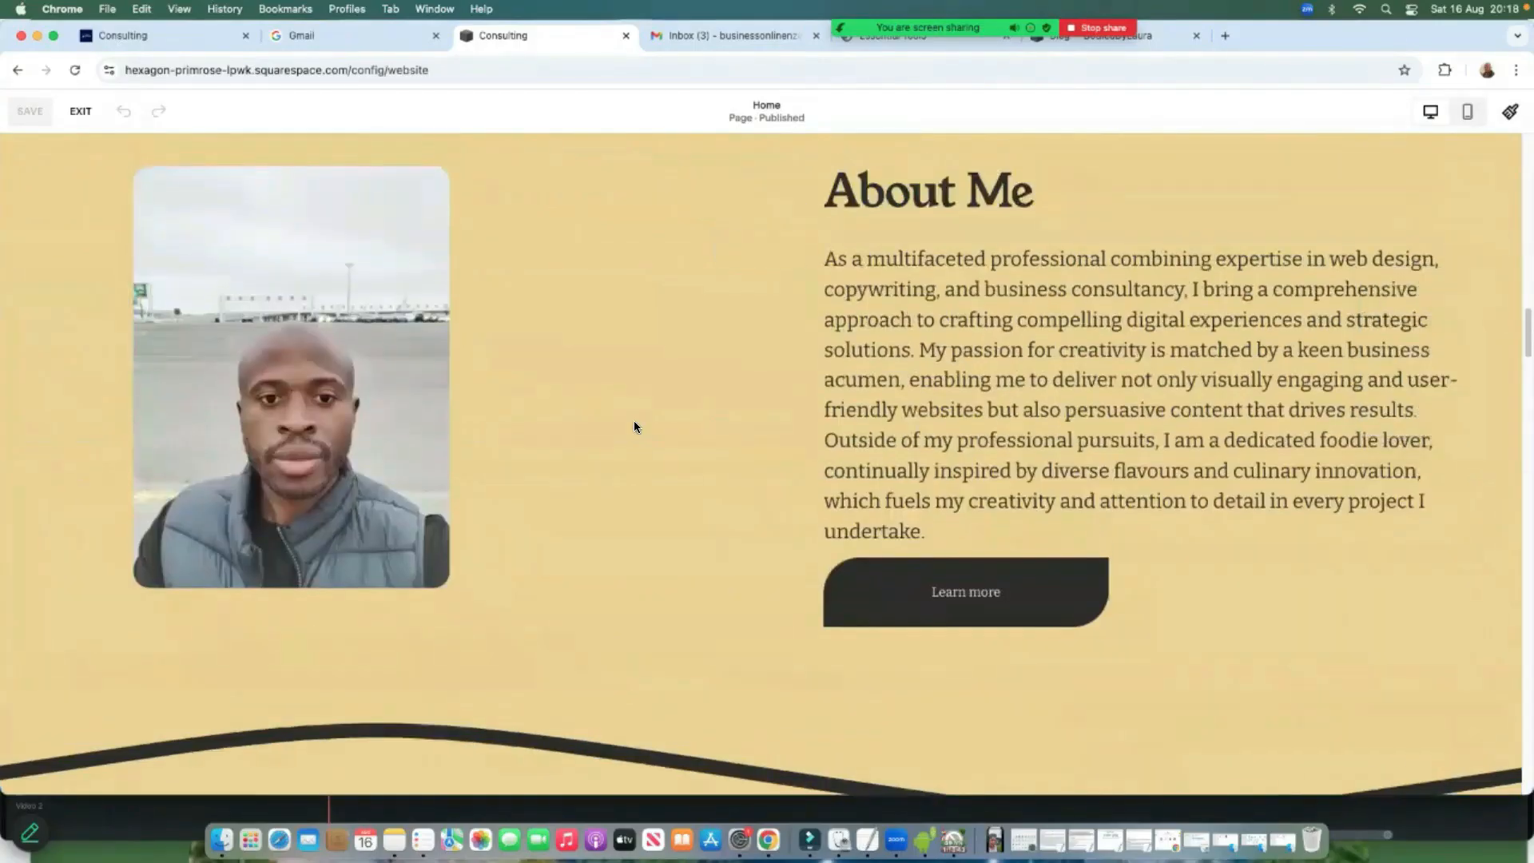
pyautogui.scroll(-7, 634, 425)
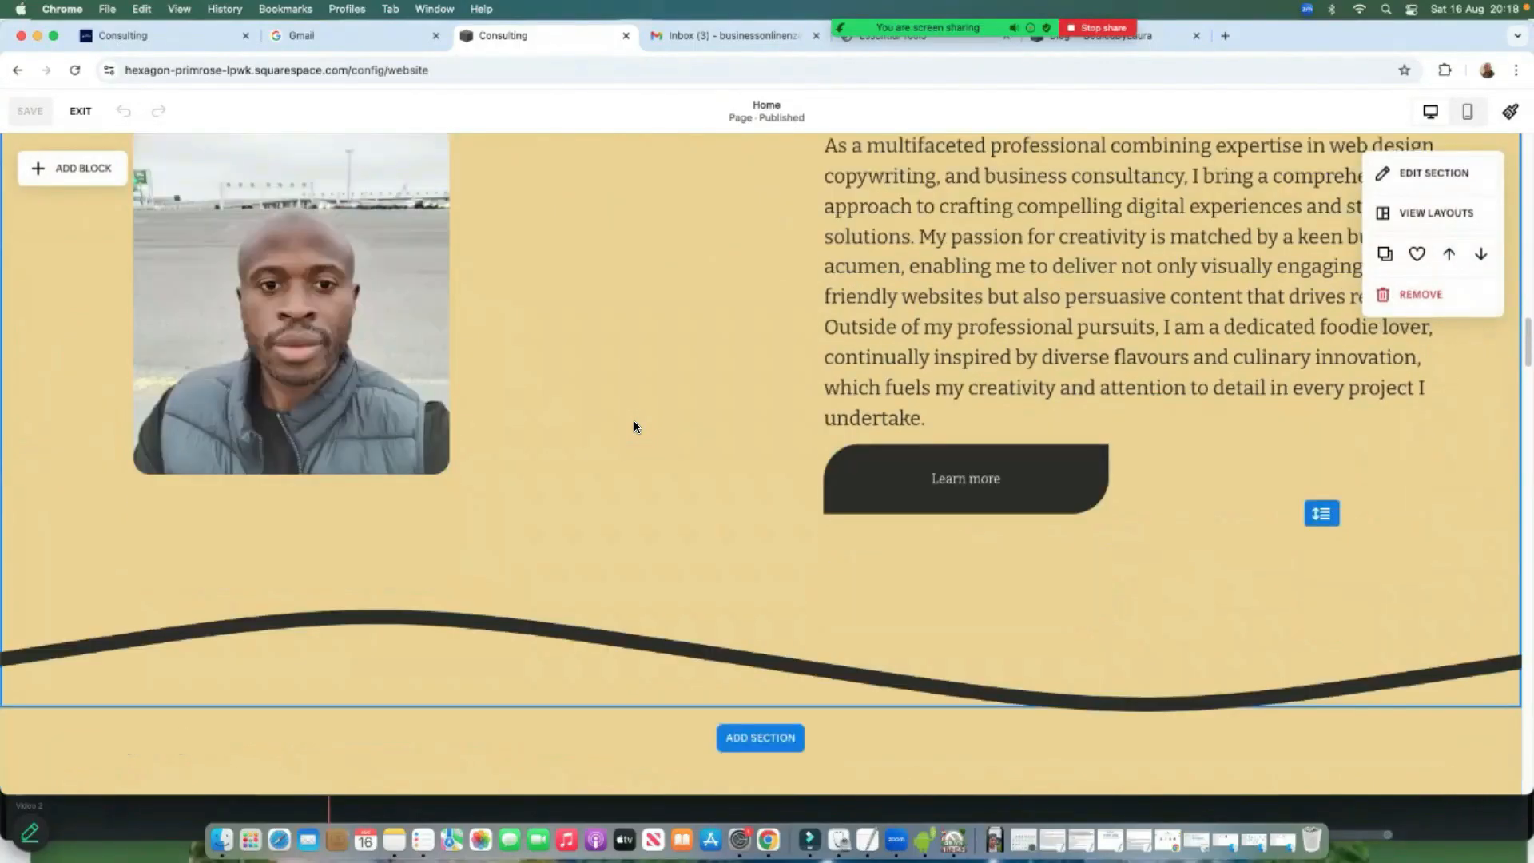
# Examine the home page's appointment scheduling, plan, social and contact sections down to the footer
pyautogui.scroll(-15, 631, 425)
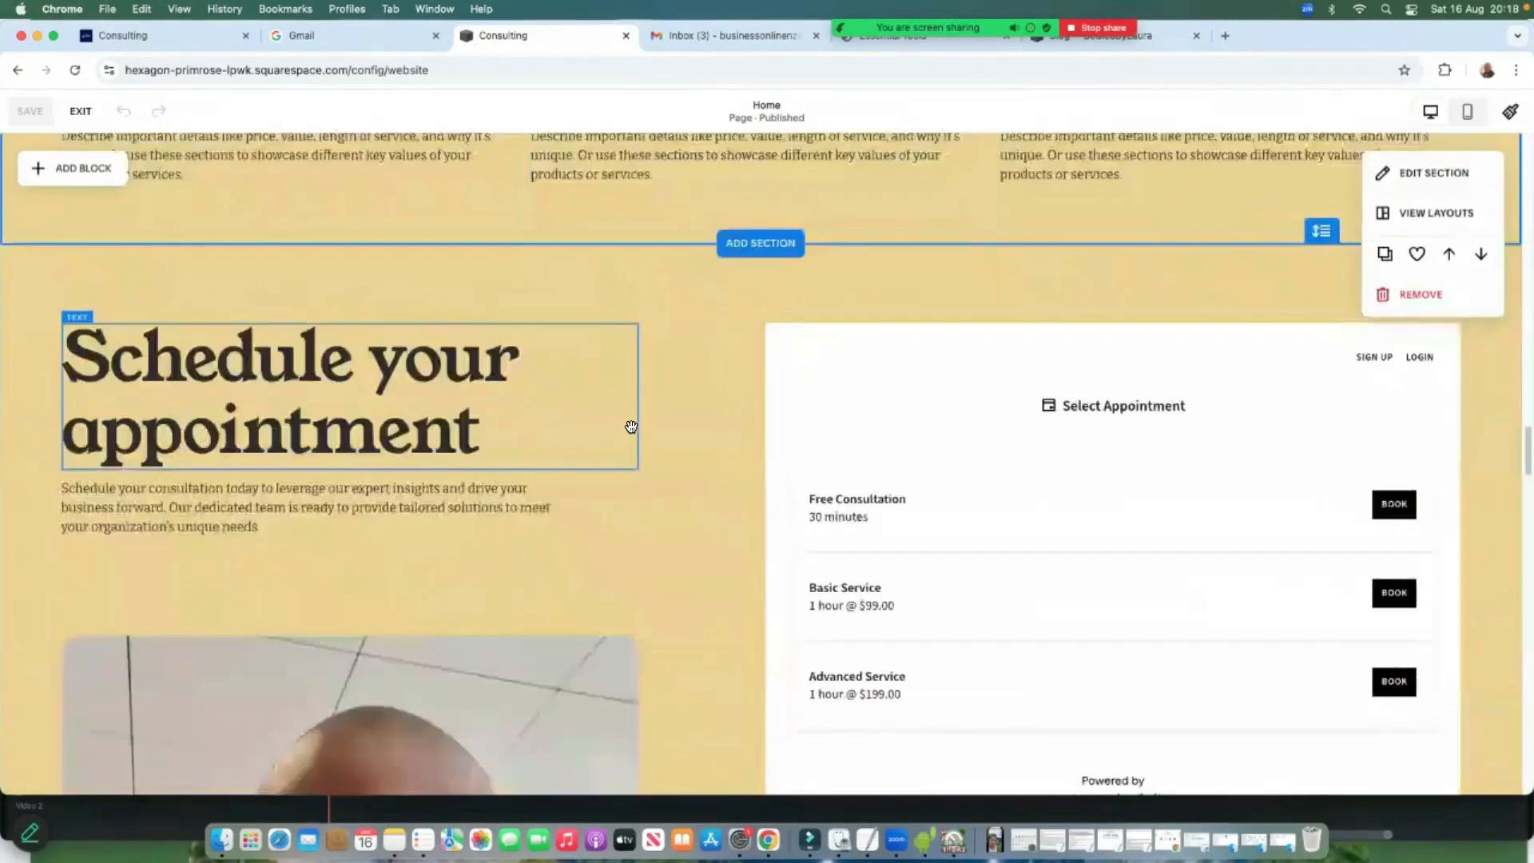
pyautogui.scroll(5, 630, 428)
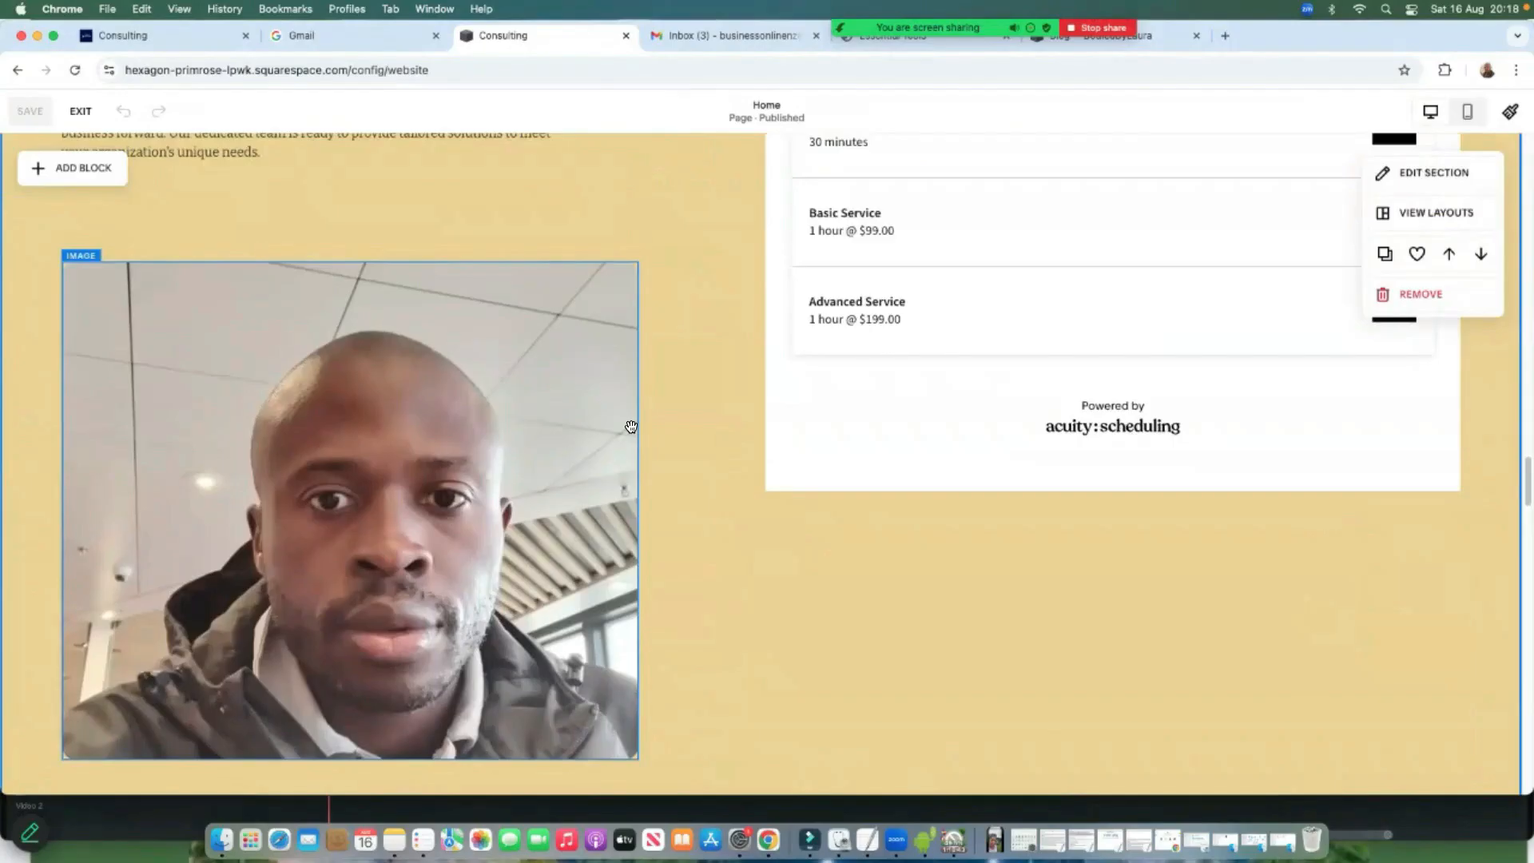
pyautogui.scroll(-4, 631, 428)
pyautogui.scroll(-3, 631, 429)
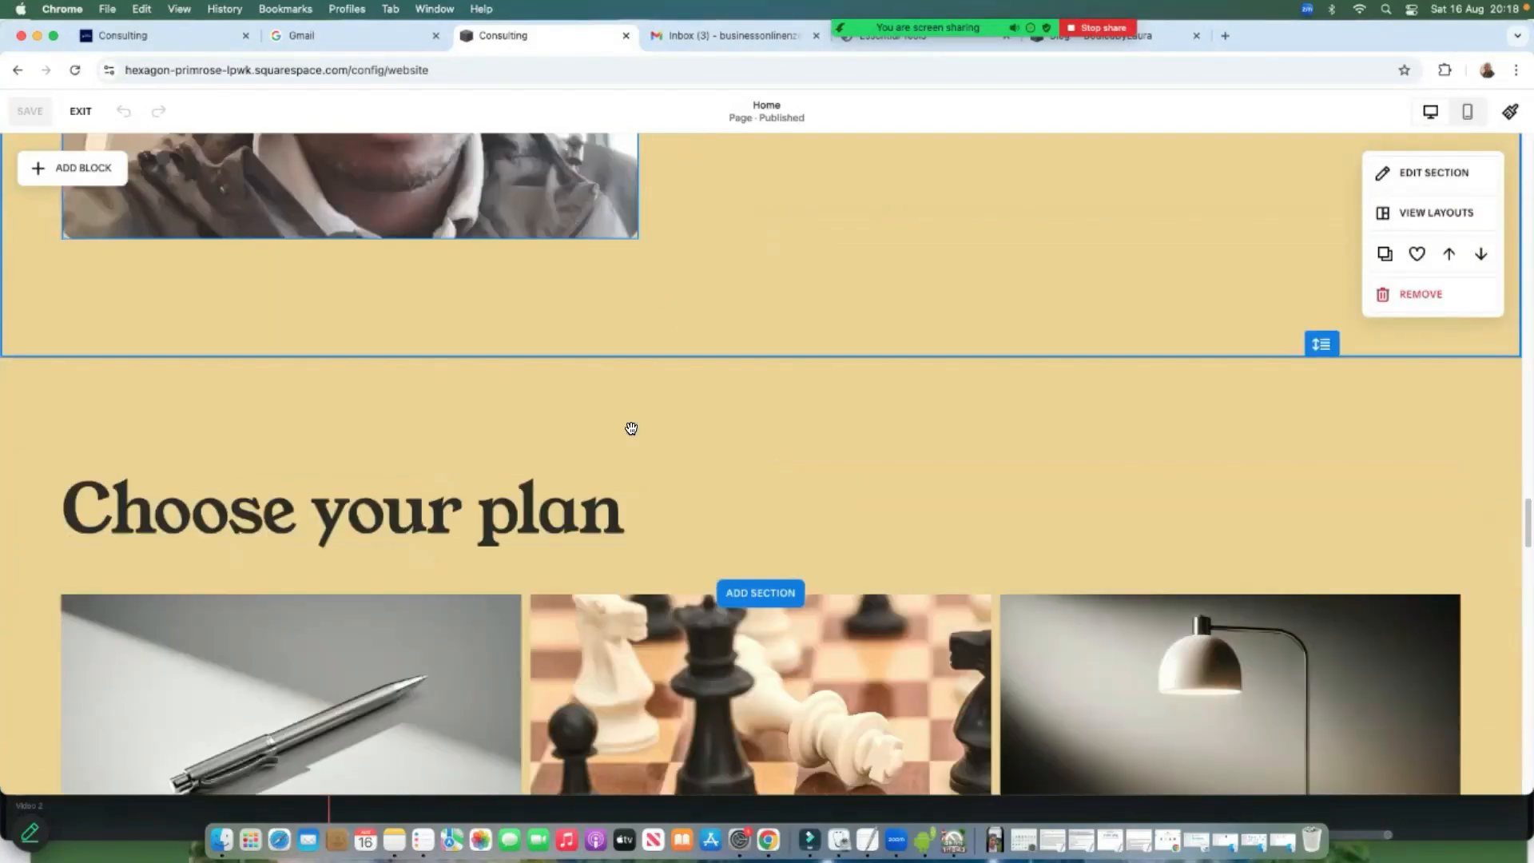
pyautogui.scroll(-5, 630, 429)
pyautogui.scroll(-4, 630, 429)
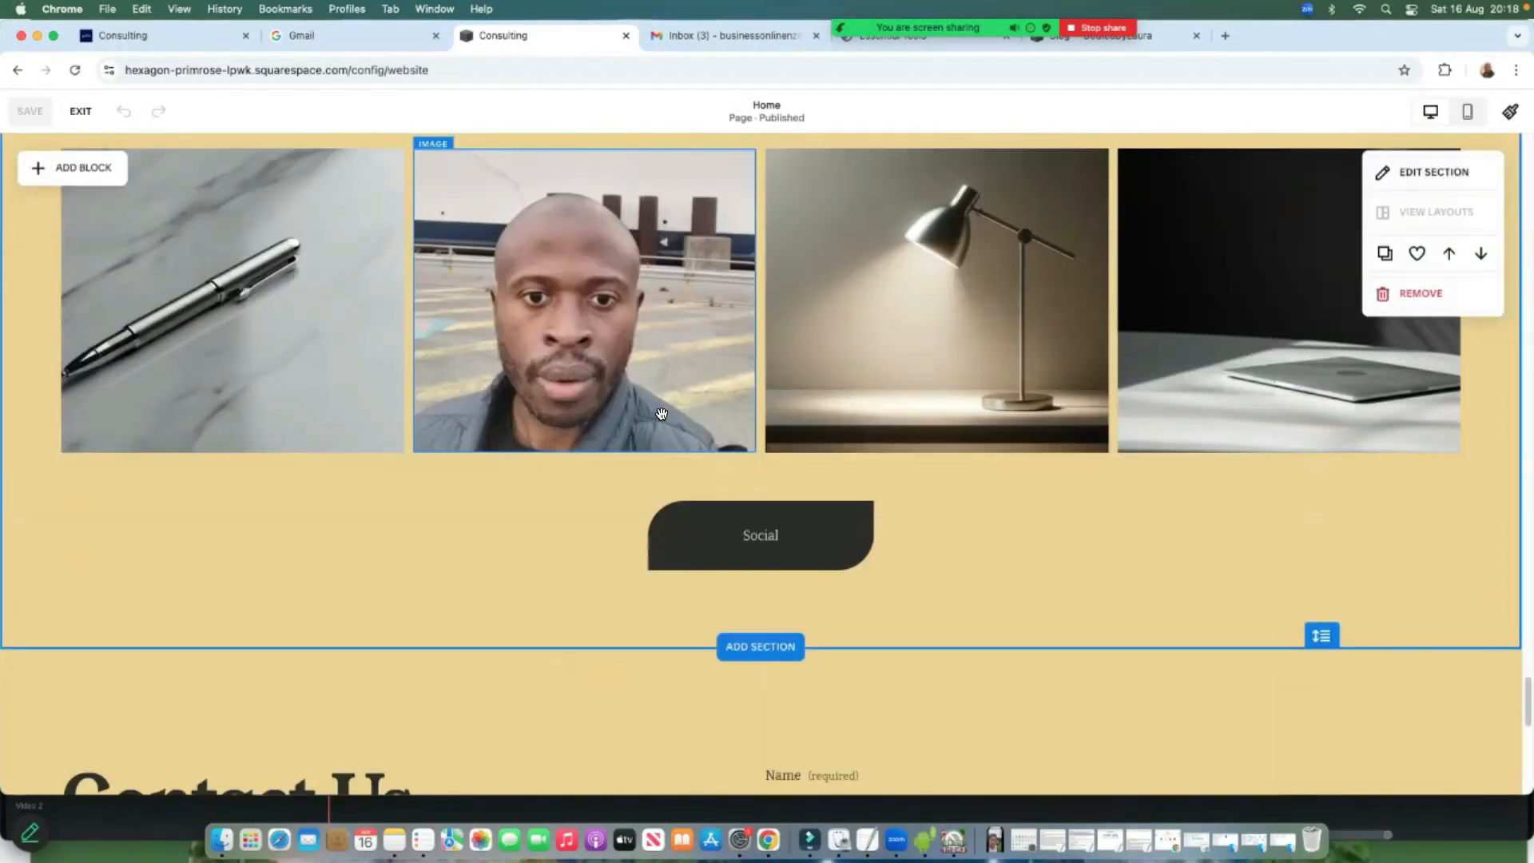
pyautogui.scroll(-10, 661, 413)
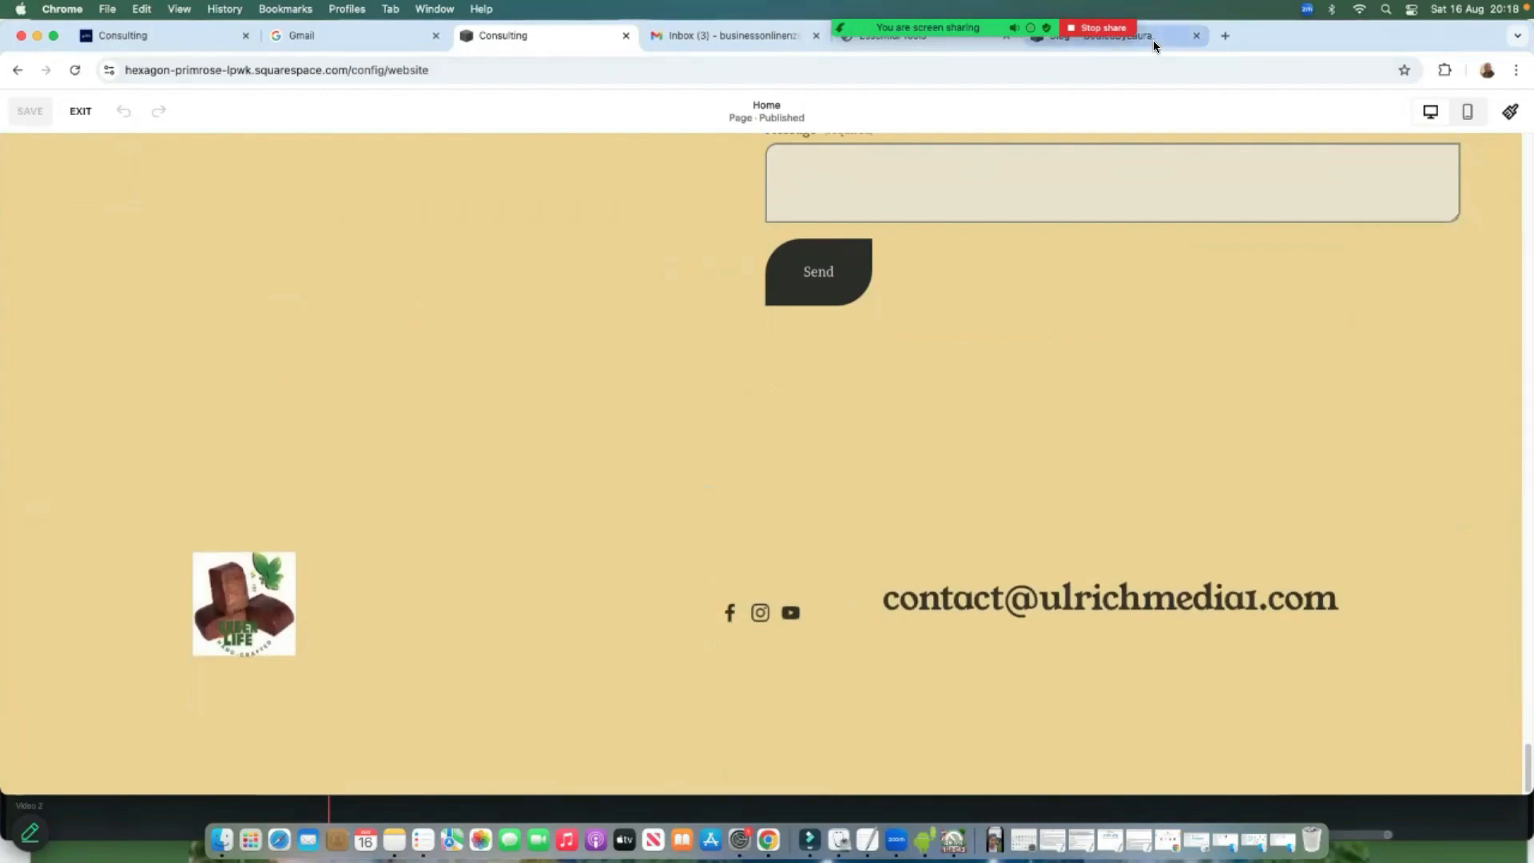
# Return to the BodiedByLaura blog, browse its post grid and open the post "Achieve your fitness goals – using Intermittent Fasting."
pyautogui.click(1153, 37)
pyautogui.scroll(-15, 747, 464)
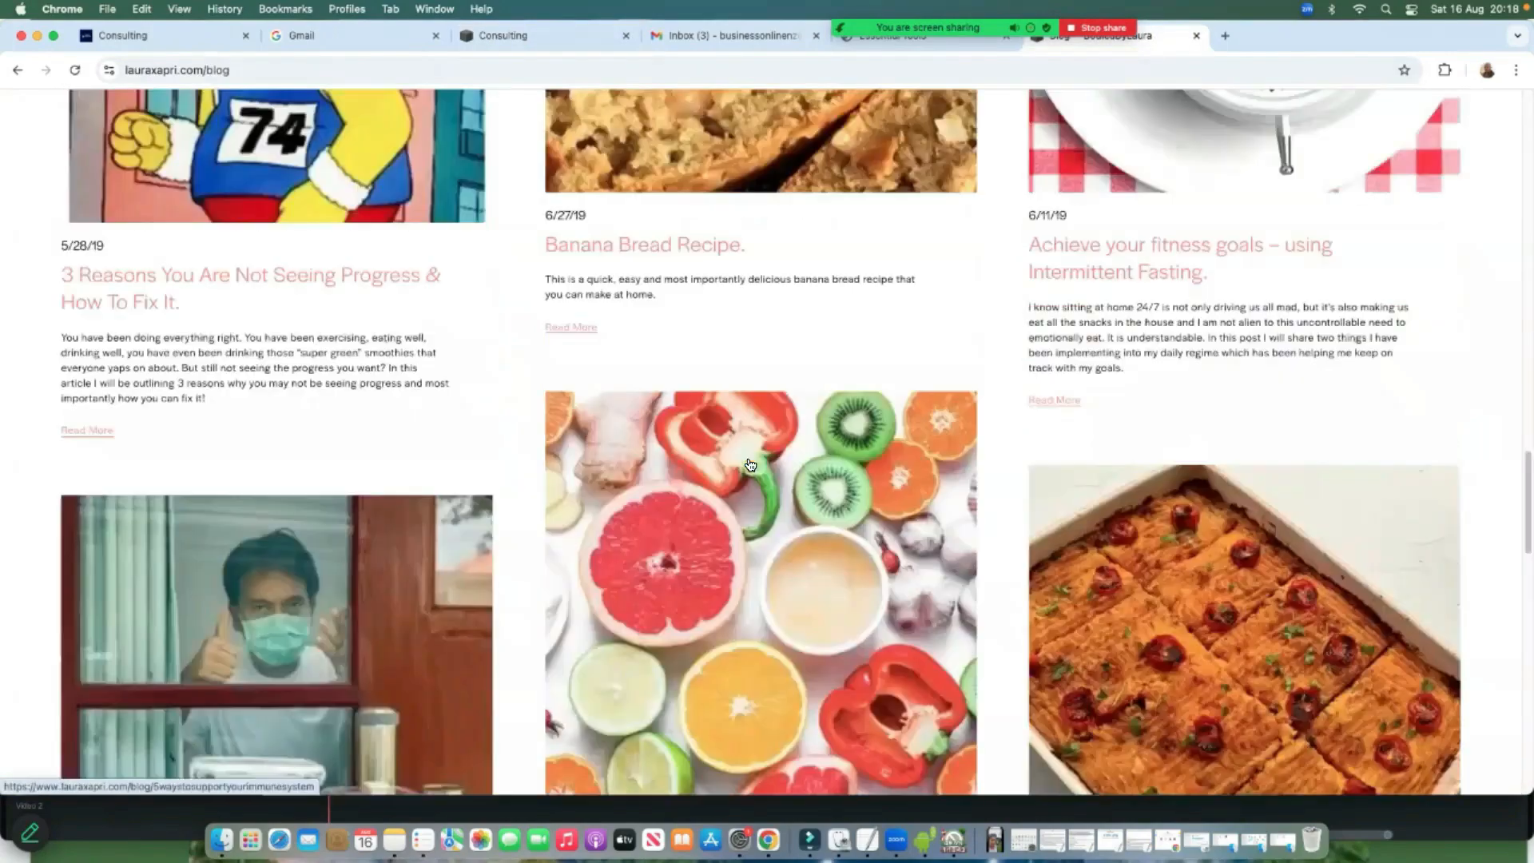
pyautogui.scroll(12, 742, 473)
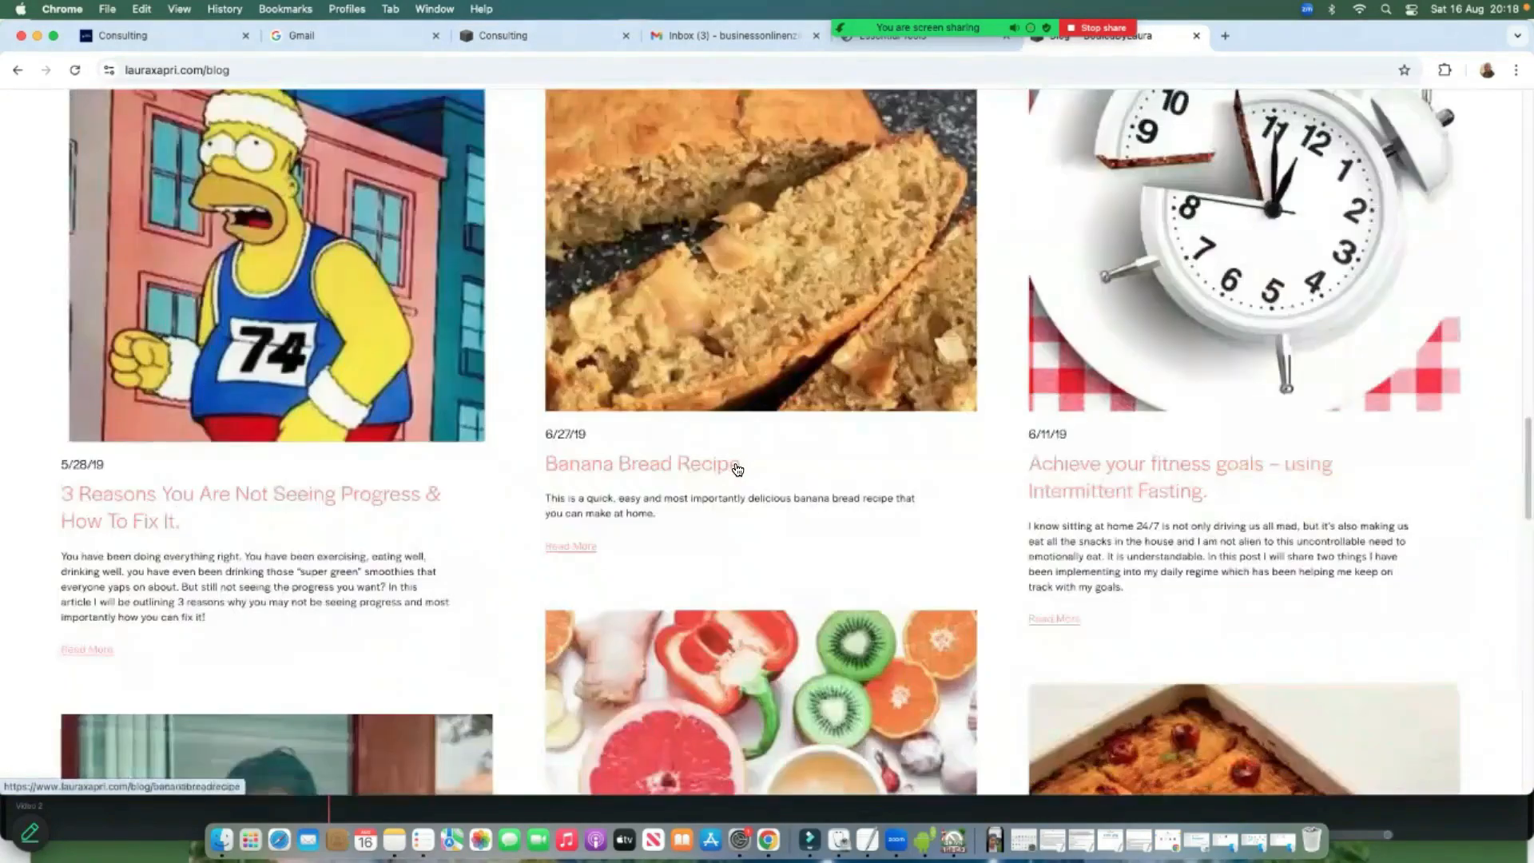
pyautogui.scroll(-7, 740, 471)
pyautogui.scroll(2, 733, 477)
pyautogui.scroll(5, 732, 477)
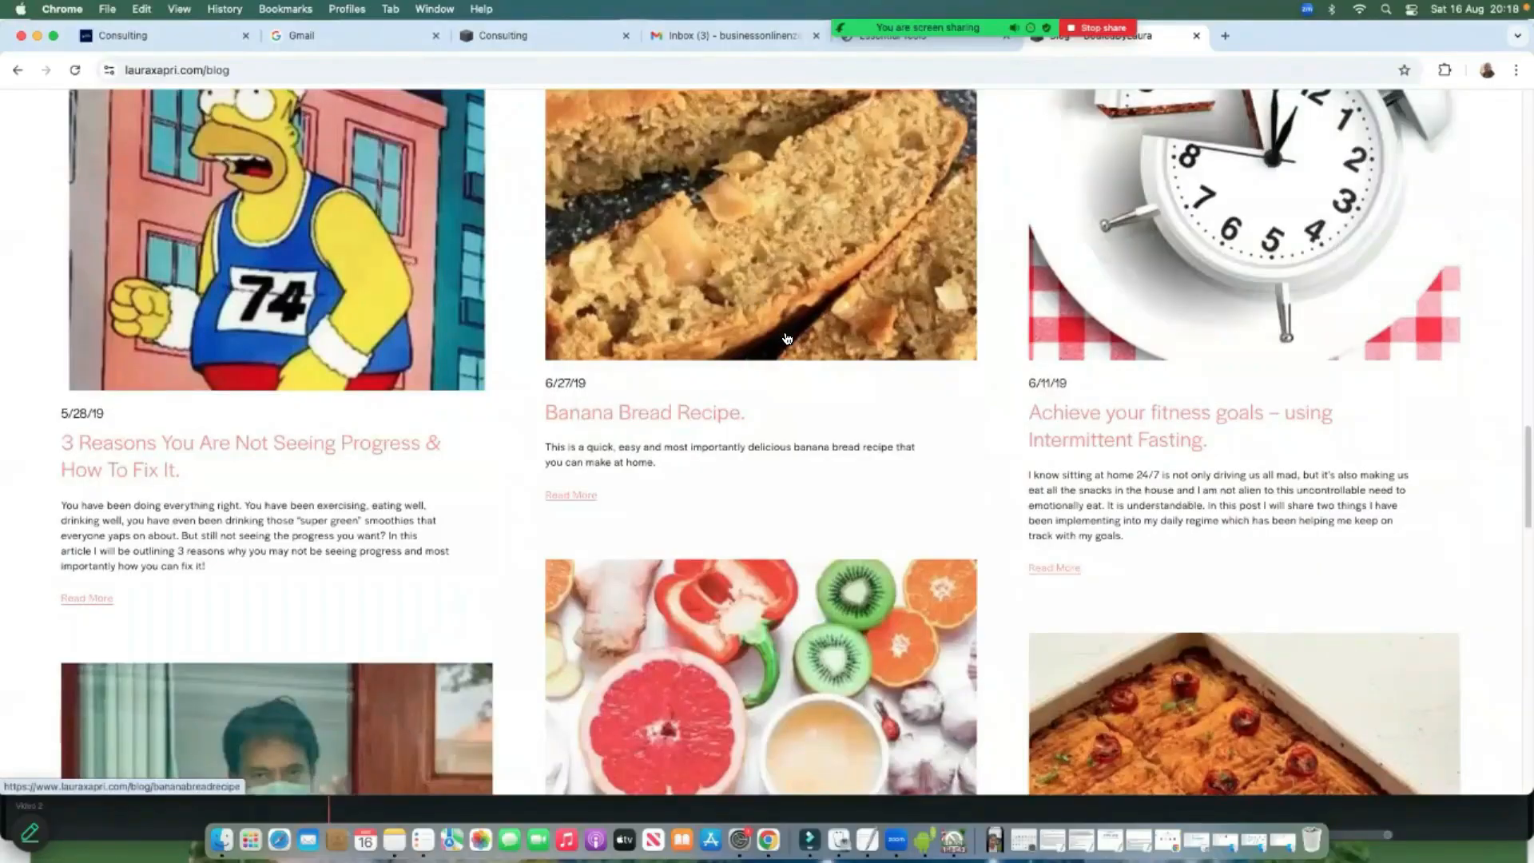
pyautogui.scroll(2, 1066, 399)
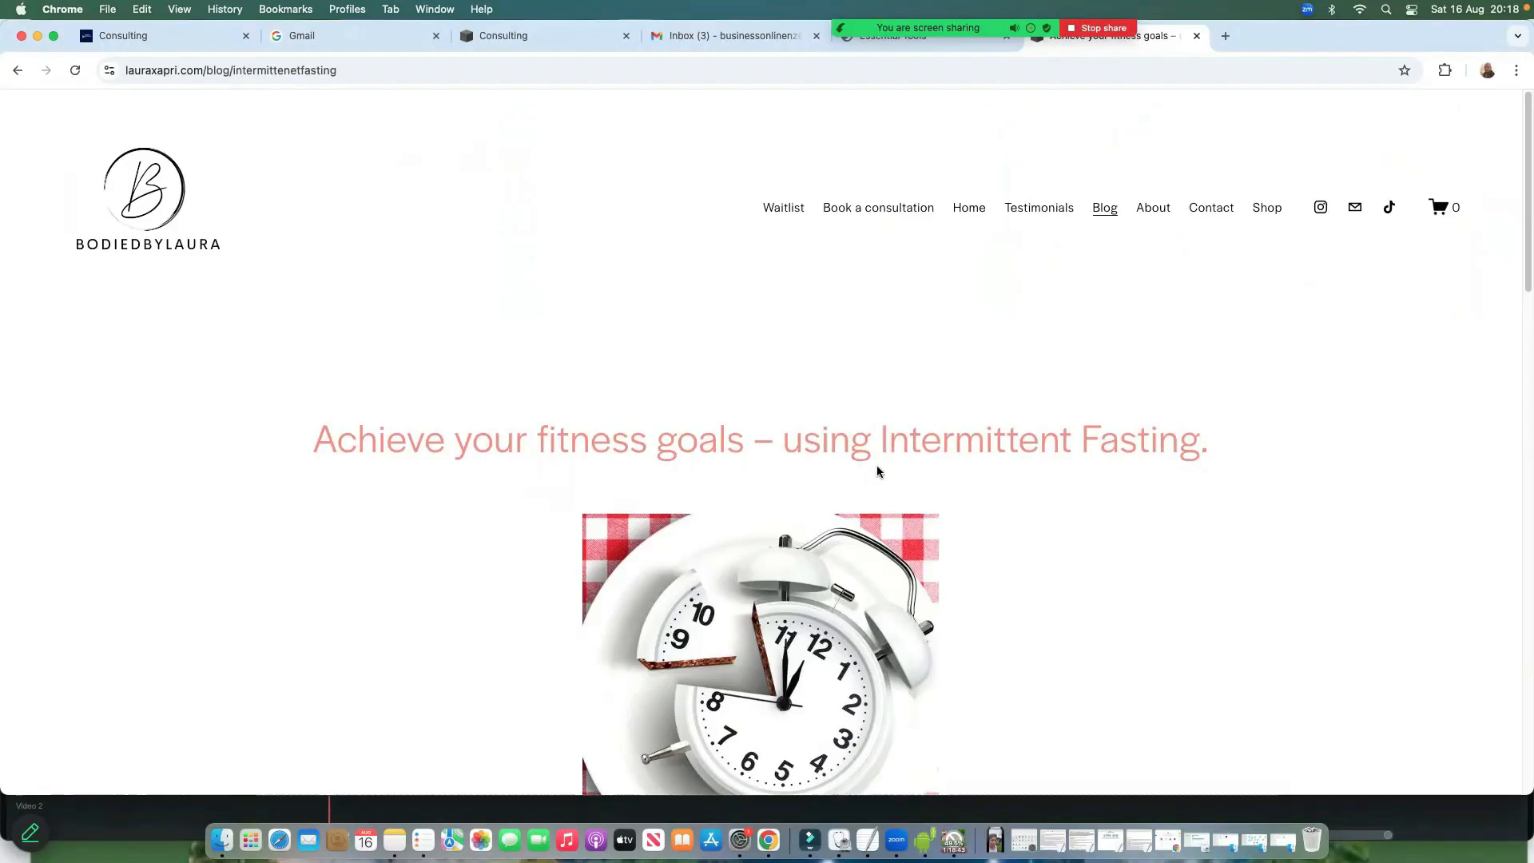
# Look through the intermittent fasting post, then open and look through "3 Reasons You Are Not Seeing Progress & How To Fix It."
pyautogui.scroll(-8, 986, 506)
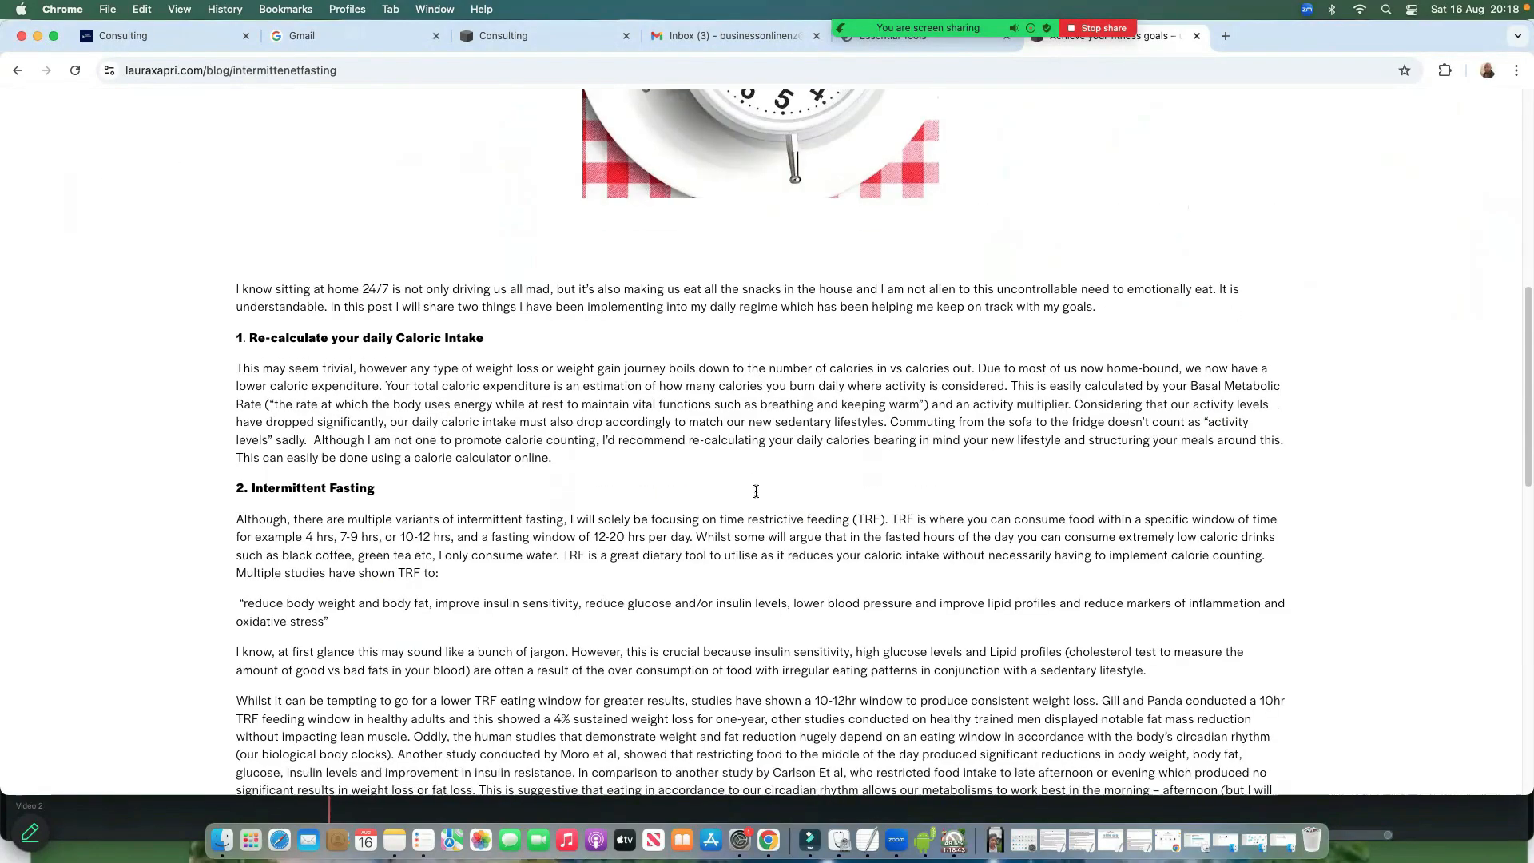
pyautogui.scroll(-15, 755, 491)
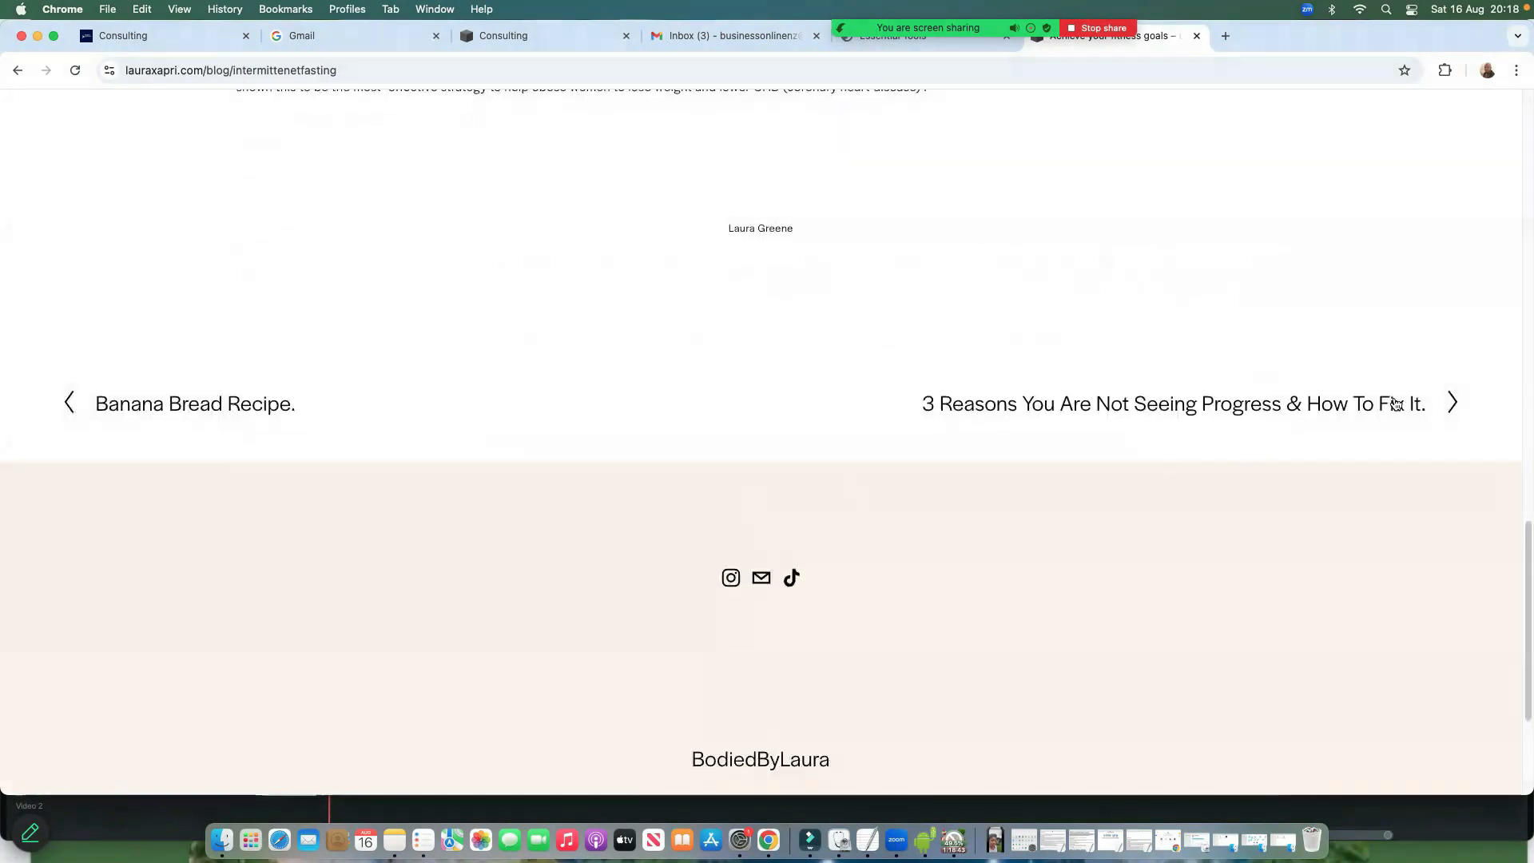
pyautogui.click(1374, 433)
pyautogui.scroll(-20, 993, 469)
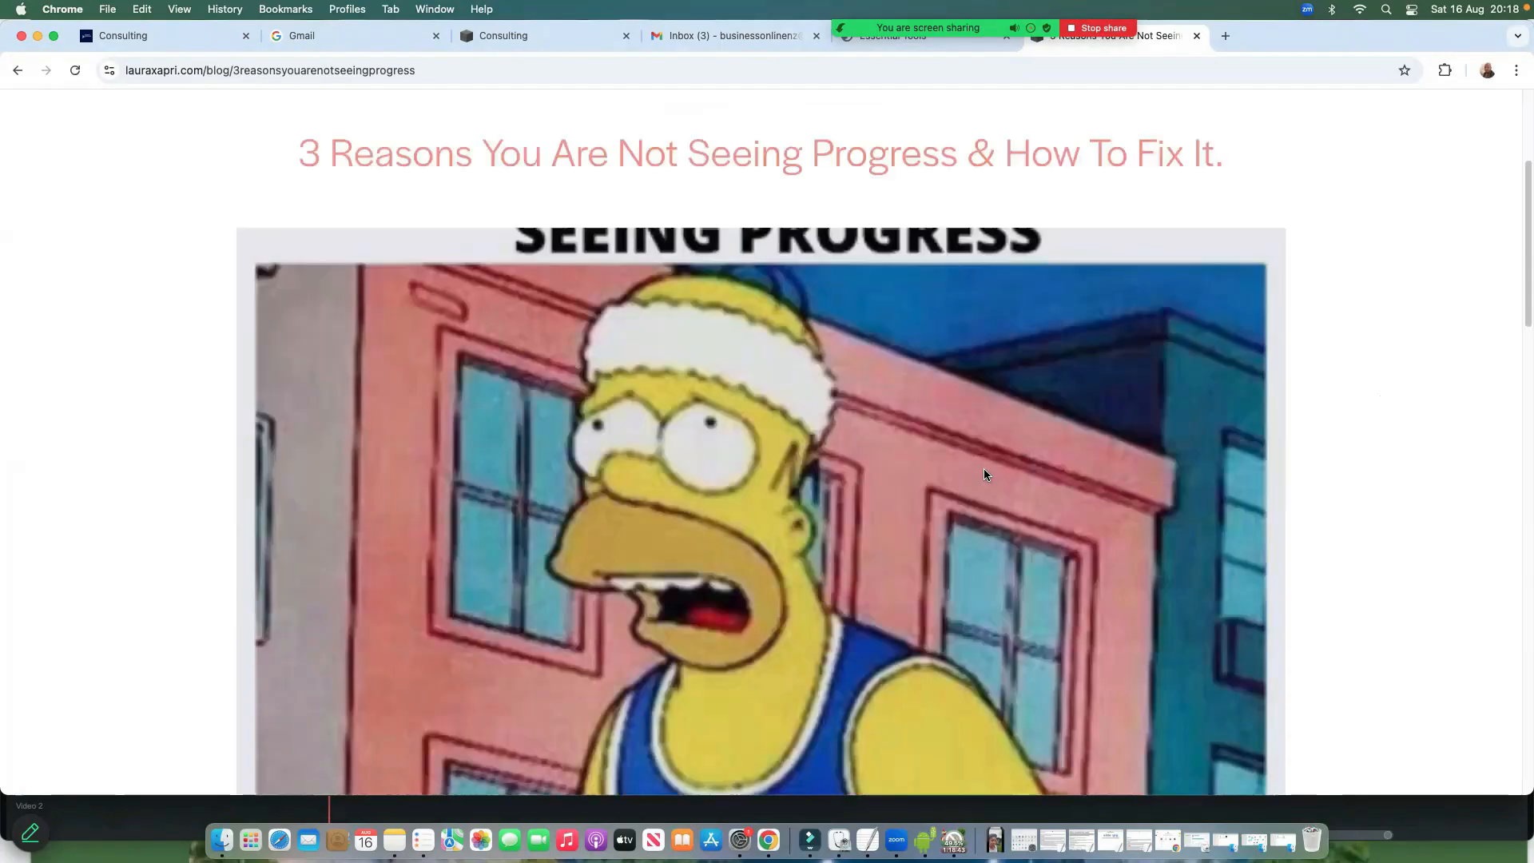
pyautogui.scroll(-4, 983, 476)
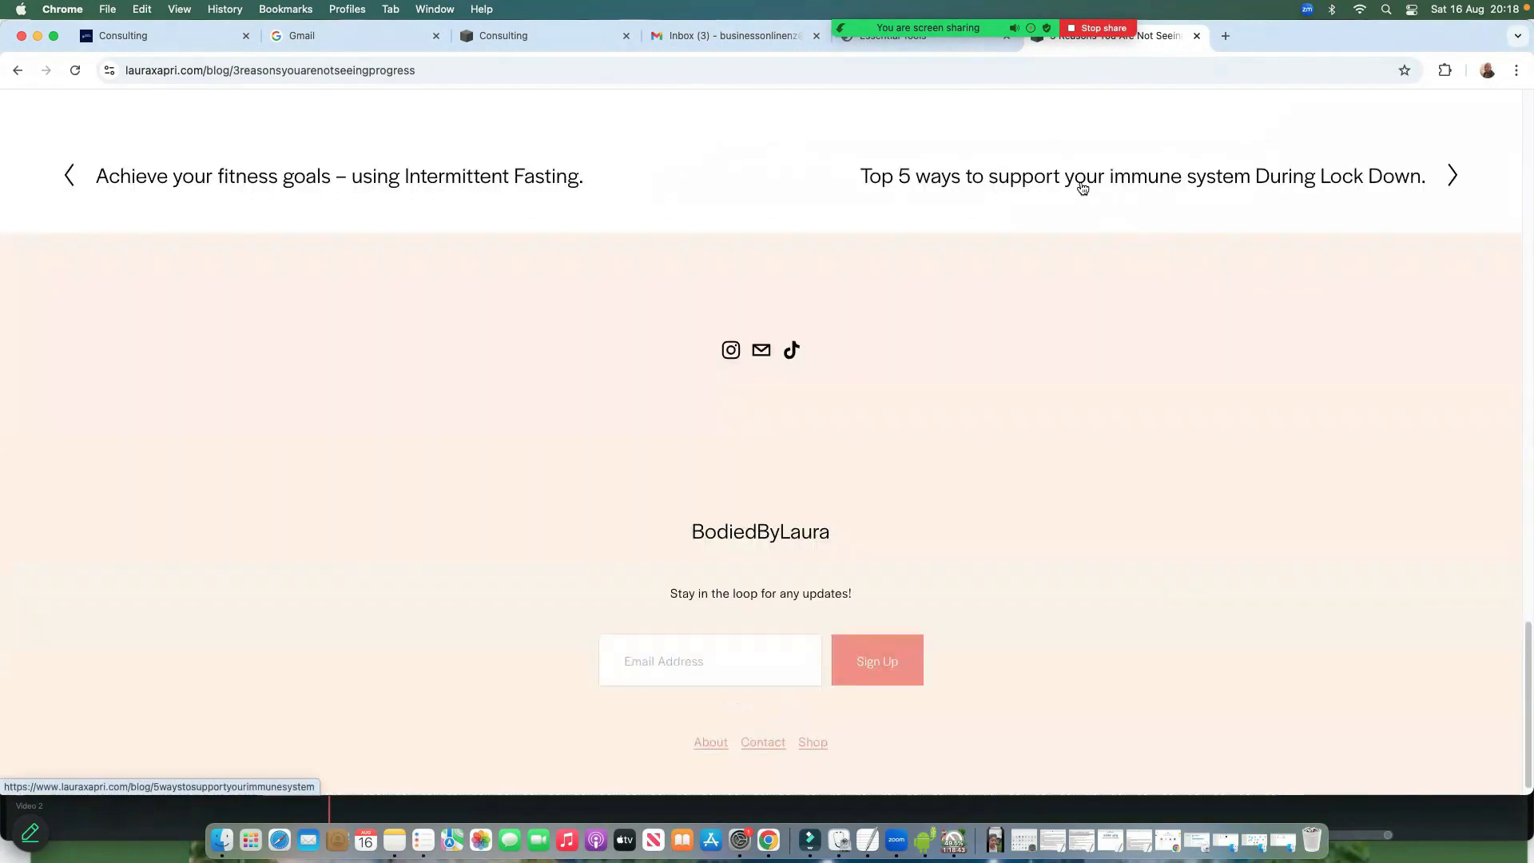
# Open and look through "Top 5 ways to support your immune system During Lock Down.", then open the blog's linked Instagram profile
pyautogui.click(1081, 187)
pyautogui.scroll(-5, 740, 458)
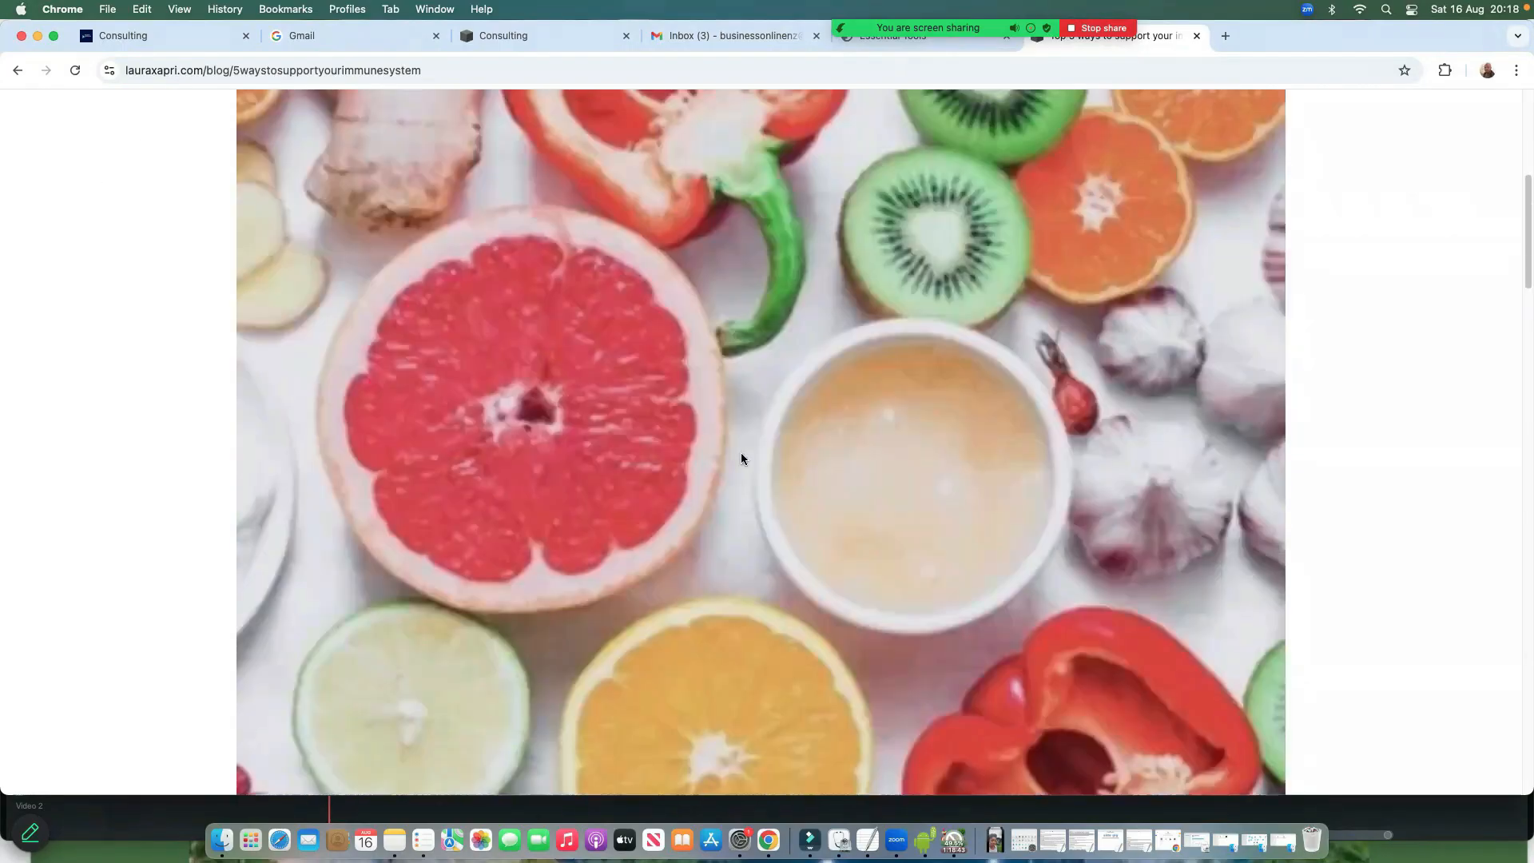
pyautogui.scroll(-2, 727, 458)
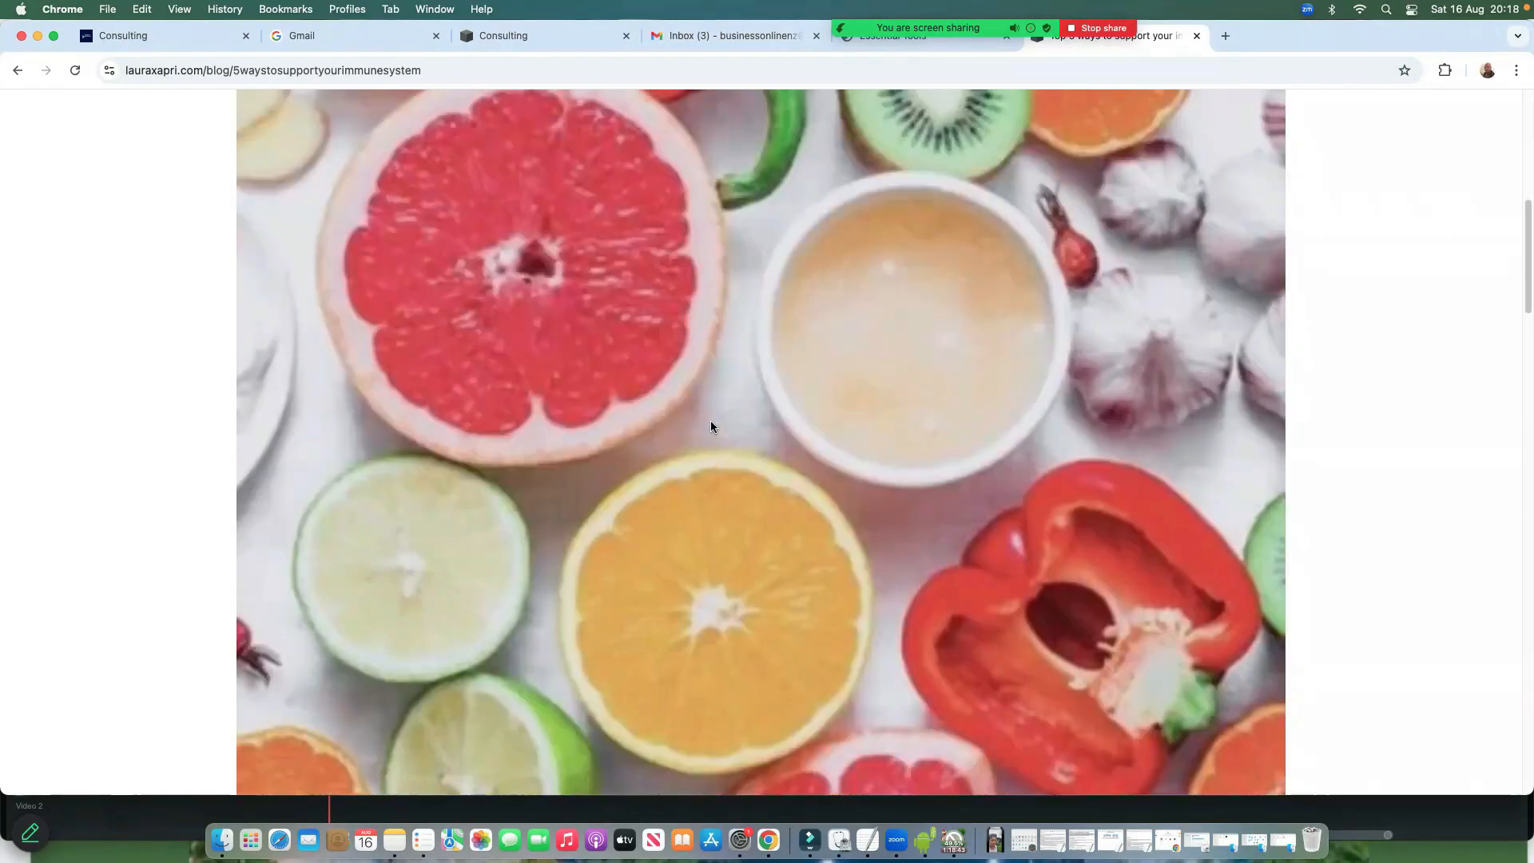
pyautogui.scroll(8, 711, 422)
pyautogui.scroll(-20, 695, 400)
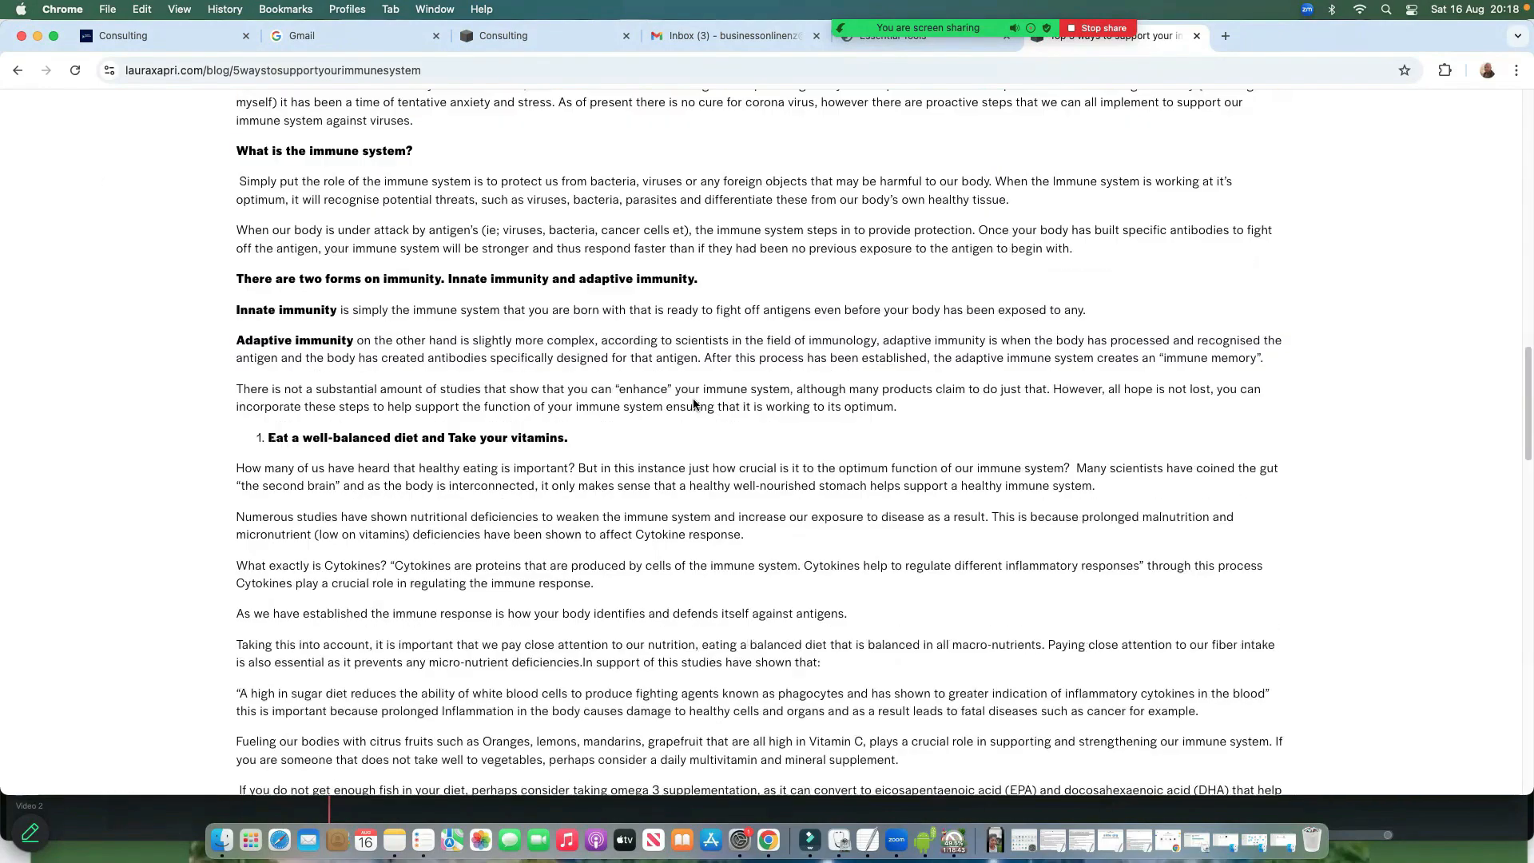
pyautogui.scroll(-15, 694, 404)
pyautogui.click(729, 328)
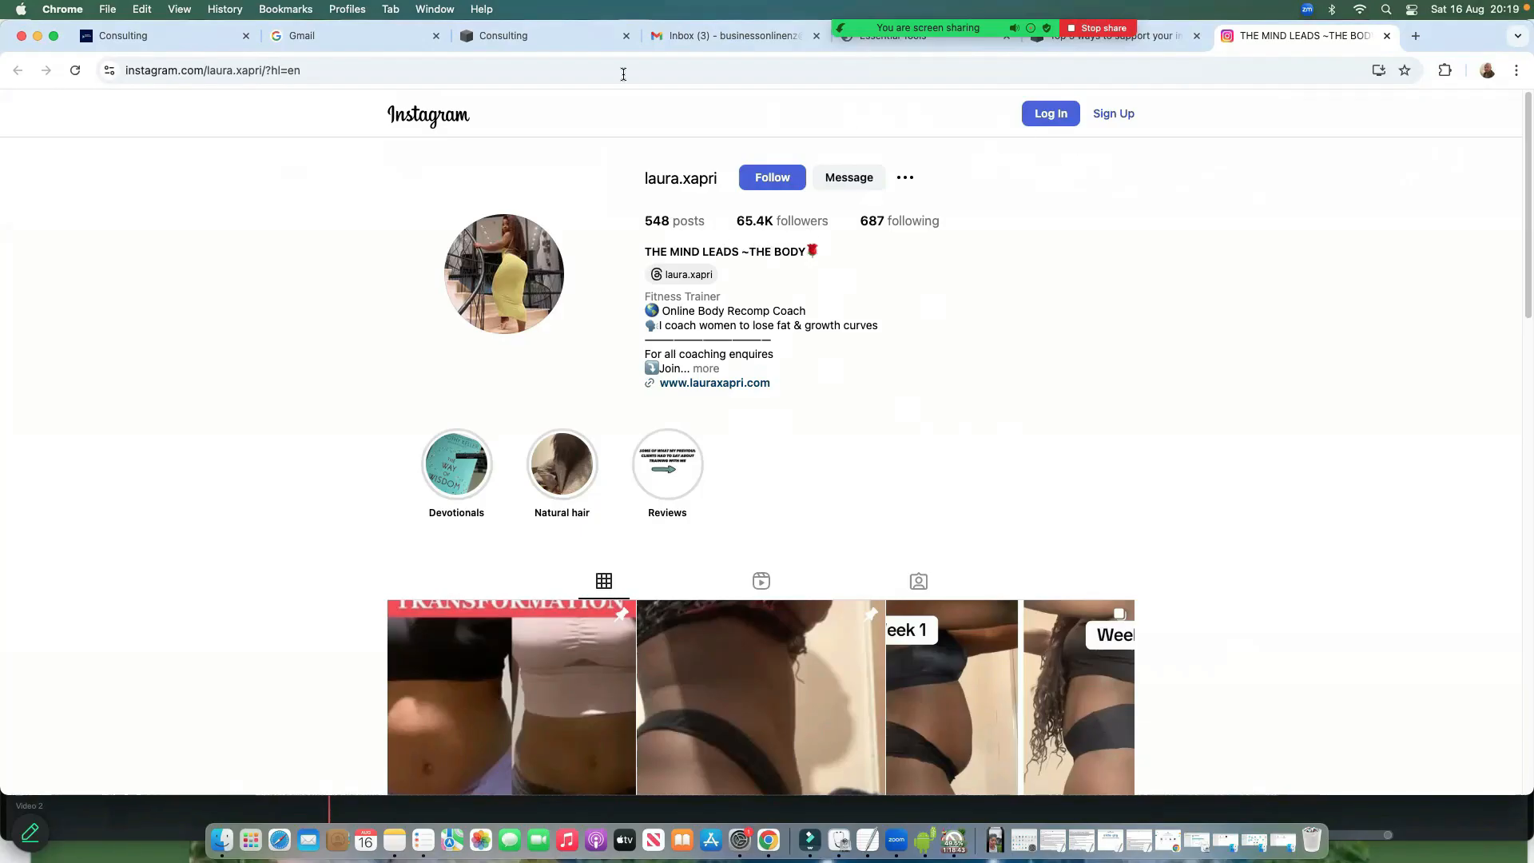
# Return to the Consulting site's editor and view the header and hero section of the home page
pyautogui.click(545, 36)
pyautogui.scroll(10, 706, 436)
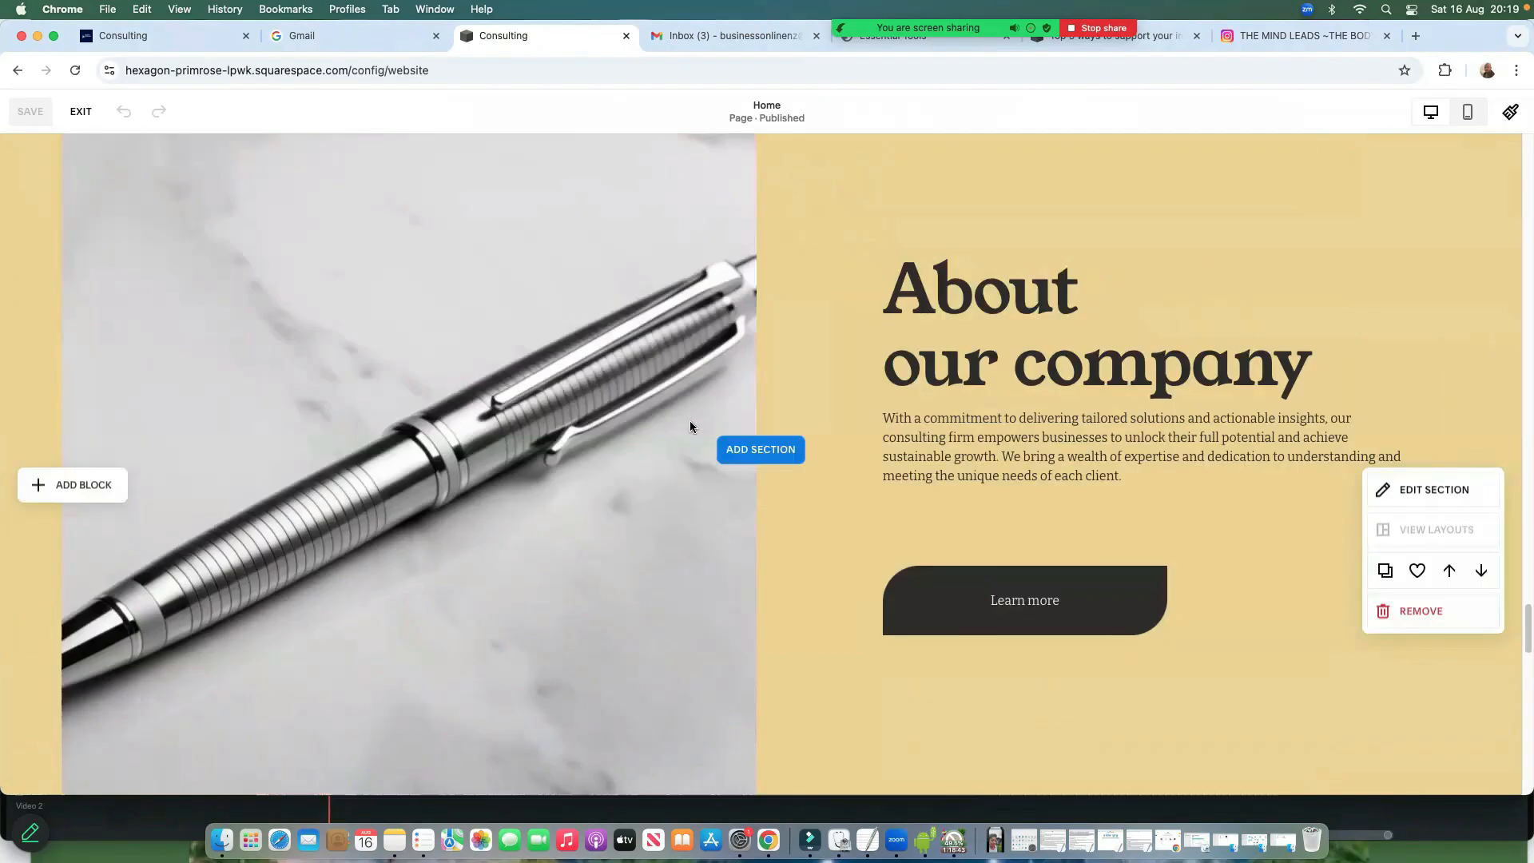
pyautogui.scroll(15, 690, 426)
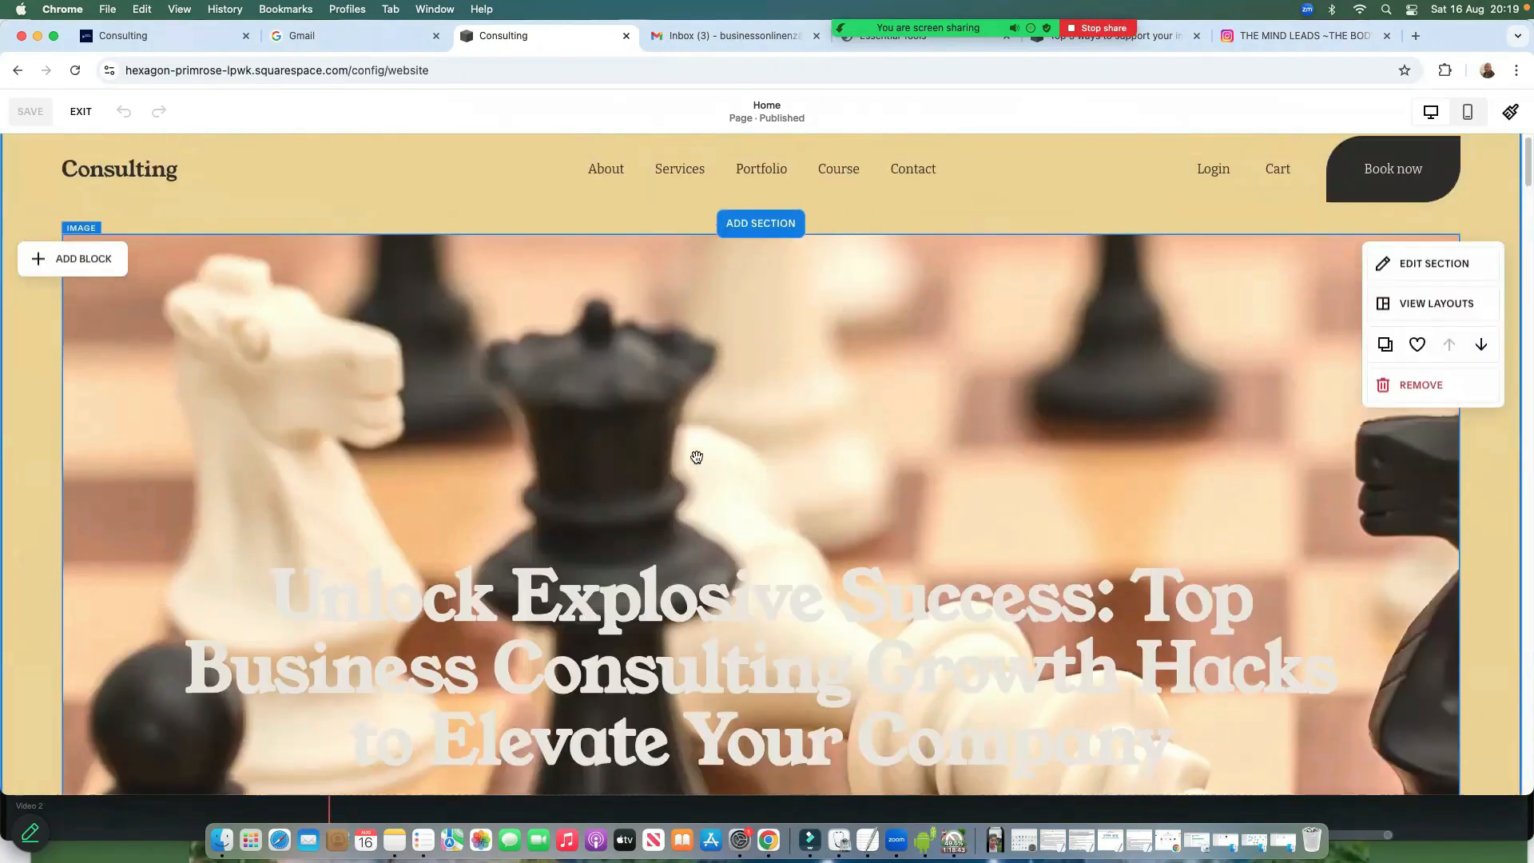
pyautogui.scroll(2, 697, 457)
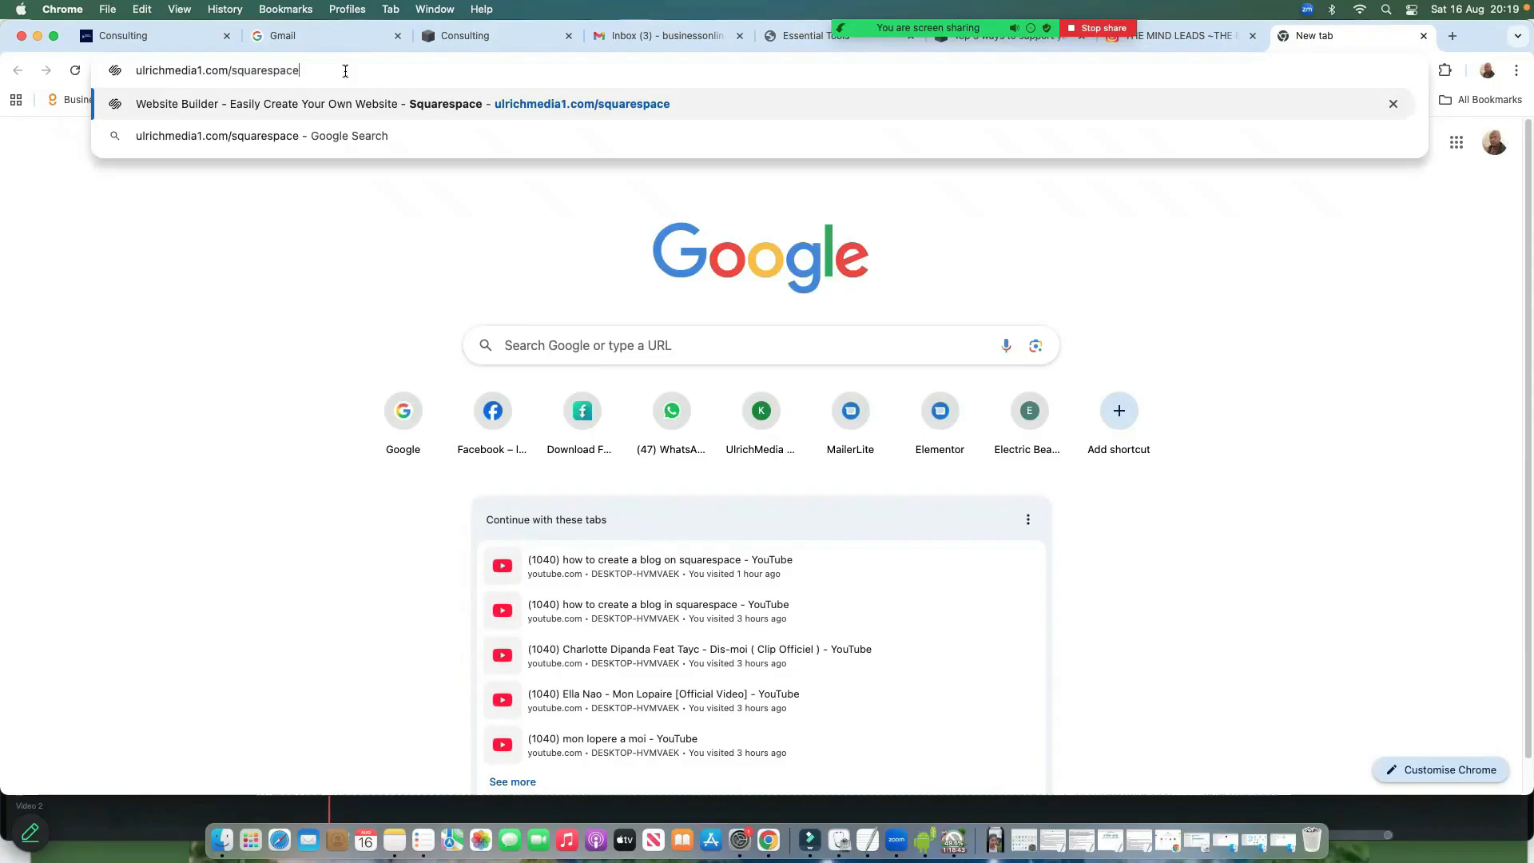
# Open Squarespace through ulrichmedia1.com/squarespace, start a new website and choose Beauty as the site topic
pyautogui.press('Return')
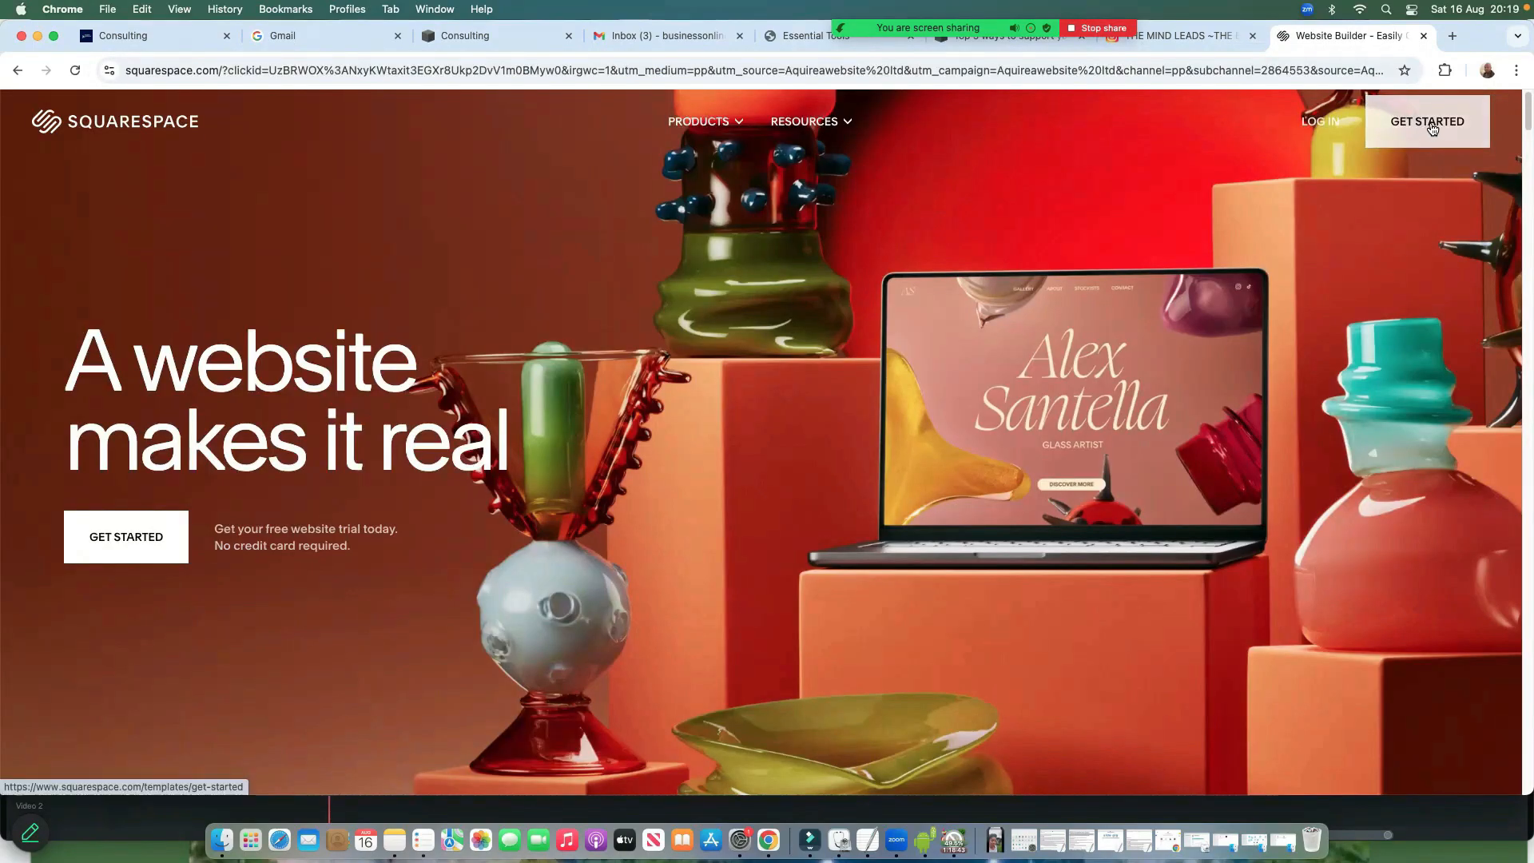
pyautogui.click(1427, 131)
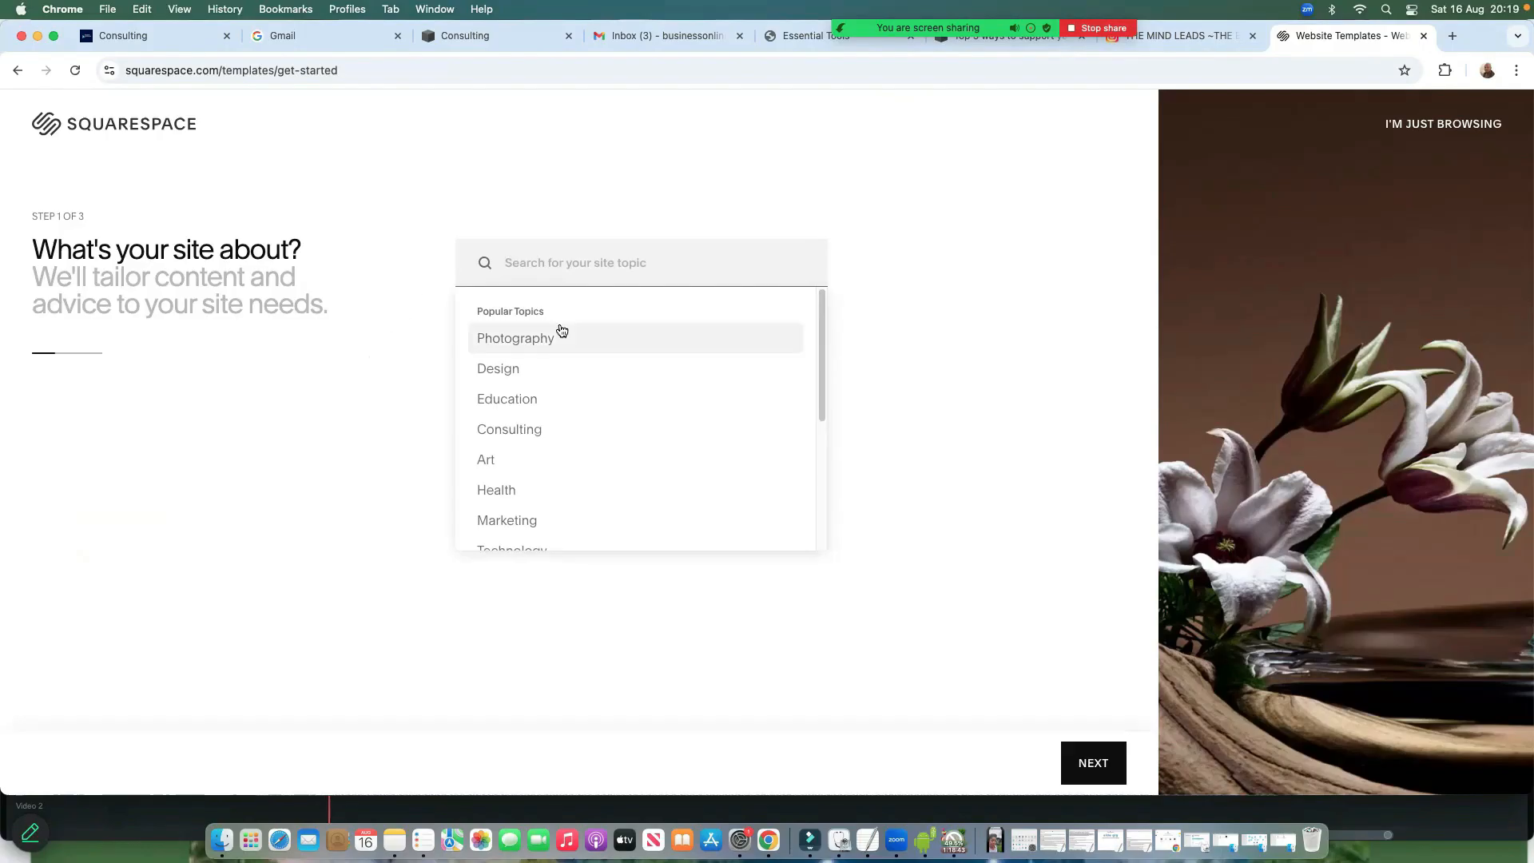
pyautogui.scroll(-5, 604, 483)
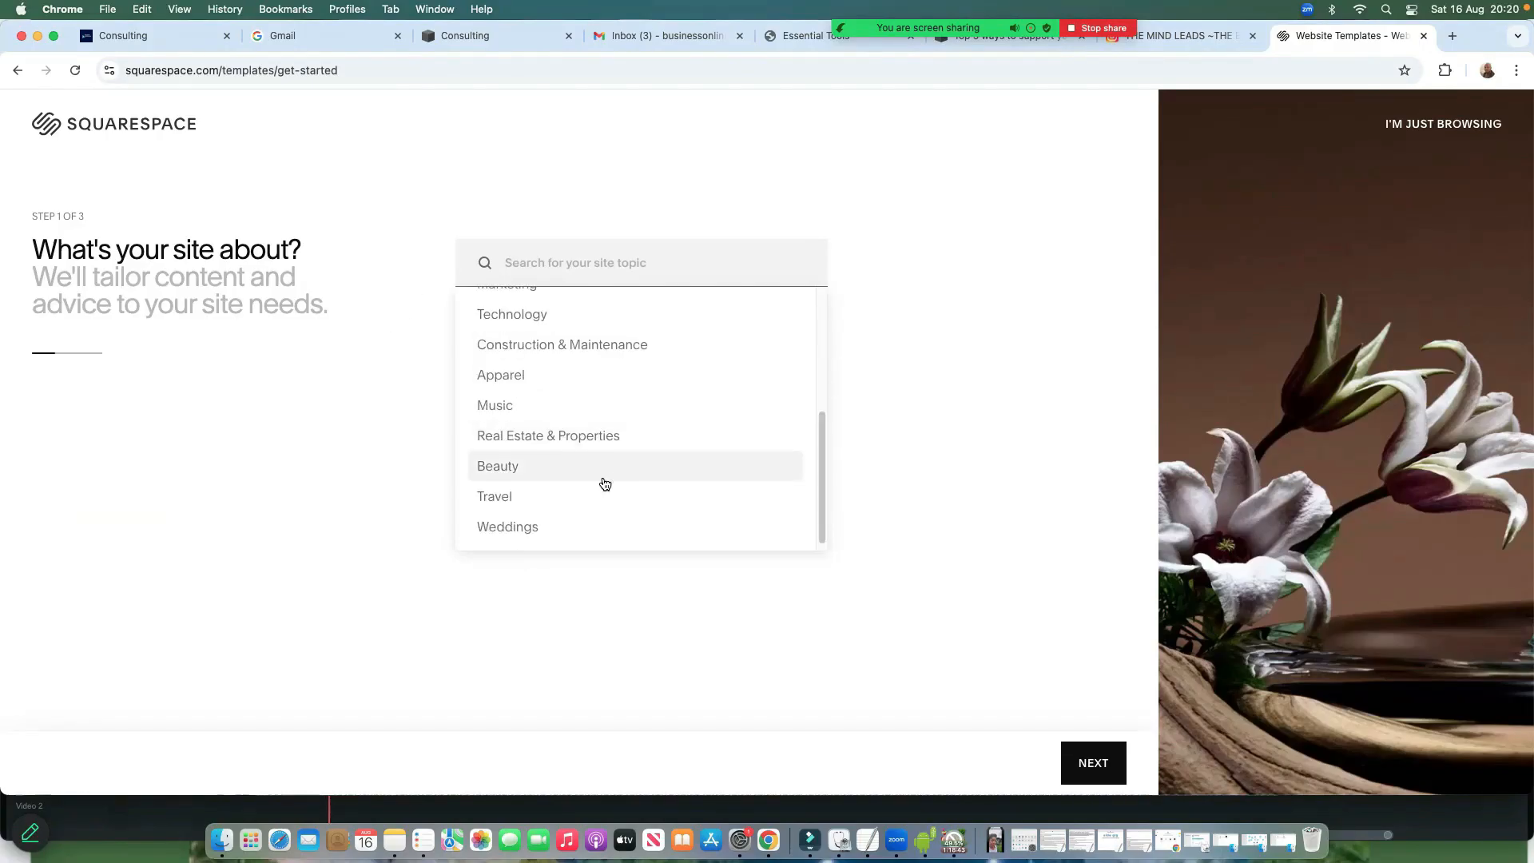
pyautogui.click(543, 475)
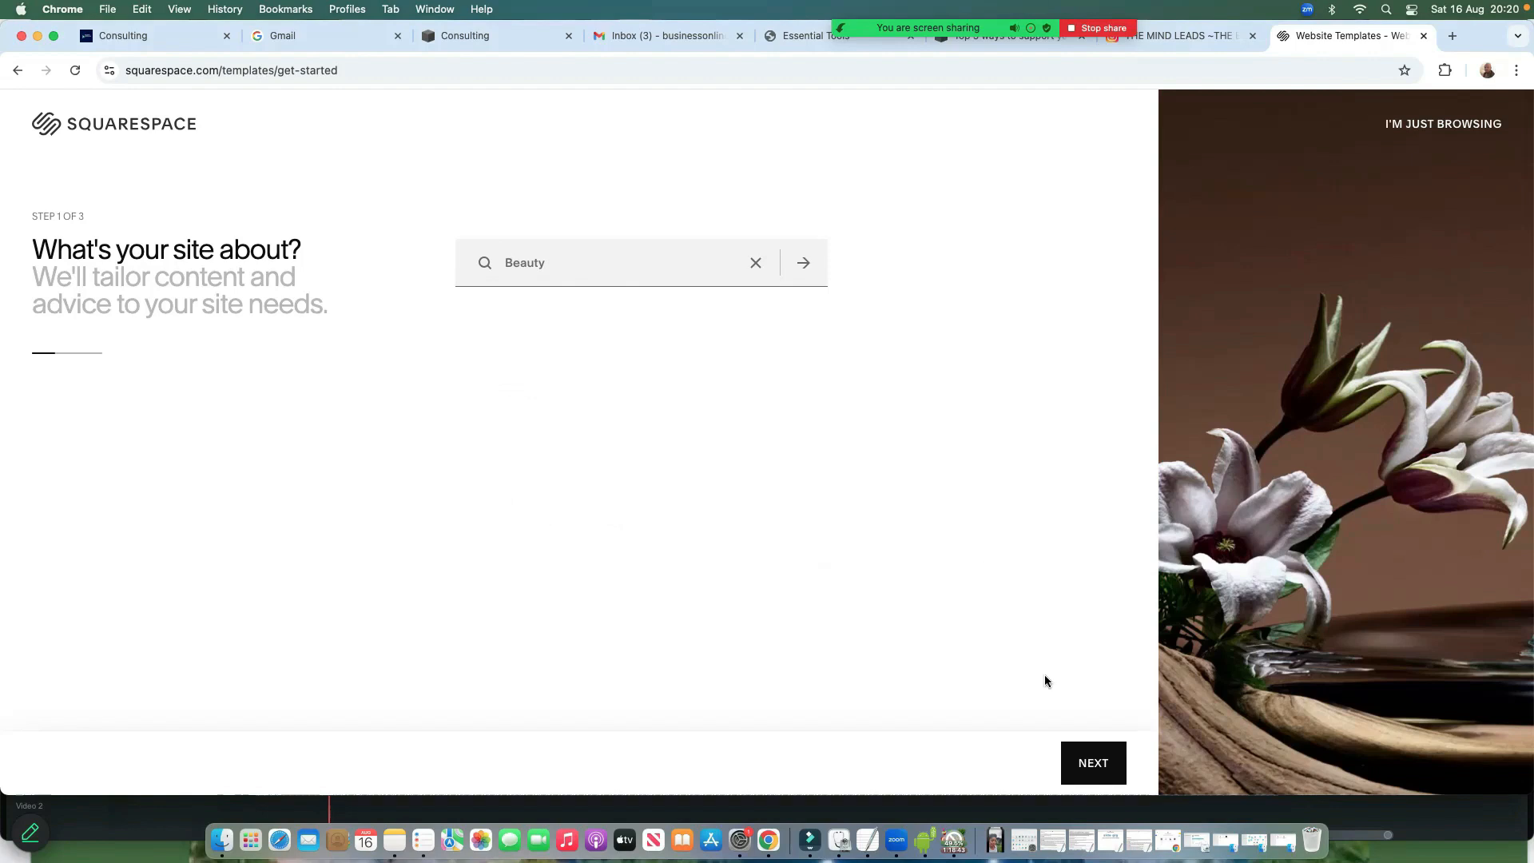
pyautogui.click(1092, 763)
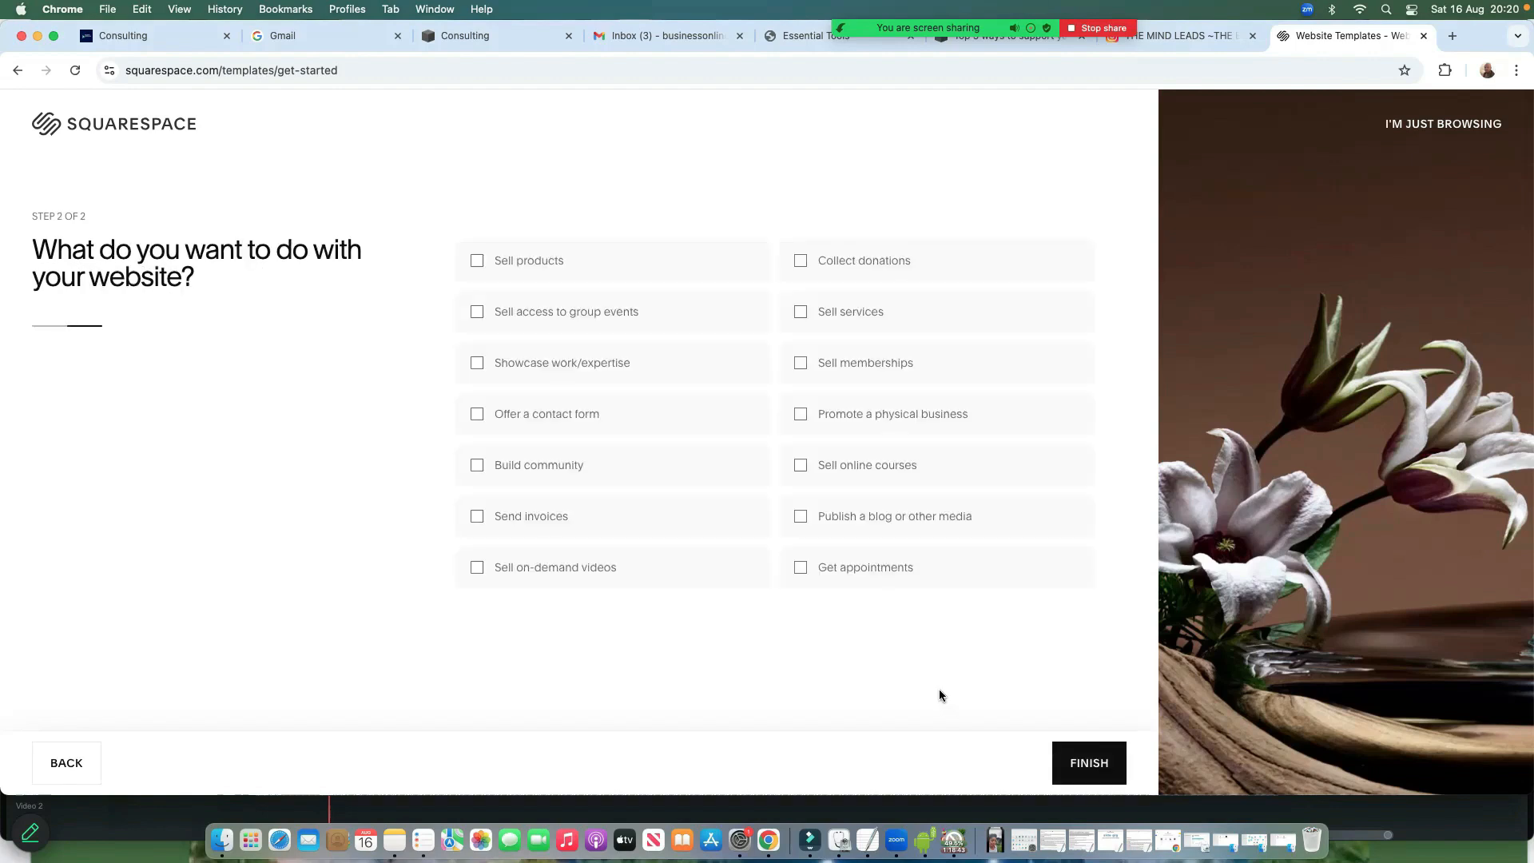
# Select Sell products and Sell services as the website's goals and finish the questionnaire
pyautogui.click(478, 261)
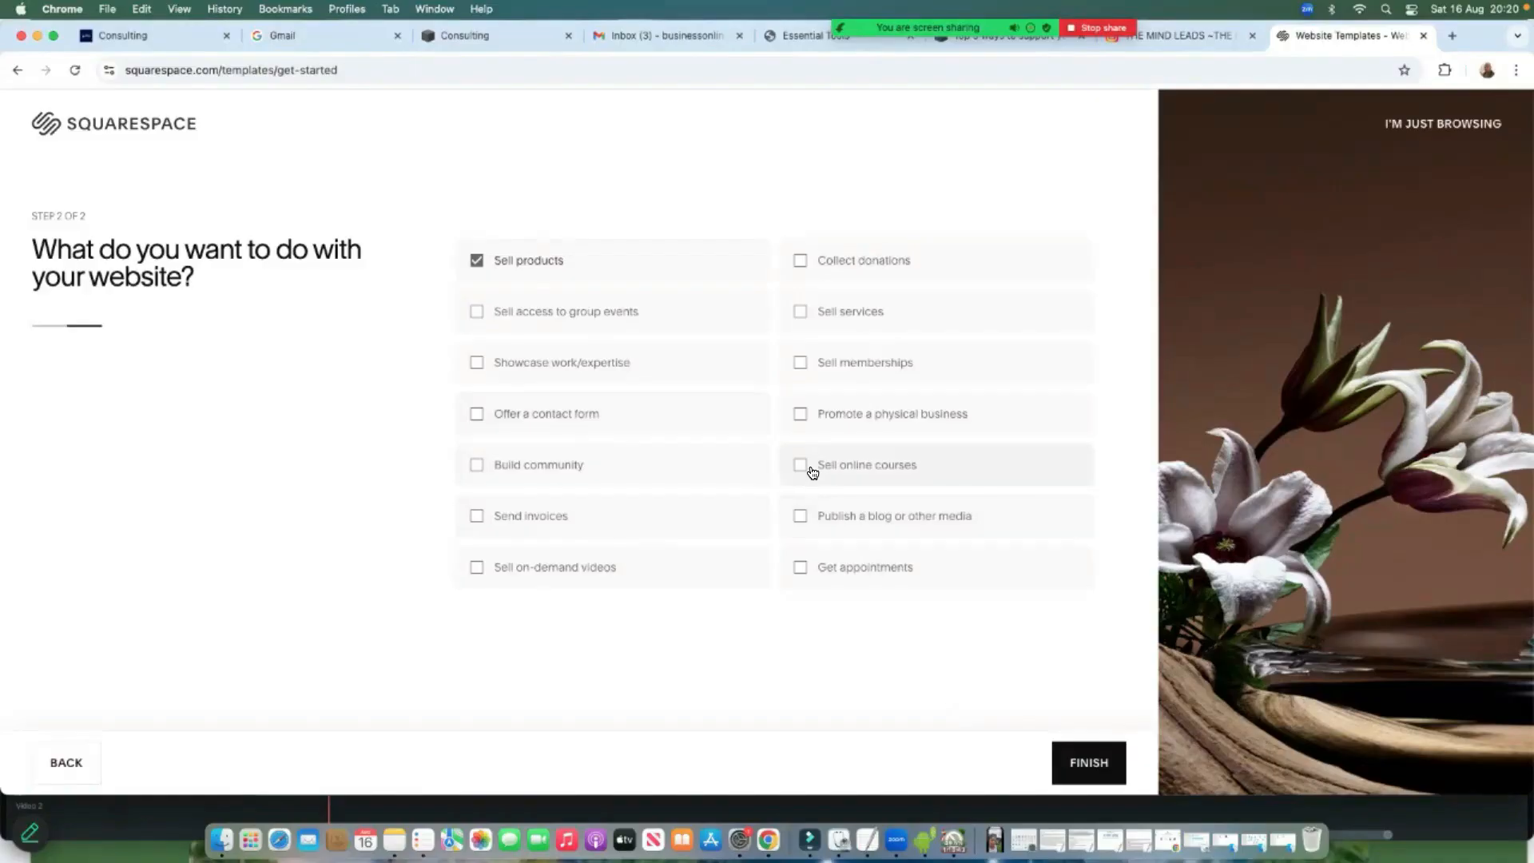
pyautogui.click(806, 309)
pyautogui.click(1082, 768)
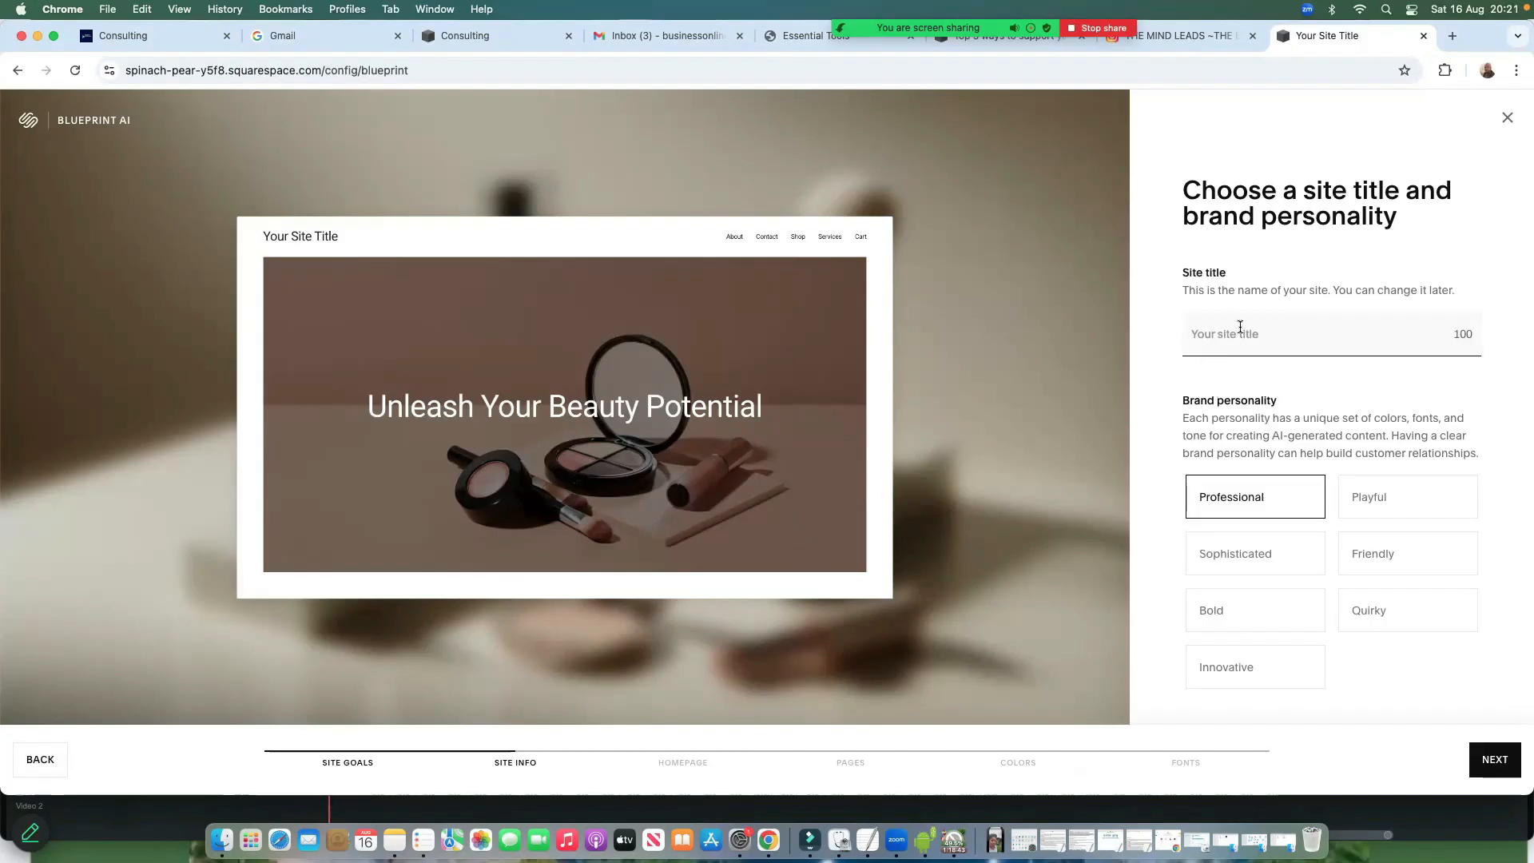
# Title the site "BEAUTY", keep the Professional brand personality and continue to the homepage stage
pyautogui.write('B')
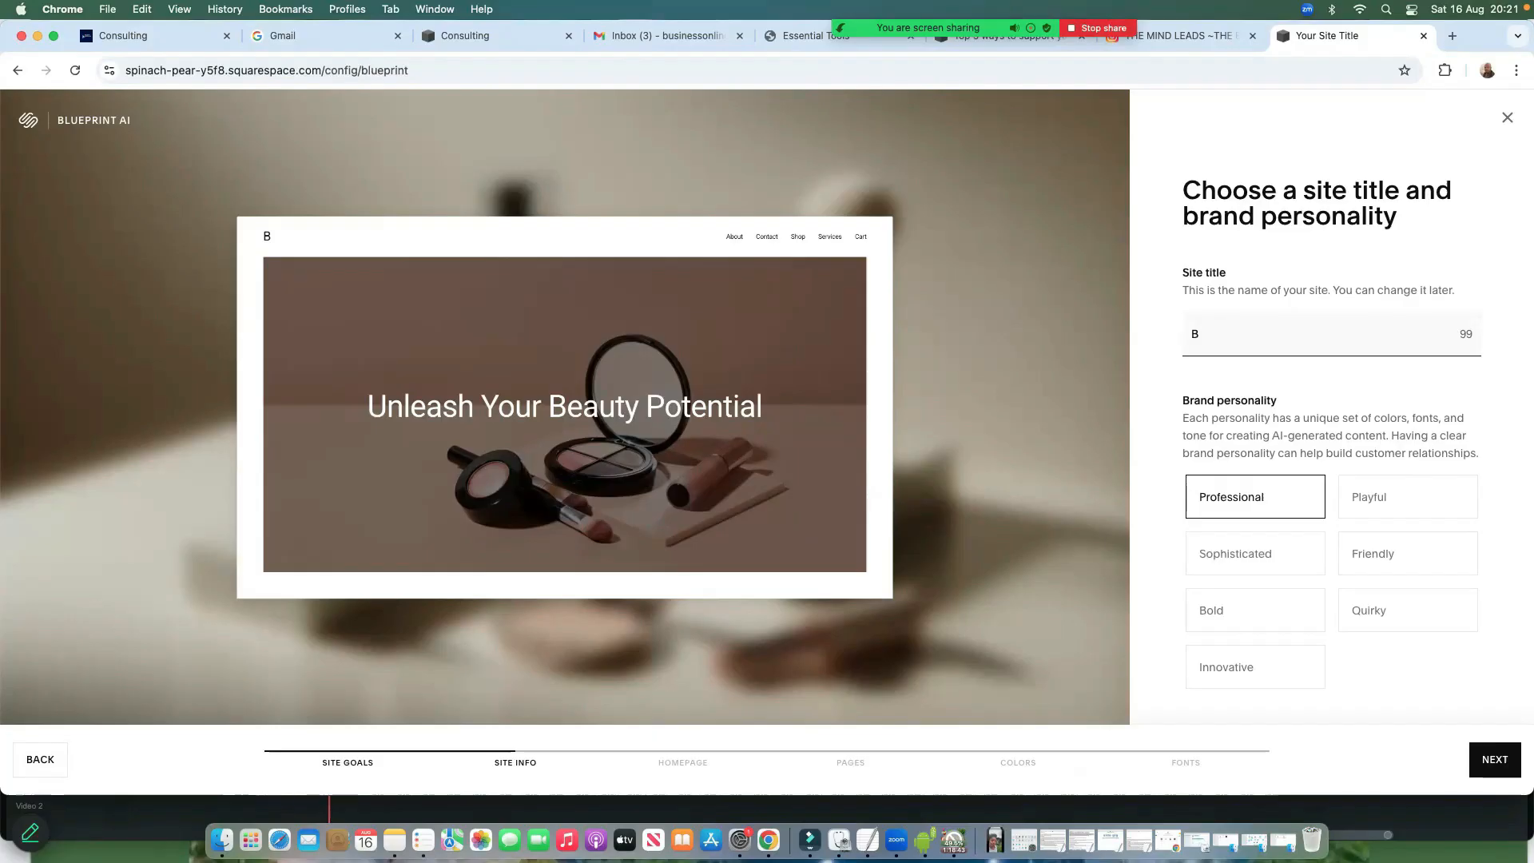
pyautogui.write('EAUTY')
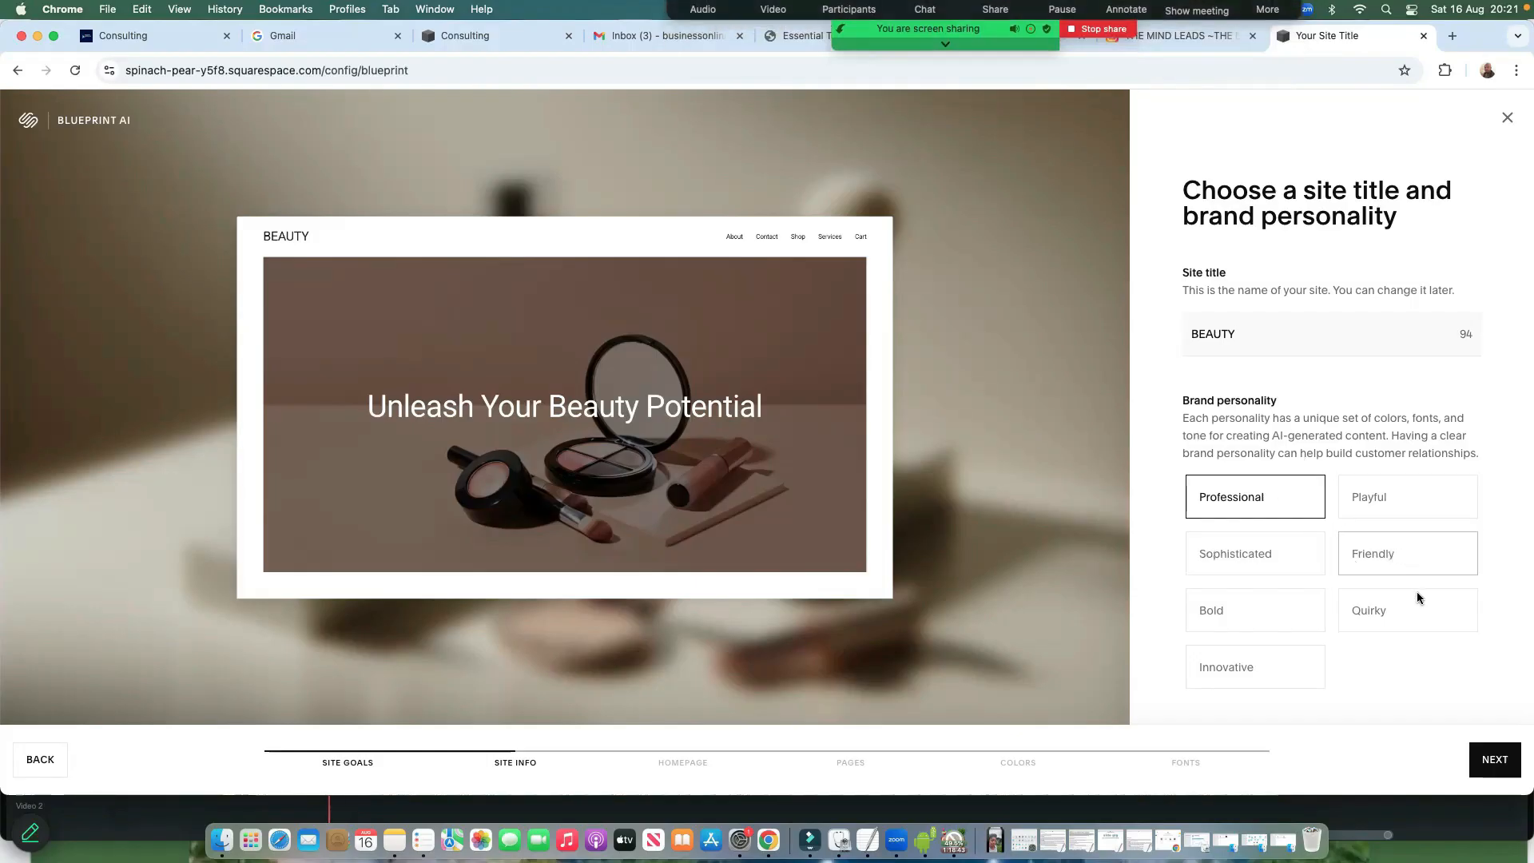
pyautogui.click(1495, 757)
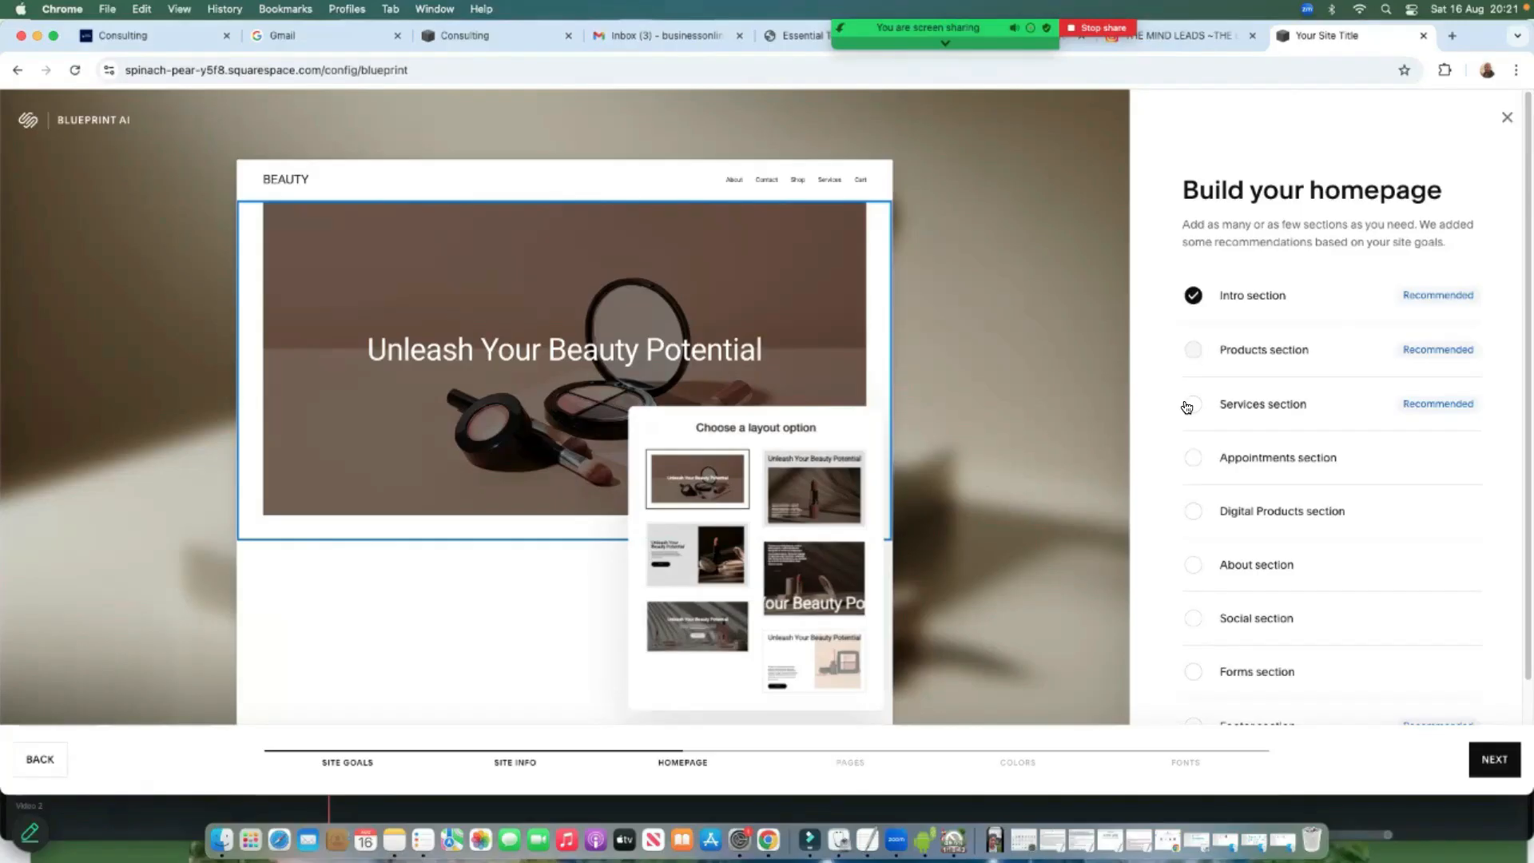
# Add the Products, Services, Appointments, About, Forms, Footer and Social sections to the homepage
pyautogui.click(1193, 351)
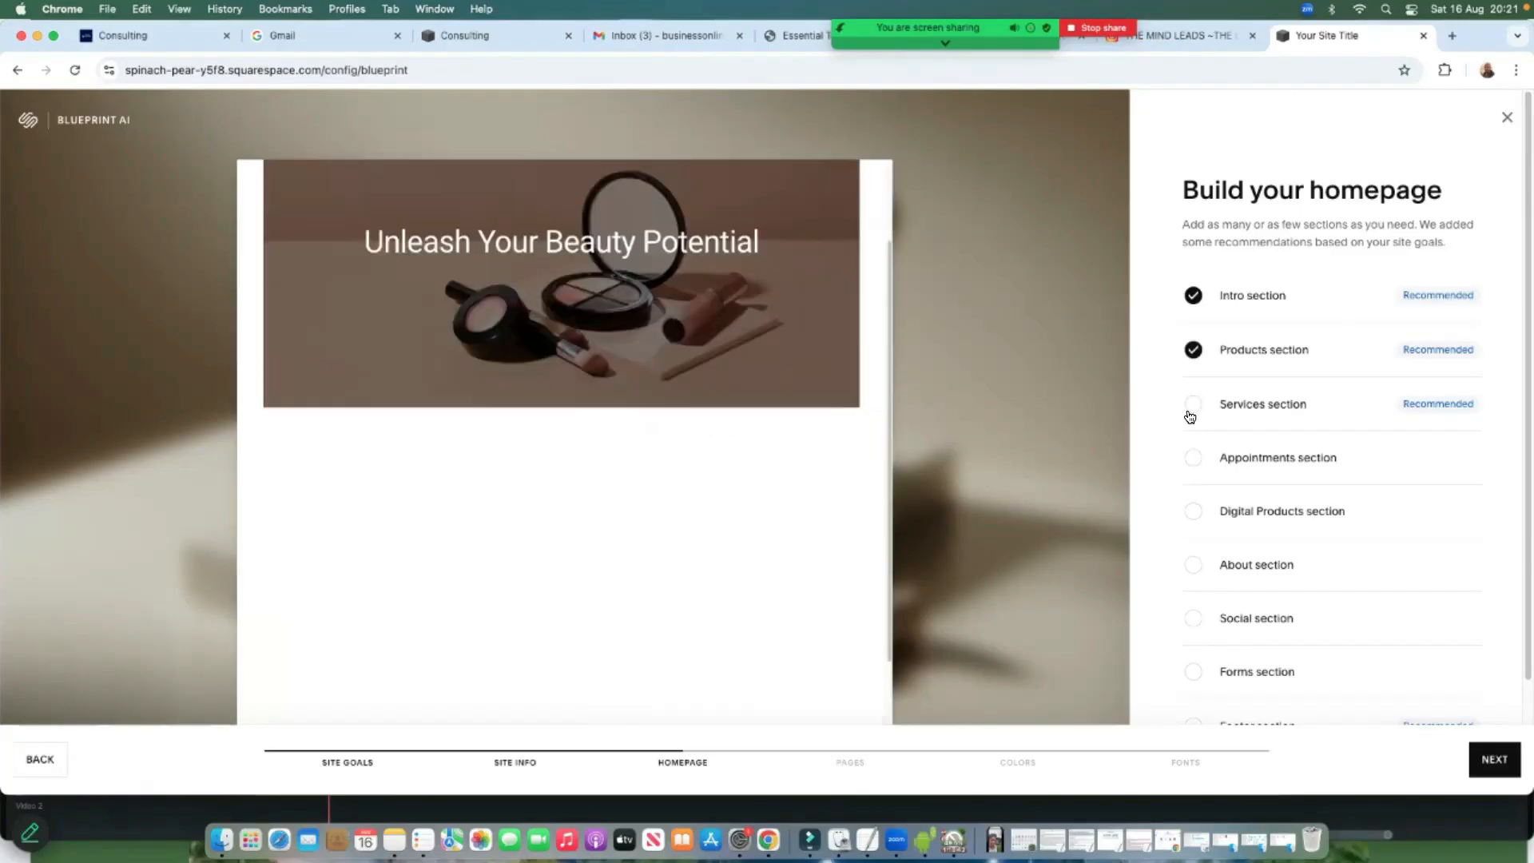
pyautogui.click(1192, 404)
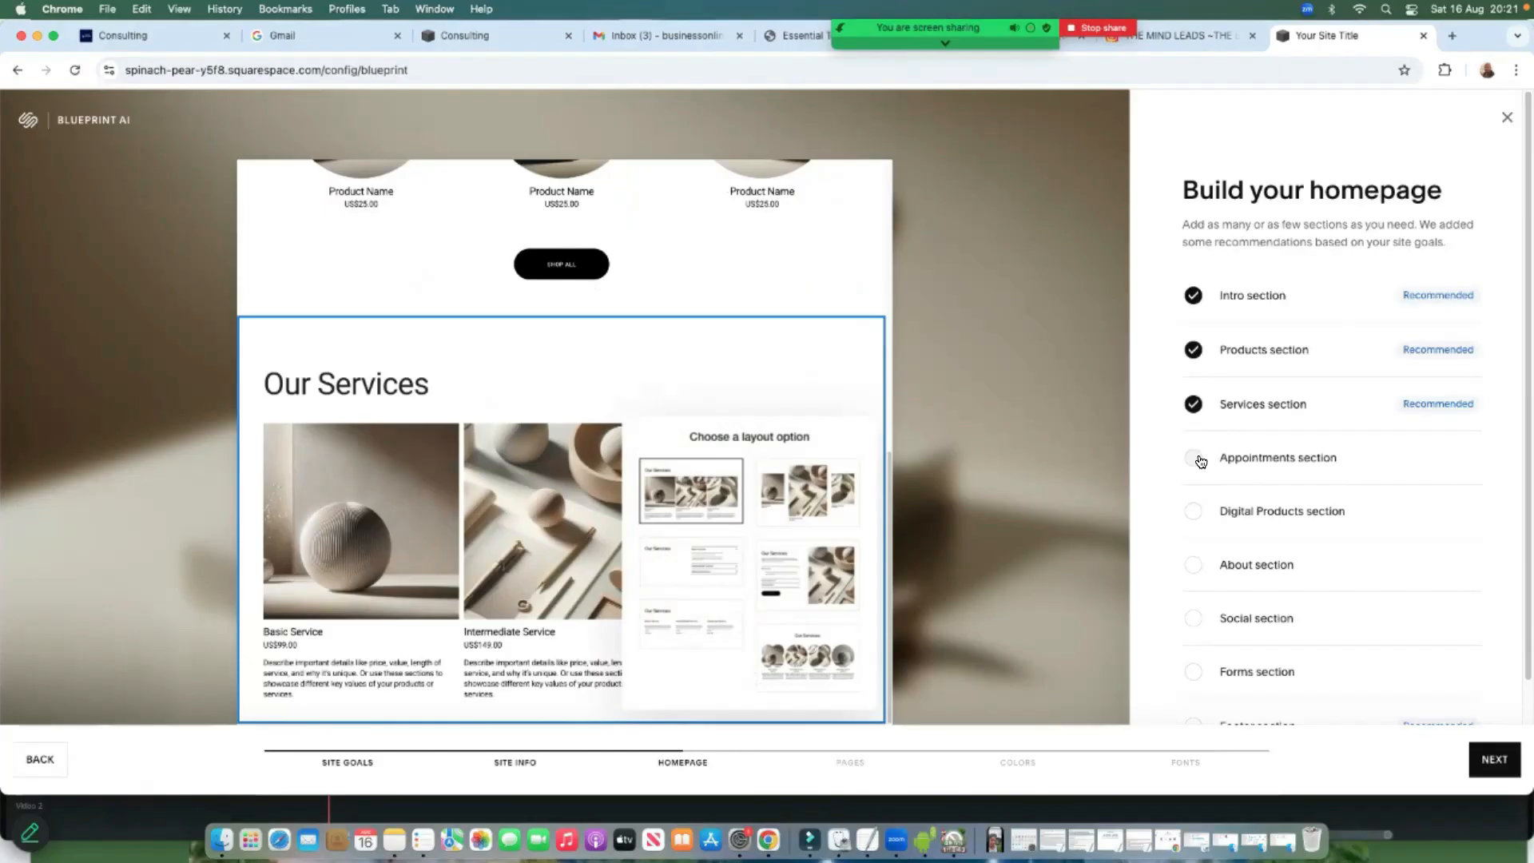
pyautogui.click(1194, 458)
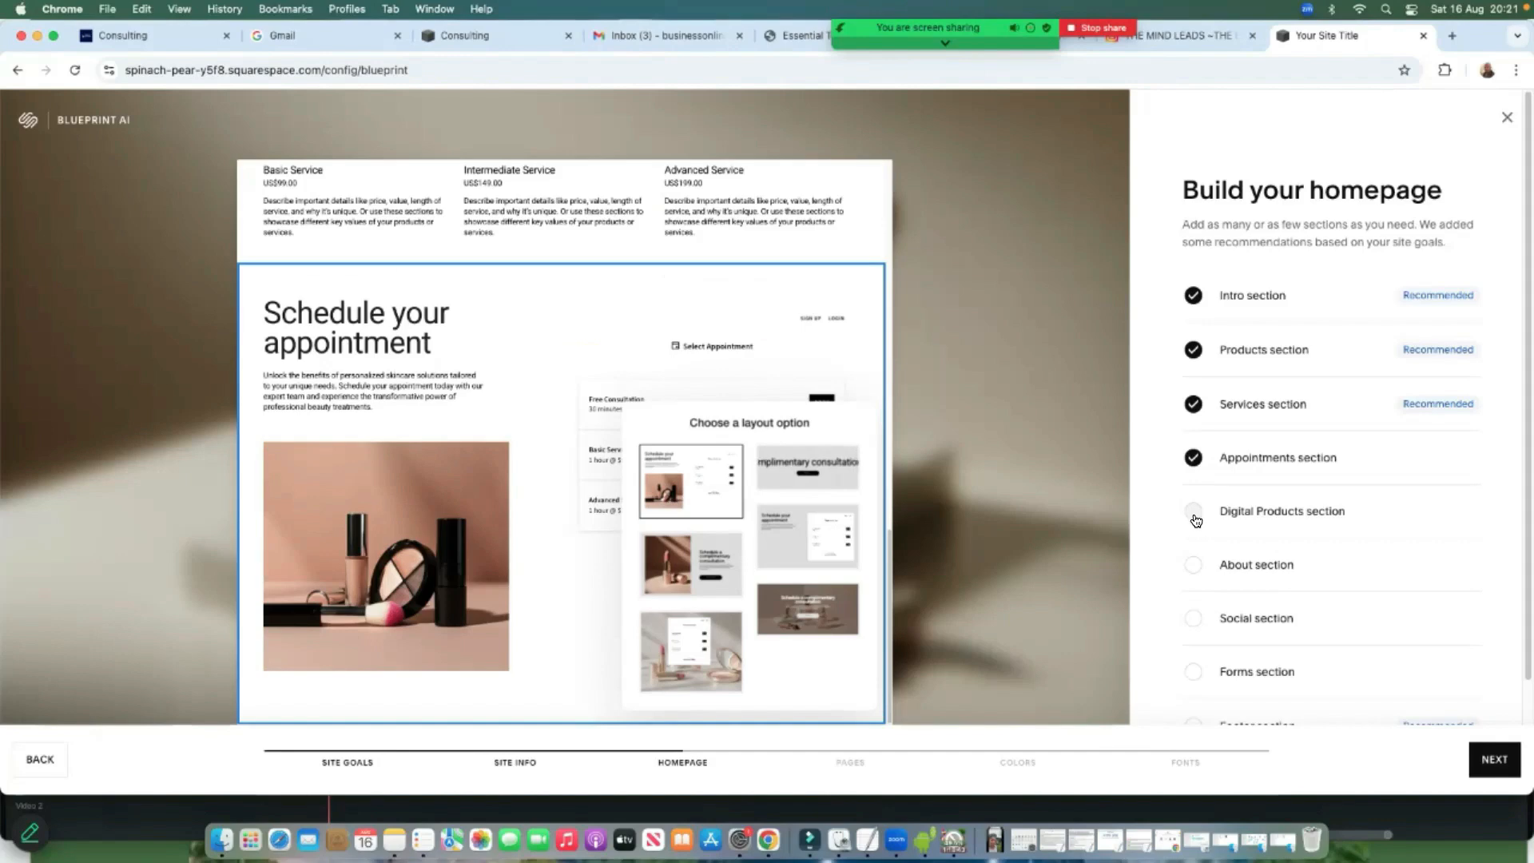
pyautogui.click(1194, 568)
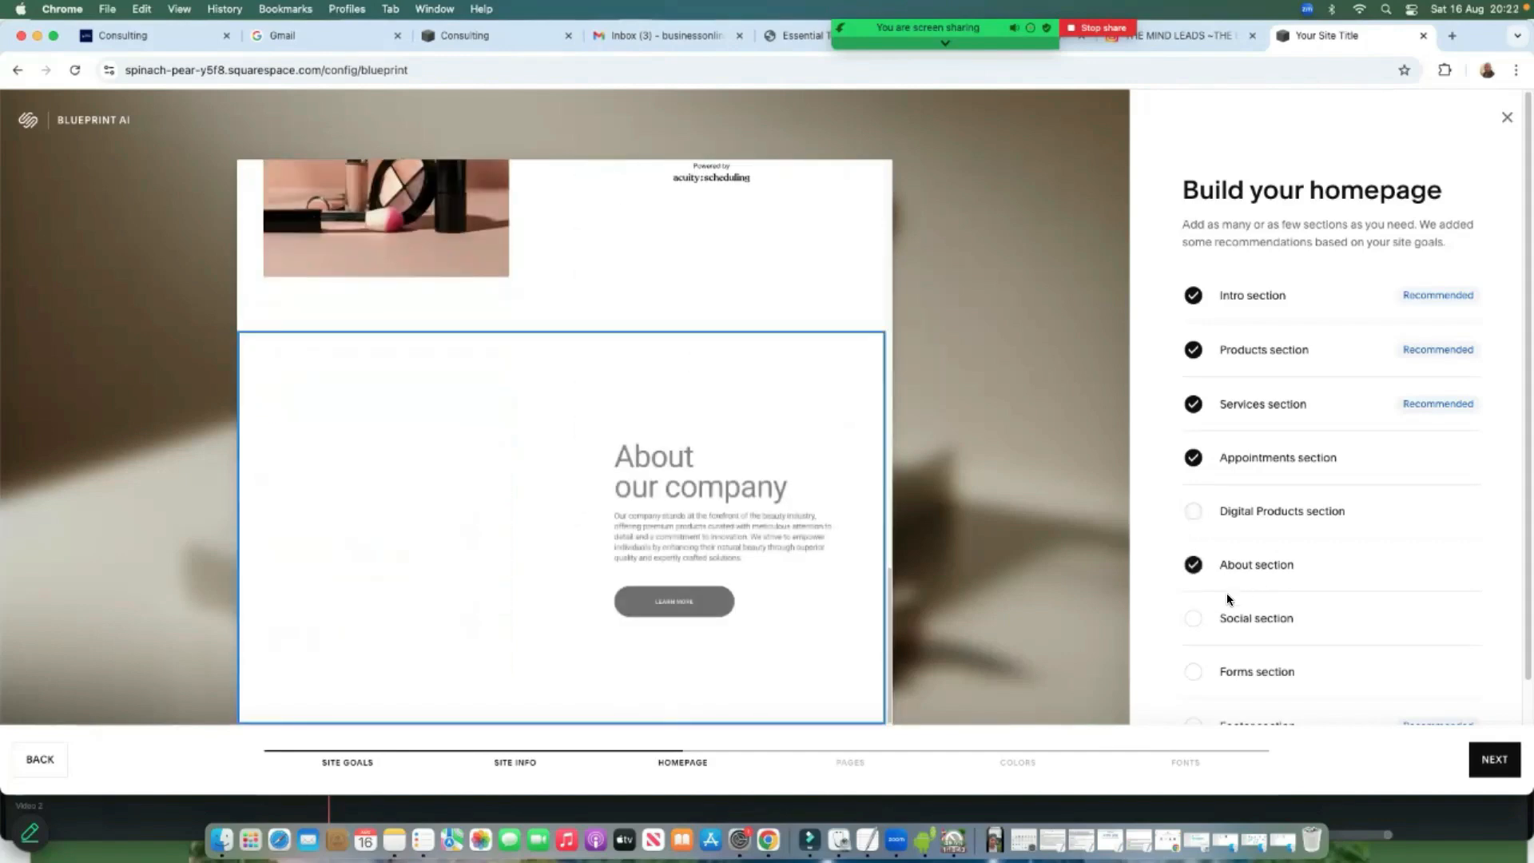
pyautogui.scroll(-2, 1214, 622)
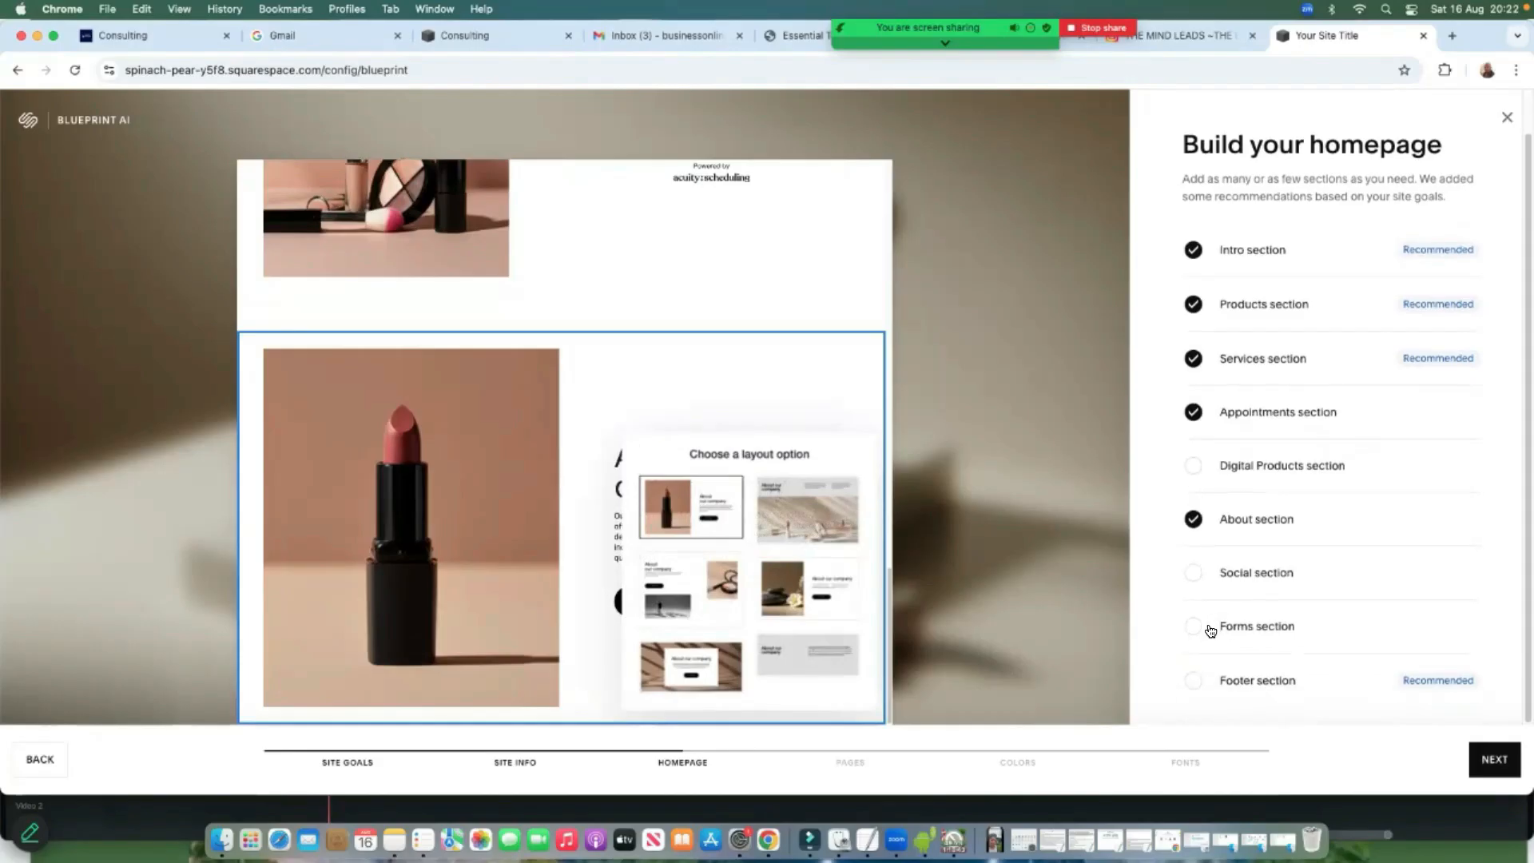
pyautogui.click(1195, 628)
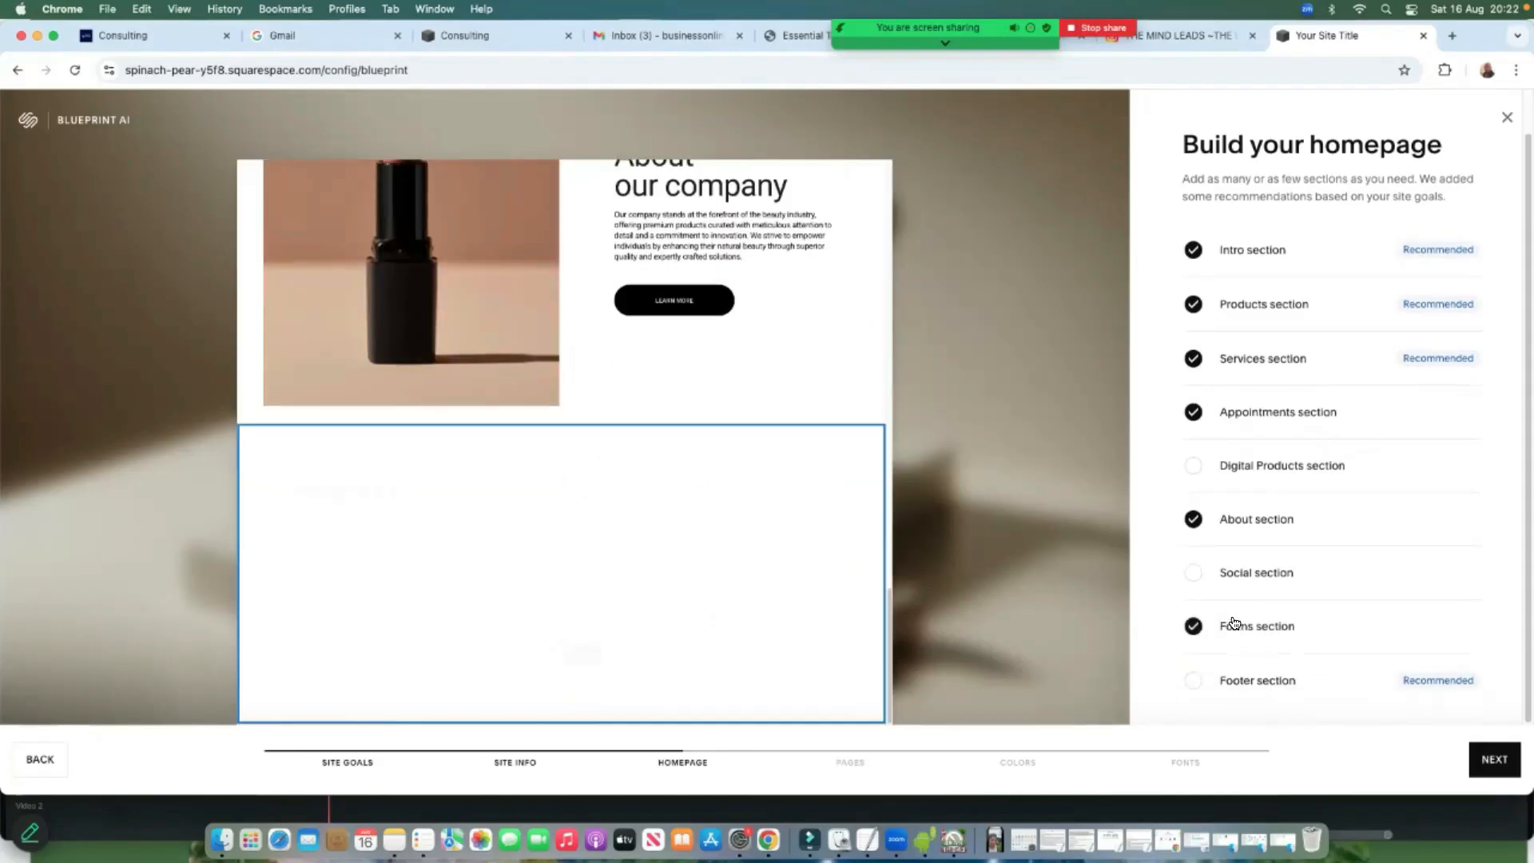
pyautogui.click(1194, 680)
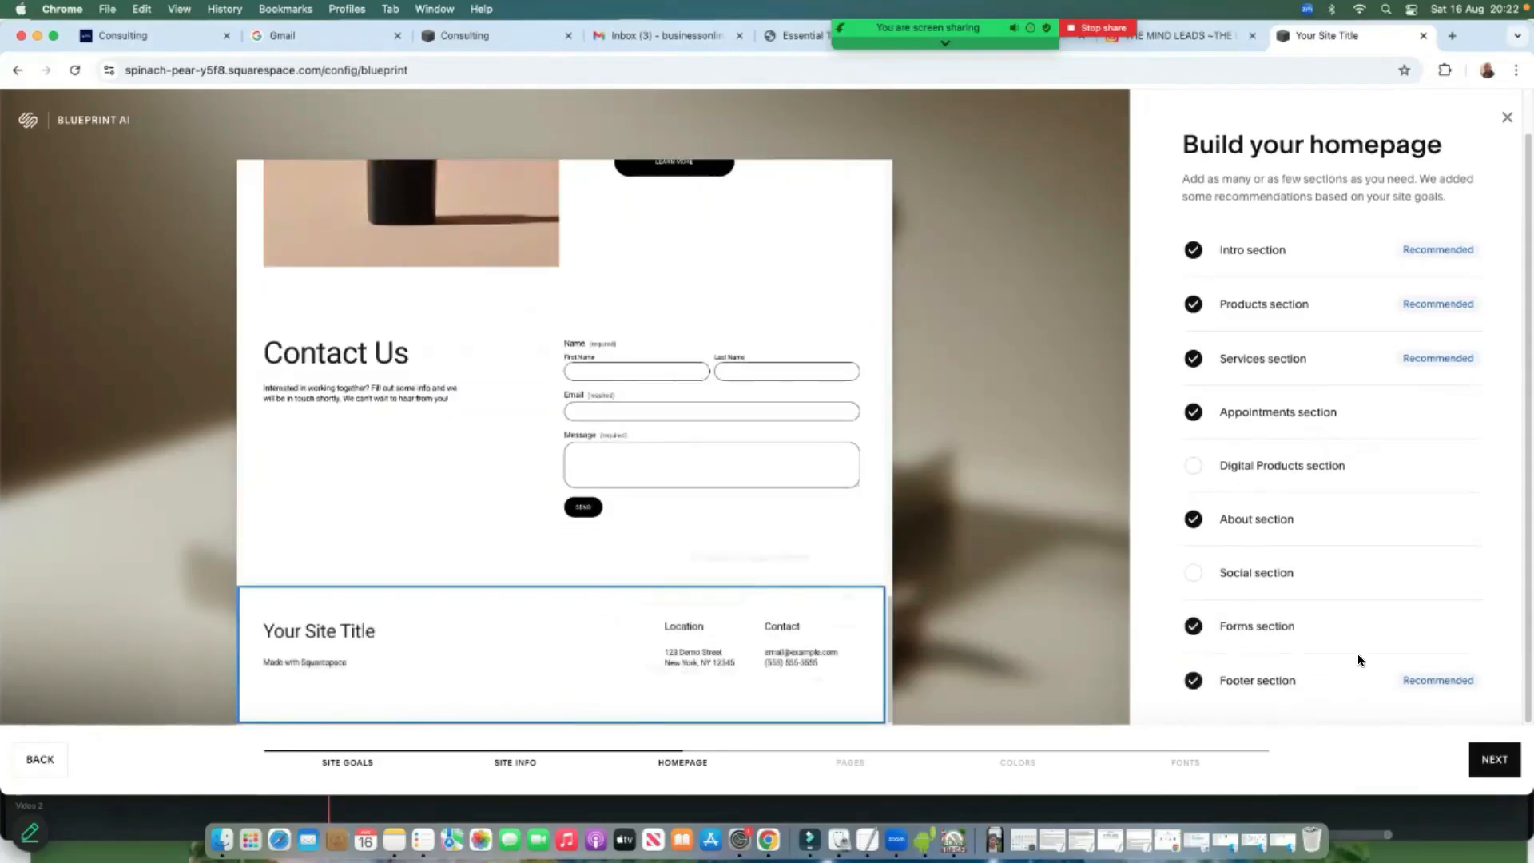
pyautogui.click(1190, 573)
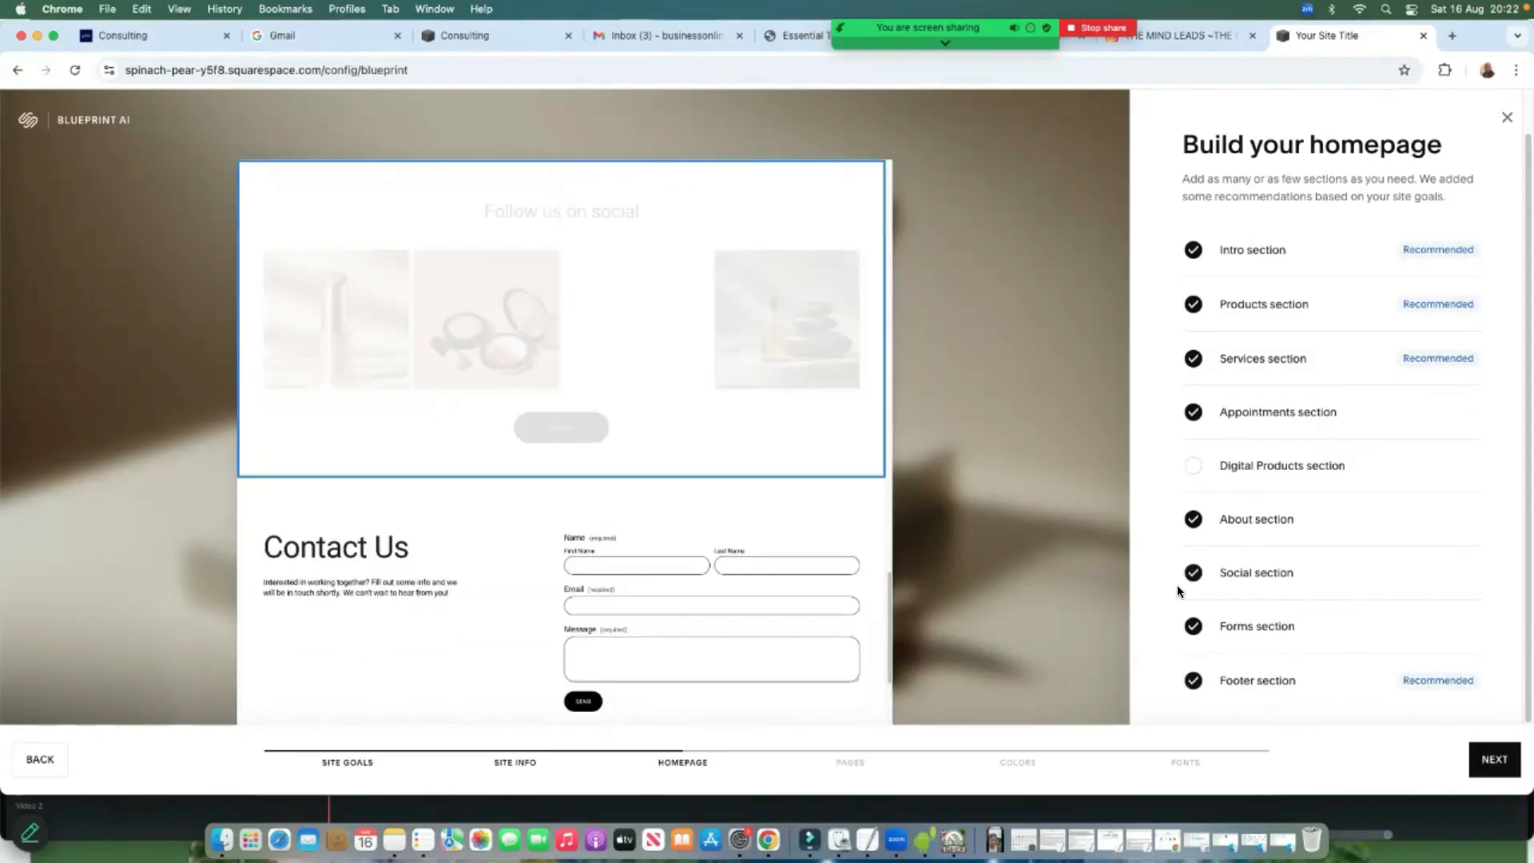
# Proceed to the site's pages, add an Appointments page to the recommended ones and continue to the colours
pyautogui.click(1496, 759)
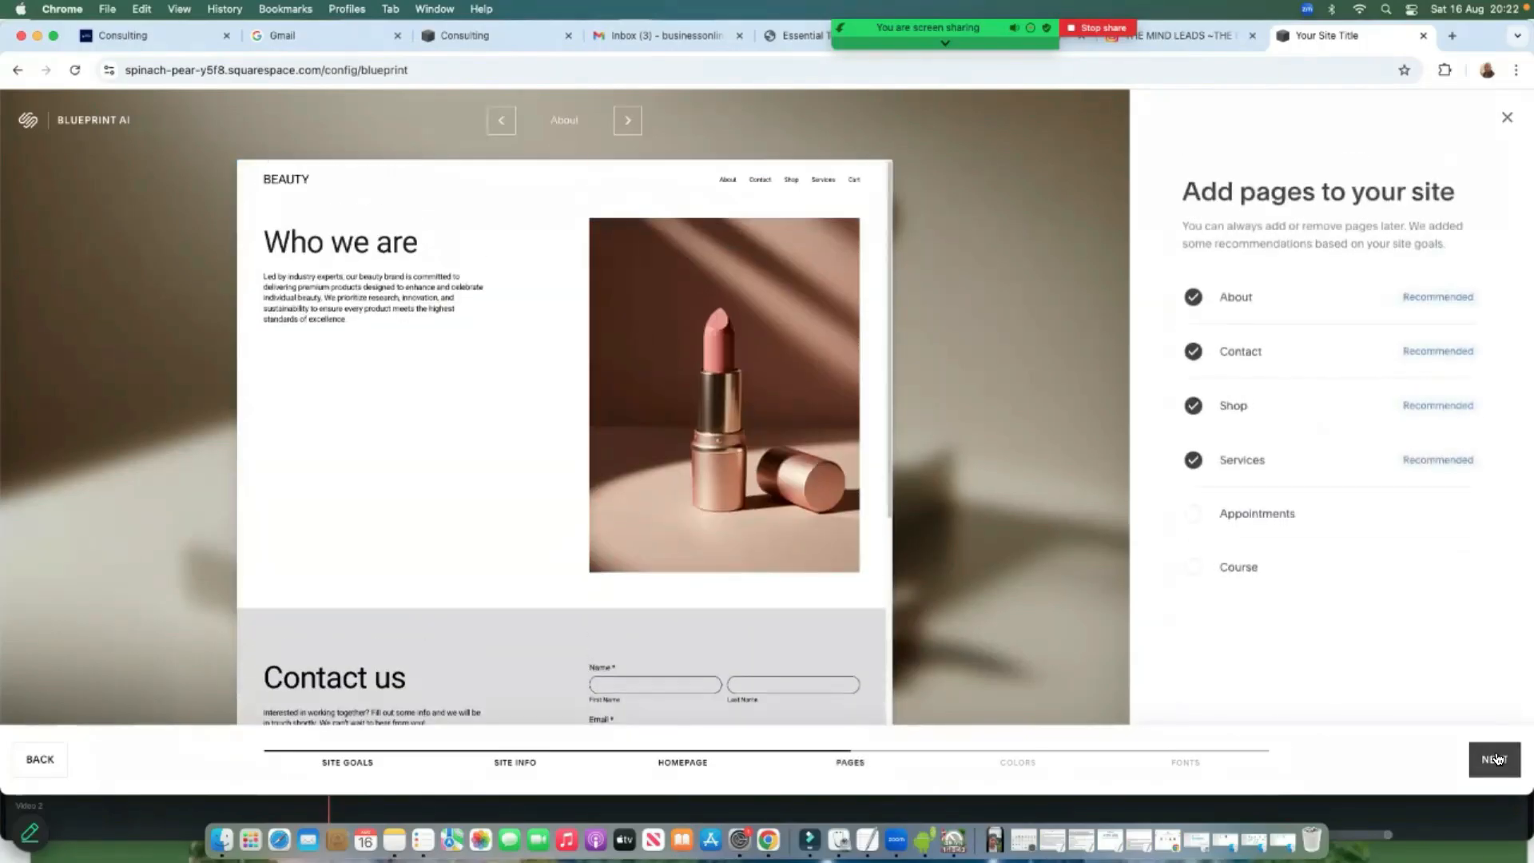
pyautogui.click(1193, 517)
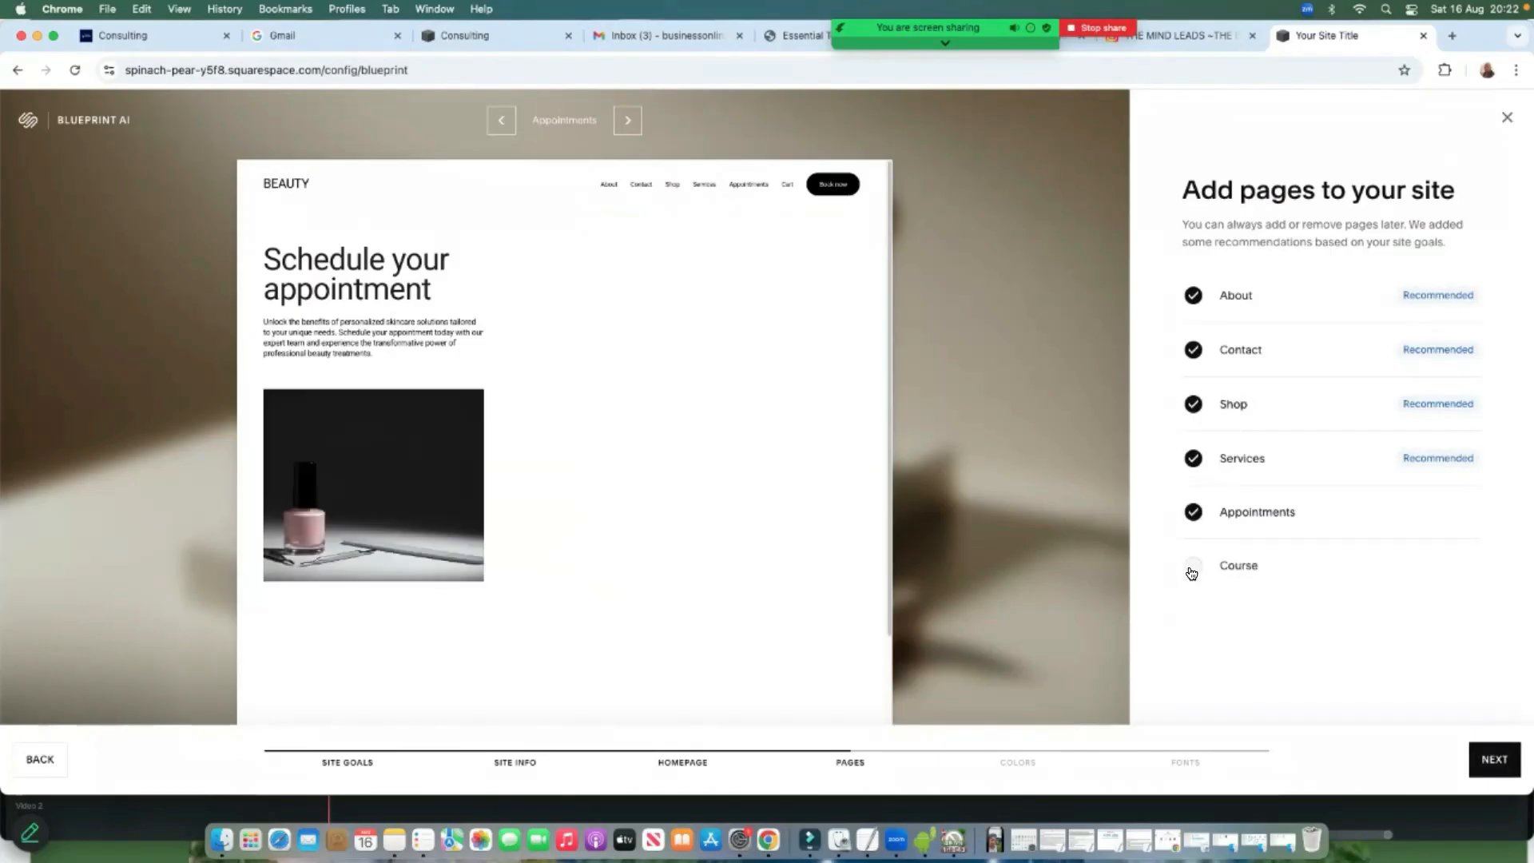
pyautogui.click(1494, 758)
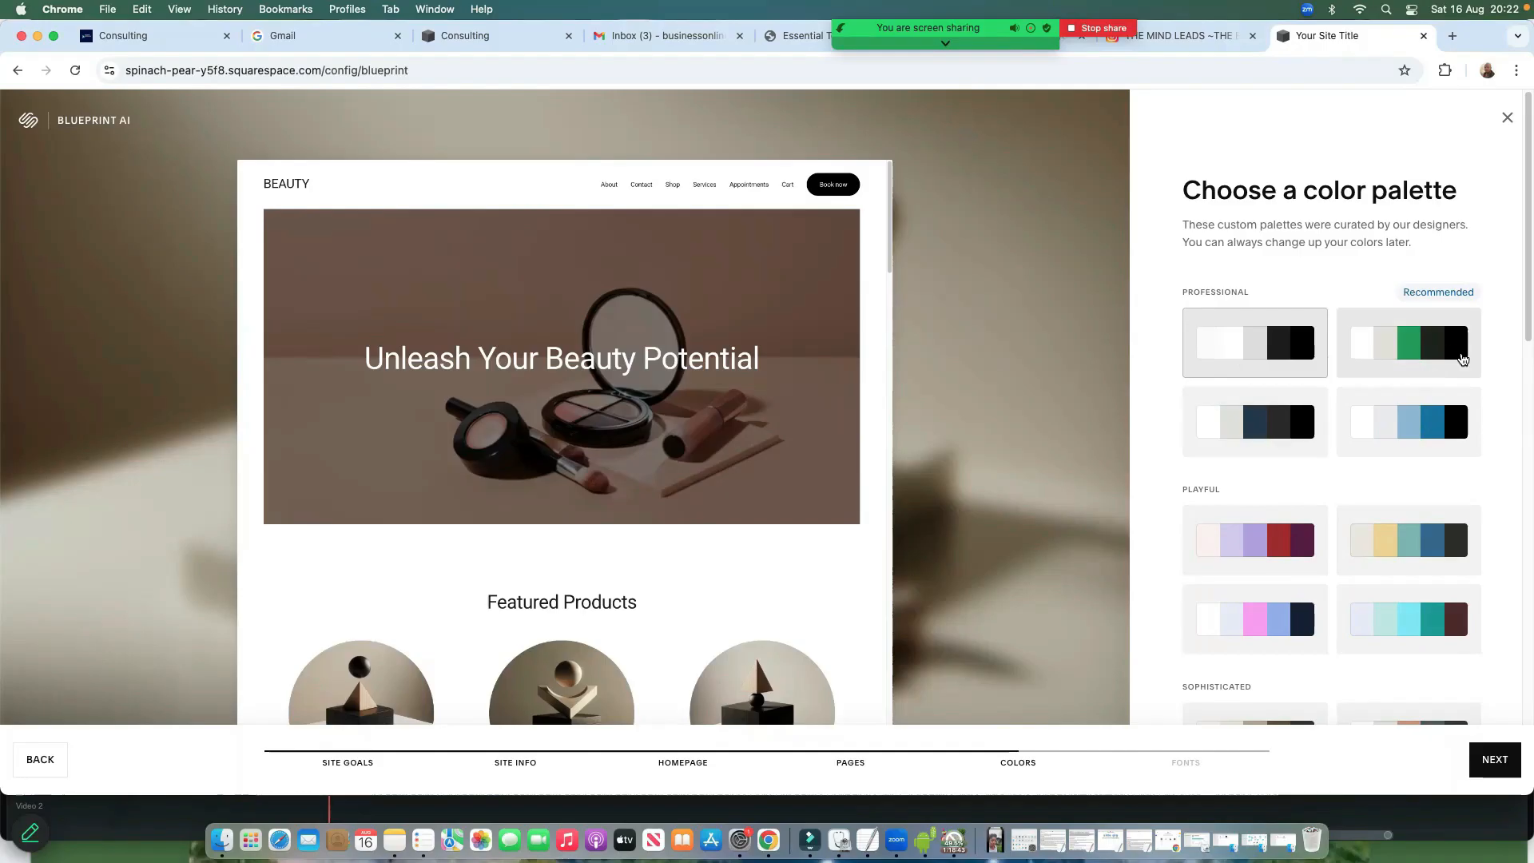
# Browse the color palettes, try the Playful lavender, red and plum palette and preview it along the homepage
pyautogui.scroll(-4, 1379, 520)
pyautogui.scroll(4, 1373, 540)
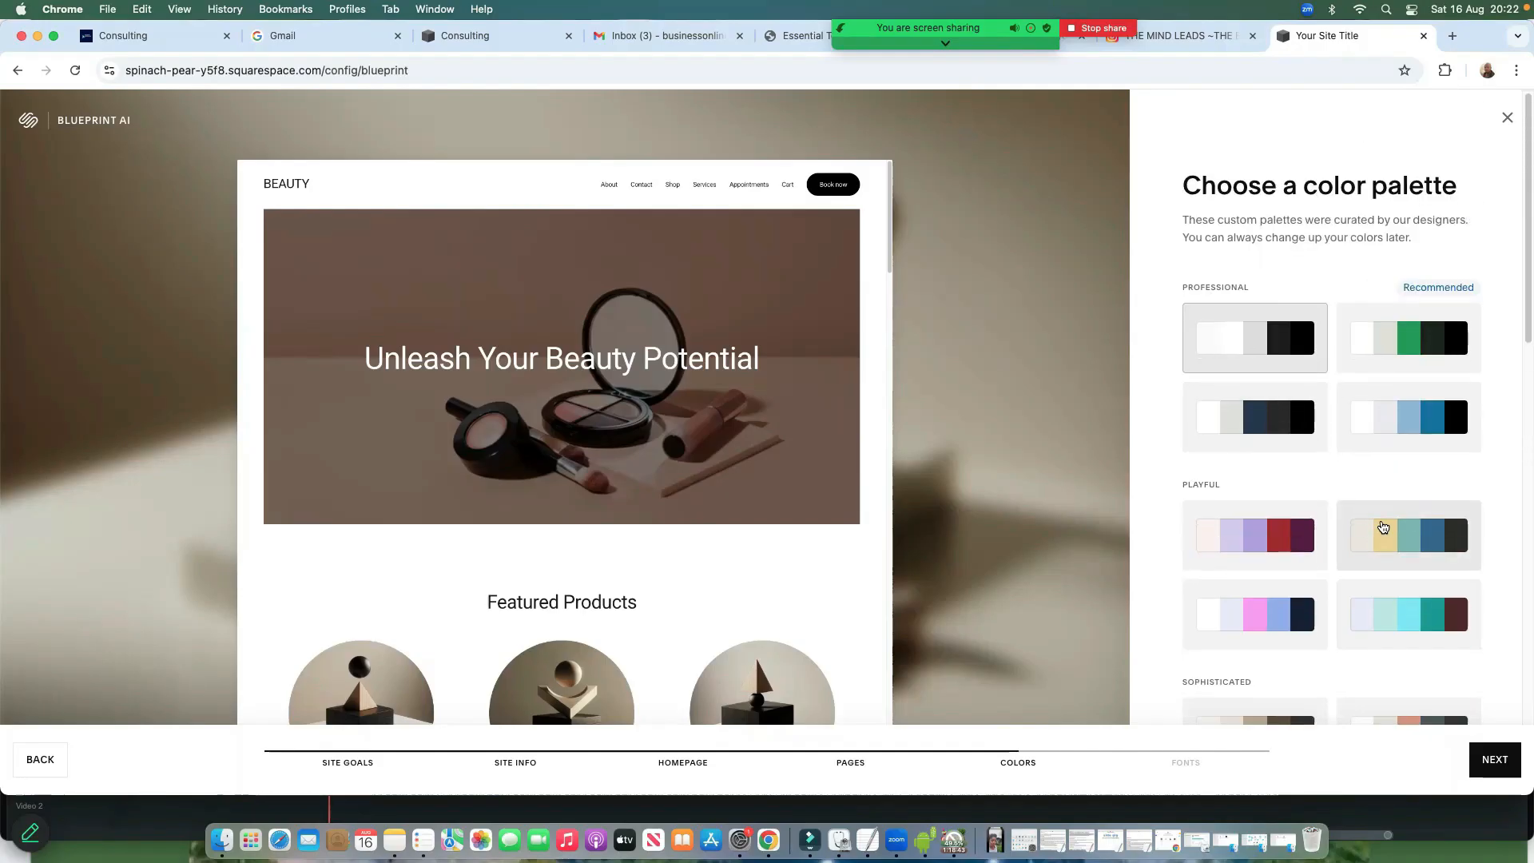
pyautogui.scroll(-4, 1326, 519)
pyautogui.scroll(4, 1358, 431)
pyautogui.scroll(1, 1371, 471)
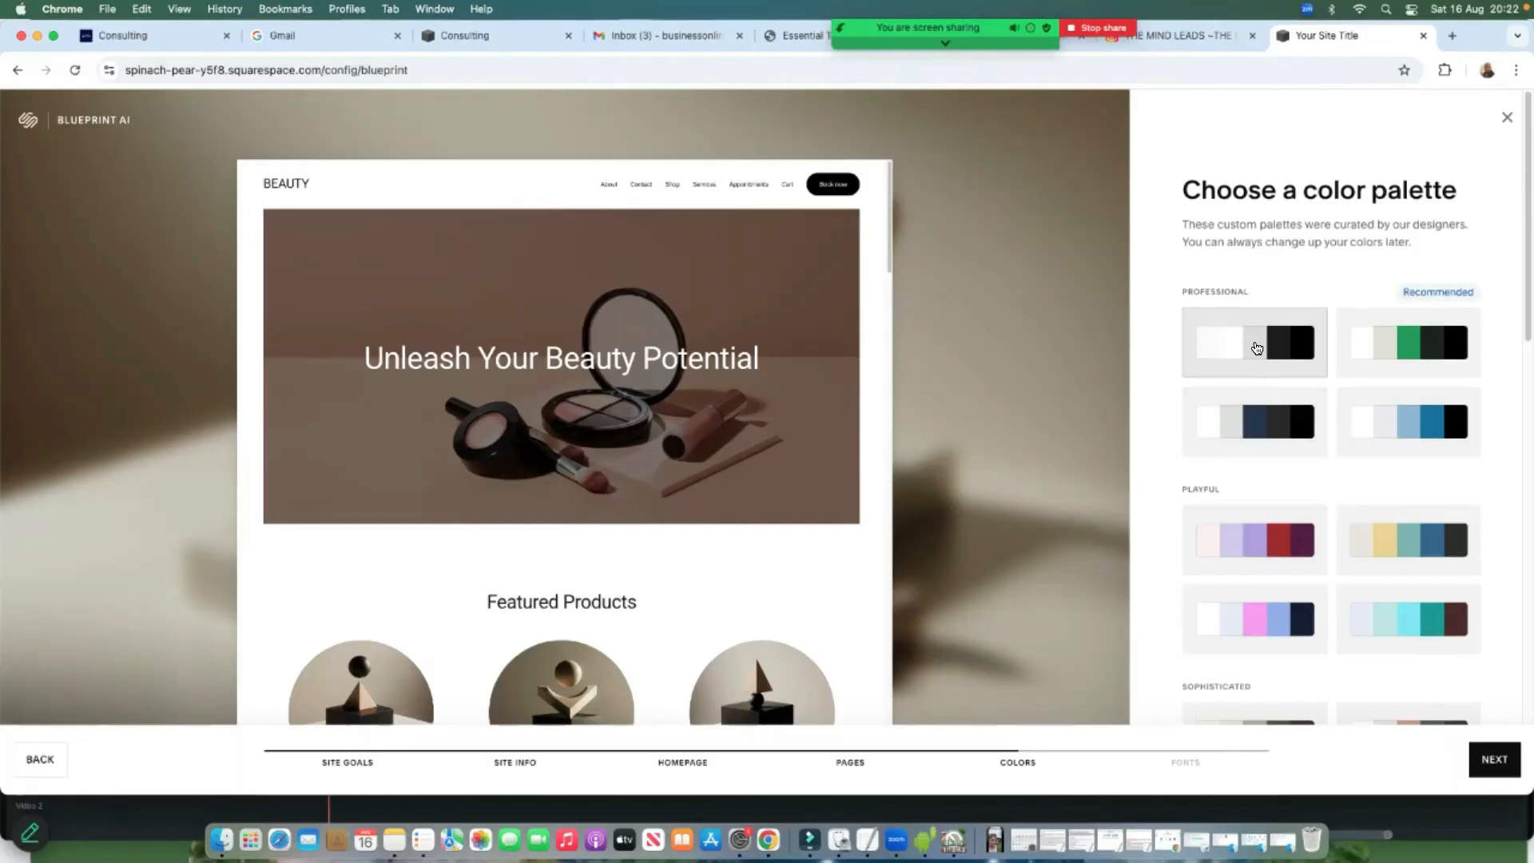
pyautogui.click(1257, 549)
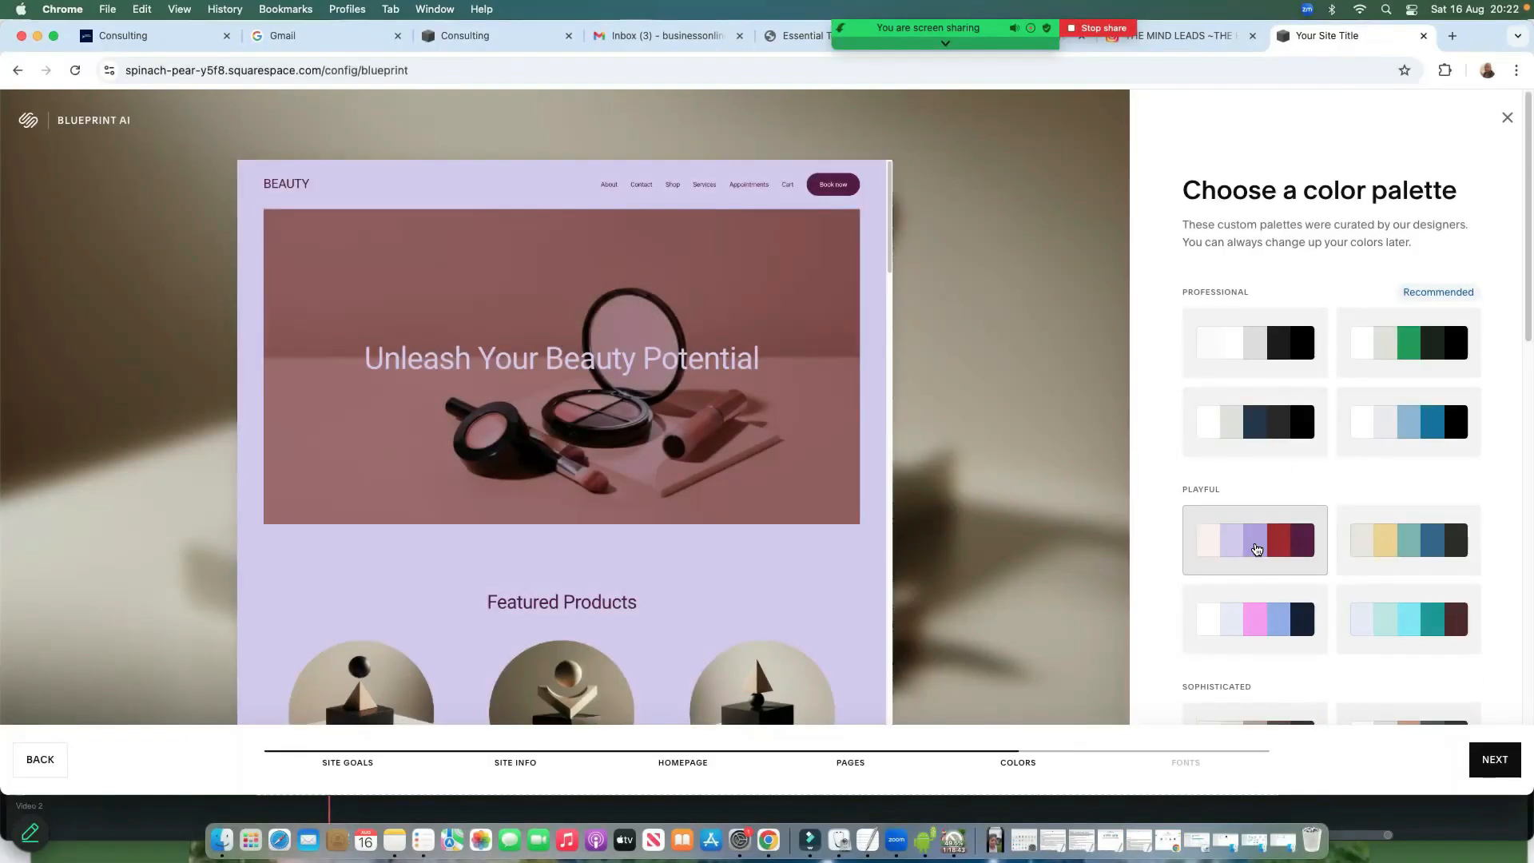
pyautogui.scroll(-8, 737, 474)
pyautogui.scroll(-10, 739, 476)
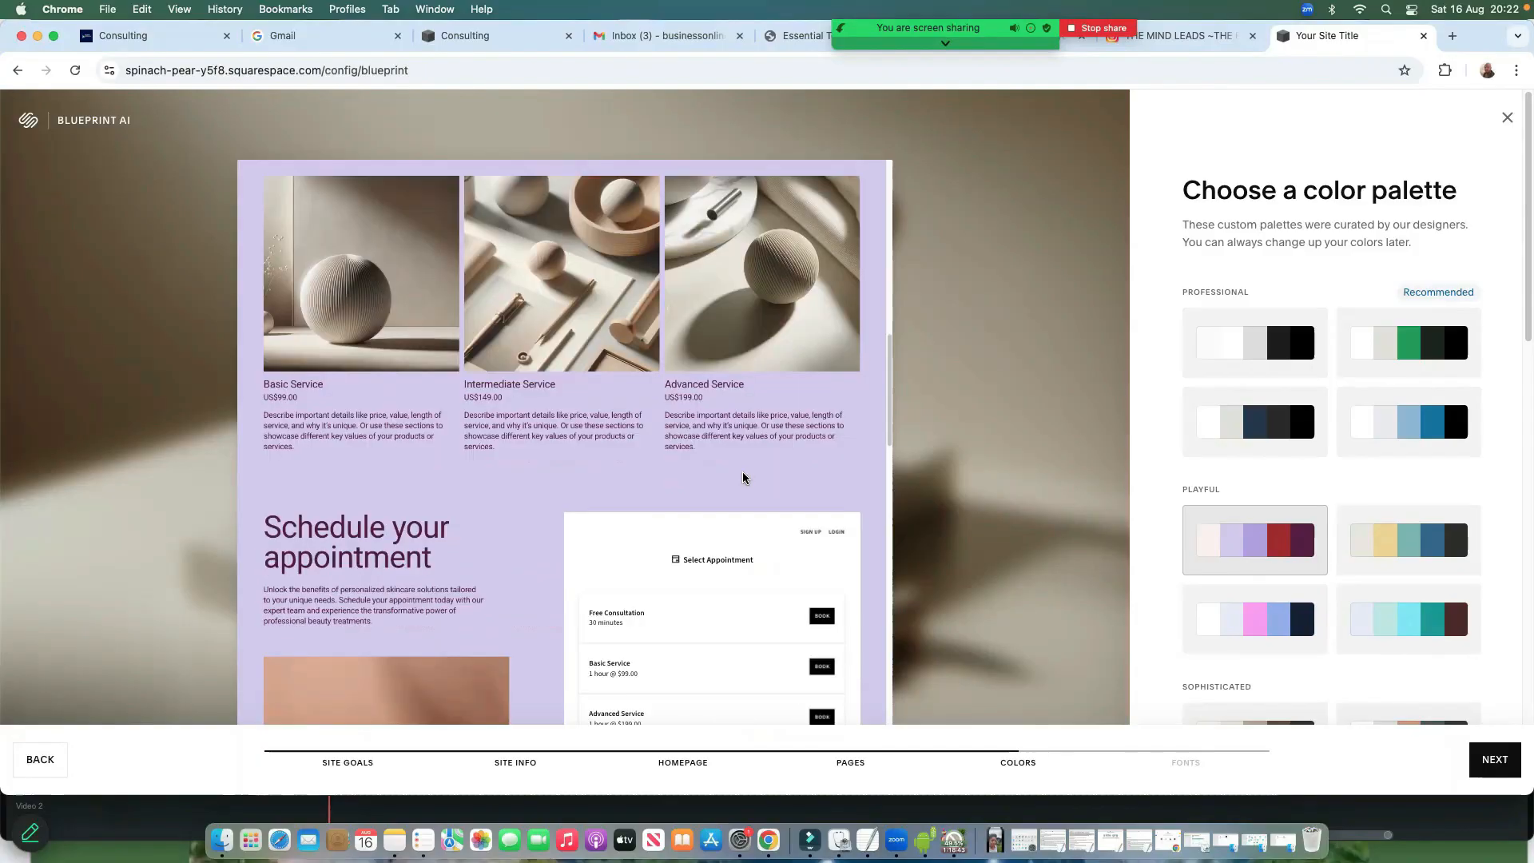
pyautogui.scroll(-6, 745, 479)
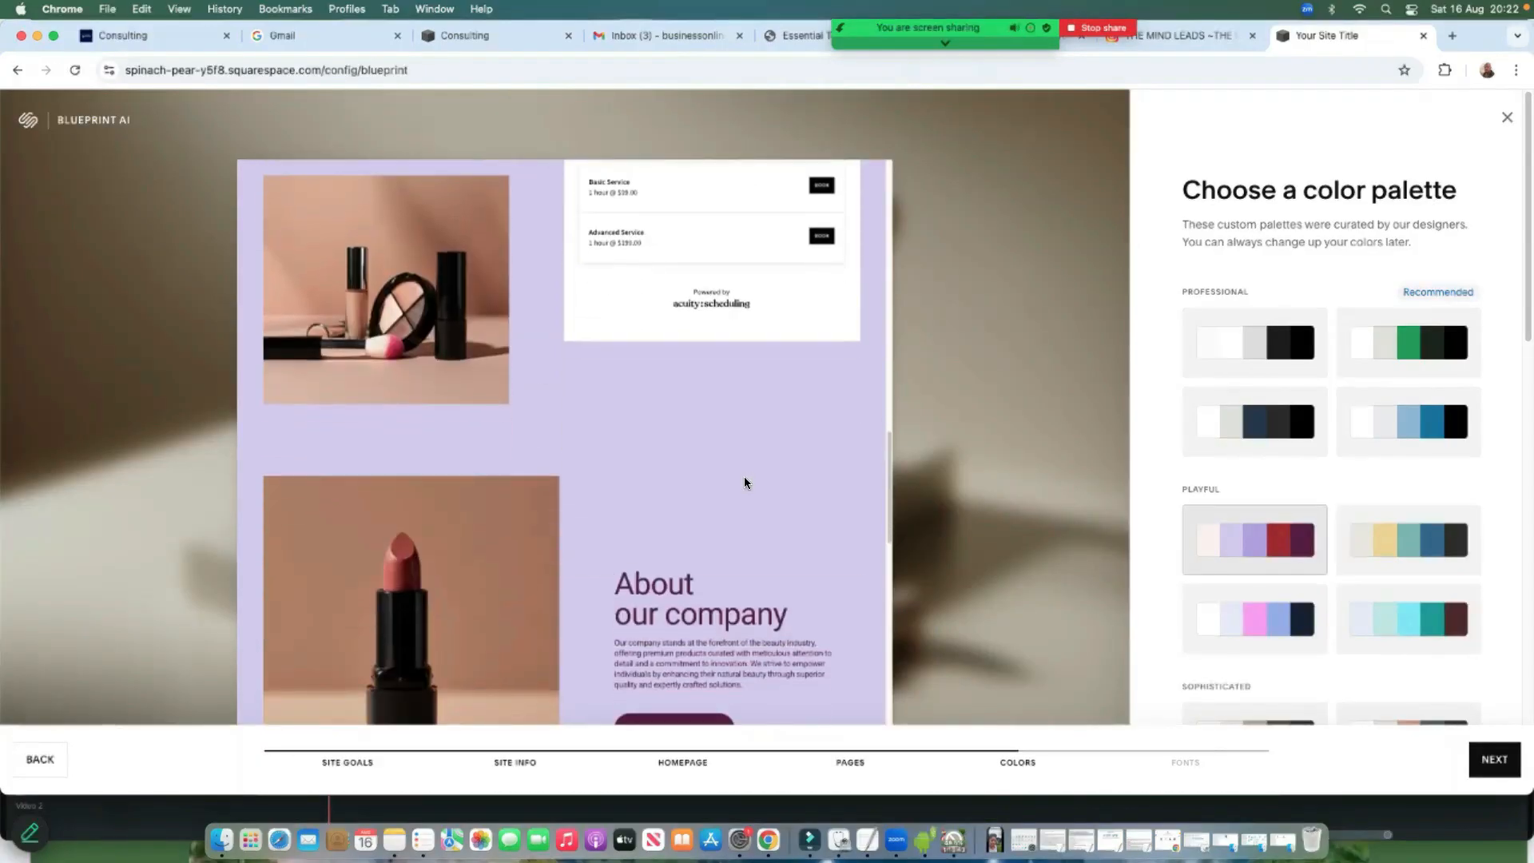
pyautogui.scroll(-4, 747, 485)
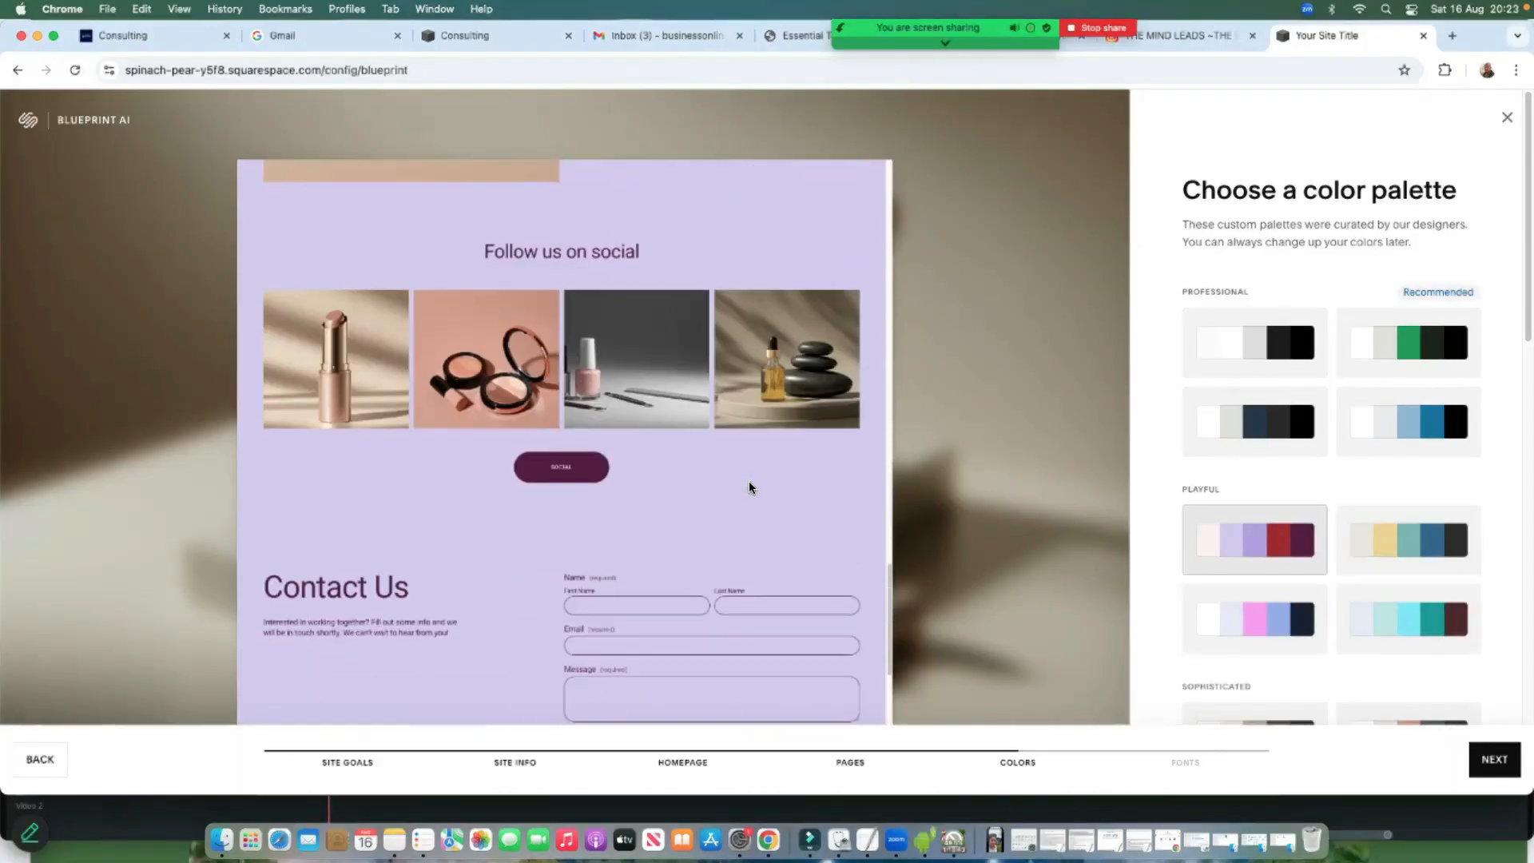
# Choose the Professional white, grey and black palette, preview it along the homepage and continue to the fonts
pyautogui.click(1270, 364)
pyautogui.scroll(10, 802, 473)
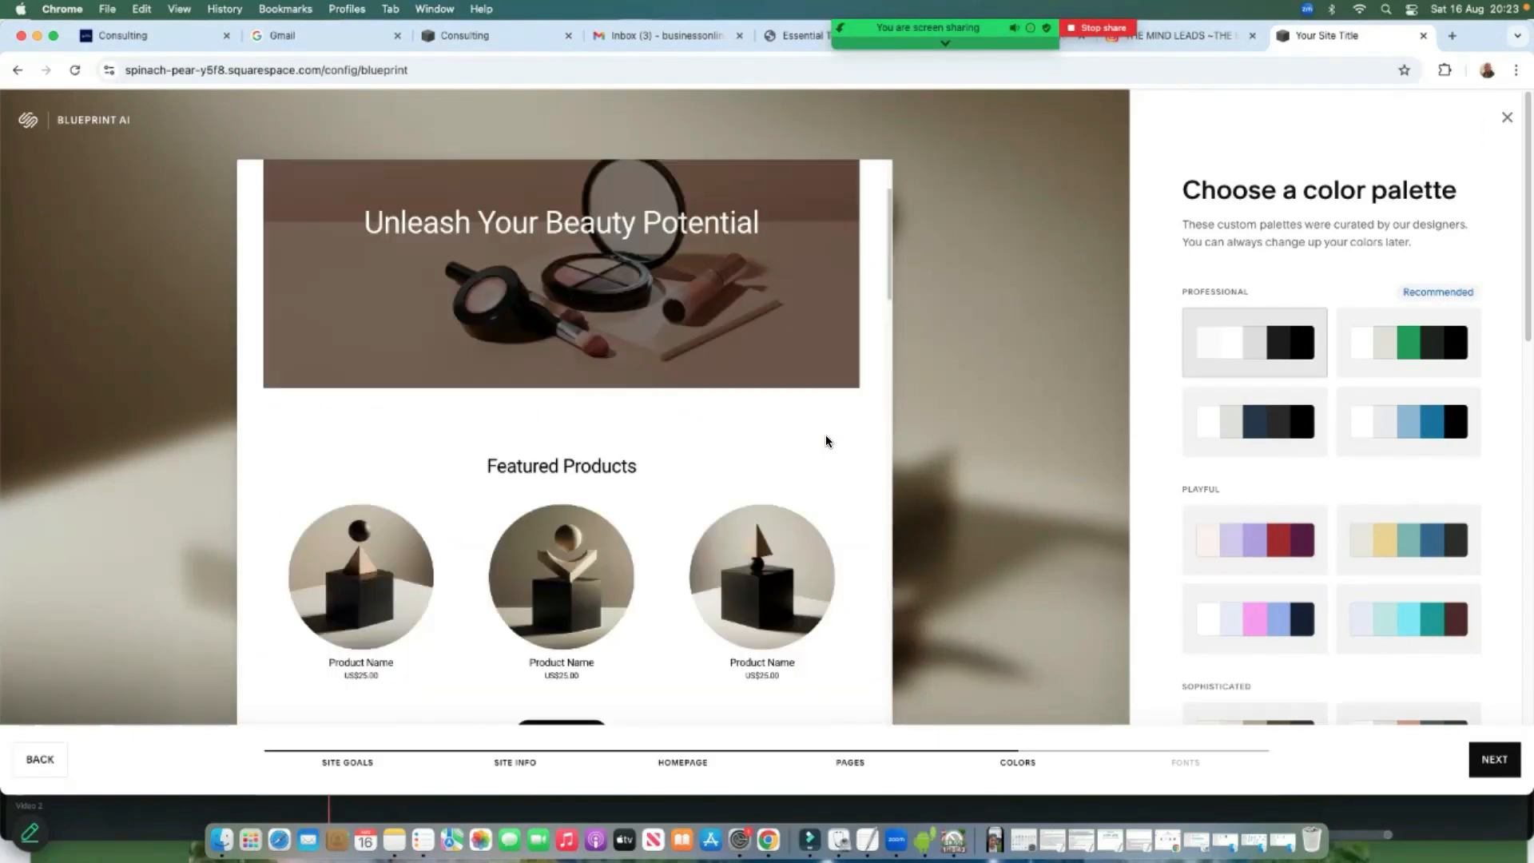
pyautogui.scroll(-3, 753, 516)
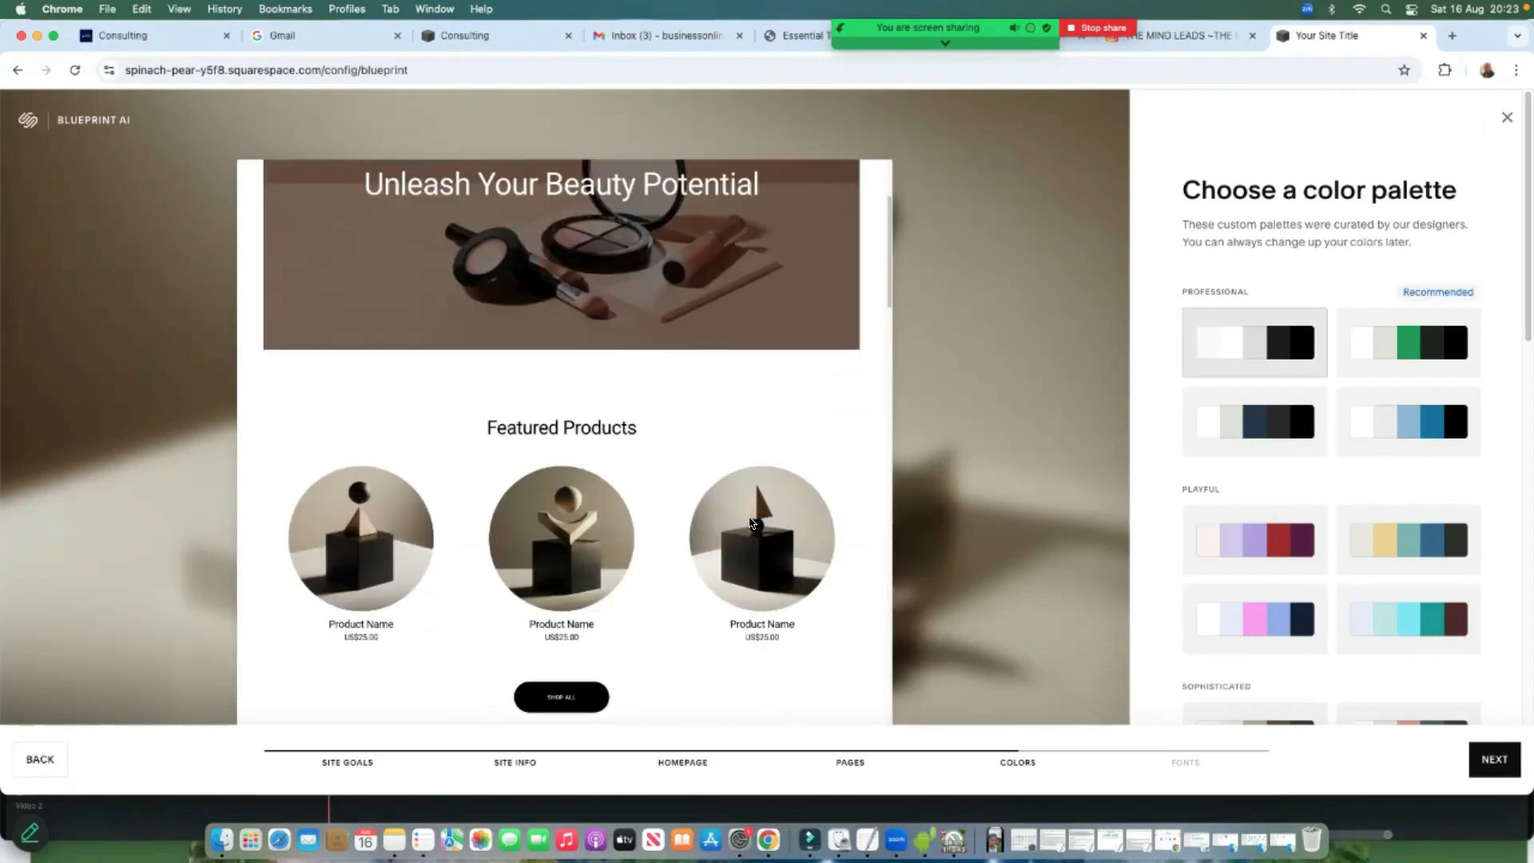
pyautogui.scroll(-10, 753, 522)
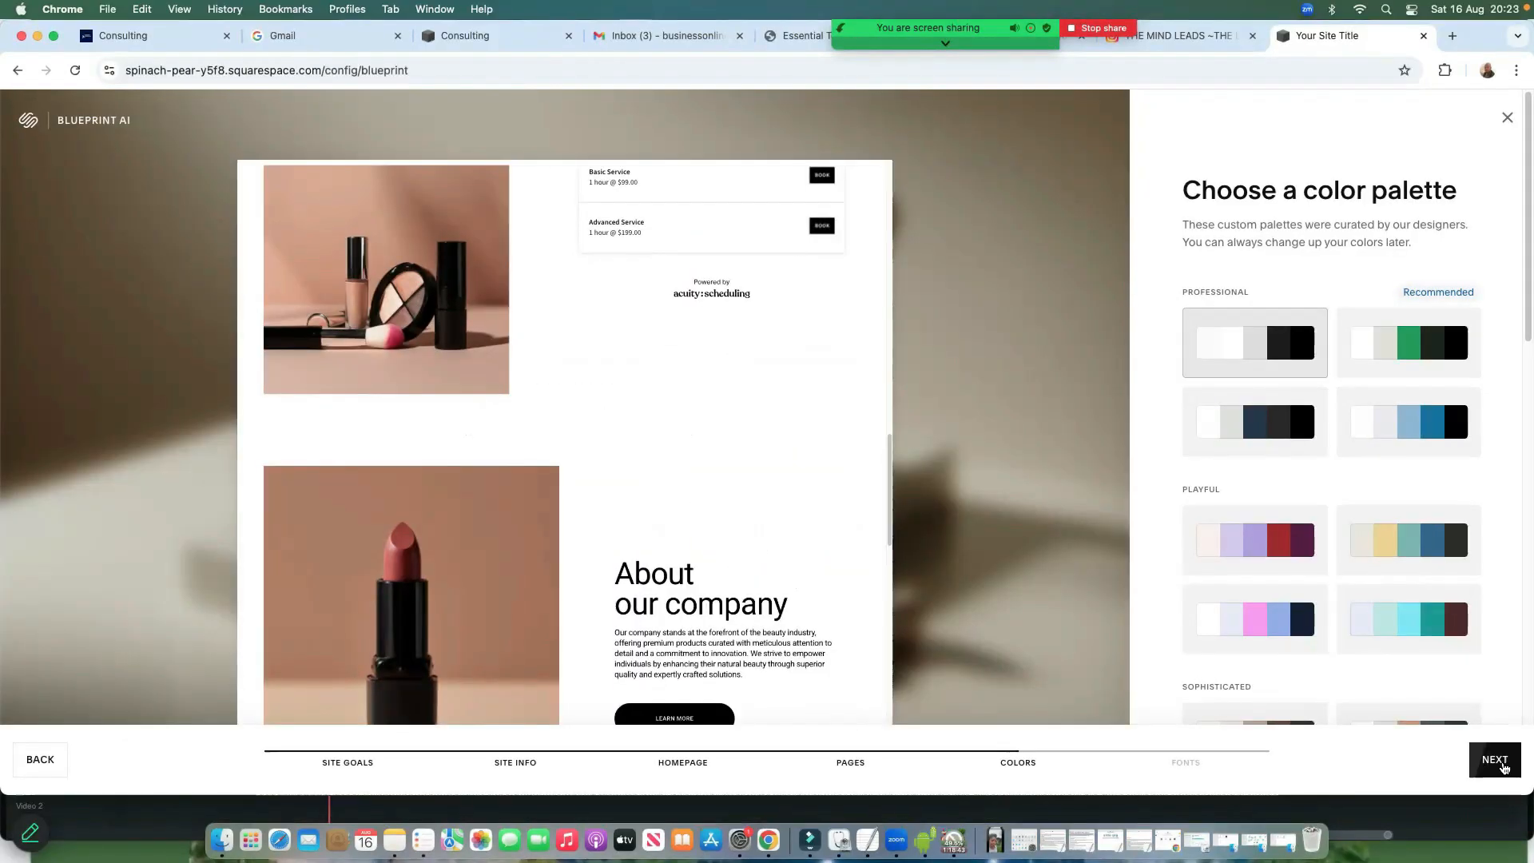
pyautogui.click(1494, 763)
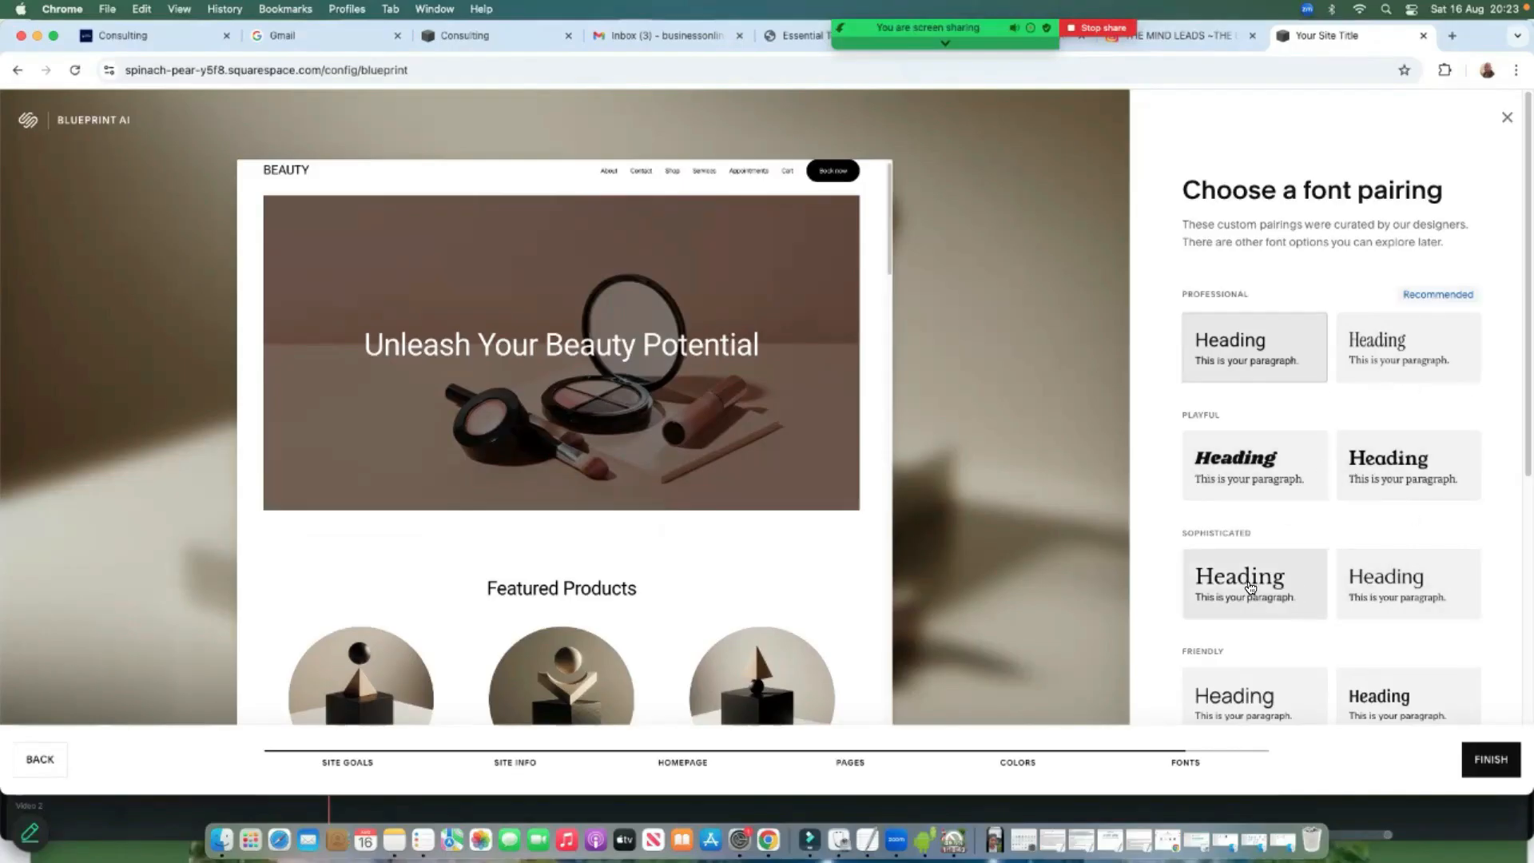
# Look through the font pairings, keep the first Professional pairing and finish building the site
pyautogui.scroll(-1, 1264, 575)
pyautogui.scroll(-5, 1270, 579)
pyautogui.scroll(-1, 1319, 591)
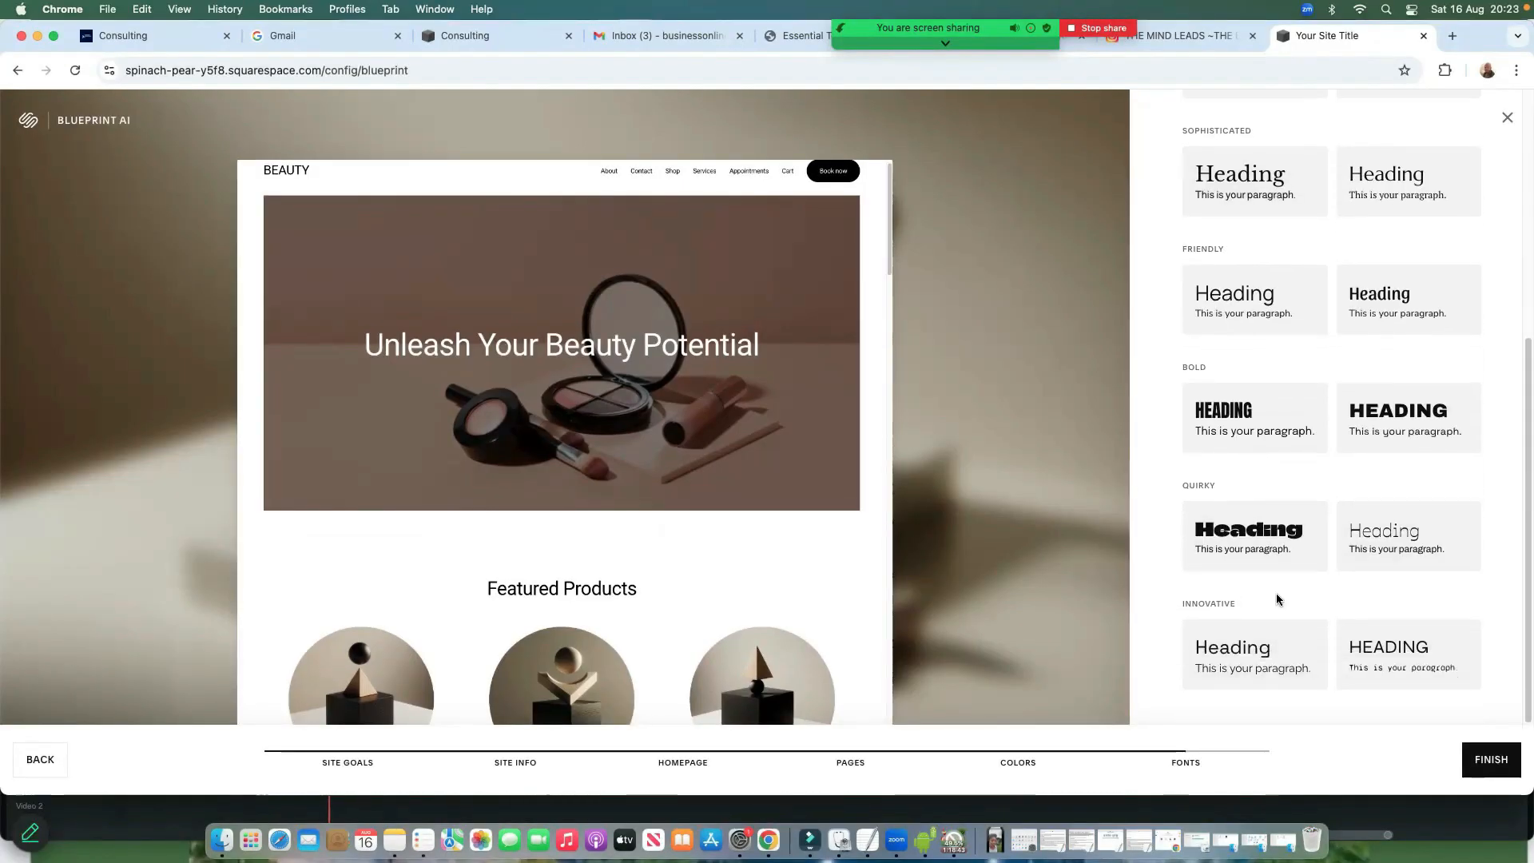
pyautogui.click(1491, 760)
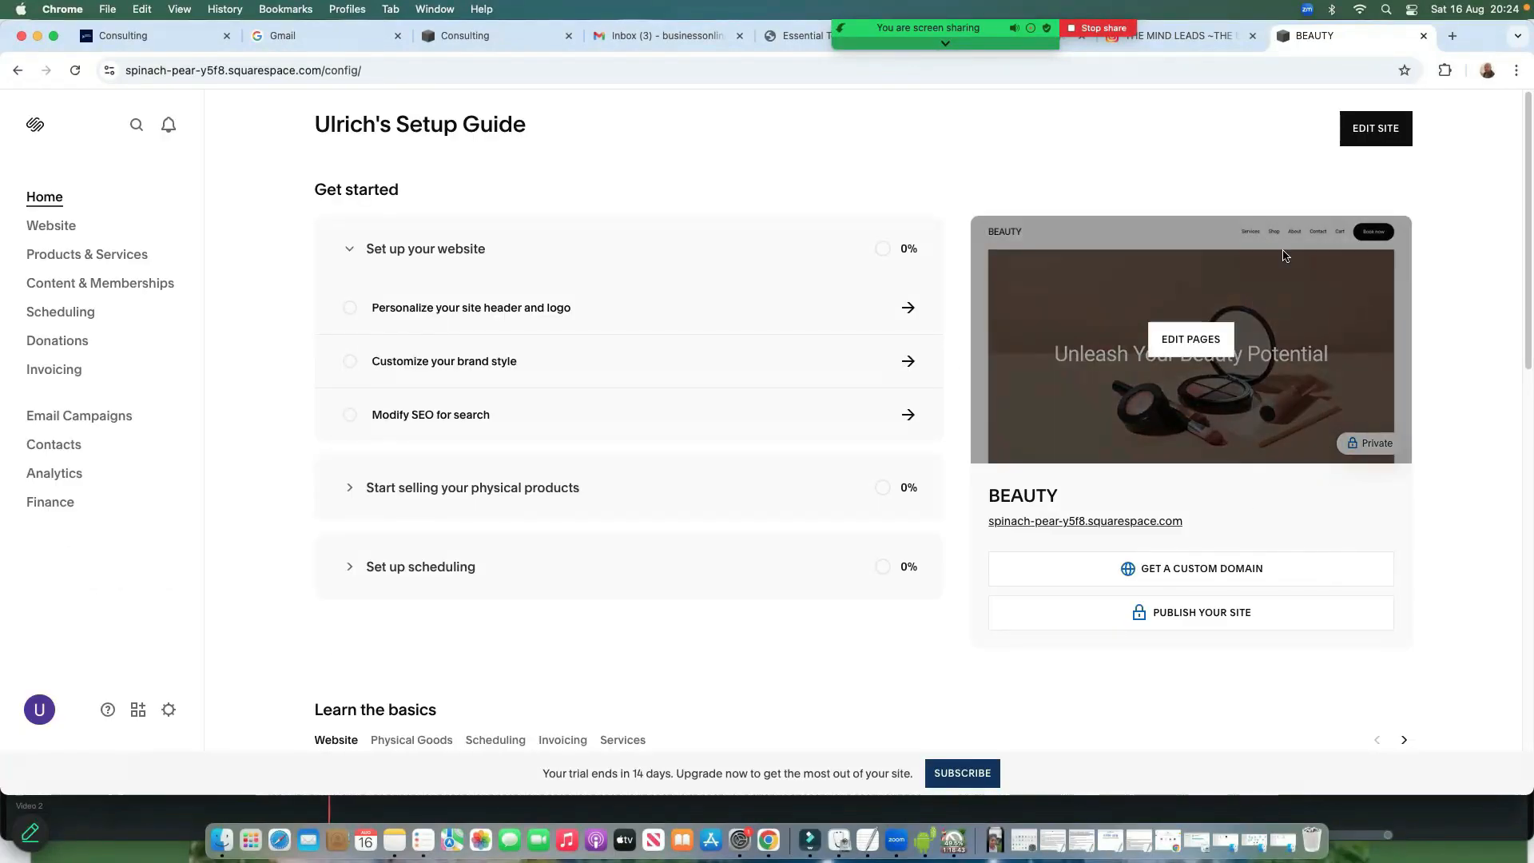
# Open the Beauty site in the website editor and look through the generated homepage from the header to the contact form
pyautogui.click(1371, 132)
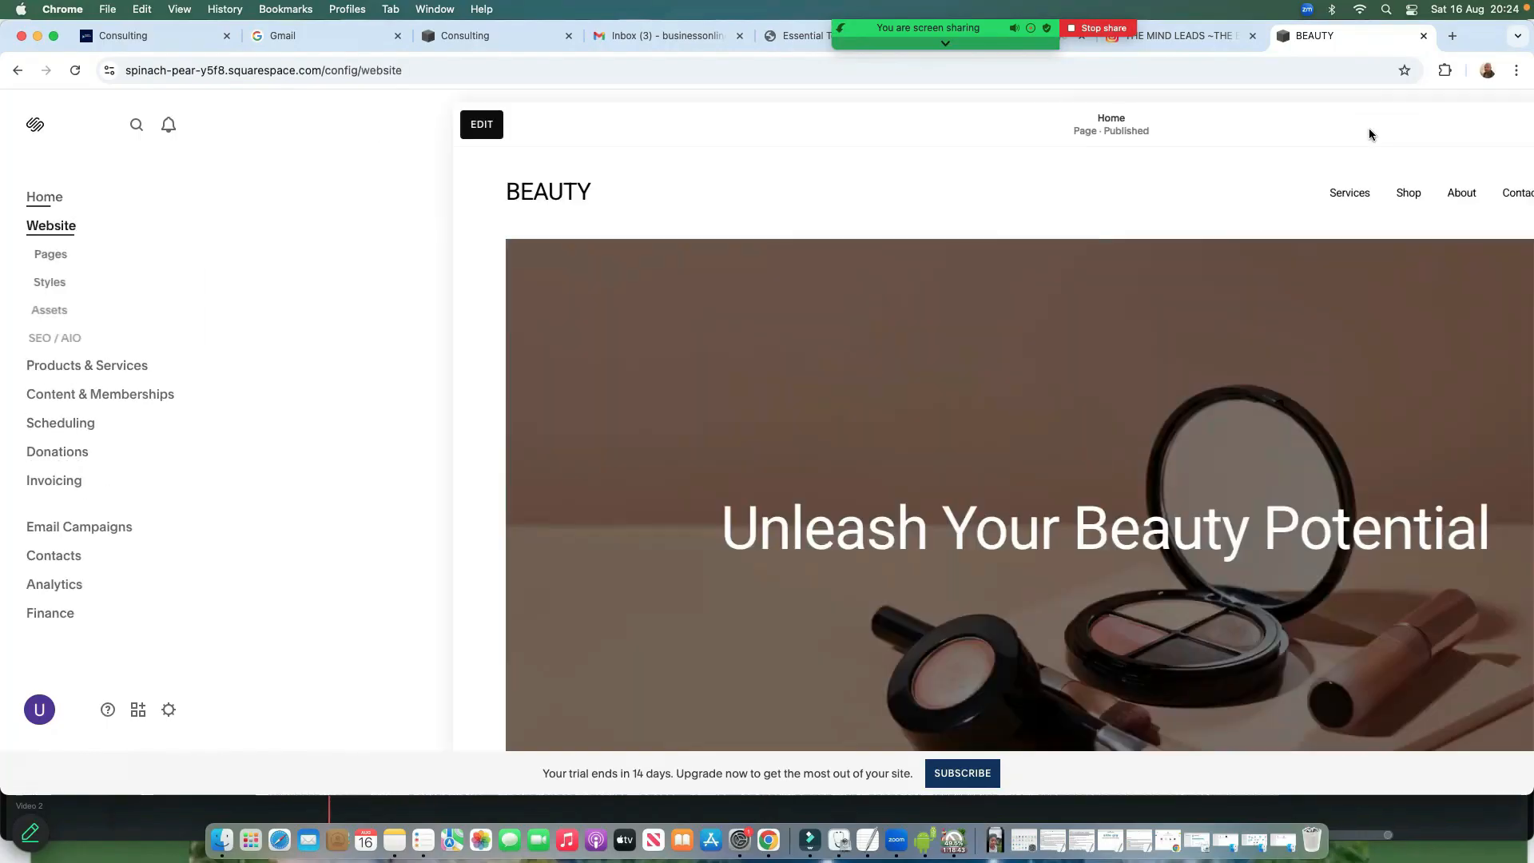
pyautogui.scroll(-9, 851, 476)
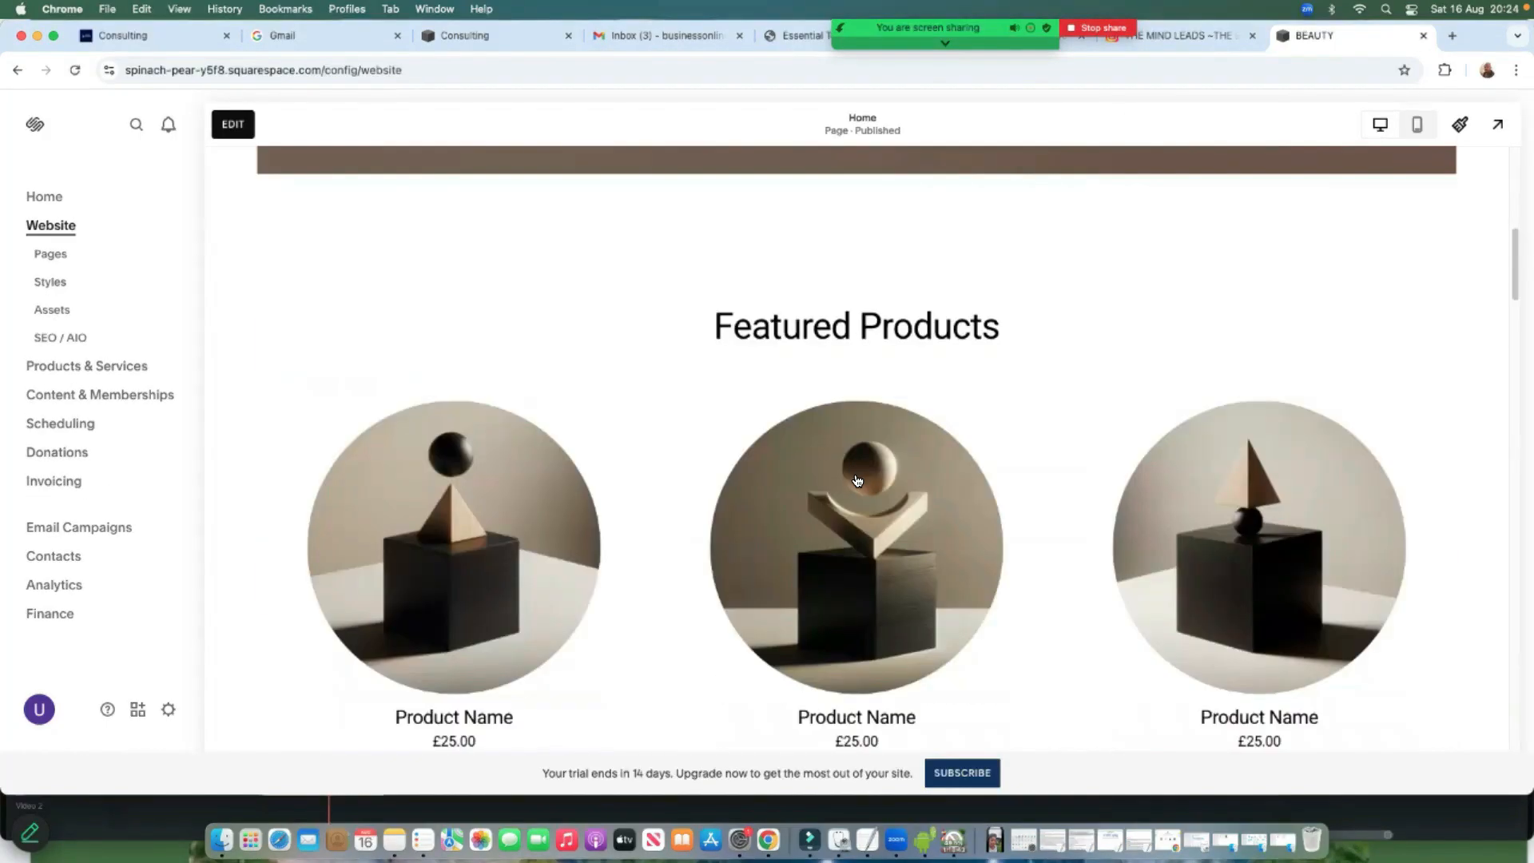
pyautogui.scroll(8, 851, 476)
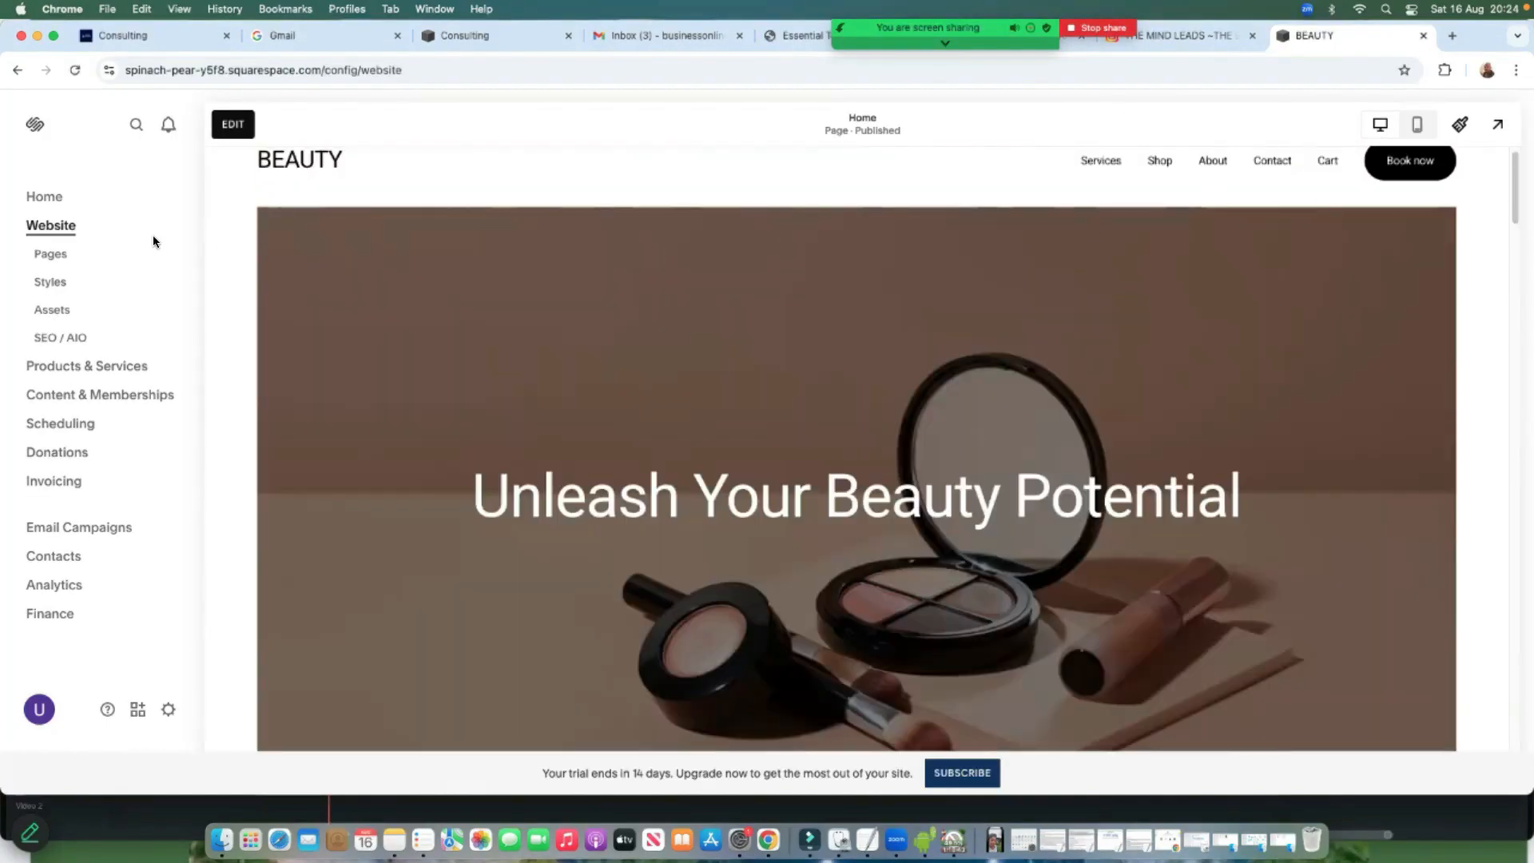
pyautogui.scroll(1, 798, 247)
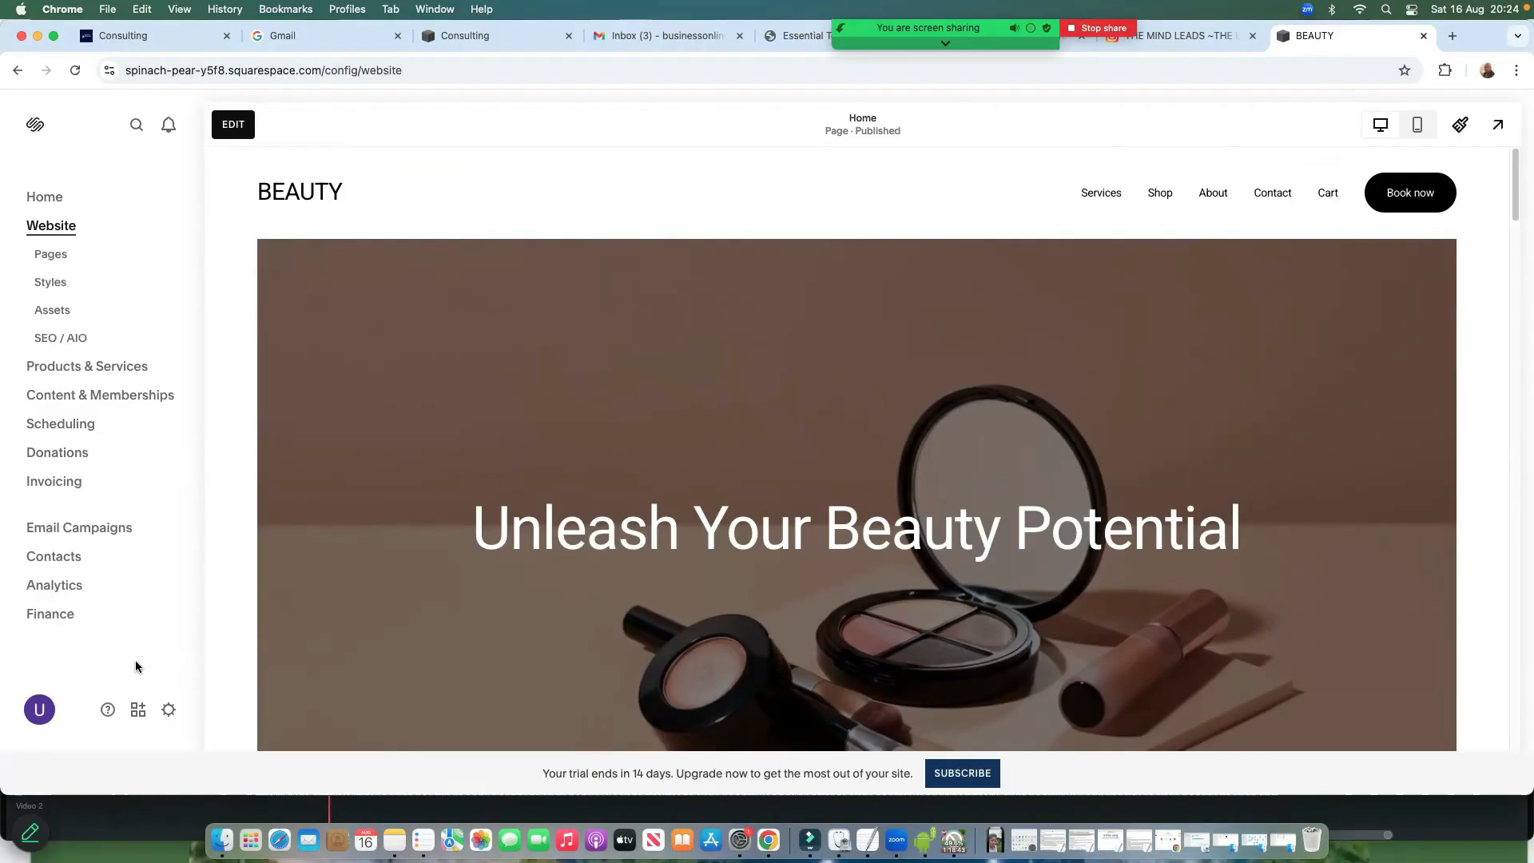
pyautogui.scroll(-15, 240, 719)
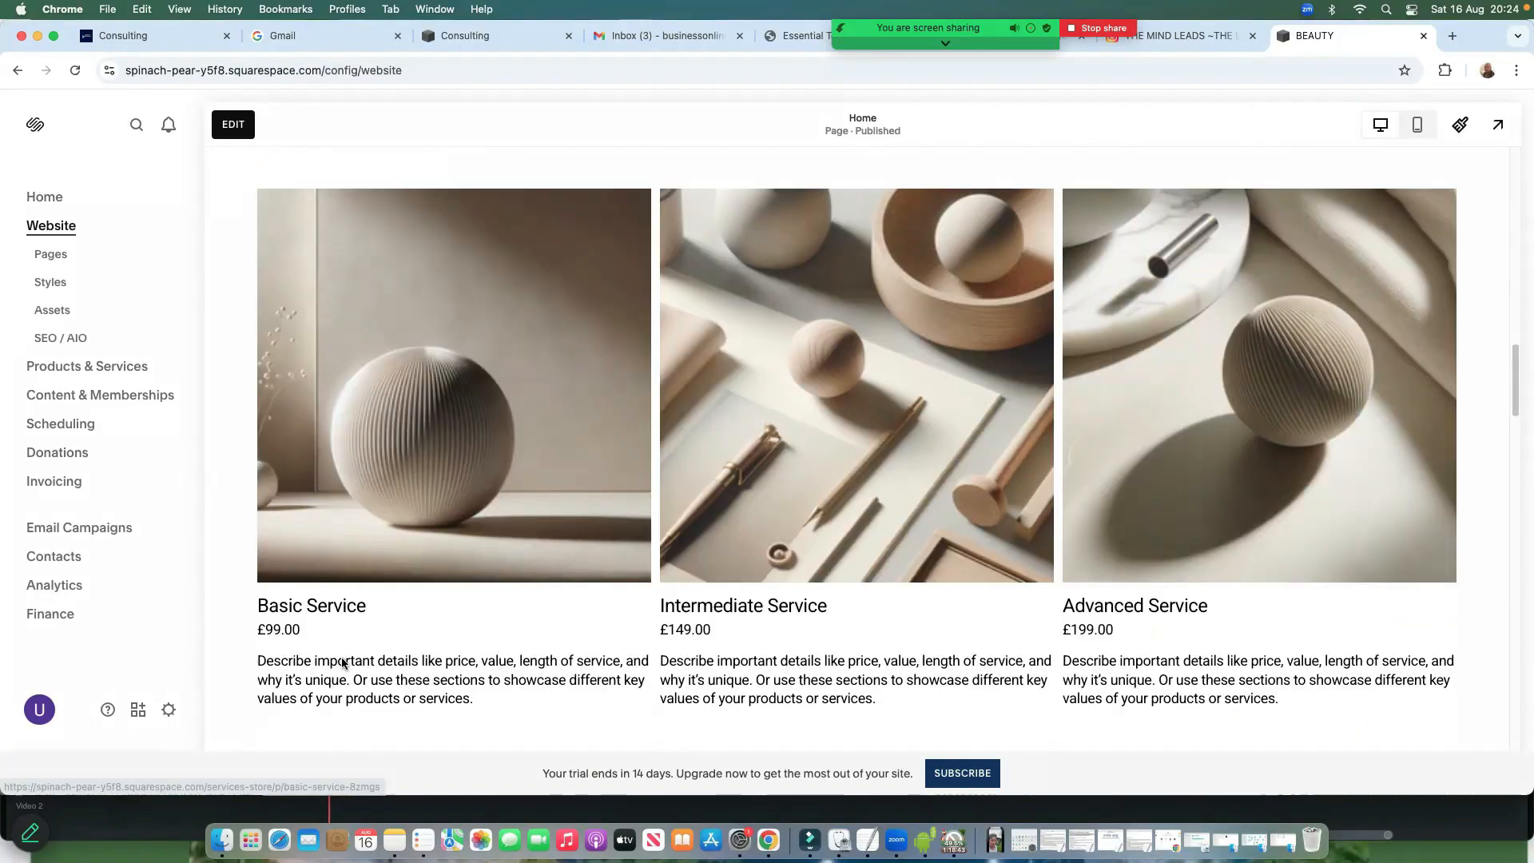
pyautogui.scroll(-15, 347, 662)
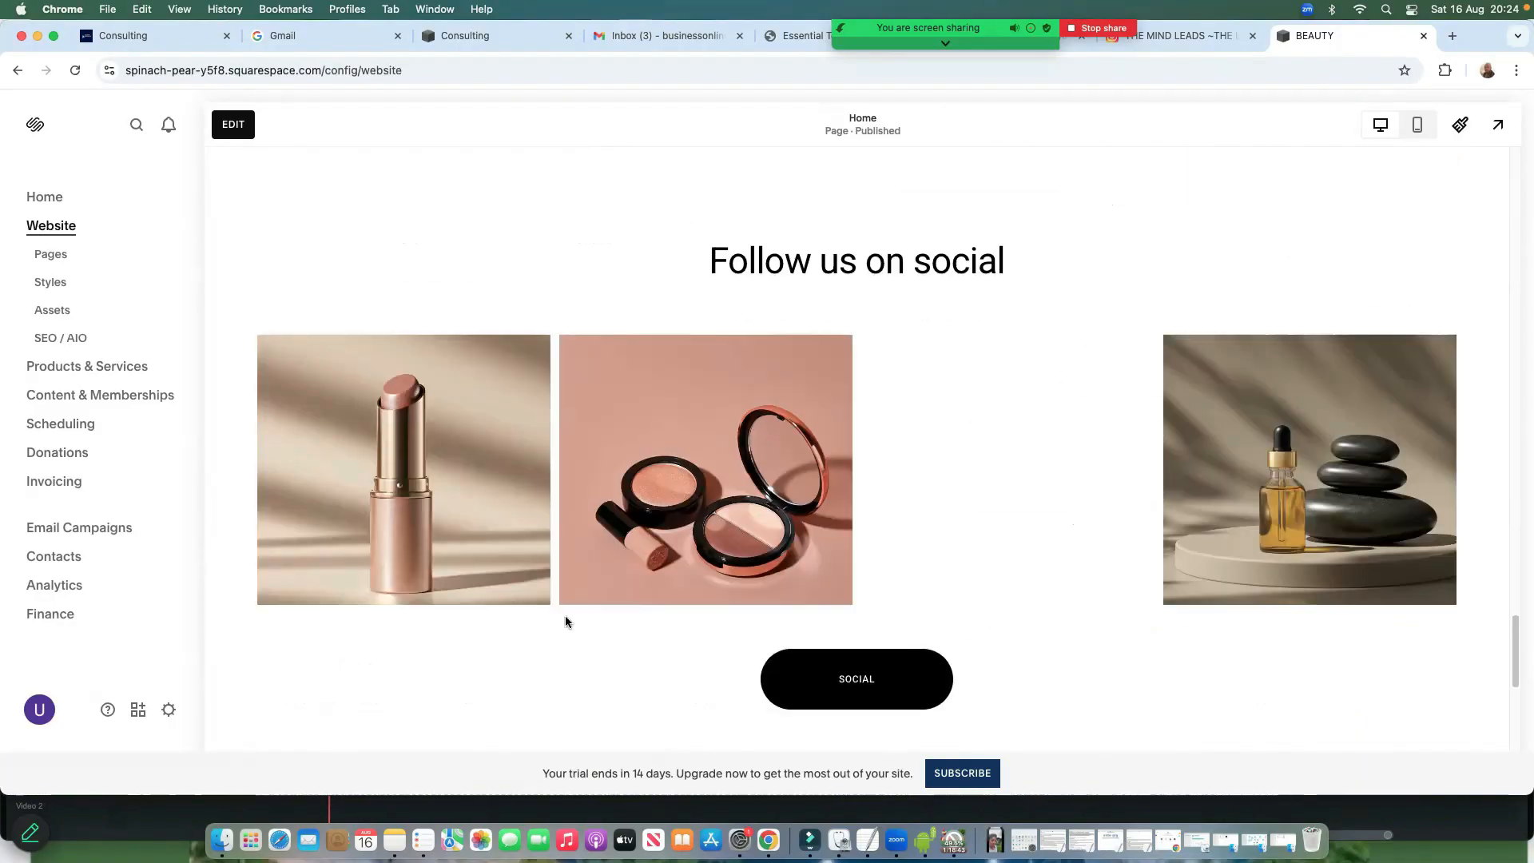
pyautogui.scroll(-5, 595, 615)
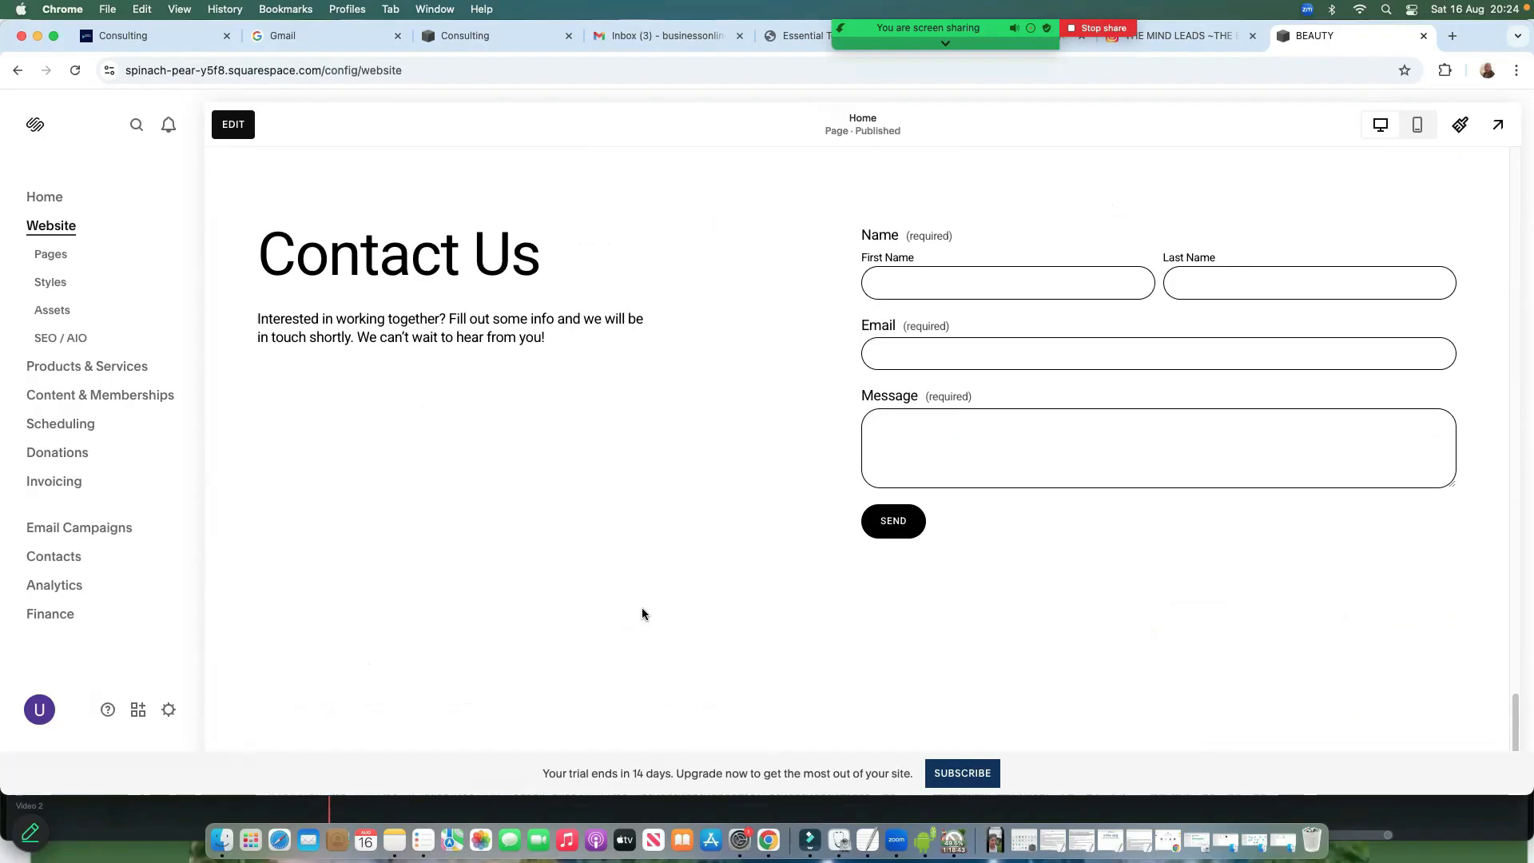
pyautogui.scroll(-3, 645, 611)
pyautogui.scroll(20, 646, 615)
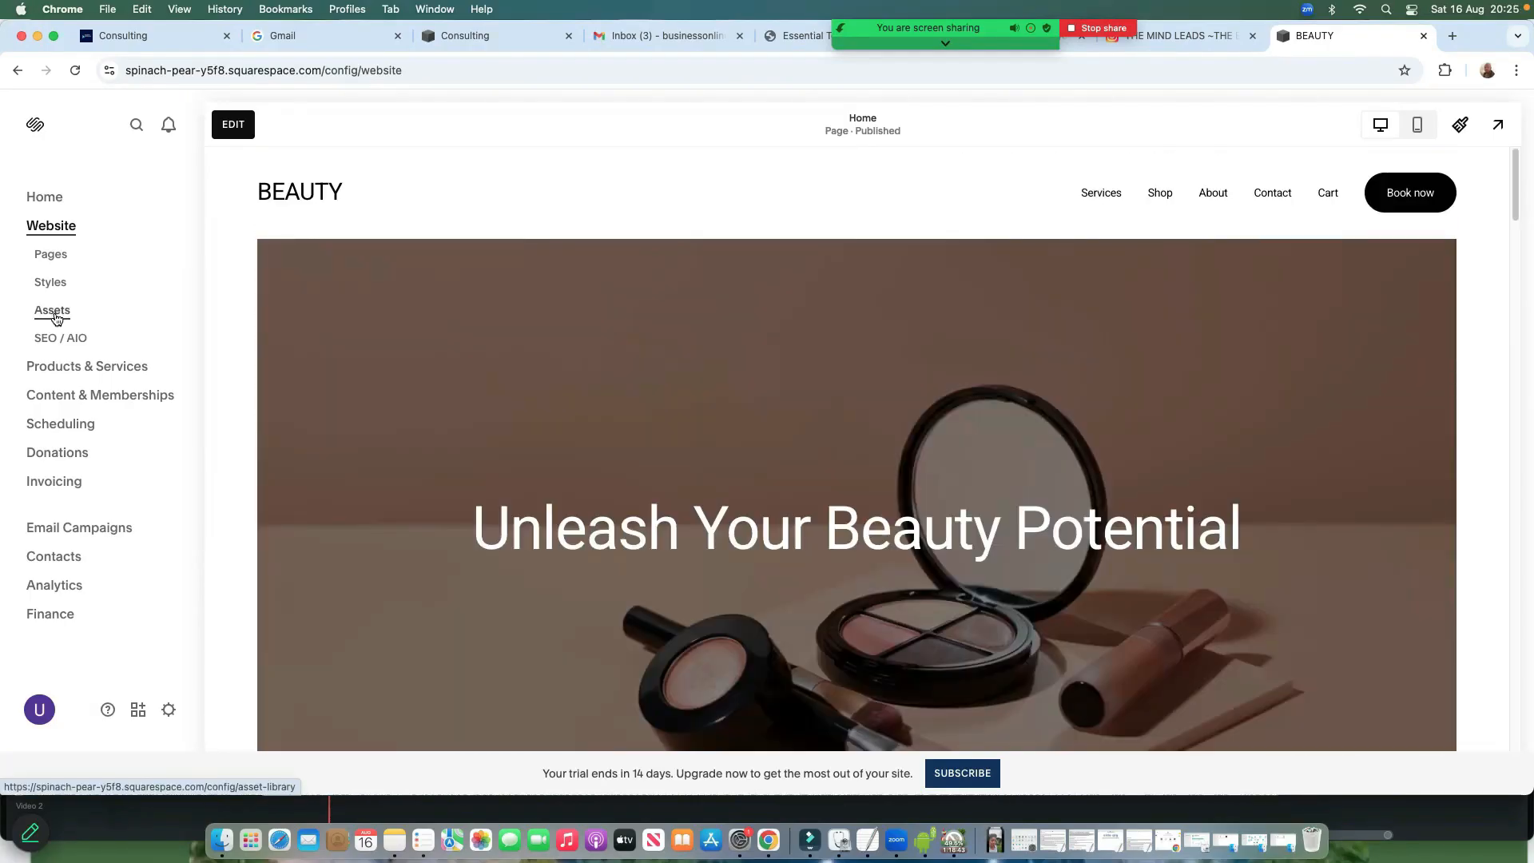
pyautogui.scroll(-10, 207, 494)
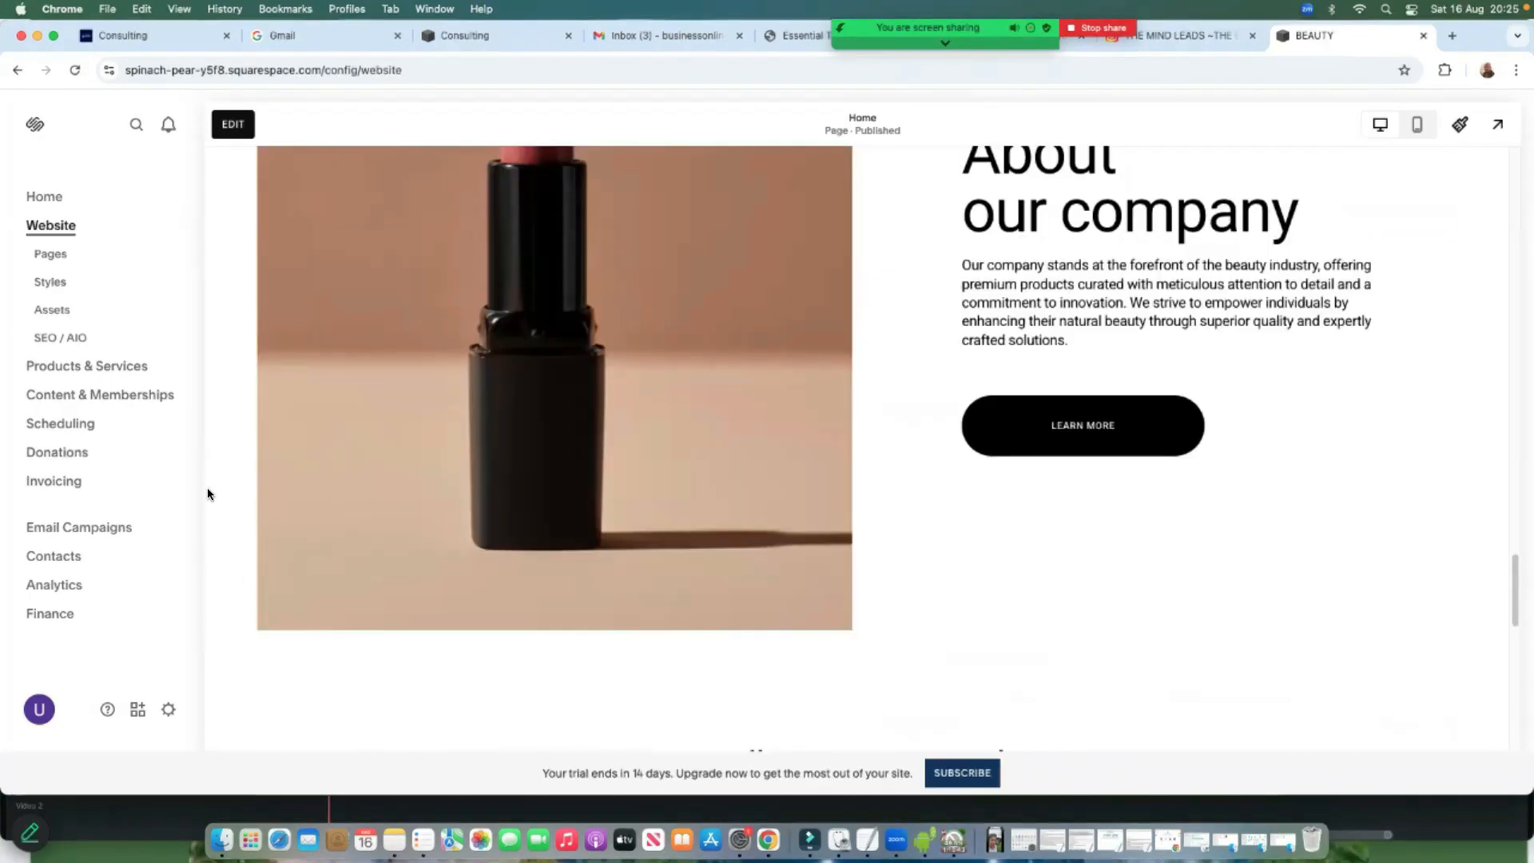
# Go to the site's pages and start adding a Blog collection to the Main Navigation
pyautogui.click(53, 254)
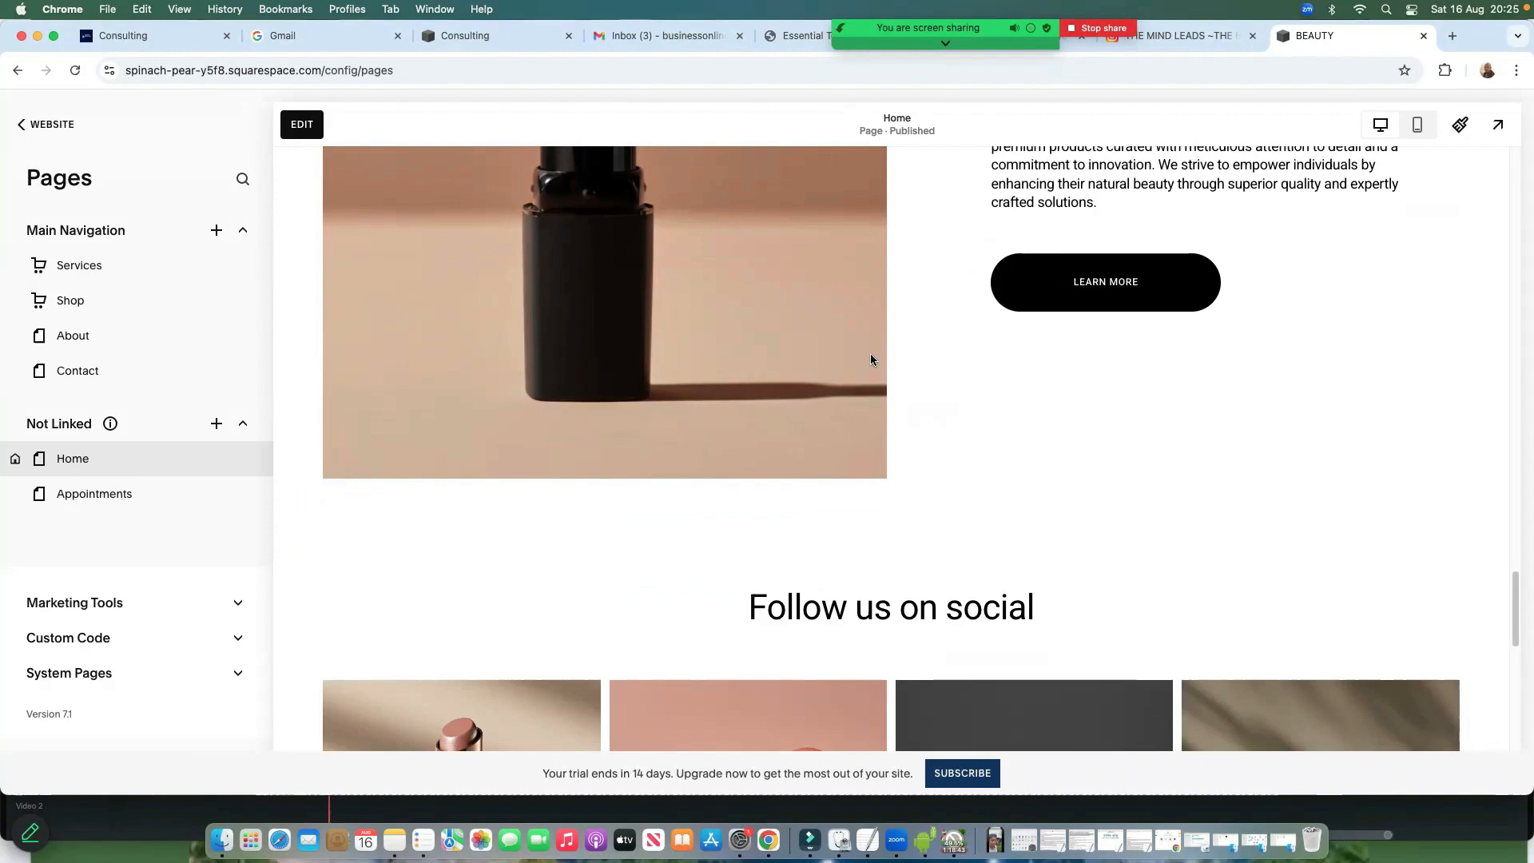
pyautogui.scroll(20, 957, 395)
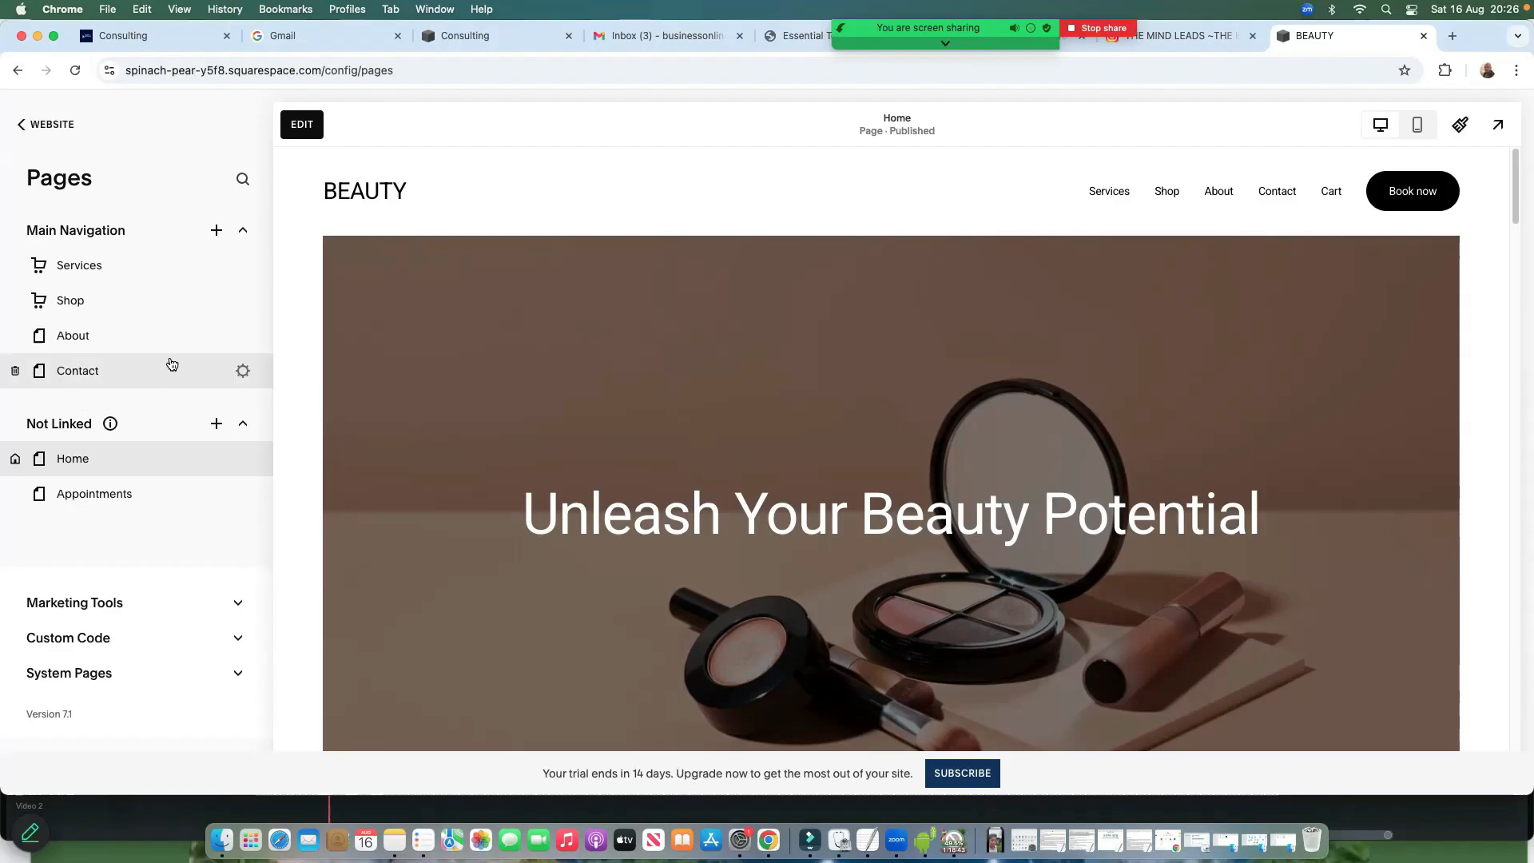
pyautogui.click(216, 231)
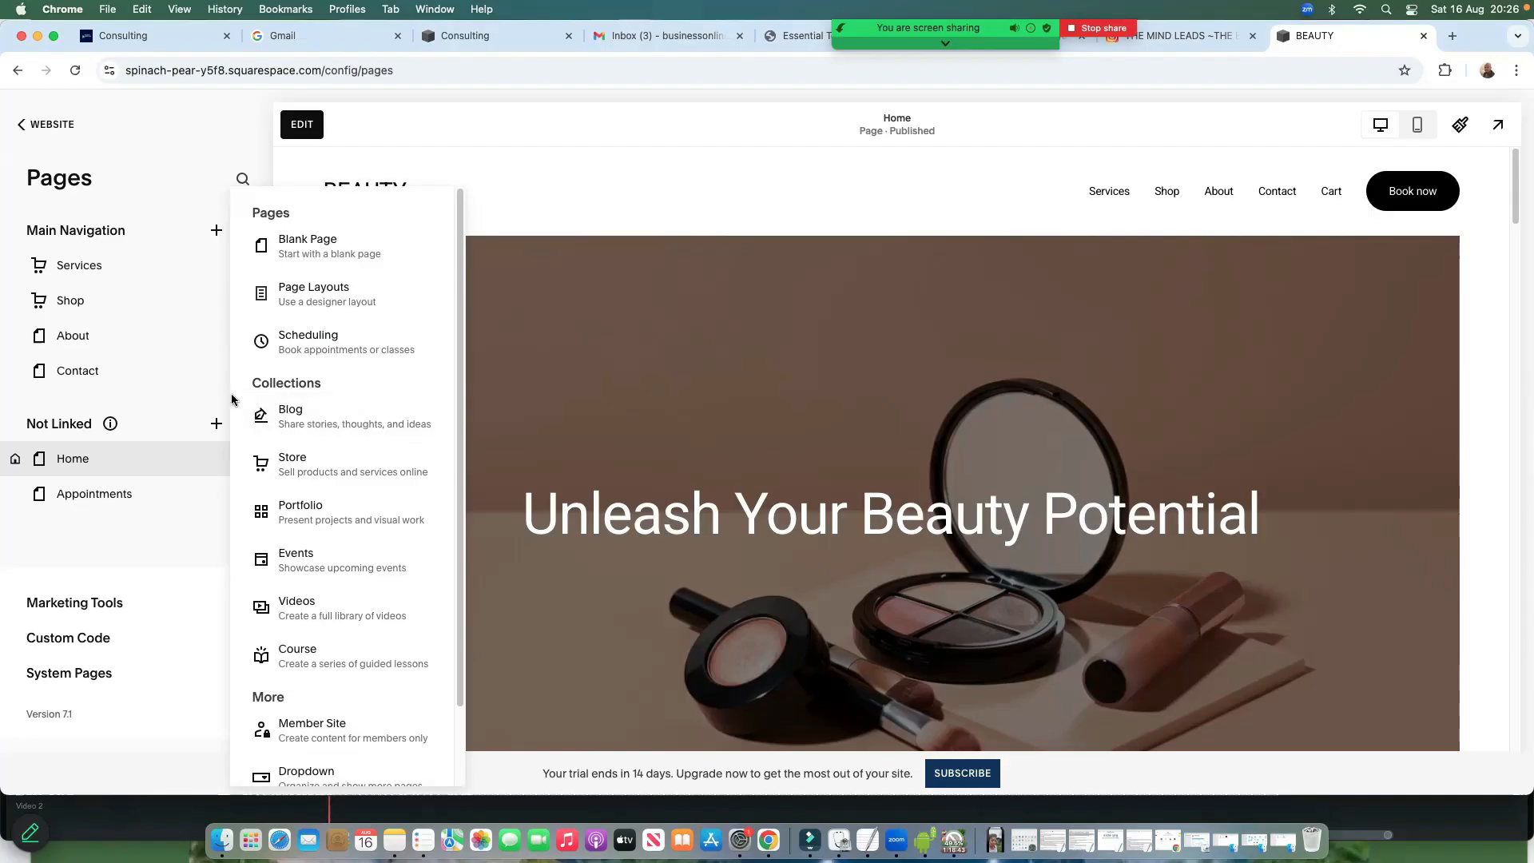
pyautogui.click(296, 417)
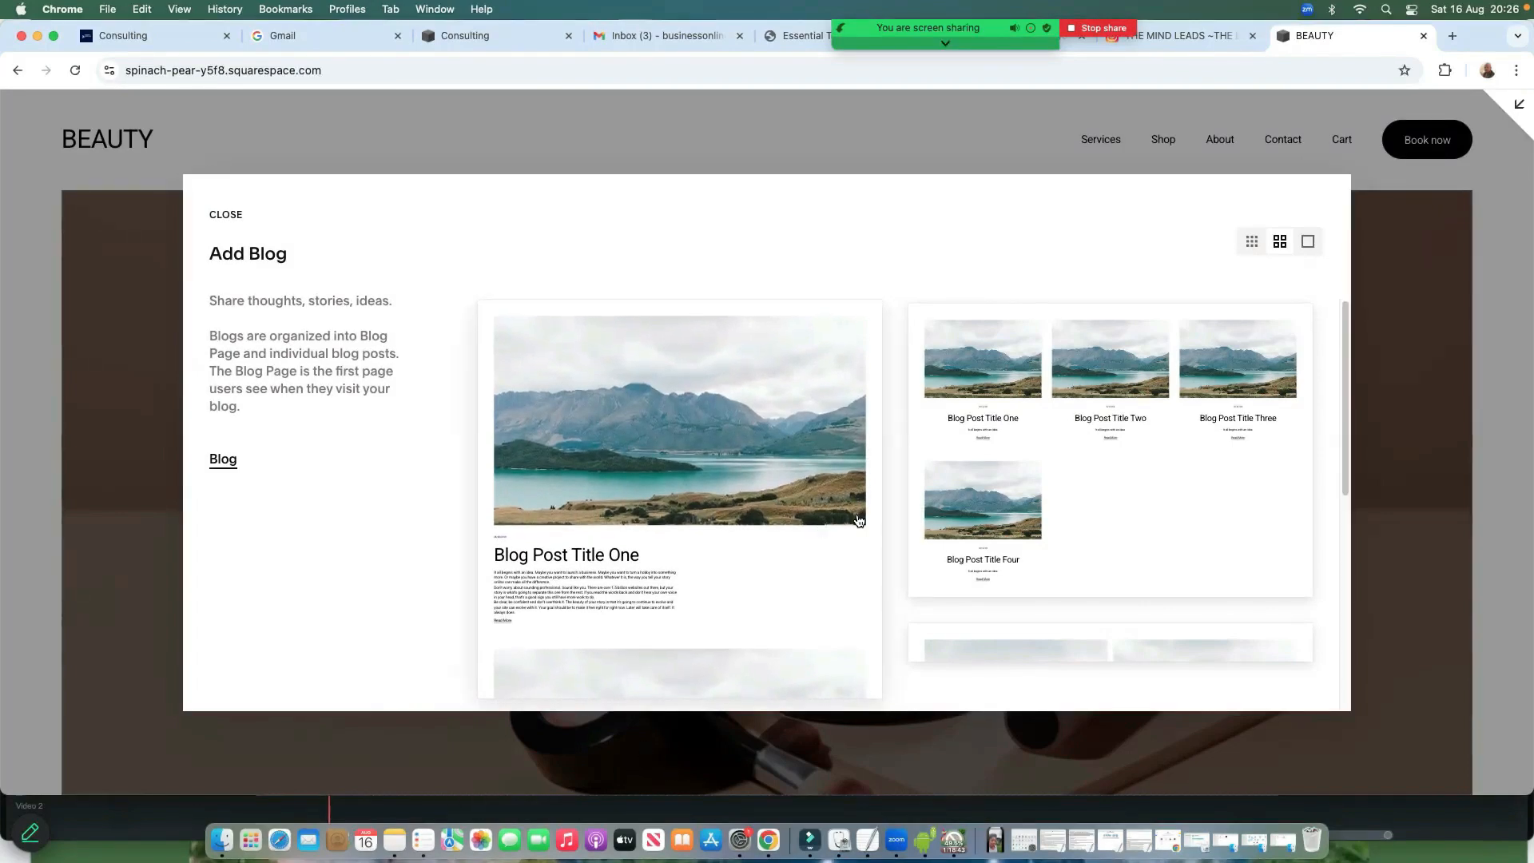
# Compare the blog layouts at different preview sizes, add the one with three posts per row and name the page Blog
pyautogui.scroll(-3, 866, 532)
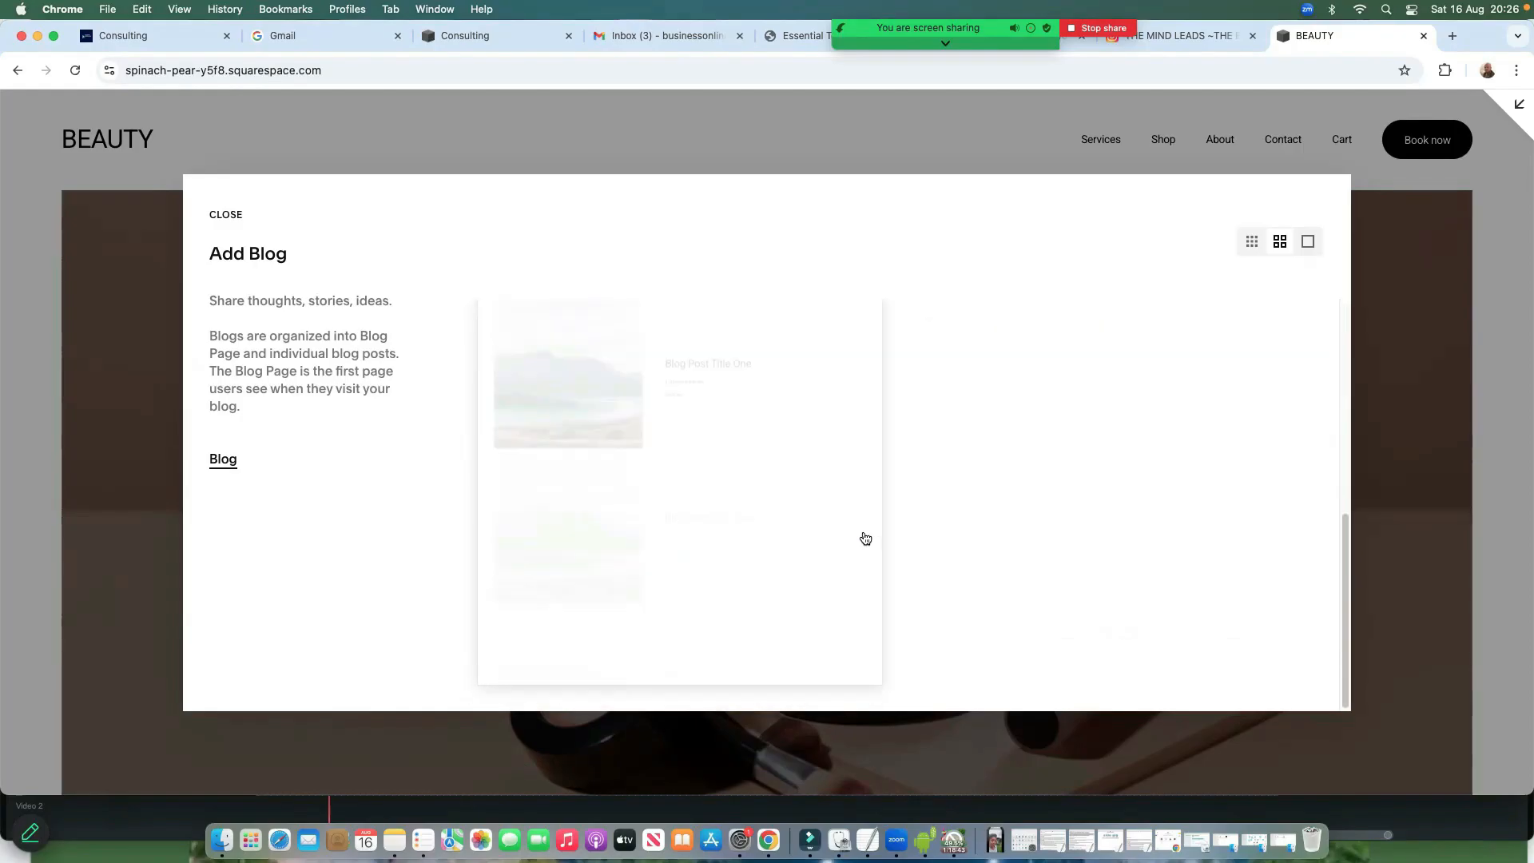
pyautogui.scroll(3, 852, 561)
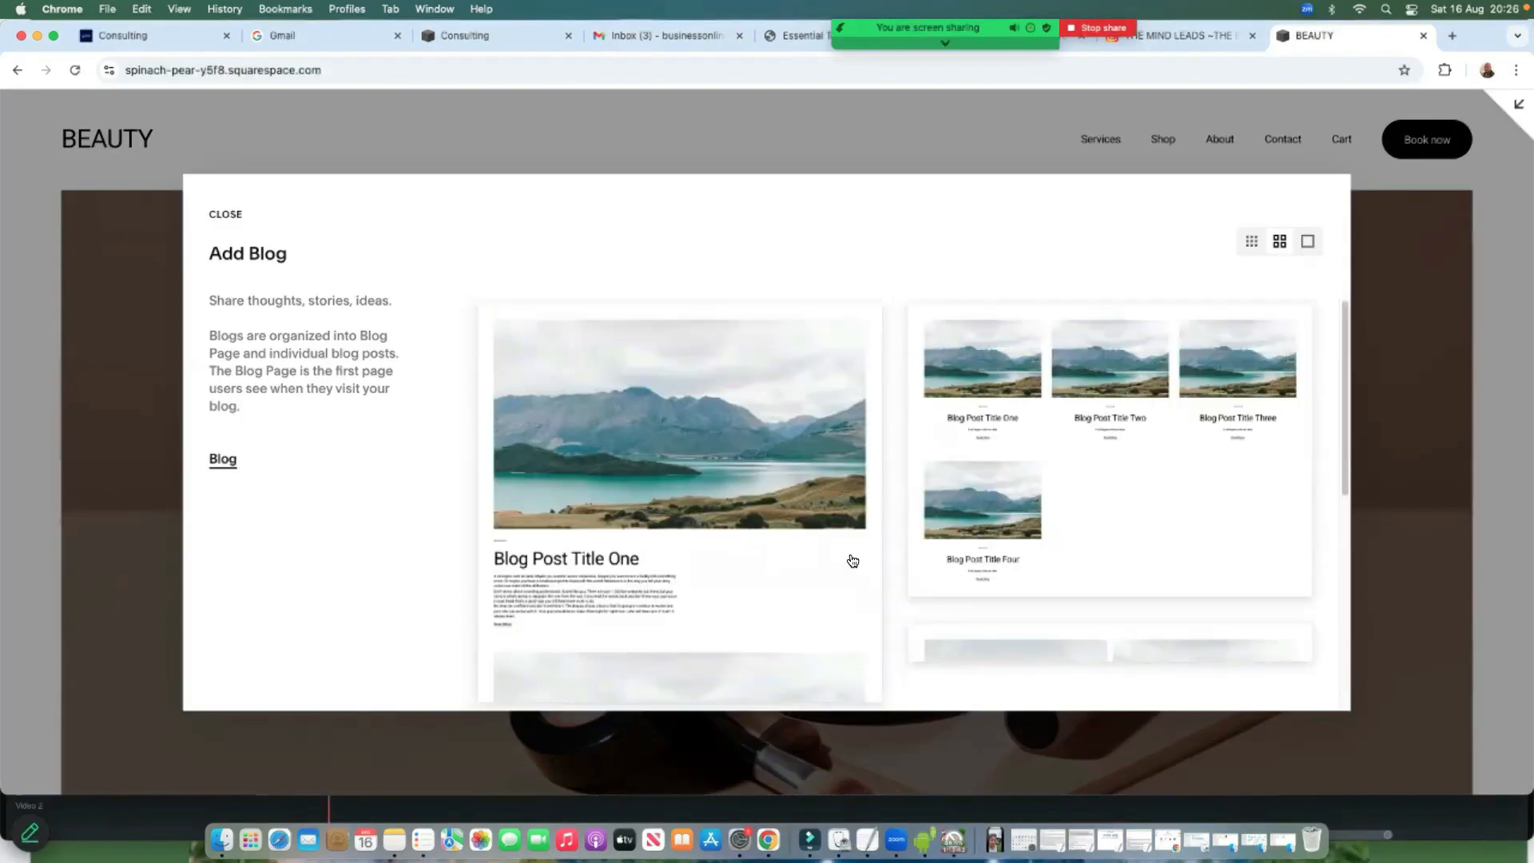
pyautogui.click(1252, 242)
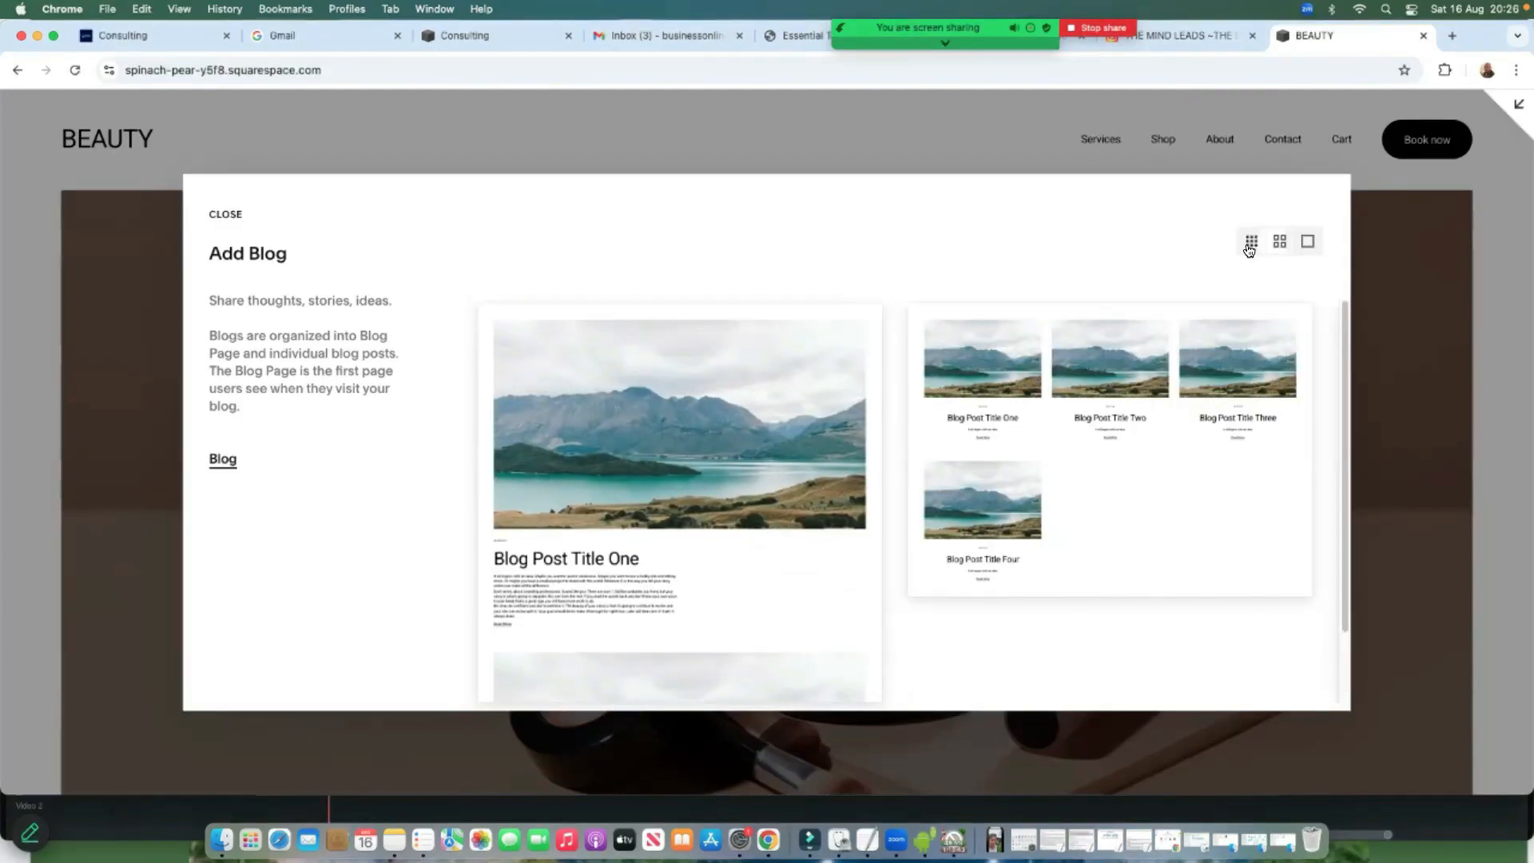
pyautogui.scroll(-3, 836, 502)
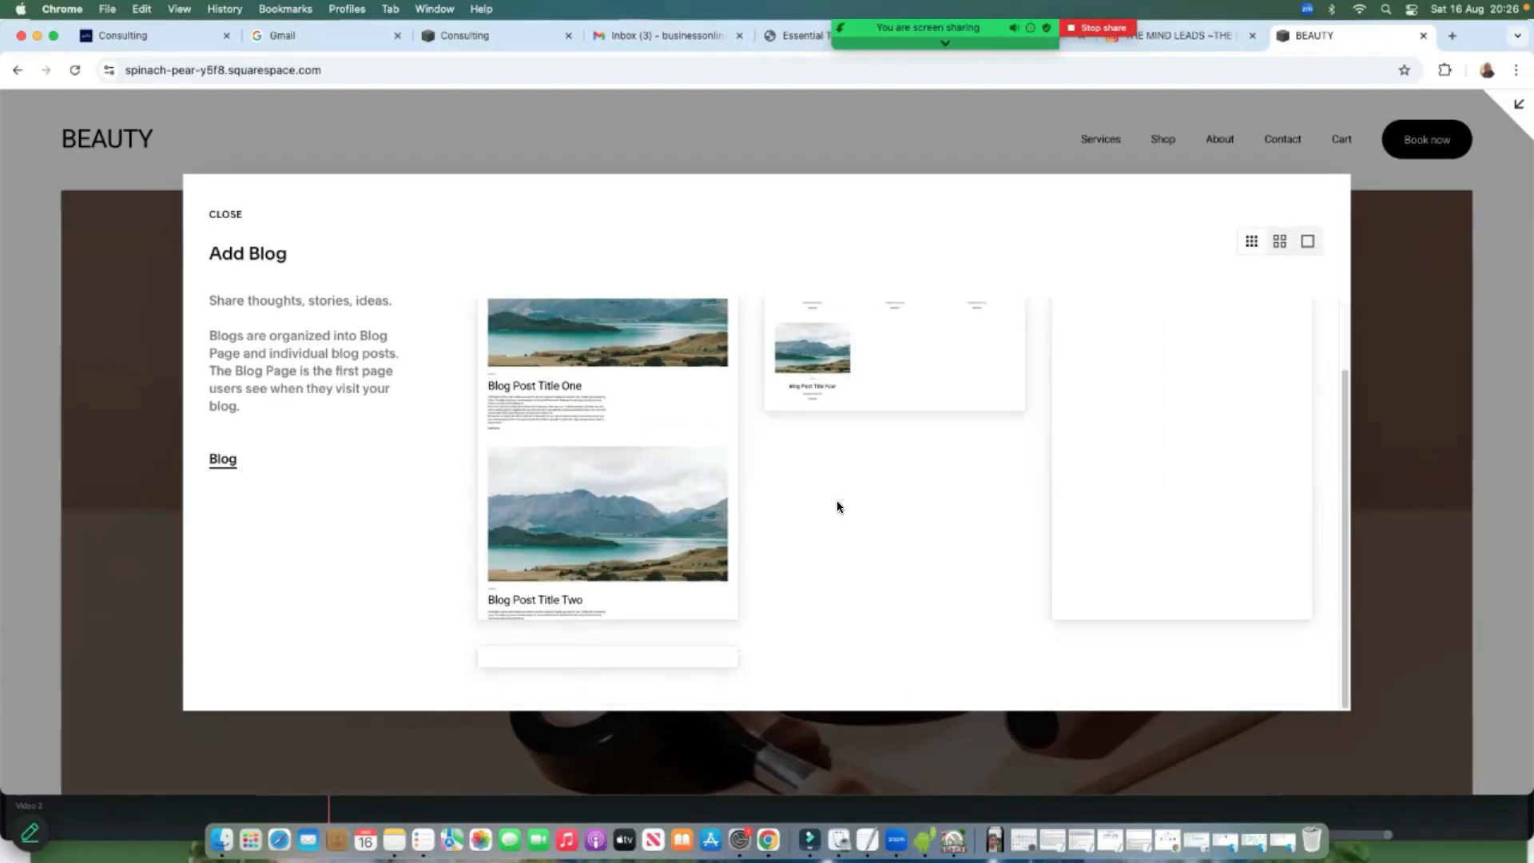
pyautogui.scroll(3, 838, 502)
pyautogui.click(1279, 240)
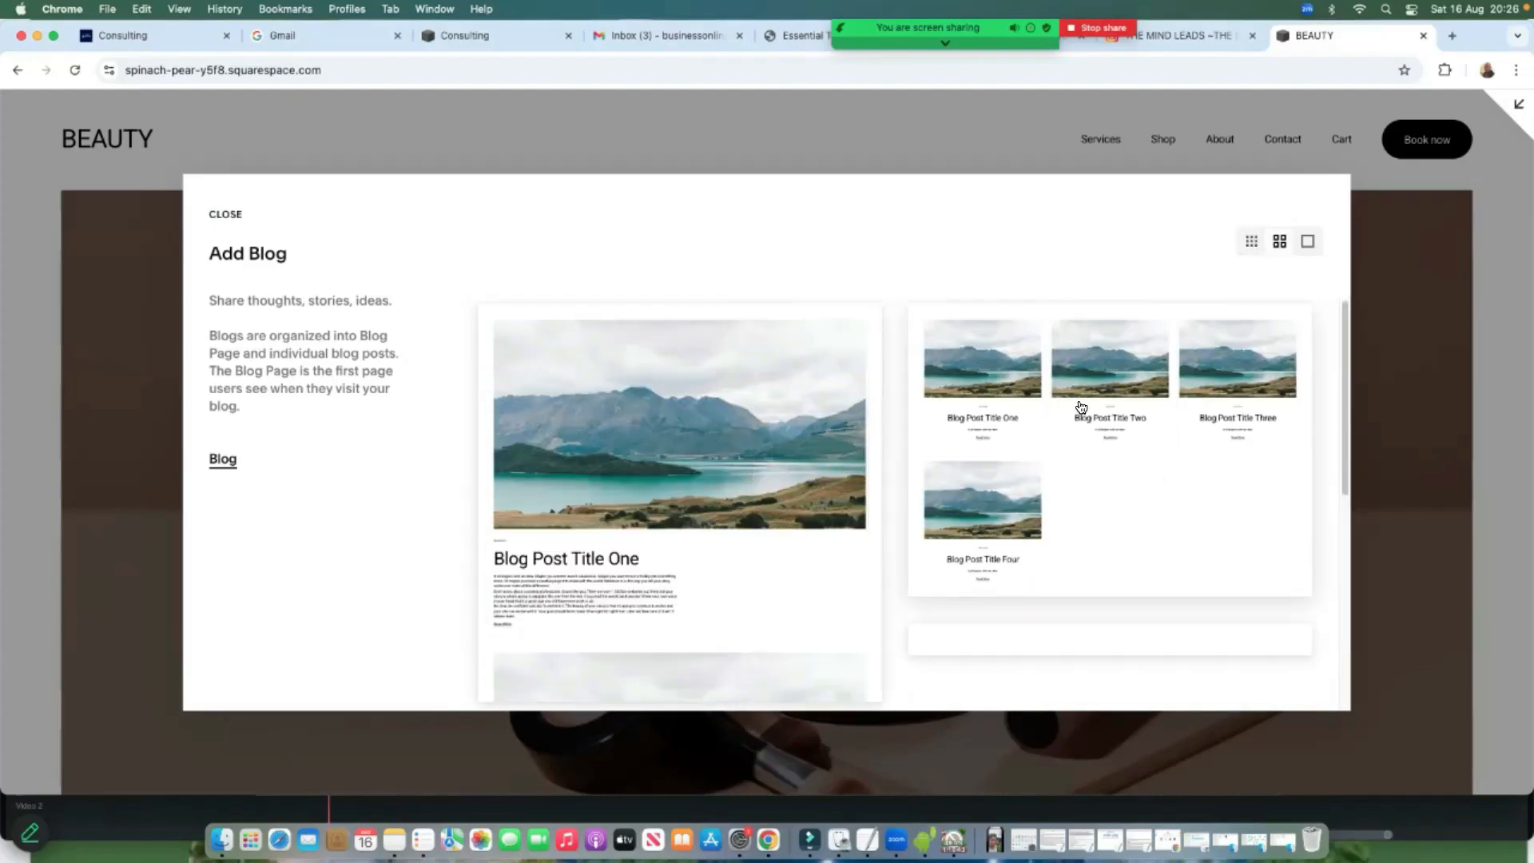
pyautogui.click(1057, 364)
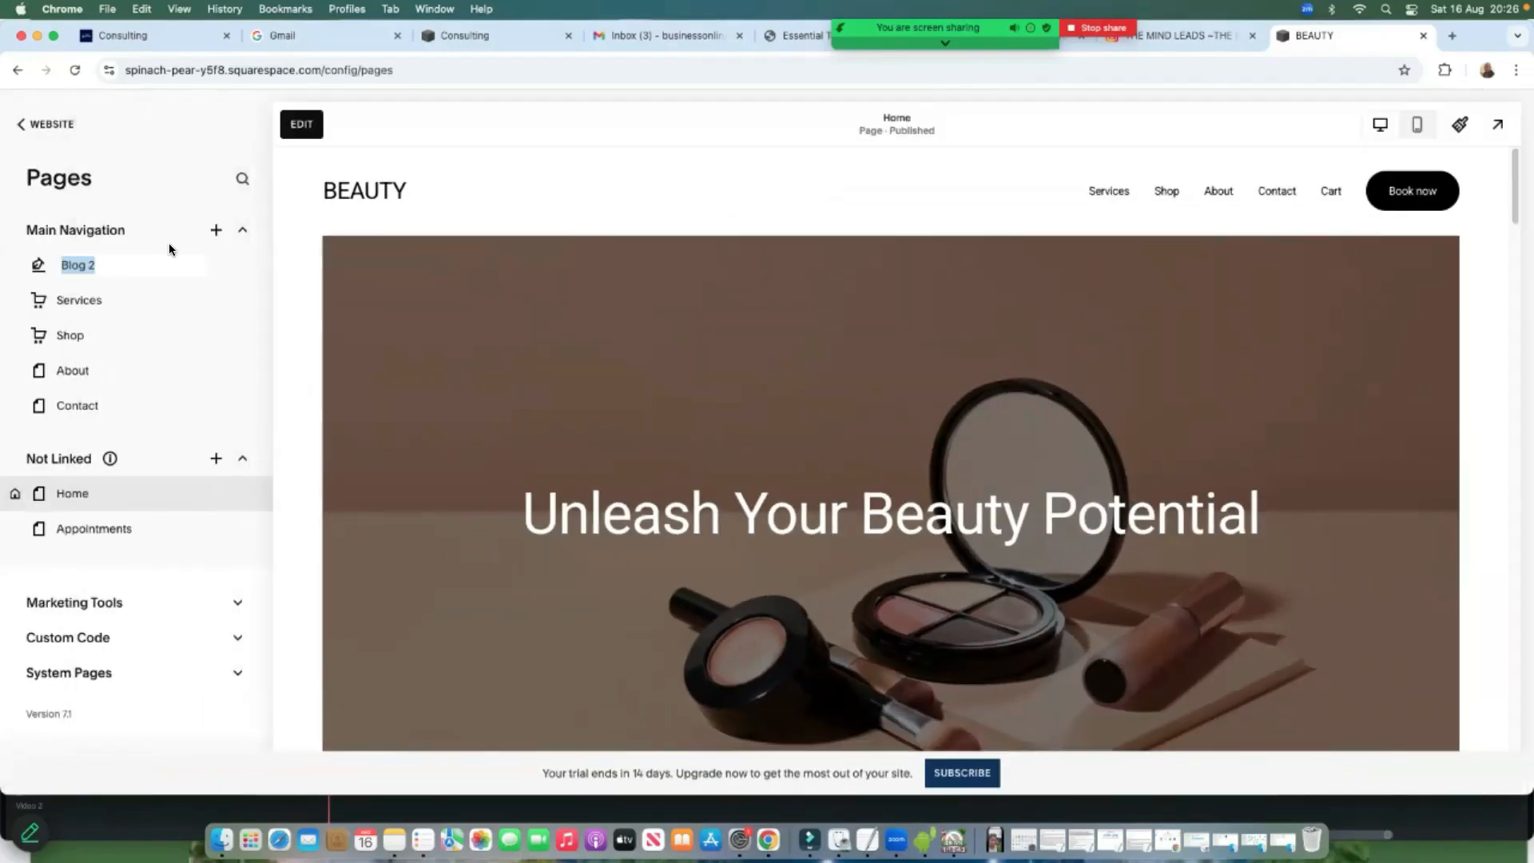
pyautogui.click(125, 265)
pyautogui.press('Return')
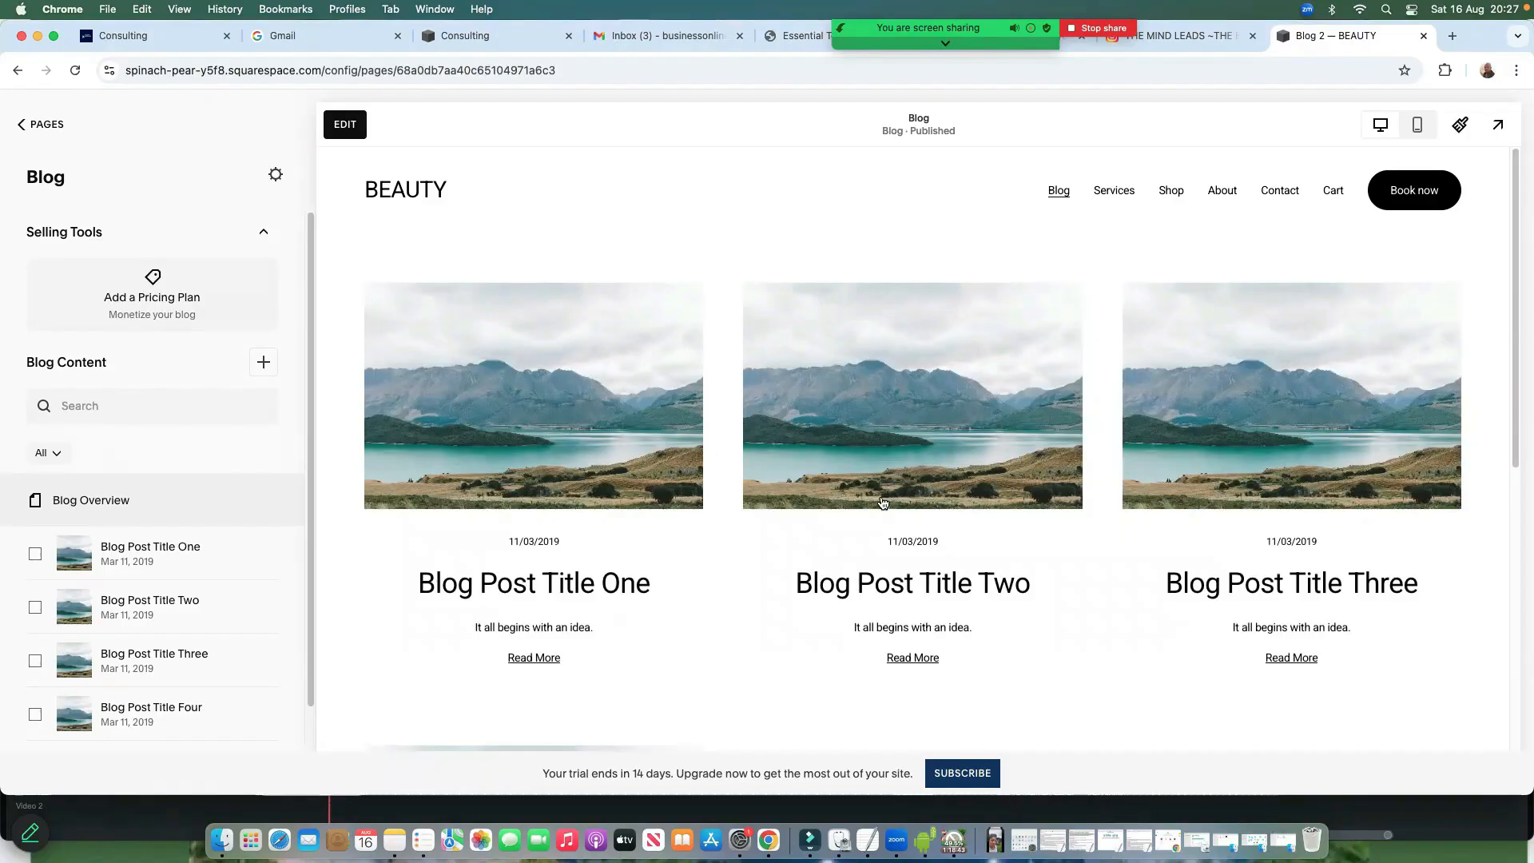
# Look through the sample posts on the new Blog page
pyautogui.scroll(-7, 866, 502)
pyautogui.scroll(3, 839, 508)
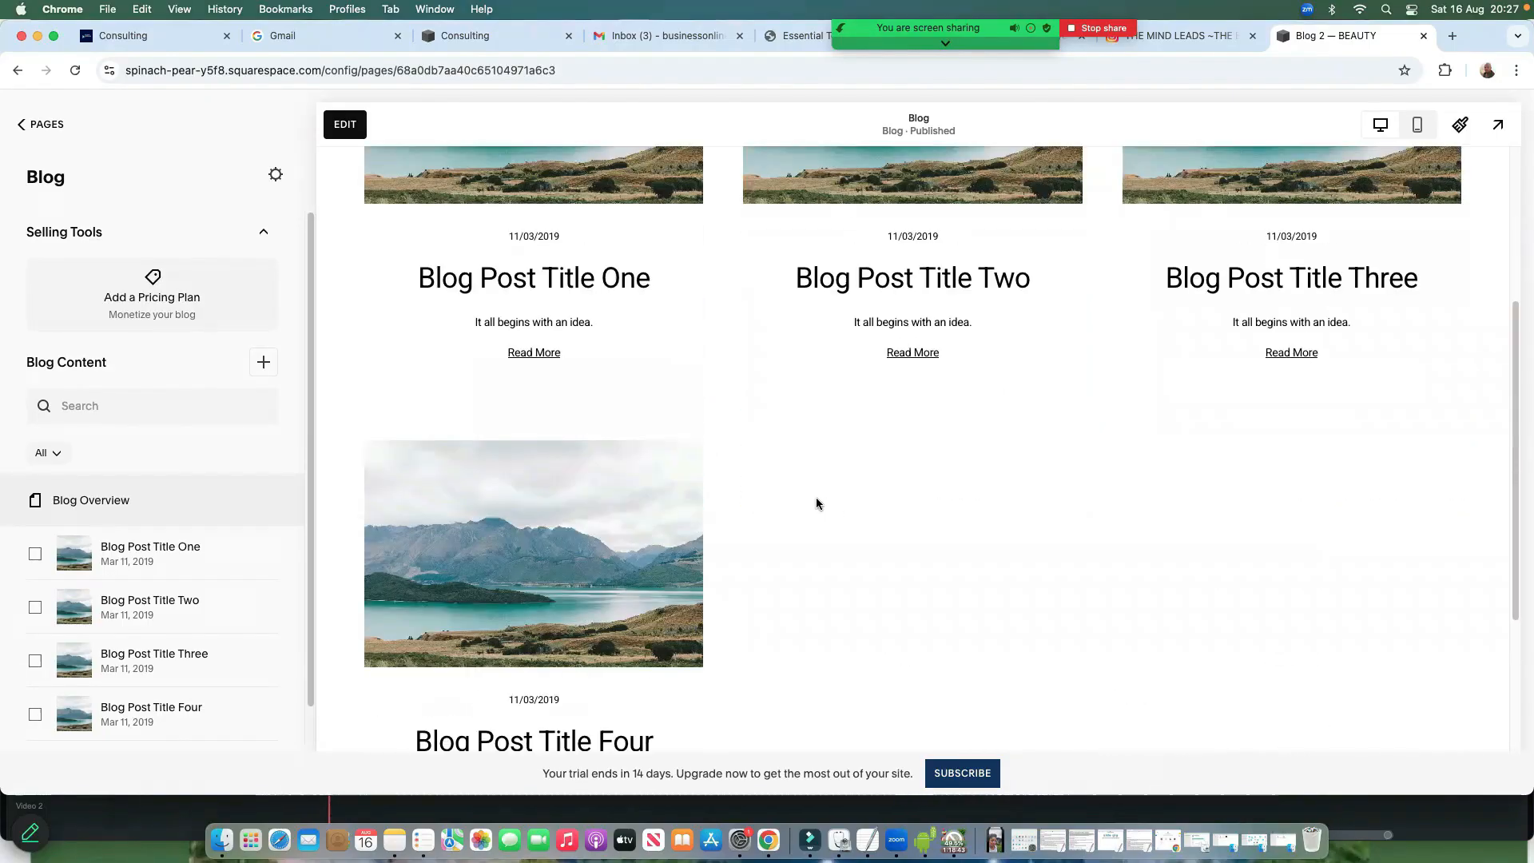
pyautogui.scroll(2, 765, 484)
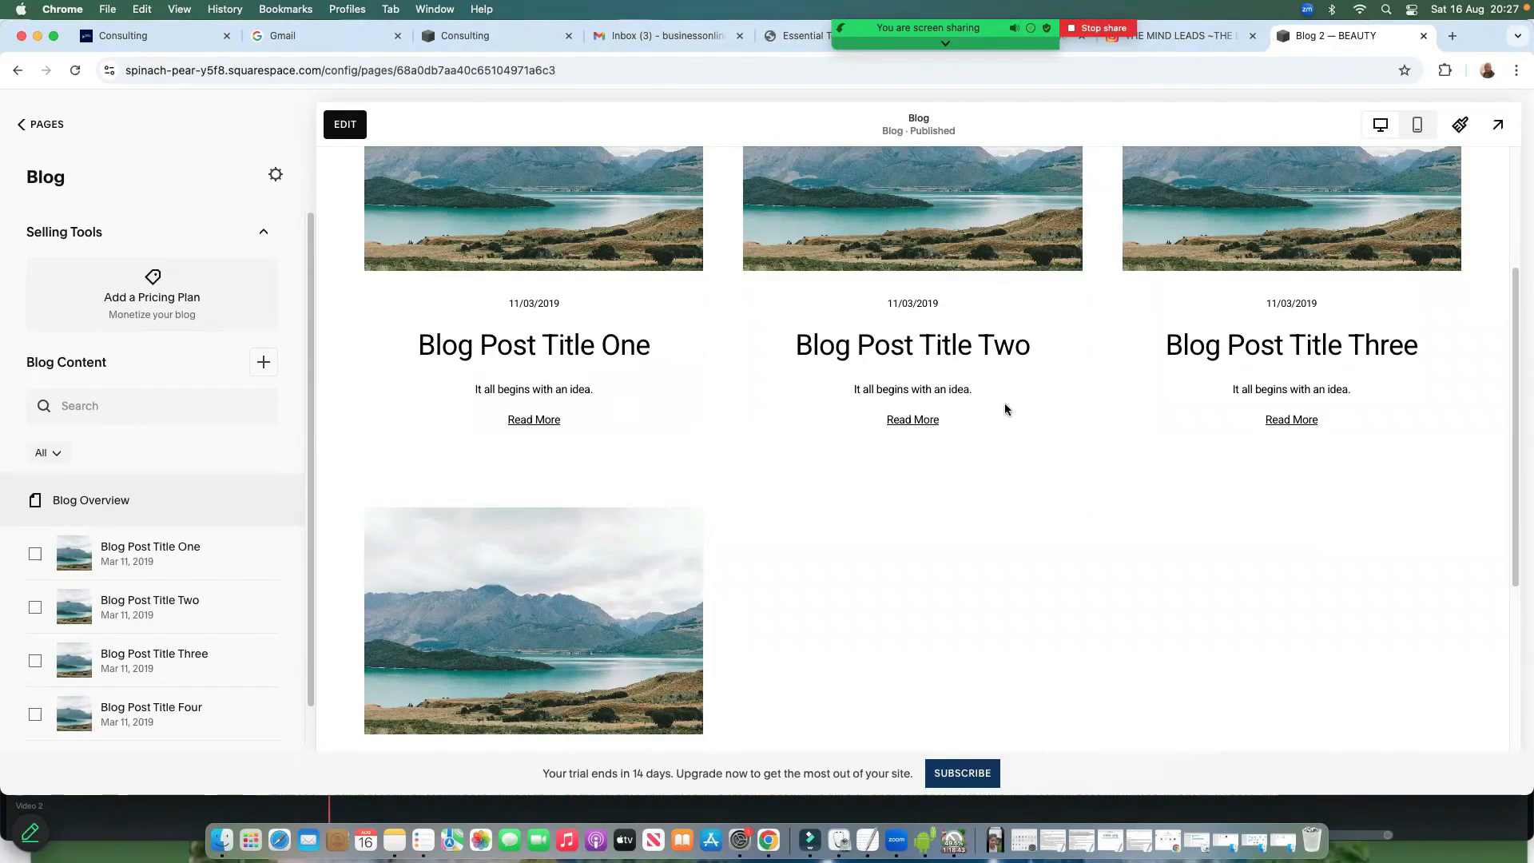
pyautogui.scroll(1, 1004, 409)
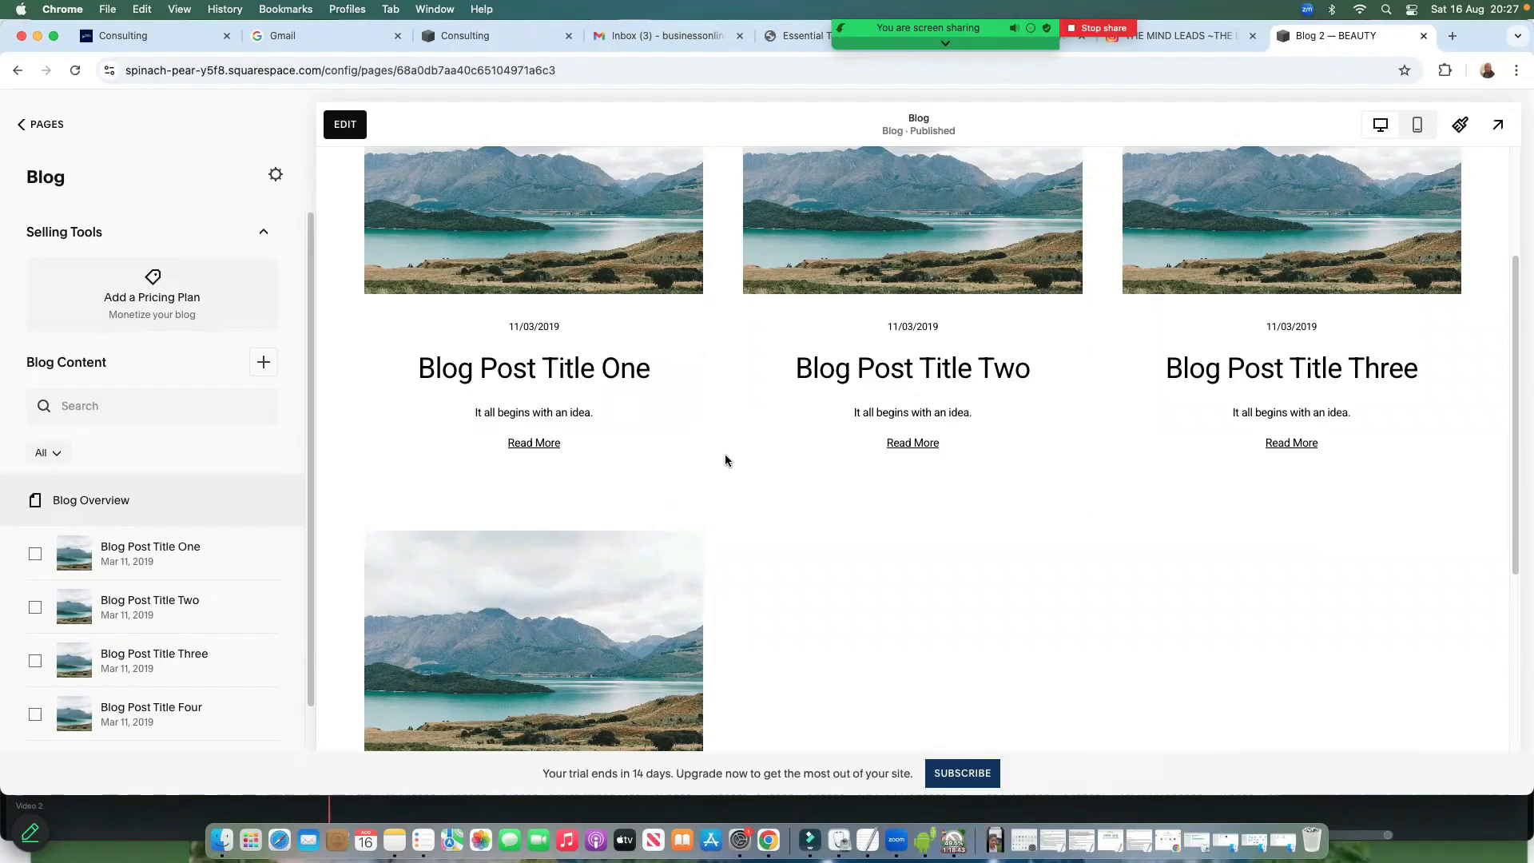
pyautogui.scroll(-5, 794, 521)
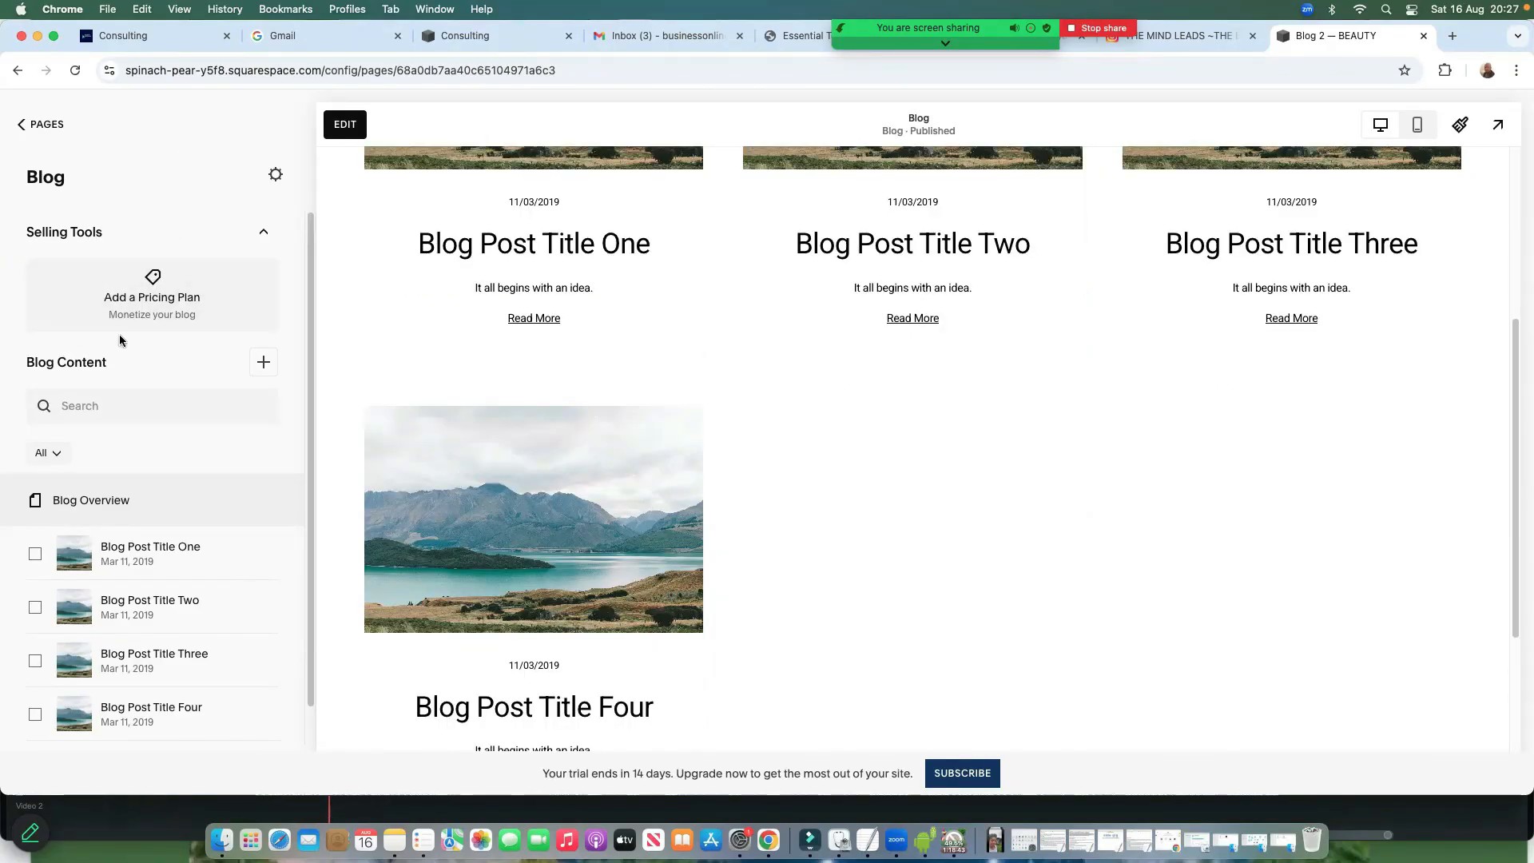
# View the blog's pricing plan option and open the general blog settings down to Posts per Page
pyautogui.click(150, 289)
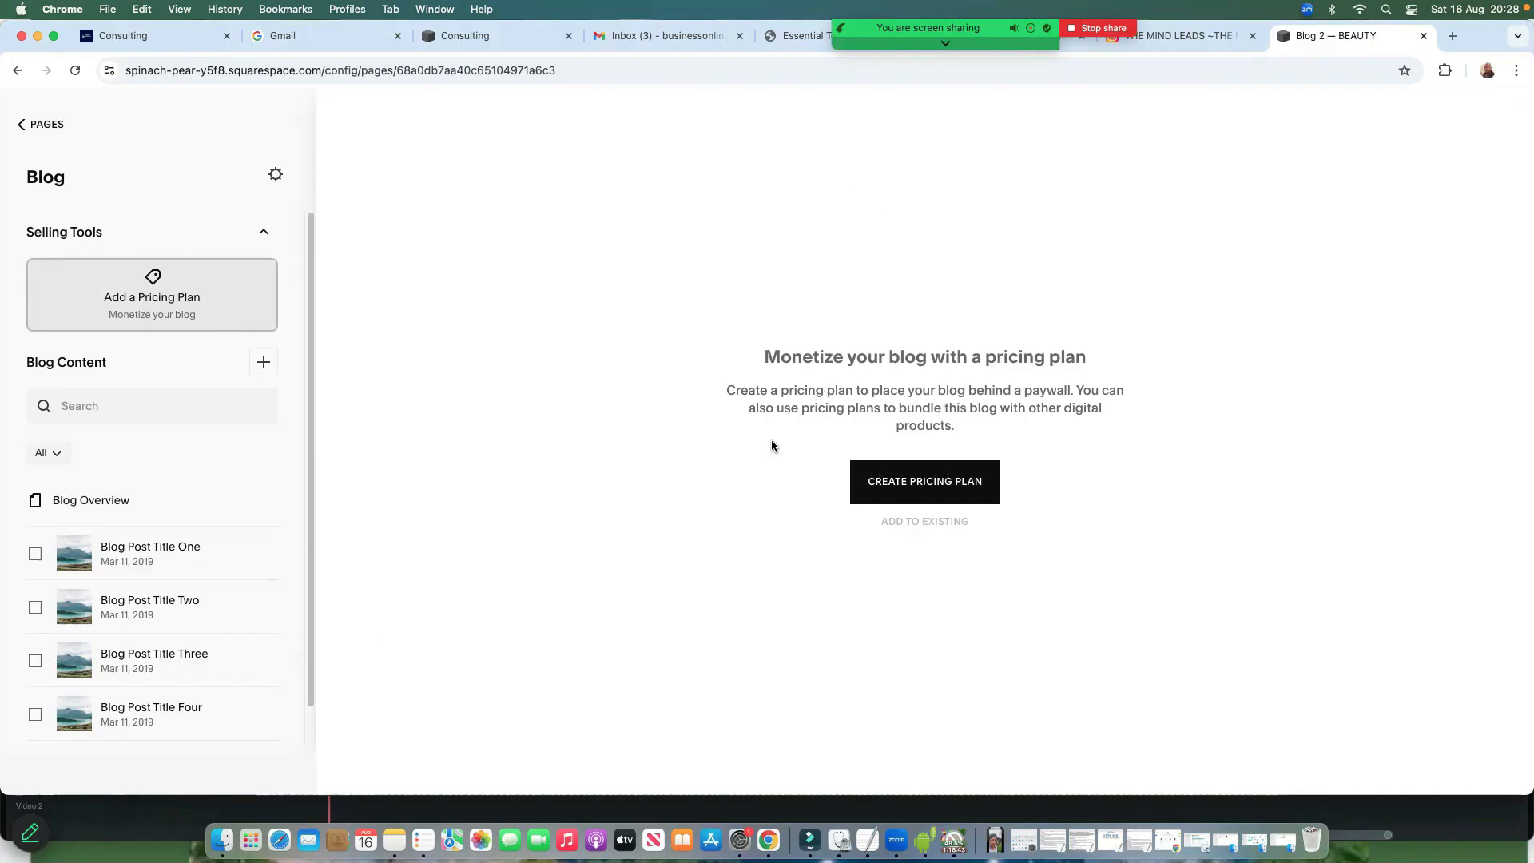
pyautogui.click(278, 178)
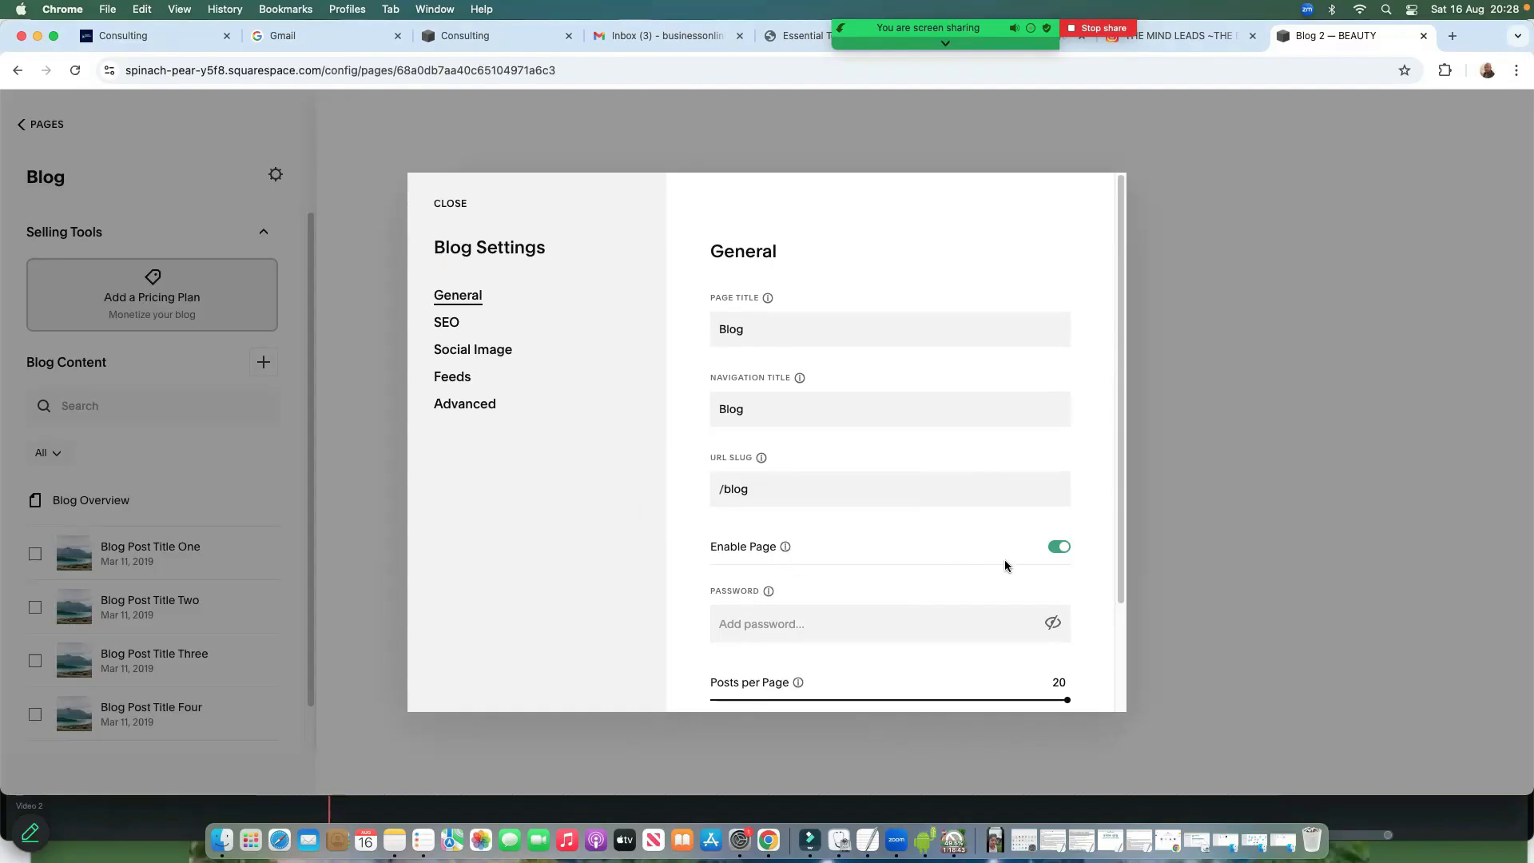
pyautogui.scroll(-3, 841, 631)
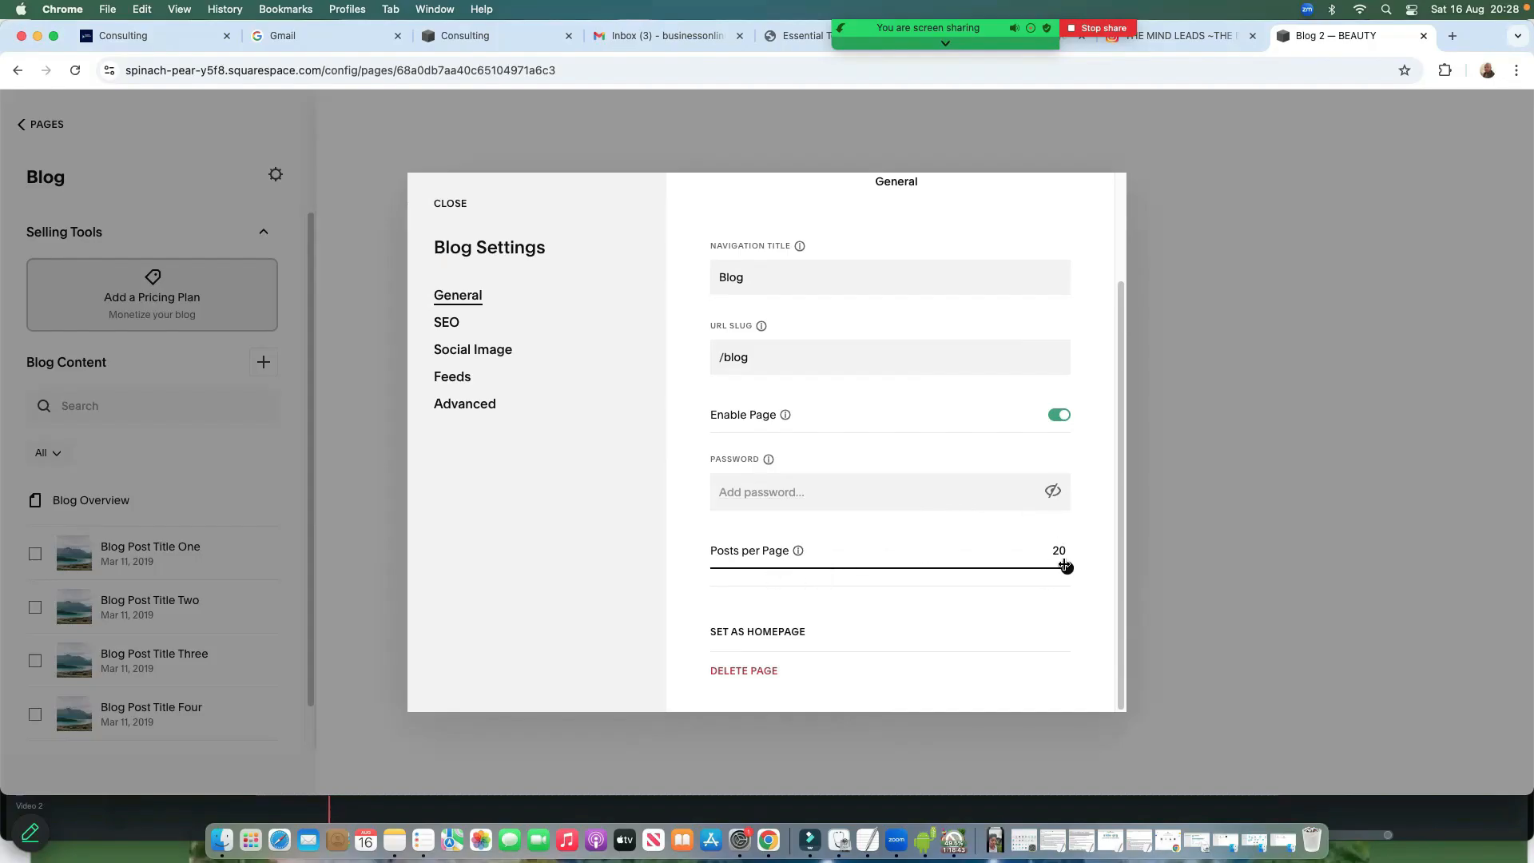
# Try a lower Posts per Page value such as 12 for the blog and set it back to 20
pyautogui.moveTo(1067, 568); pyautogui.dragTo(919, 569)
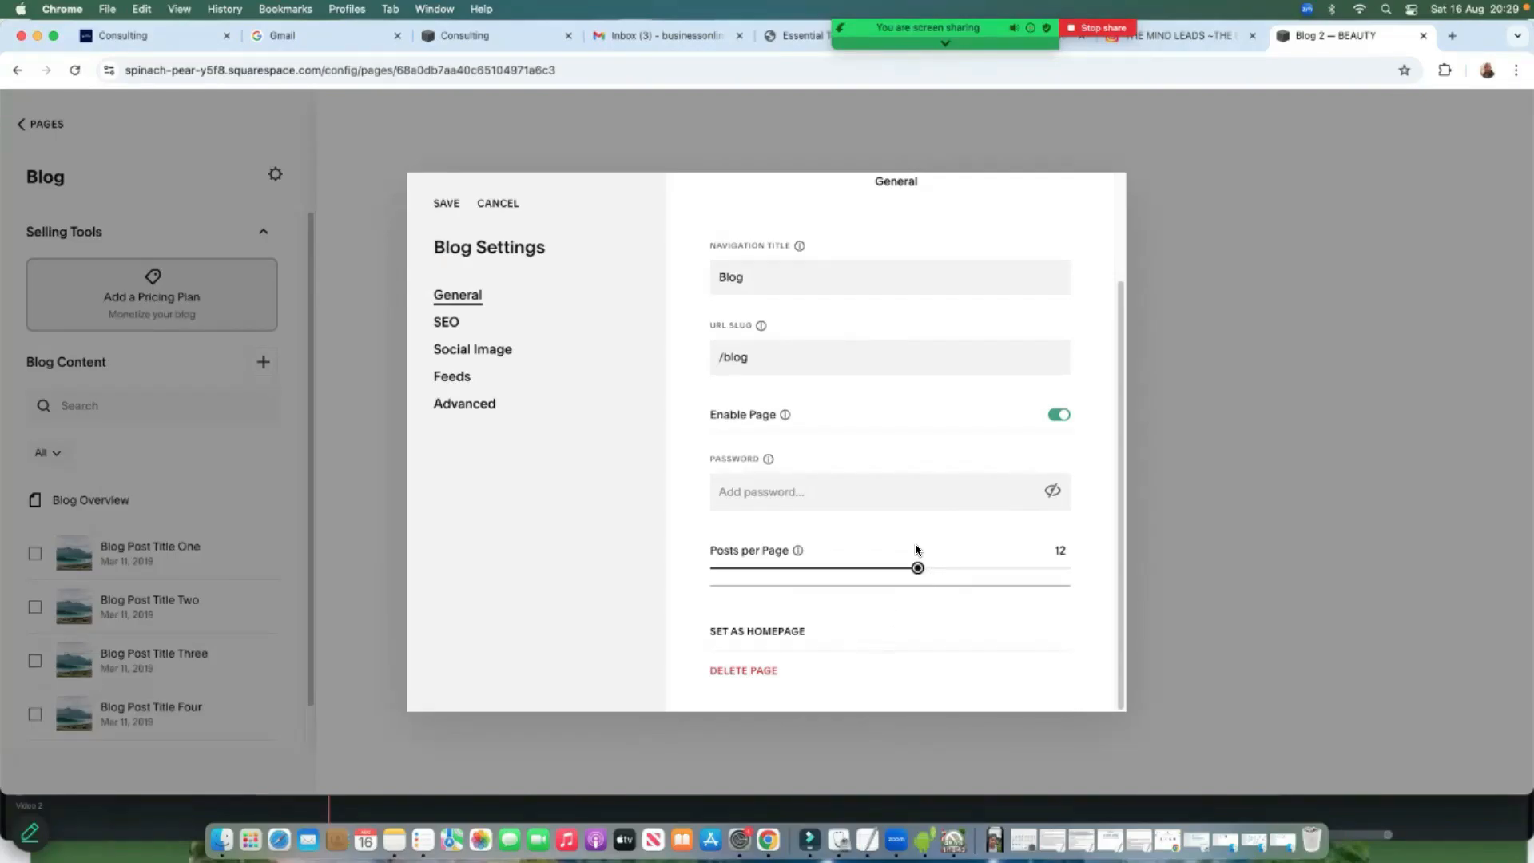
pyautogui.moveTo(916, 567); pyautogui.dragTo(899, 568)
pyautogui.moveTo(899, 567); pyautogui.dragTo(1066, 568)
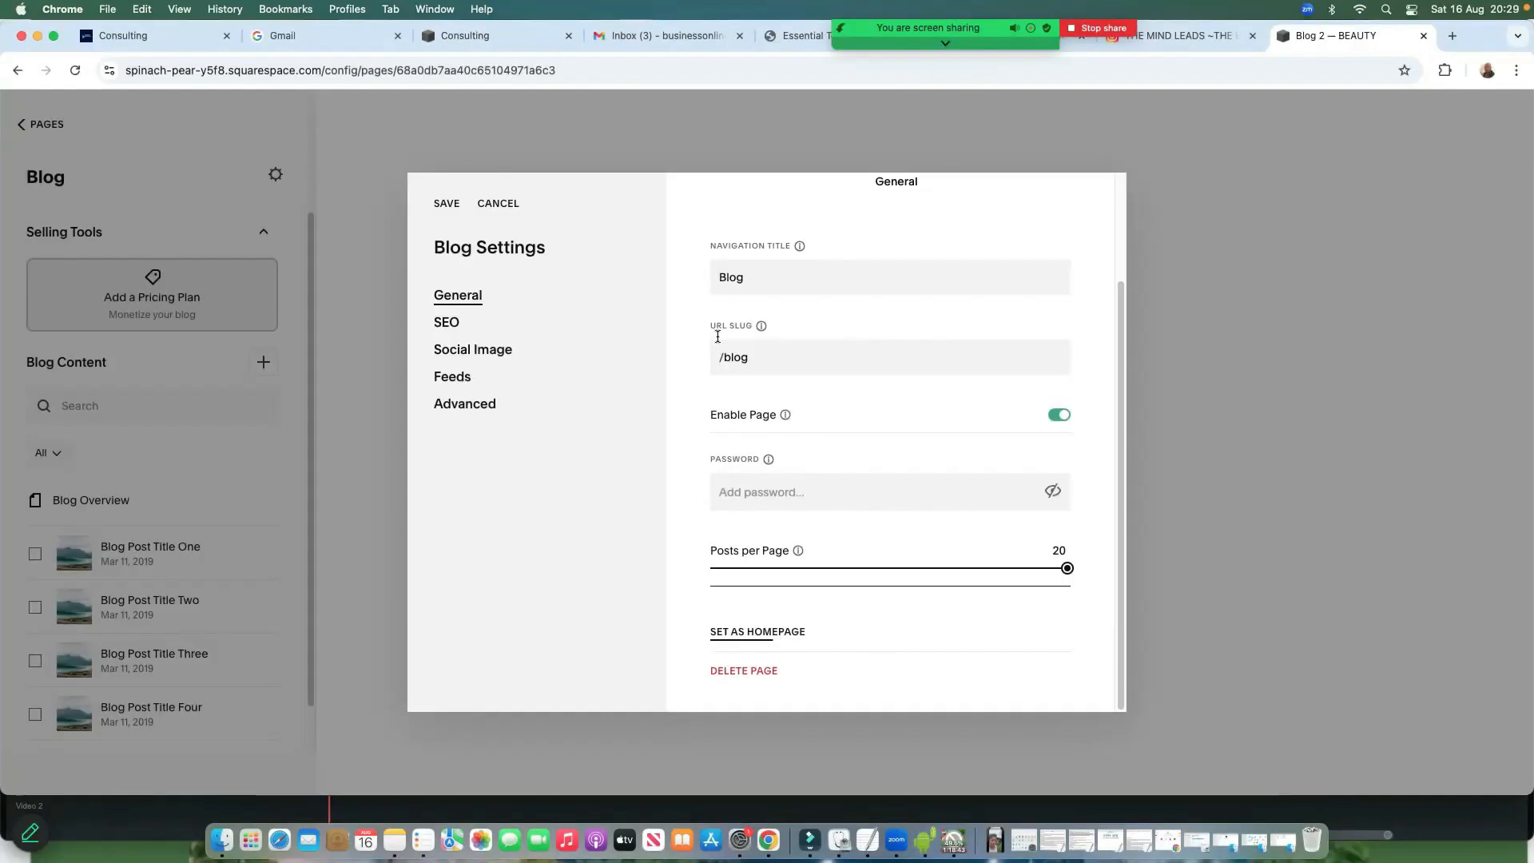
# Go to the blog's SEO settings and change the SEO title to Blog
pyautogui.moveTo(759, 330)
pyautogui.click(455, 327)
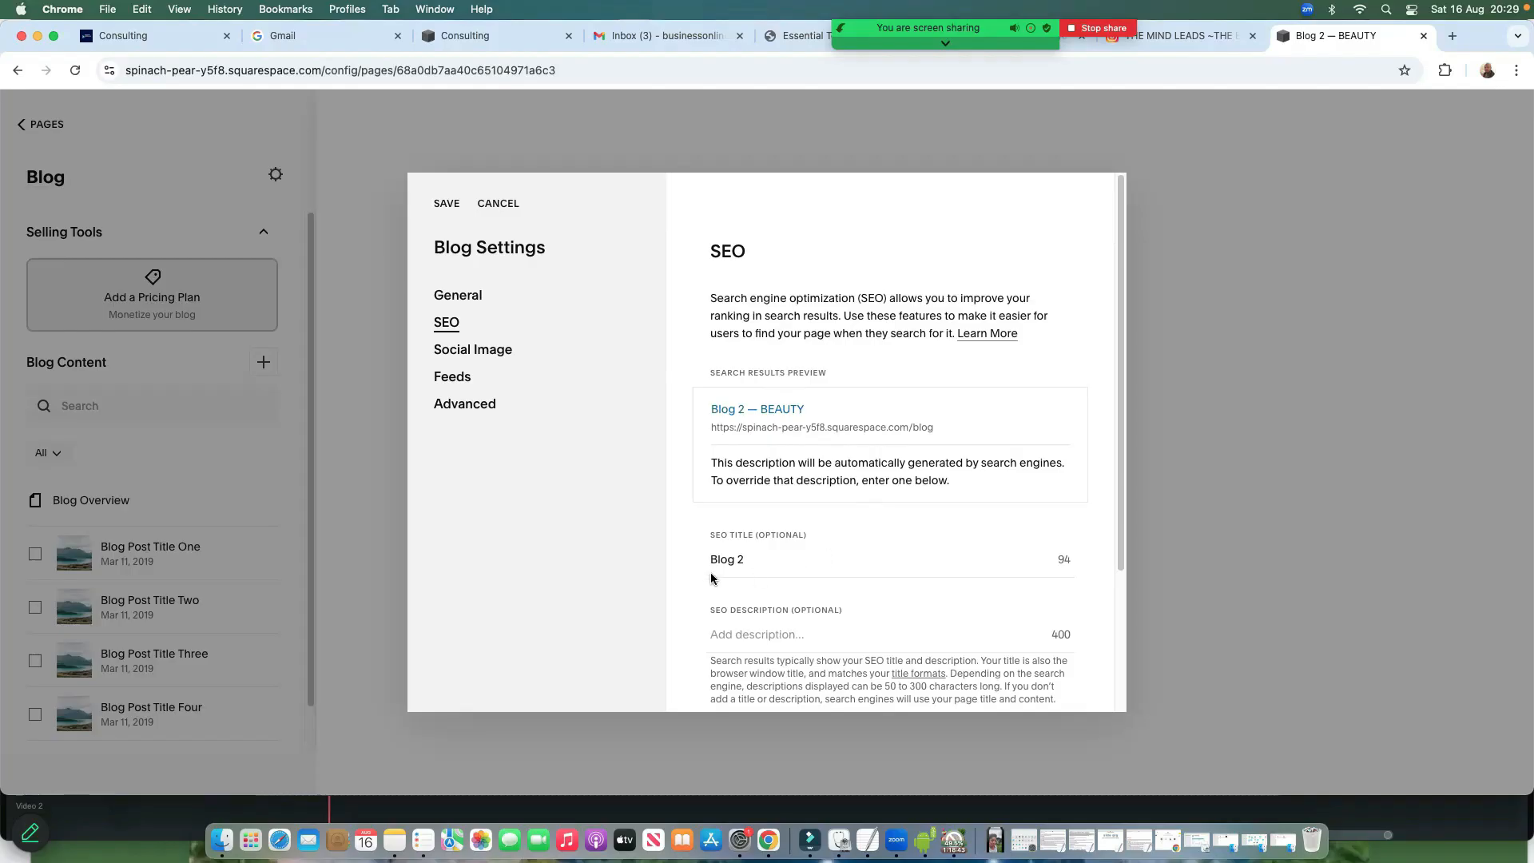
pyautogui.click(754, 562)
pyautogui.press('BackSpace')
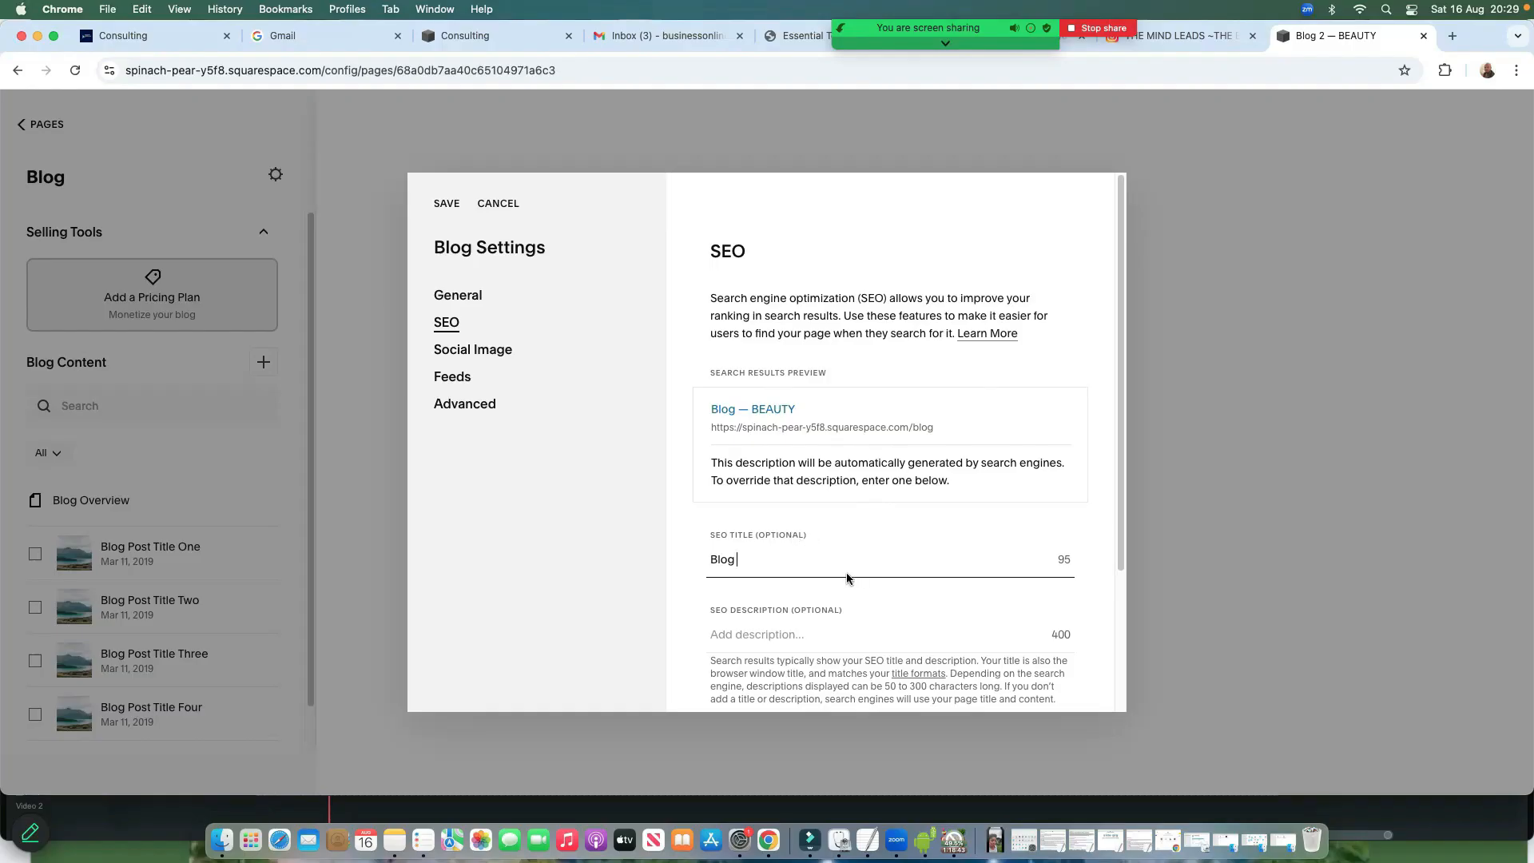
# Try hiding all pages in this collection from search results and switch the option off again
pyautogui.scroll(-3, 846, 568)
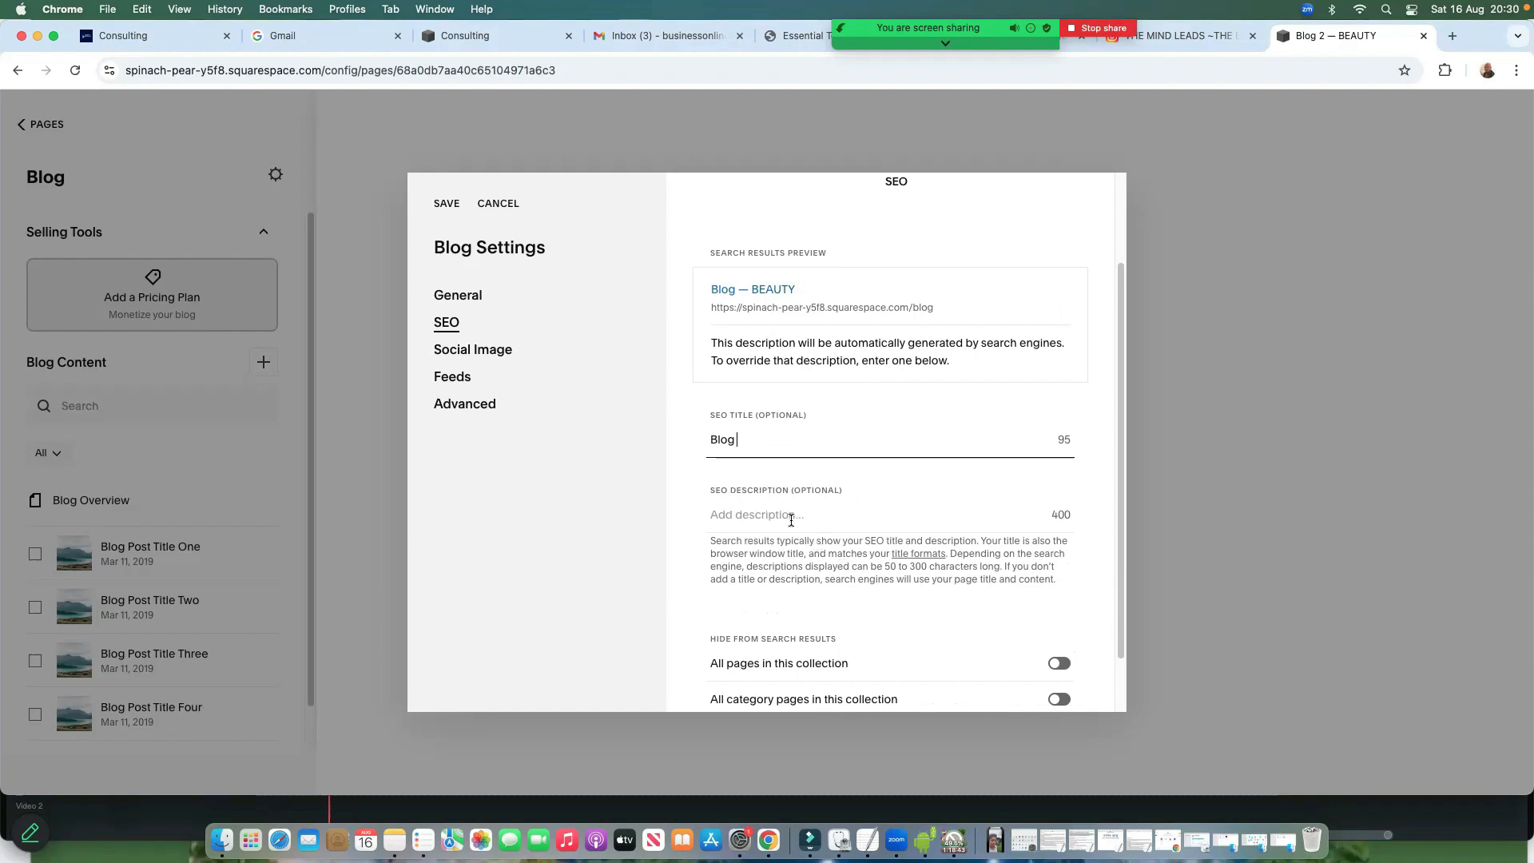
pyautogui.scroll(-2, 802, 521)
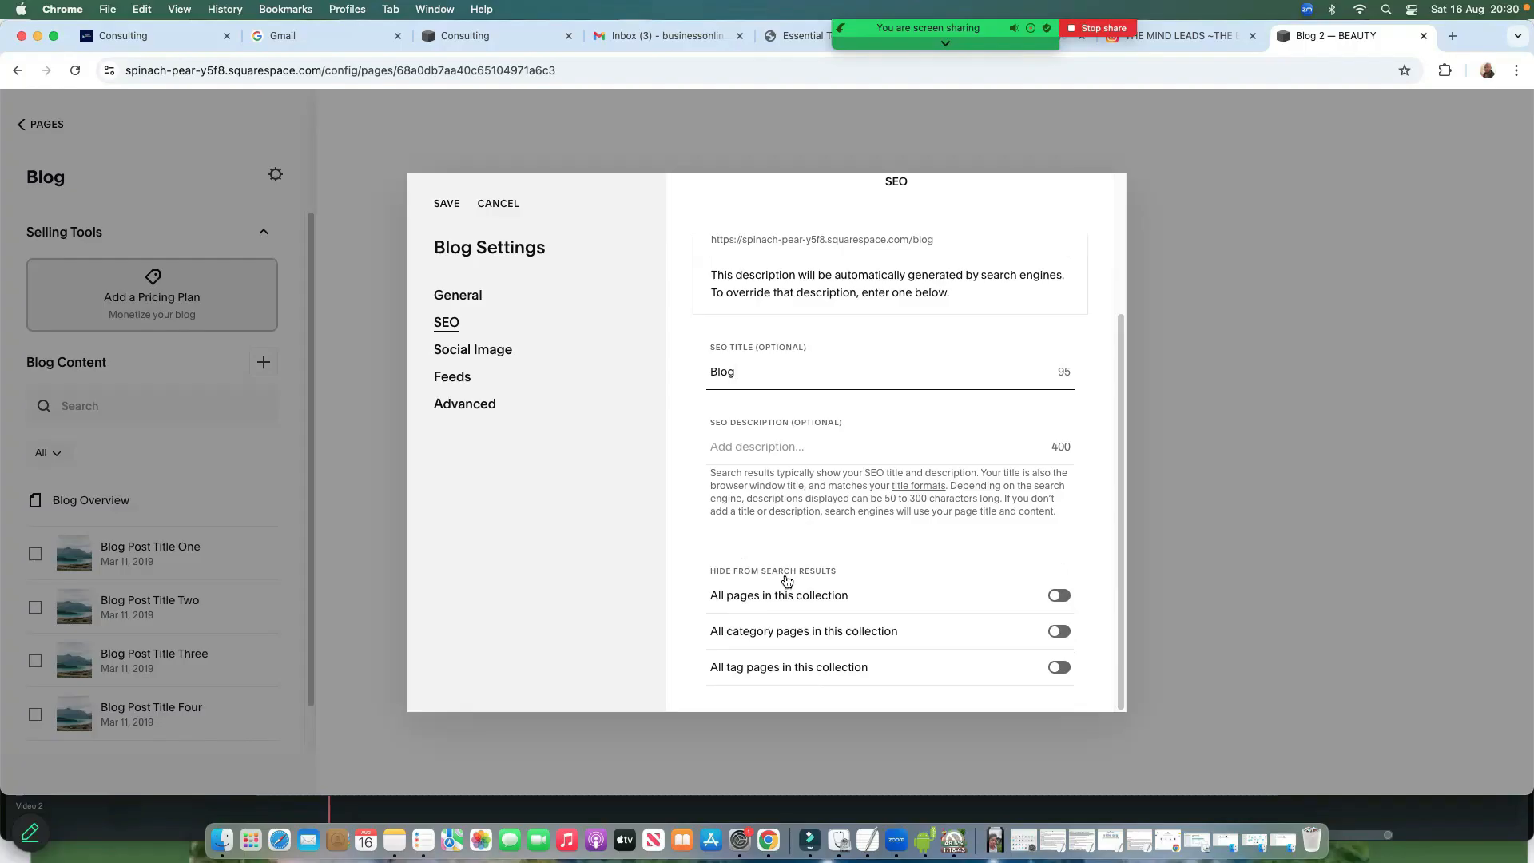
pyautogui.click(1059, 596)
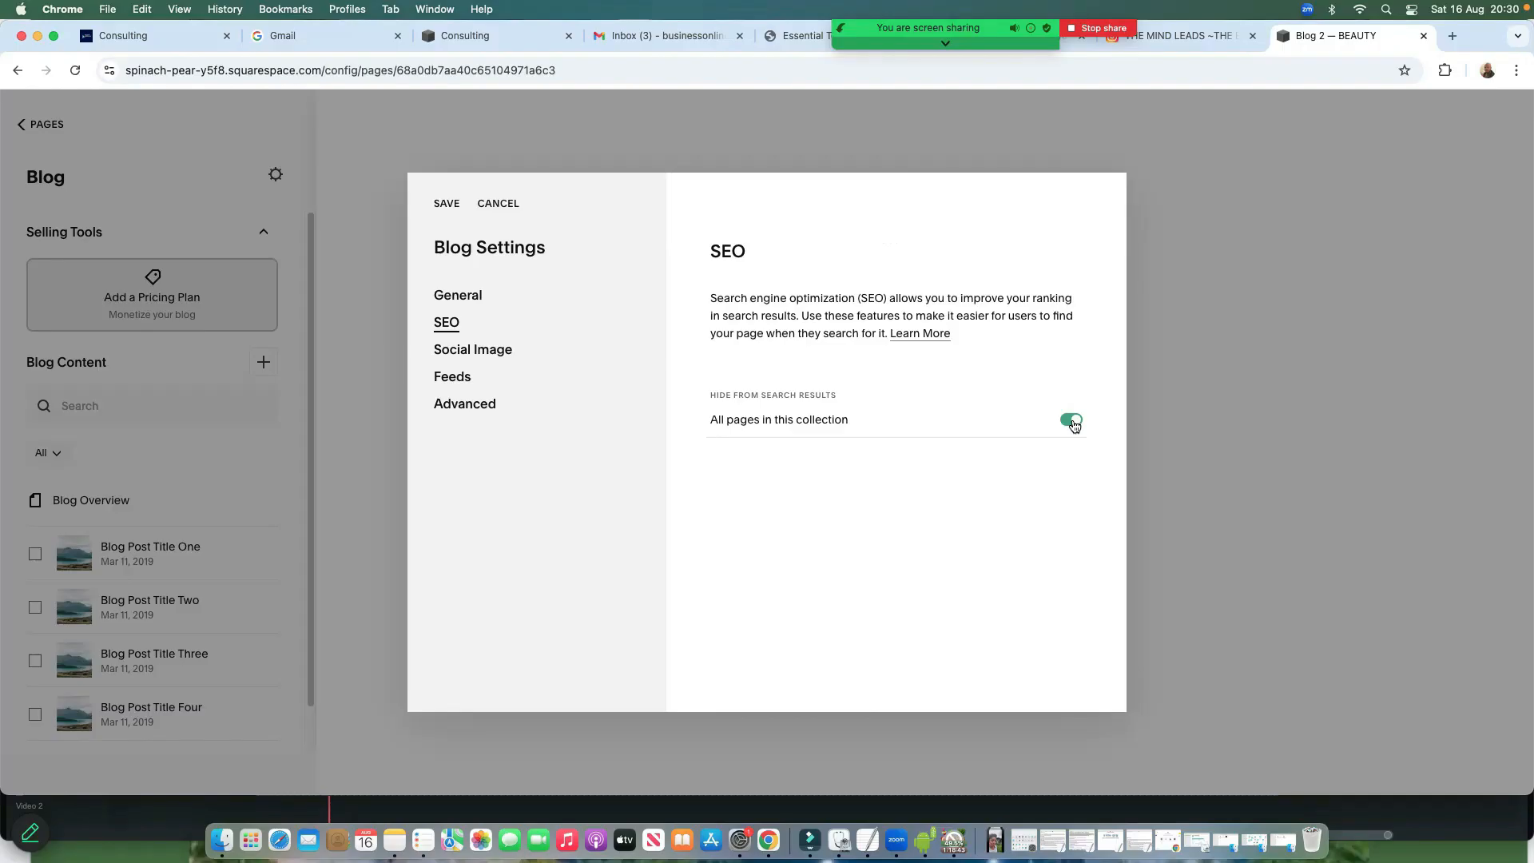
pyautogui.click(1069, 419)
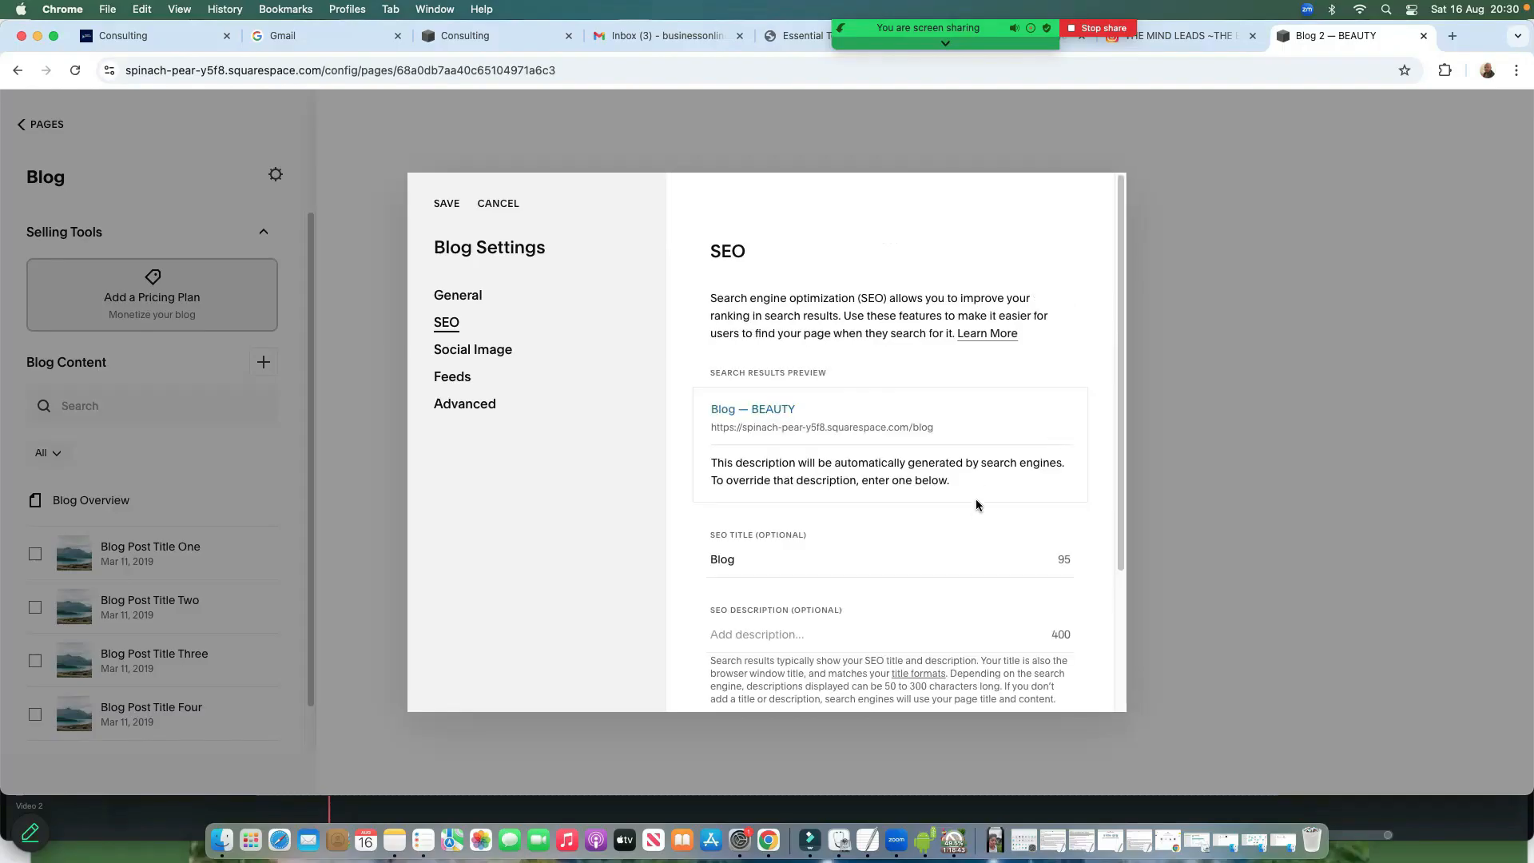
# Add the library image imgg-gi3-d01ar7hn.png as the blog's alternate social sharing image and check the social preview
pyautogui.scroll(-5, 965, 513)
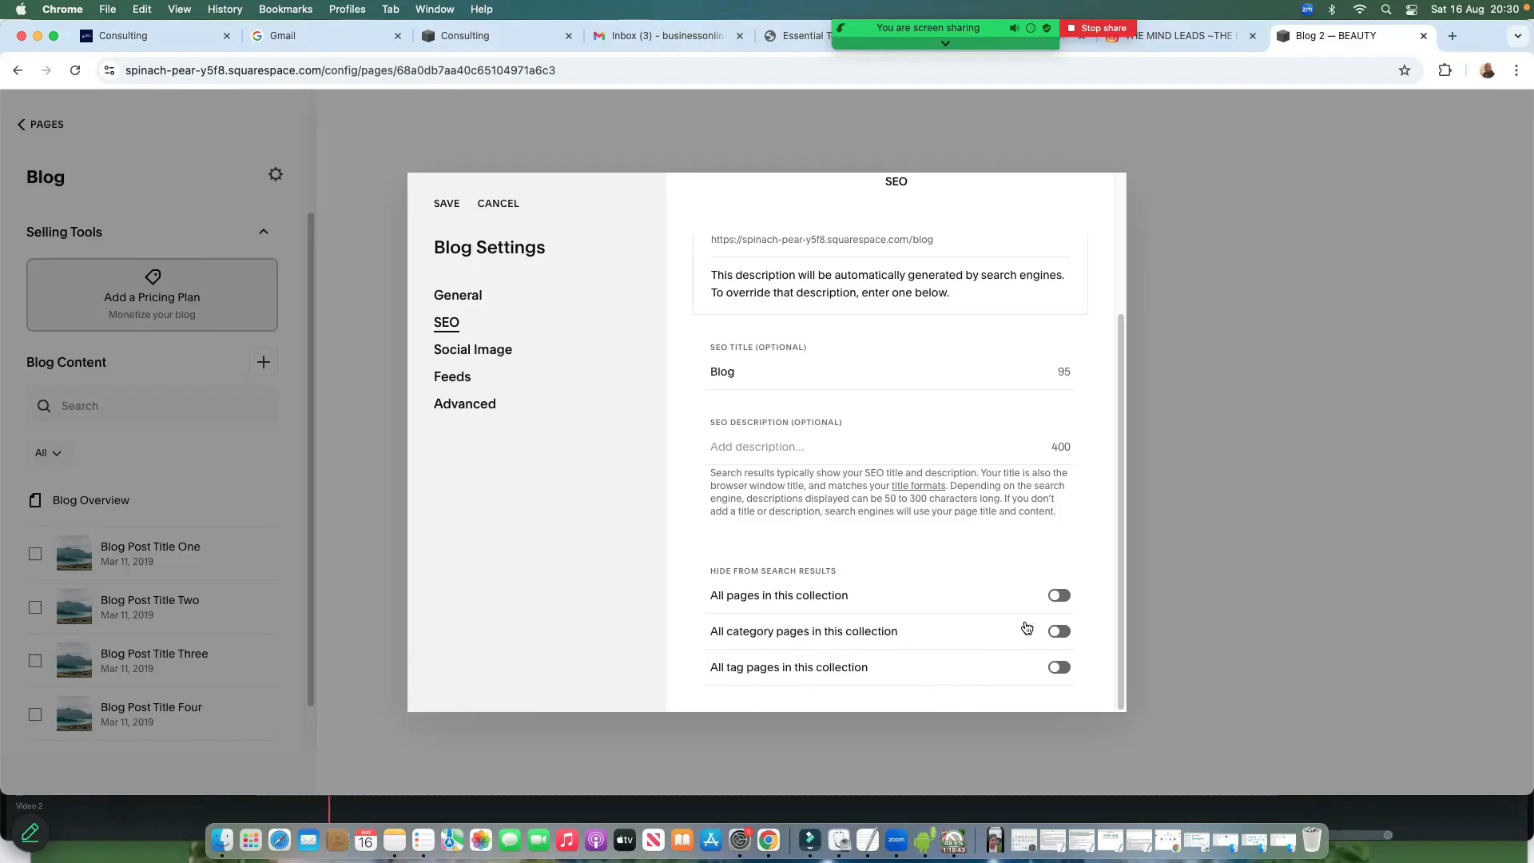
pyautogui.click(486, 356)
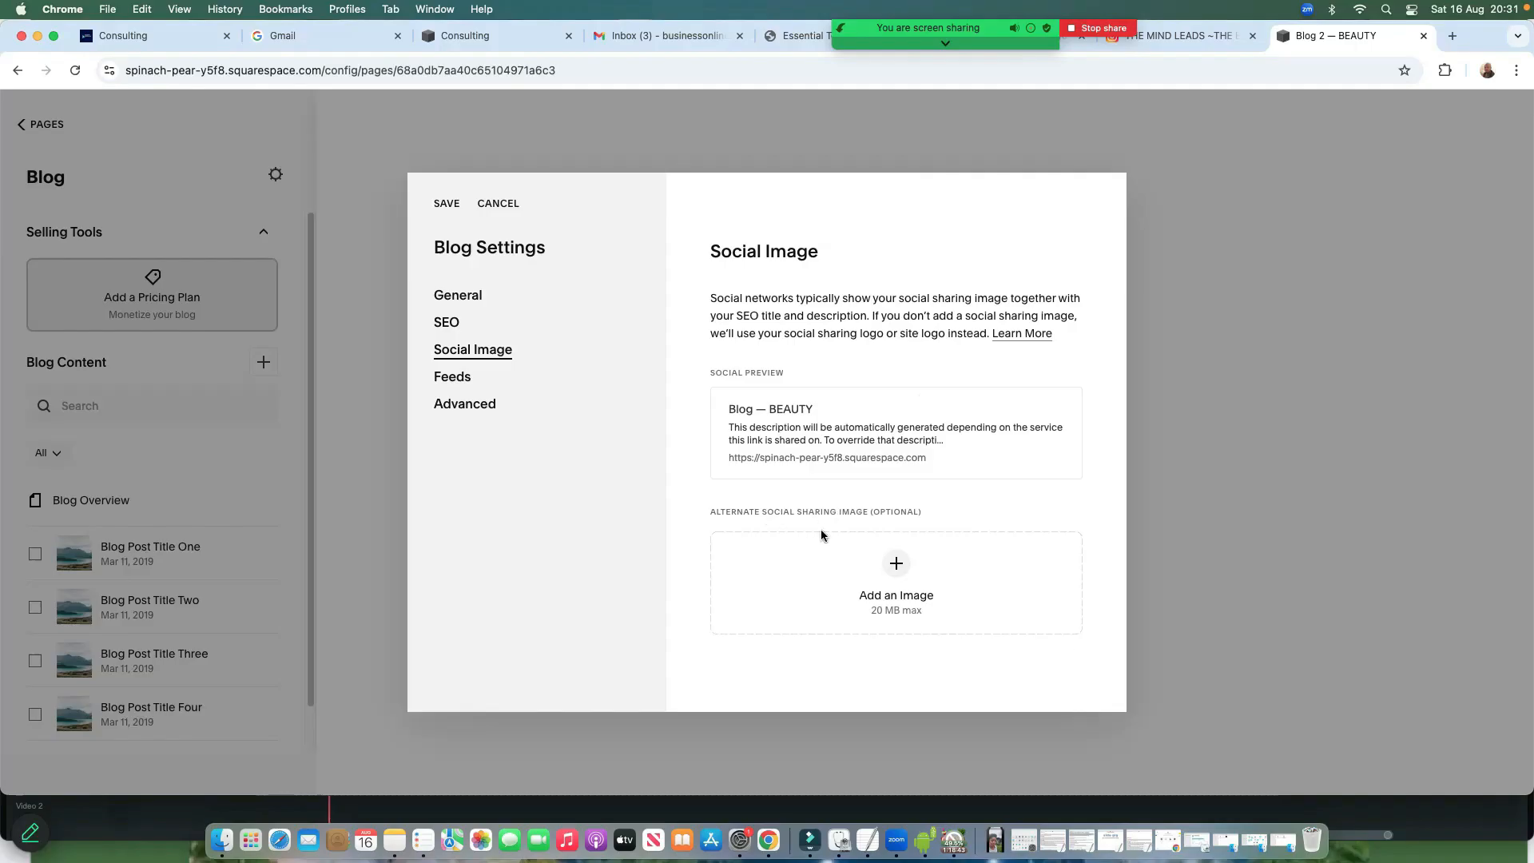
pyautogui.click(896, 565)
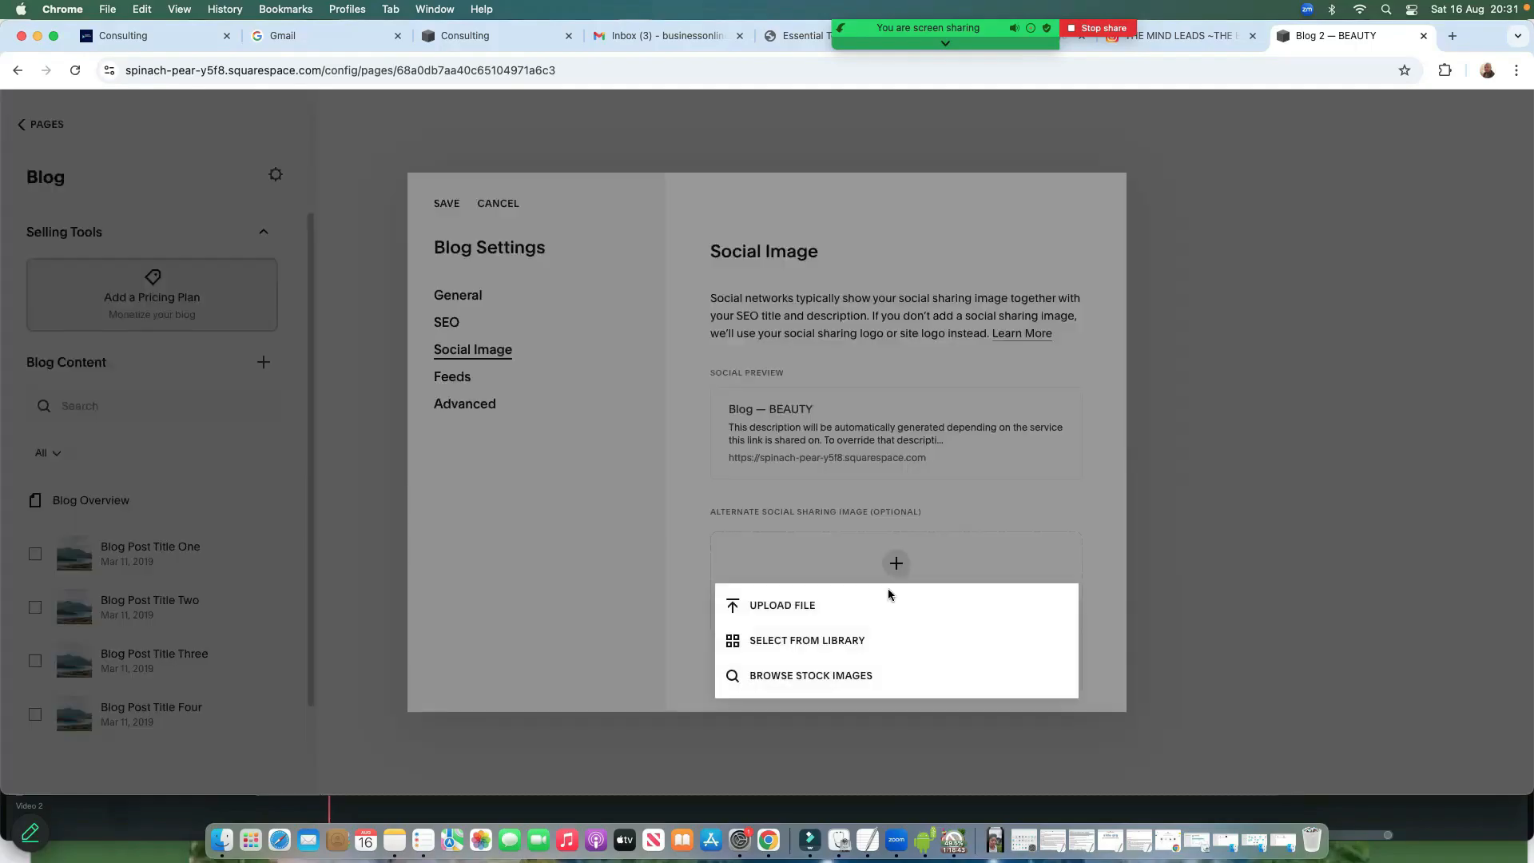
pyautogui.click(781, 641)
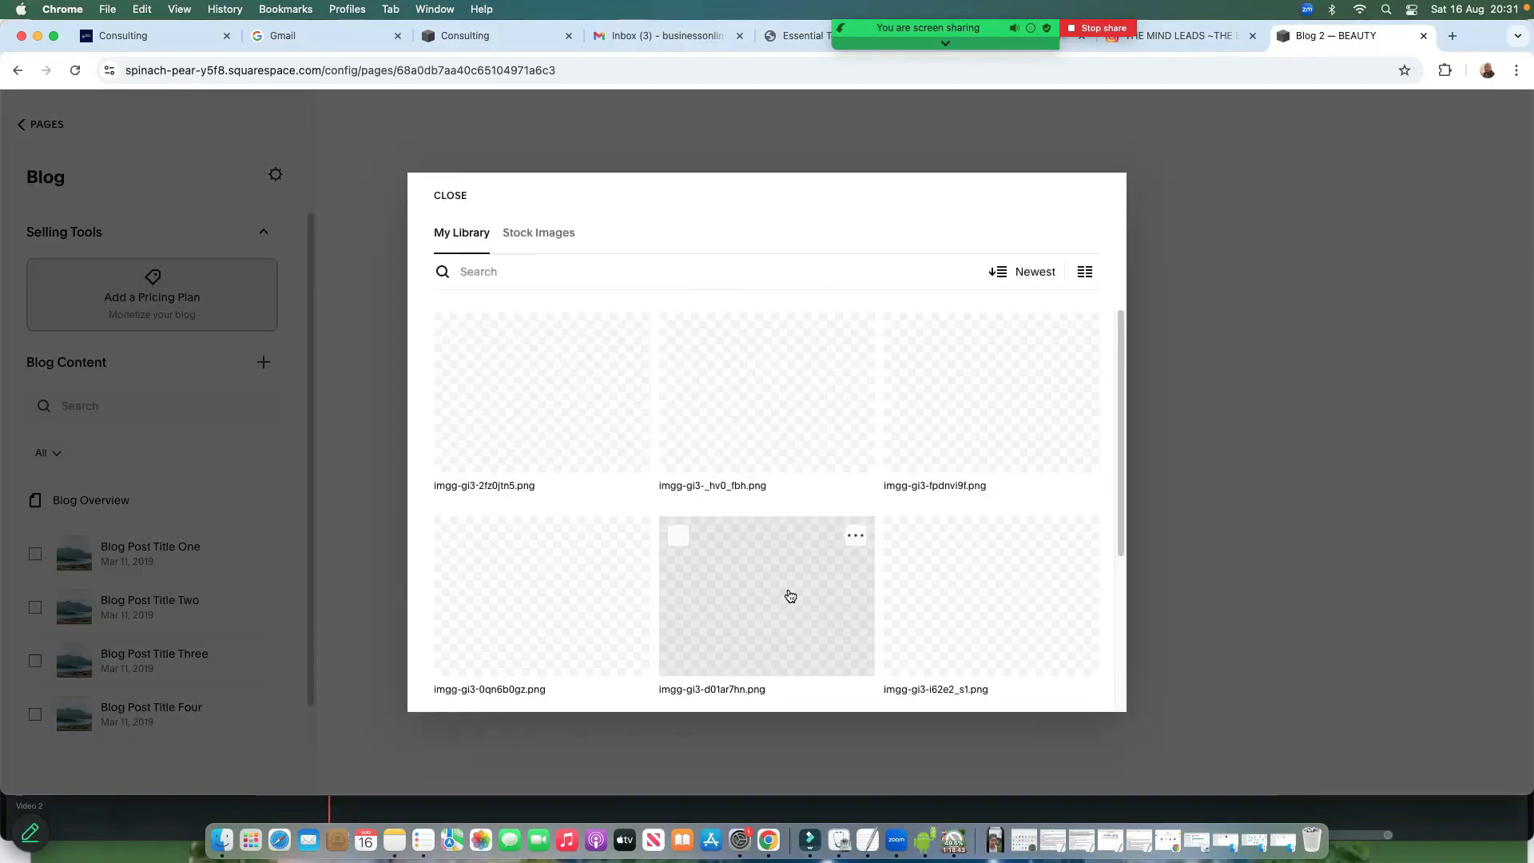
pyautogui.click(789, 595)
pyautogui.click(1074, 685)
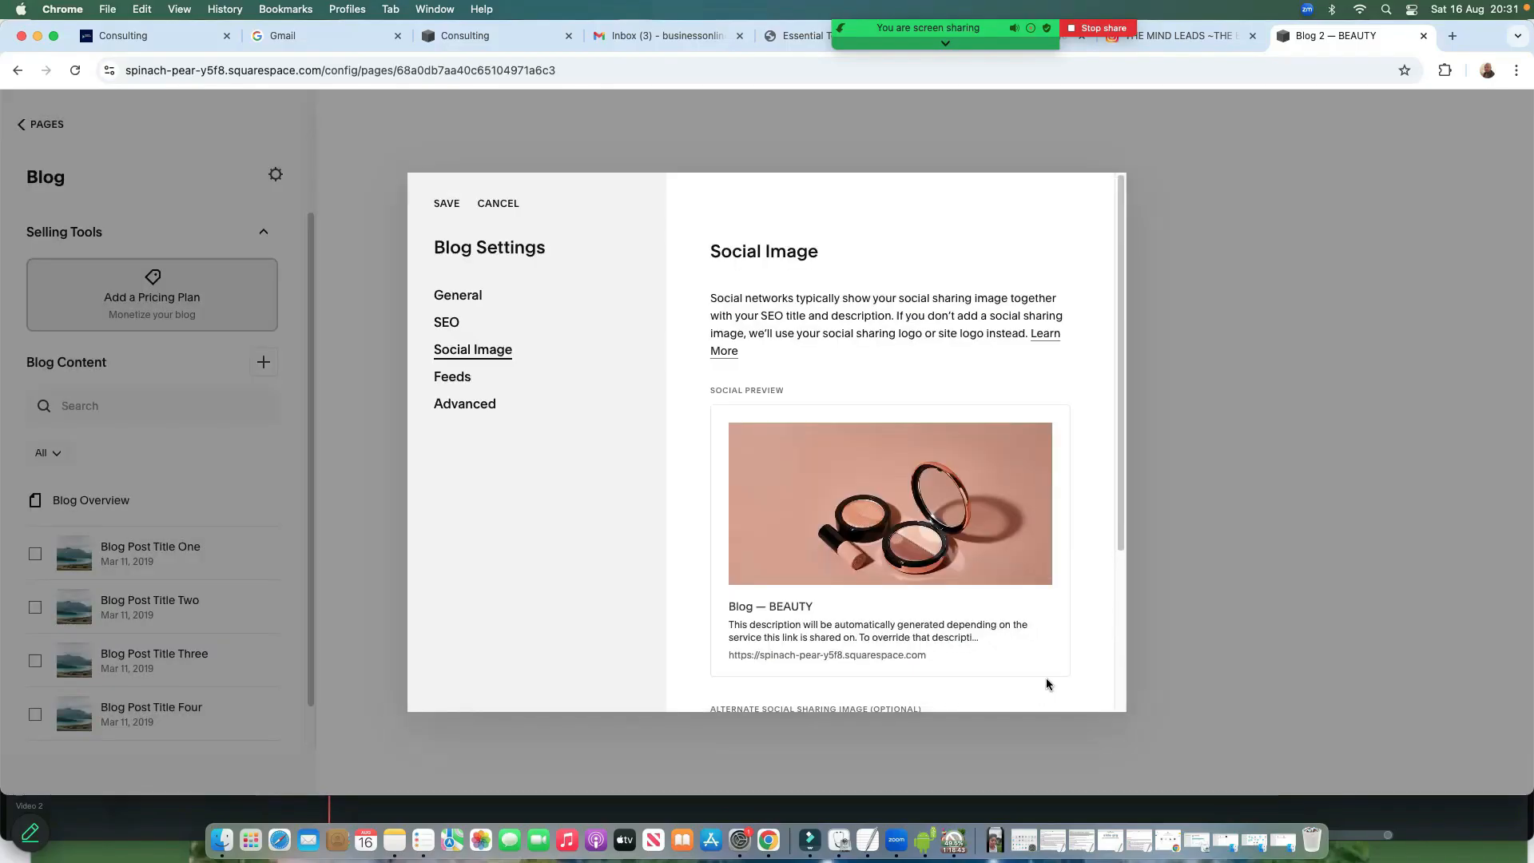
pyautogui.scroll(-3, 973, 619)
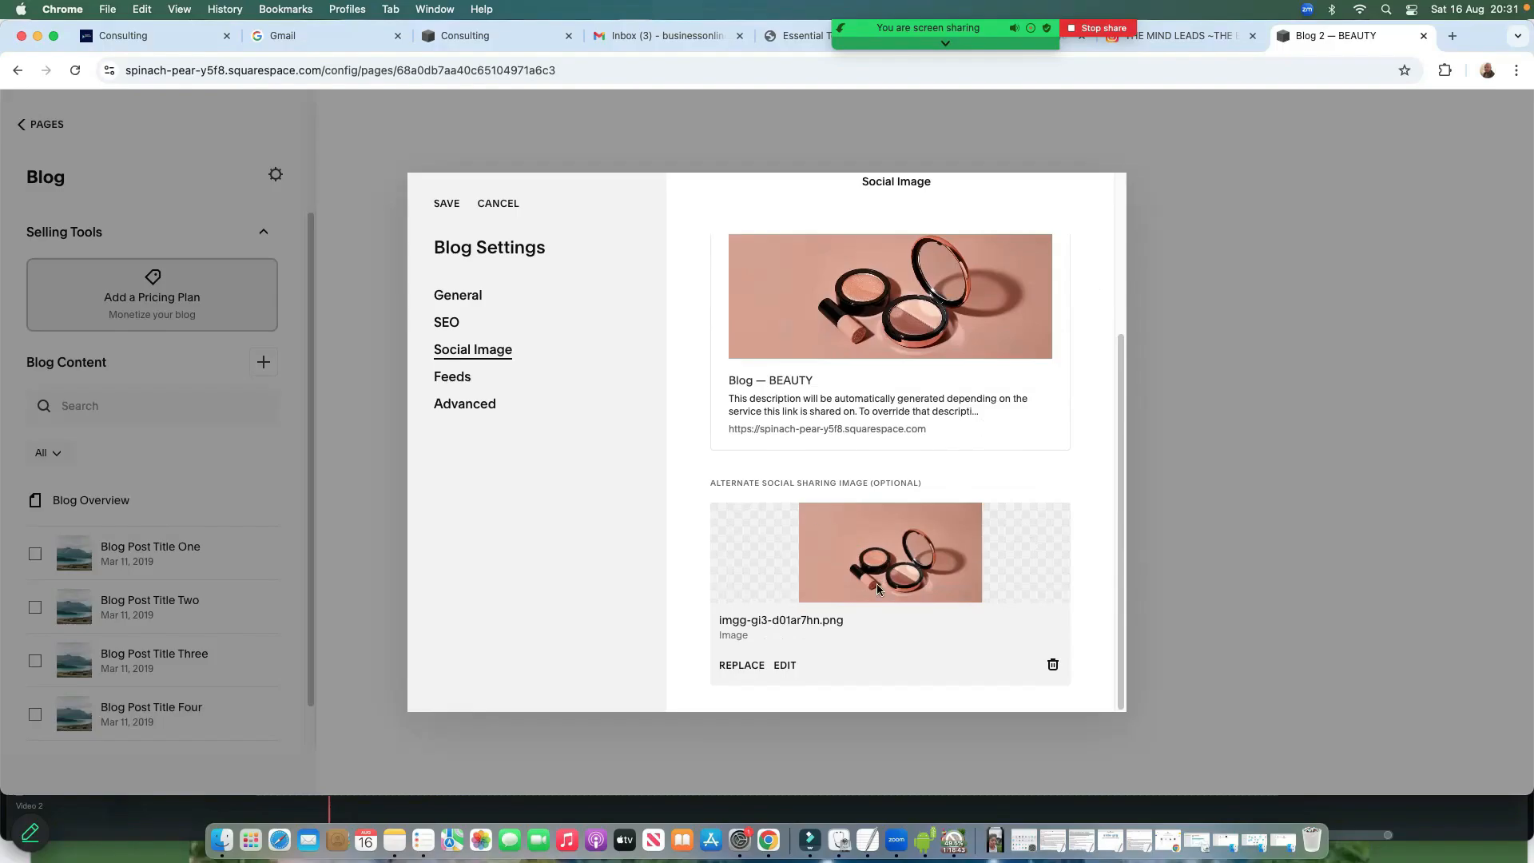
pyautogui.scroll(3, 907, 567)
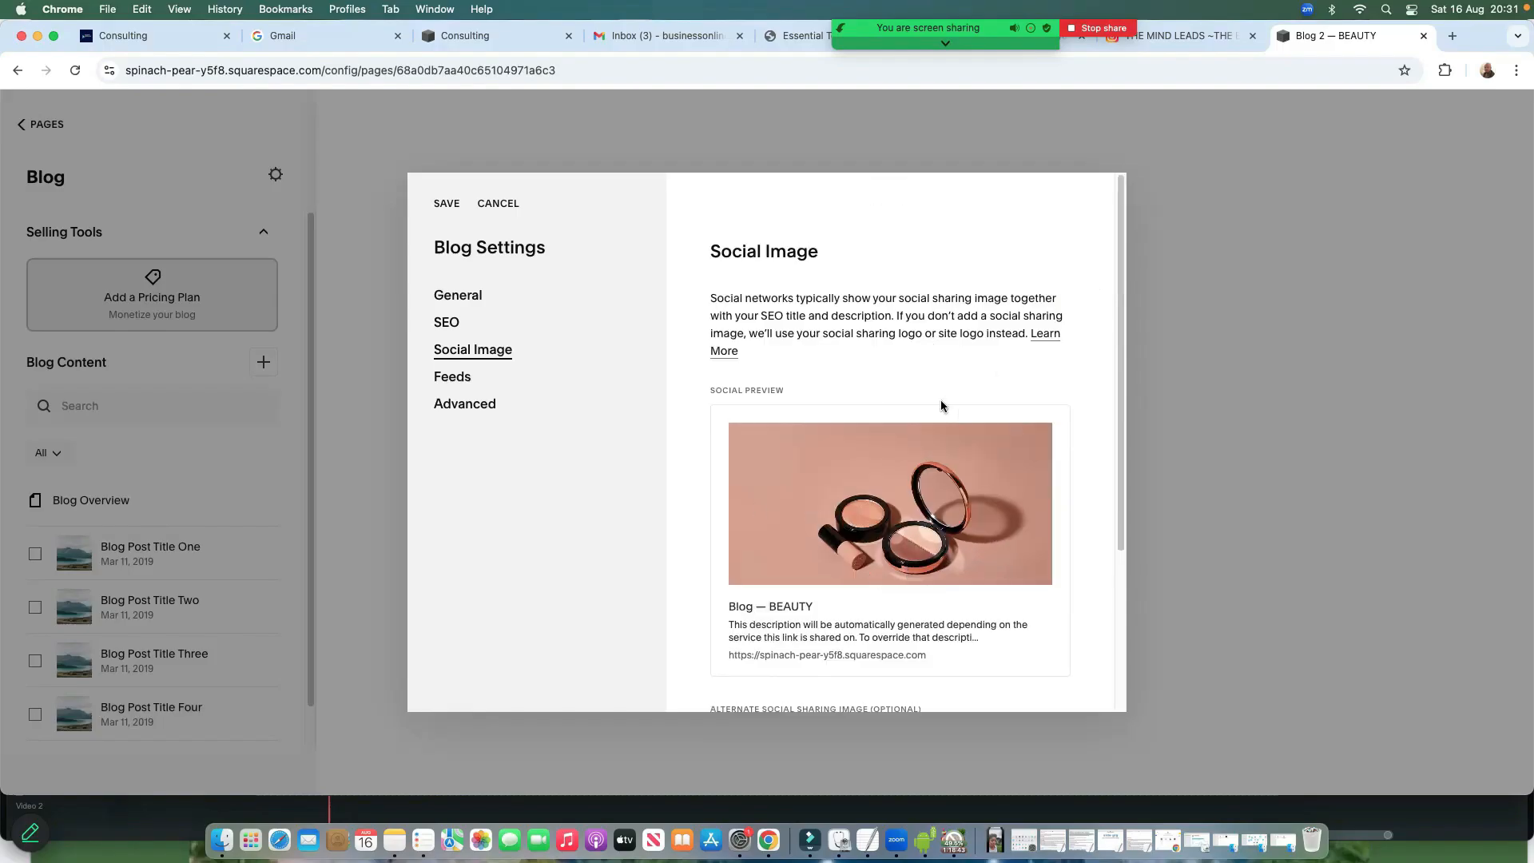
pyautogui.scroll(-2, 942, 547)
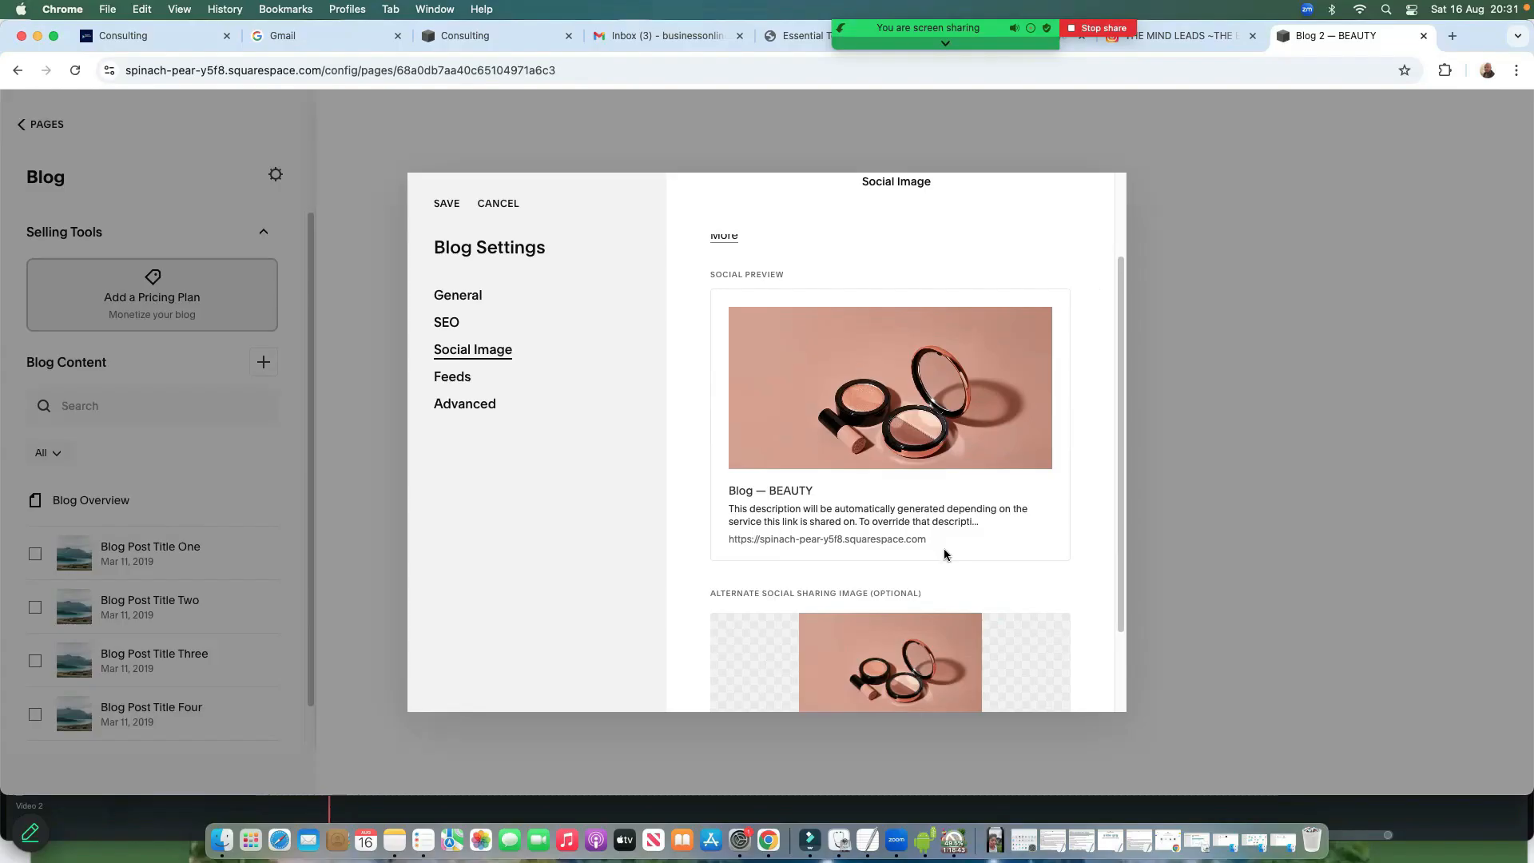
pyautogui.scroll(2, 947, 554)
# Examine the blog's Feeds settings and its advanced options for categories, tags and page header code injection
pyautogui.click(452, 377)
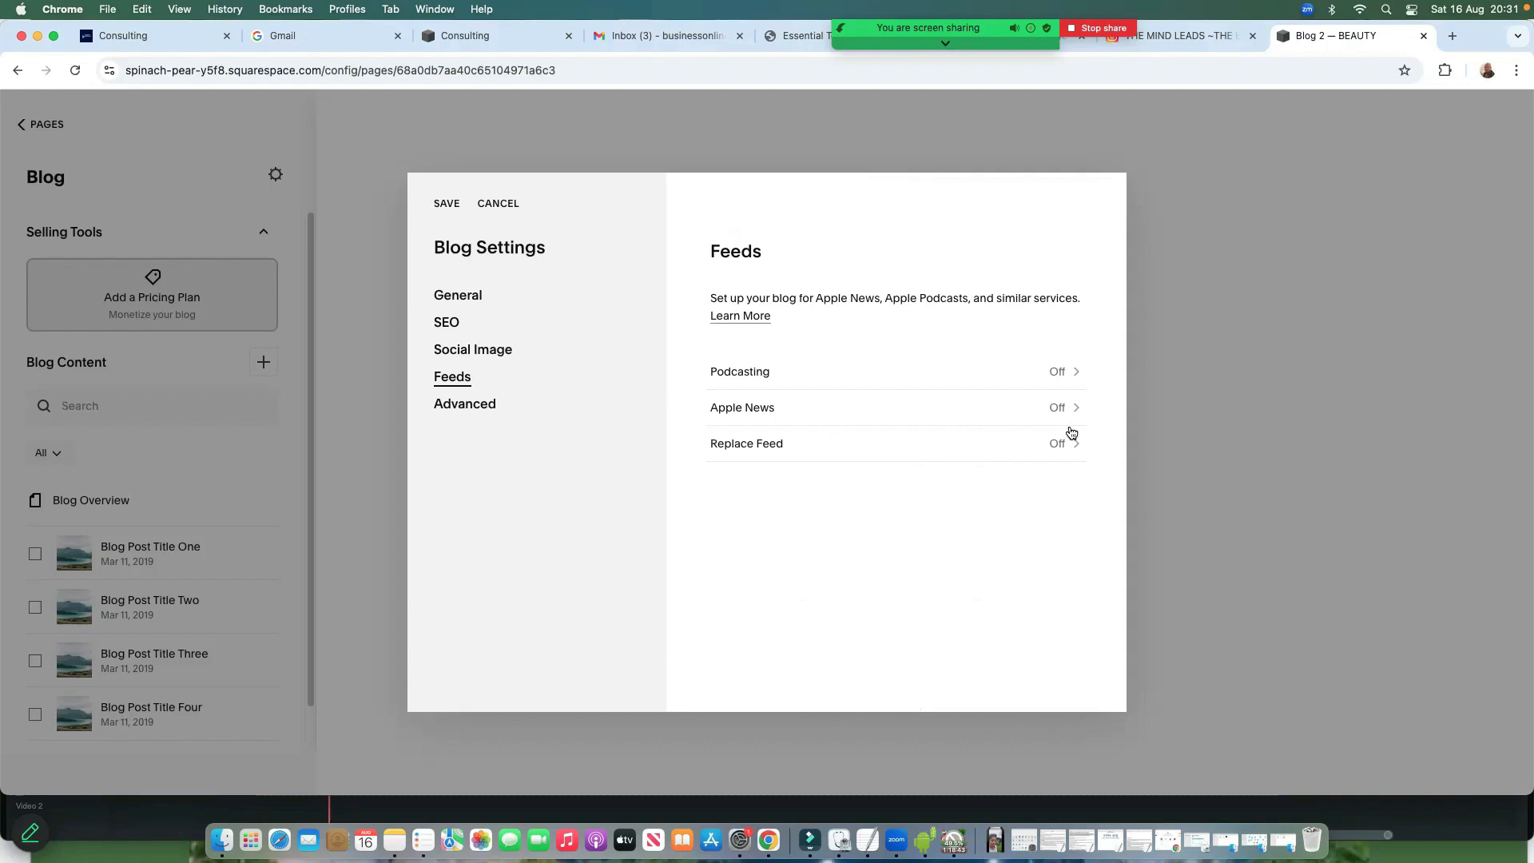
pyautogui.click(471, 409)
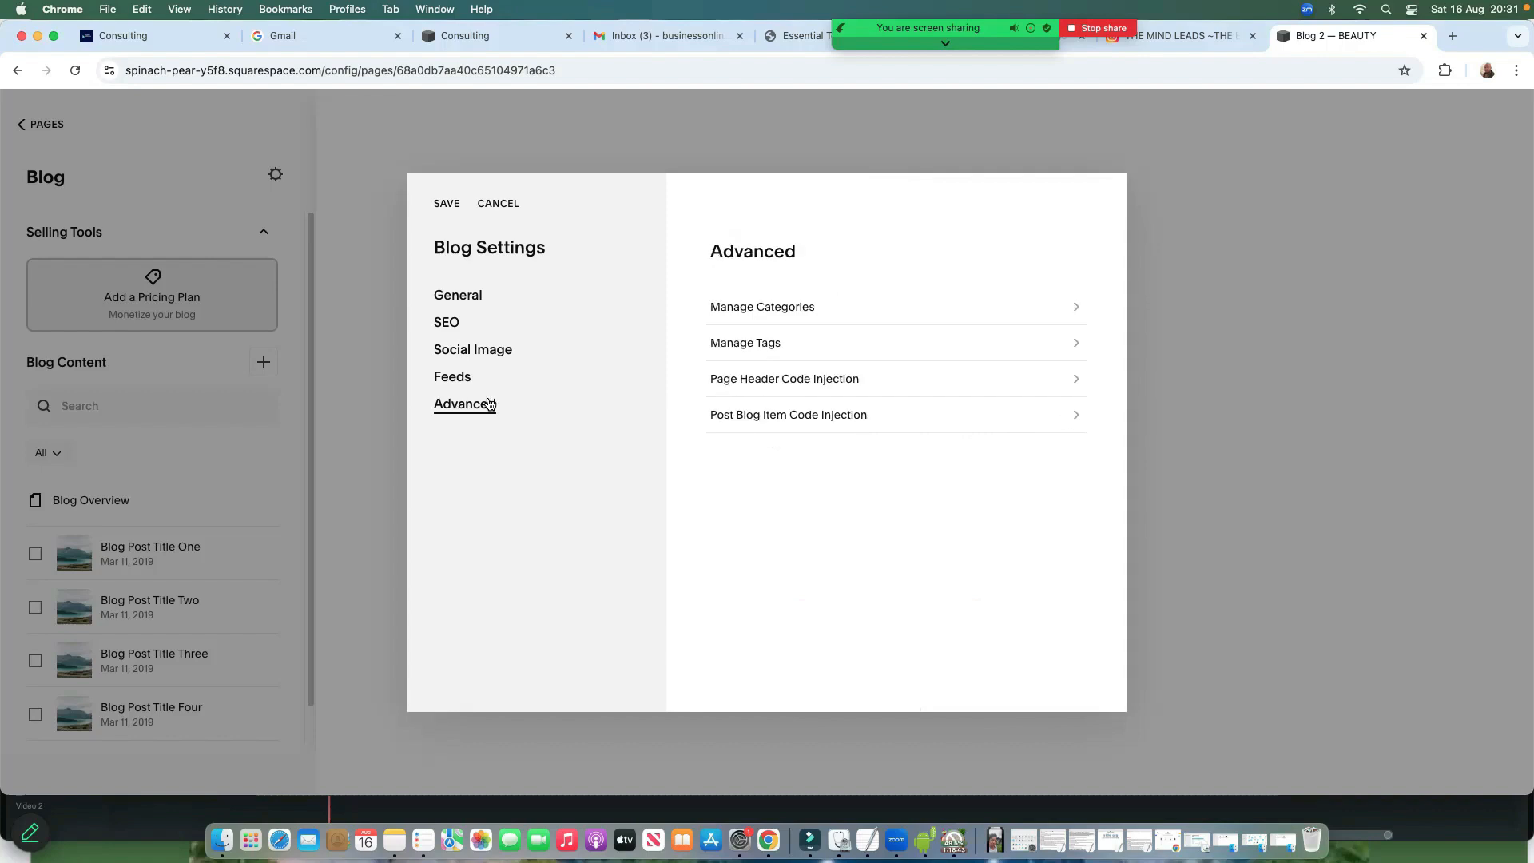
pyautogui.click(1064, 311)
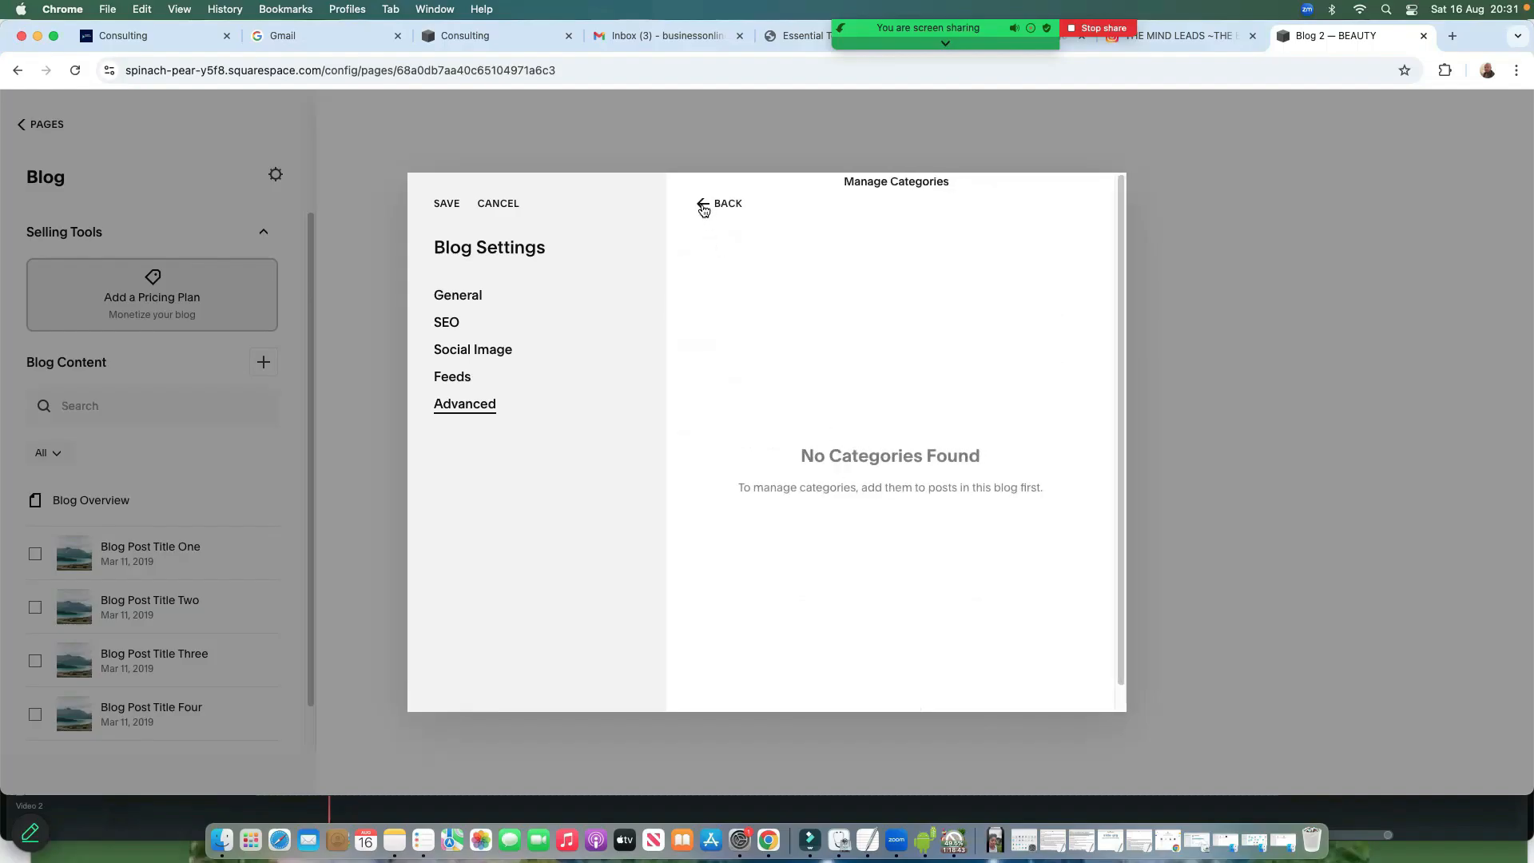
pyautogui.click(703, 204)
pyautogui.click(1044, 310)
pyautogui.click(703, 204)
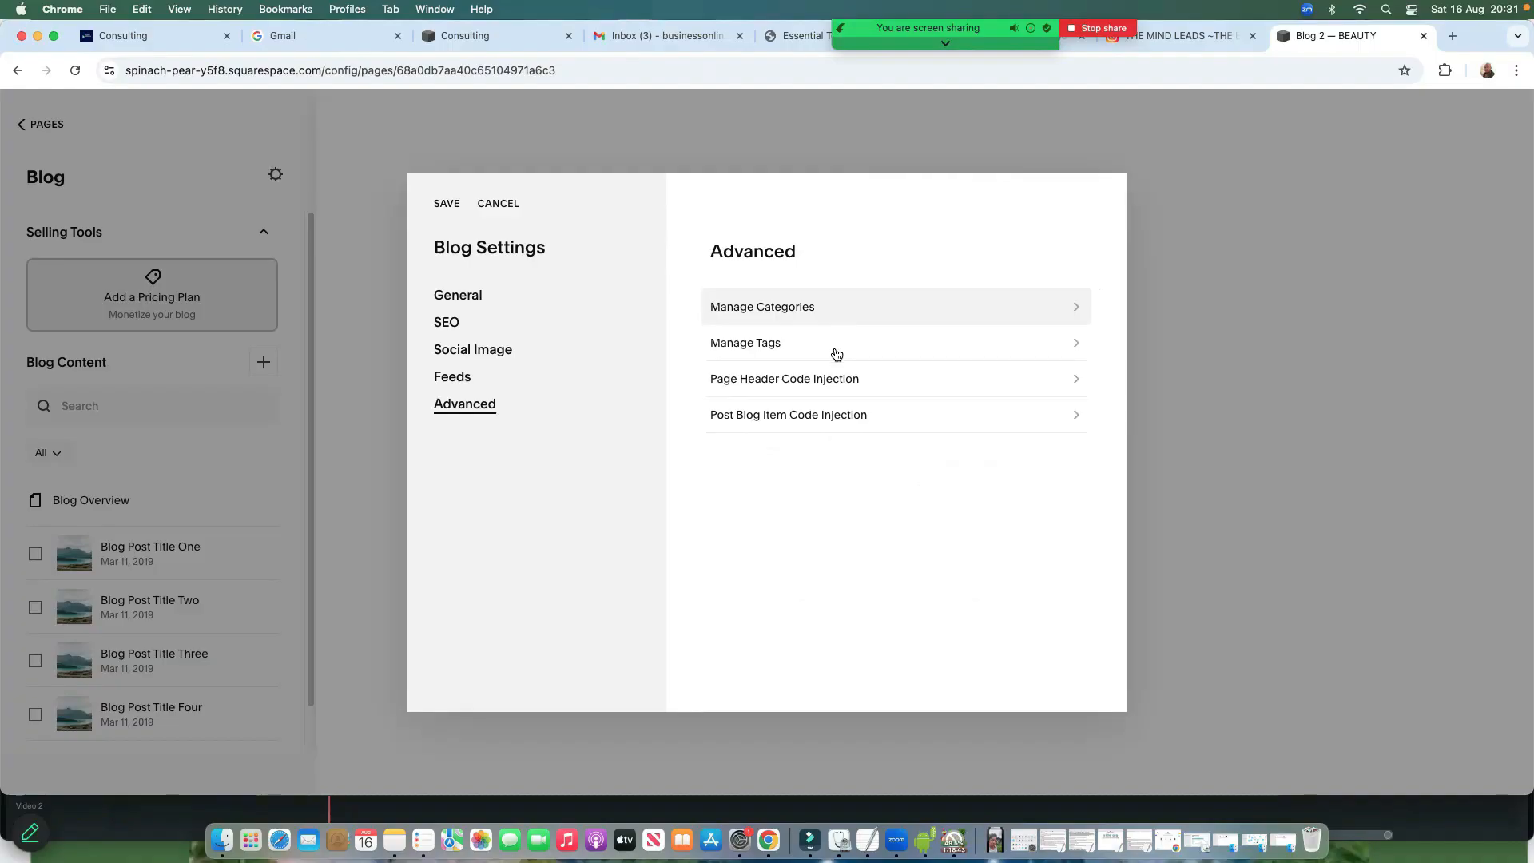
pyautogui.click(835, 351)
pyautogui.click(708, 202)
pyautogui.click(1067, 384)
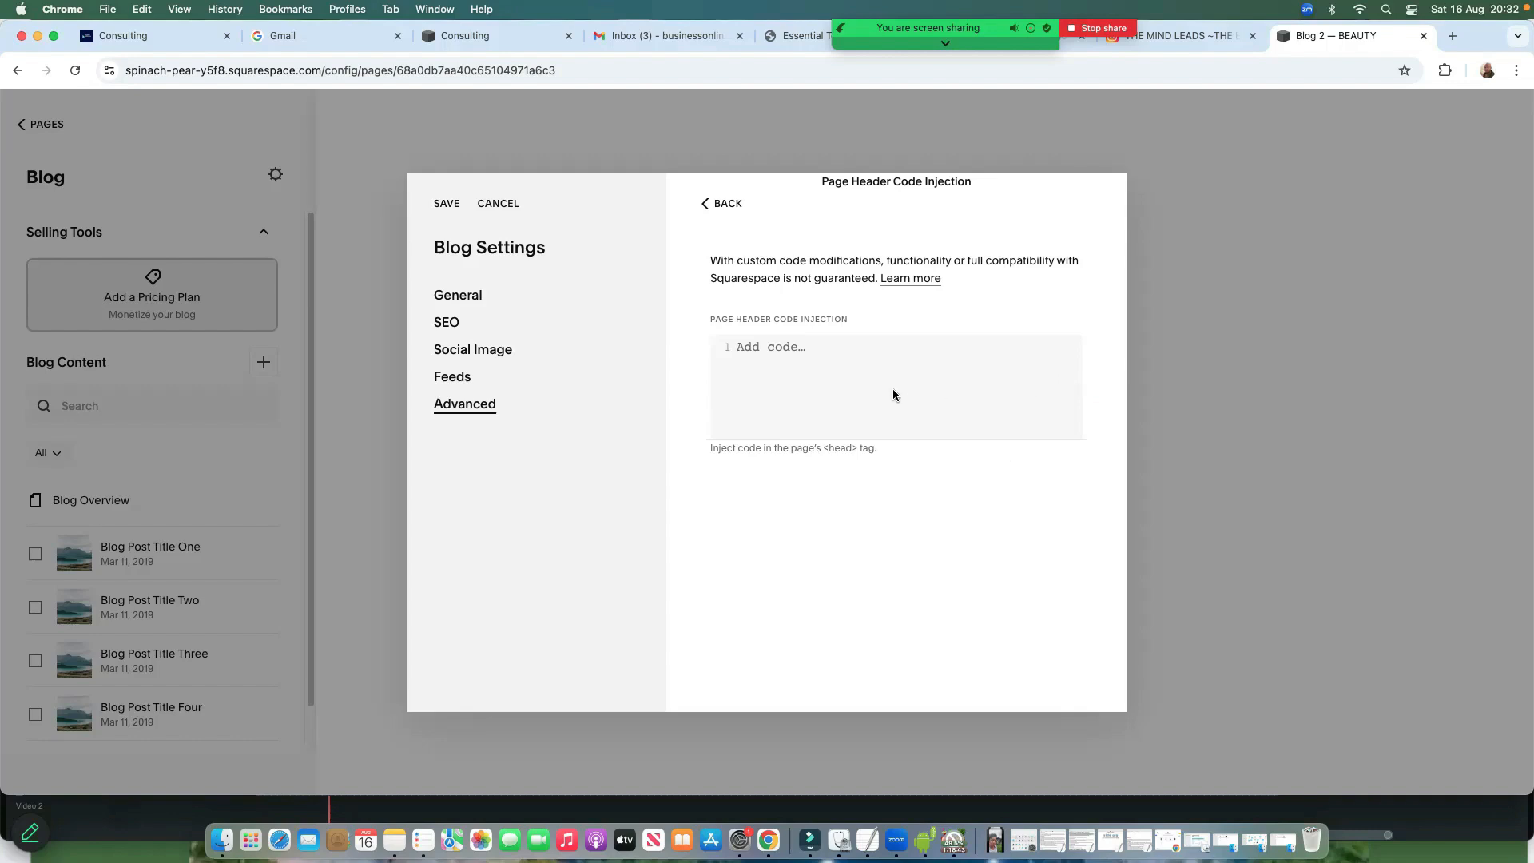
pyautogui.click(703, 204)
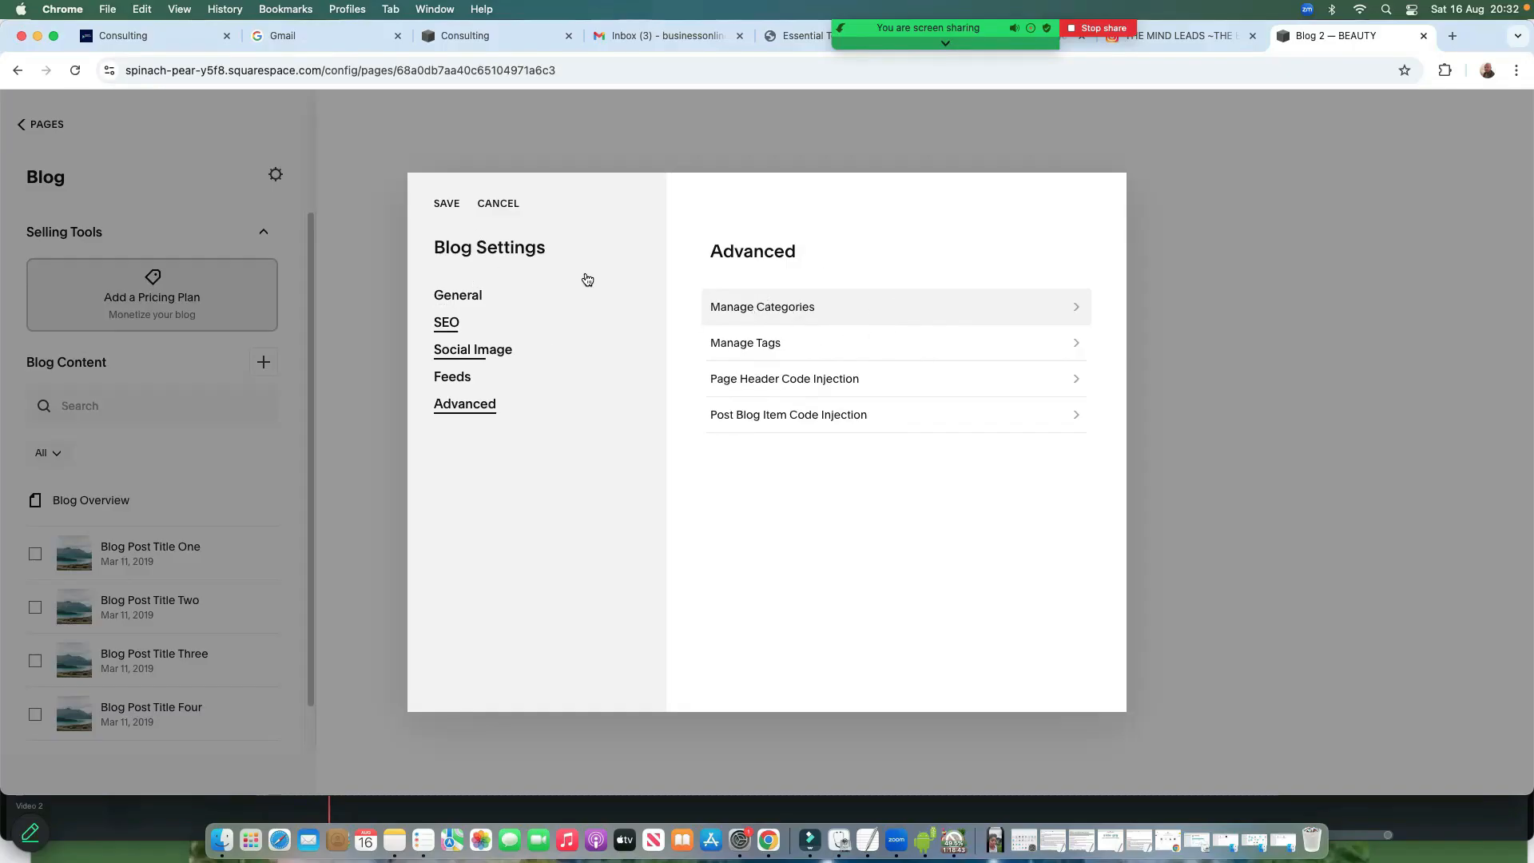
# Save the blog settings and open the settings of the post Blog Post Title One
pyautogui.click(449, 207)
pyautogui.click(450, 205)
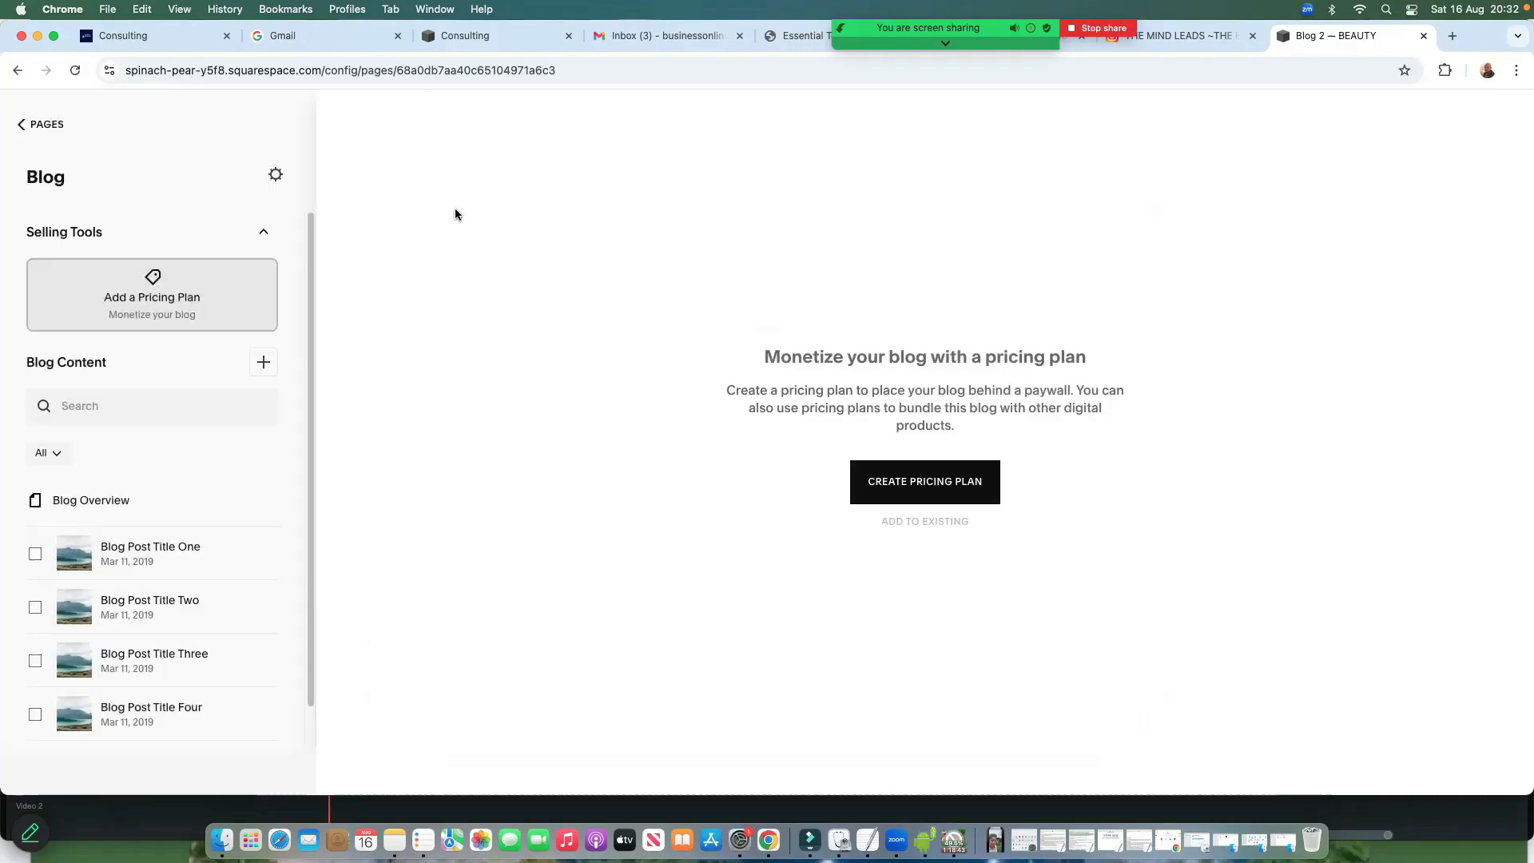
pyautogui.click(164, 555)
pyautogui.click(268, 554)
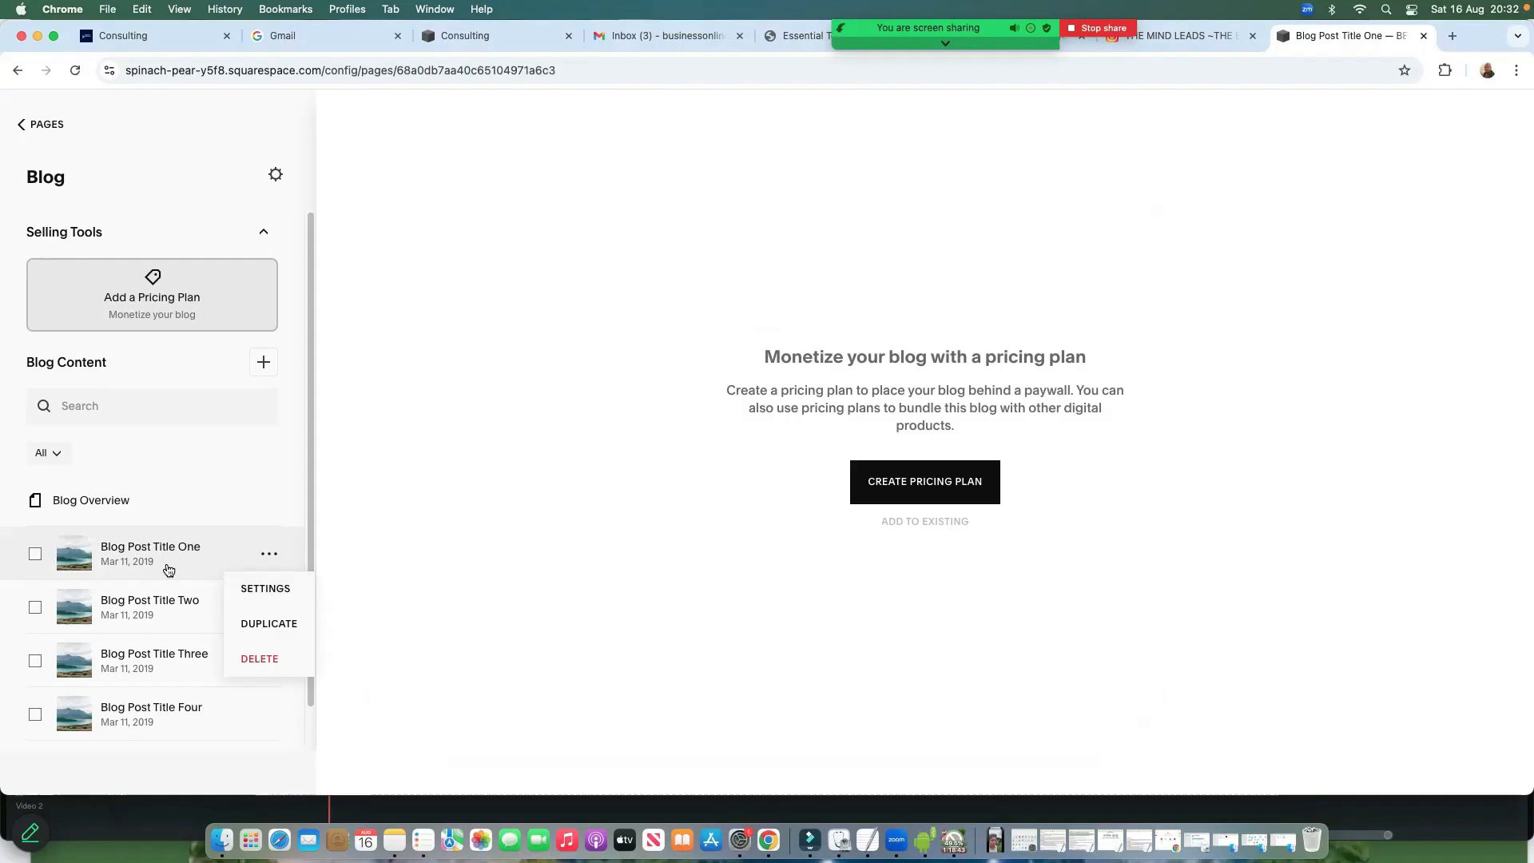
pyautogui.click(267, 587)
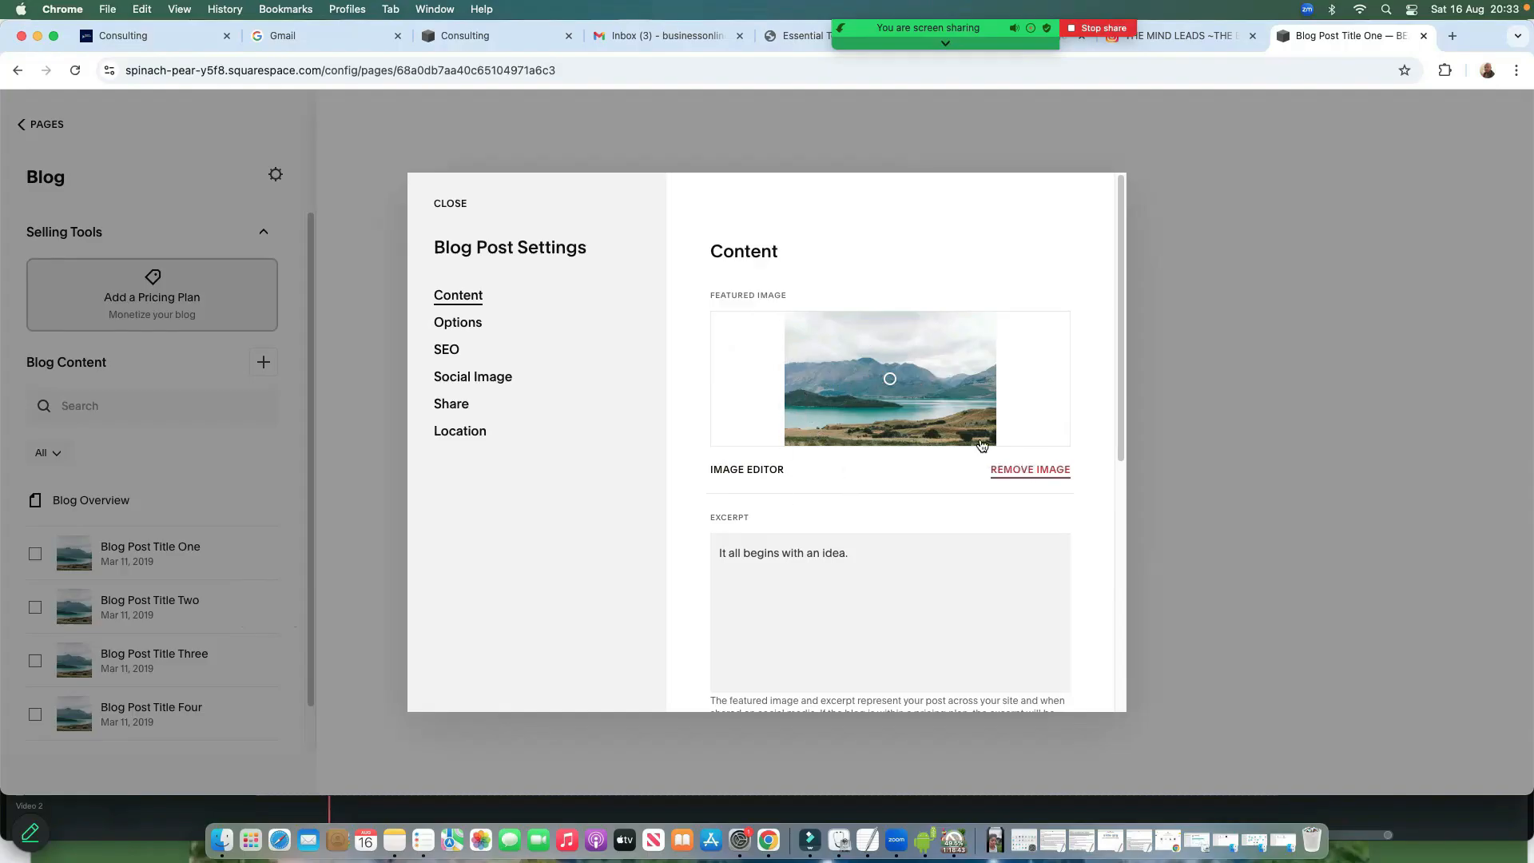
# Examine the post's content settings from featured image down to Source URL, plus its tag and category options
pyautogui.scroll(-2, 966, 423)
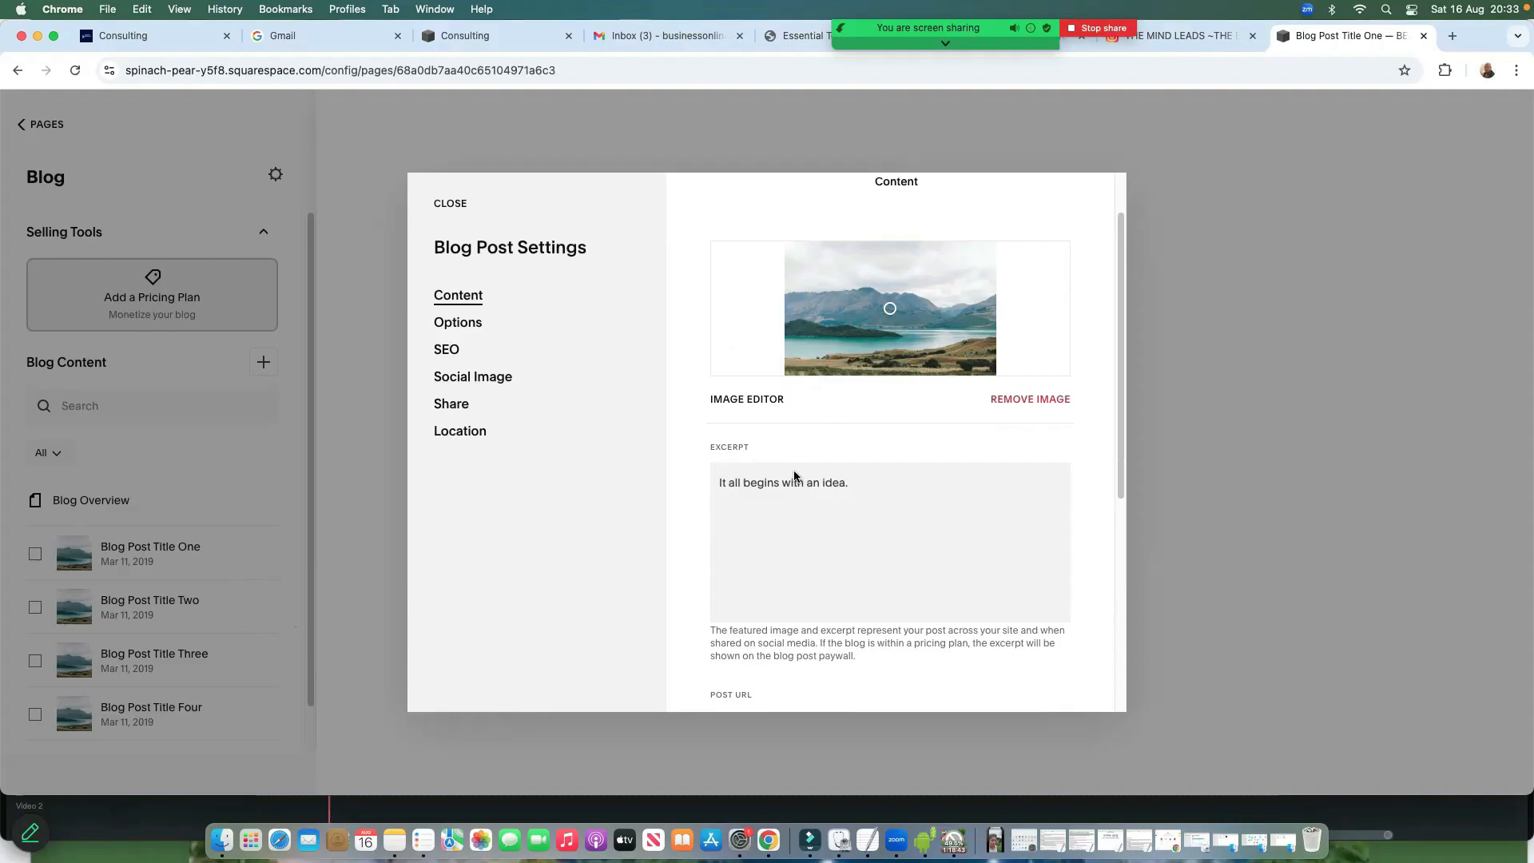
pyautogui.scroll(-4, 799, 531)
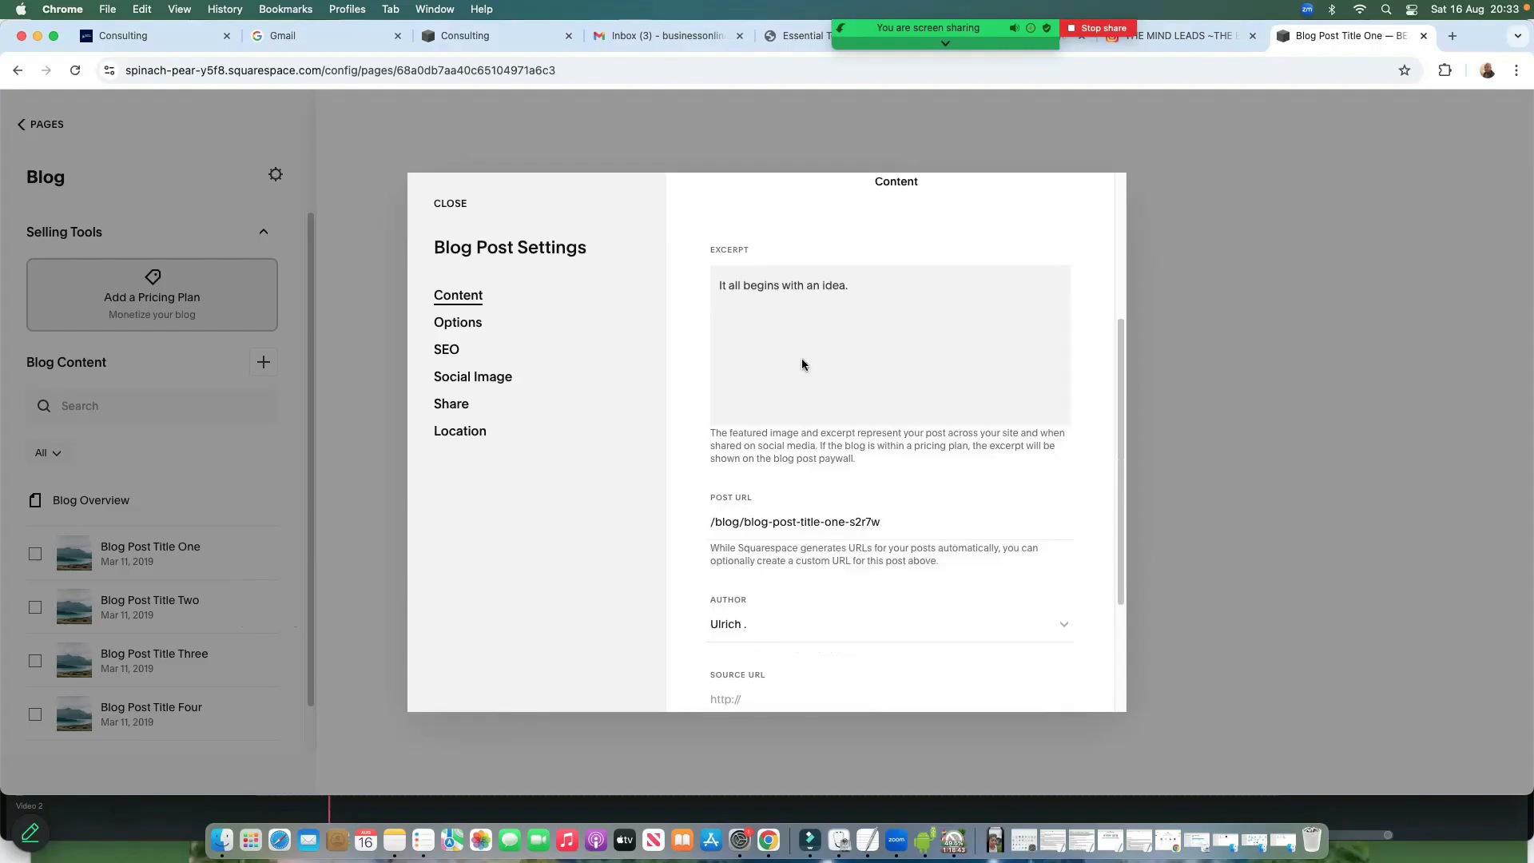
pyautogui.scroll(-2, 896, 524)
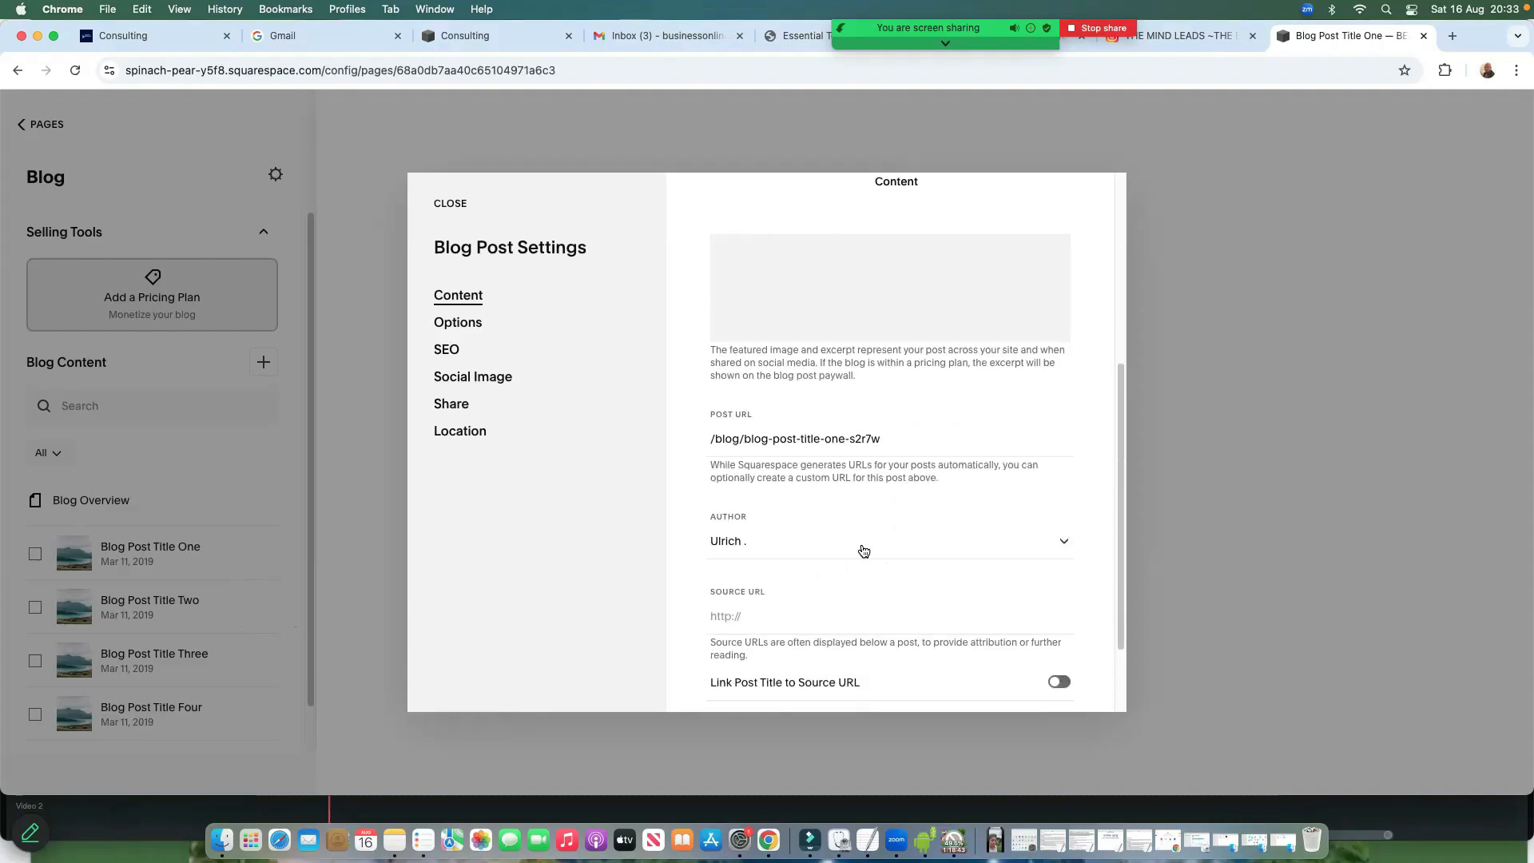
pyautogui.scroll(-3, 870, 619)
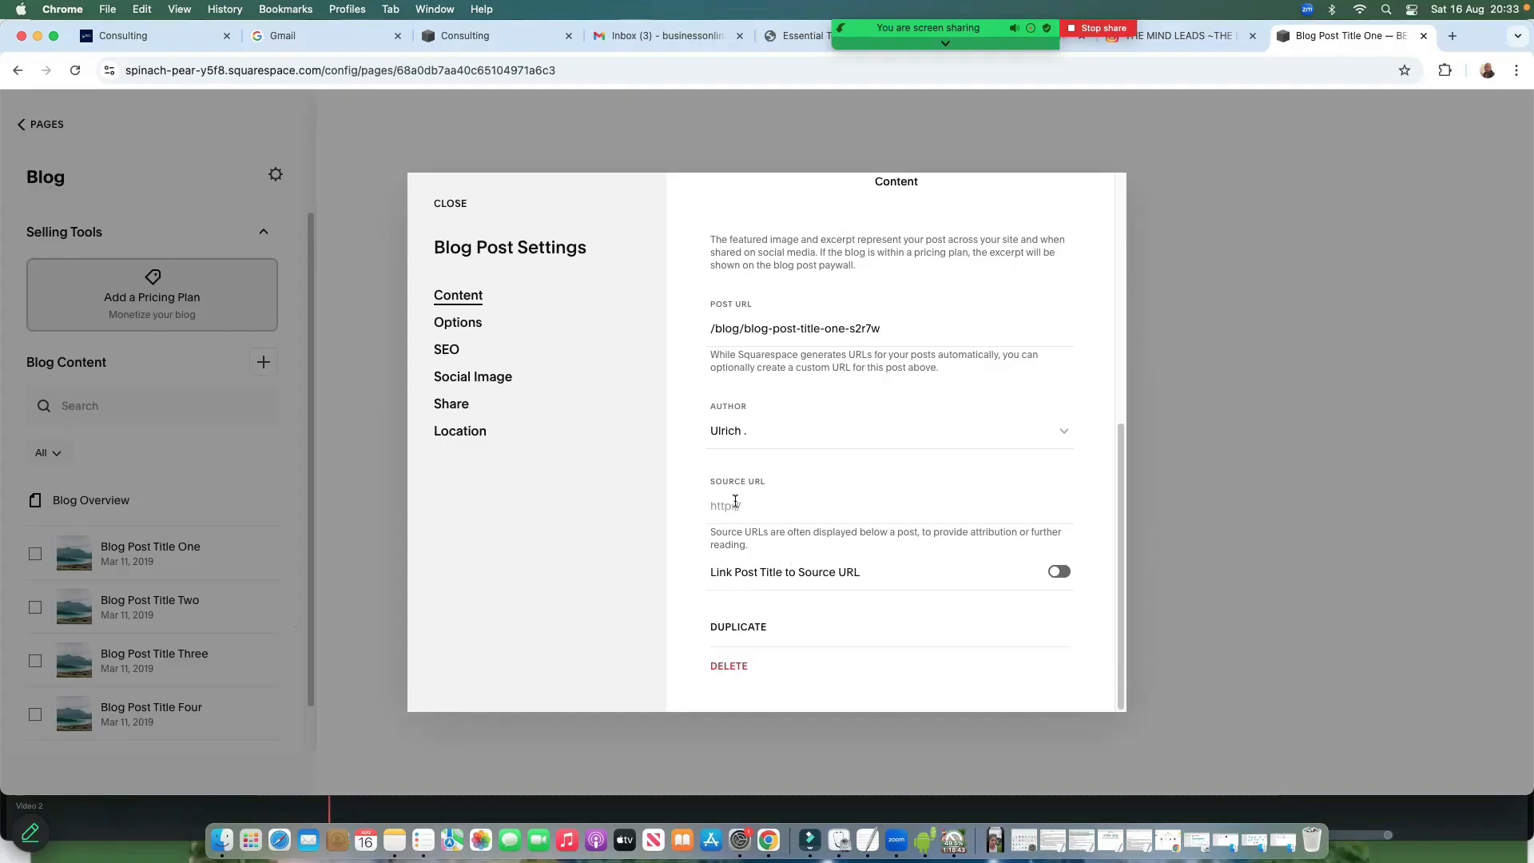
pyautogui.click(760, 515)
pyautogui.scroll(10, 1021, 605)
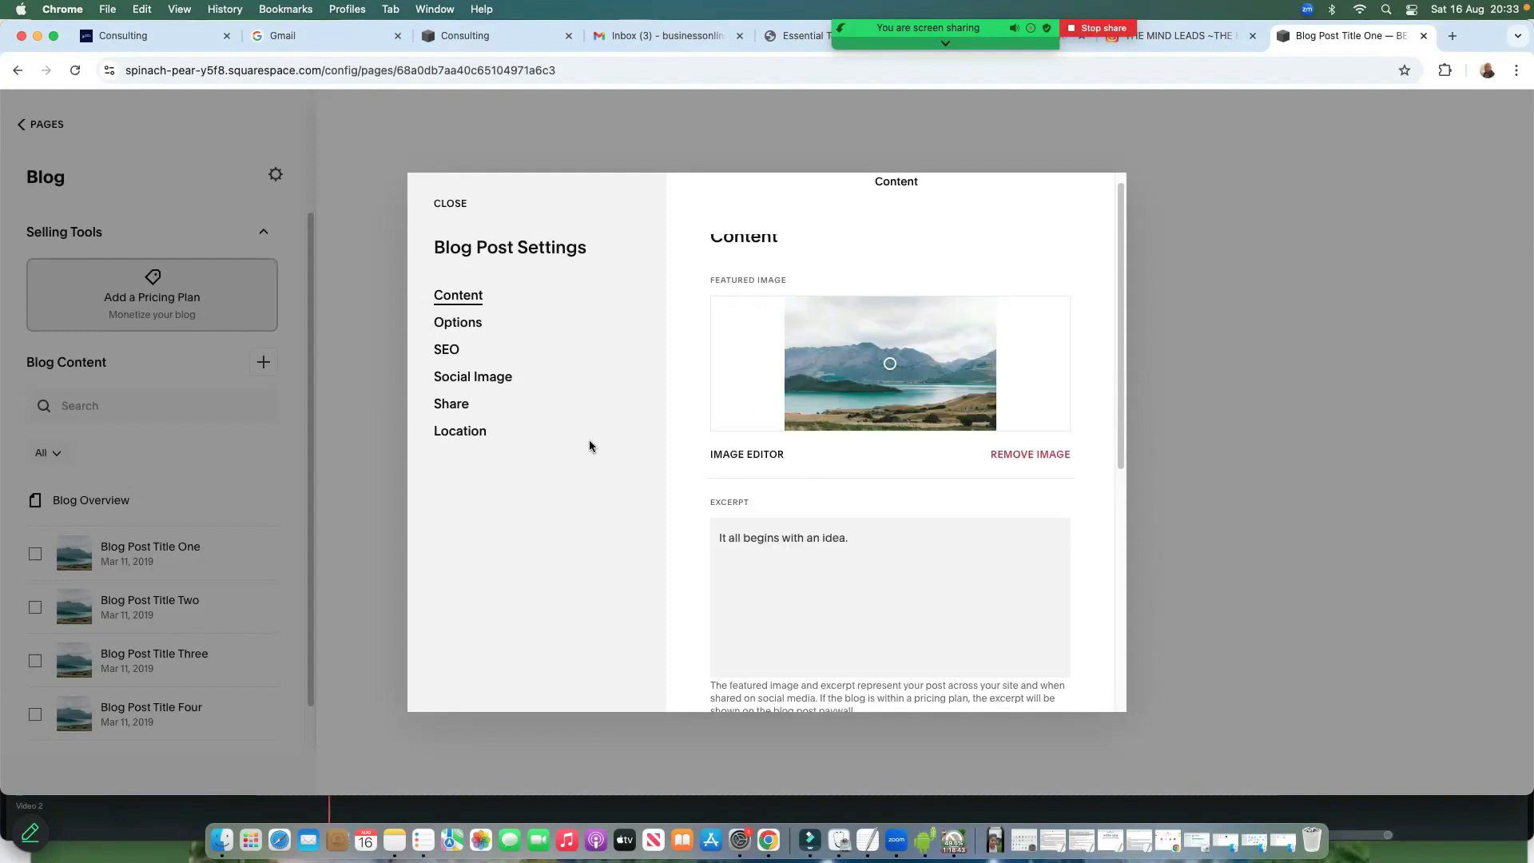
pyautogui.click(470, 329)
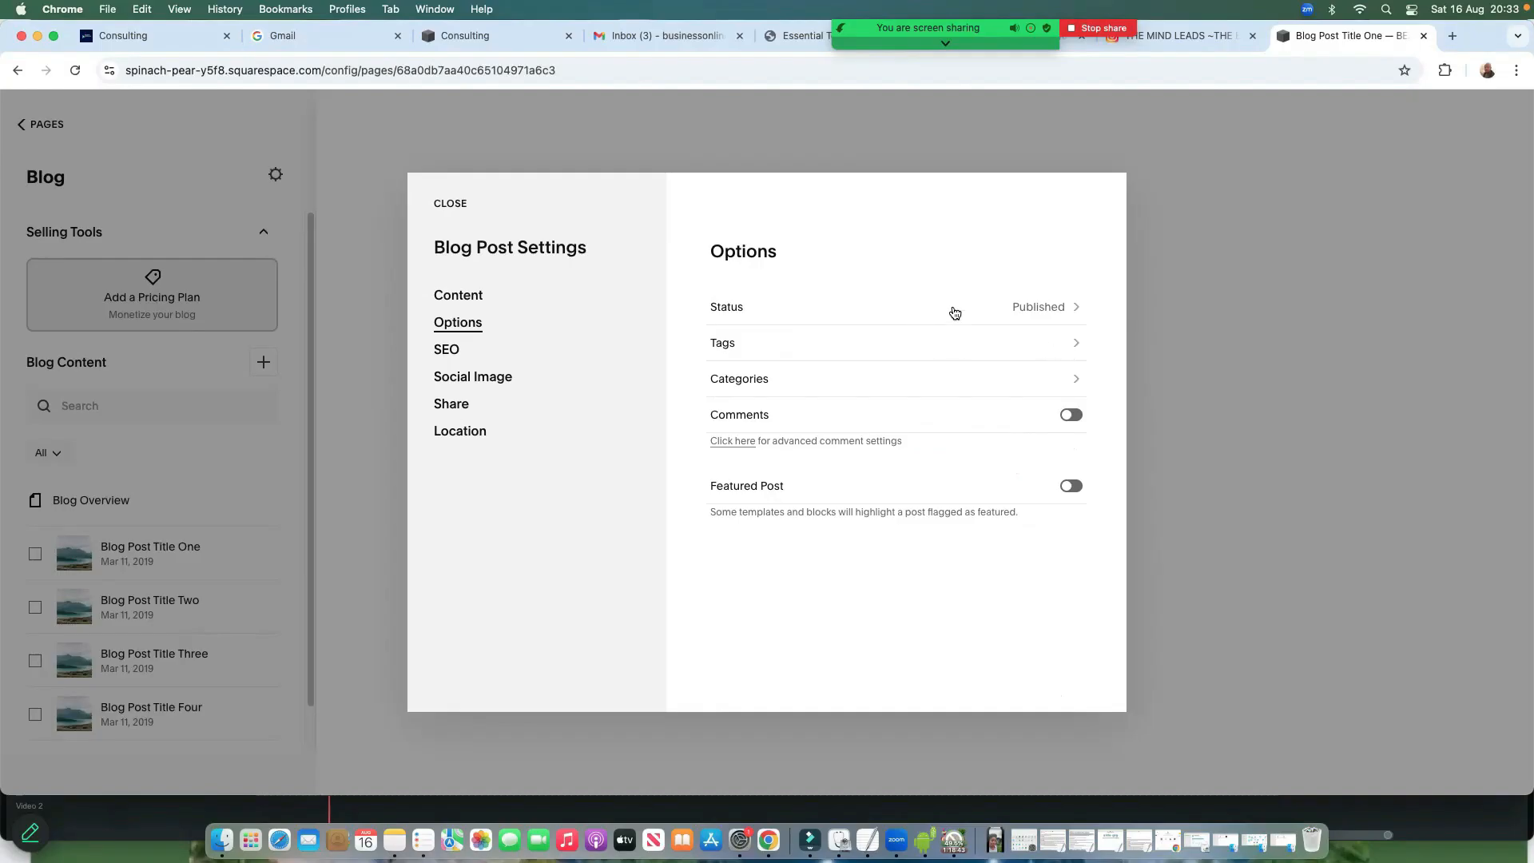
pyautogui.click(1059, 345)
pyautogui.click(717, 206)
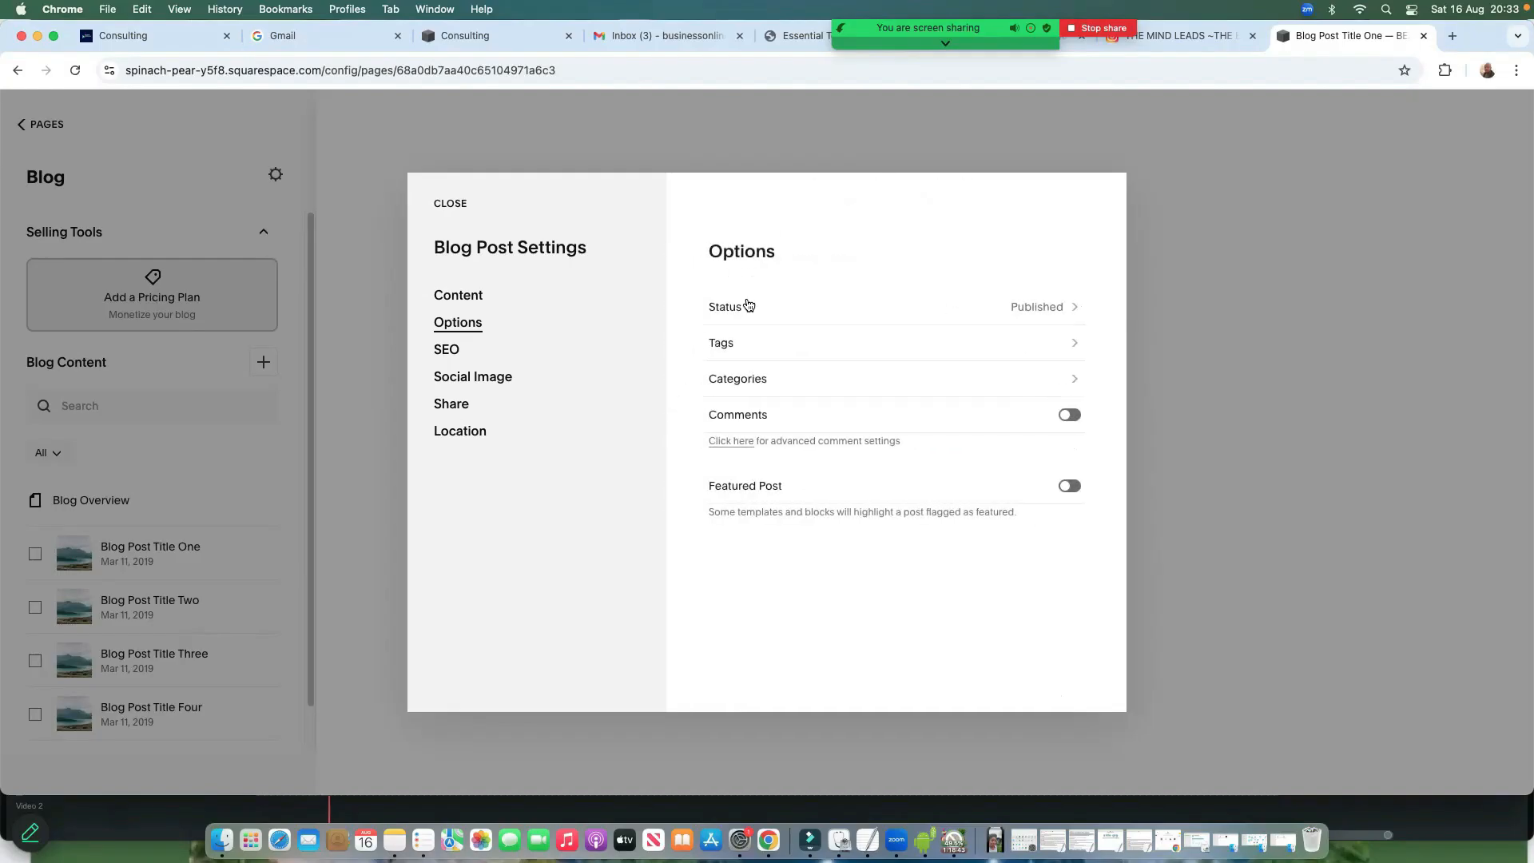
pyautogui.click(855, 384)
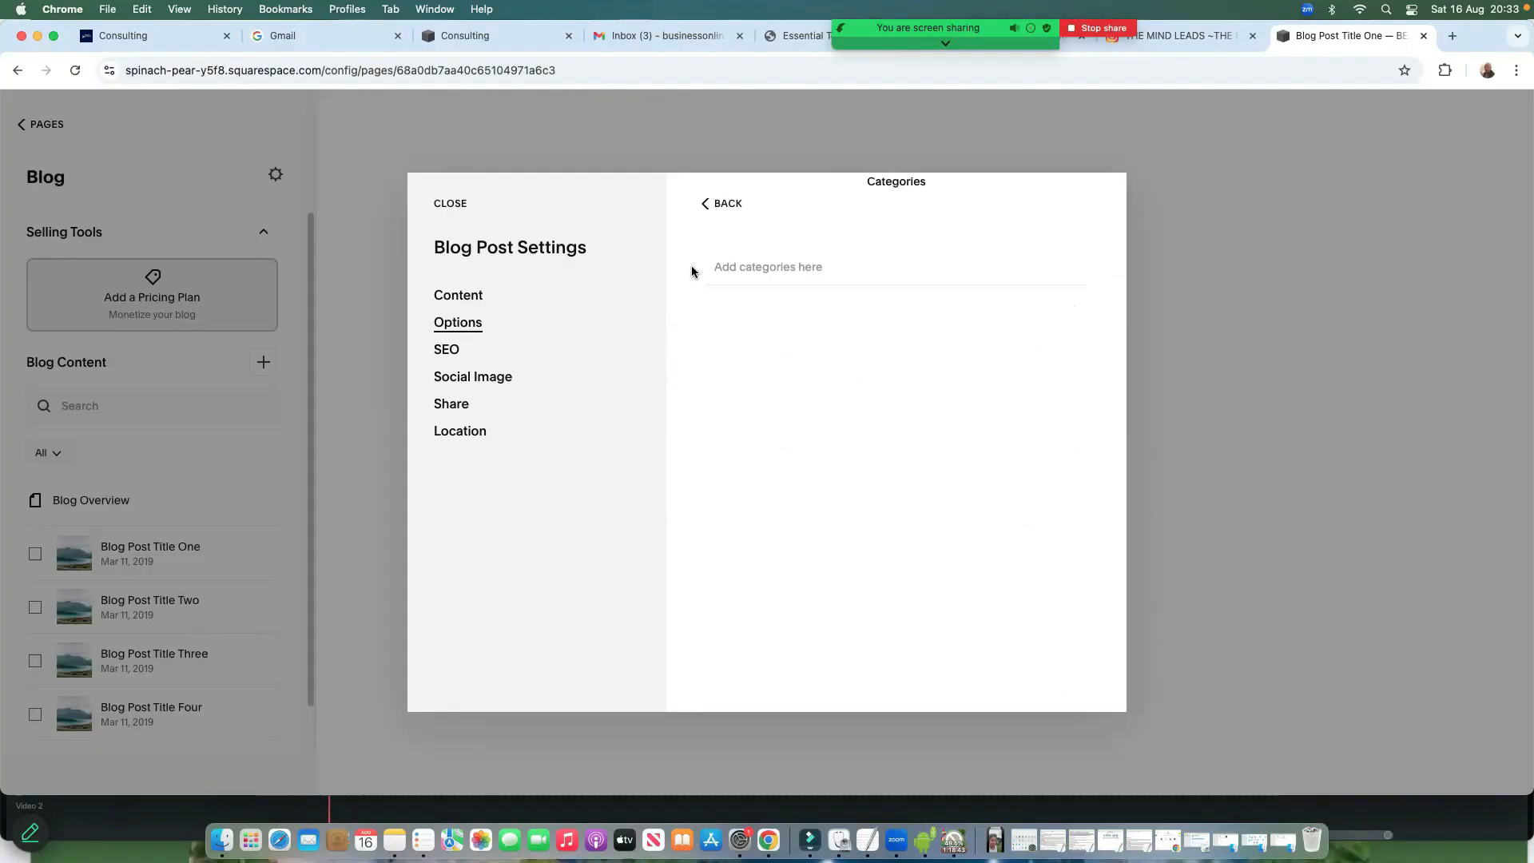
pyautogui.click(704, 202)
# Add the tags squarespace, content and template to Blog Post Title One
pyautogui.click(851, 352)
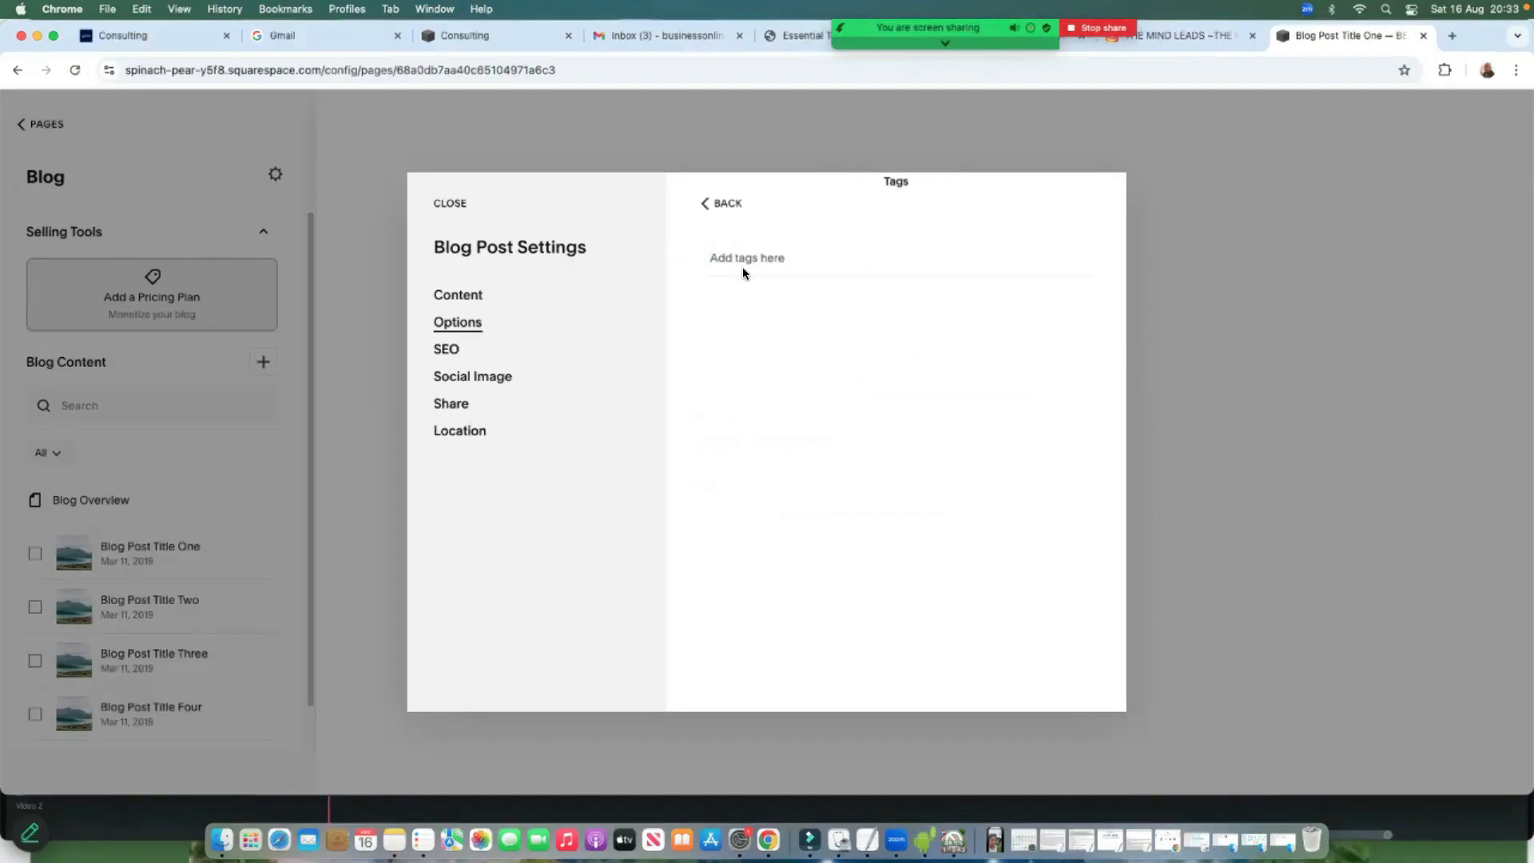
pyautogui.write('s')
pyautogui.write('quarespace content template')
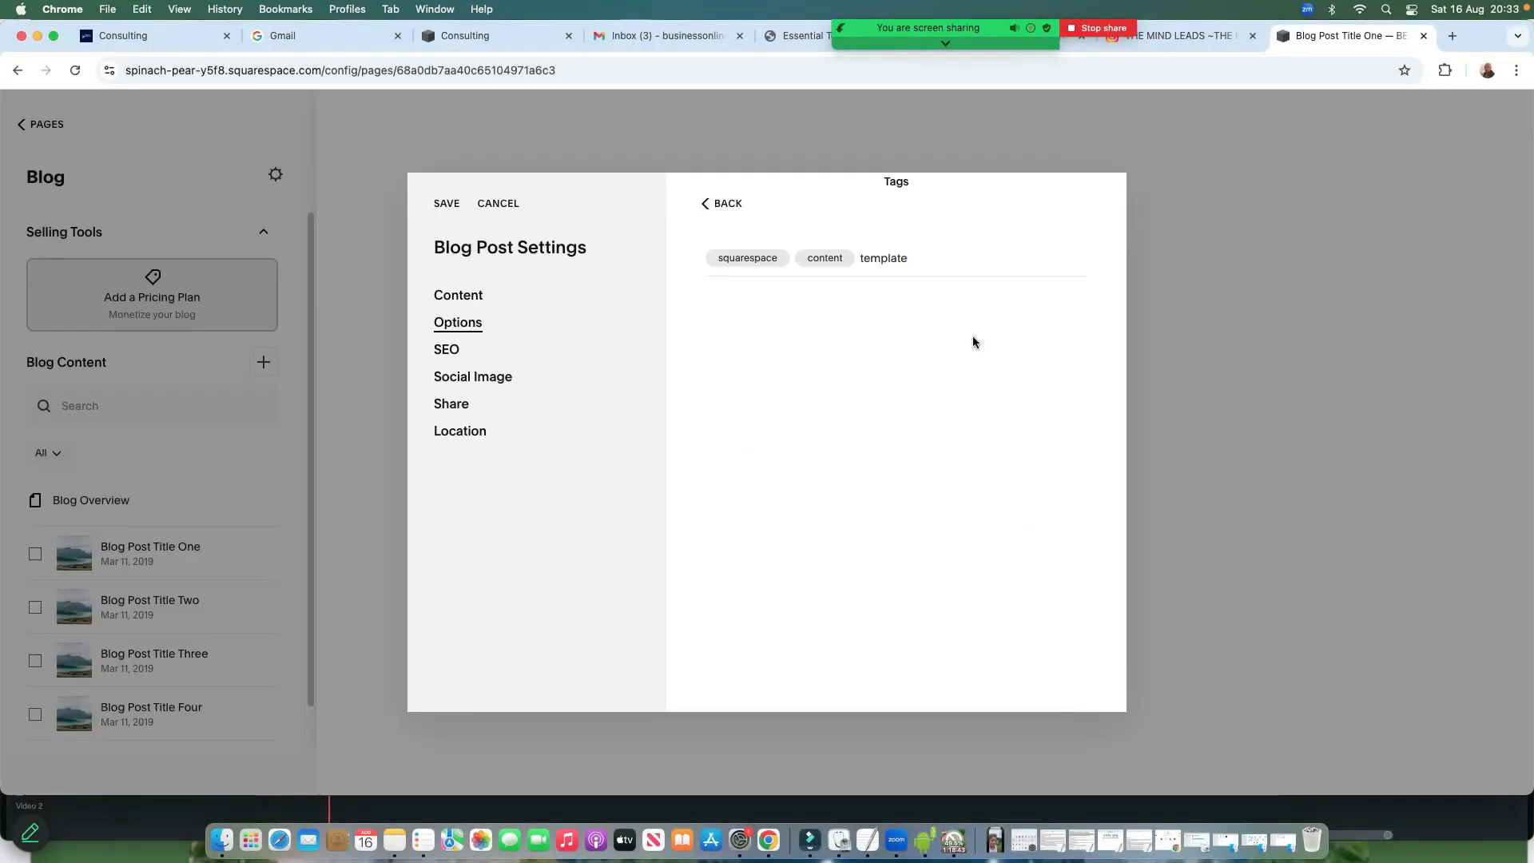
pyautogui.press('Return')
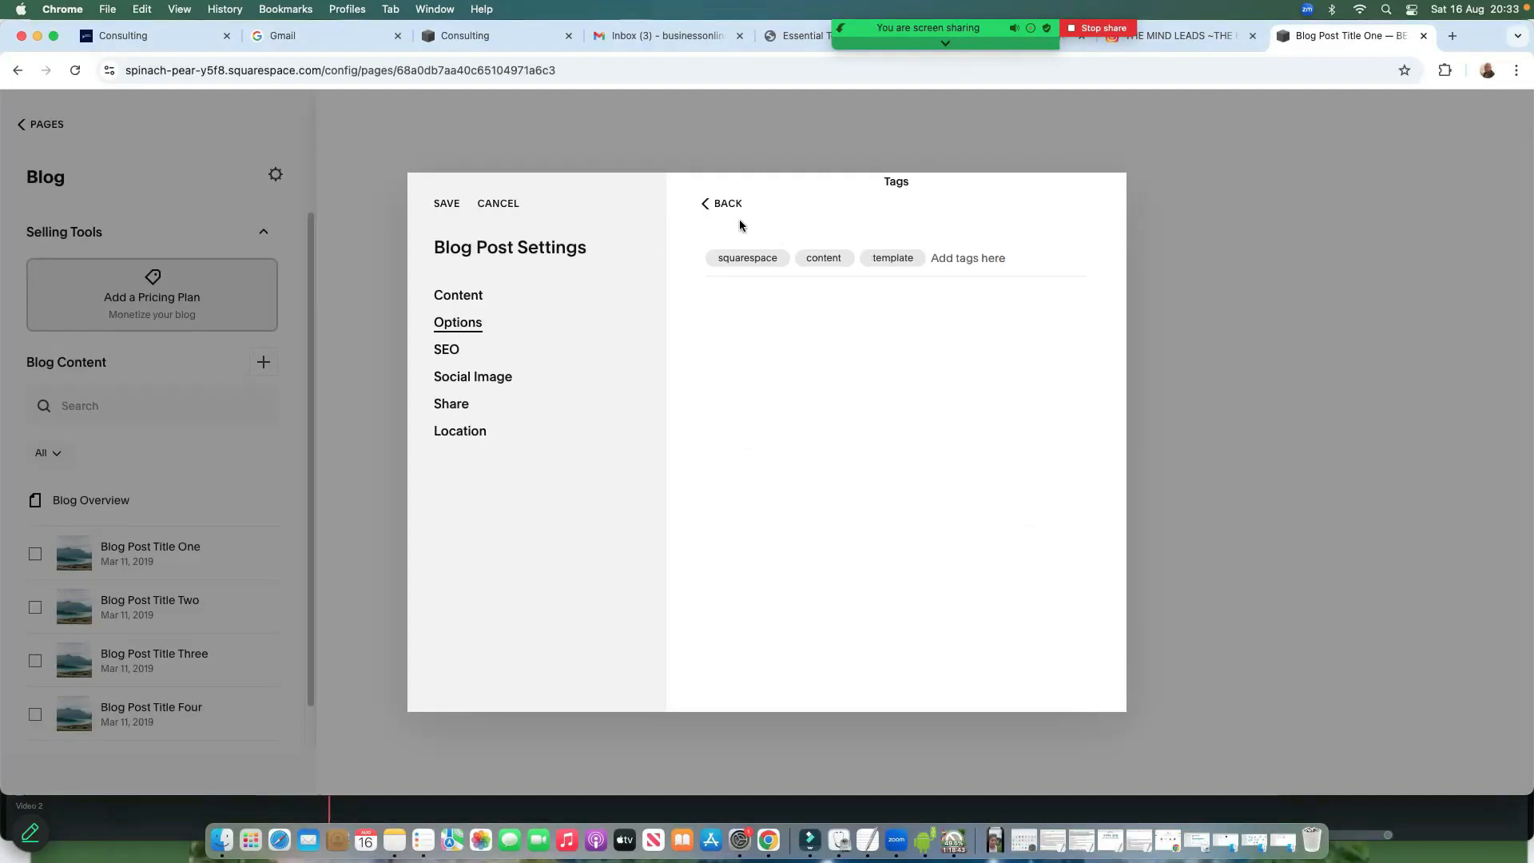
pyautogui.click(698, 204)
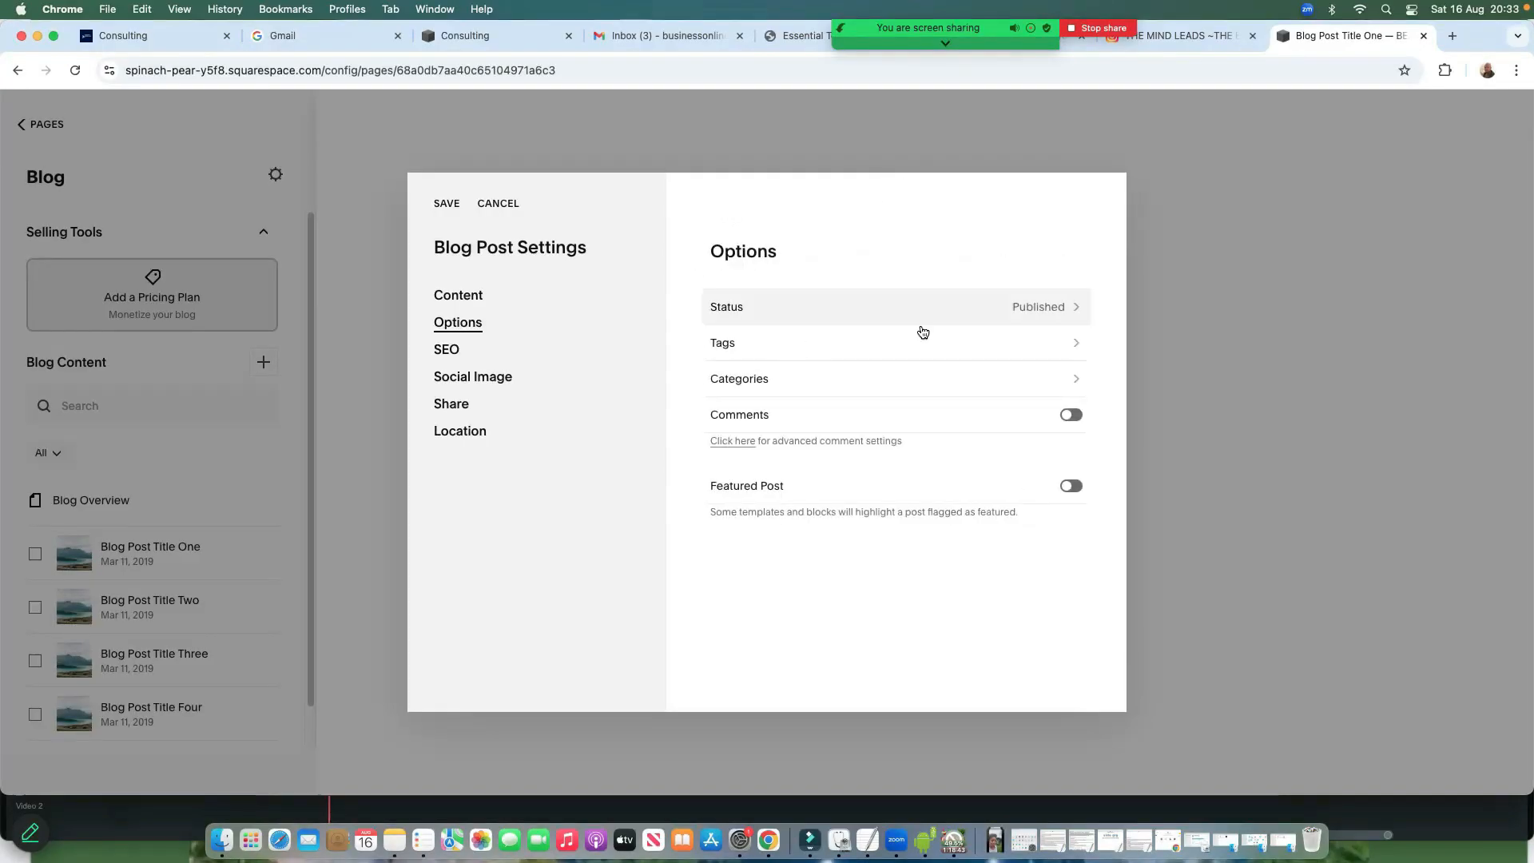
# Create the categories "blogpost Content" and "content" in the post's category options
pyautogui.click(828, 379)
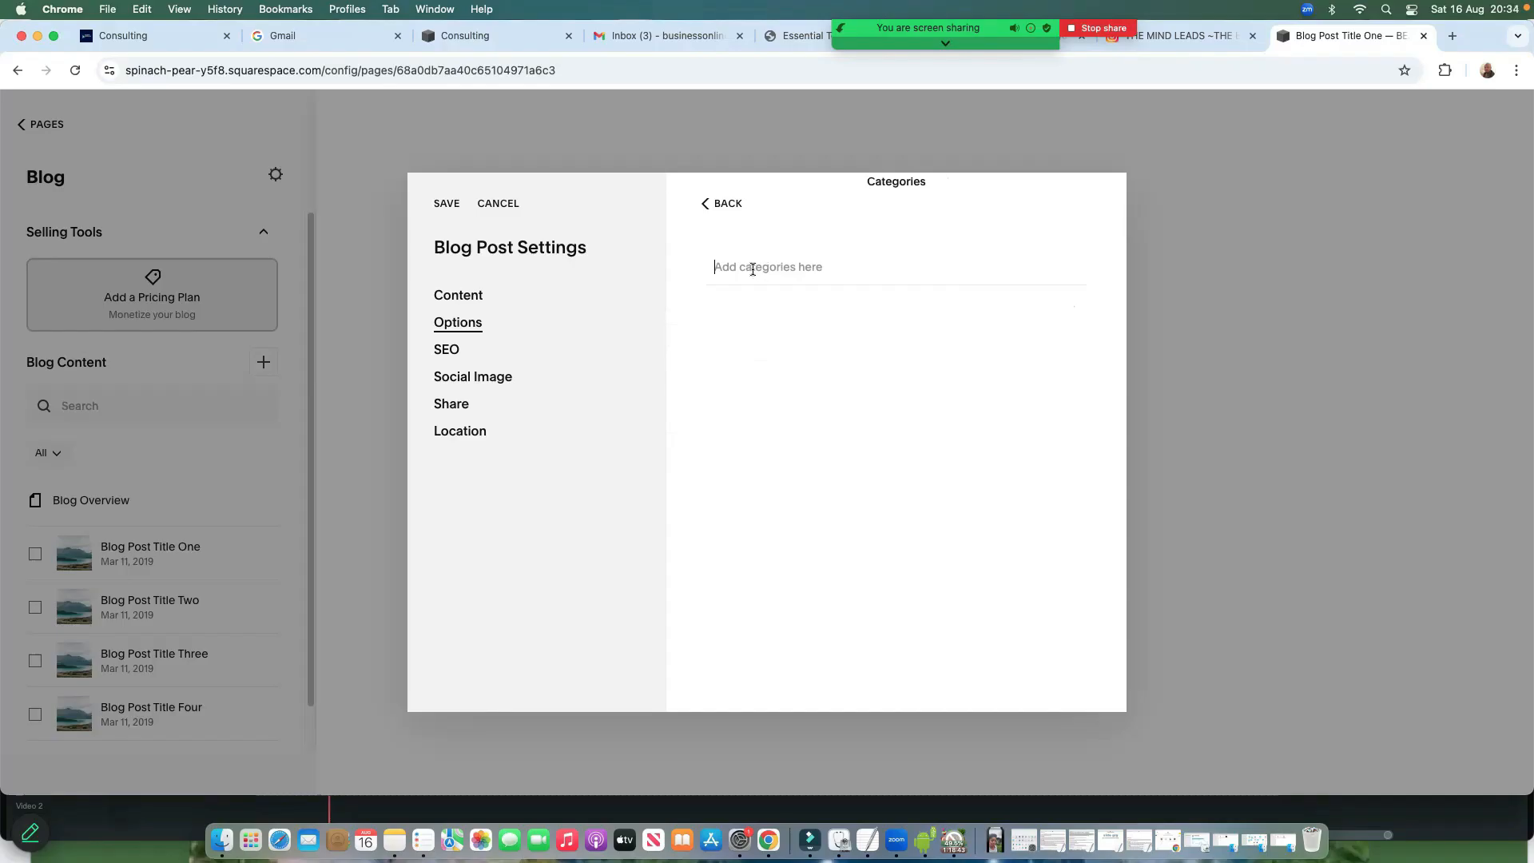
pyautogui.write('blogpost Content')
pyautogui.press('Return')
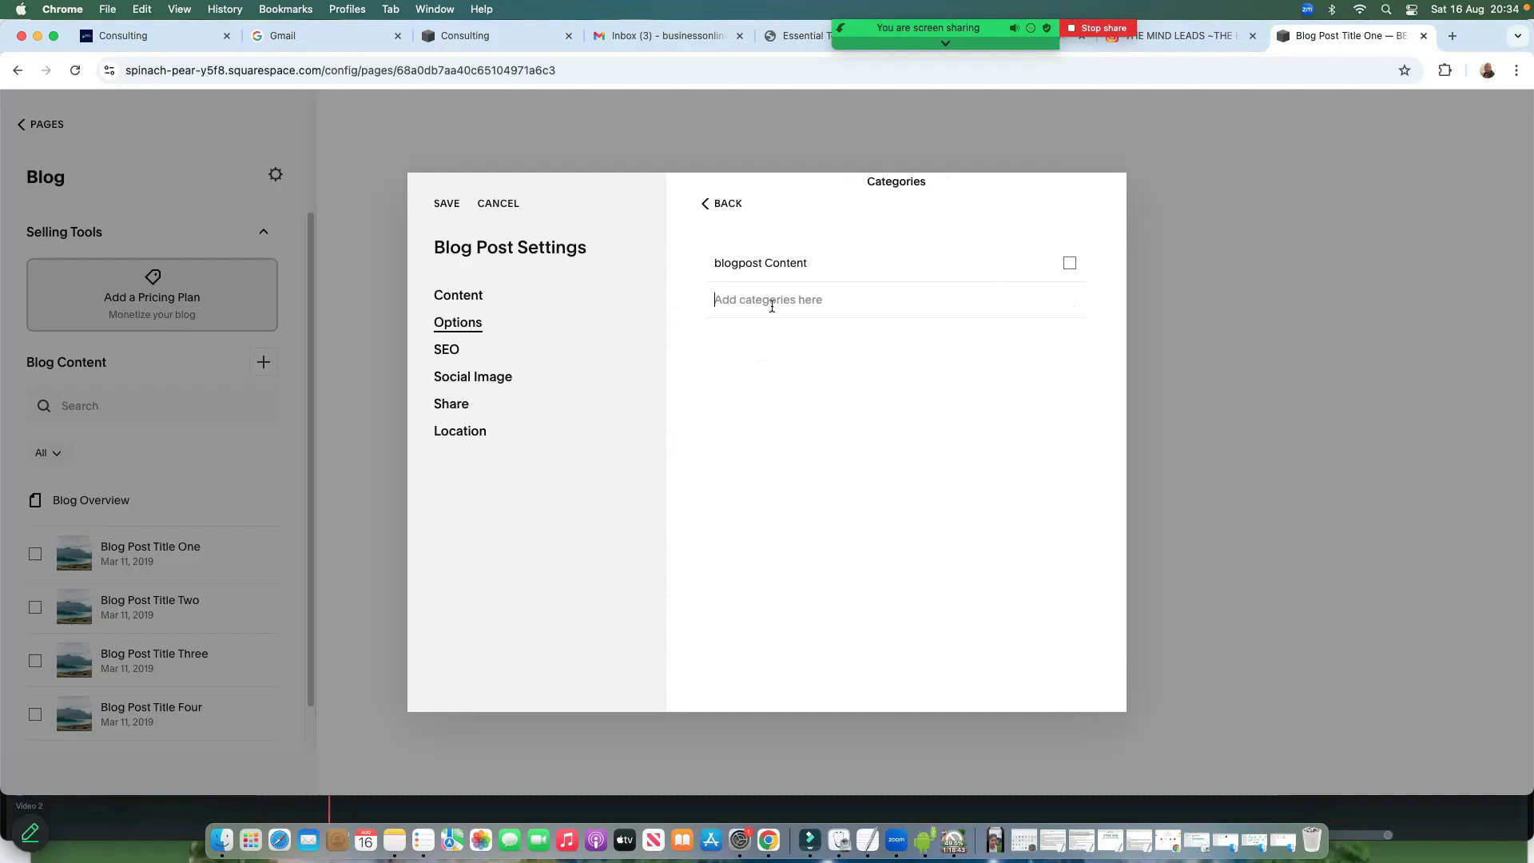
pyautogui.write('con')
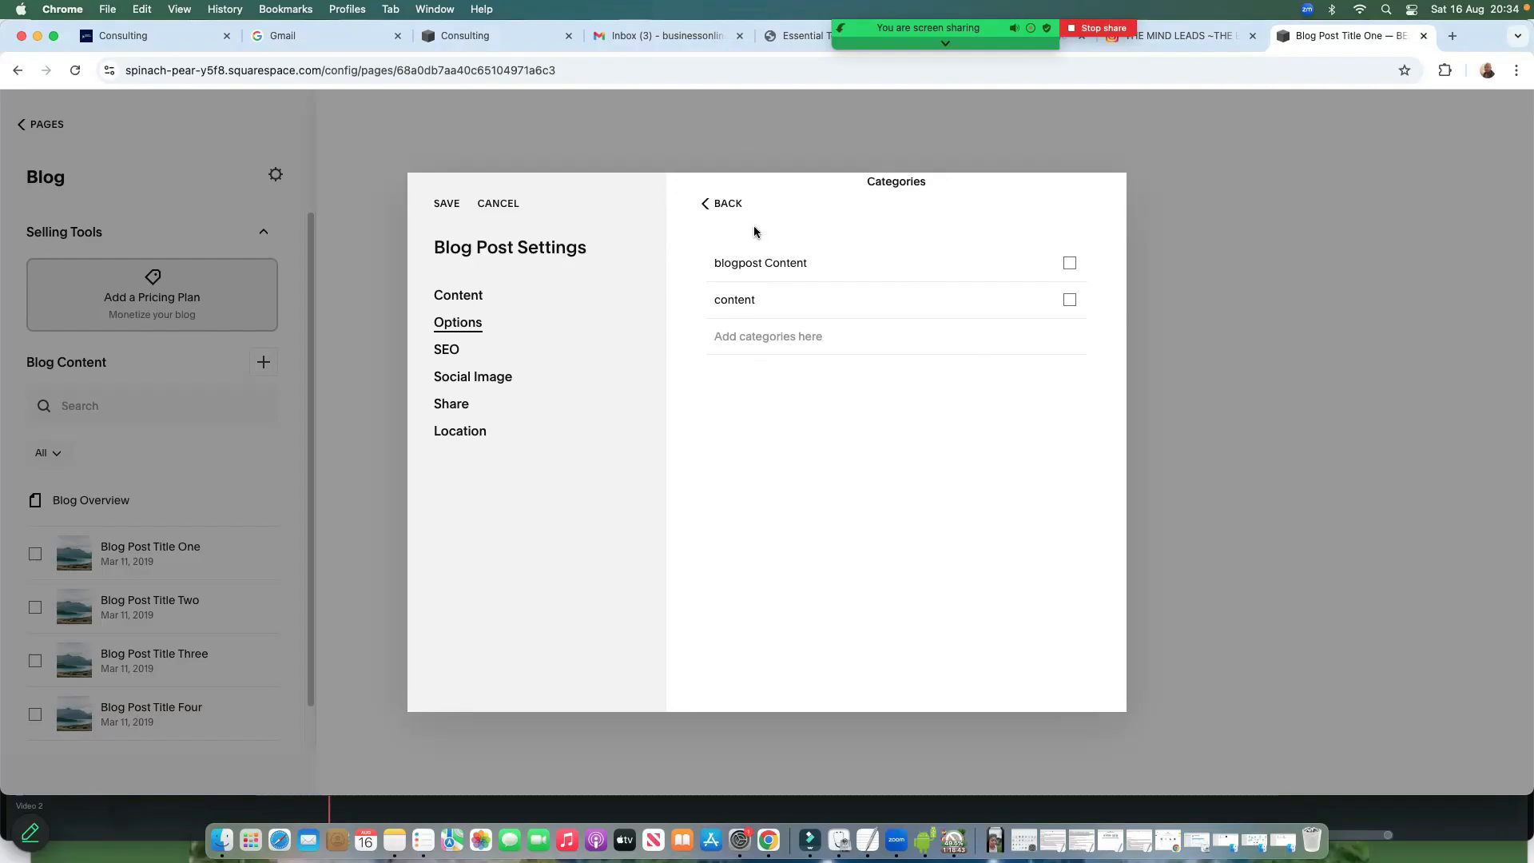
pyautogui.click(707, 203)
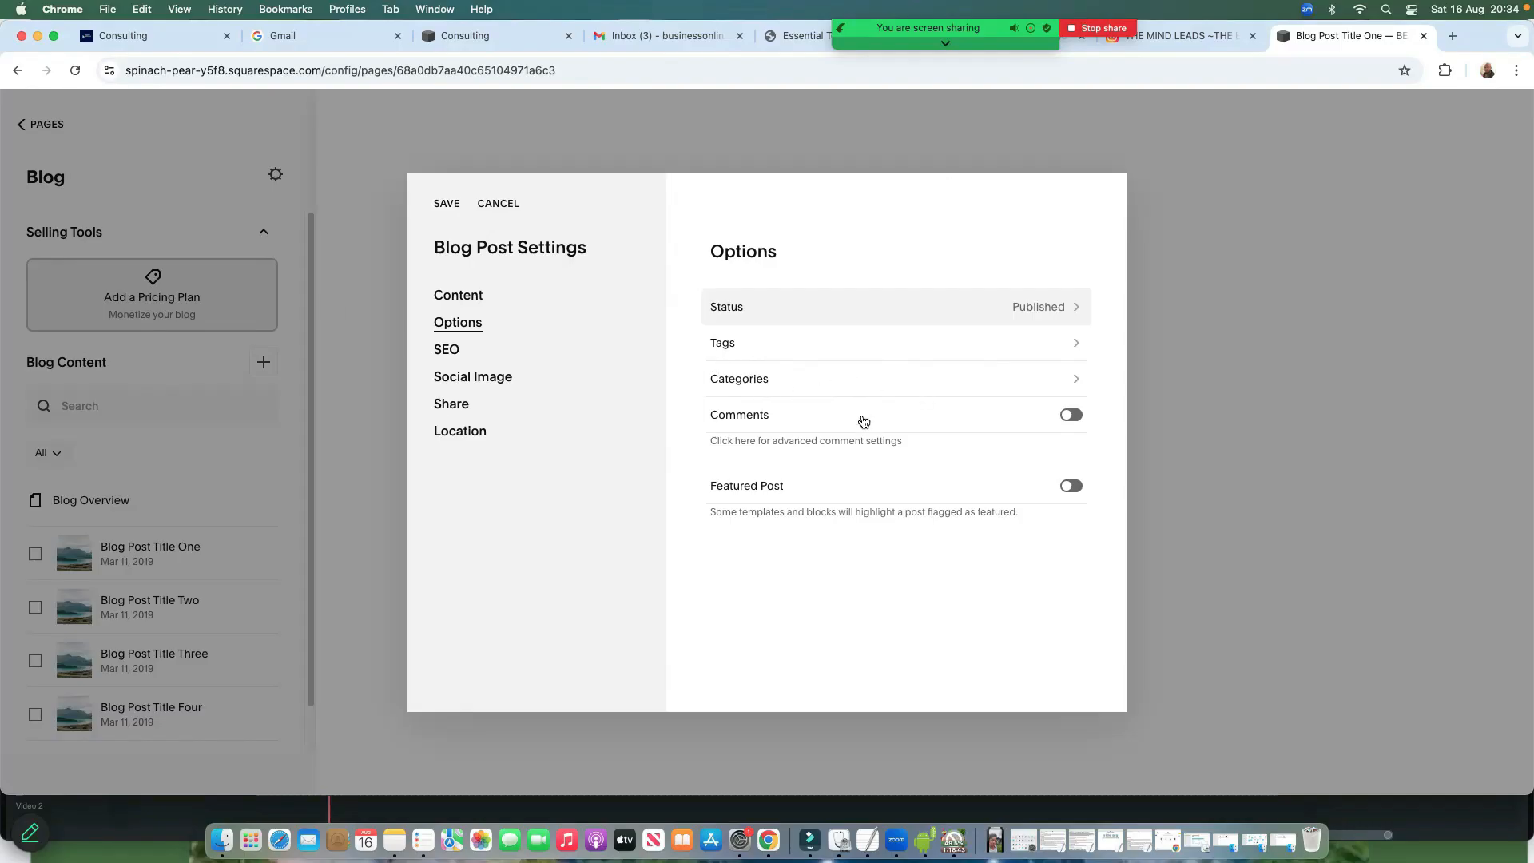
# Enable comments on Blog Post Title One, and try the Featured Post option before switching it off again
pyautogui.click(1075, 420)
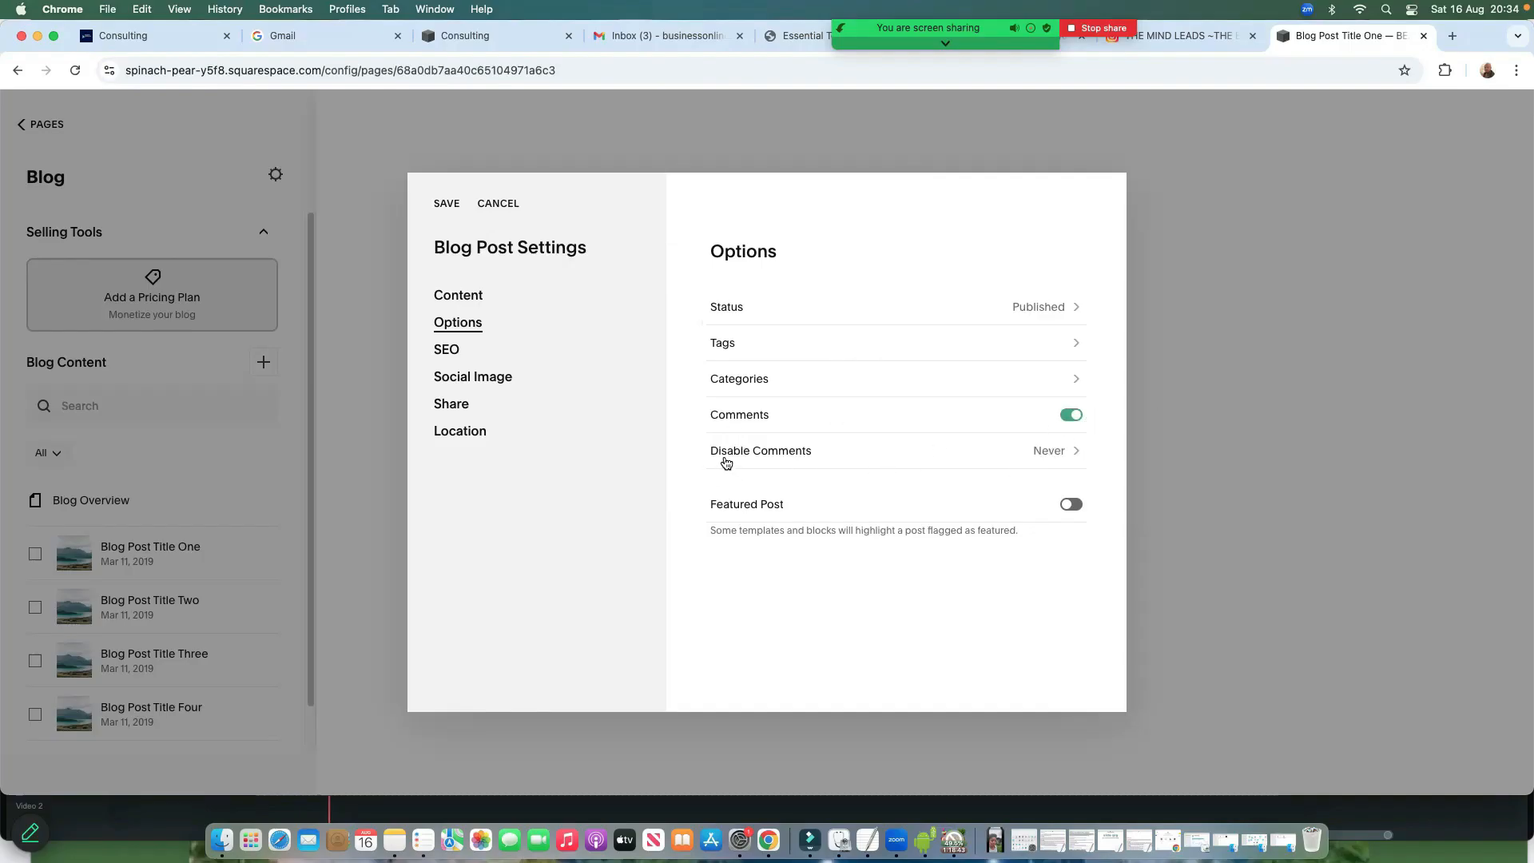
pyautogui.click(1071, 417)
pyautogui.click(1074, 416)
pyautogui.click(1072, 505)
pyautogui.click(1067, 511)
# Review the post's SEO fields, social image settings and sharing options
pyautogui.click(449, 356)
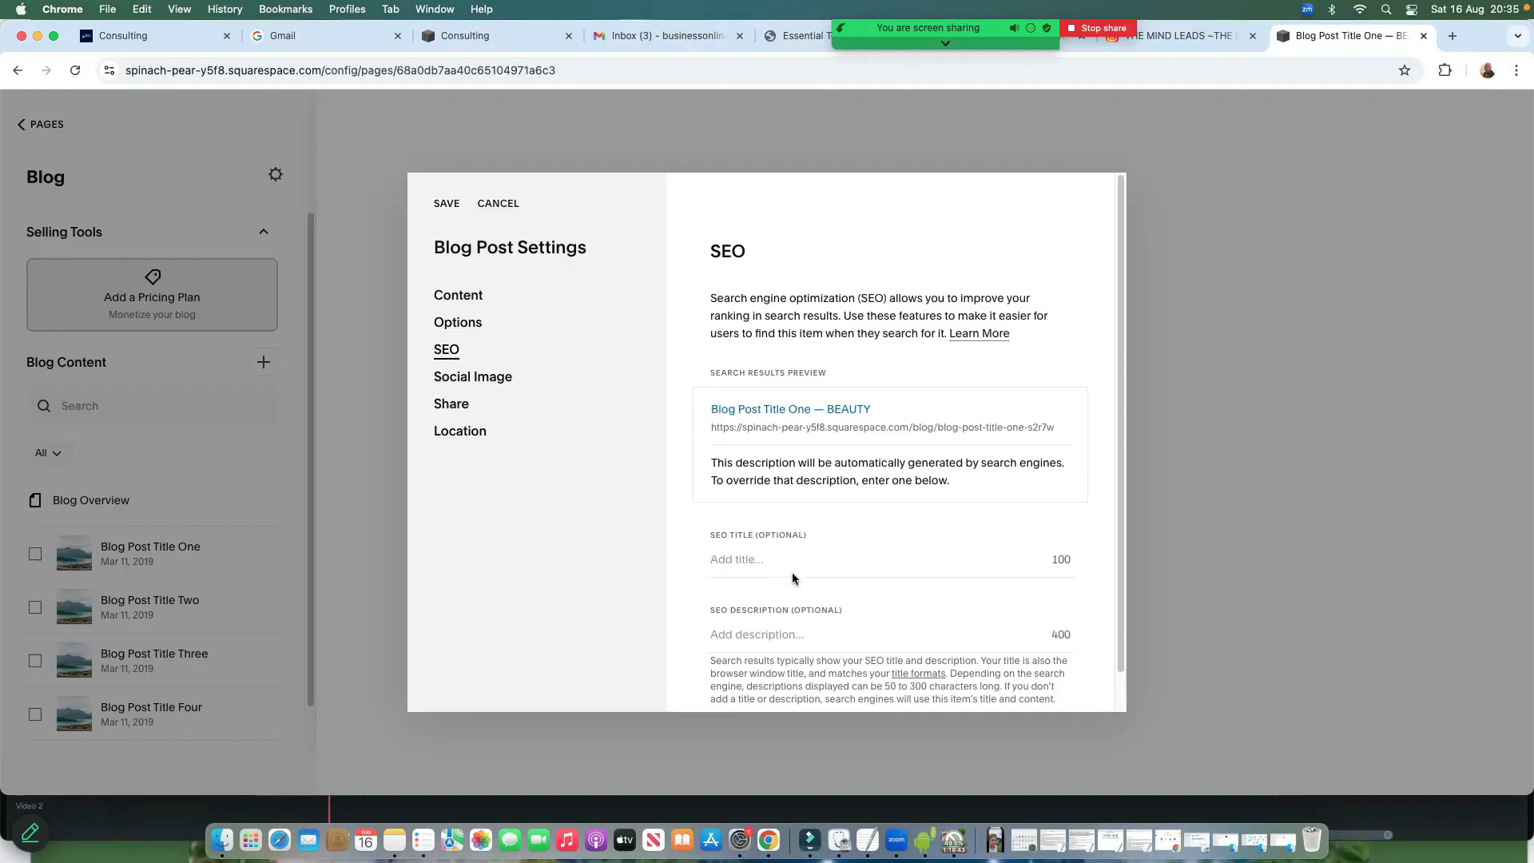
pyautogui.scroll(-1, 798, 607)
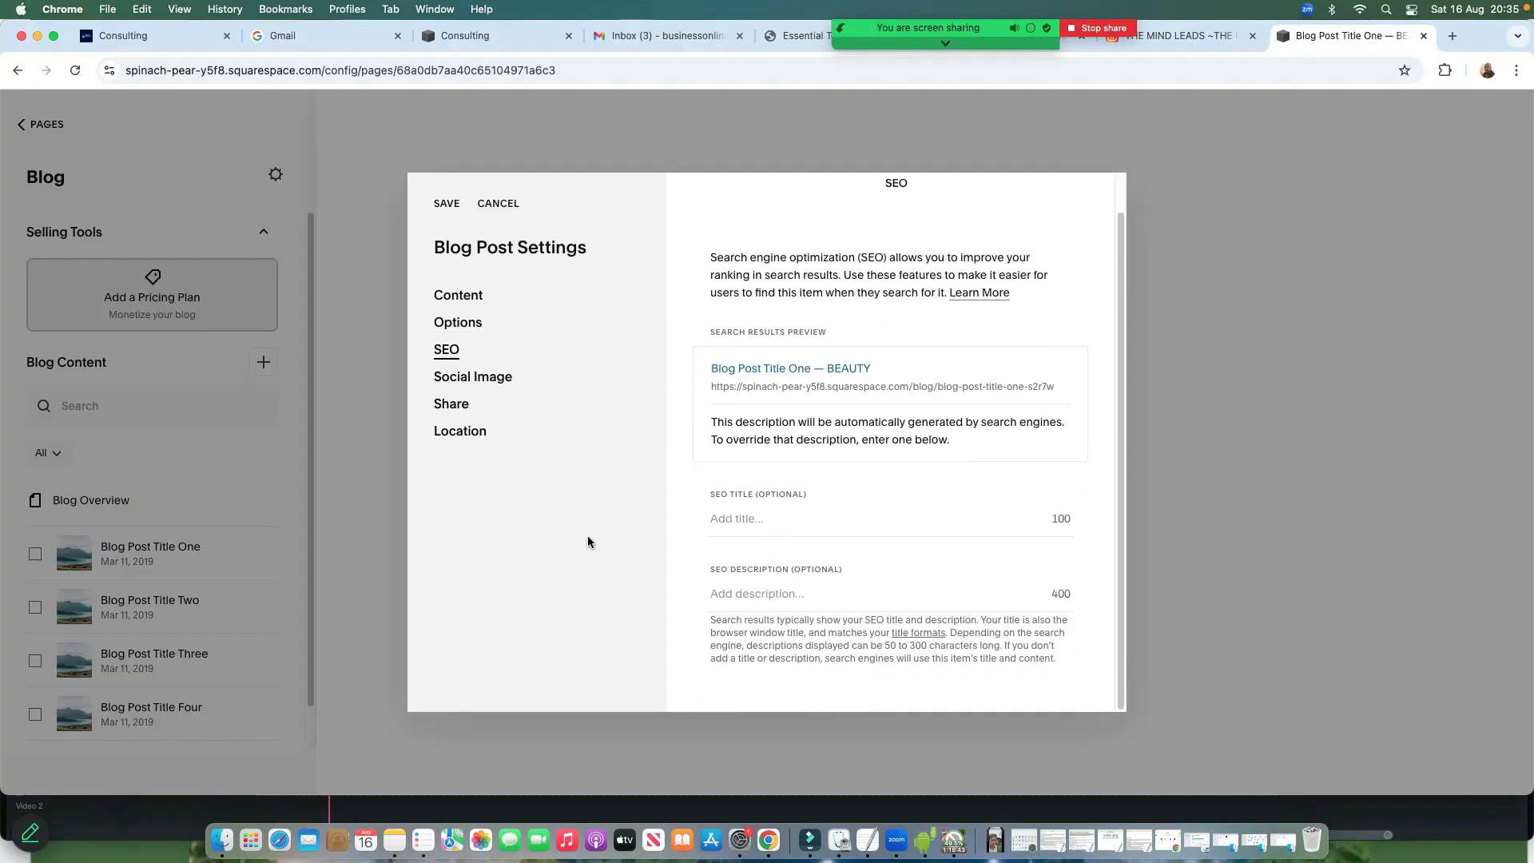
pyautogui.click(490, 381)
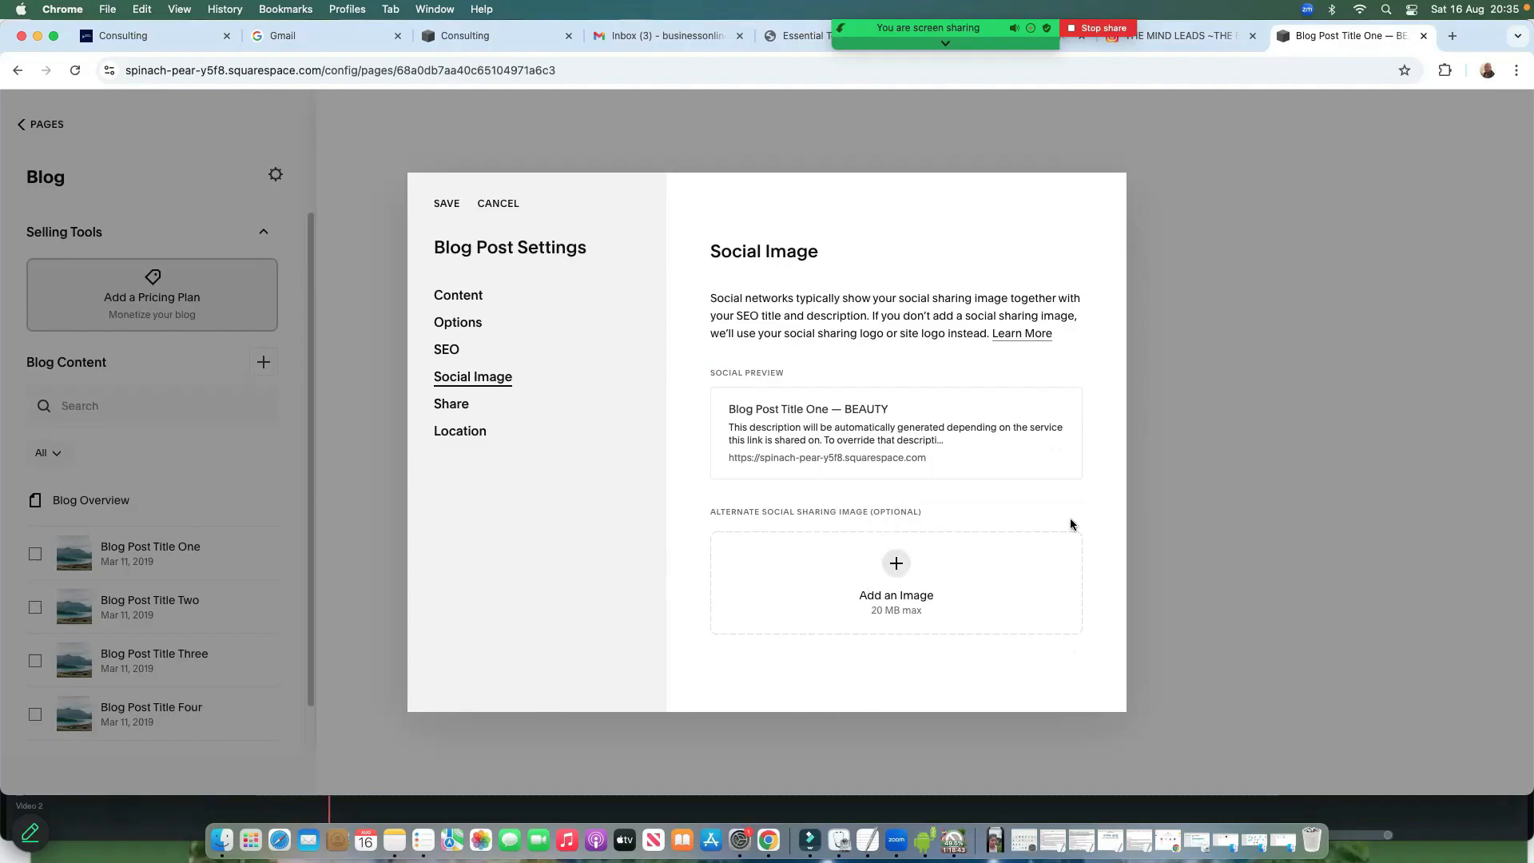
pyautogui.click(451, 421)
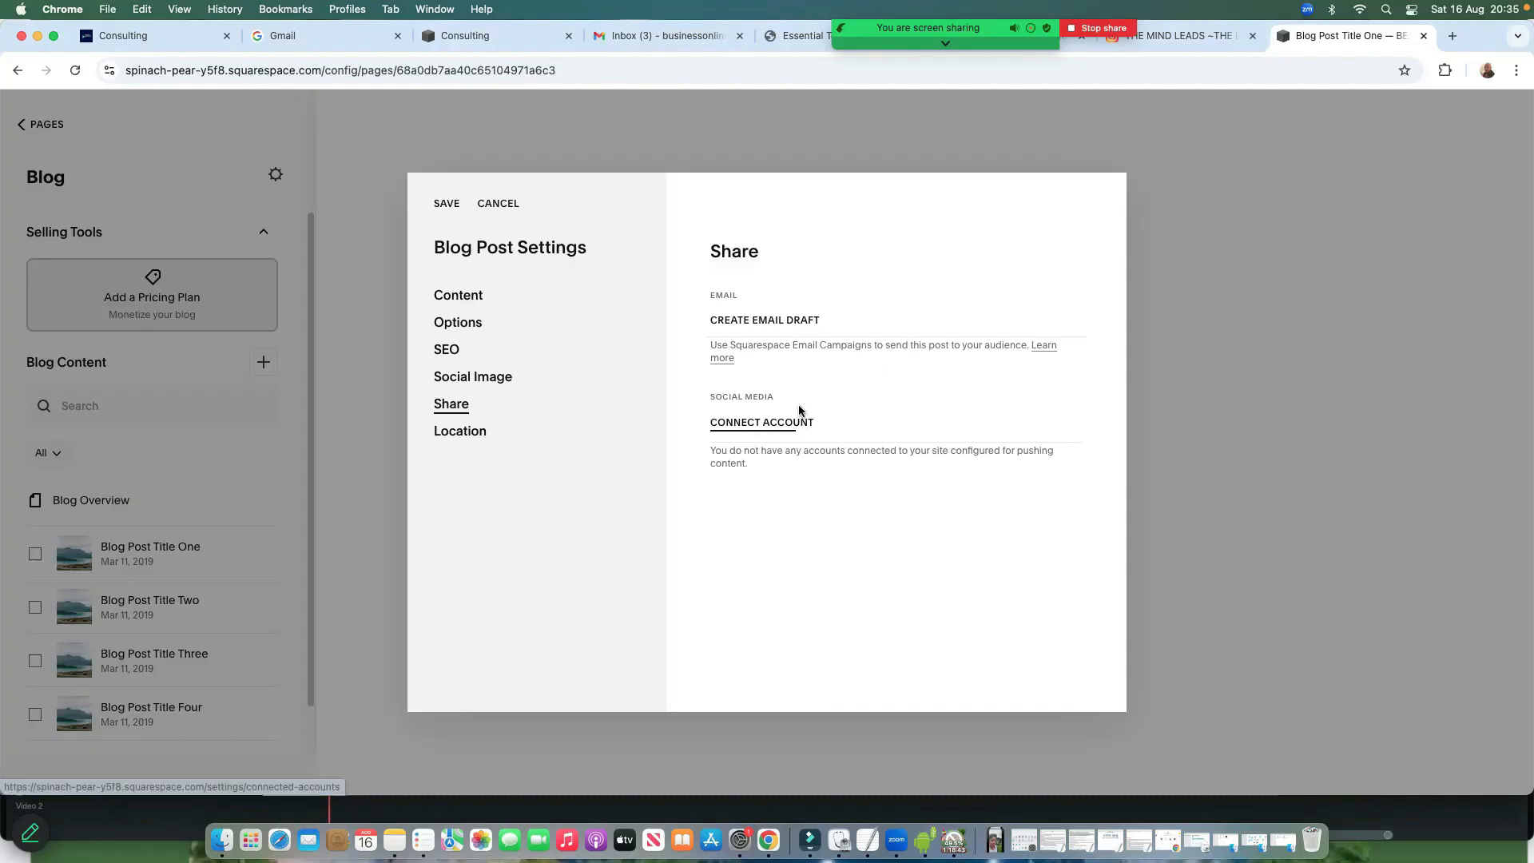
# Look over the post's location address fields and map, and save the post settings
pyautogui.click(465, 438)
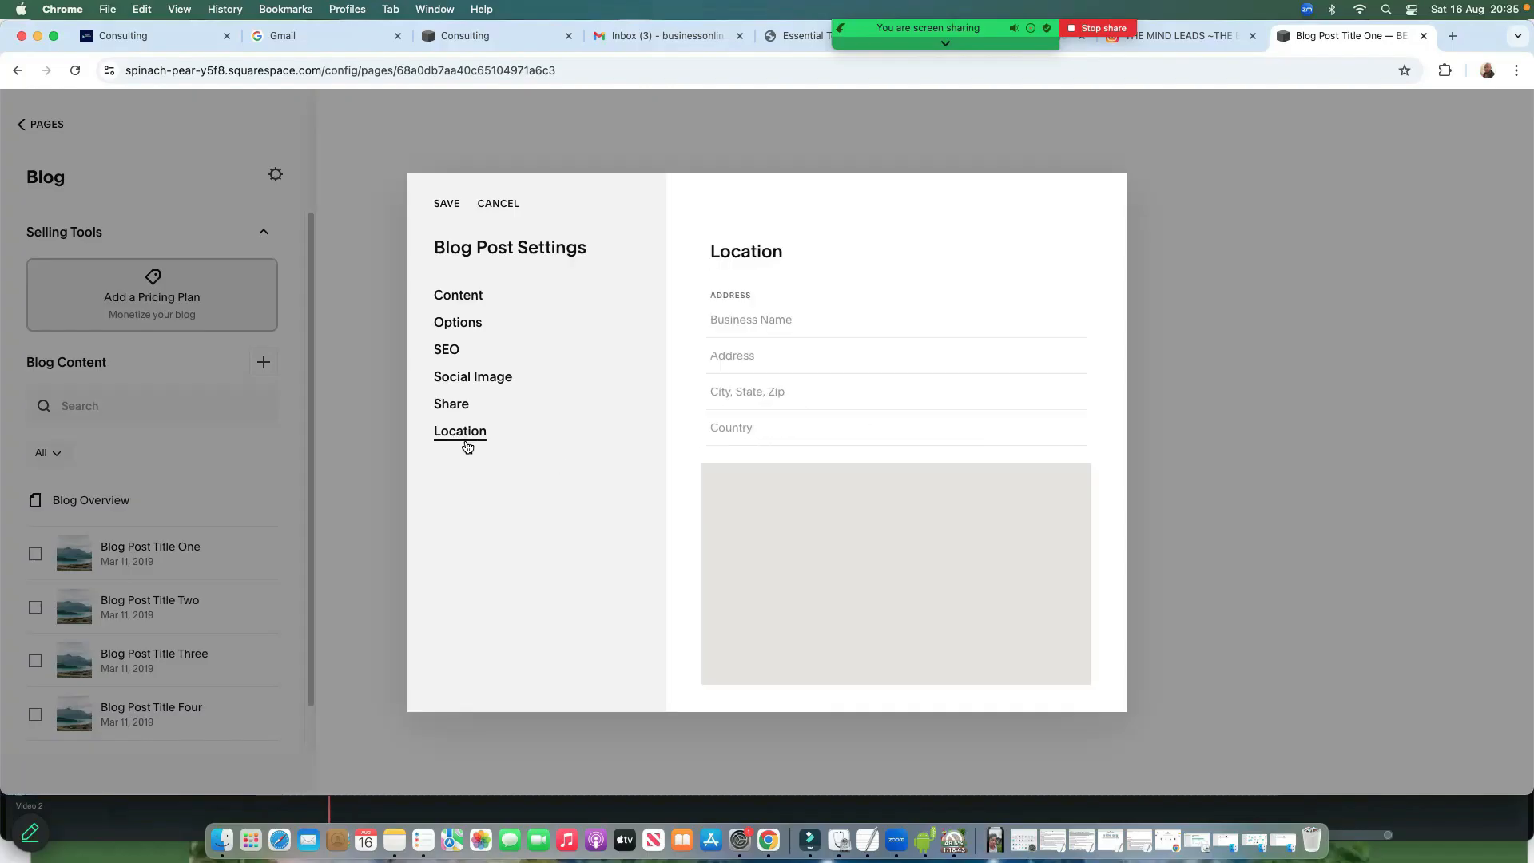
pyautogui.click(740, 323)
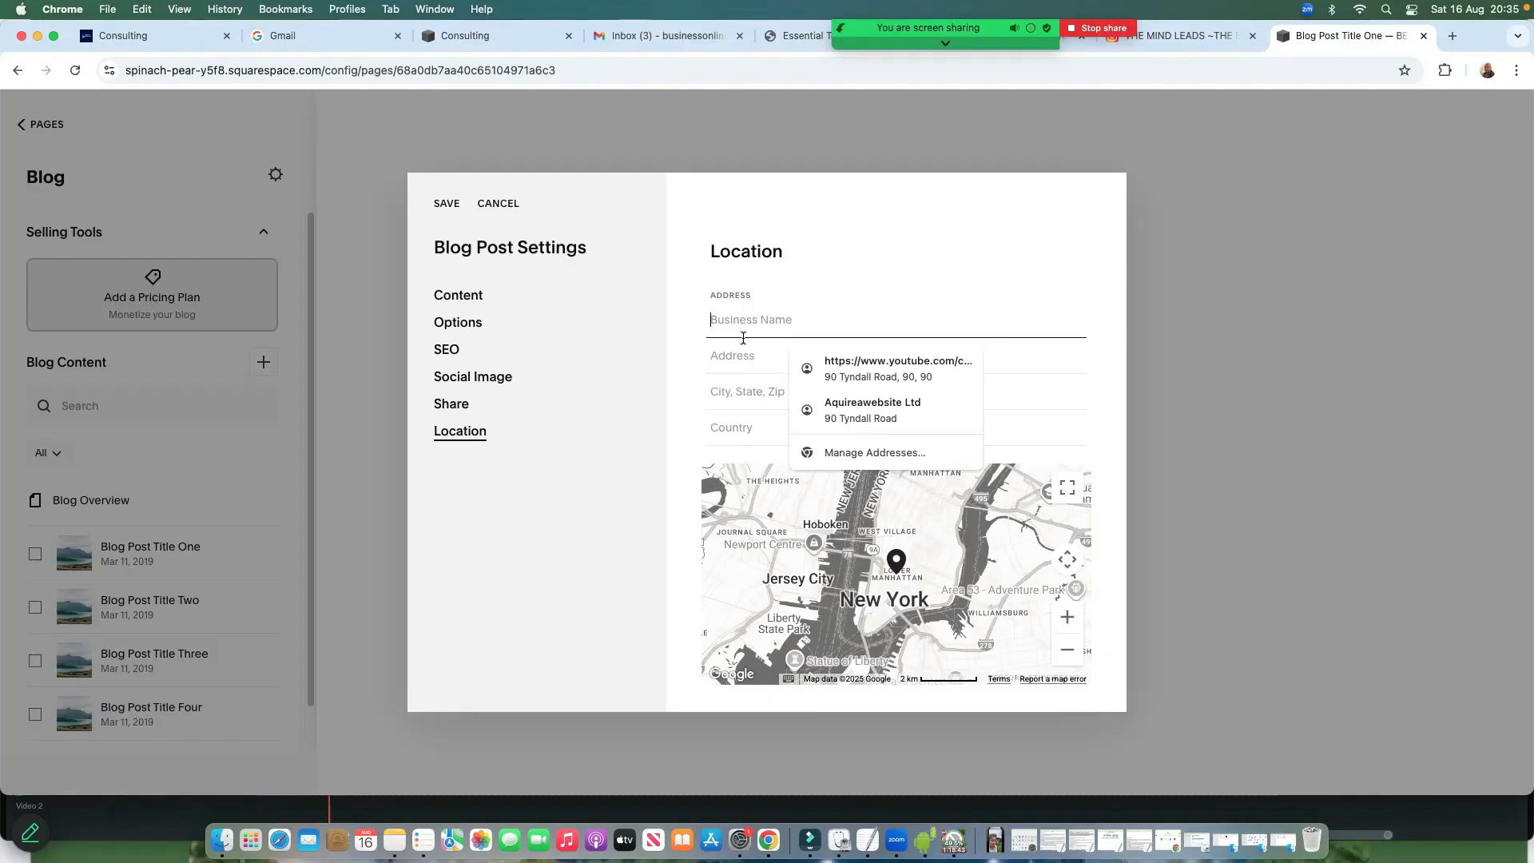
pyautogui.click(1226, 356)
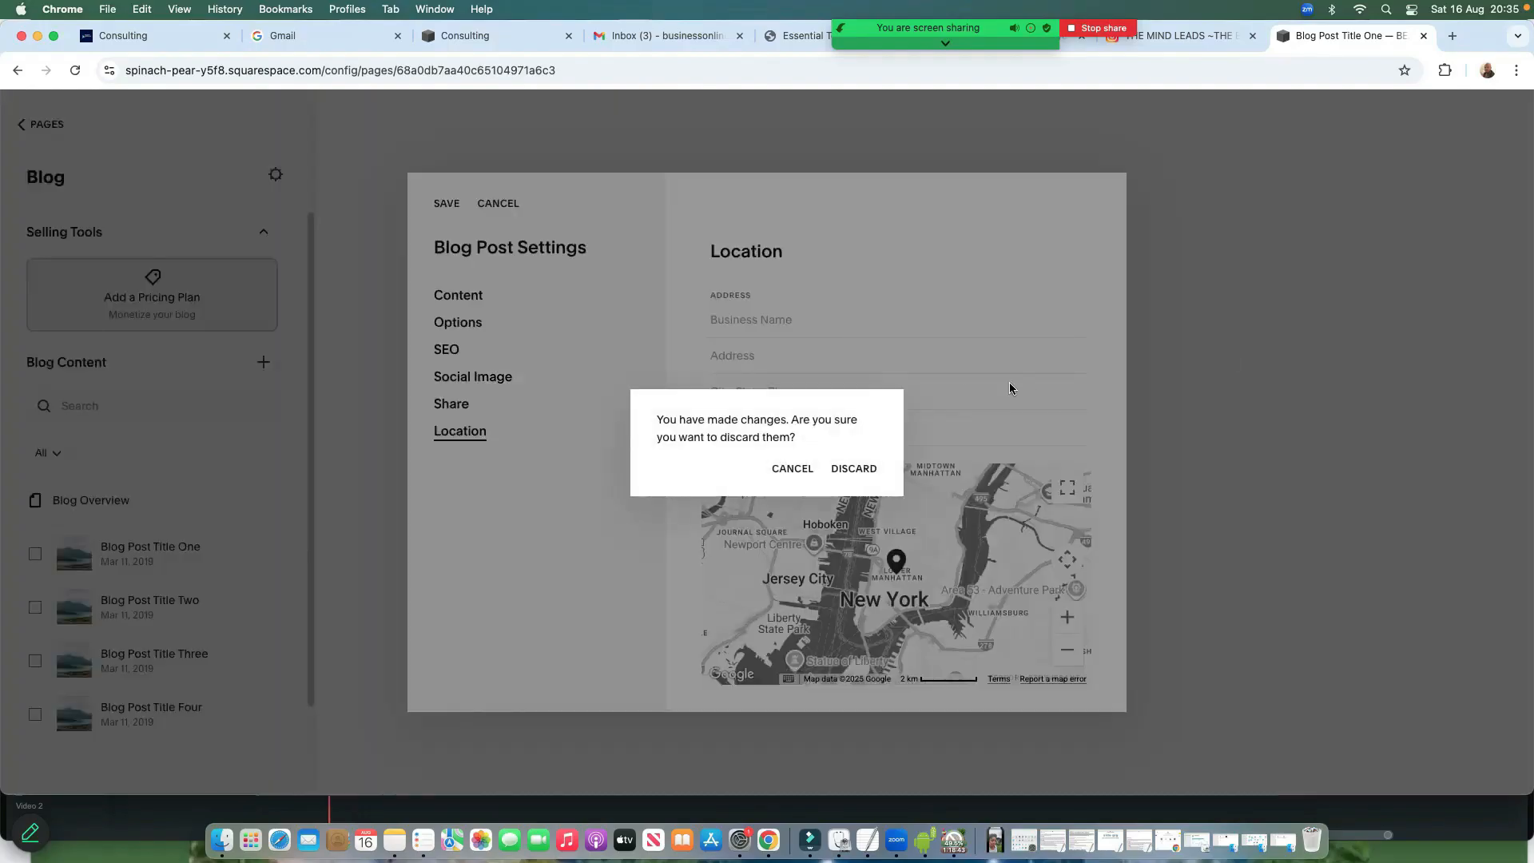
pyautogui.click(788, 474)
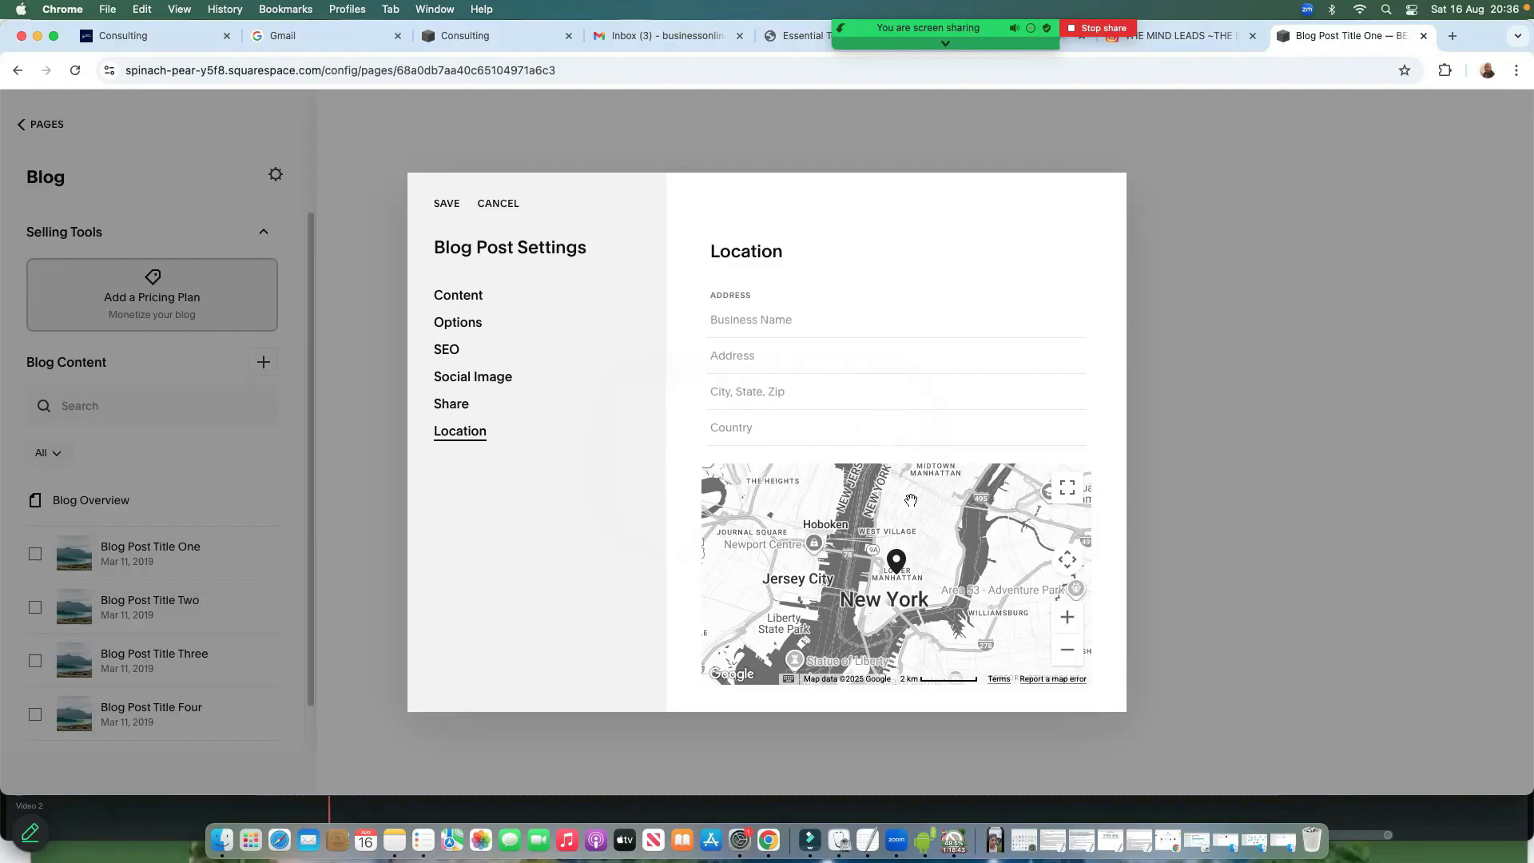
pyautogui.moveTo(911, 500); pyautogui.dragTo(783, 432)
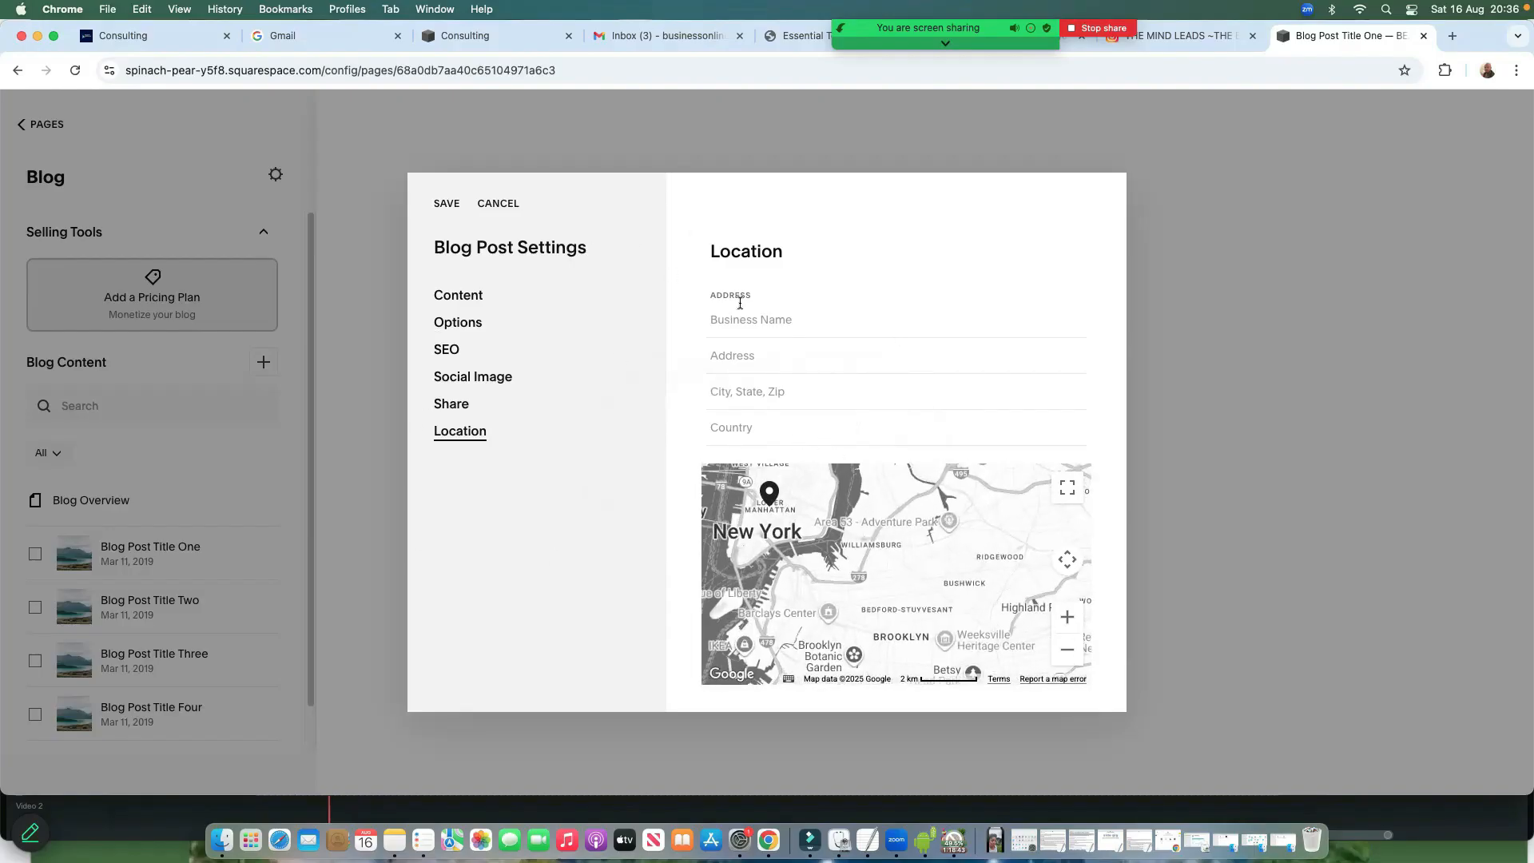
pyautogui.click(441, 205)
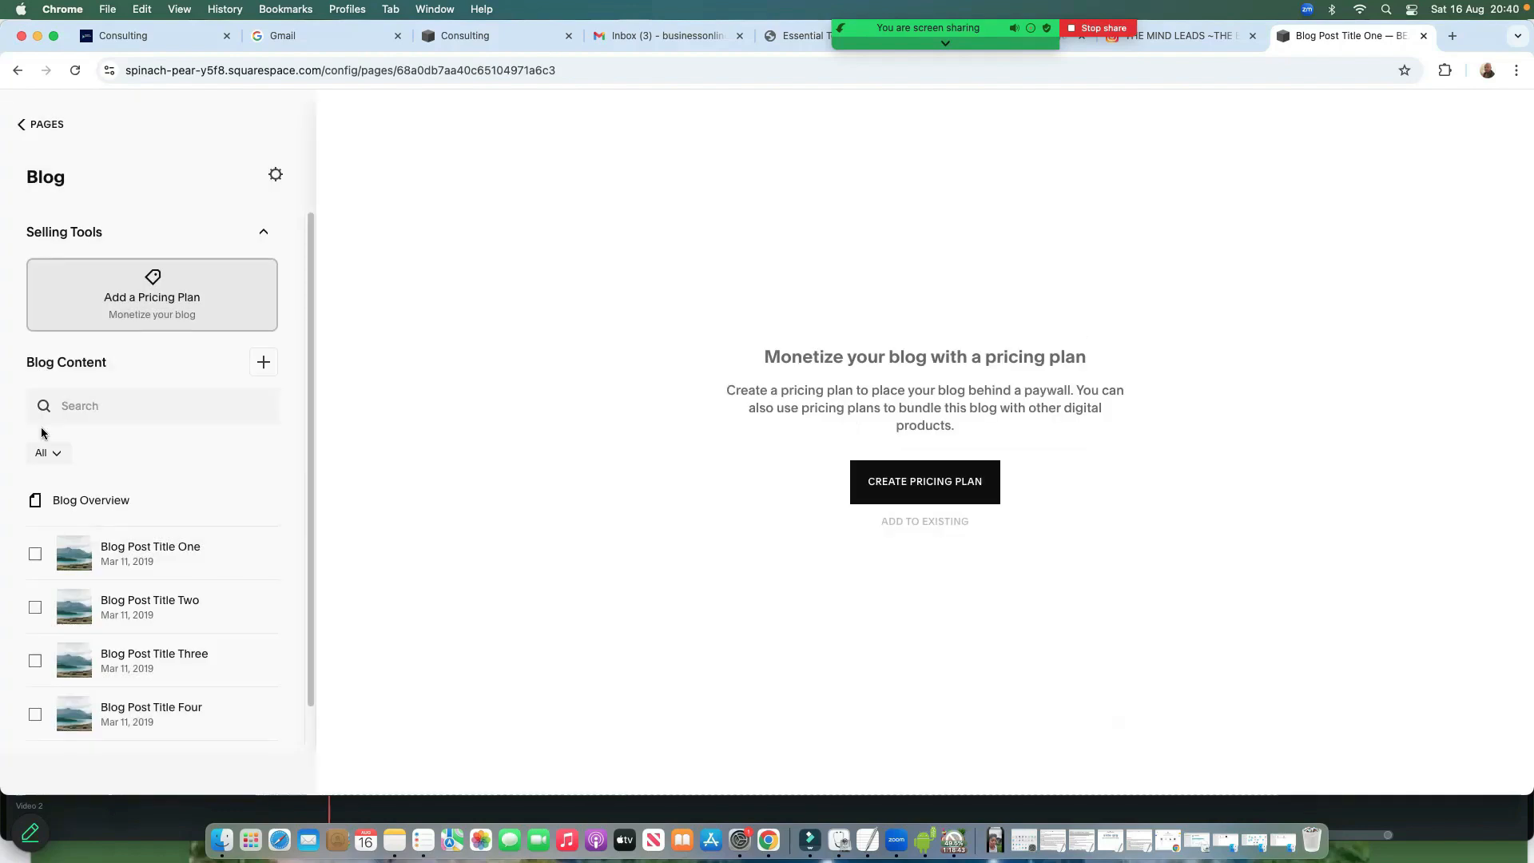
# Delete all four sample posts, Blog Post Title One through Blog Post Title Four, from the blog
pyautogui.click(36, 557)
pyautogui.click(35, 607)
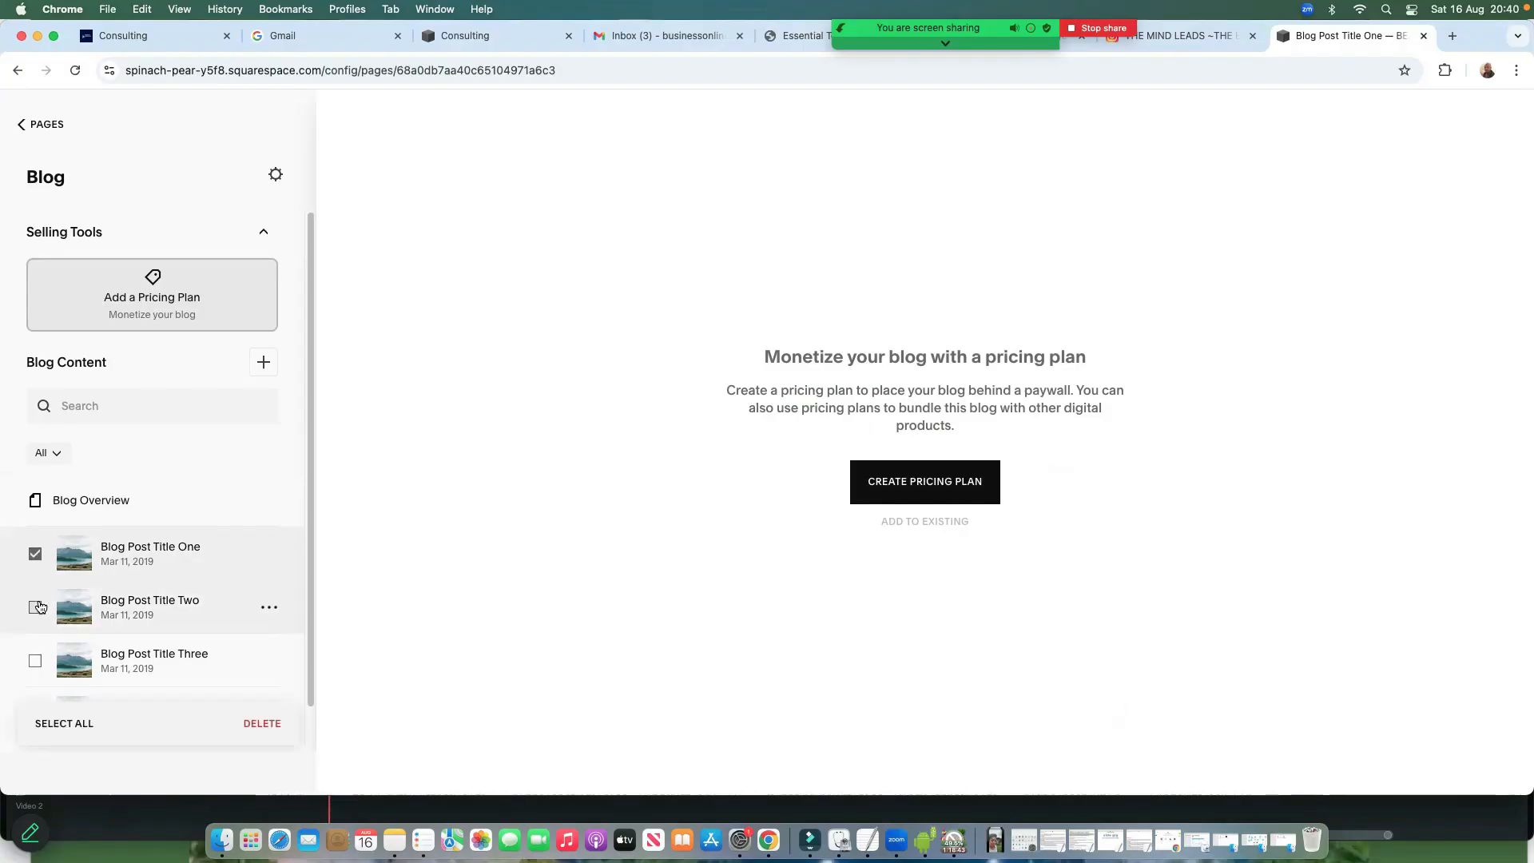
pyautogui.click(35, 662)
pyautogui.scroll(-1, 130, 571)
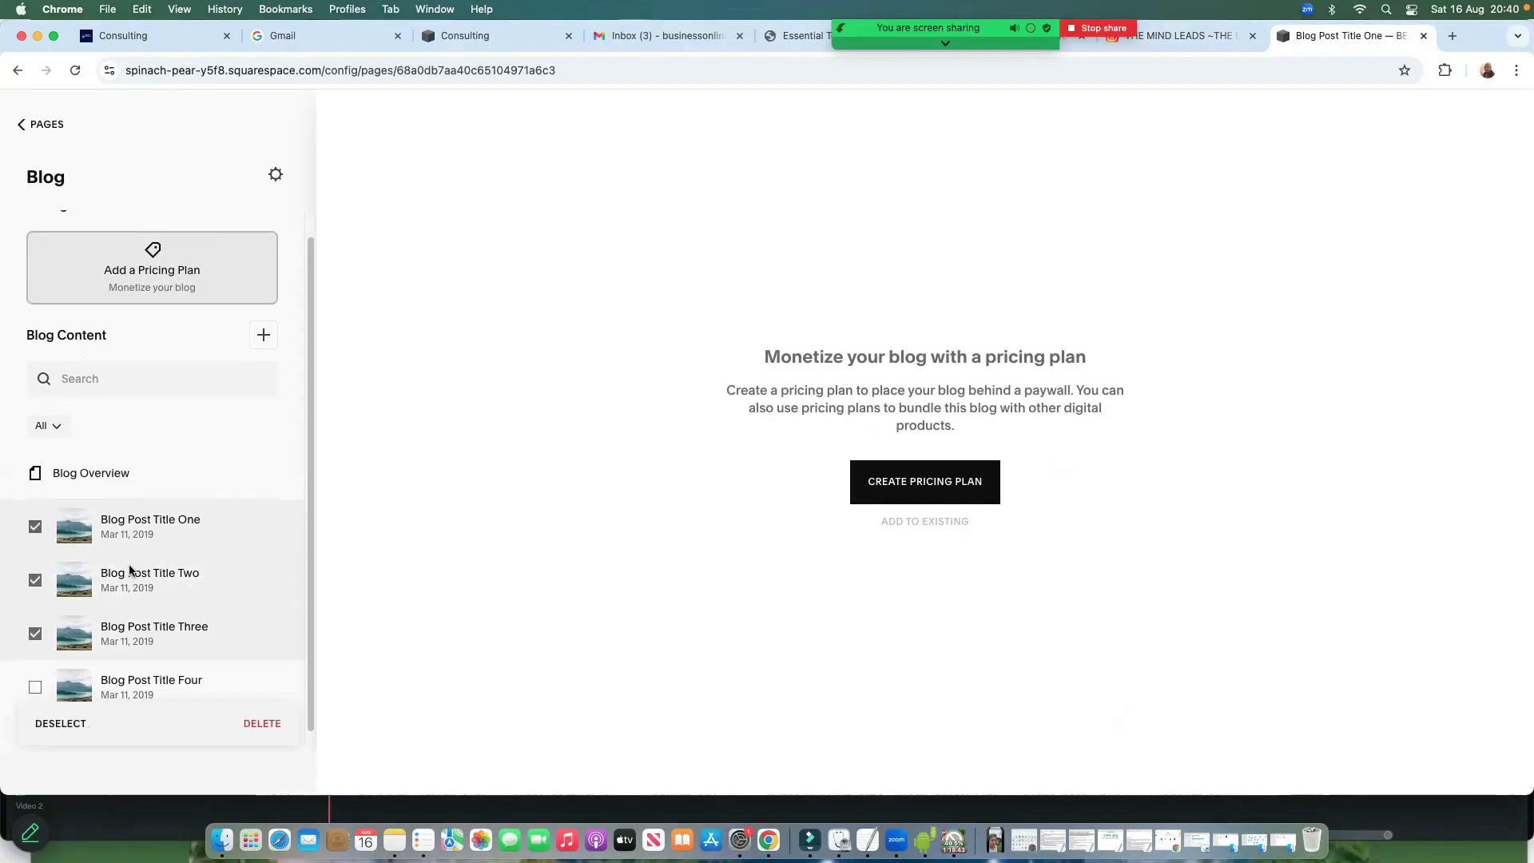
pyautogui.click(35, 676)
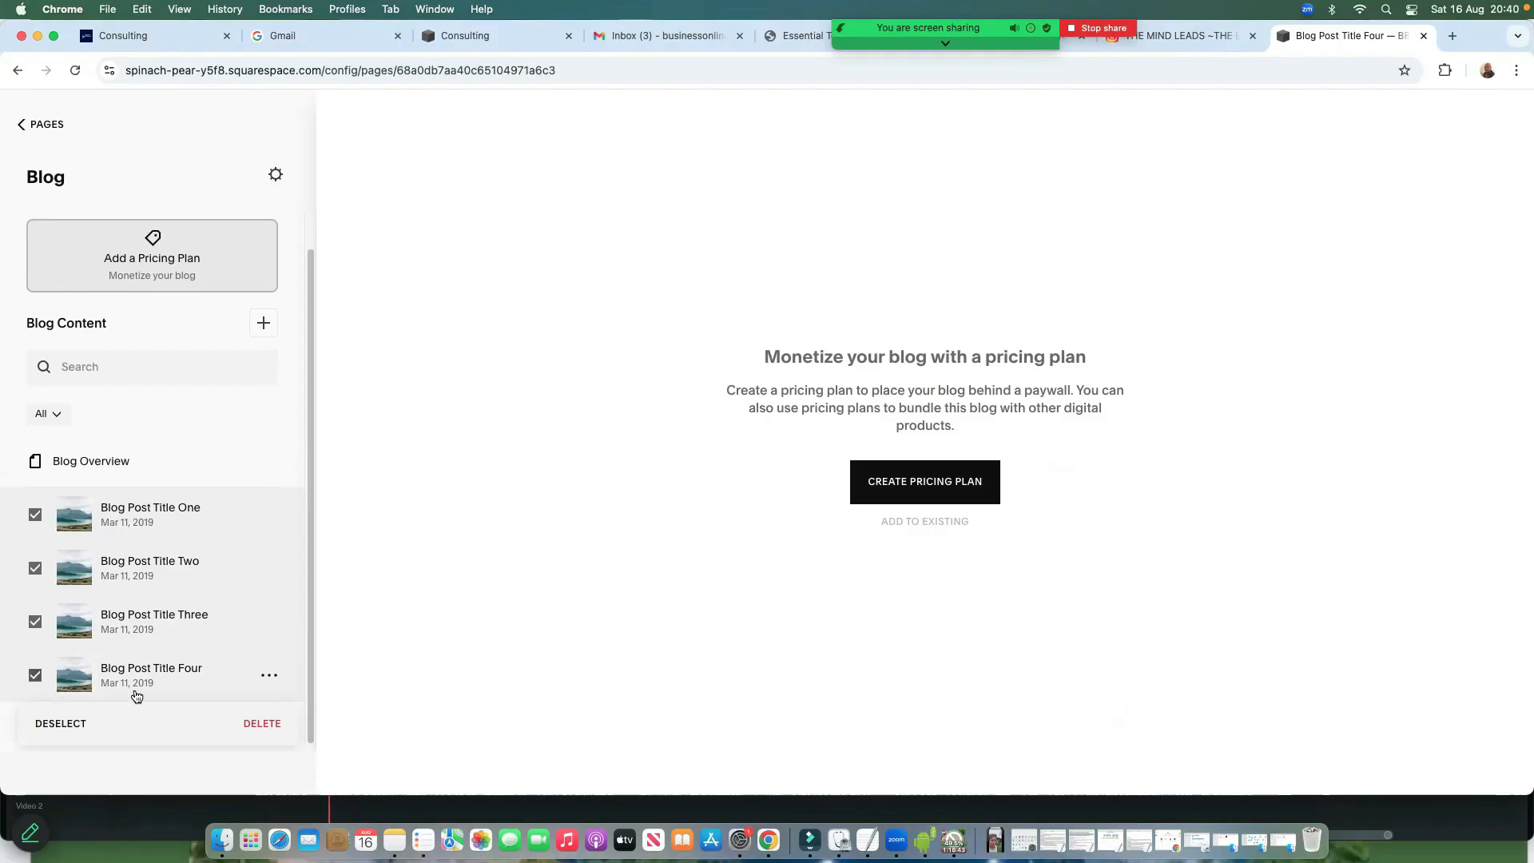
pyautogui.click(257, 723)
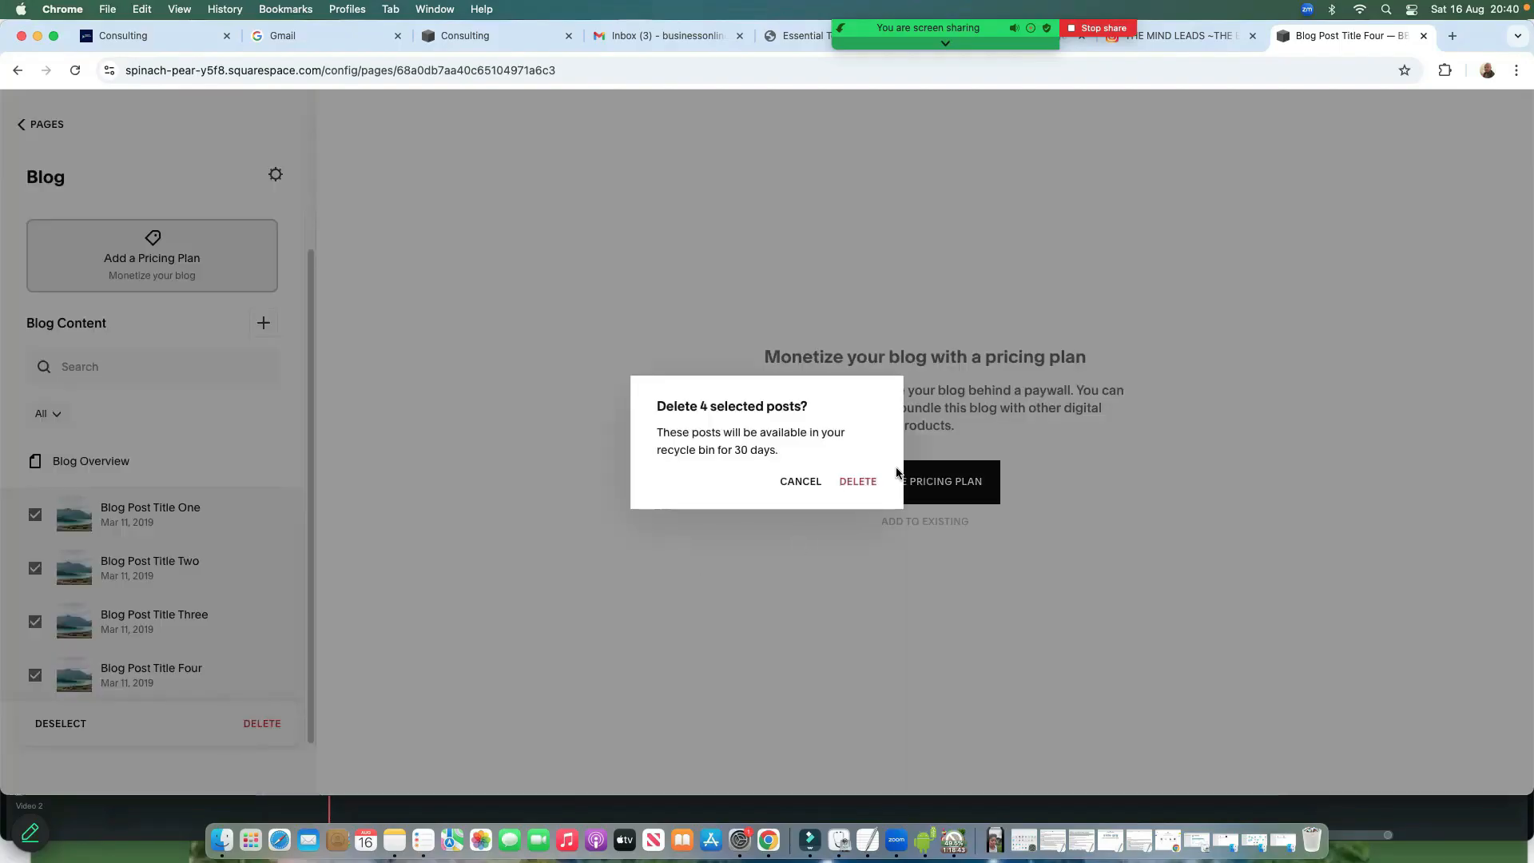
pyautogui.click(866, 481)
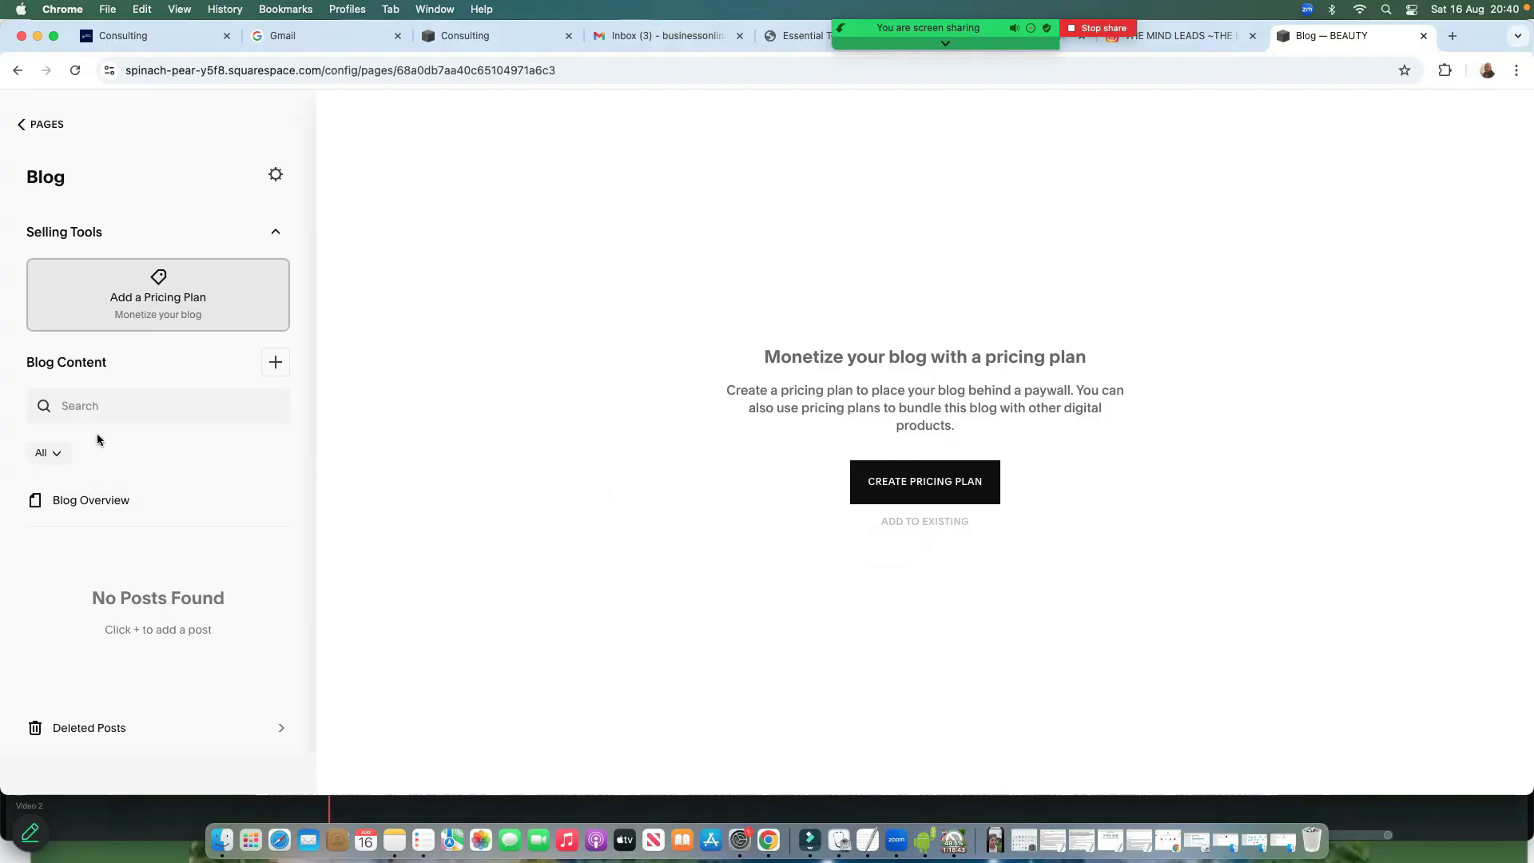
# Create a new blog post titled "our first Blog Post"
pyautogui.click(272, 374)
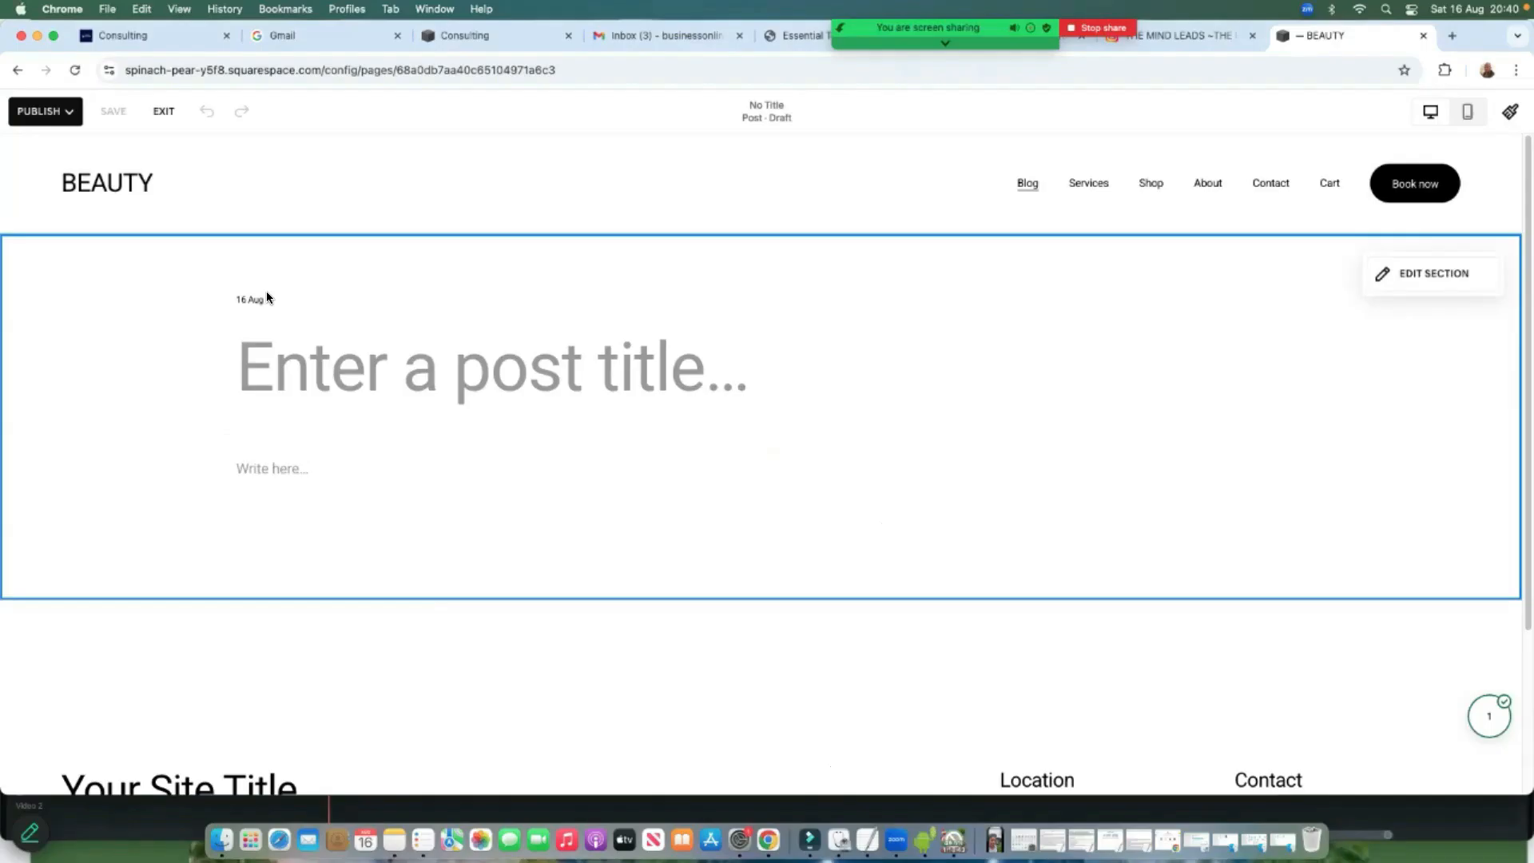
pyautogui.click(349, 317)
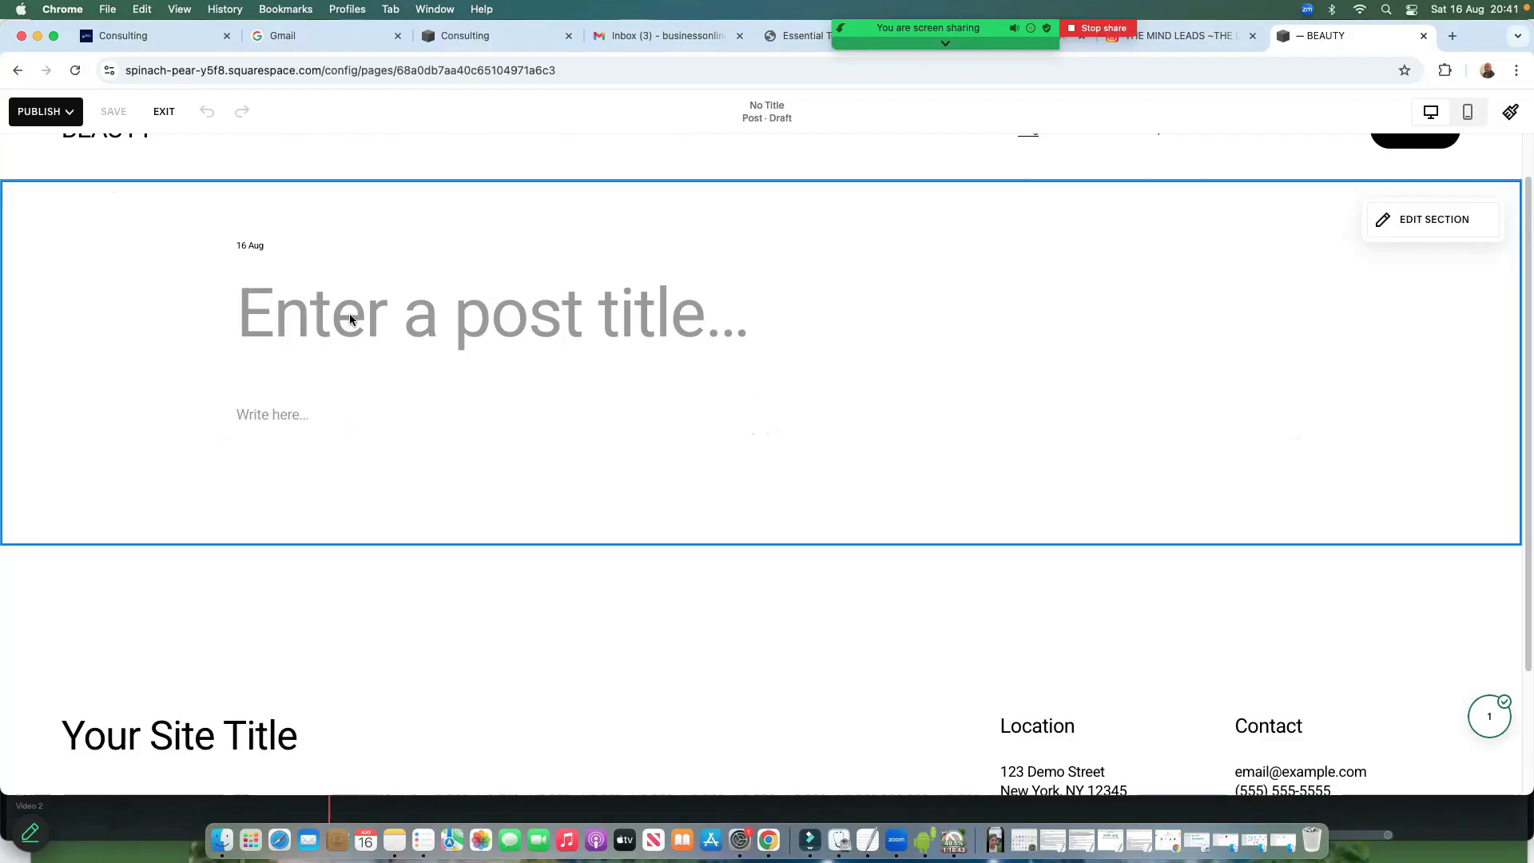
pyautogui.write('our first Blog Post')
# Browse the content blocks that can be inserted above and below the post's body text, from basic to integration blocks
pyautogui.click(301, 417)
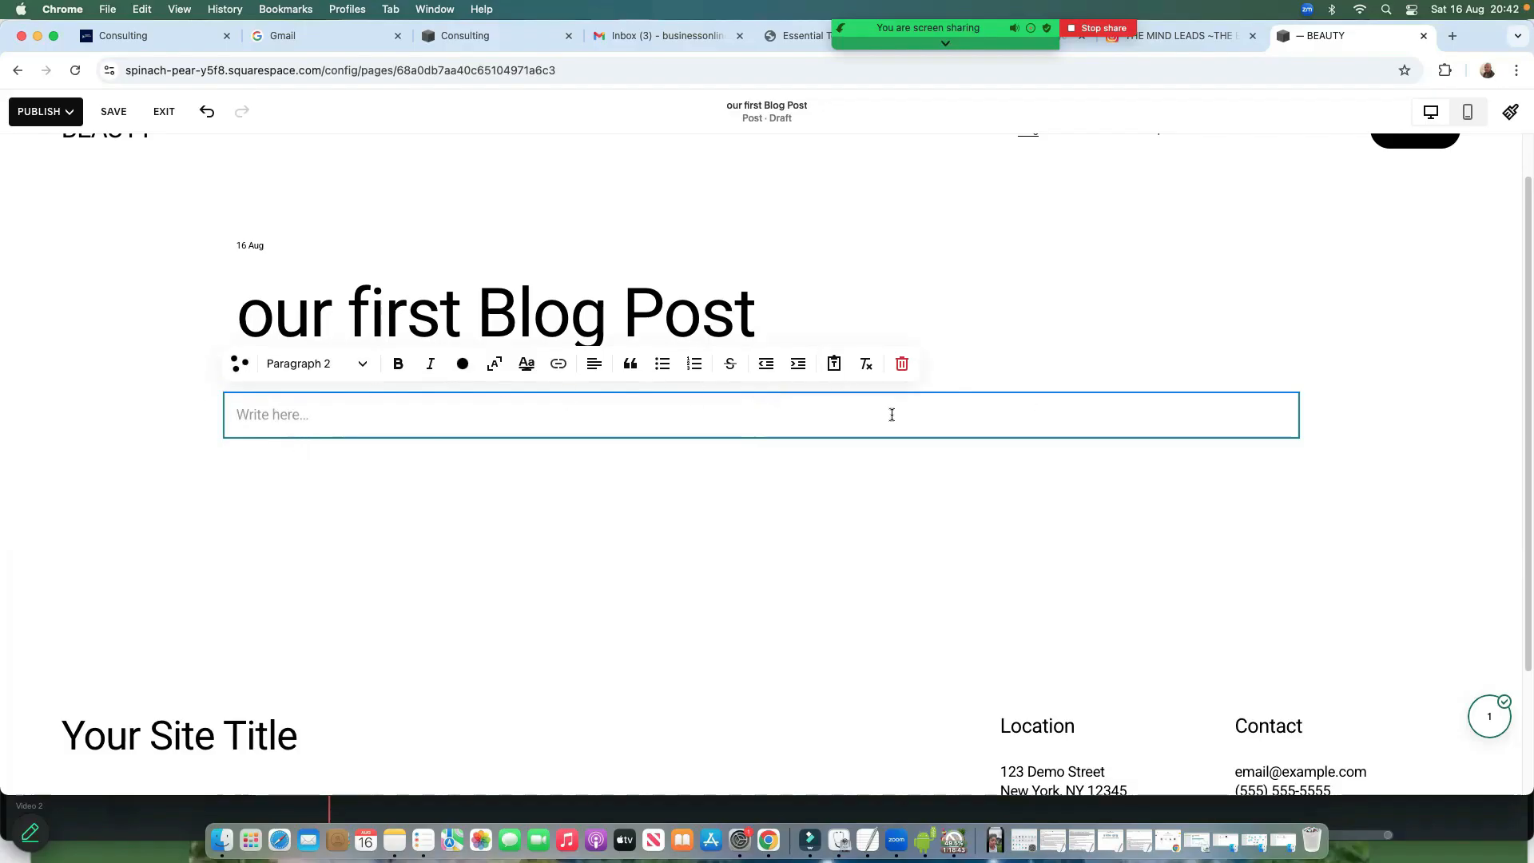
pyautogui.click(678, 597)
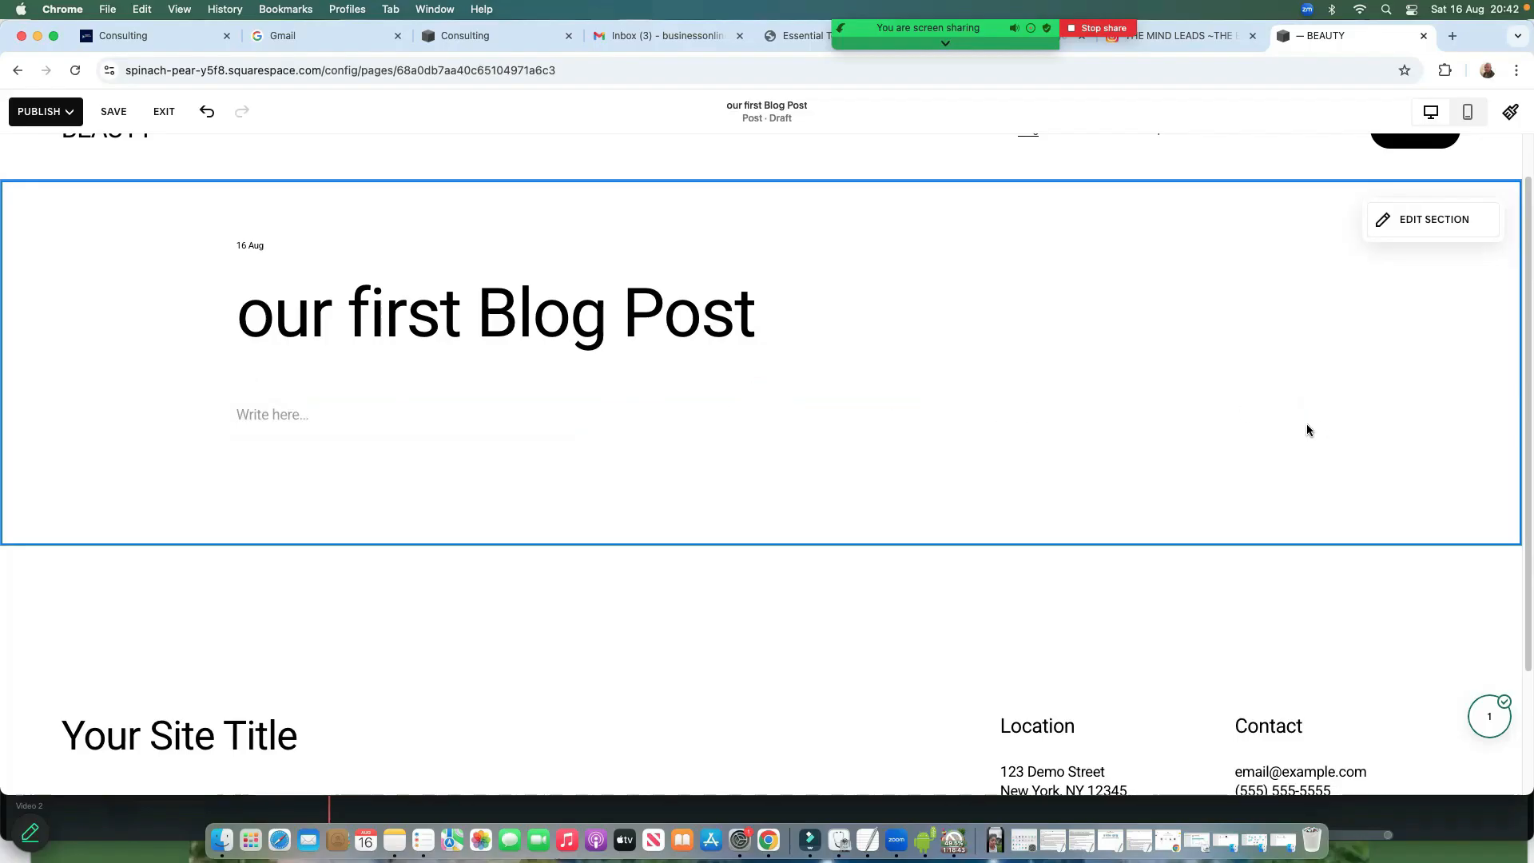
pyautogui.click(760, 393)
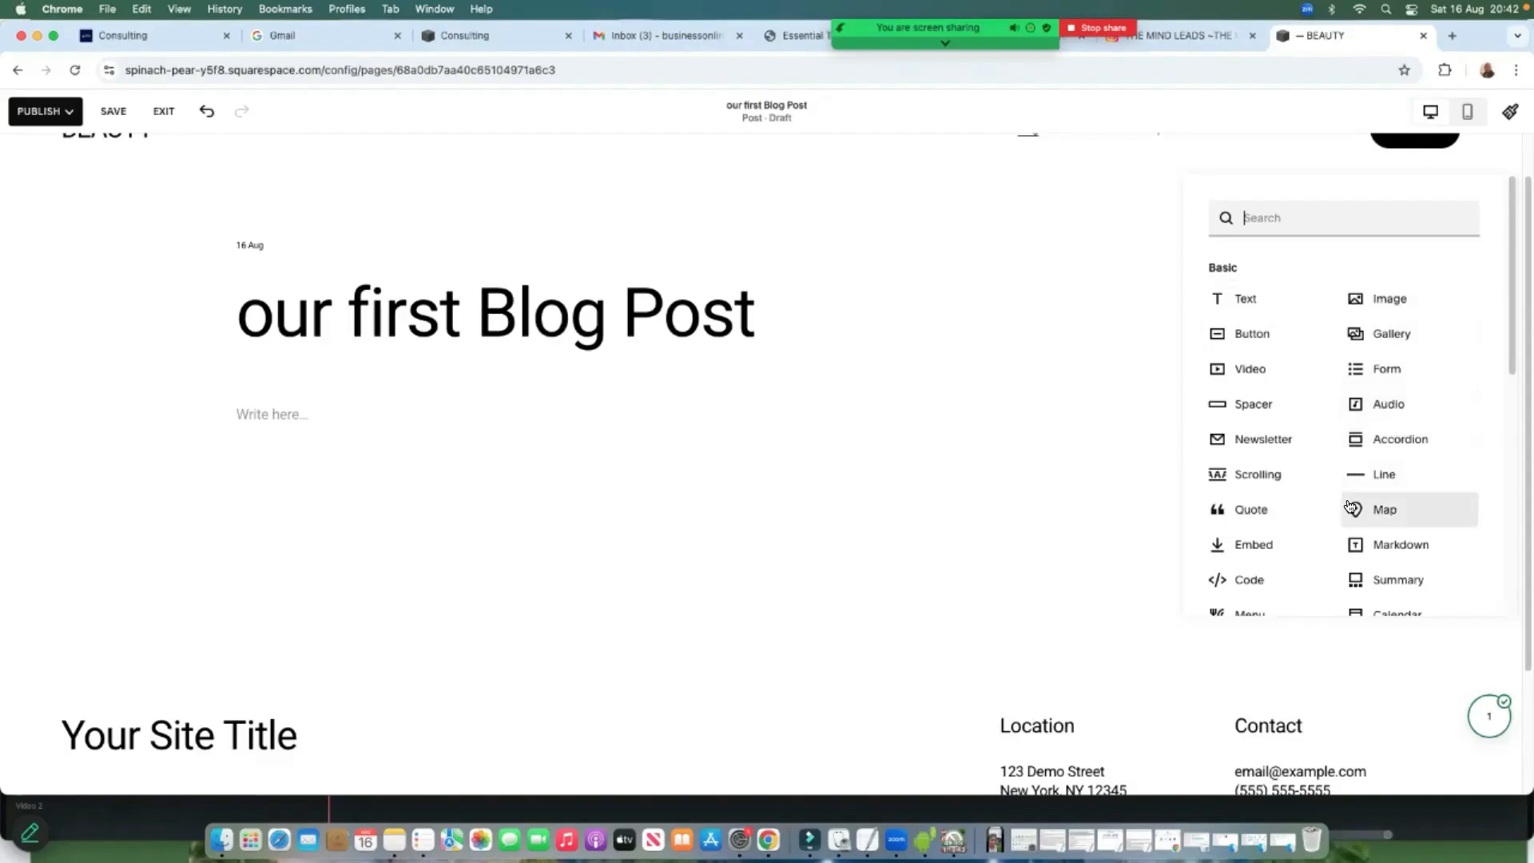
pyautogui.scroll(-5, 1350, 507)
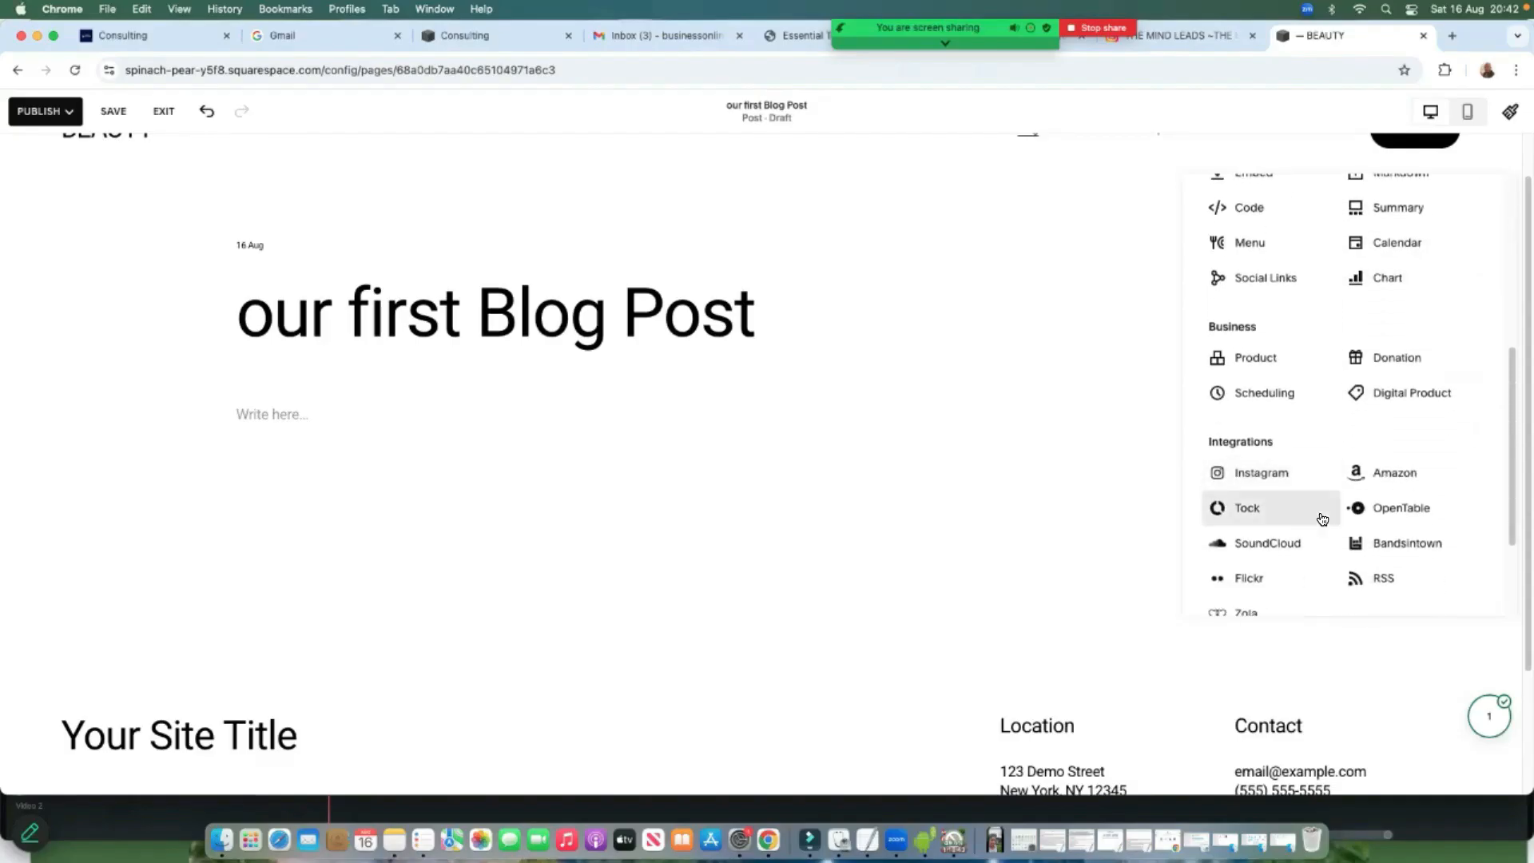
pyautogui.click(733, 552)
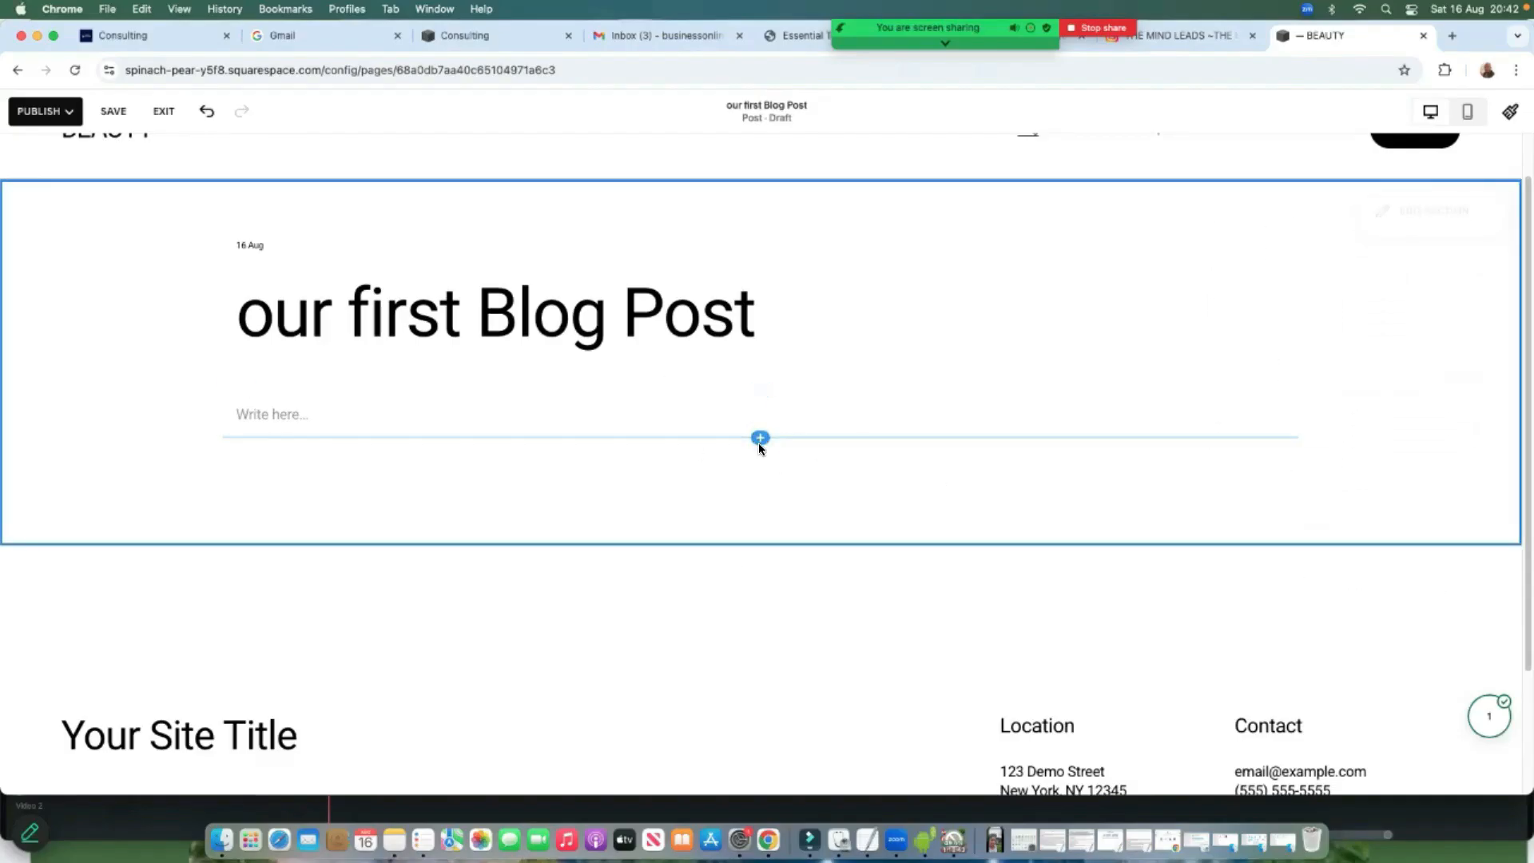
pyautogui.click(760, 439)
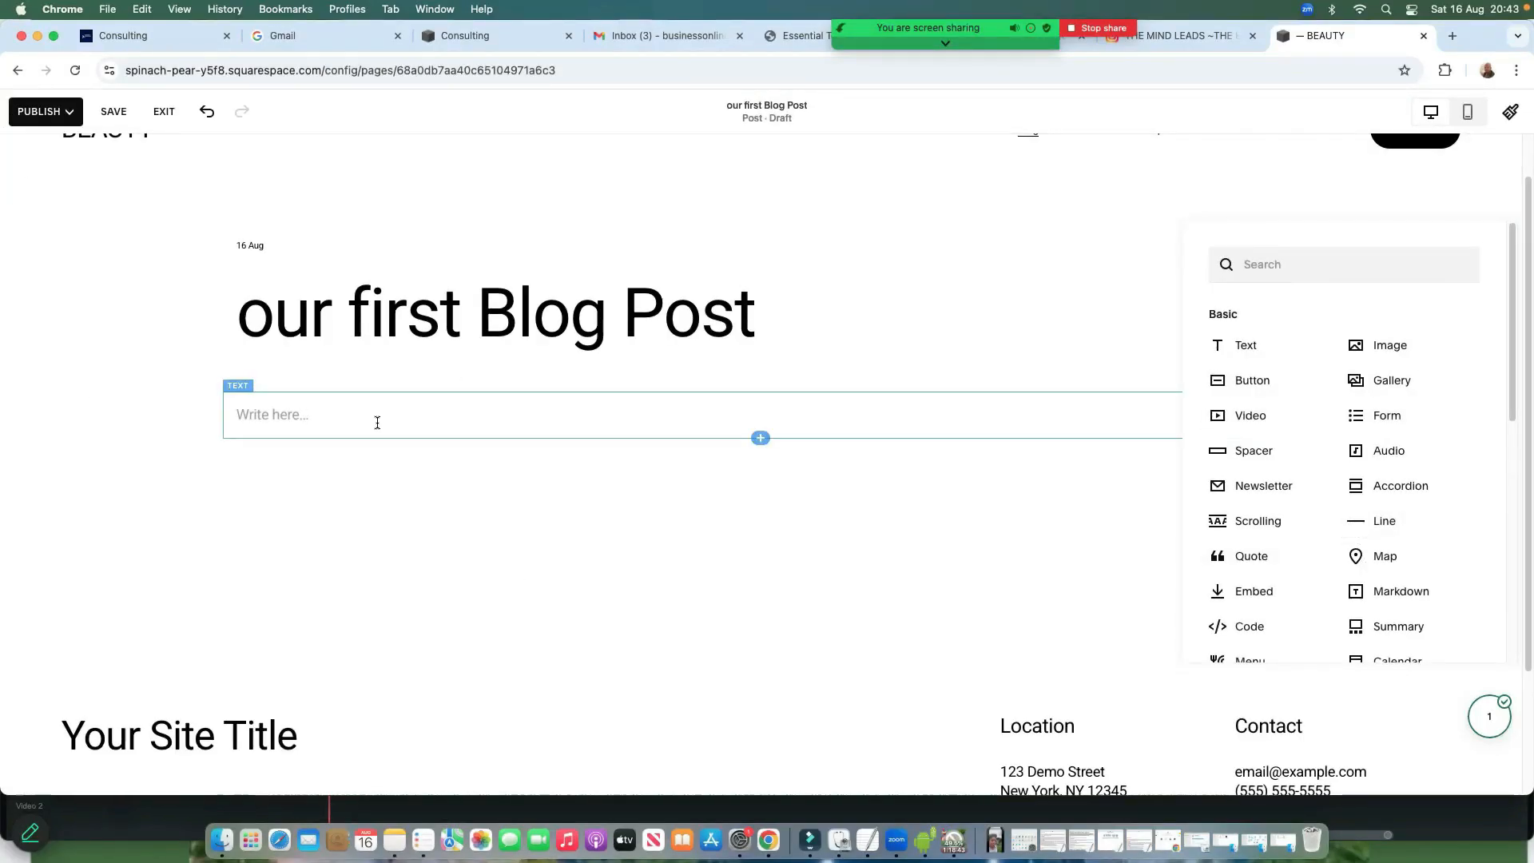
# Write "write whatever you like" as the post's body text
pyautogui.click(295, 417)
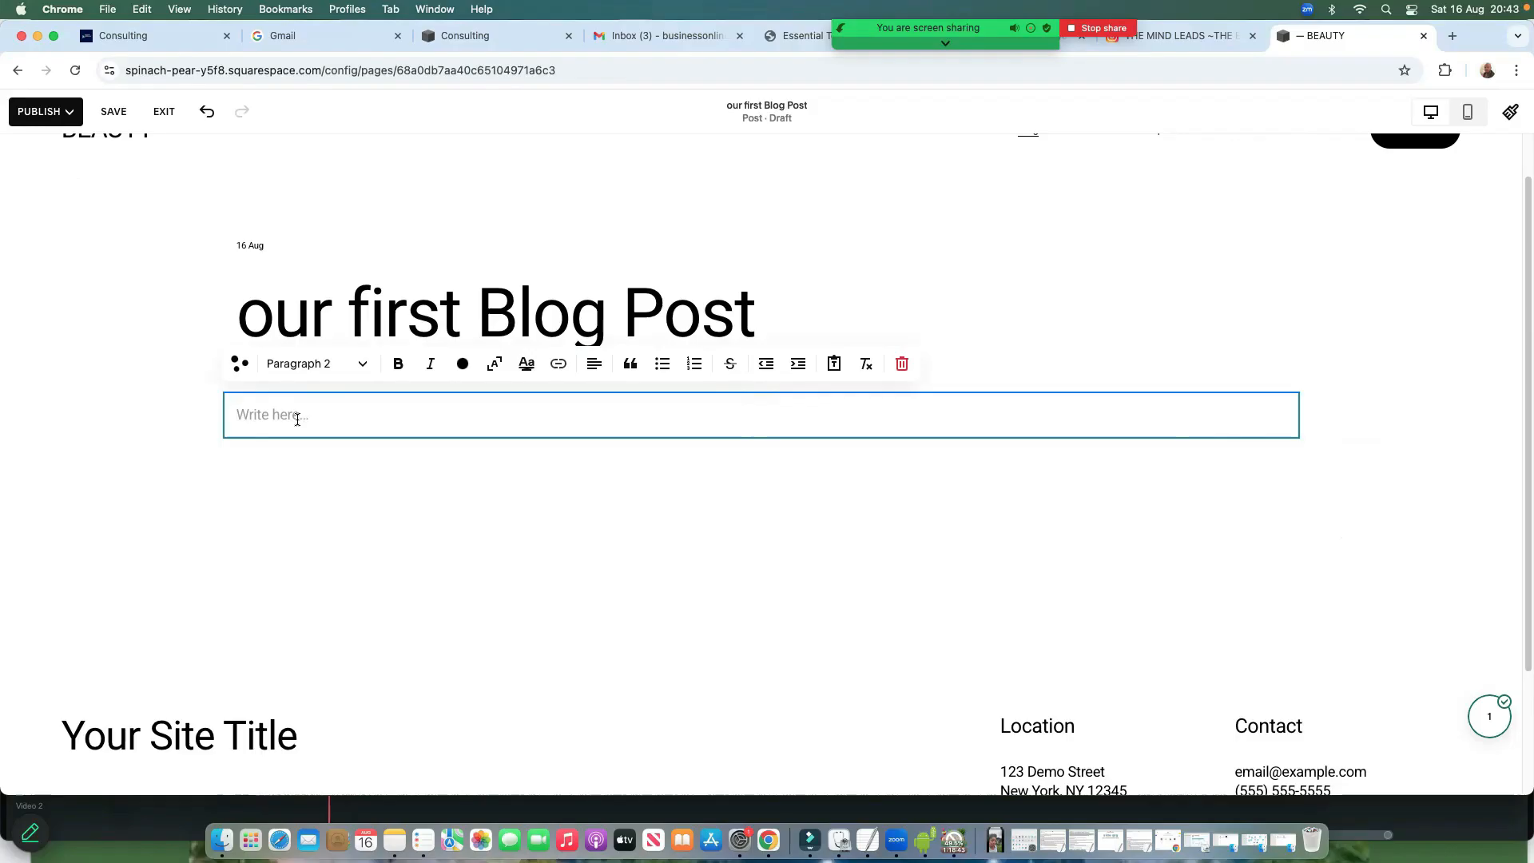
pyautogui.write('w')
pyautogui.write('rite whatever you like')
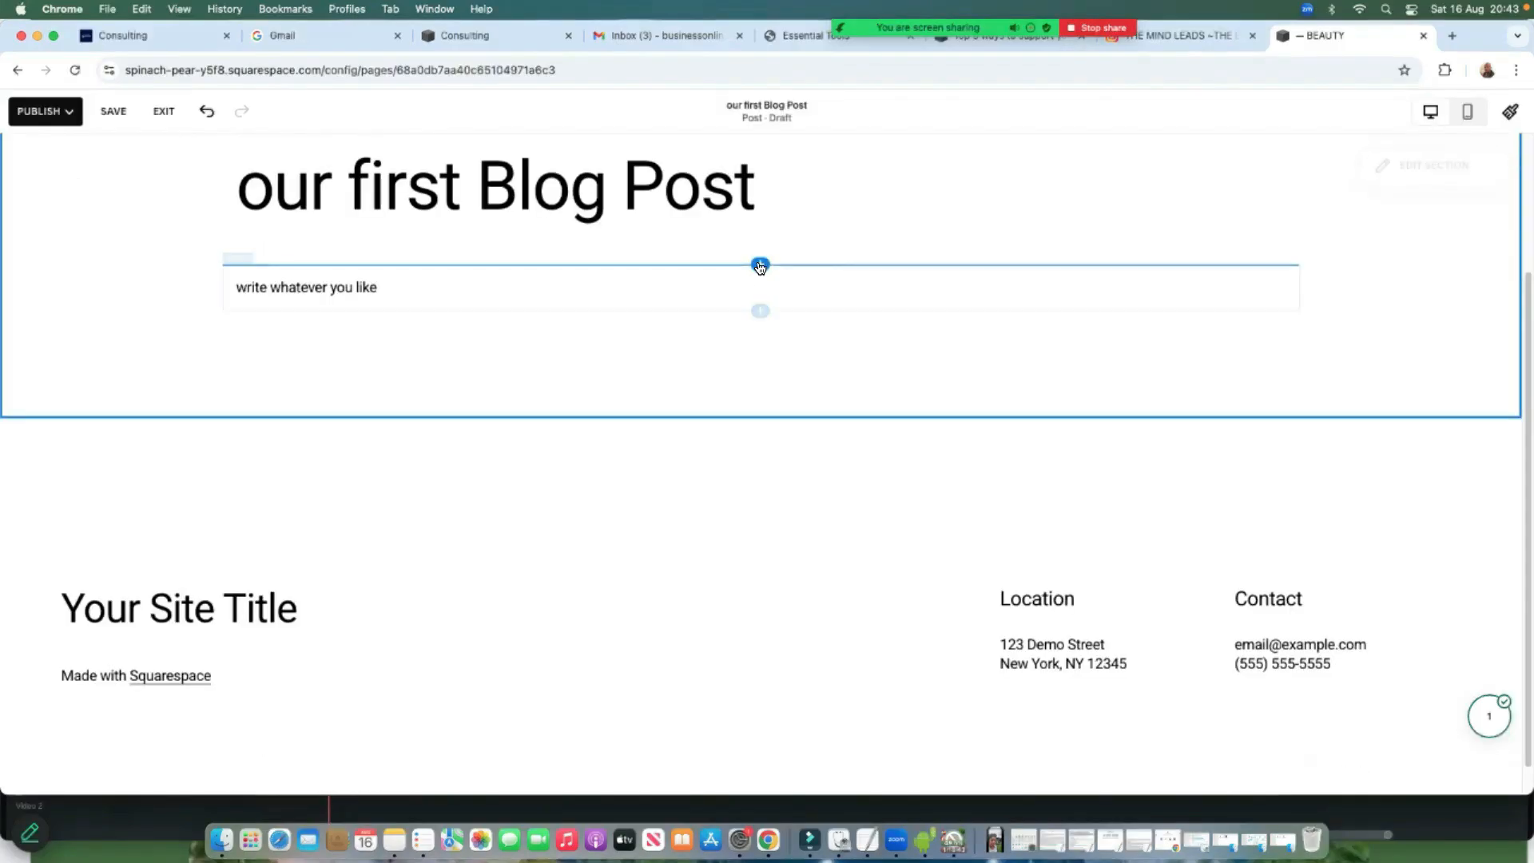
# Insert an image block between the post title and the body text
pyautogui.click(762, 264)
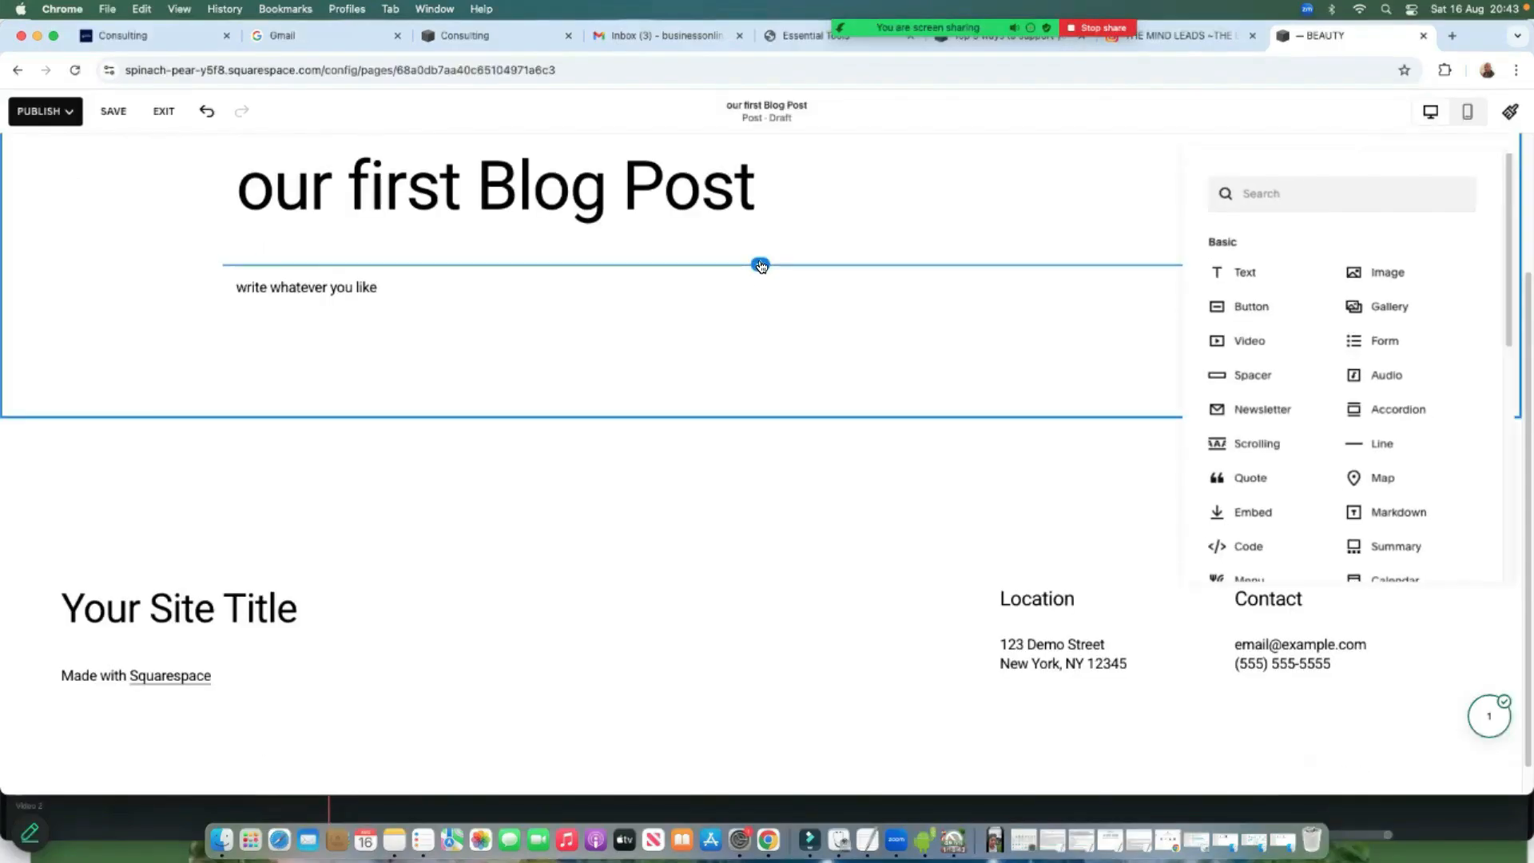
pyautogui.click(1376, 274)
pyautogui.scroll(-5, 910, 386)
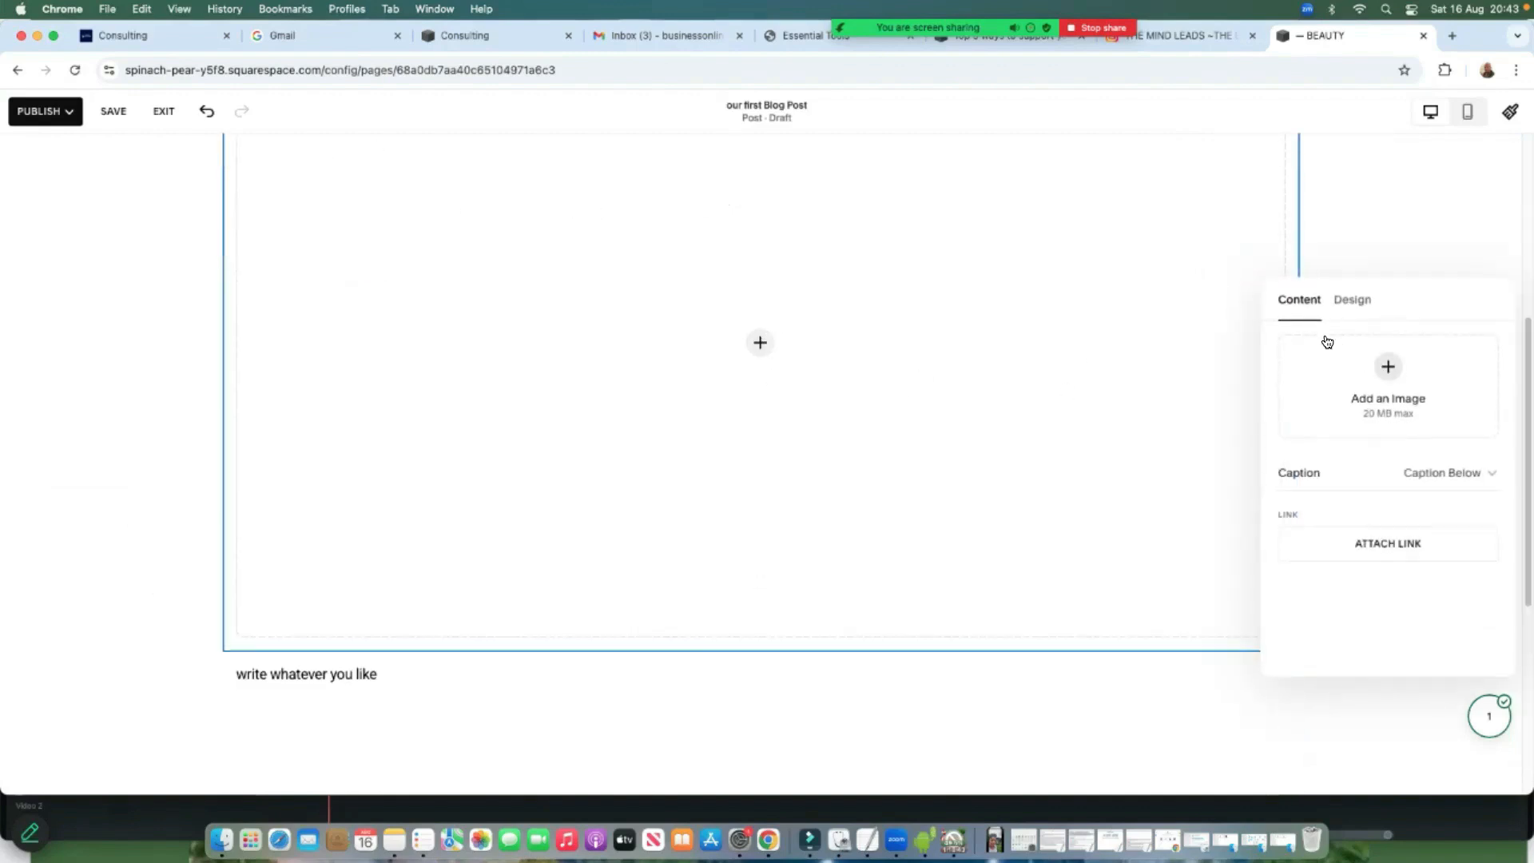
pyautogui.click(675, 392)
pyautogui.click(1034, 408)
pyautogui.scroll(5, 1009, 448)
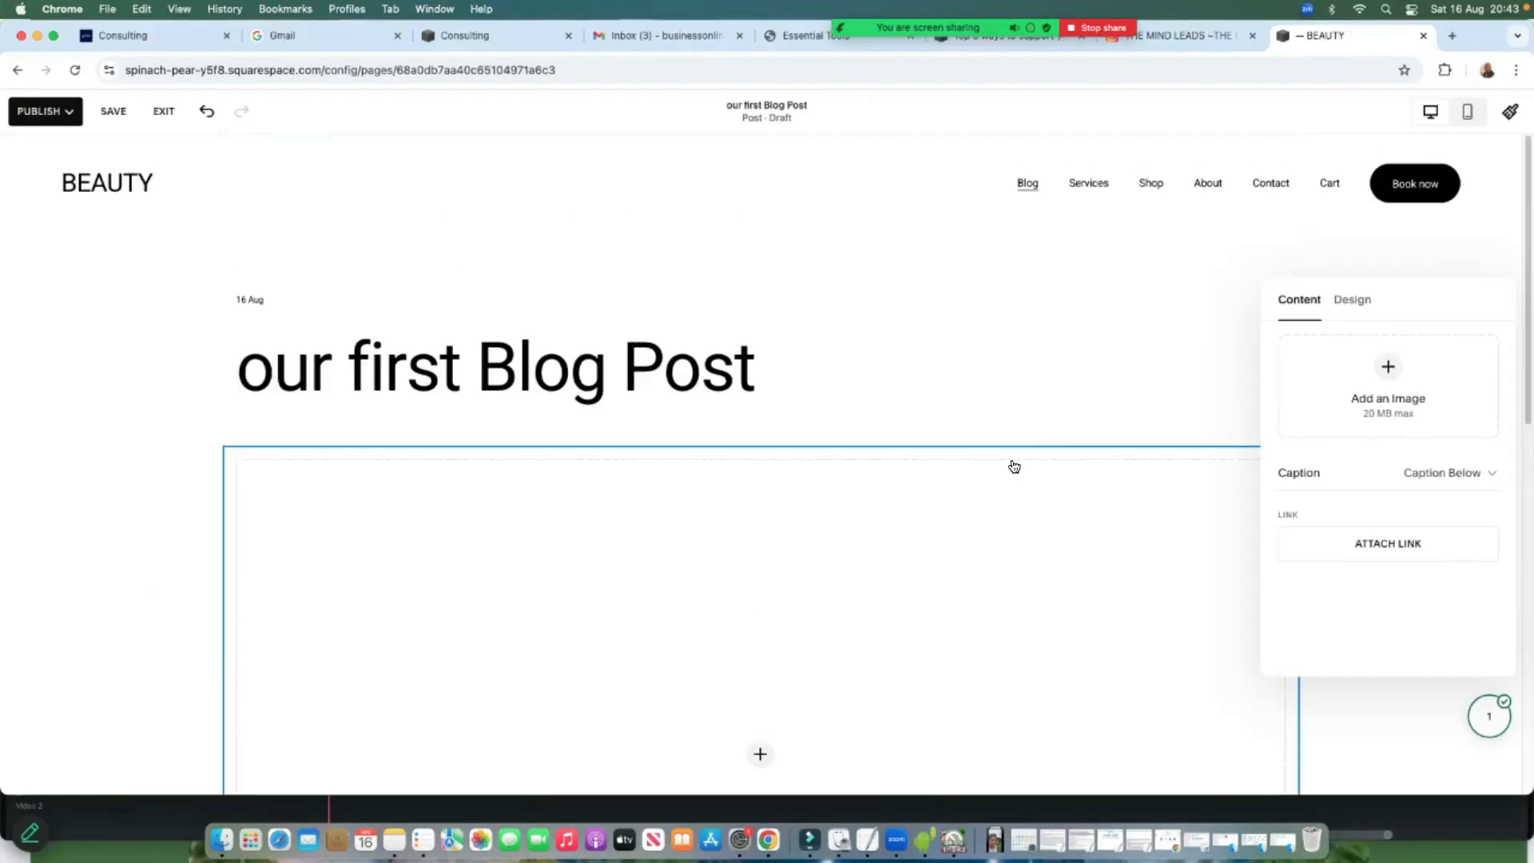
# Insert a button block between the image block and the body text
pyautogui.scroll(-4, 827, 443)
pyautogui.scroll(-5, 733, 616)
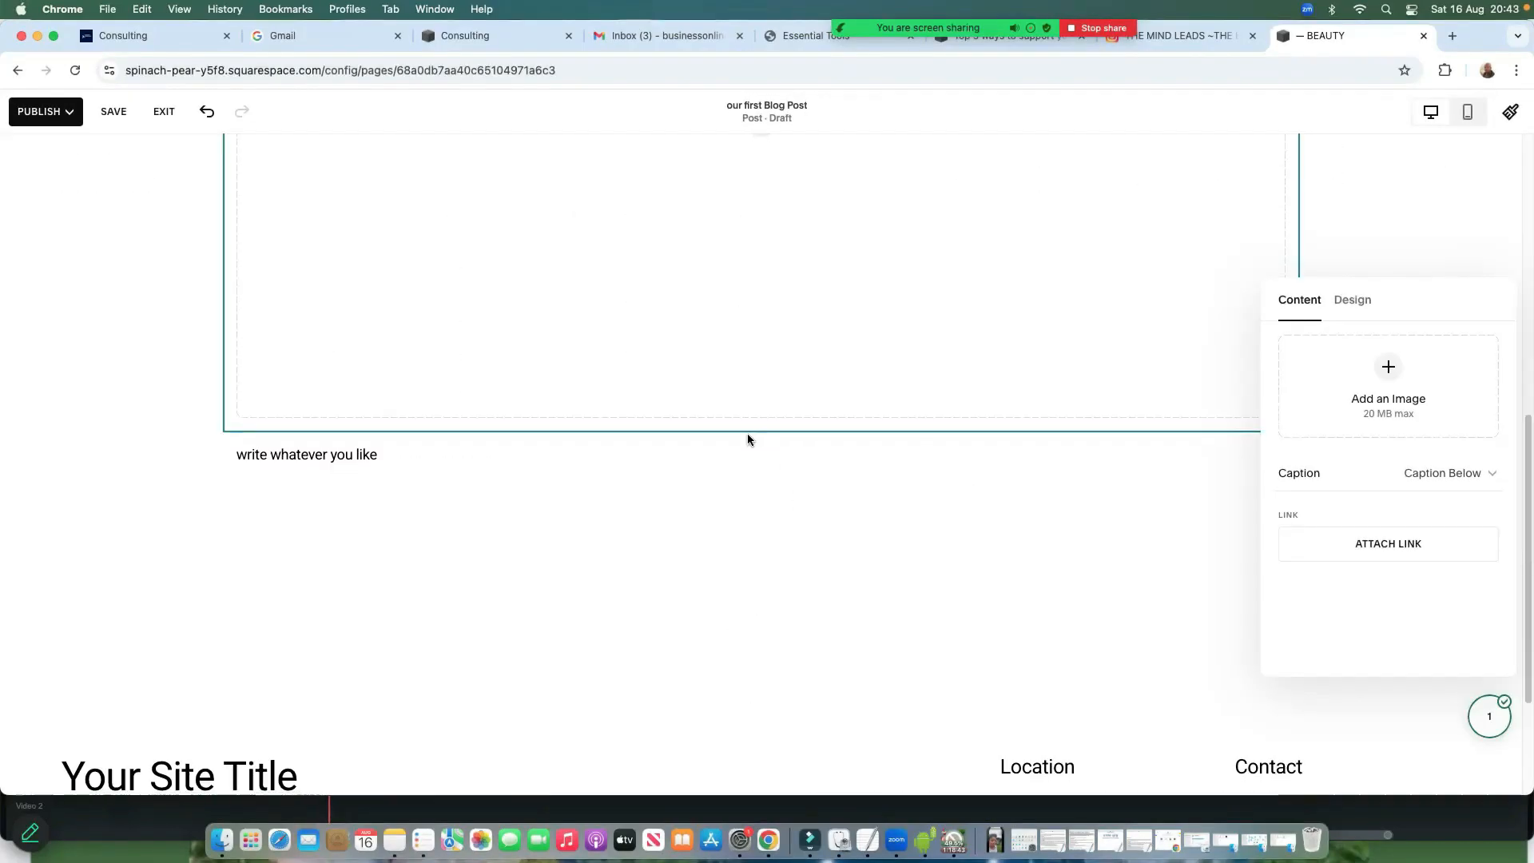
pyautogui.click(761, 431)
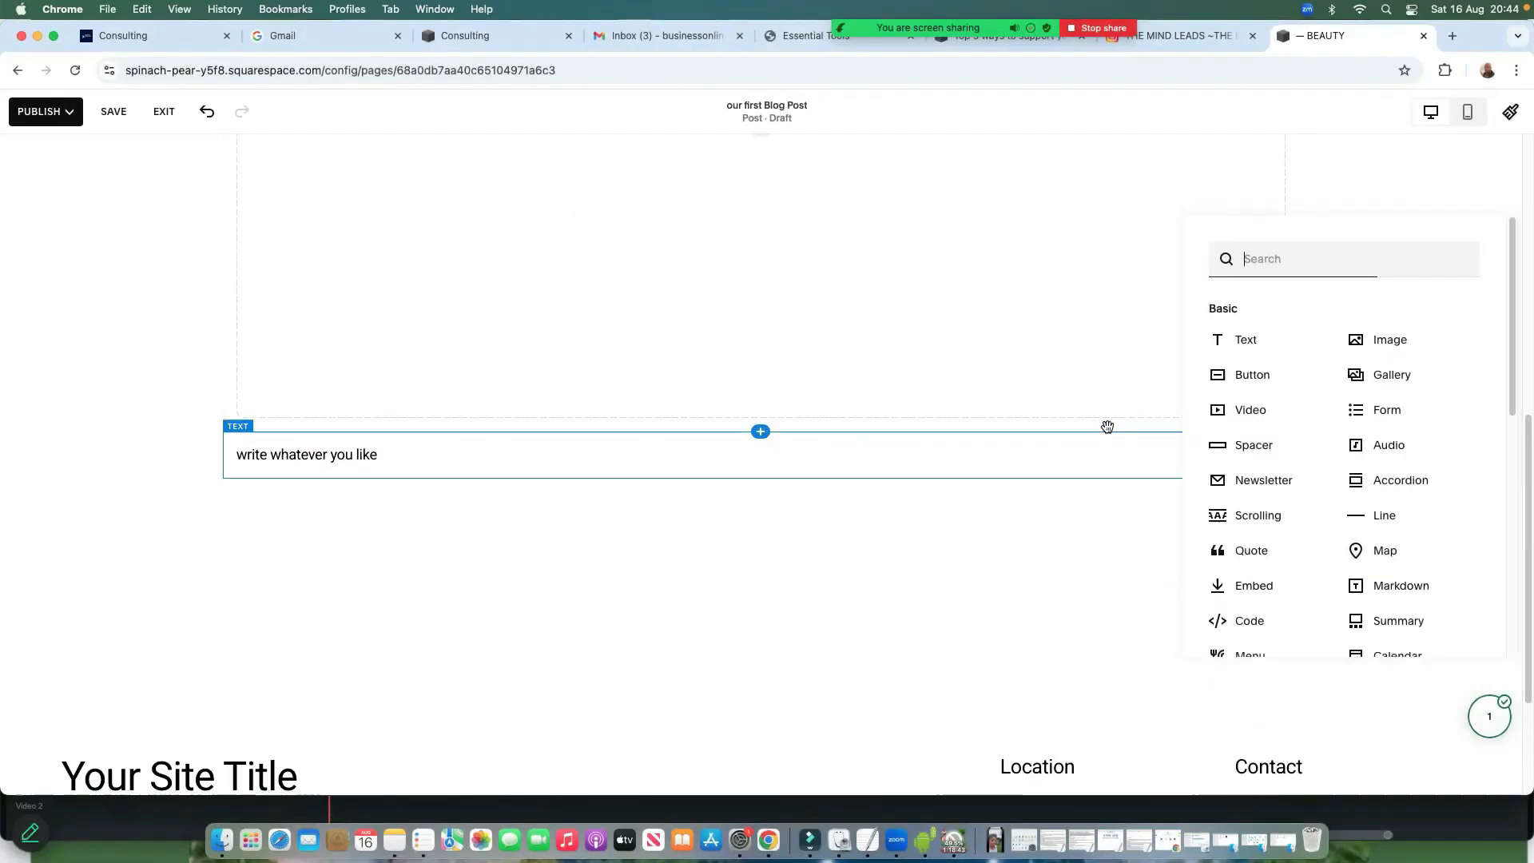
pyautogui.click(1252, 375)
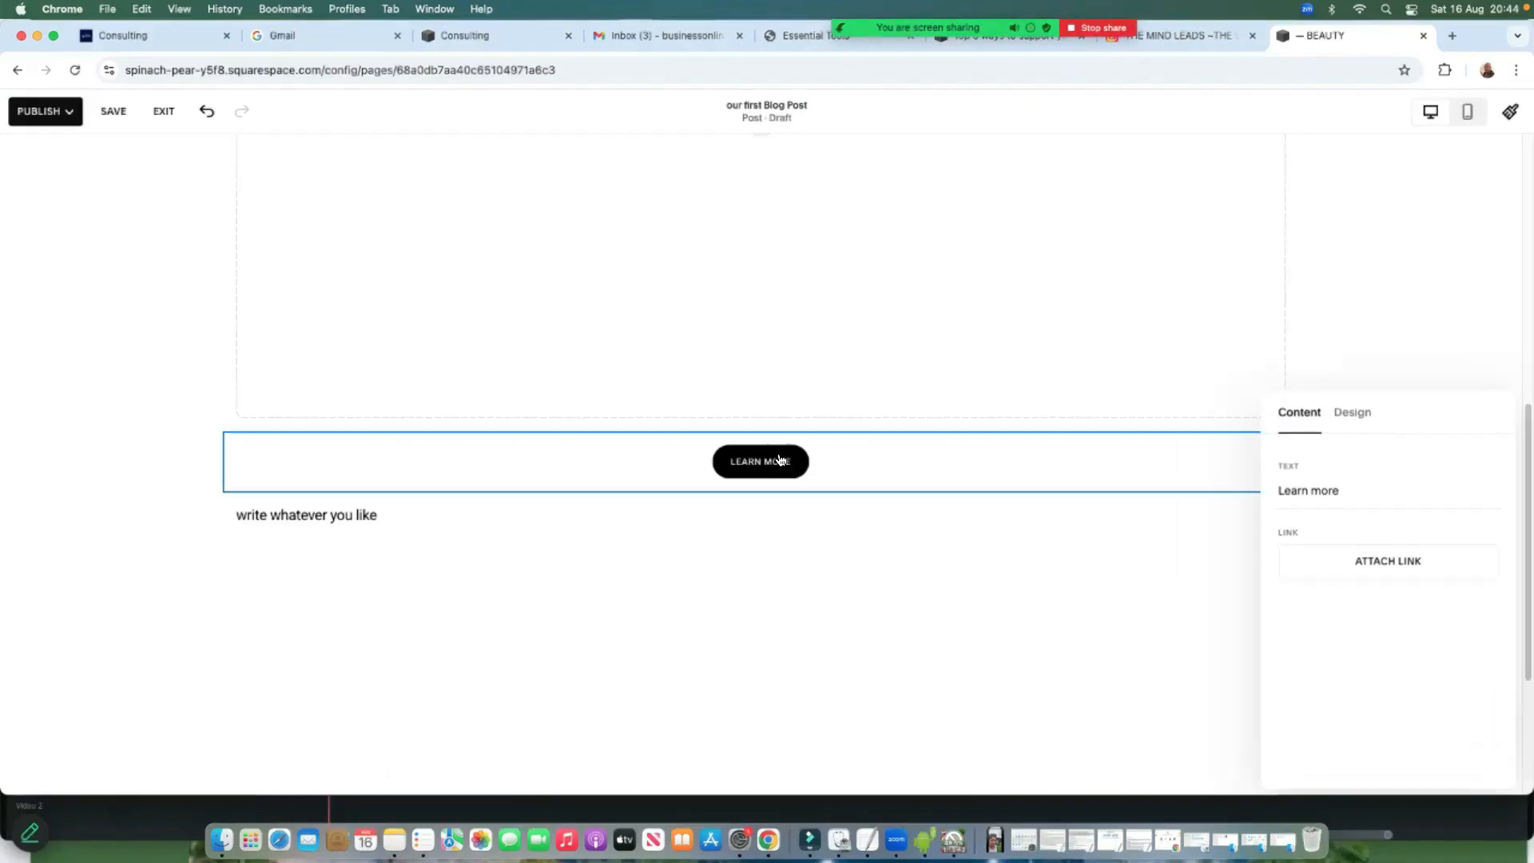
# Fill the post's empty image block with the library image imgg-gi3-i62e2_s1.png, the pink nail polish bottle with manicure tools
pyautogui.scroll(4, 911, 442)
pyautogui.click(751, 450)
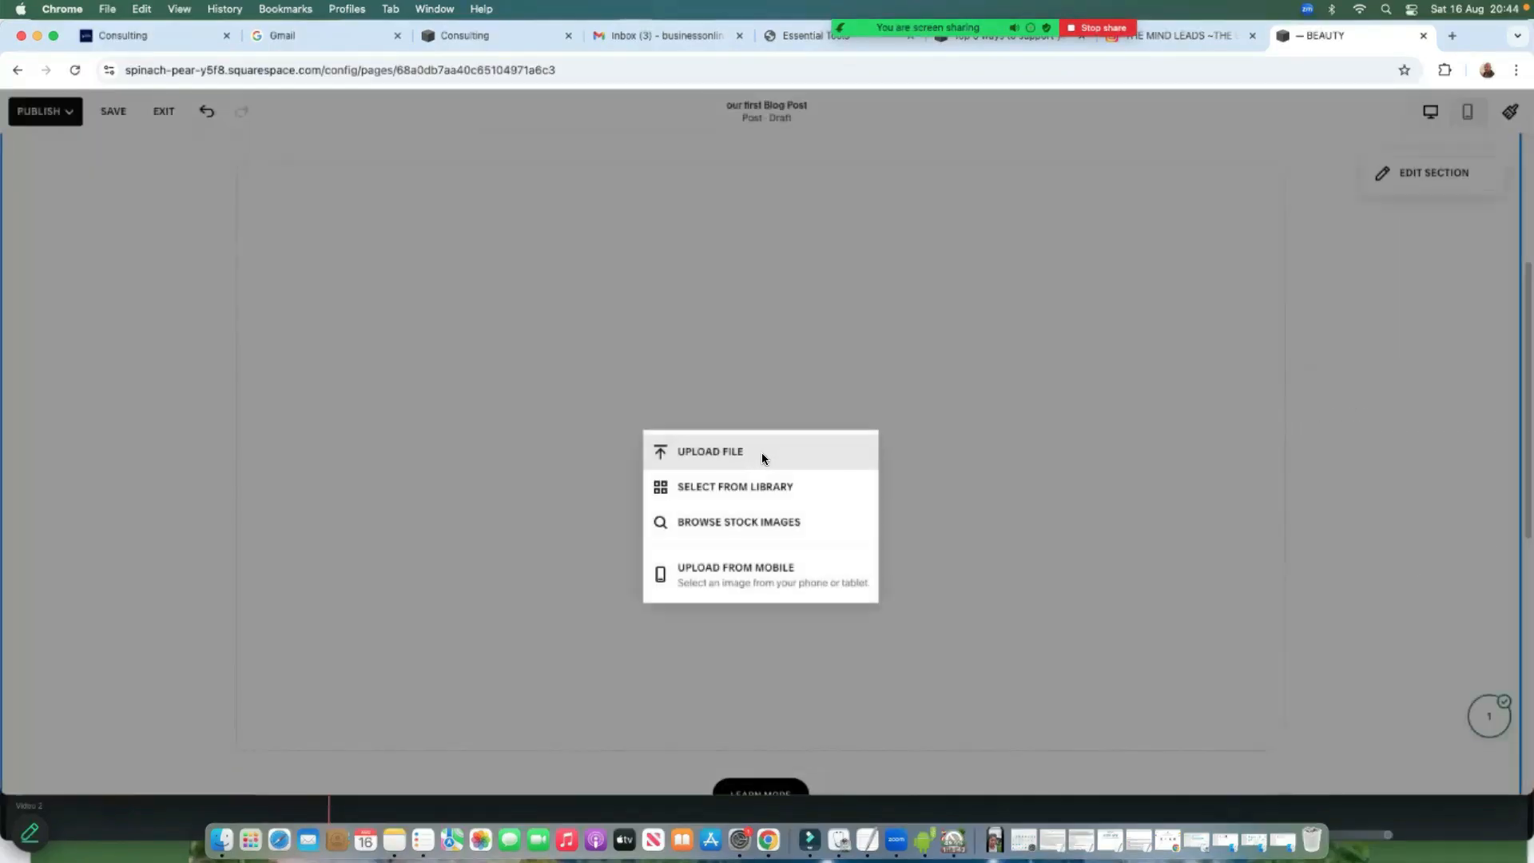
pyautogui.click(993, 445)
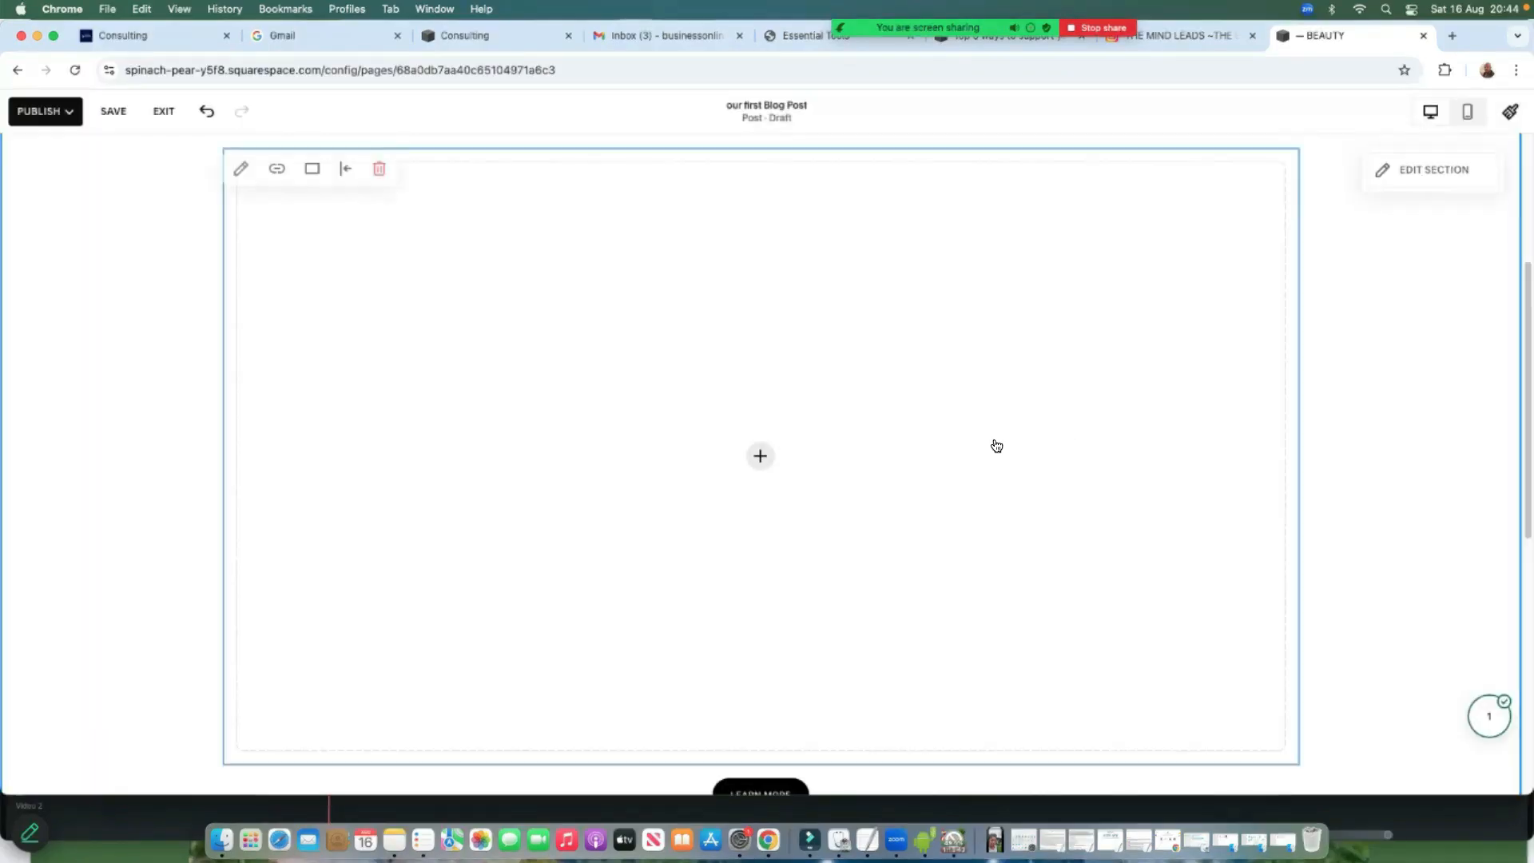
pyautogui.click(759, 455)
pyautogui.click(723, 482)
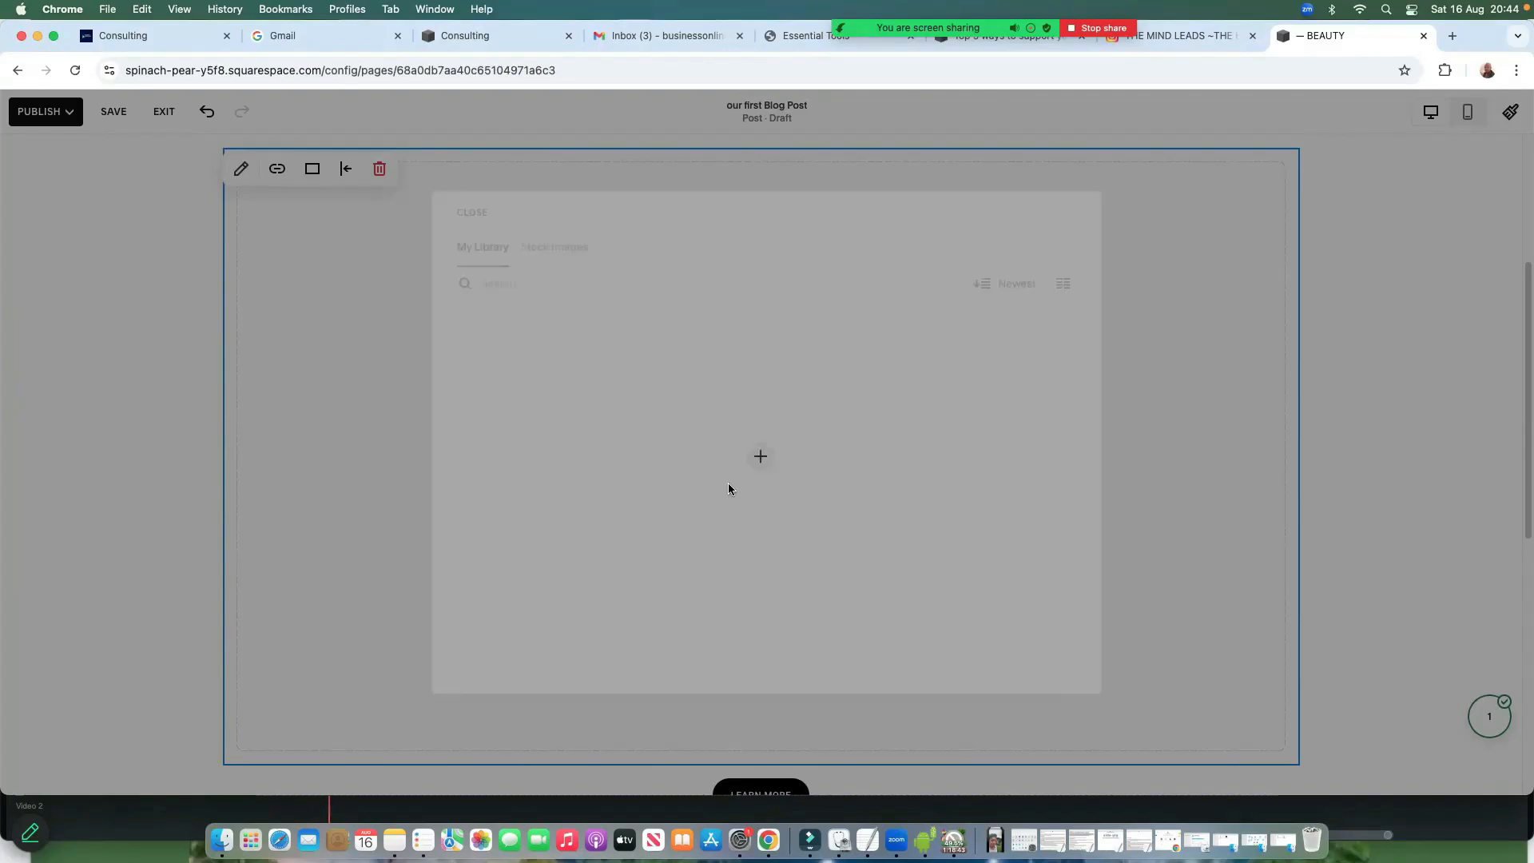
pyautogui.scroll(-3, 975, 400)
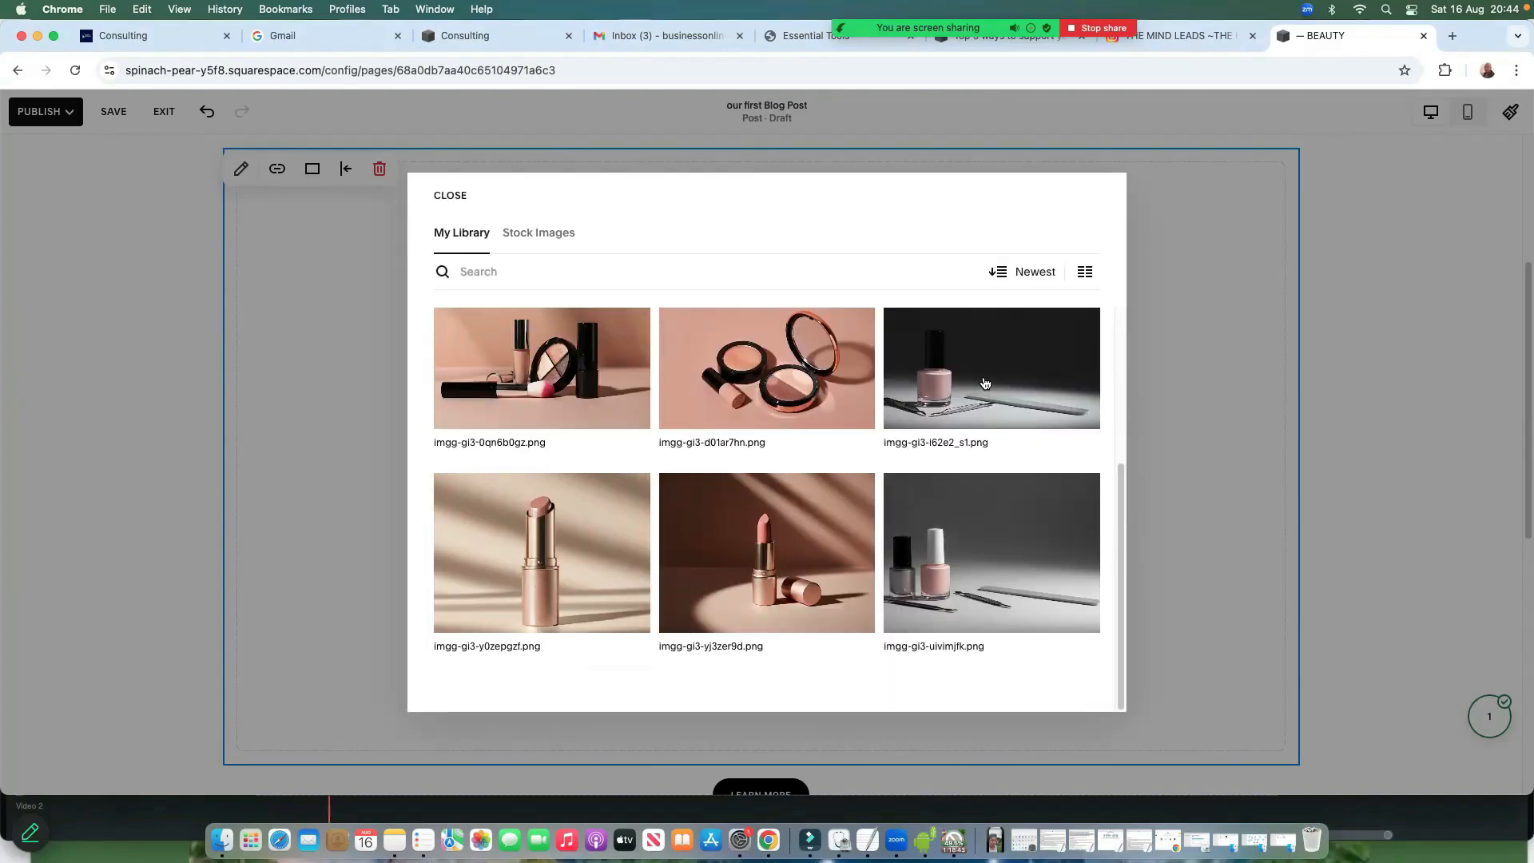
pyautogui.click(972, 420)
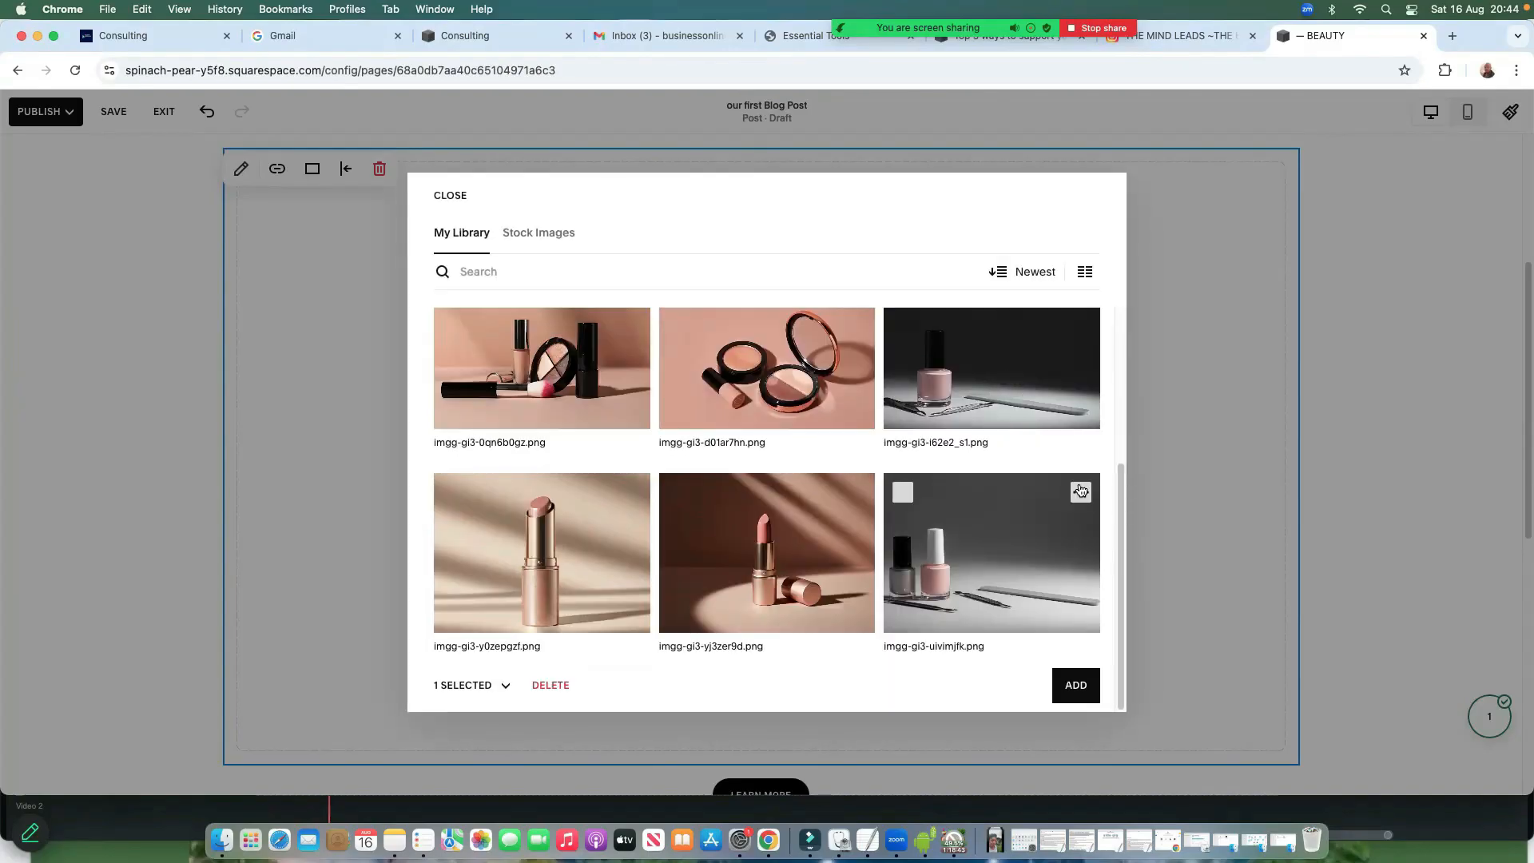
pyautogui.click(1075, 687)
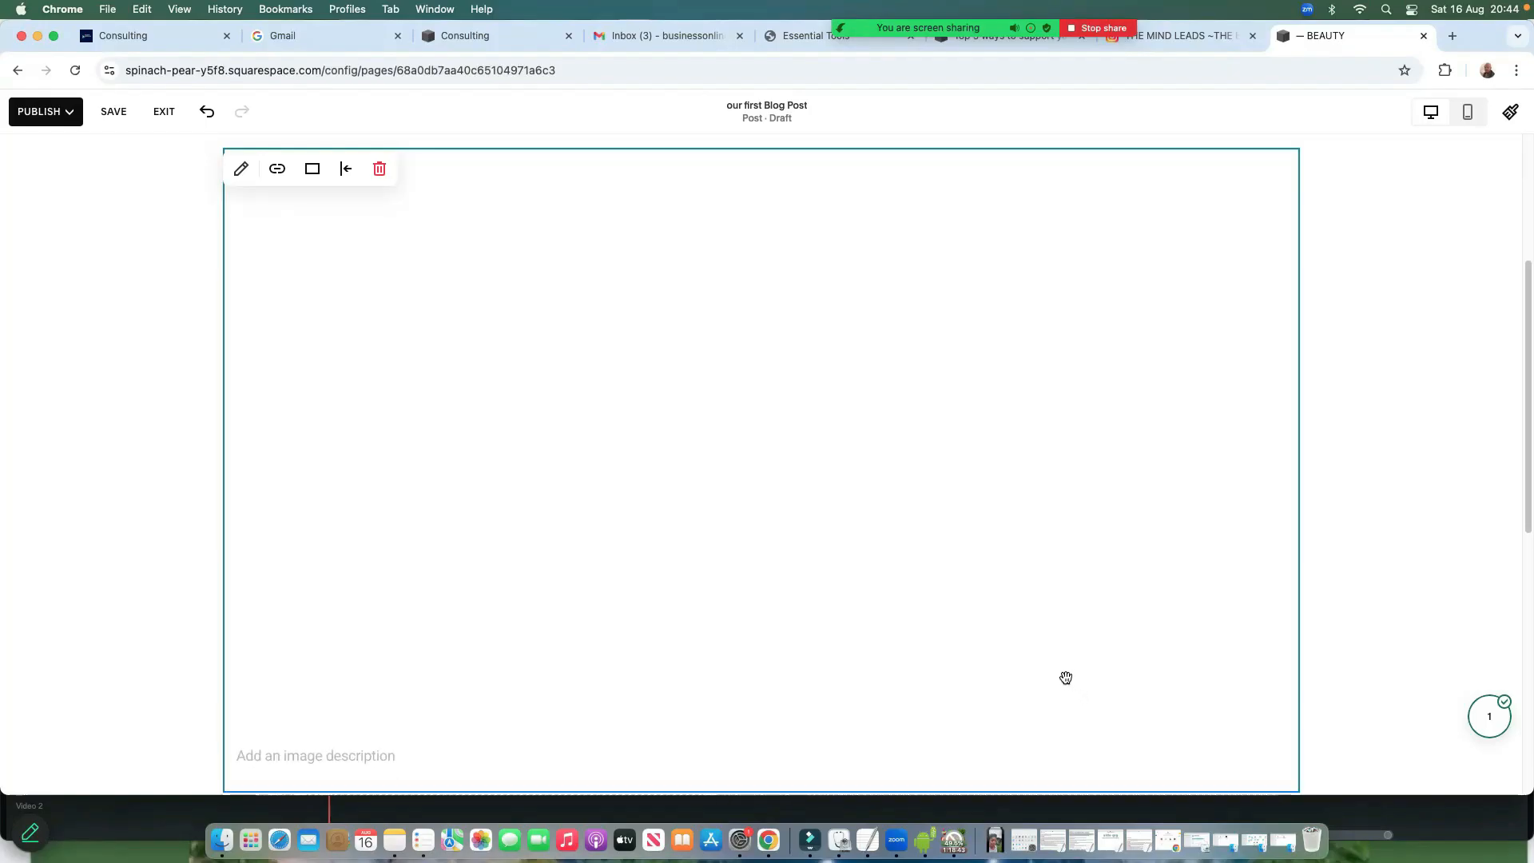
pyautogui.scroll(-5, 835, 571)
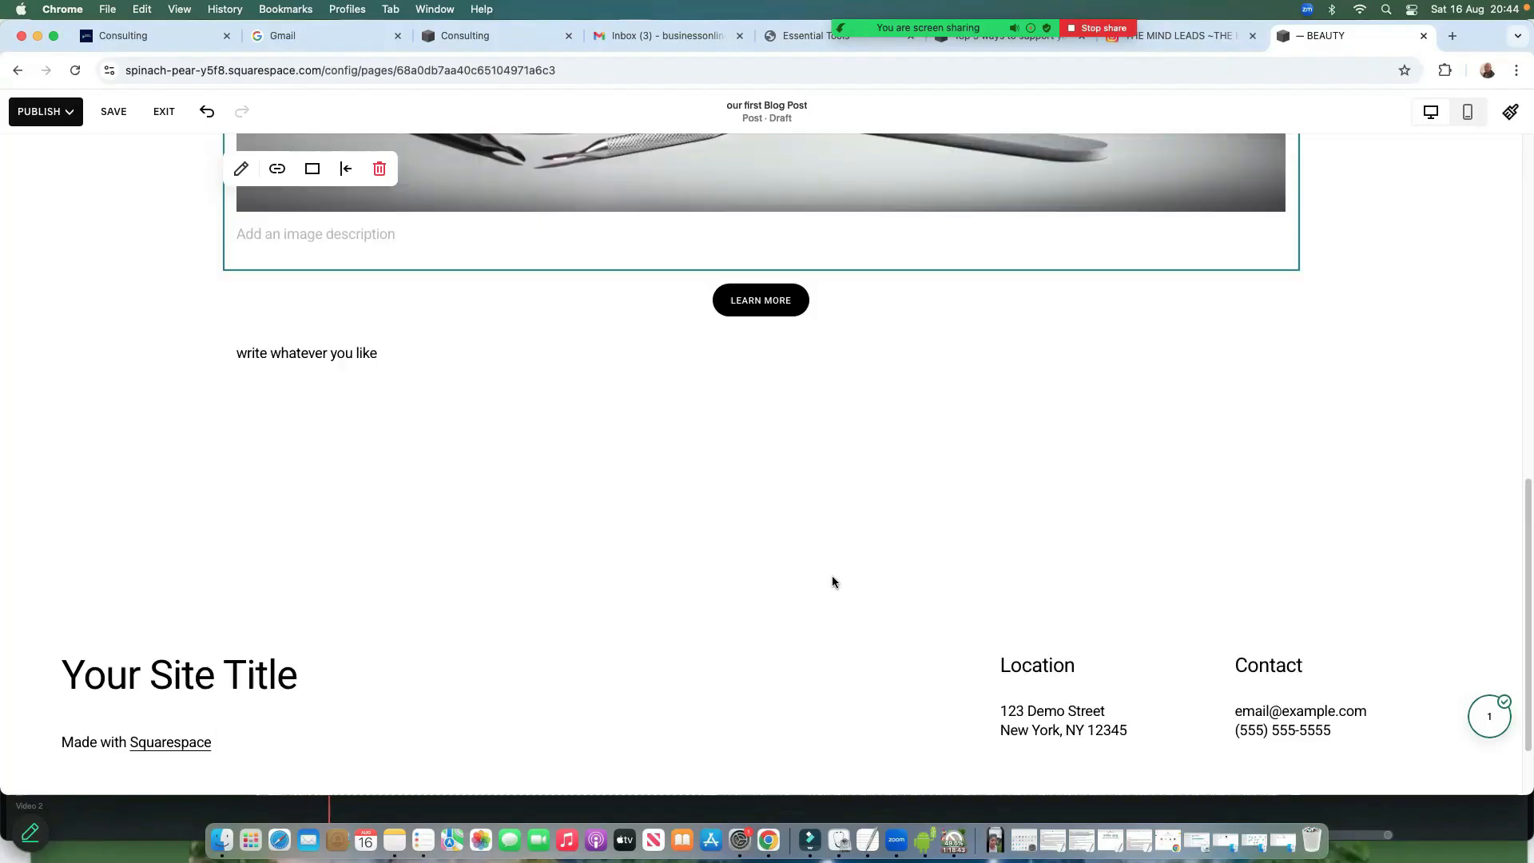
pyautogui.scroll(5, 831, 579)
pyautogui.scroll(-4, 832, 582)
# Change the text of the button block below the image to "Read more"
pyautogui.click(767, 480)
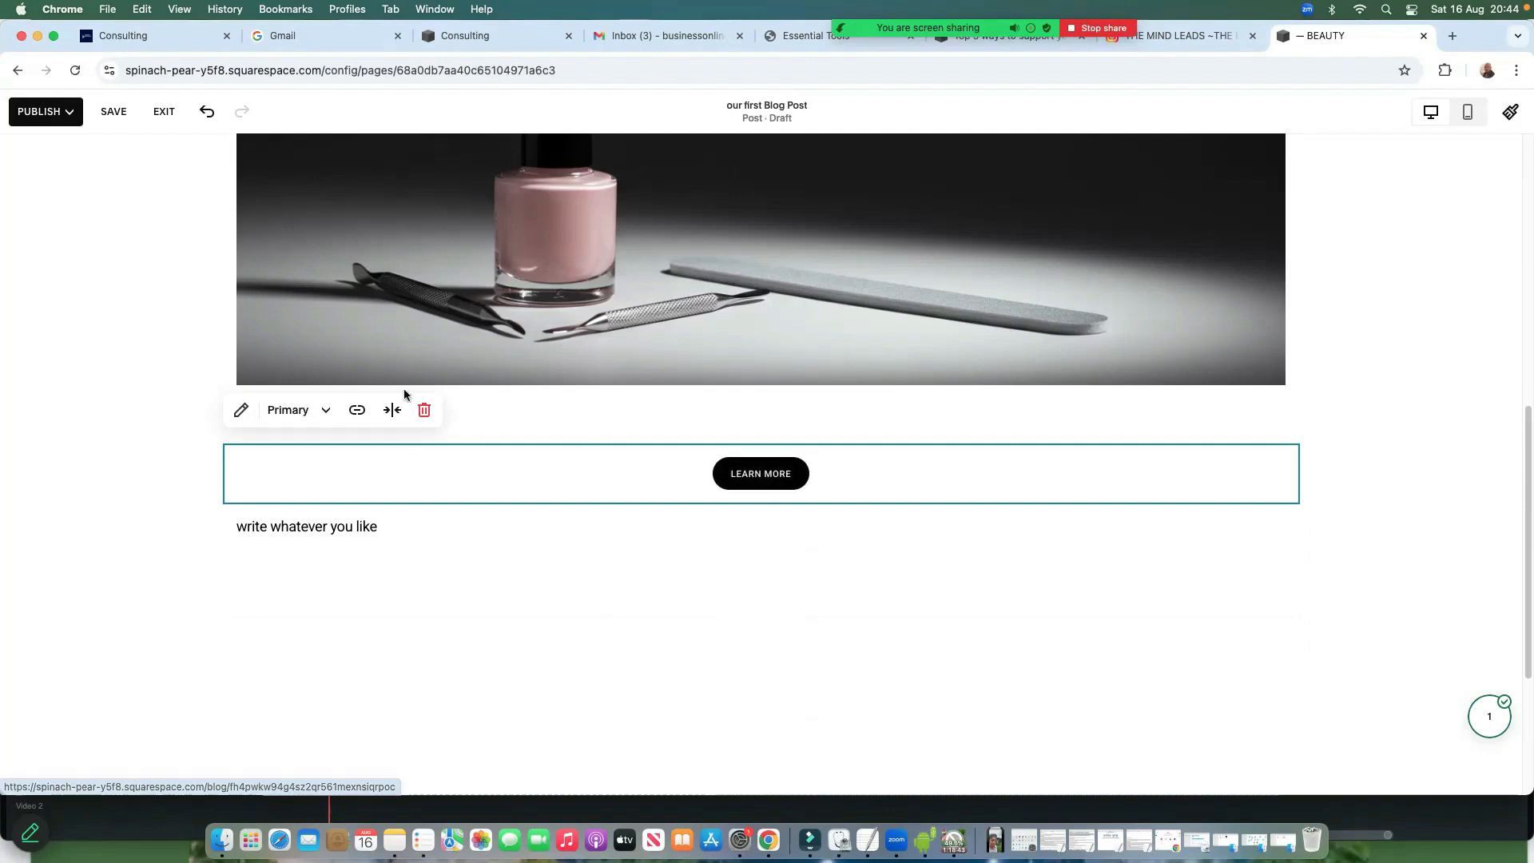
pyautogui.click(238, 410)
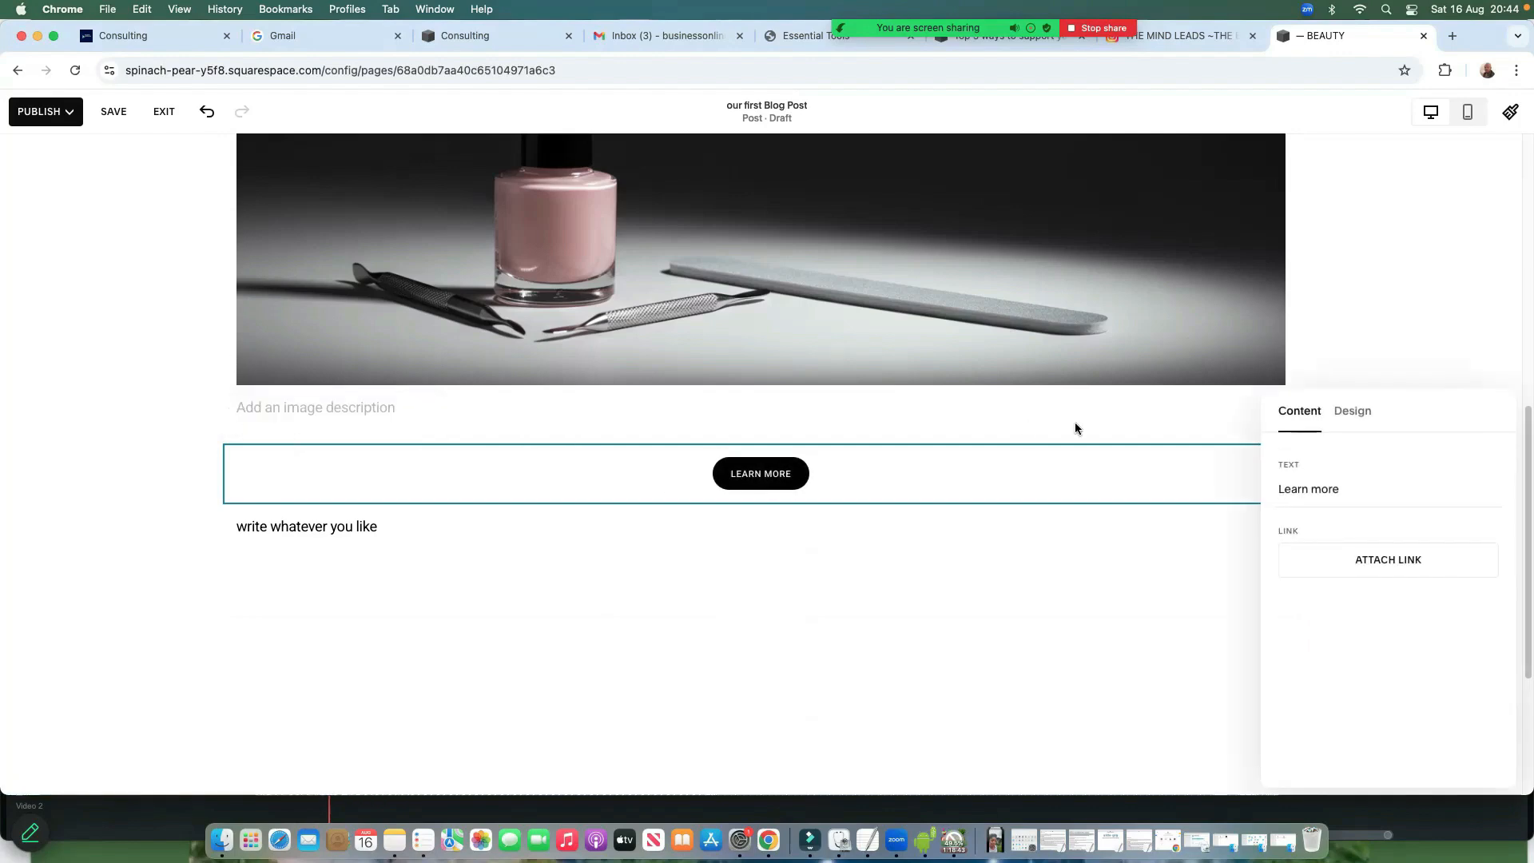
pyautogui.click(1347, 486)
pyautogui.press('BackSpace')
pyautogui.press('BackSpace')
pyautogui.press('BackSpace')
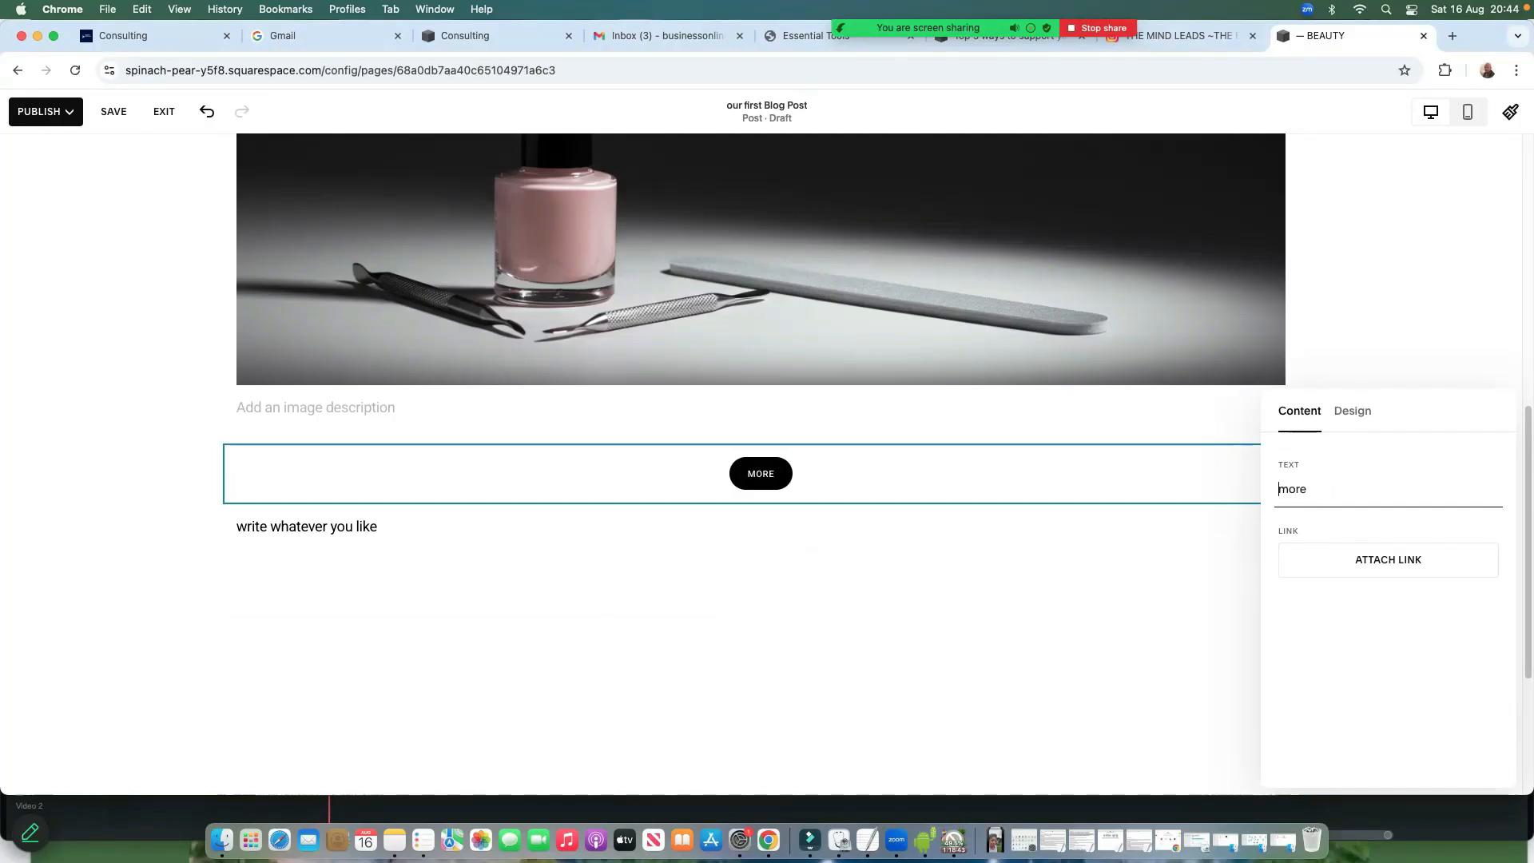
pyautogui.write('Read')
# Try linking the Read more button to the Home page (/home) and clear the link again
pyautogui.click(1376, 566)
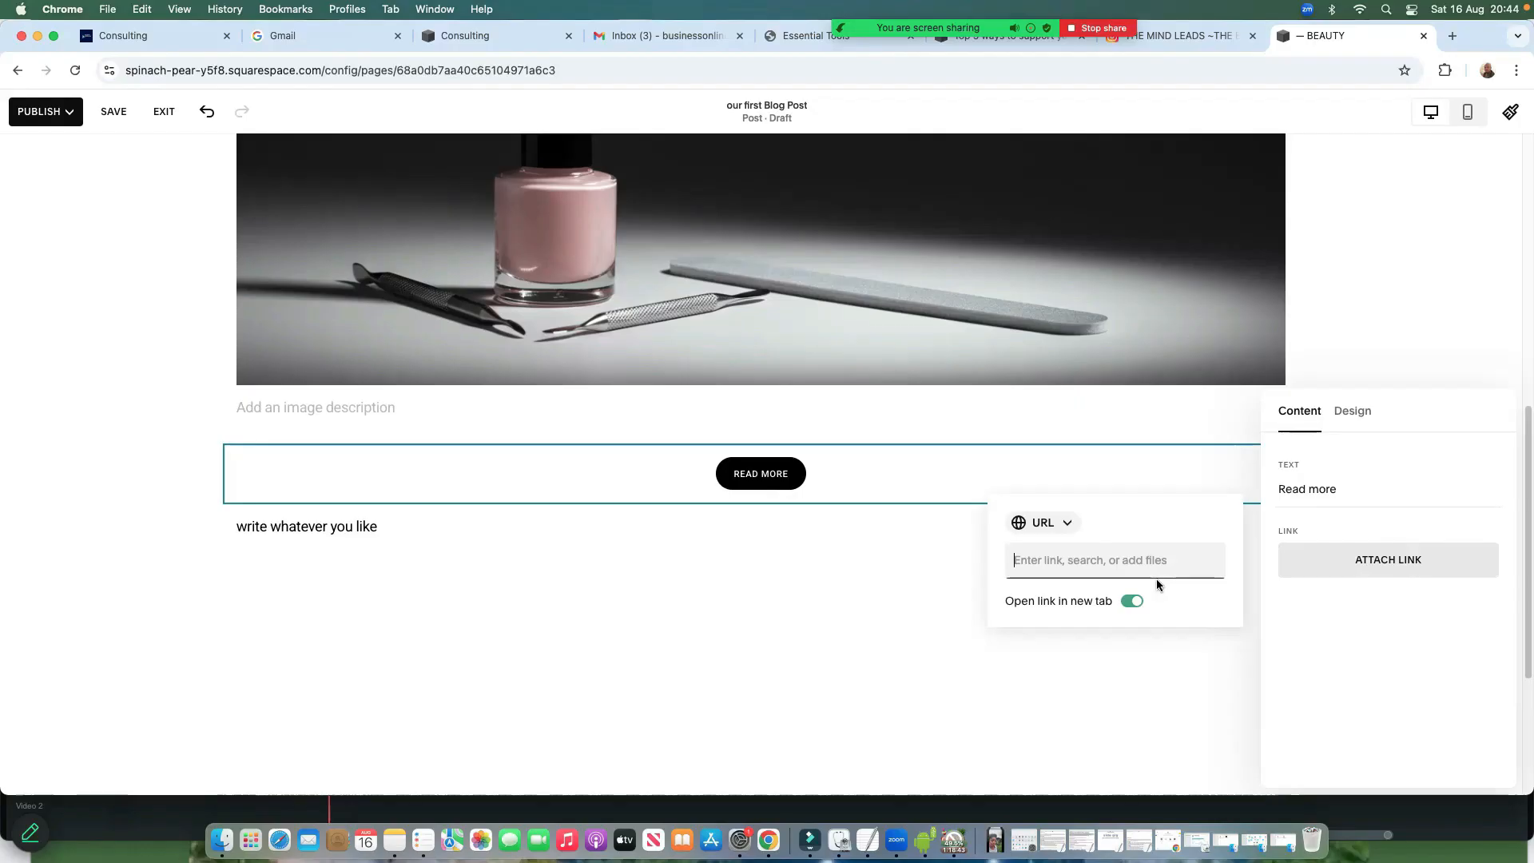
pyautogui.write('h')
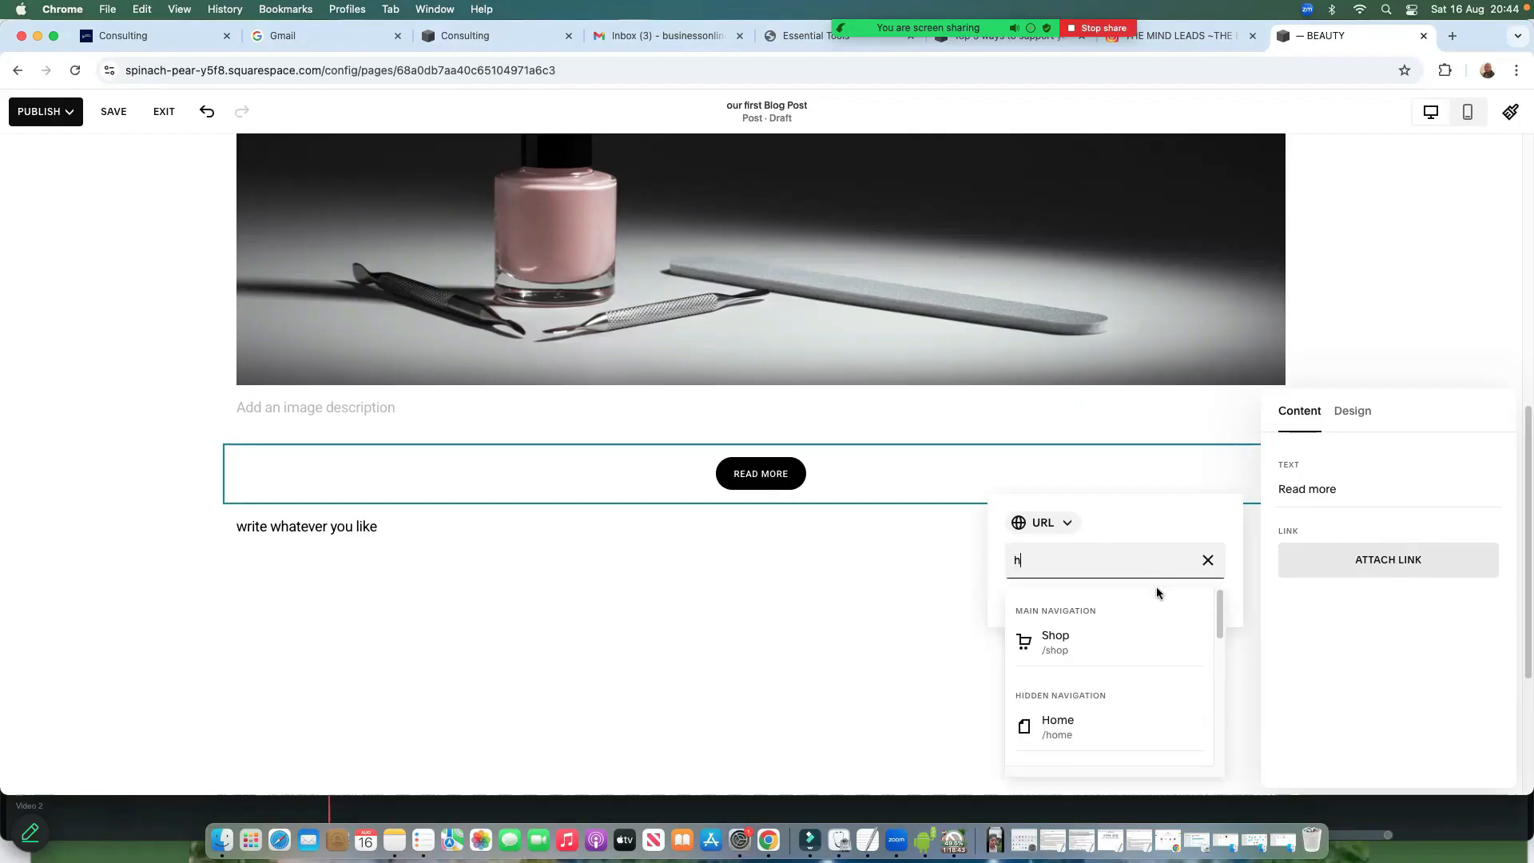
pyautogui.click(1054, 733)
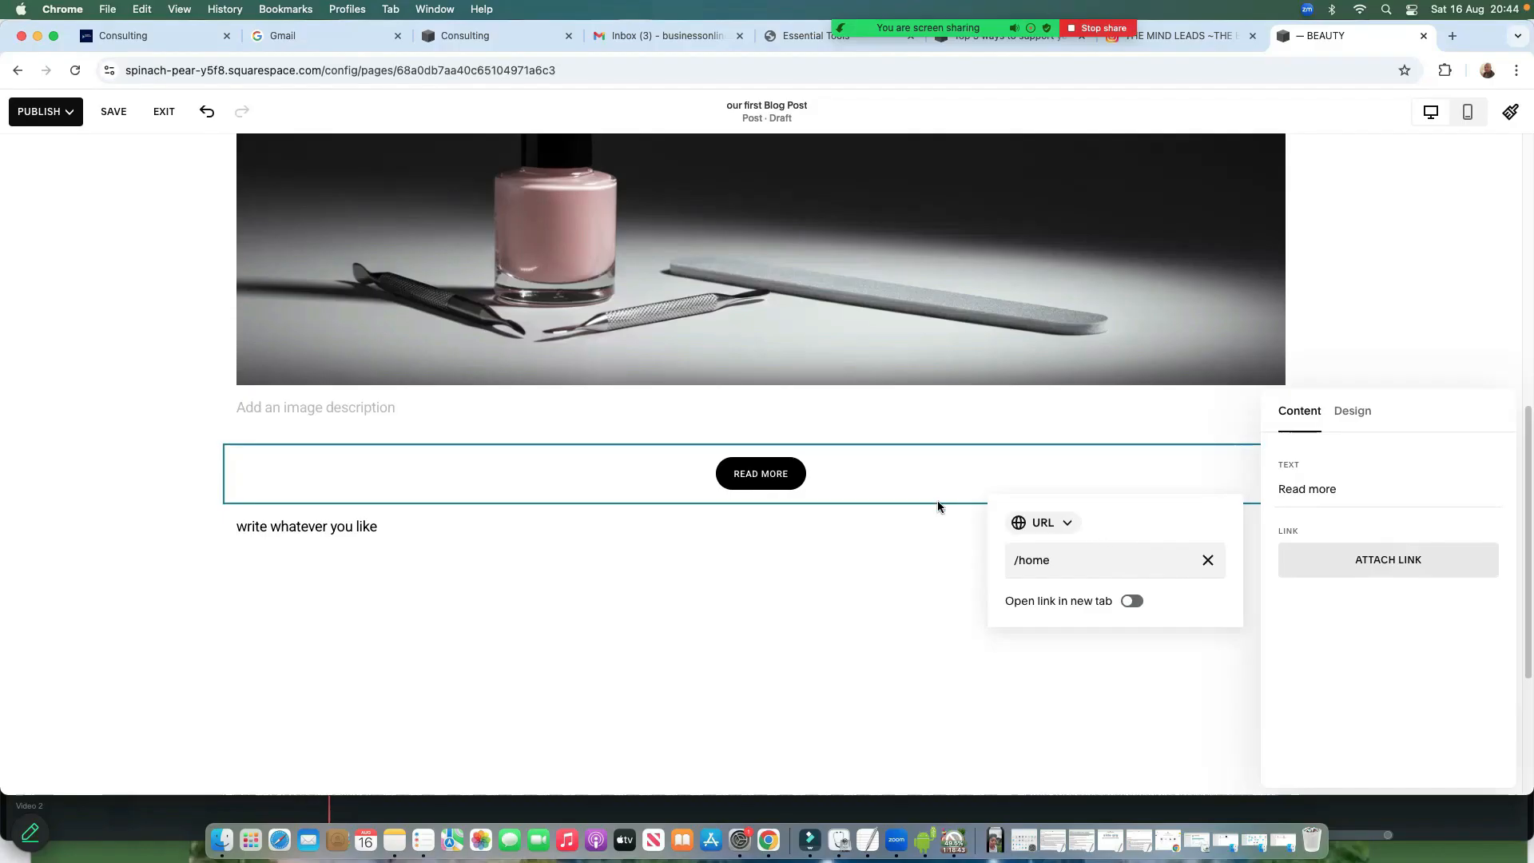
pyautogui.click(1206, 561)
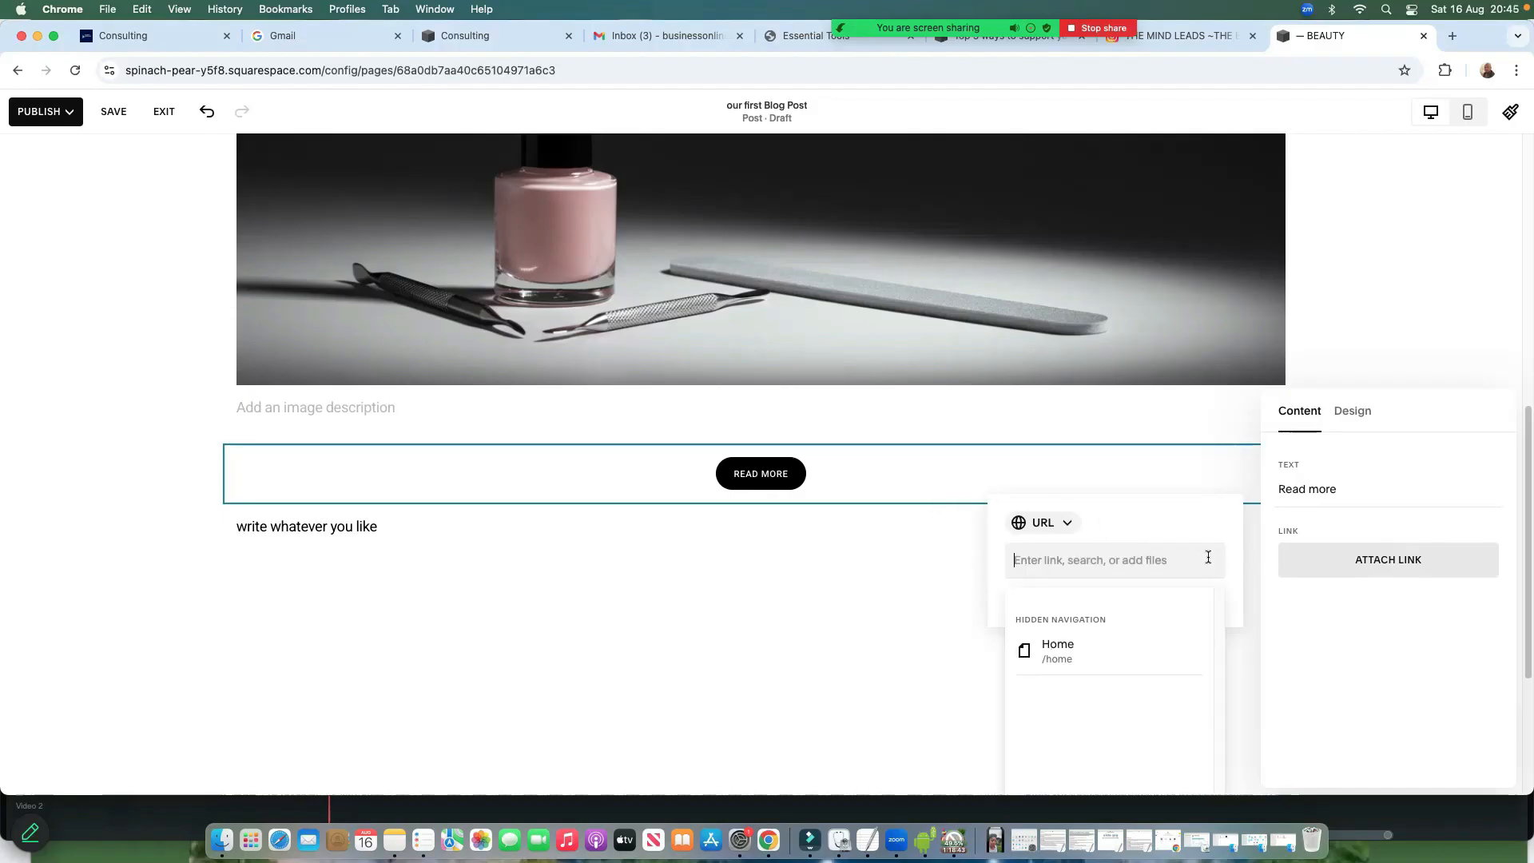
pyautogui.click(1403, 663)
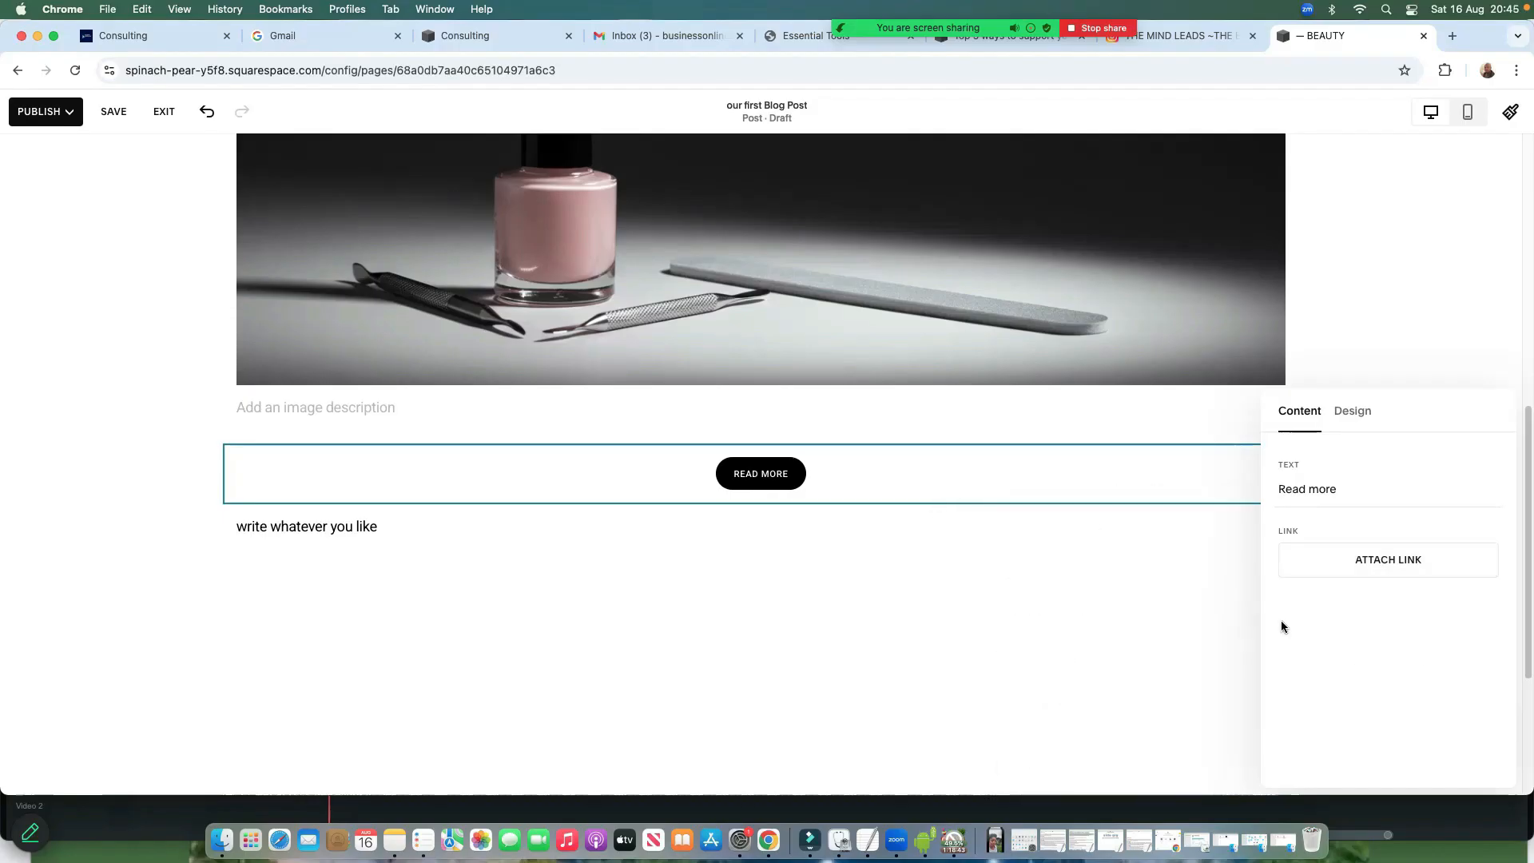
# Try the Secondary and Tertiary Button styles on the Read more button and return it to Primary Button
pyautogui.click(1359, 413)
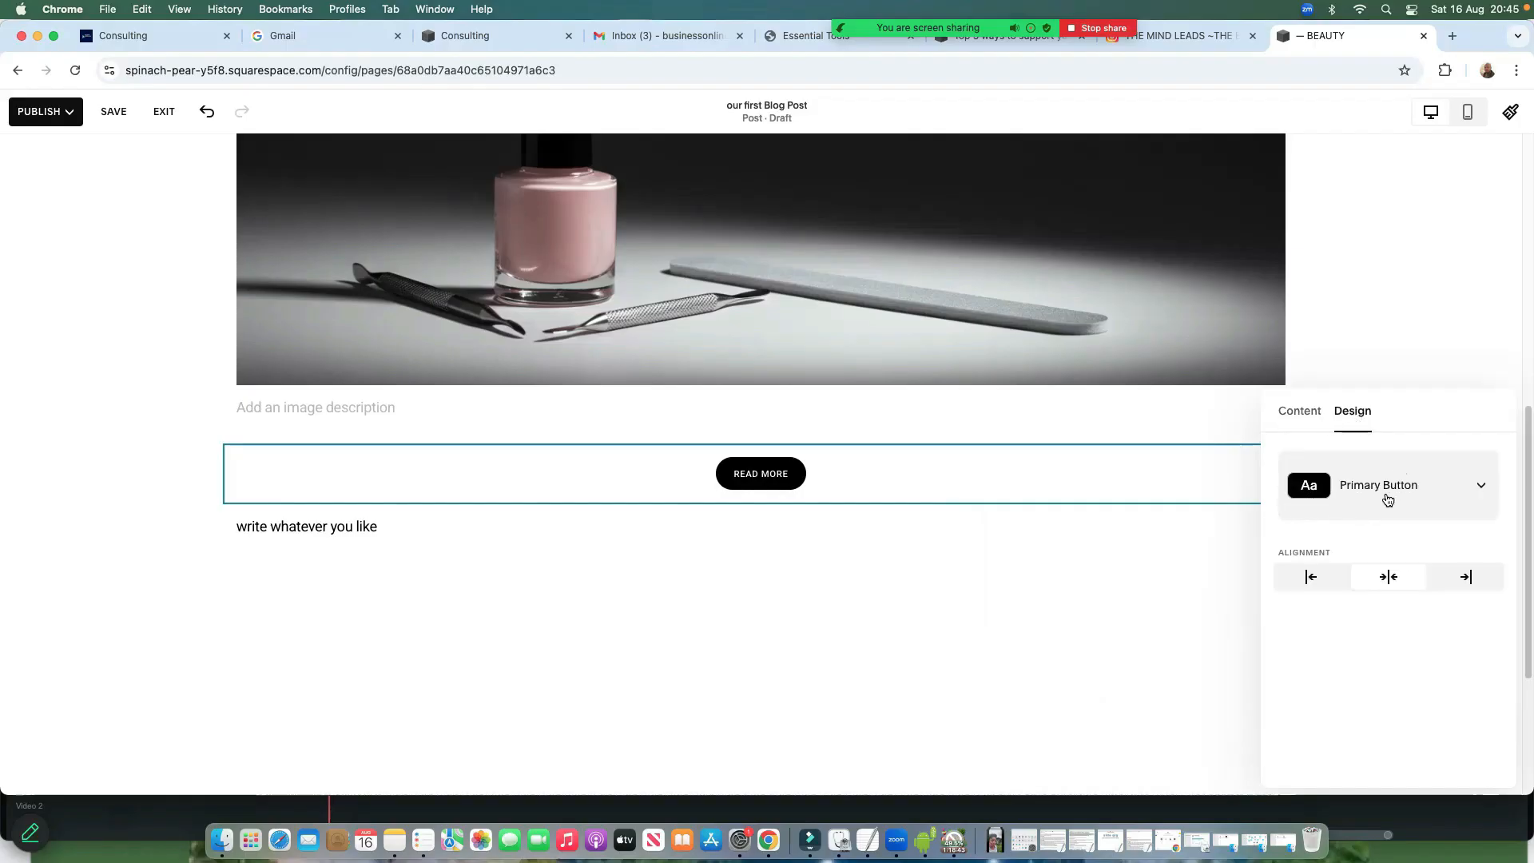
pyautogui.click(1480, 489)
pyautogui.click(1369, 546)
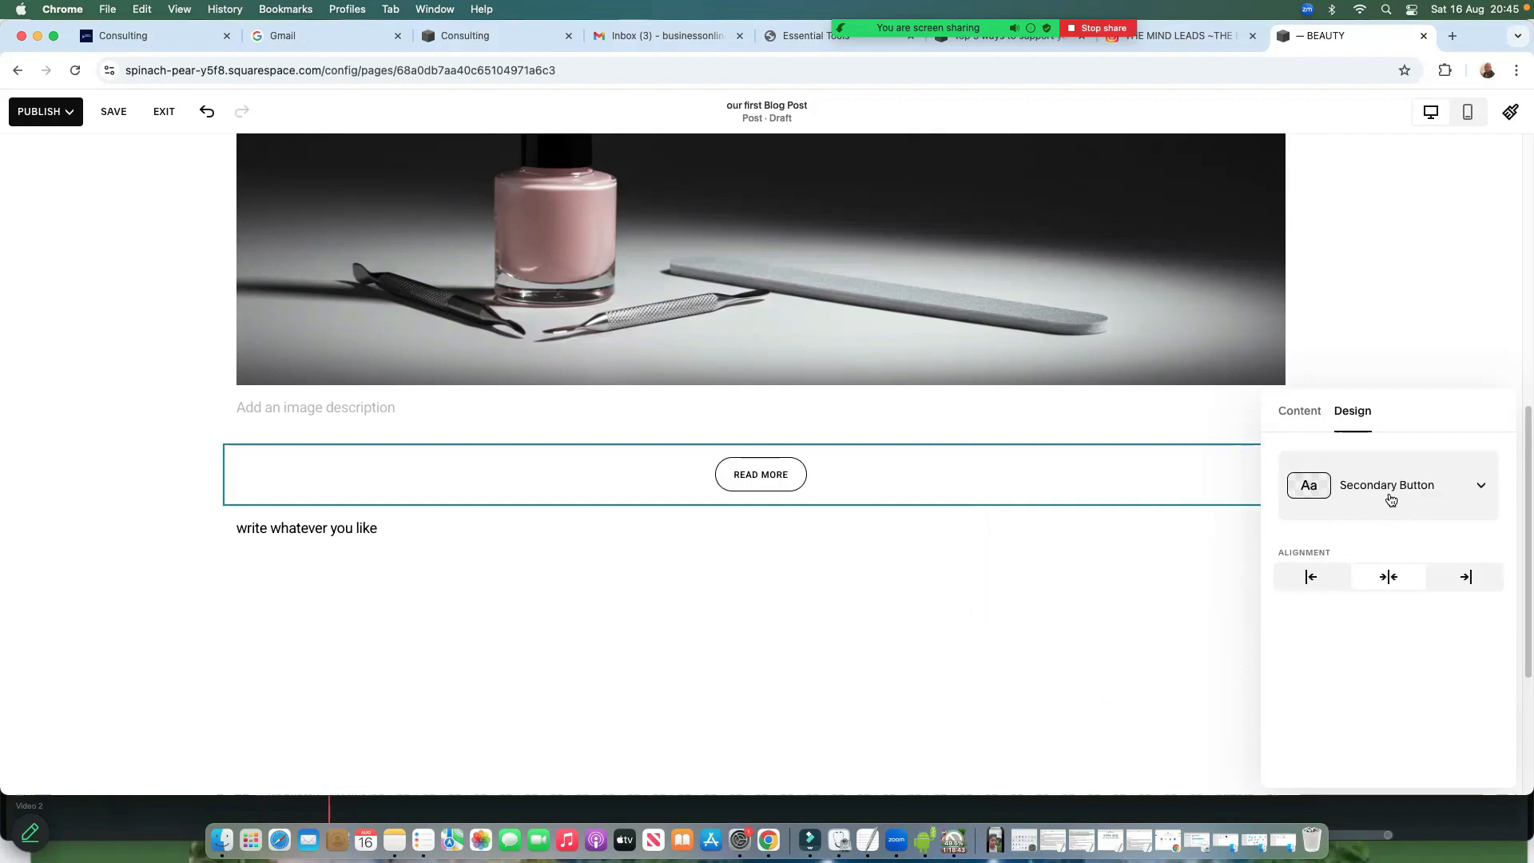
pyautogui.click(1482, 490)
pyautogui.click(1369, 542)
pyautogui.click(1474, 490)
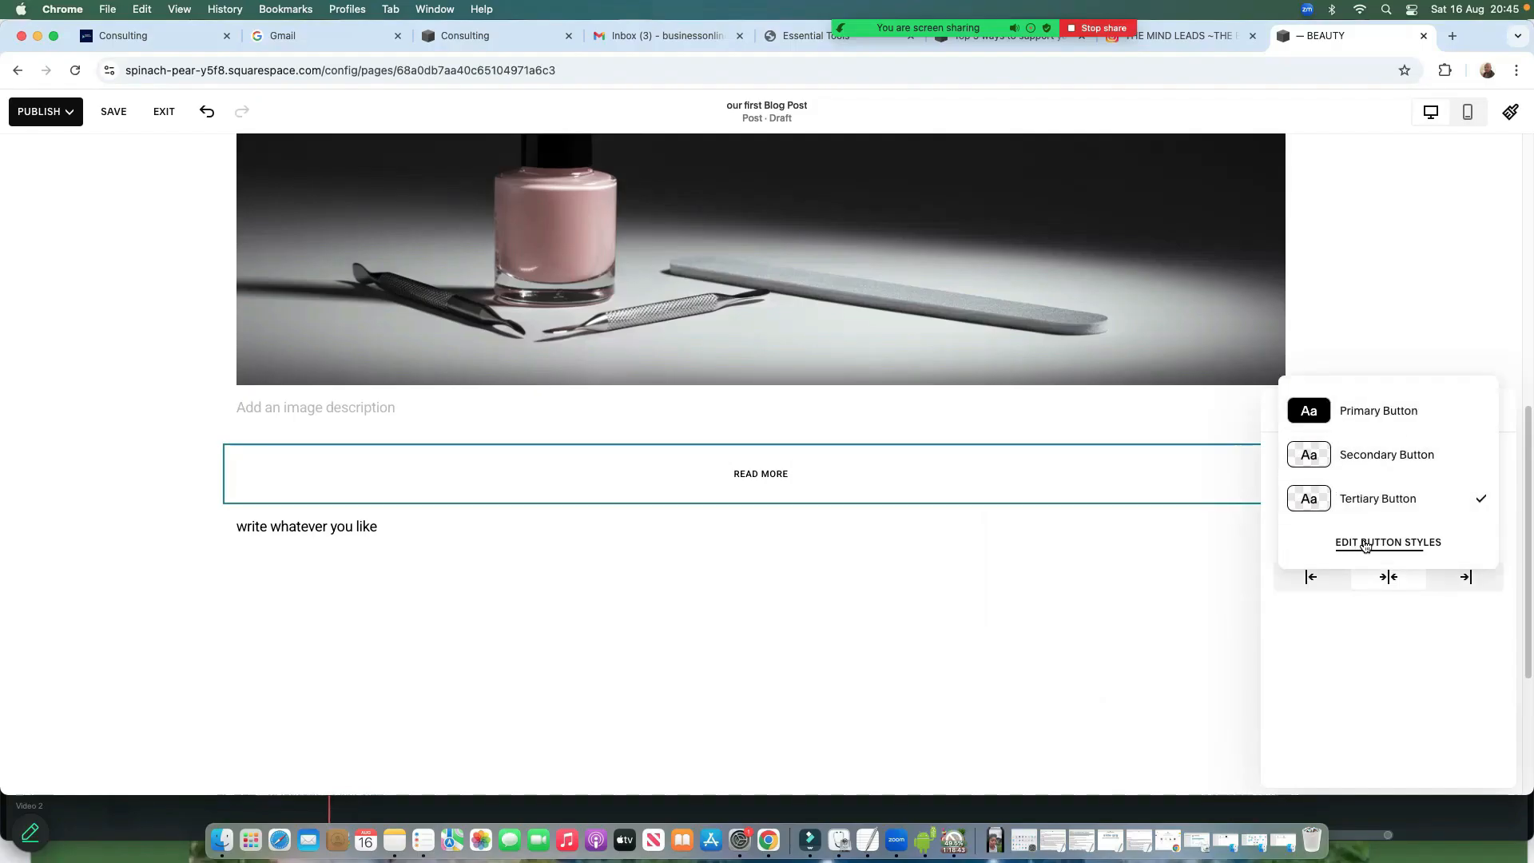
pyautogui.click(1367, 412)
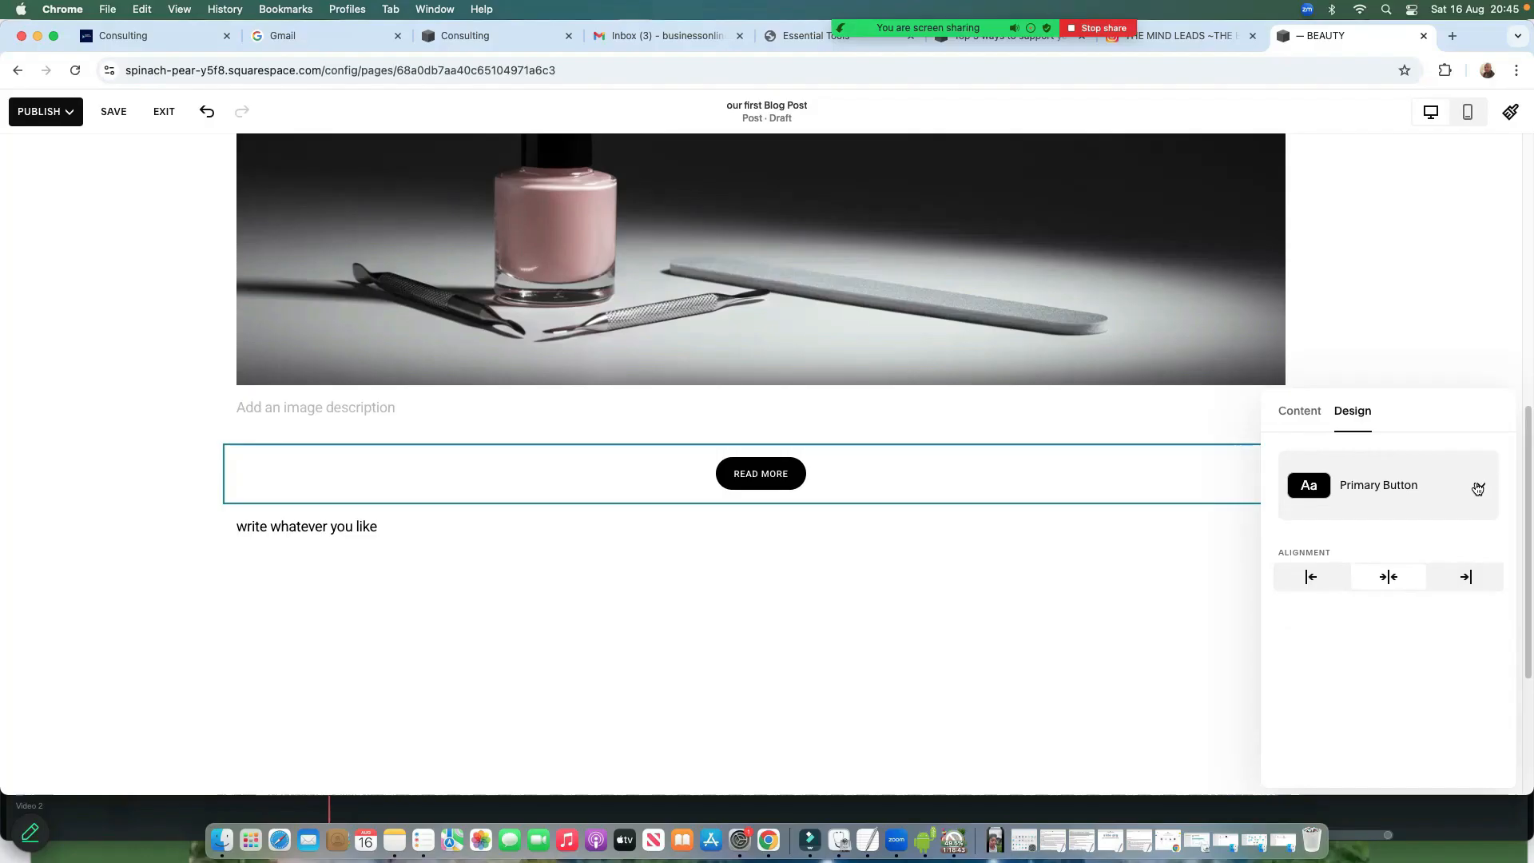
# Edit the site's button styles and apply the black button pack whose upper-left and lower-right corners are rounded
pyautogui.click(1477, 489)
pyautogui.click(1370, 633)
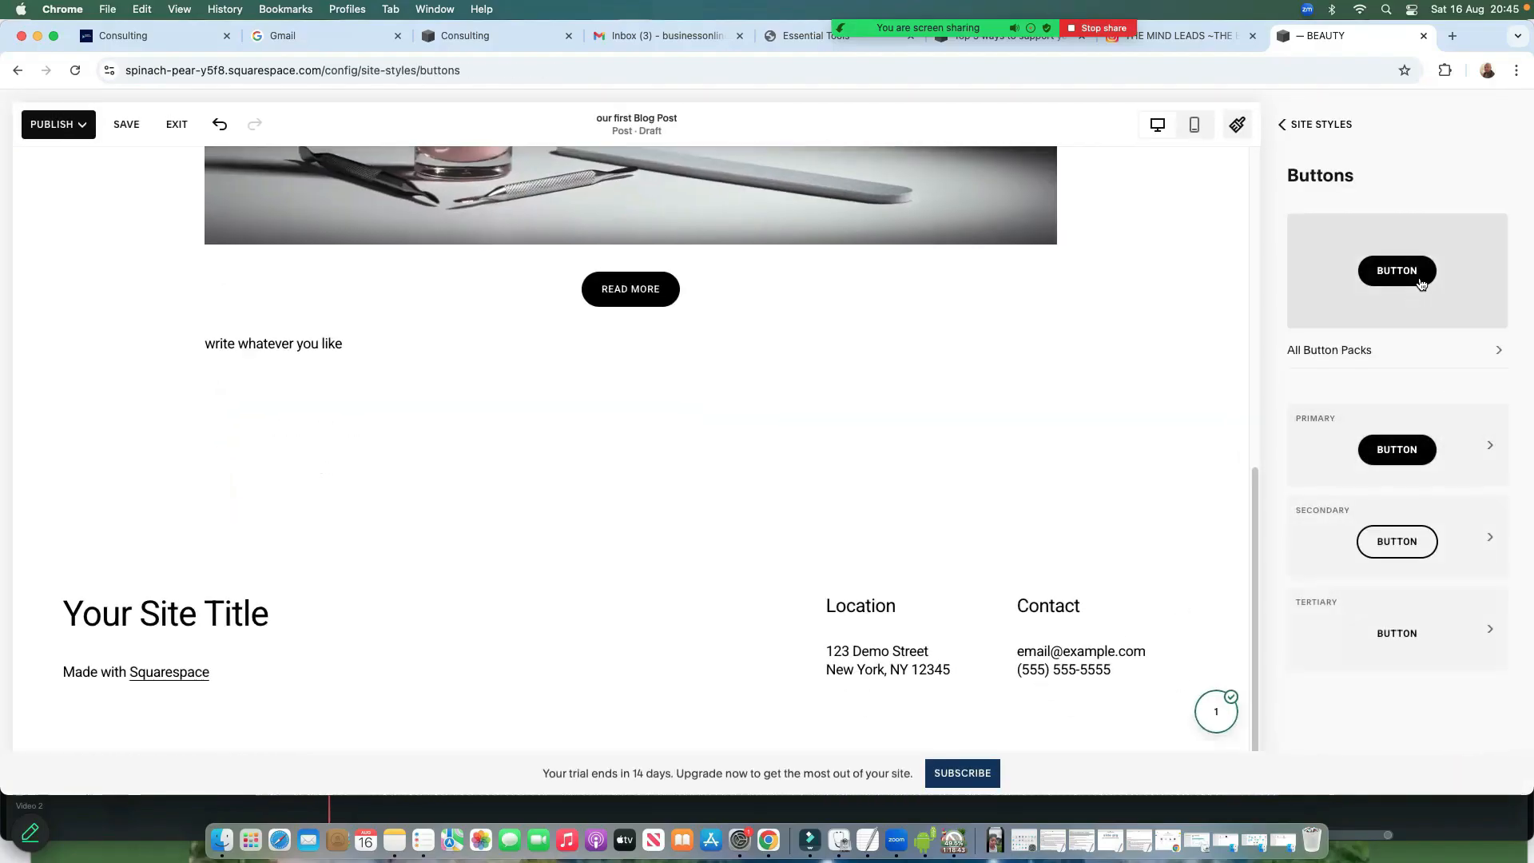
pyautogui.click(1496, 354)
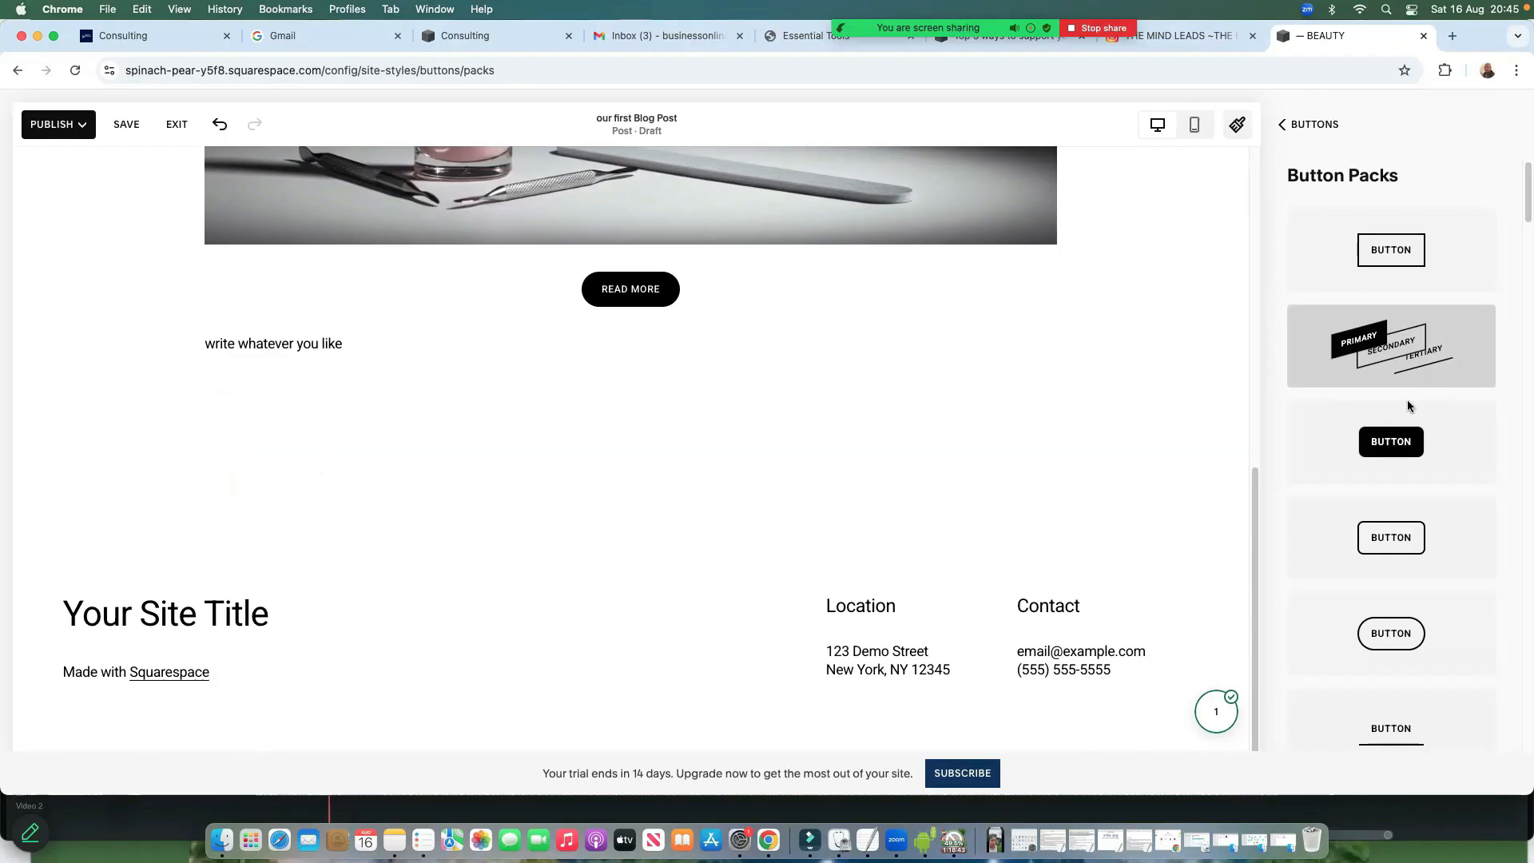
pyautogui.scroll(-2, 1434, 494)
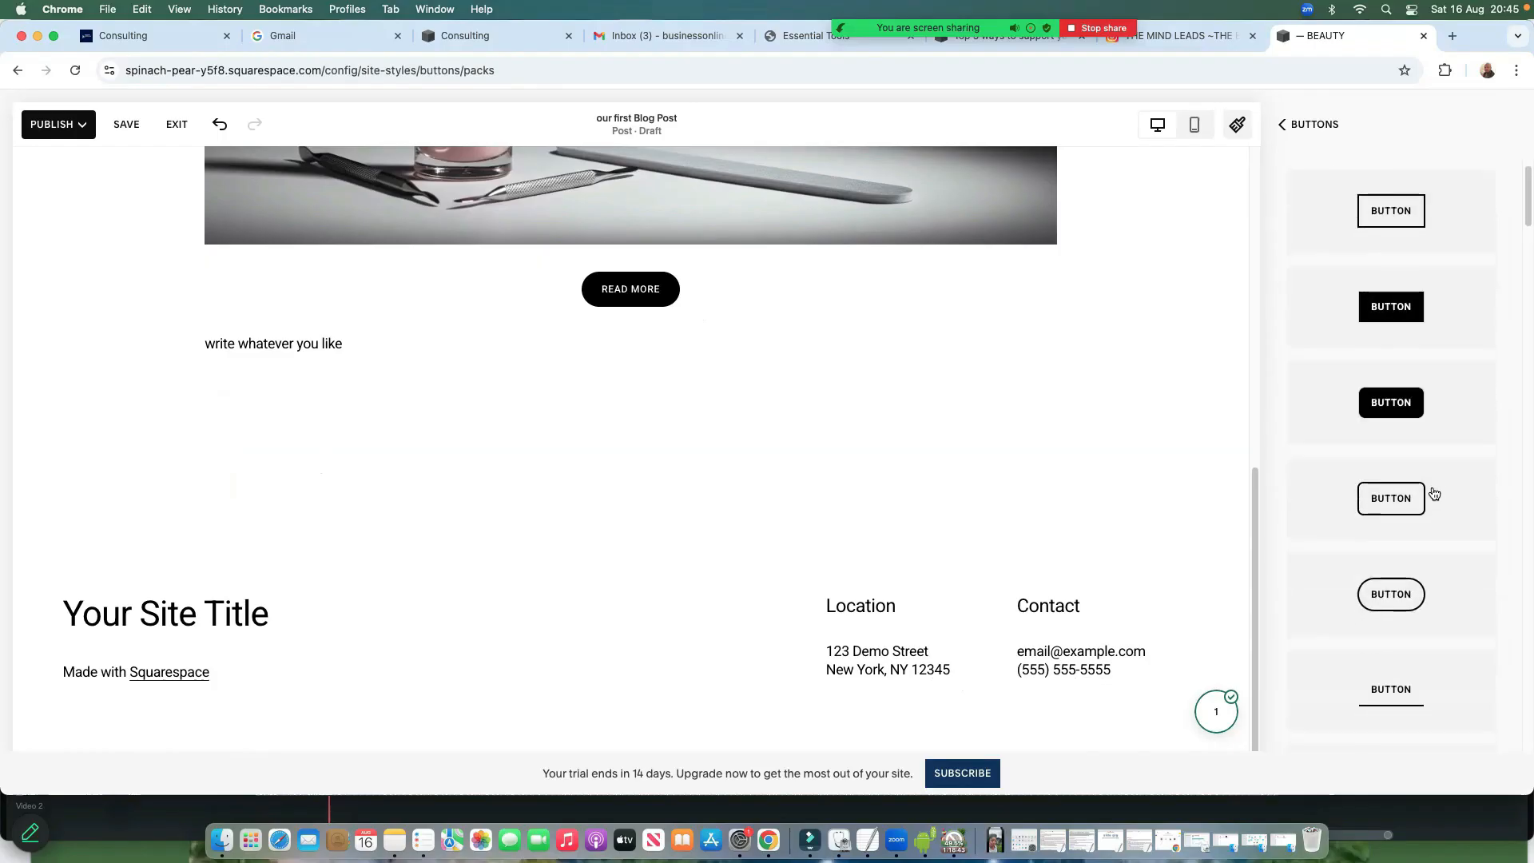
pyautogui.scroll(-5, 1430, 519)
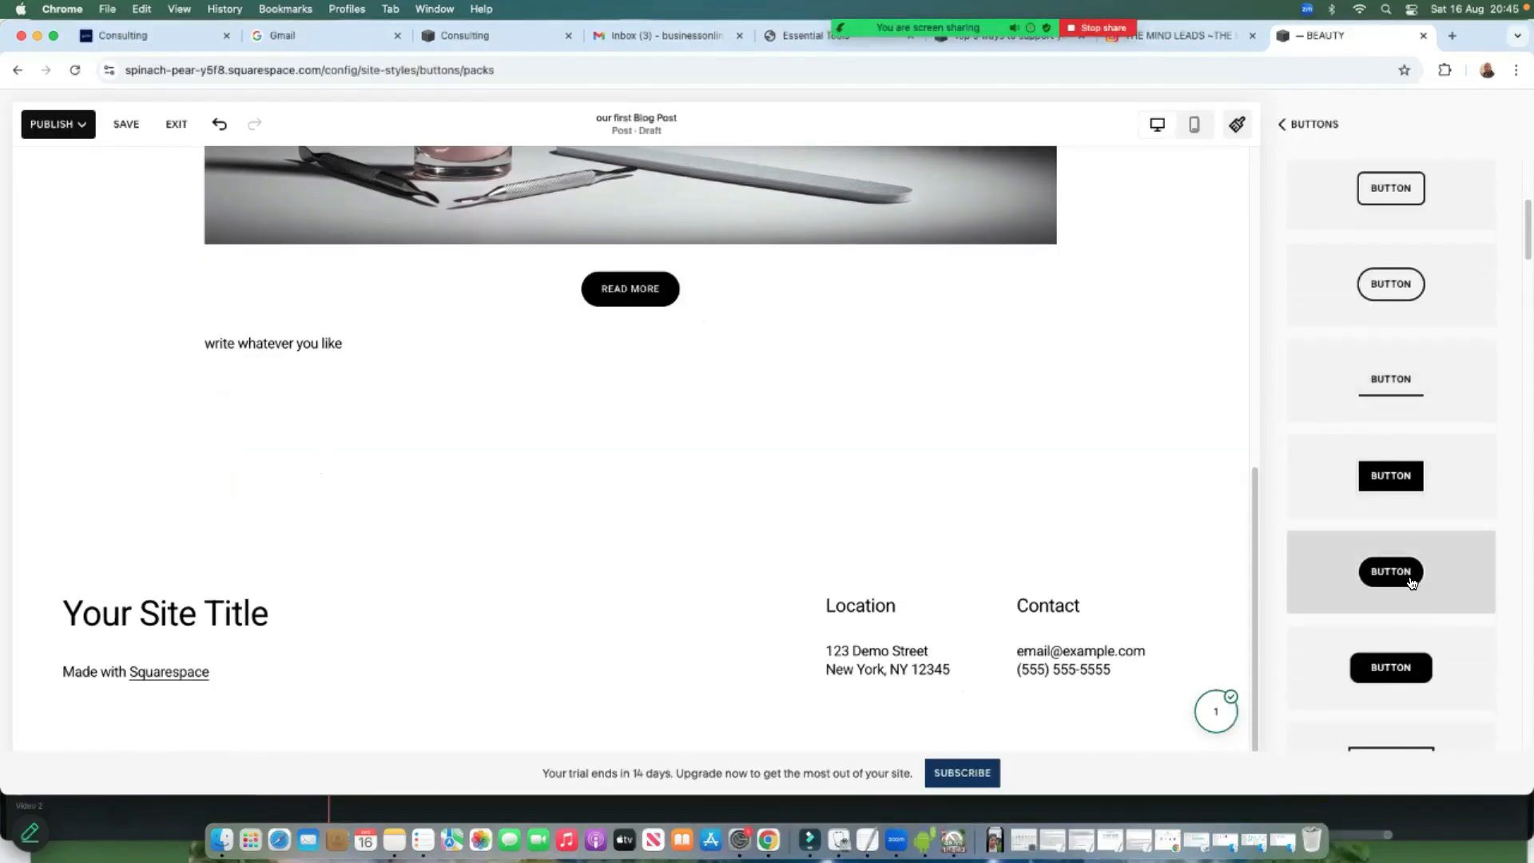
pyautogui.scroll(-5, 1411, 583)
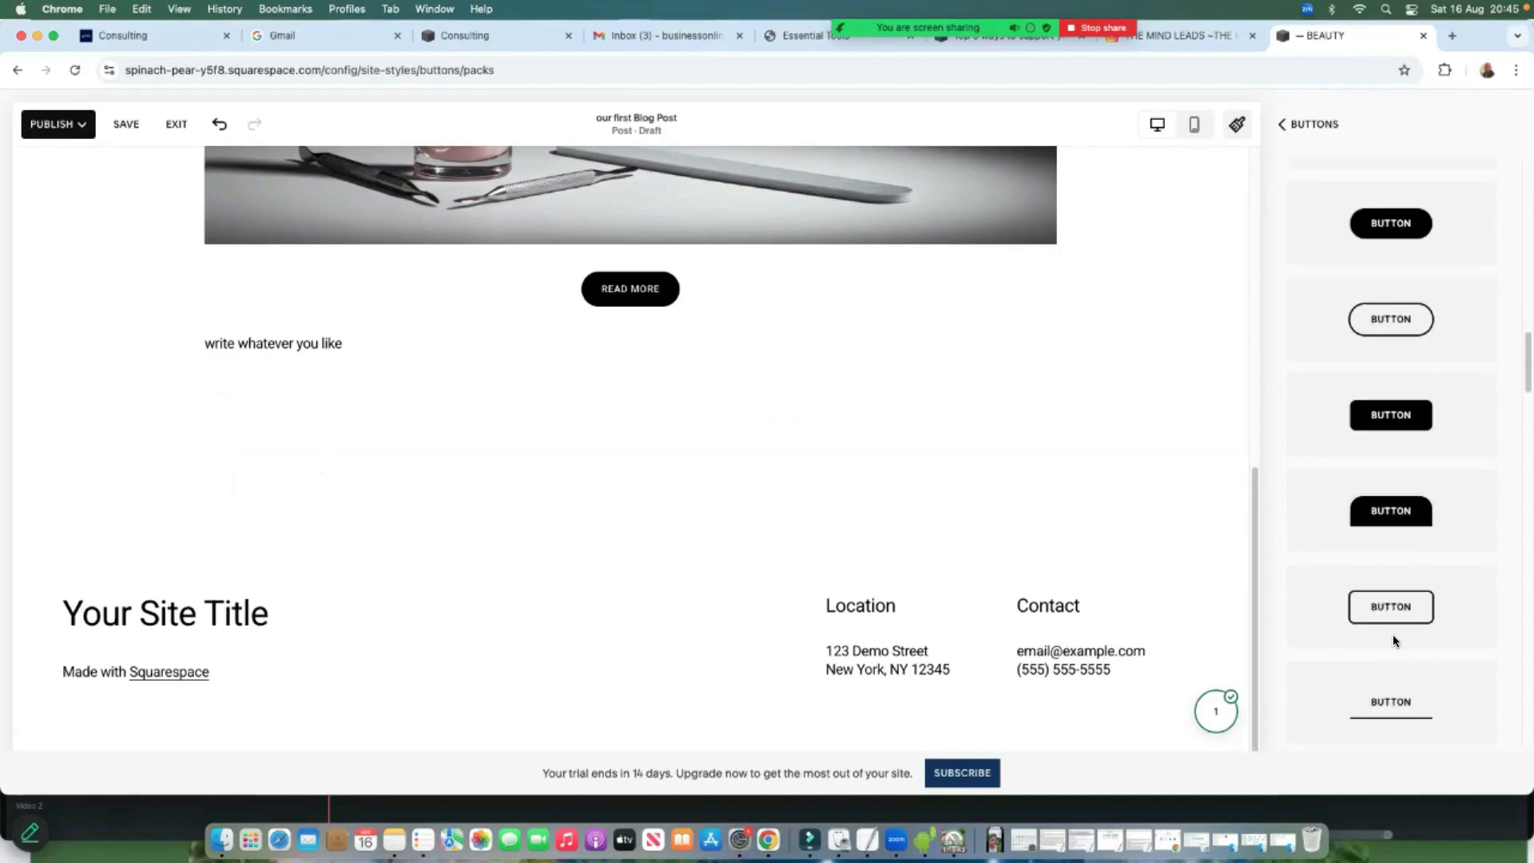
pyautogui.scroll(-5, 1393, 642)
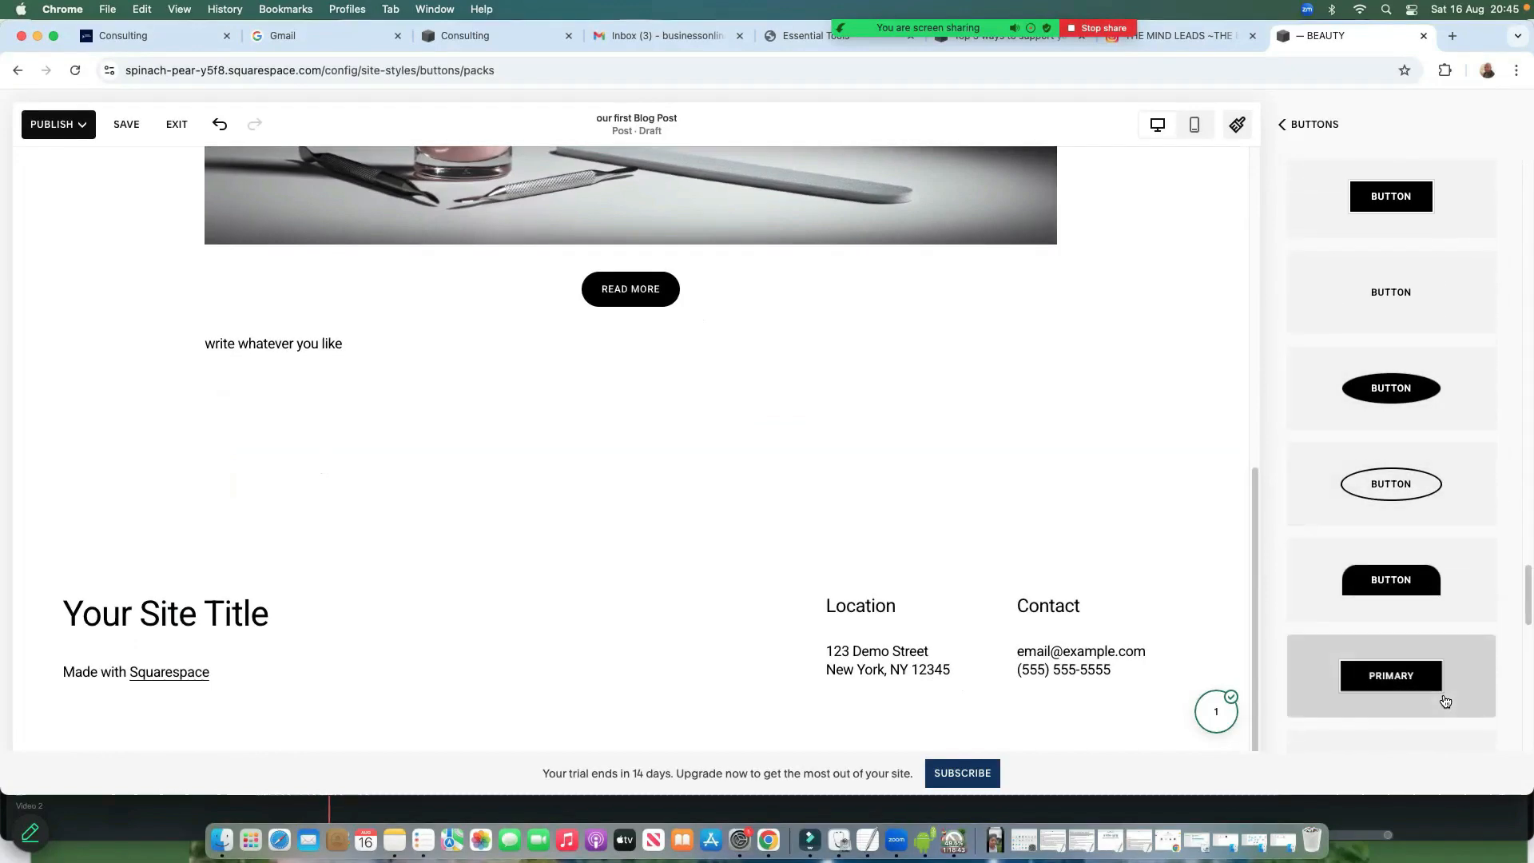
pyautogui.scroll(-3, 1438, 695)
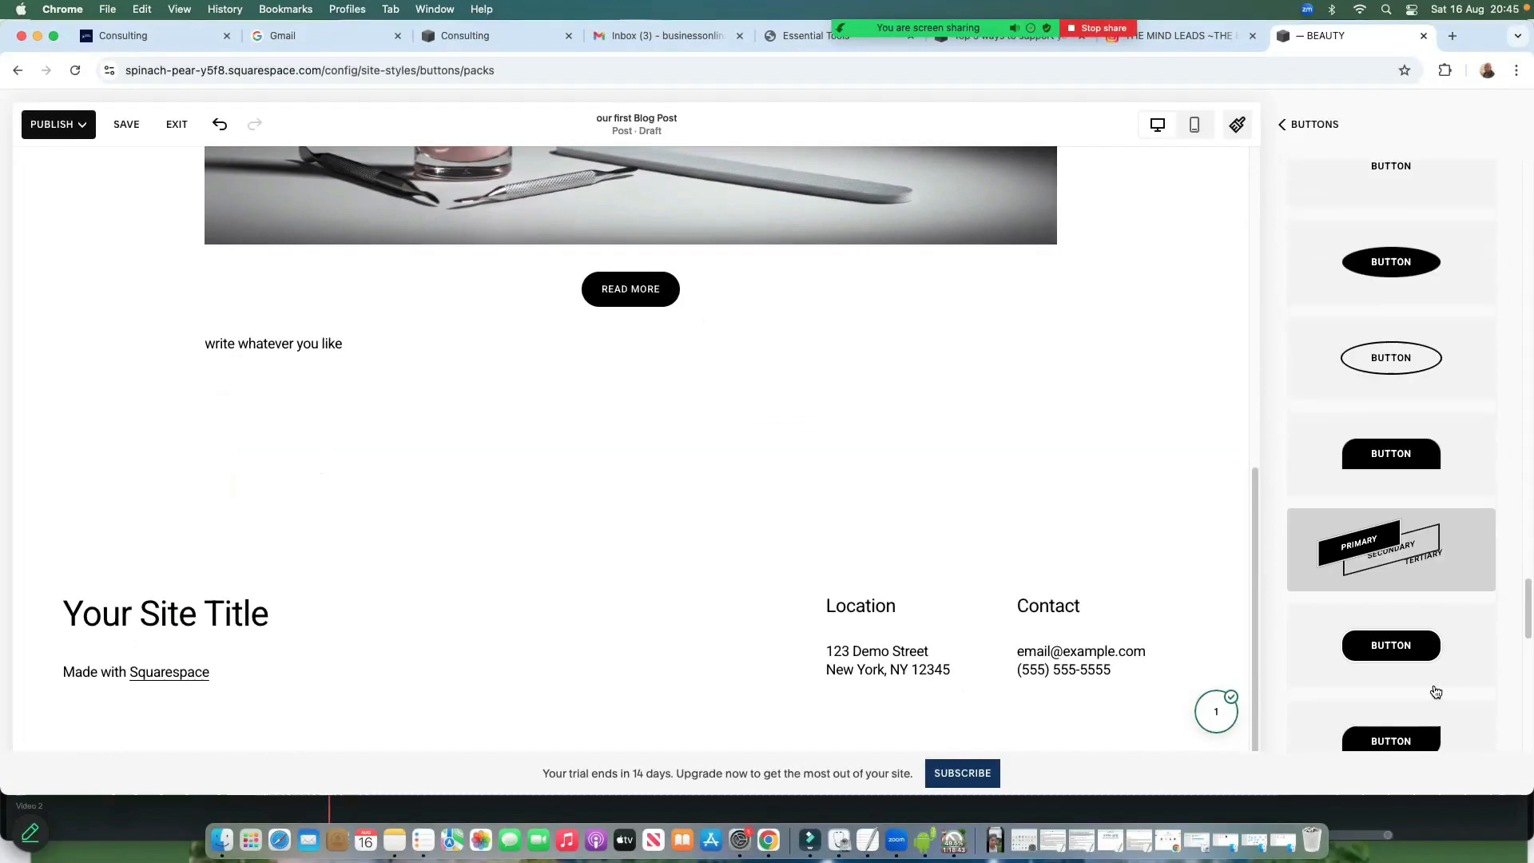
pyautogui.click(1374, 645)
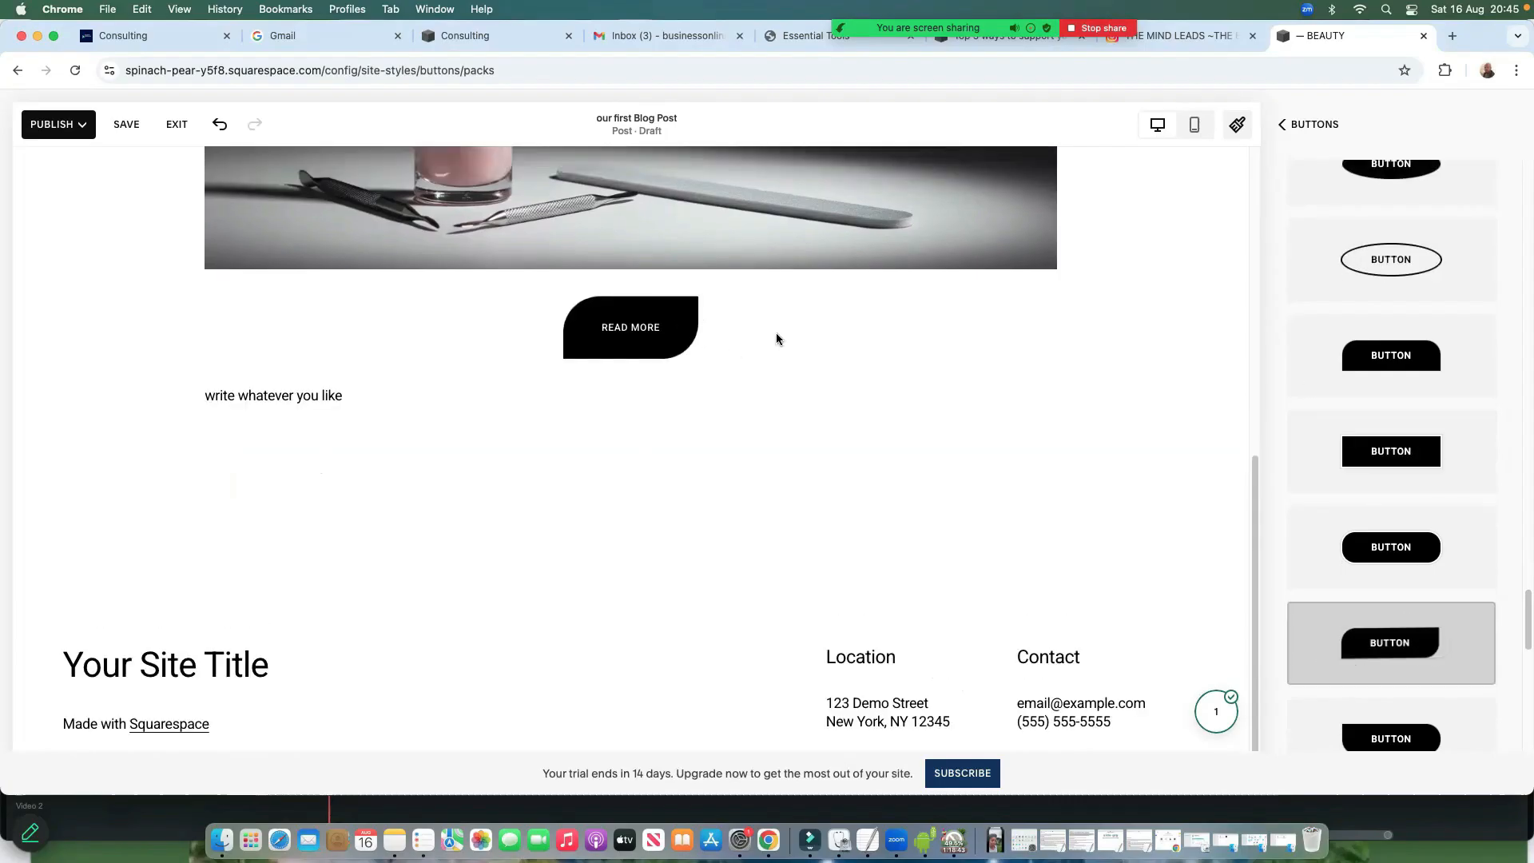
pyautogui.scroll(4, 1206, 559)
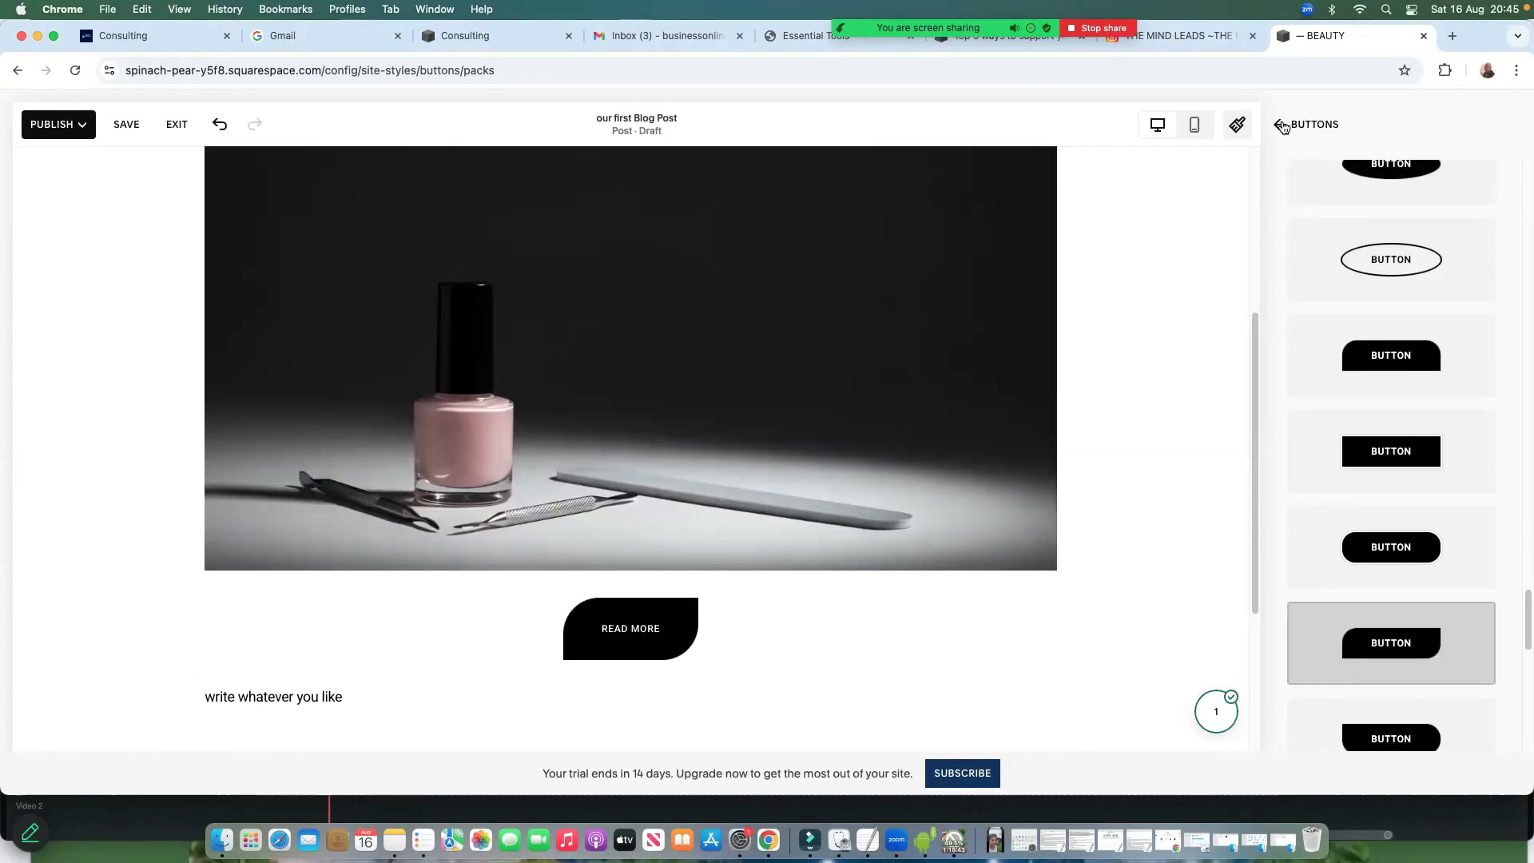
pyautogui.click(1279, 125)
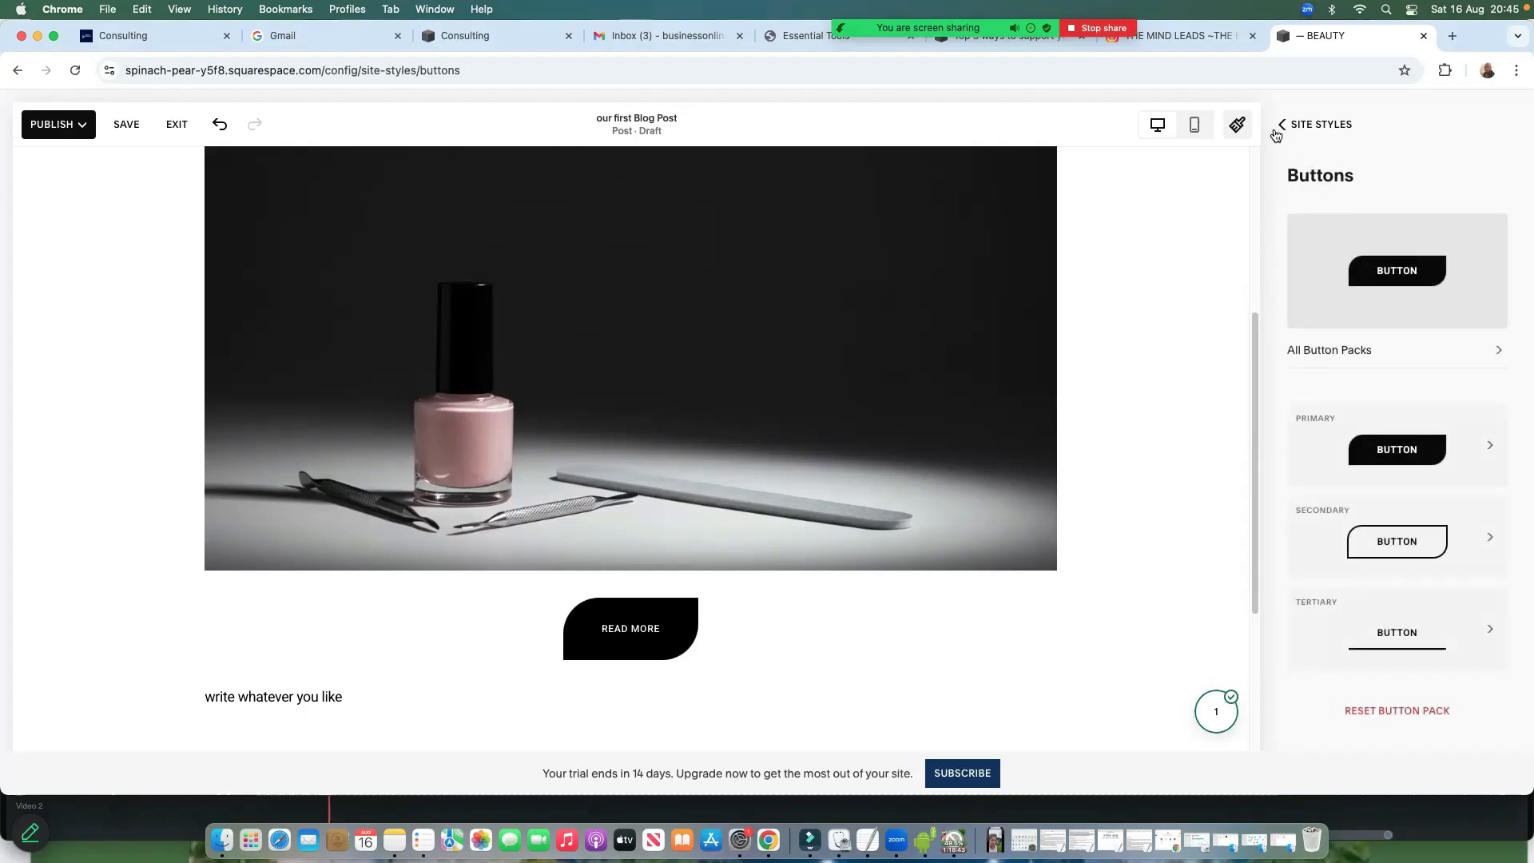
pyautogui.click(1279, 125)
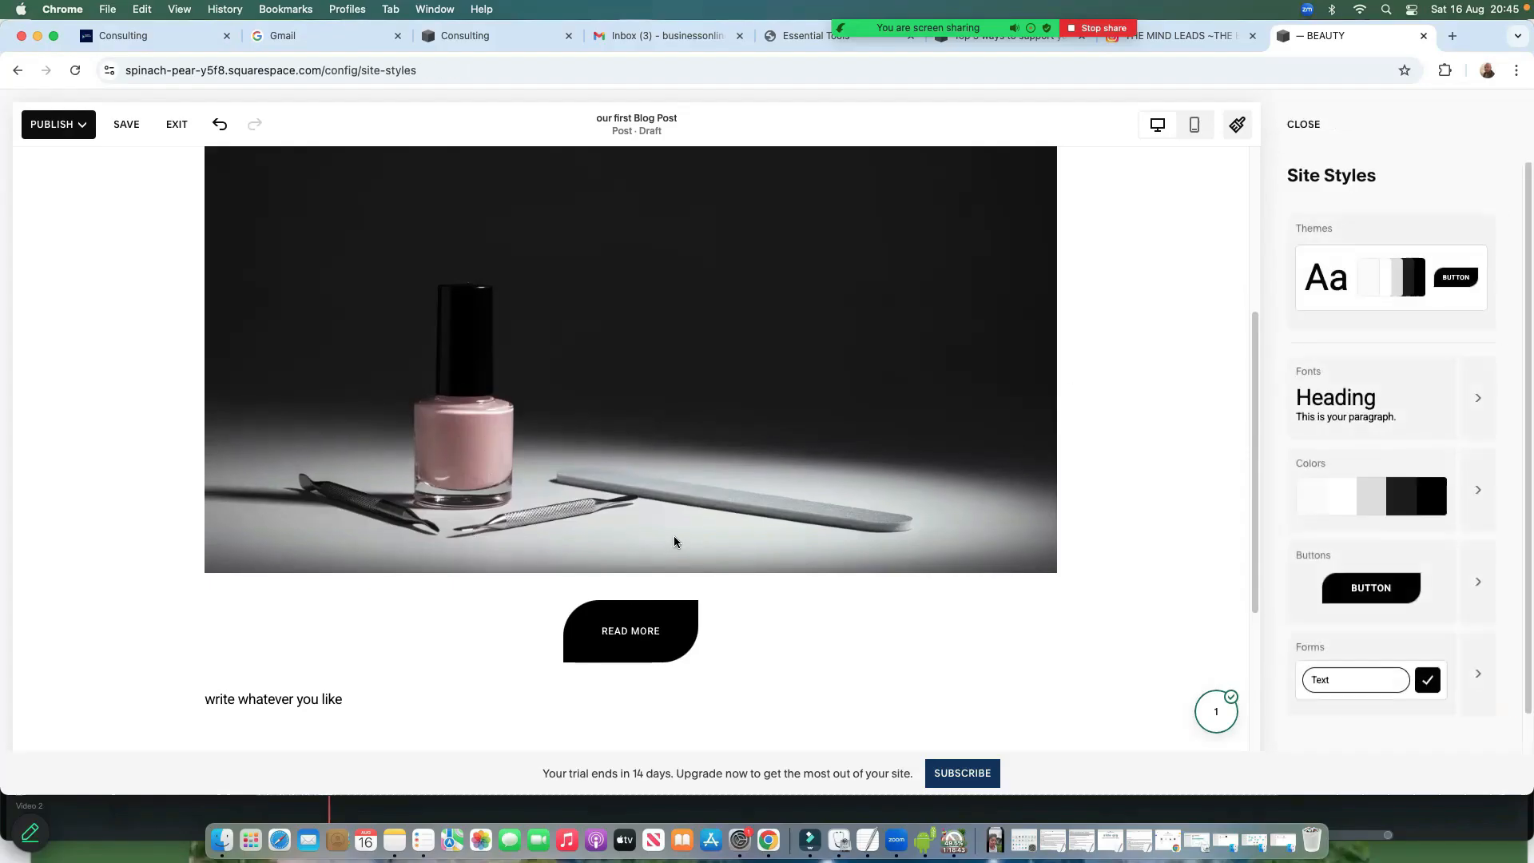
# Save the changes to the draft blog post and close the site styles
pyautogui.scroll(2, 929, 555)
pyautogui.scroll(-4, 929, 555)
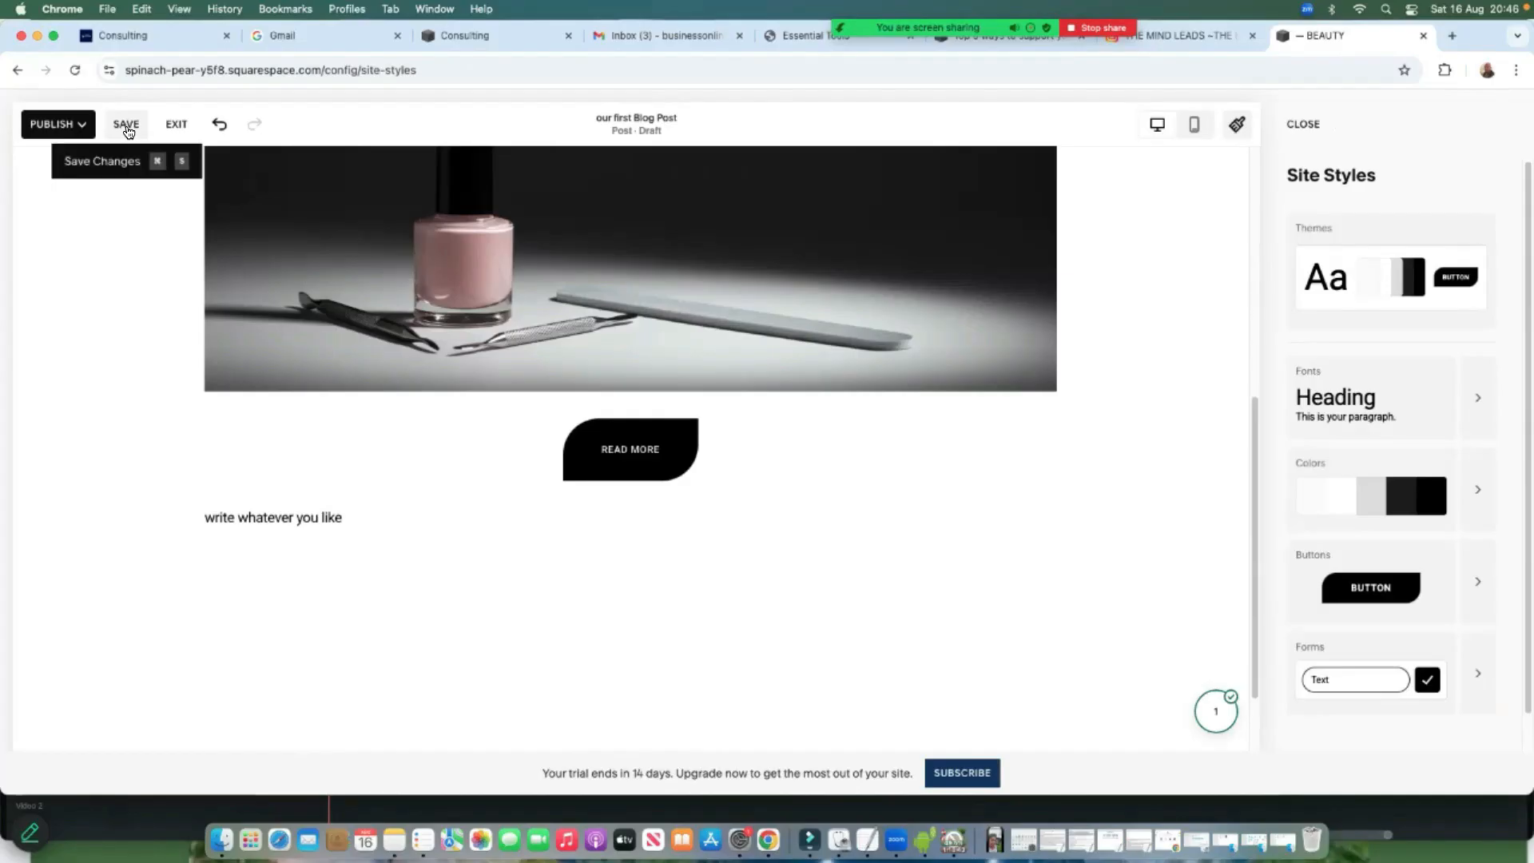
pyautogui.click(76, 125)
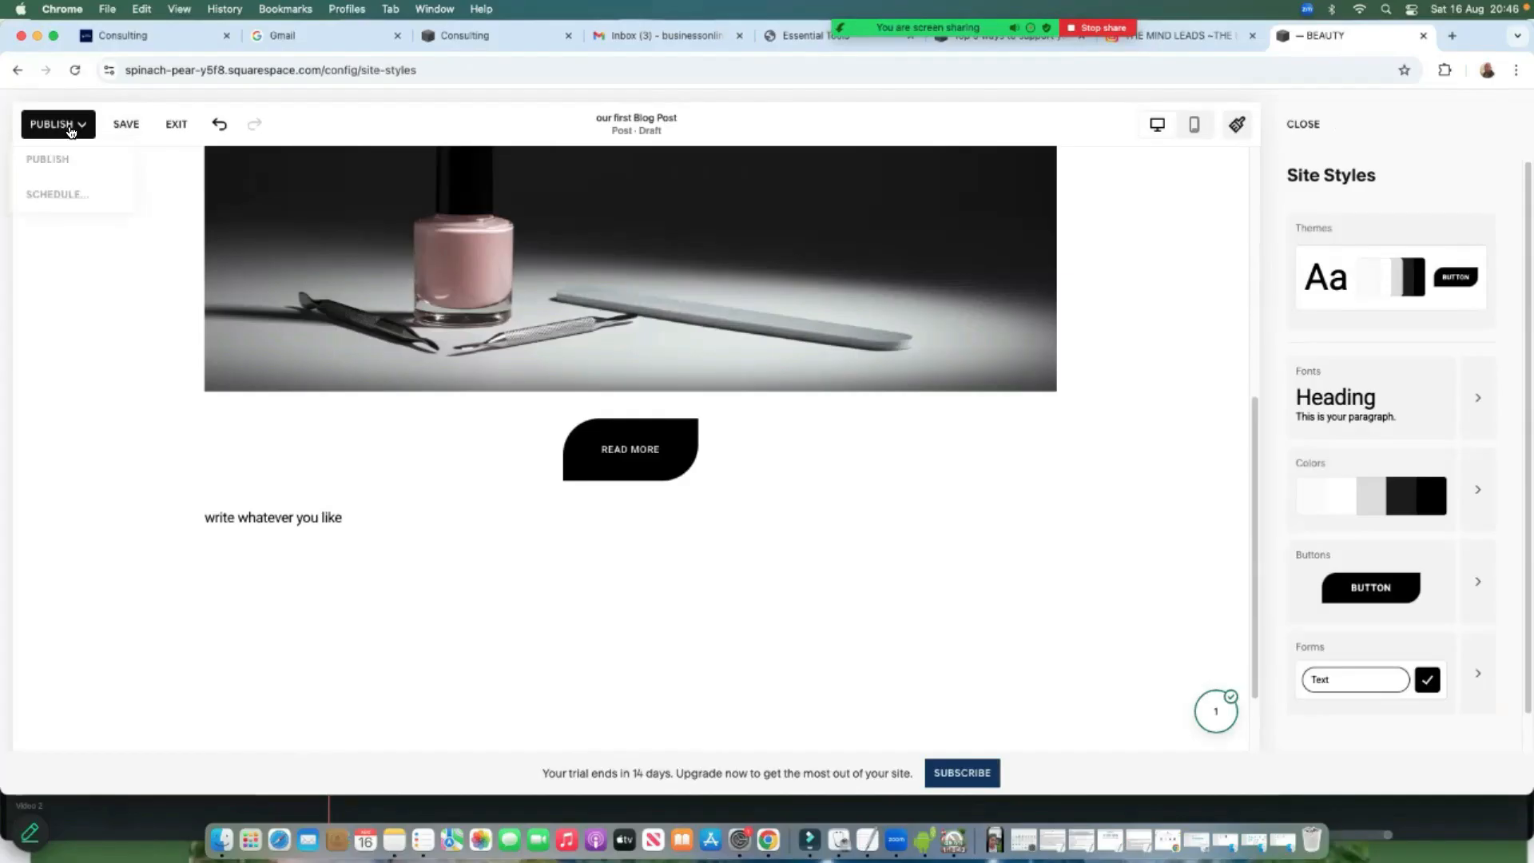
pyautogui.click(126, 124)
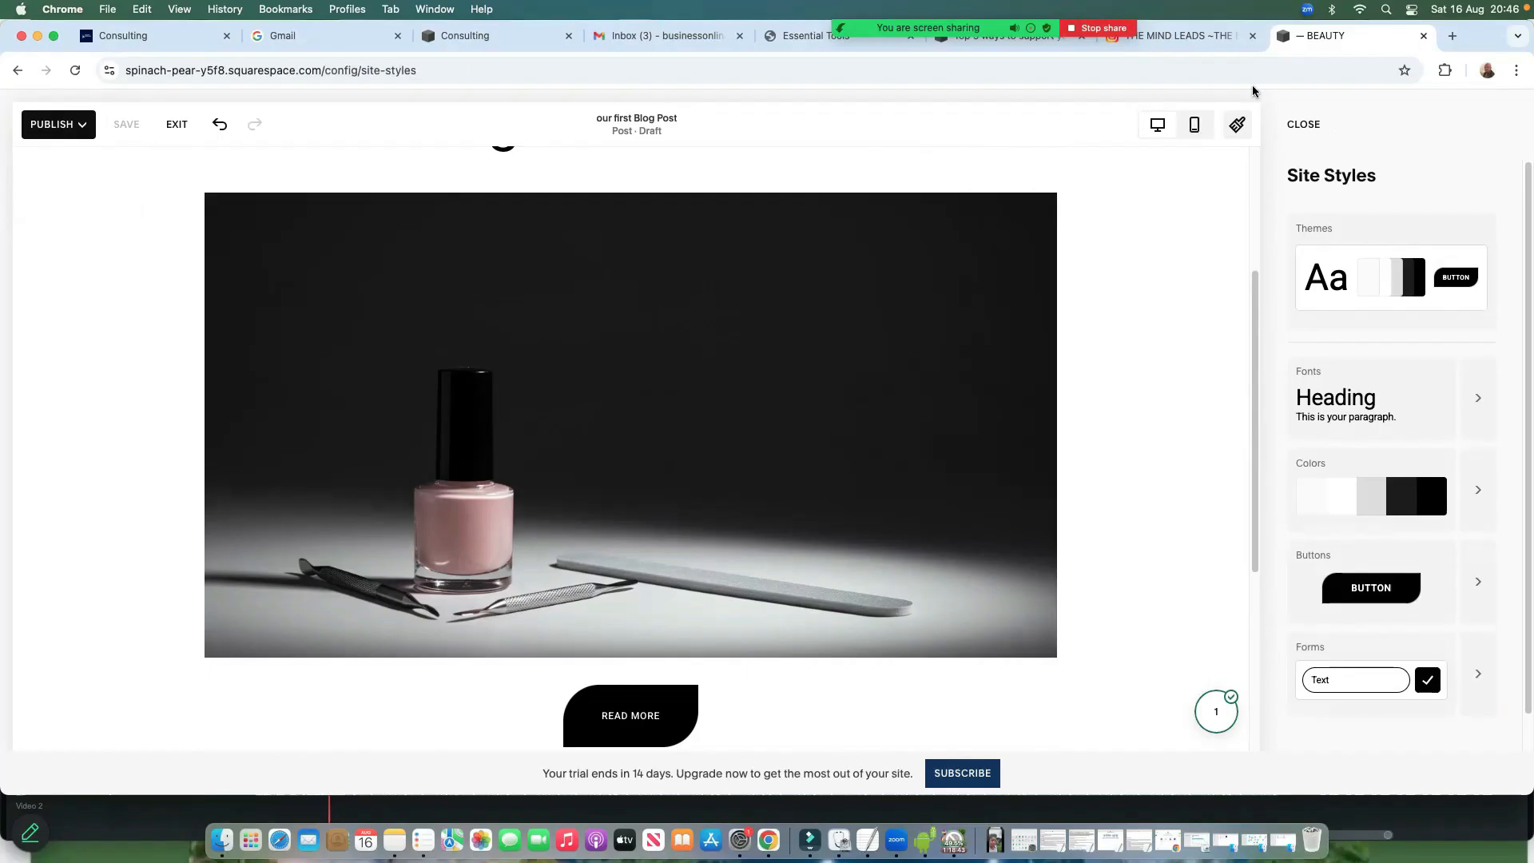
pyautogui.click(1304, 126)
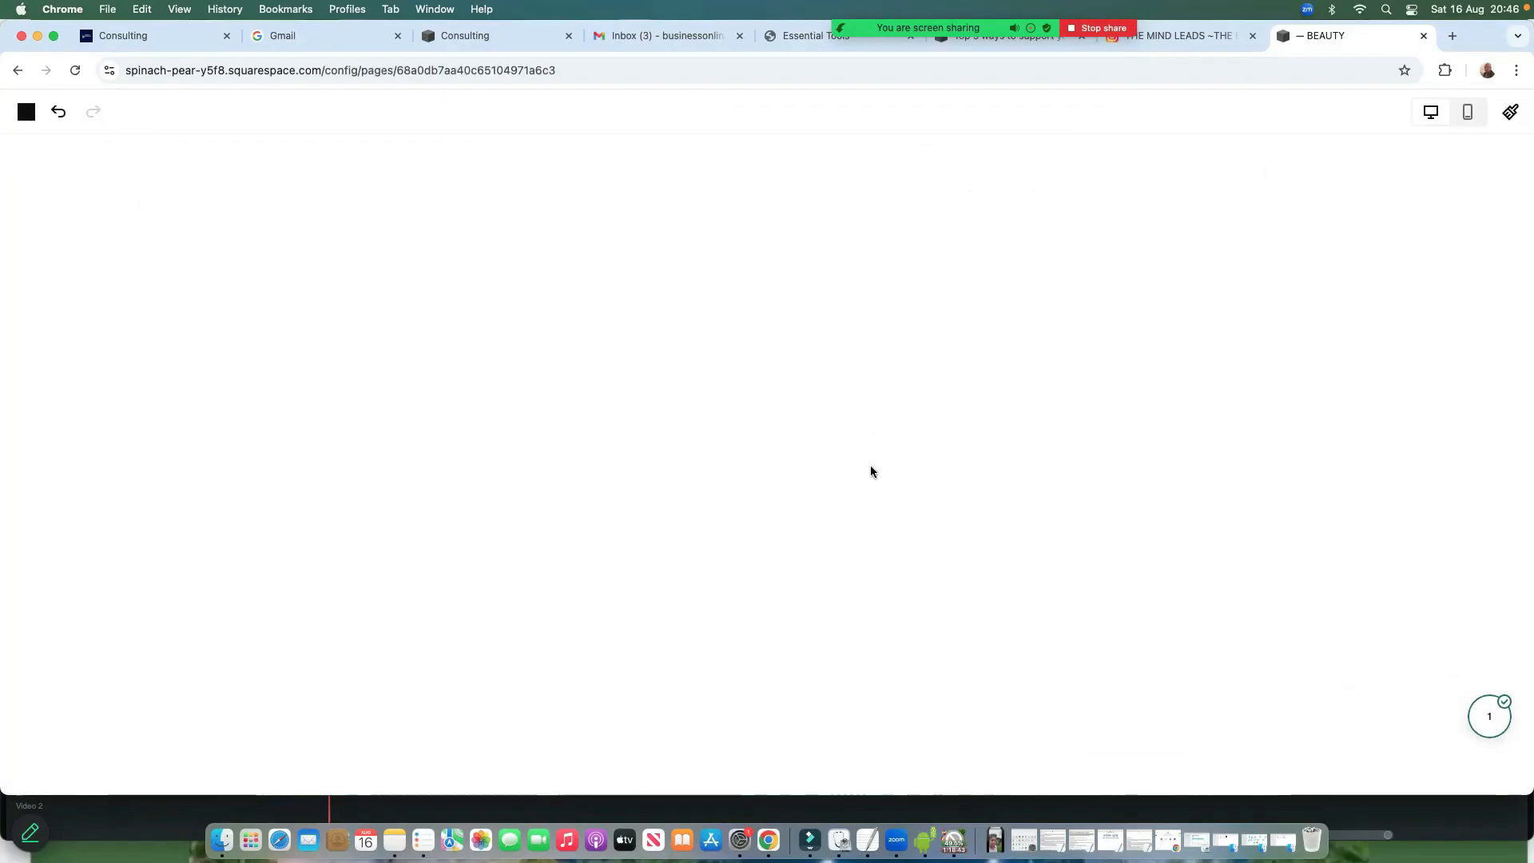
pyautogui.scroll(4, 790, 387)
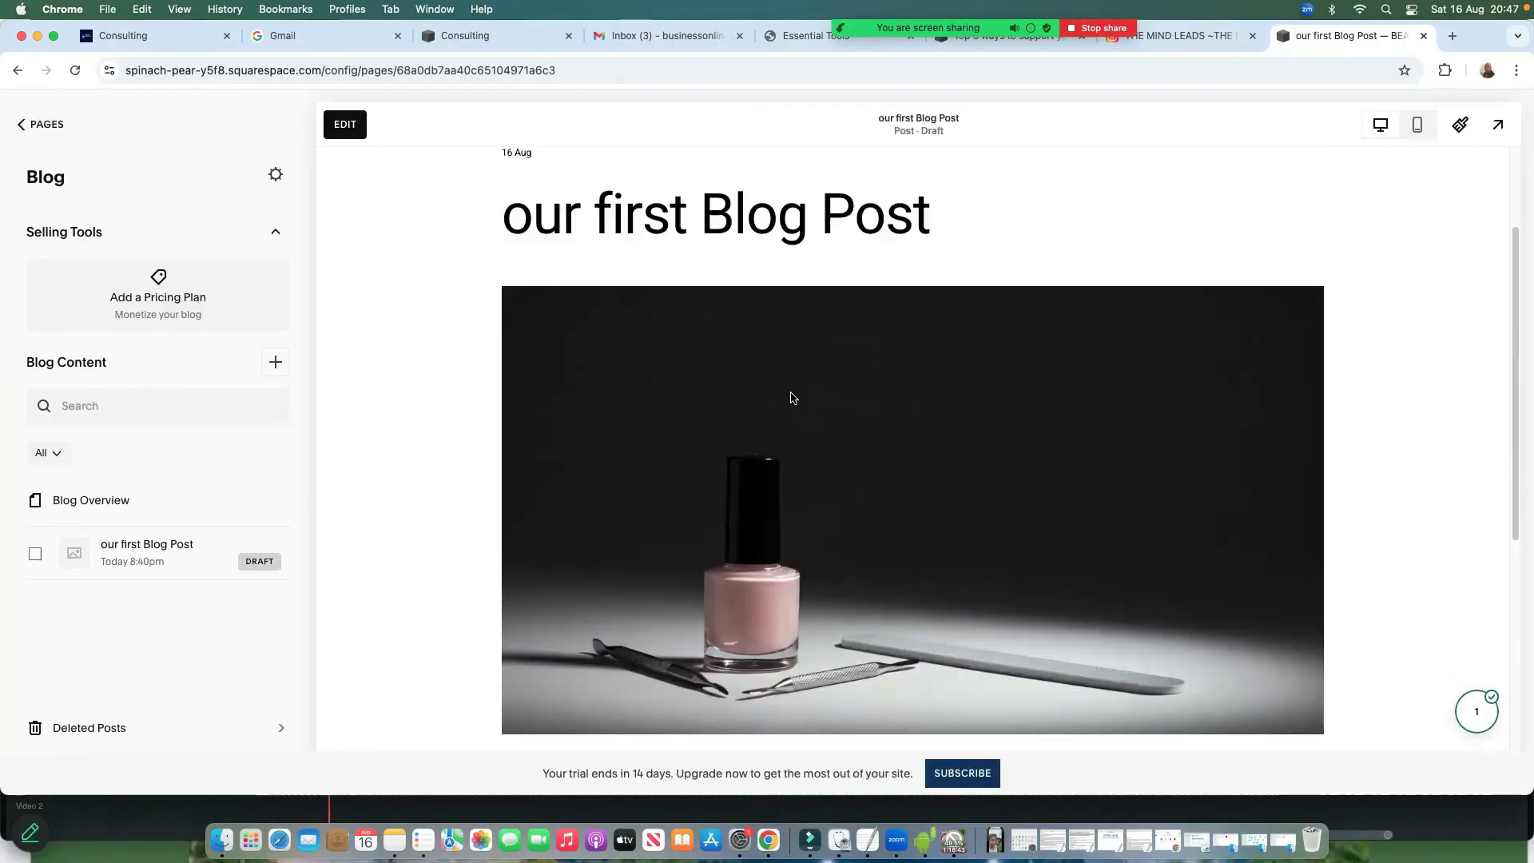
# Reopen the draft post for editing and move the "write whatever you like" text block between the image and the Read more button
pyautogui.scroll(-3, 788, 385)
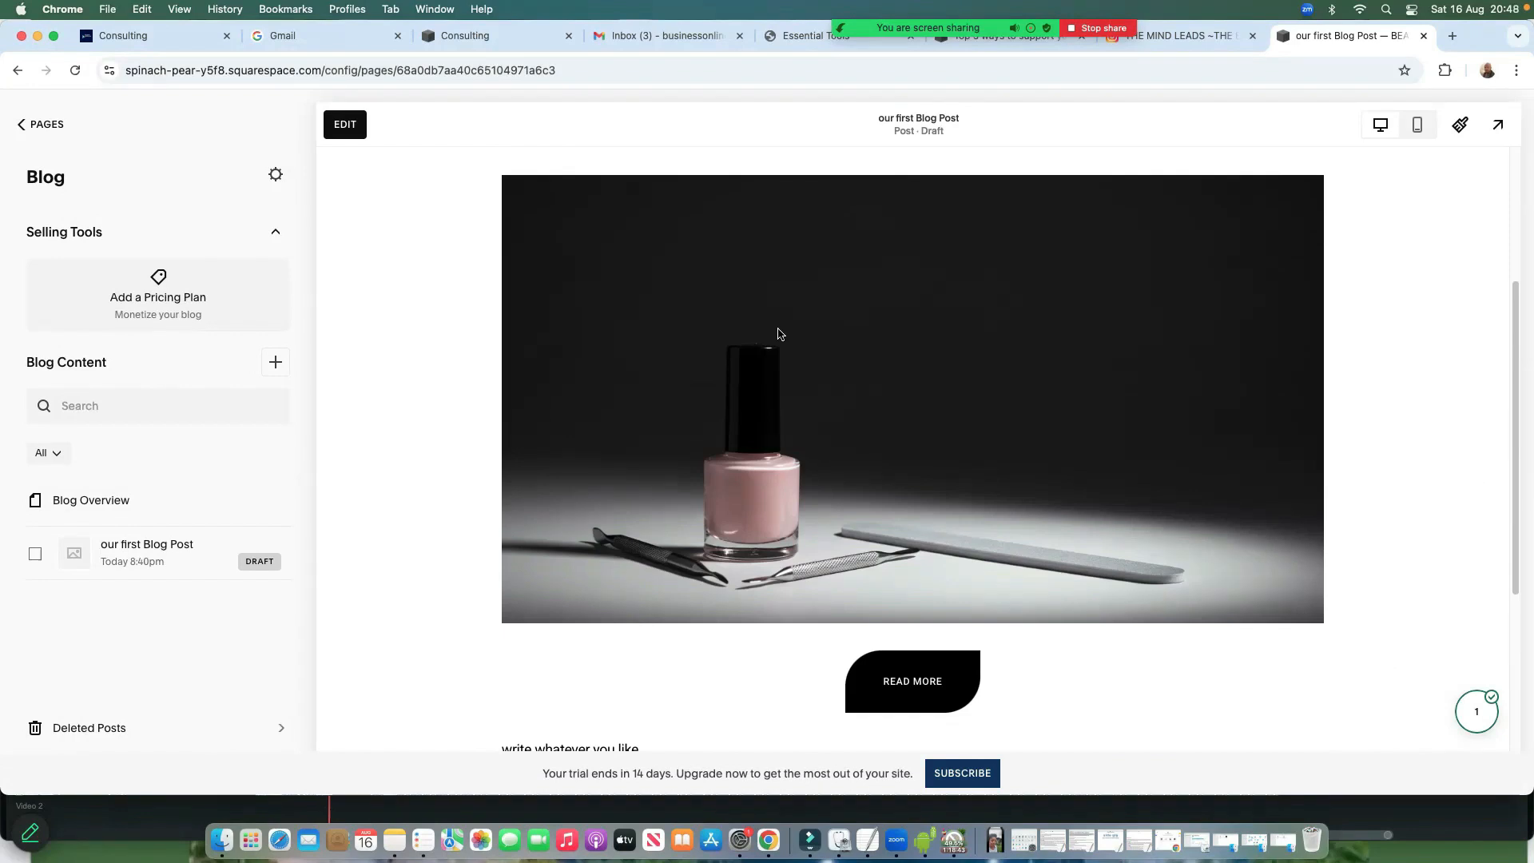
pyautogui.scroll(2, 1071, 476)
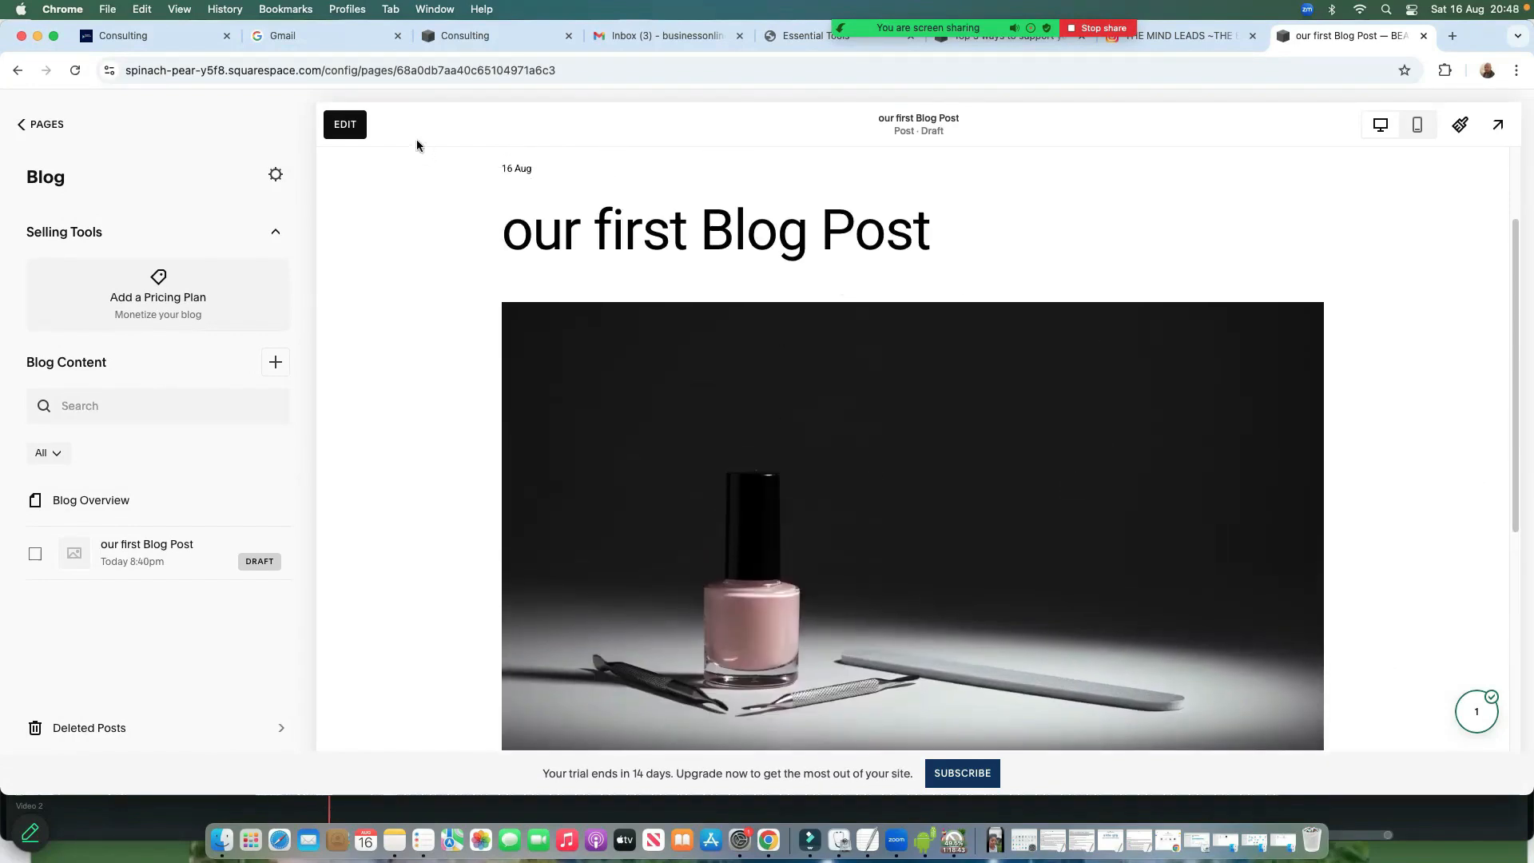
pyautogui.click(344, 128)
pyautogui.scroll(-6, 903, 556)
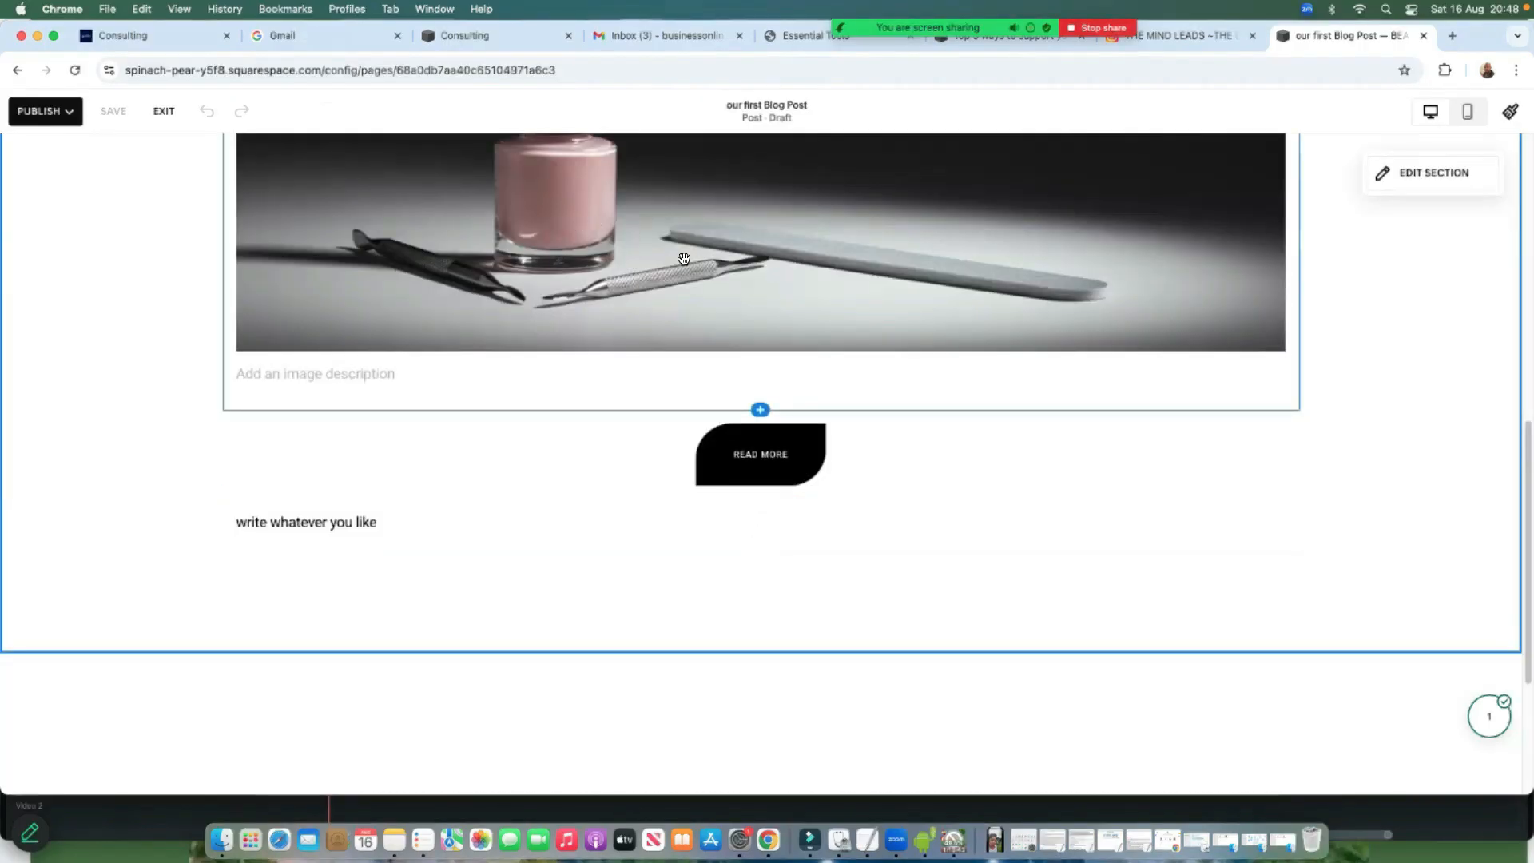
pyautogui.moveTo(681, 258); pyautogui.dragTo(520, 362)
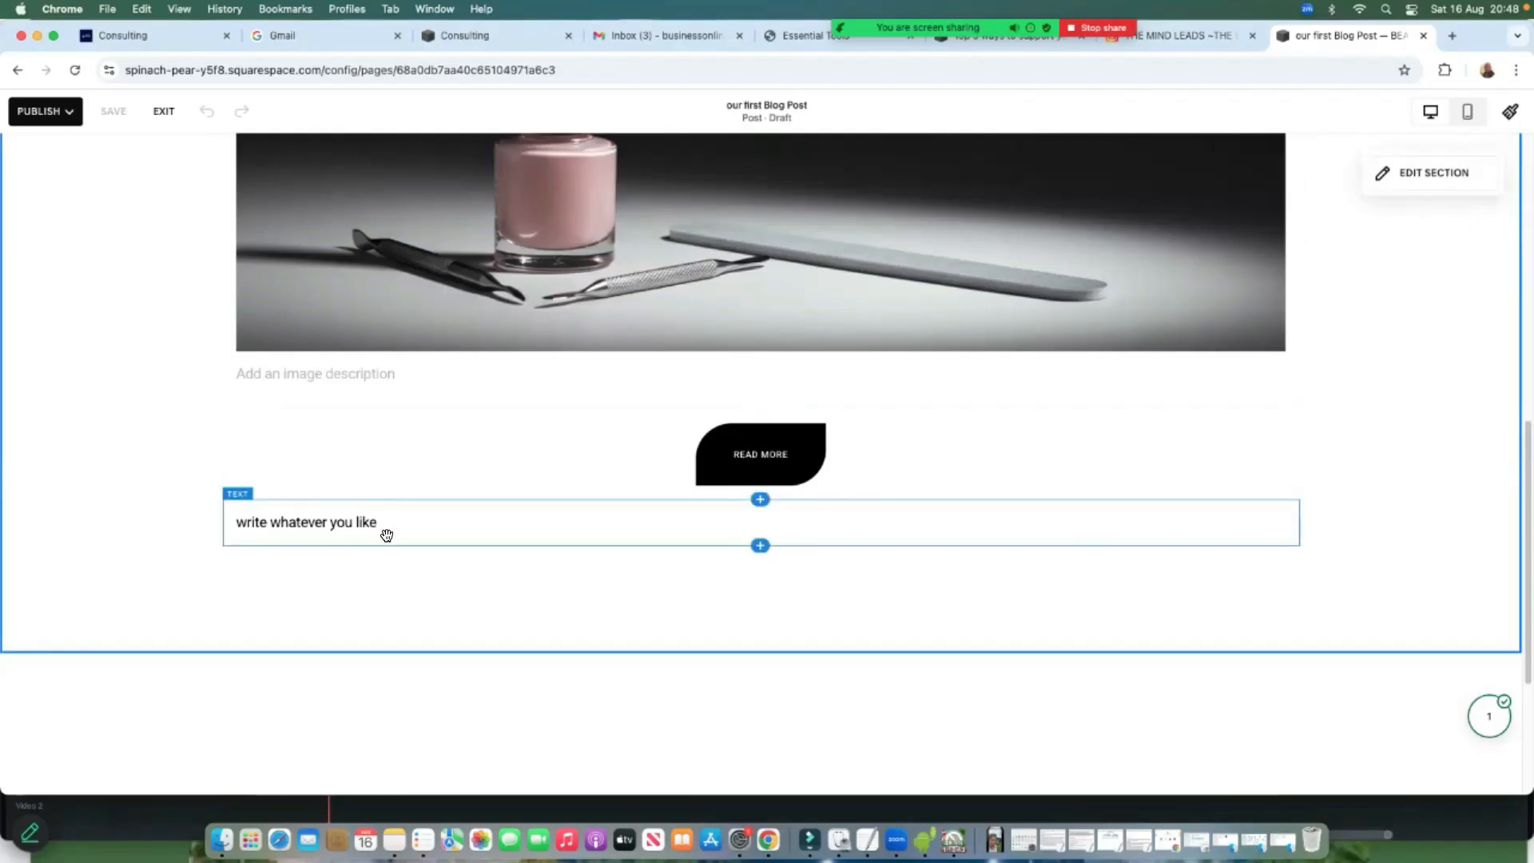
pyautogui.moveTo(832, 423); pyautogui.dragTo(884, 531)
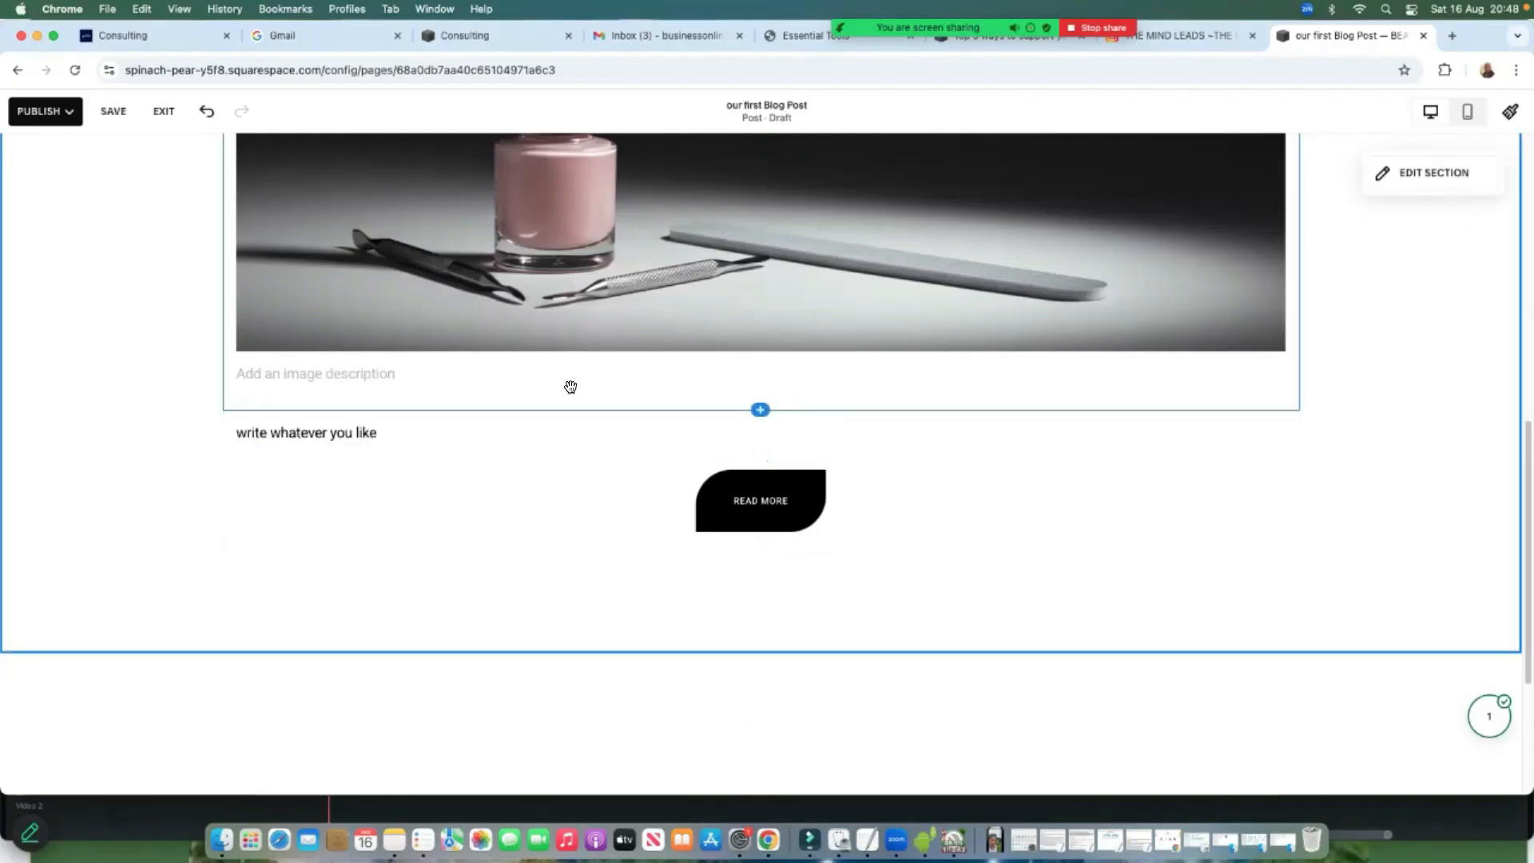
# Place the "write whatever you like" text block in its own column to the left of the nail polish image
pyautogui.scroll(2, 685, 343)
pyautogui.moveTo(550, 253); pyautogui.dragTo(684, 411)
pyautogui.scroll(3, 695, 418)
pyautogui.scroll(-5, 559, 559)
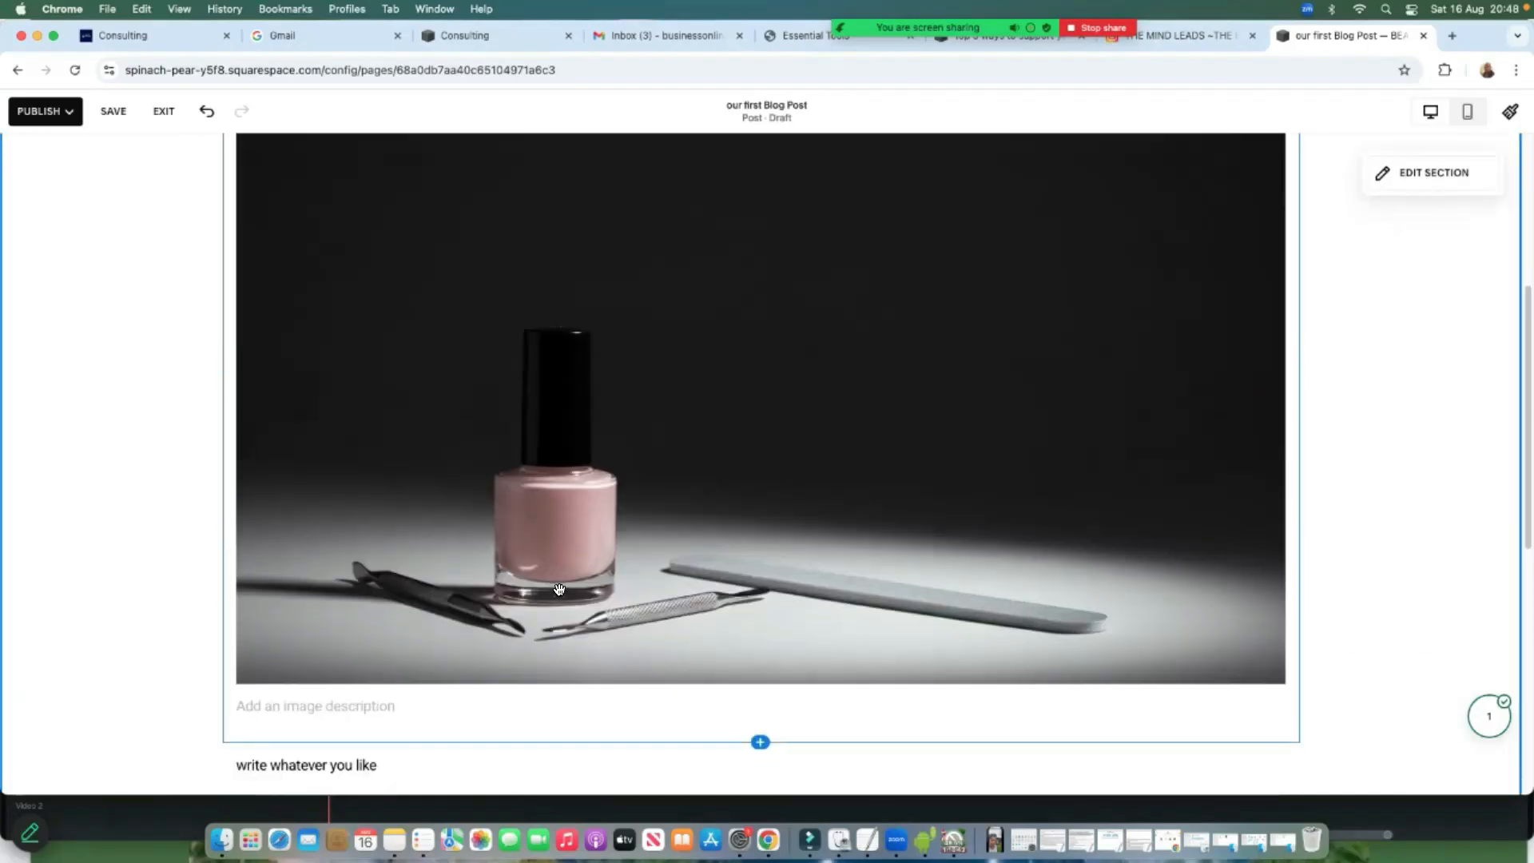
pyautogui.tripleClick(393, 760)
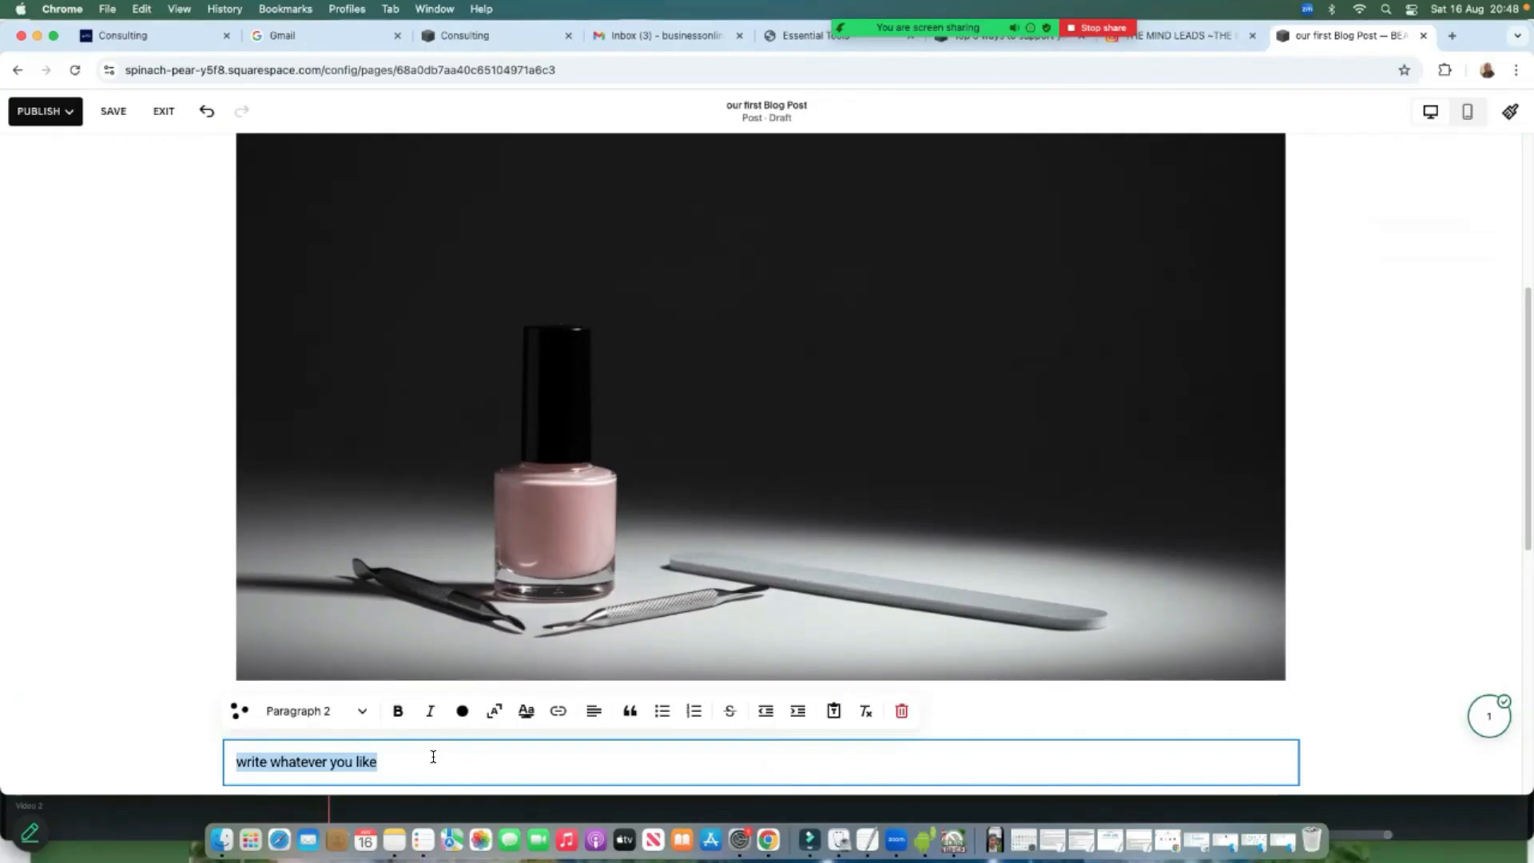
pyautogui.moveTo(436, 743); pyautogui.dragTo(247, 529)
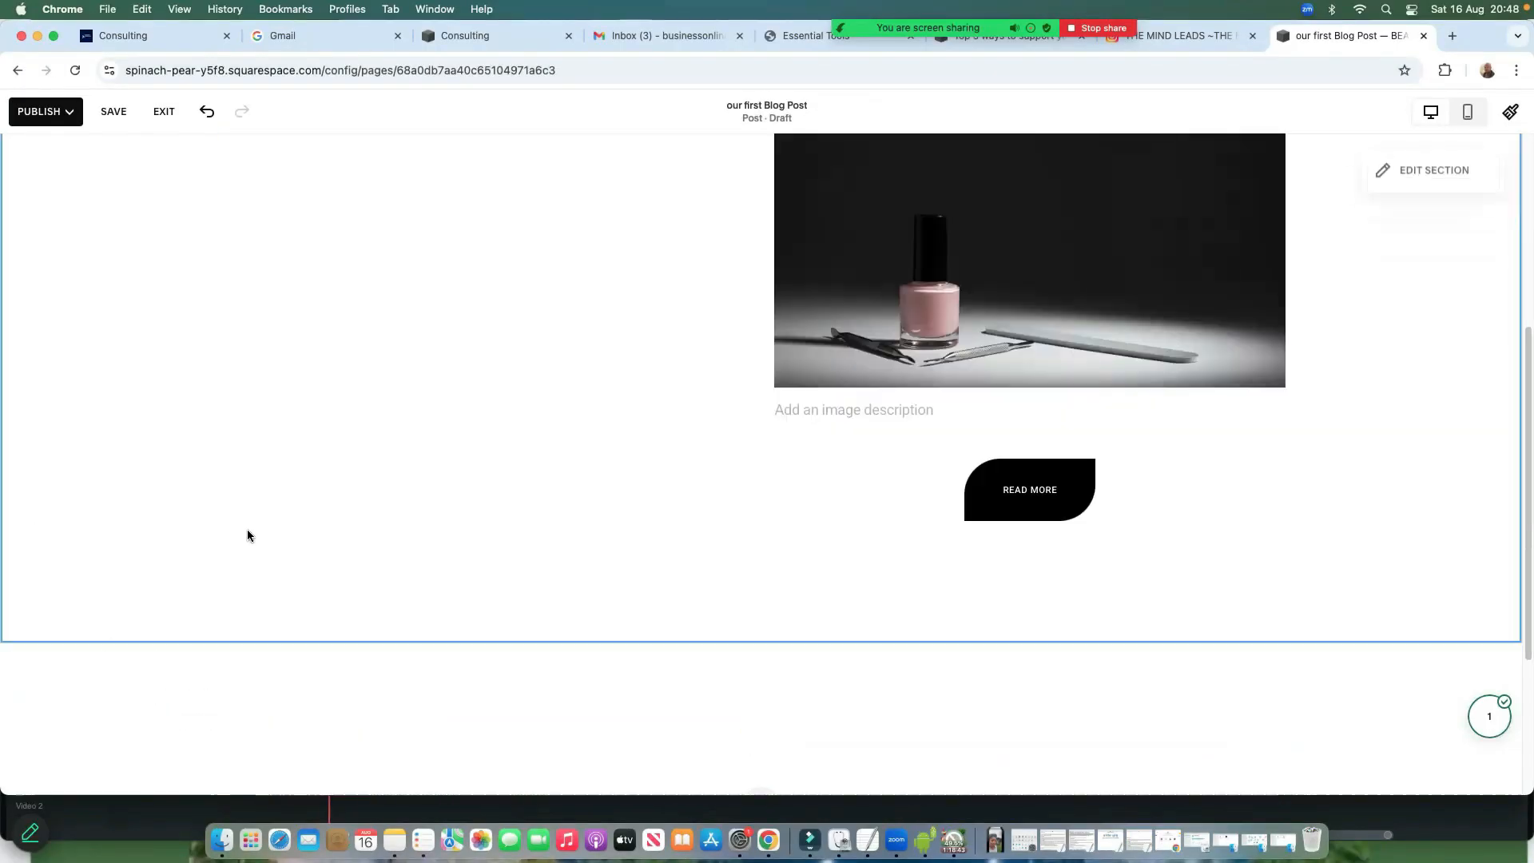
pyautogui.scroll(5, 910, 489)
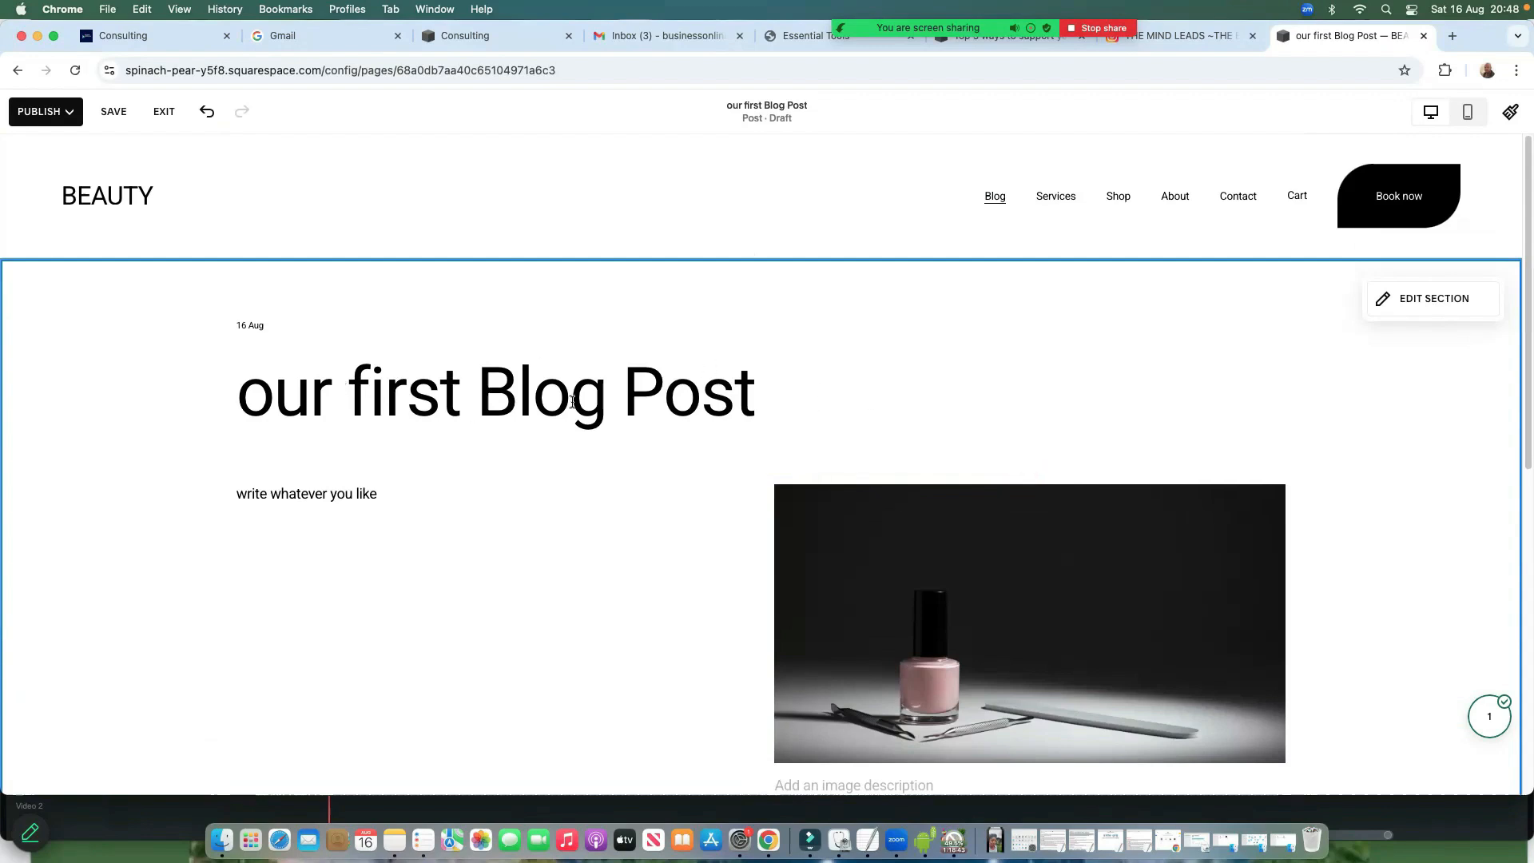
pyautogui.scroll(-1, 458, 520)
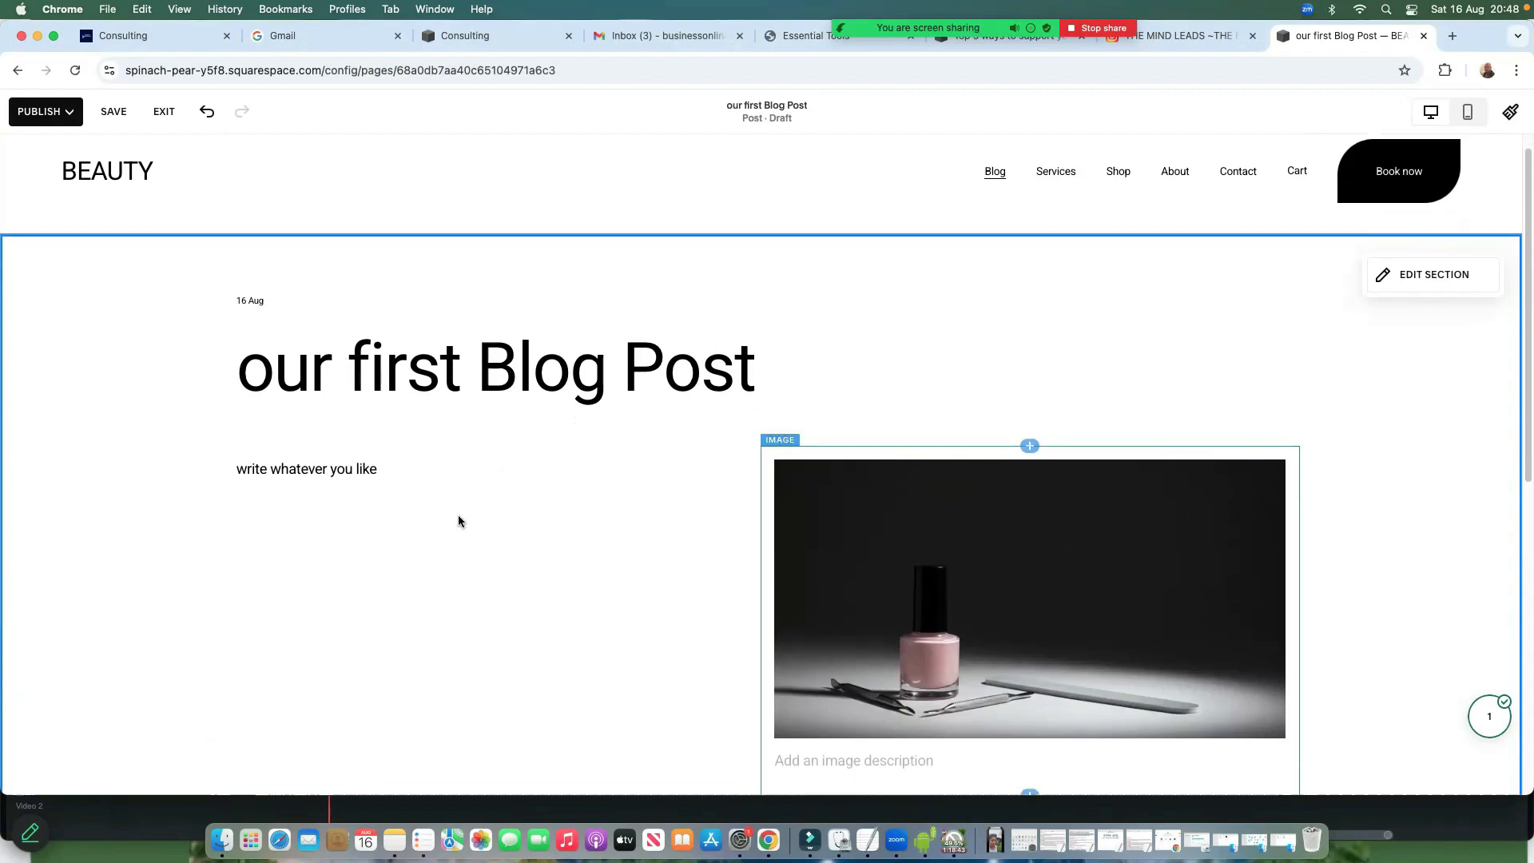
pyautogui.click(334, 467)
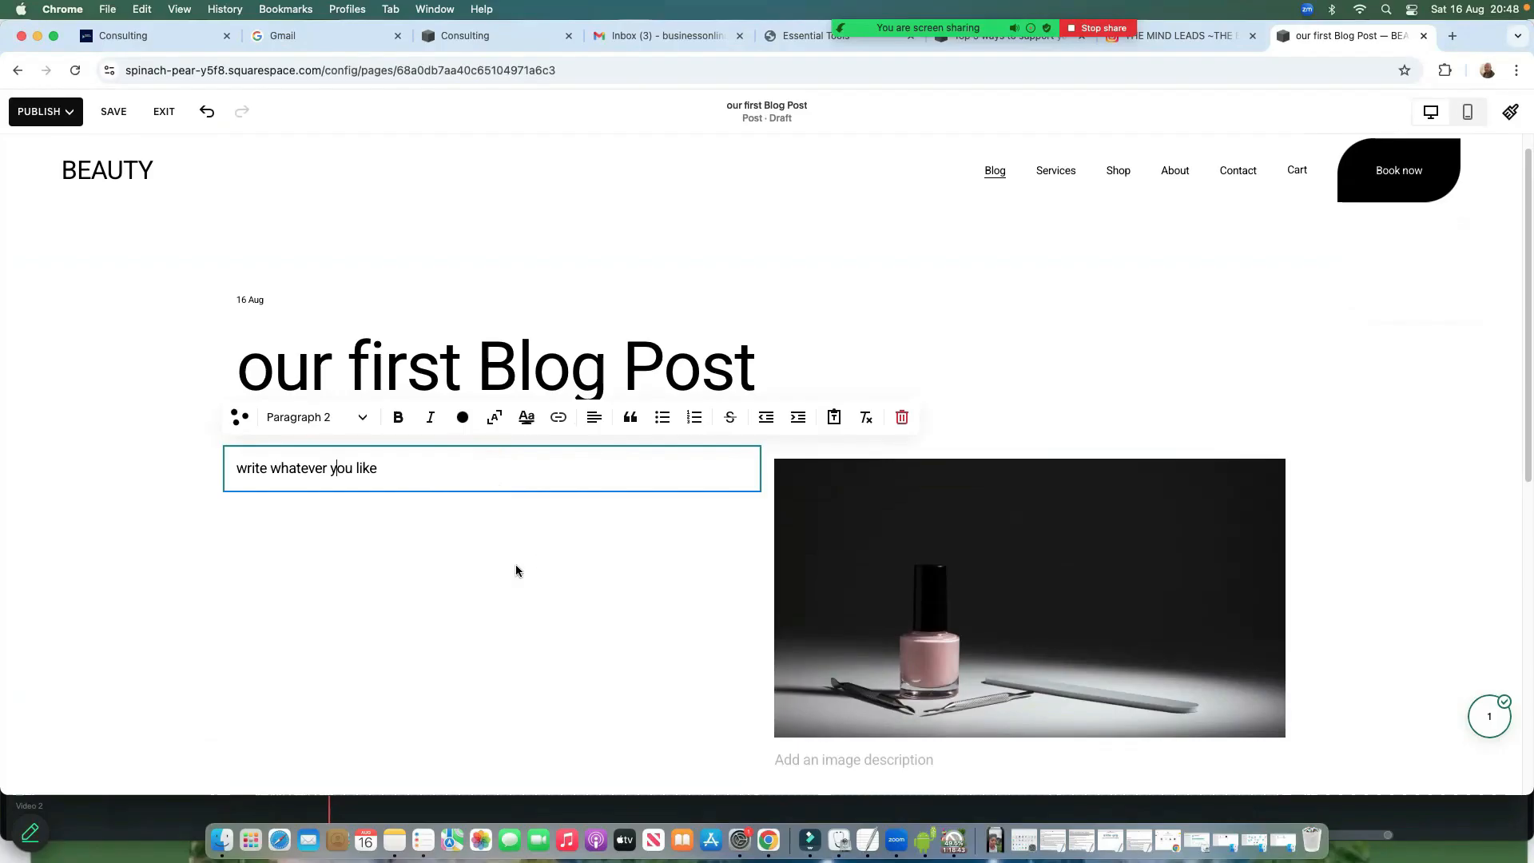
# Open the blog post section's format settings and show the Content Width options
pyautogui.scroll(-2, 998, 629)
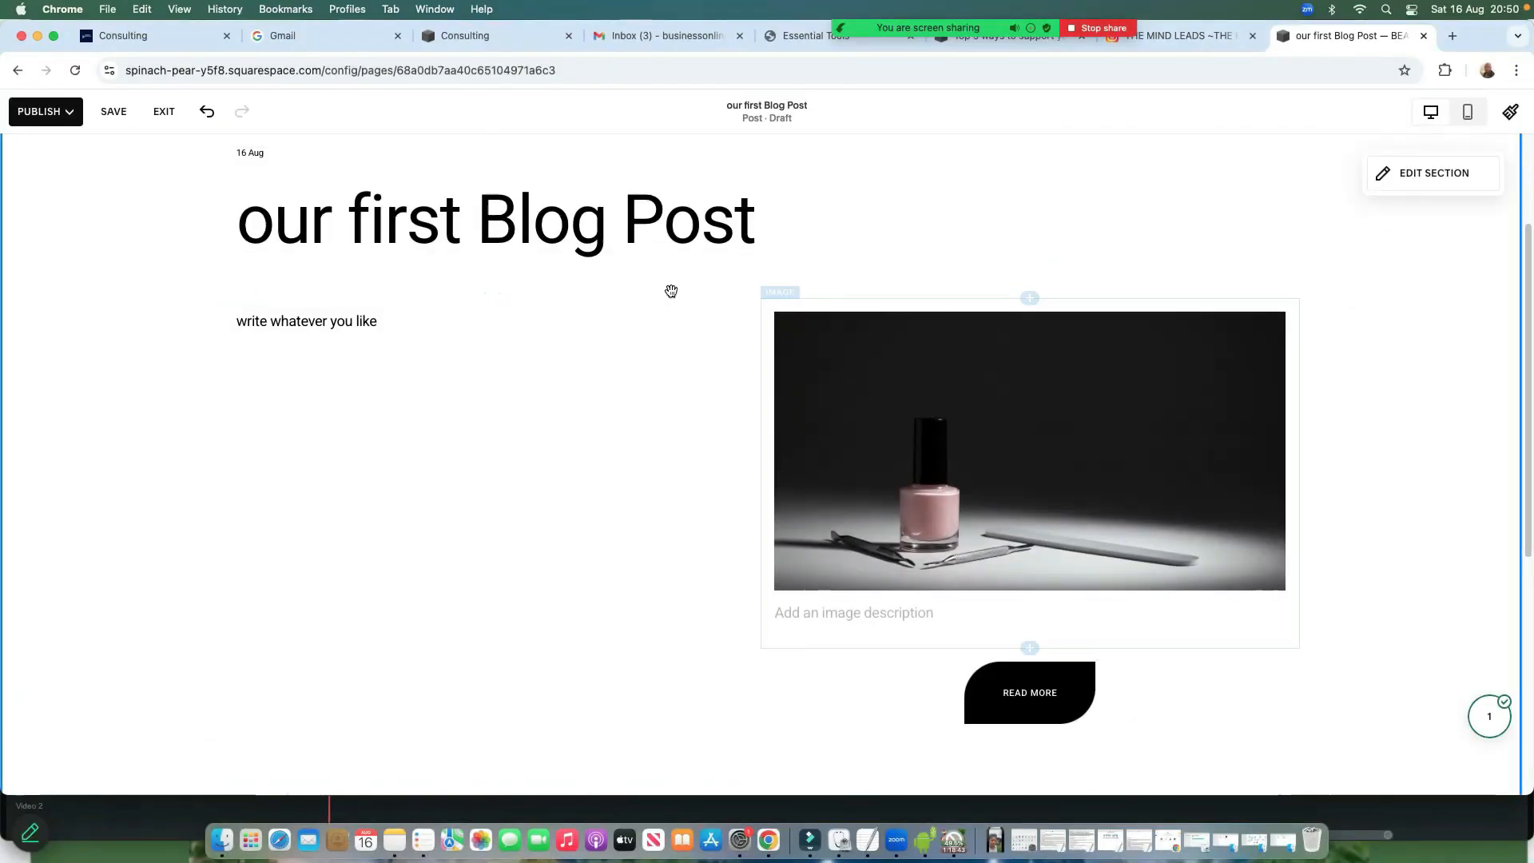
pyautogui.click(1412, 185)
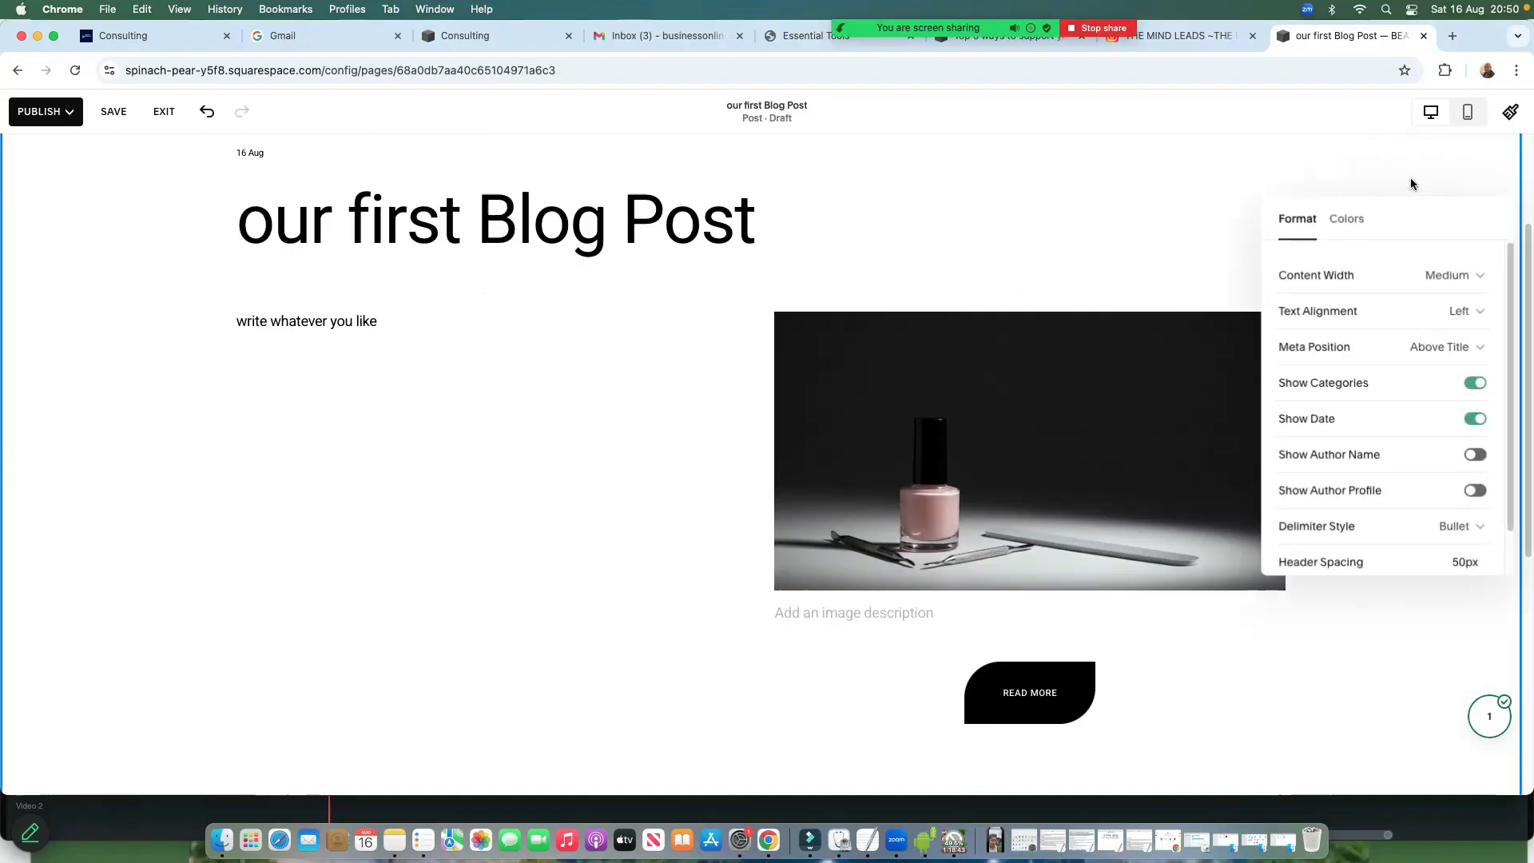
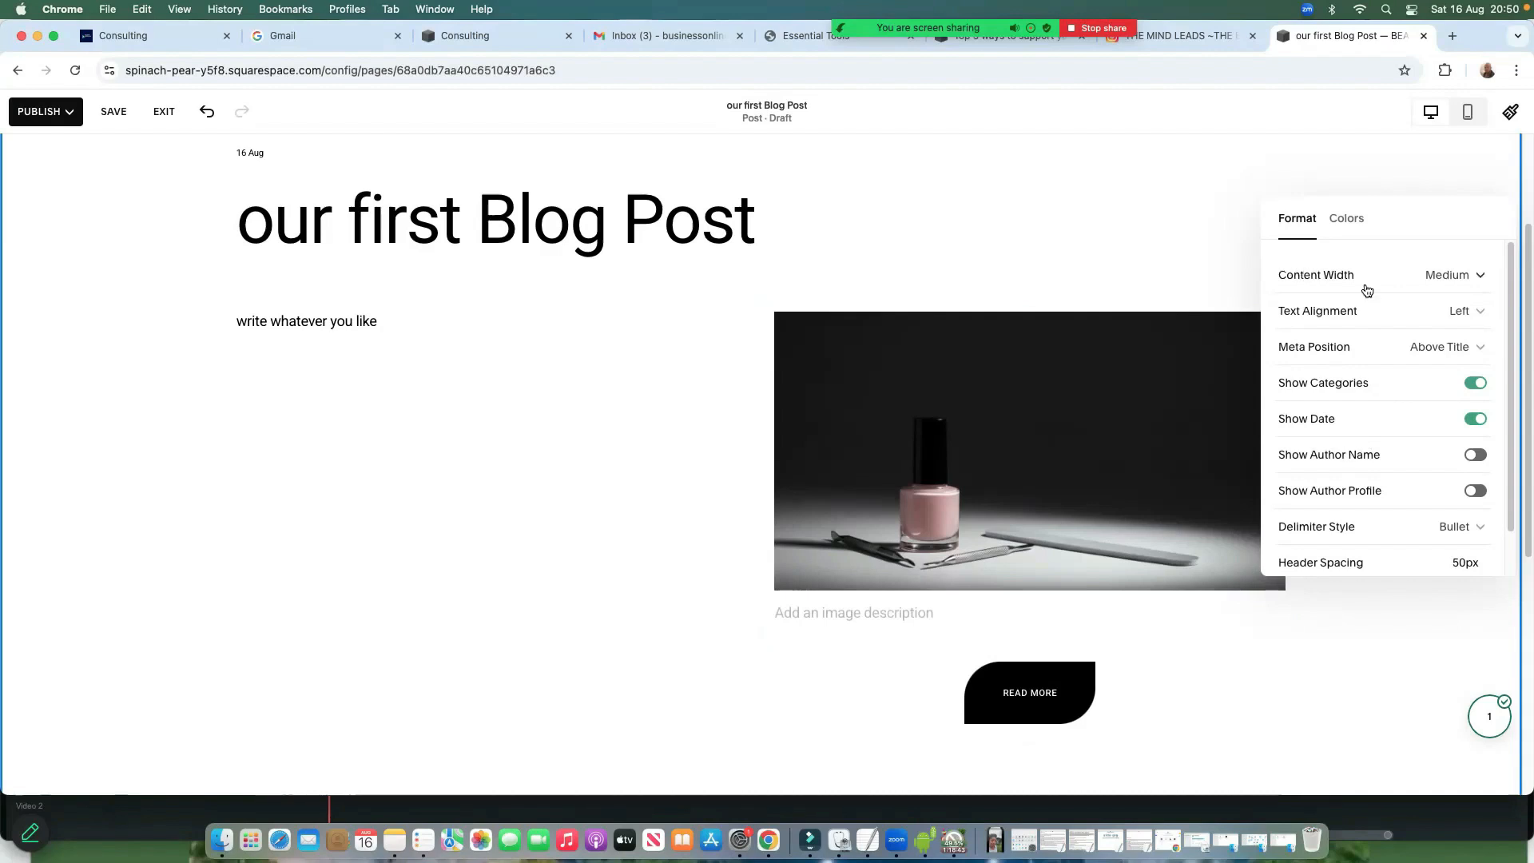
pyautogui.click(1481, 278)
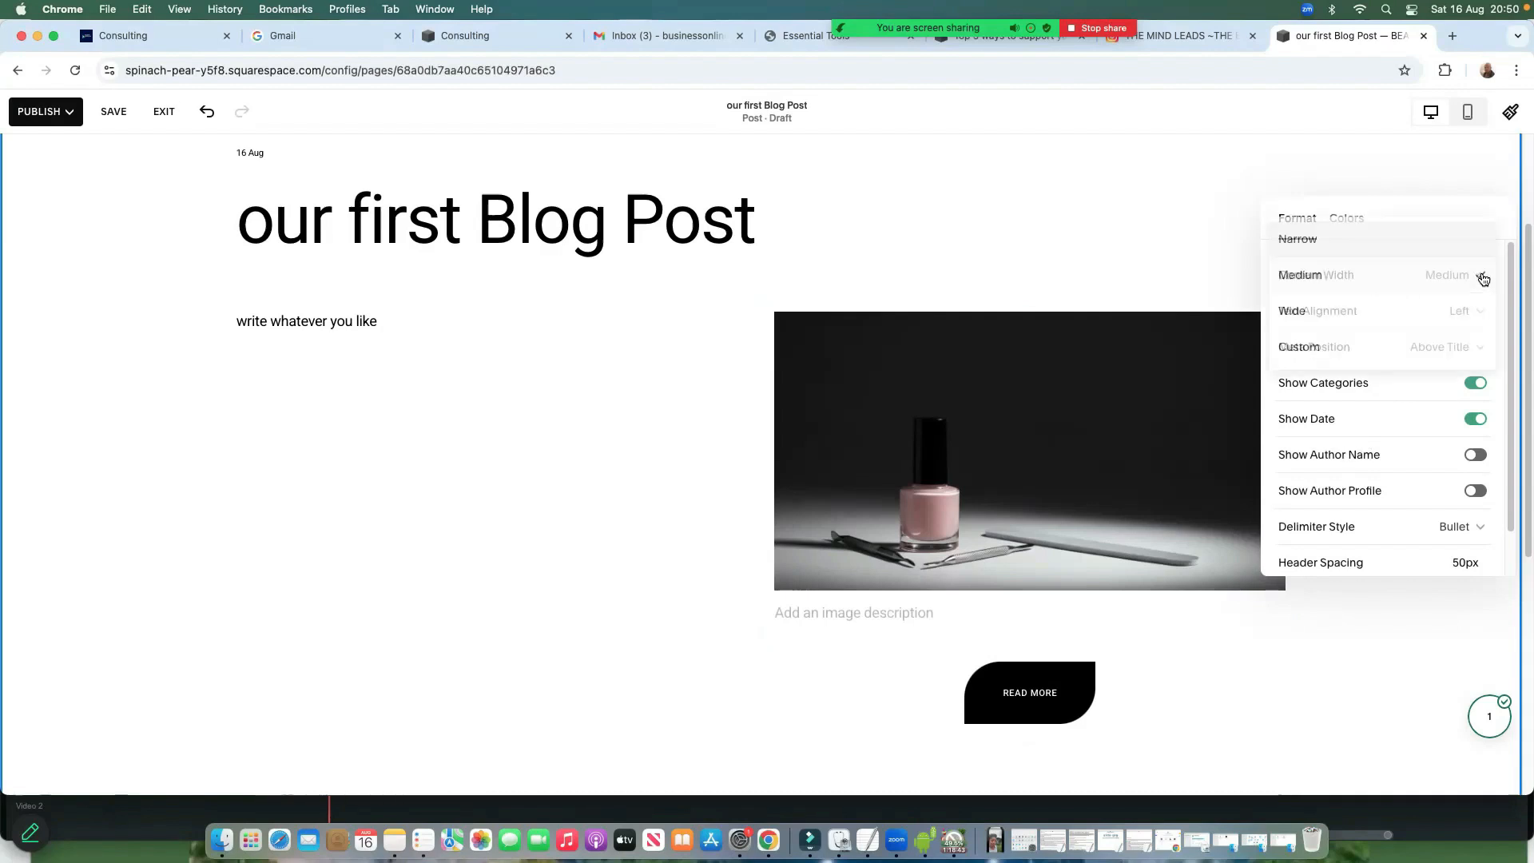
# Try the Wide content width for the blog post section and restore it to Medium
pyautogui.click(1367, 317)
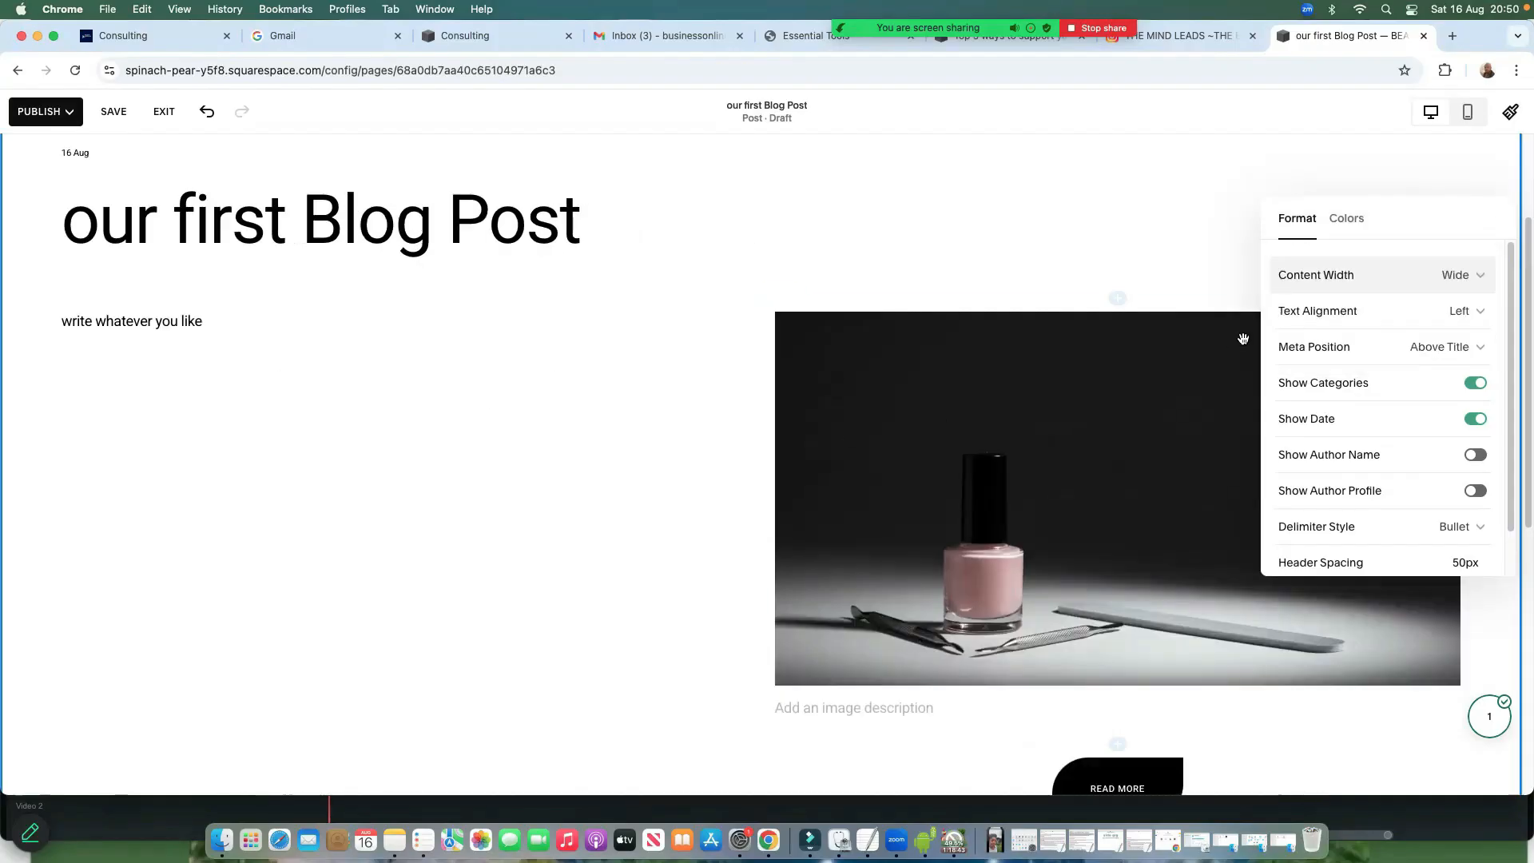
pyautogui.click(1477, 280)
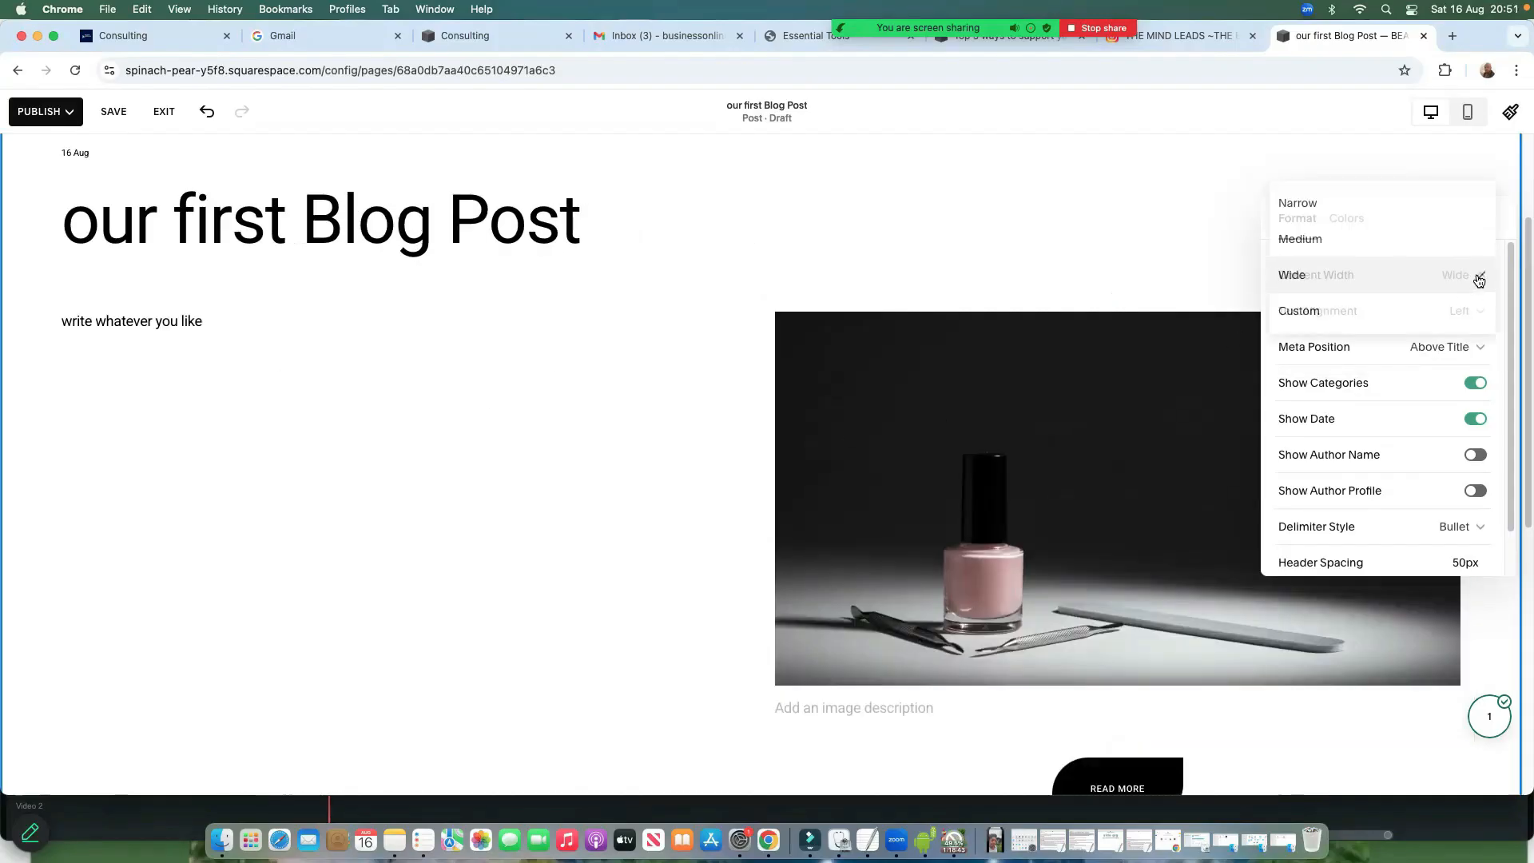
pyautogui.click(1296, 240)
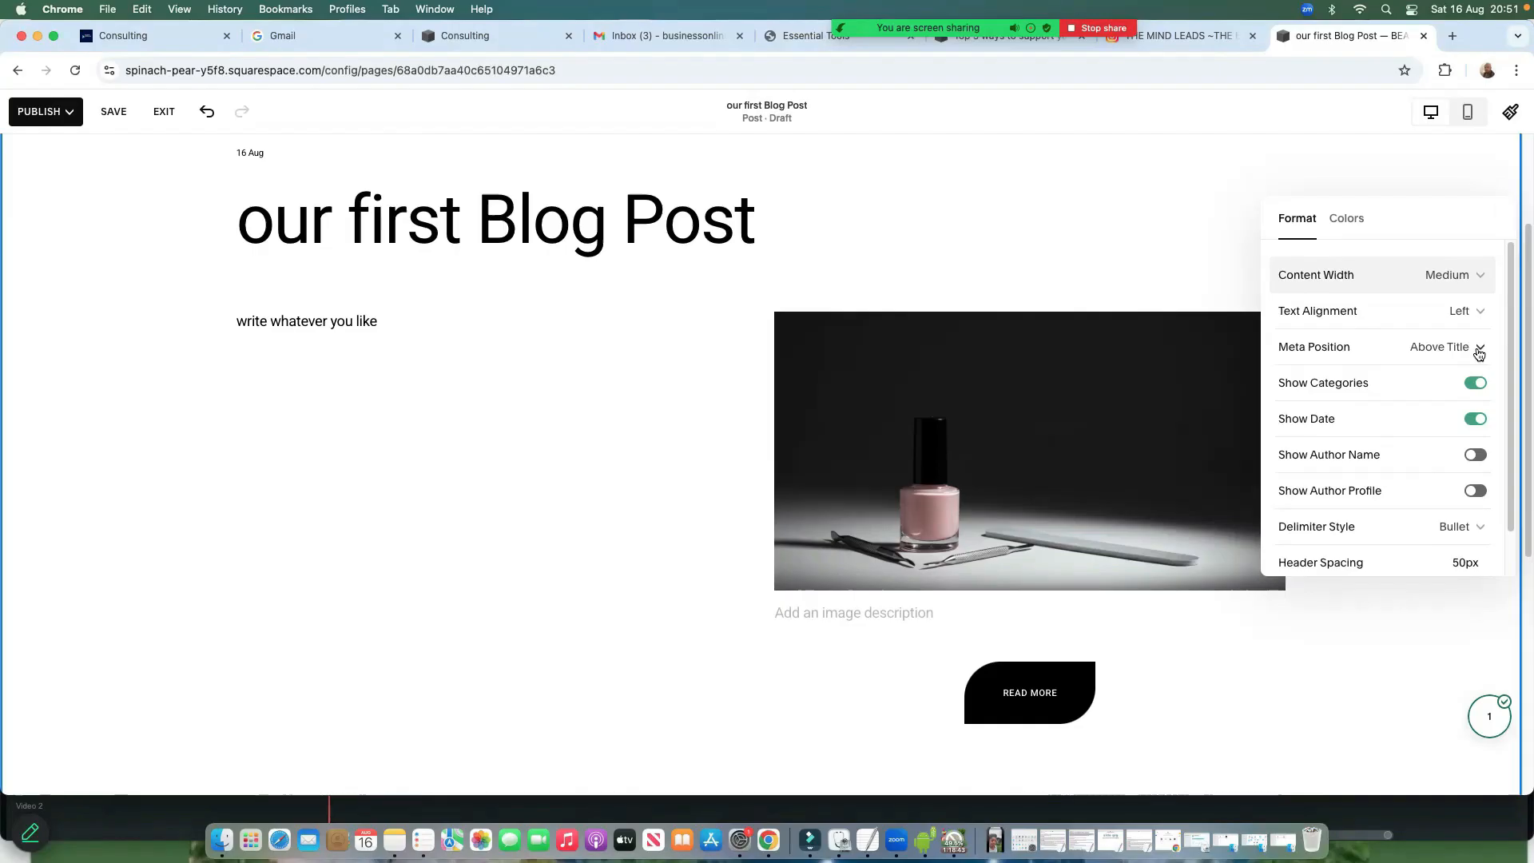
# Enable showing the author name and the author profile on the blog post
pyautogui.scroll(-1, 1480, 359)
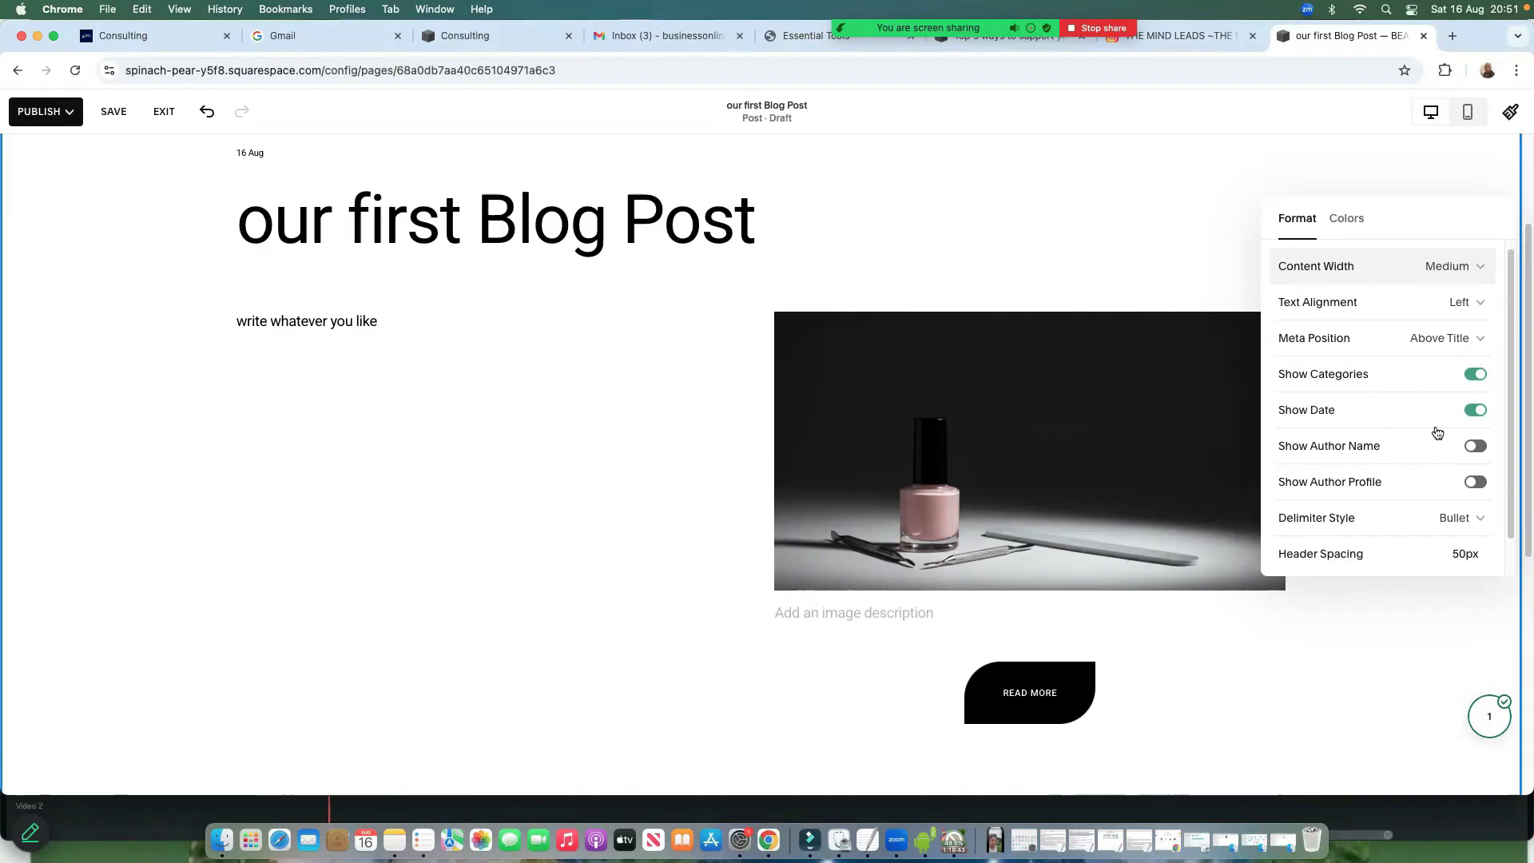
pyautogui.click(1475, 446)
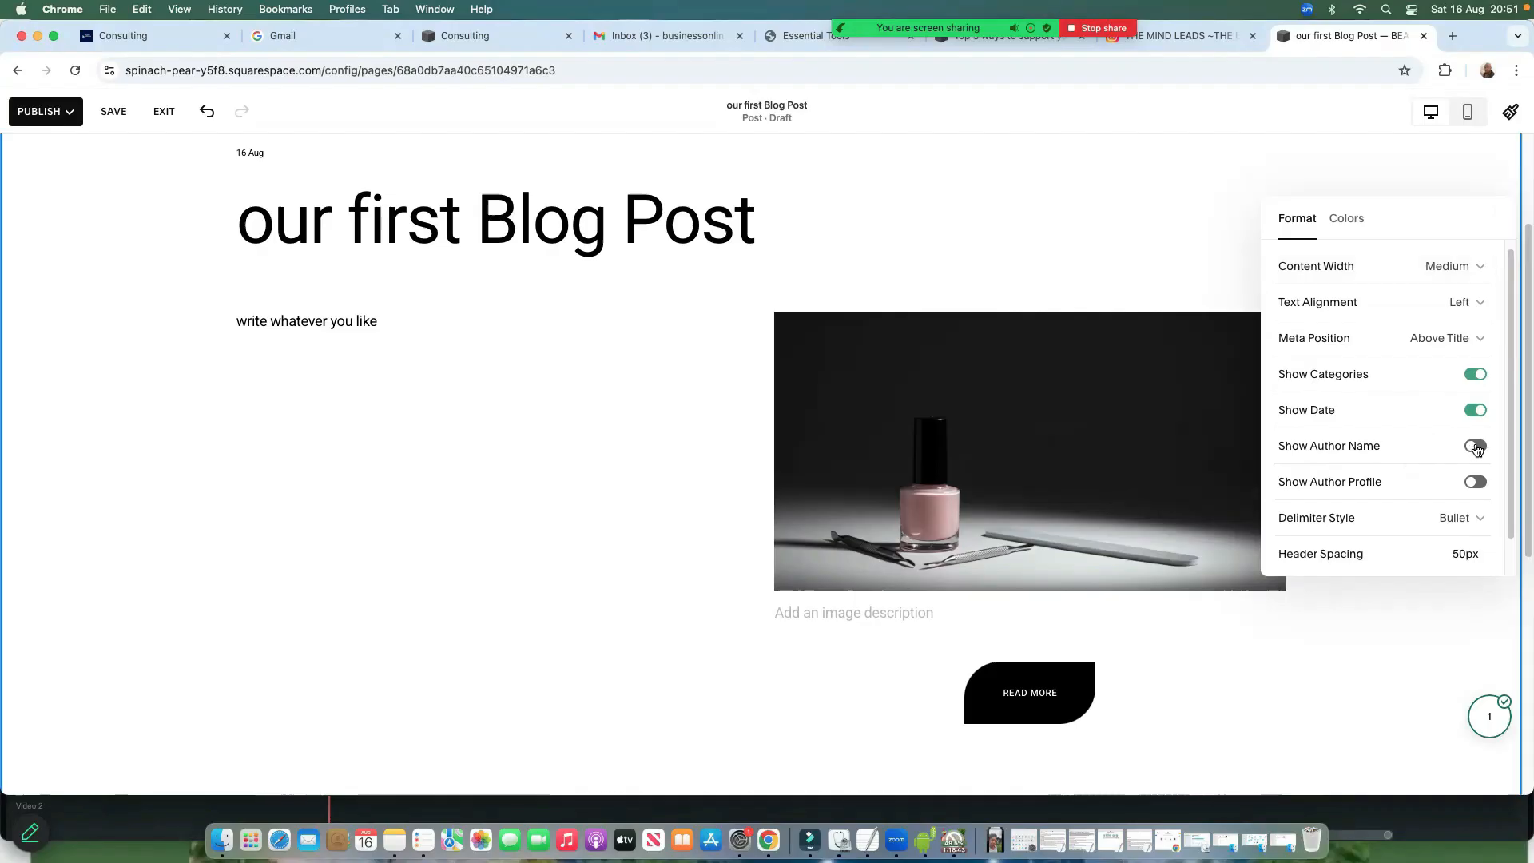
pyautogui.scroll(-2, 1278, 483)
pyautogui.scroll(-5, 1038, 503)
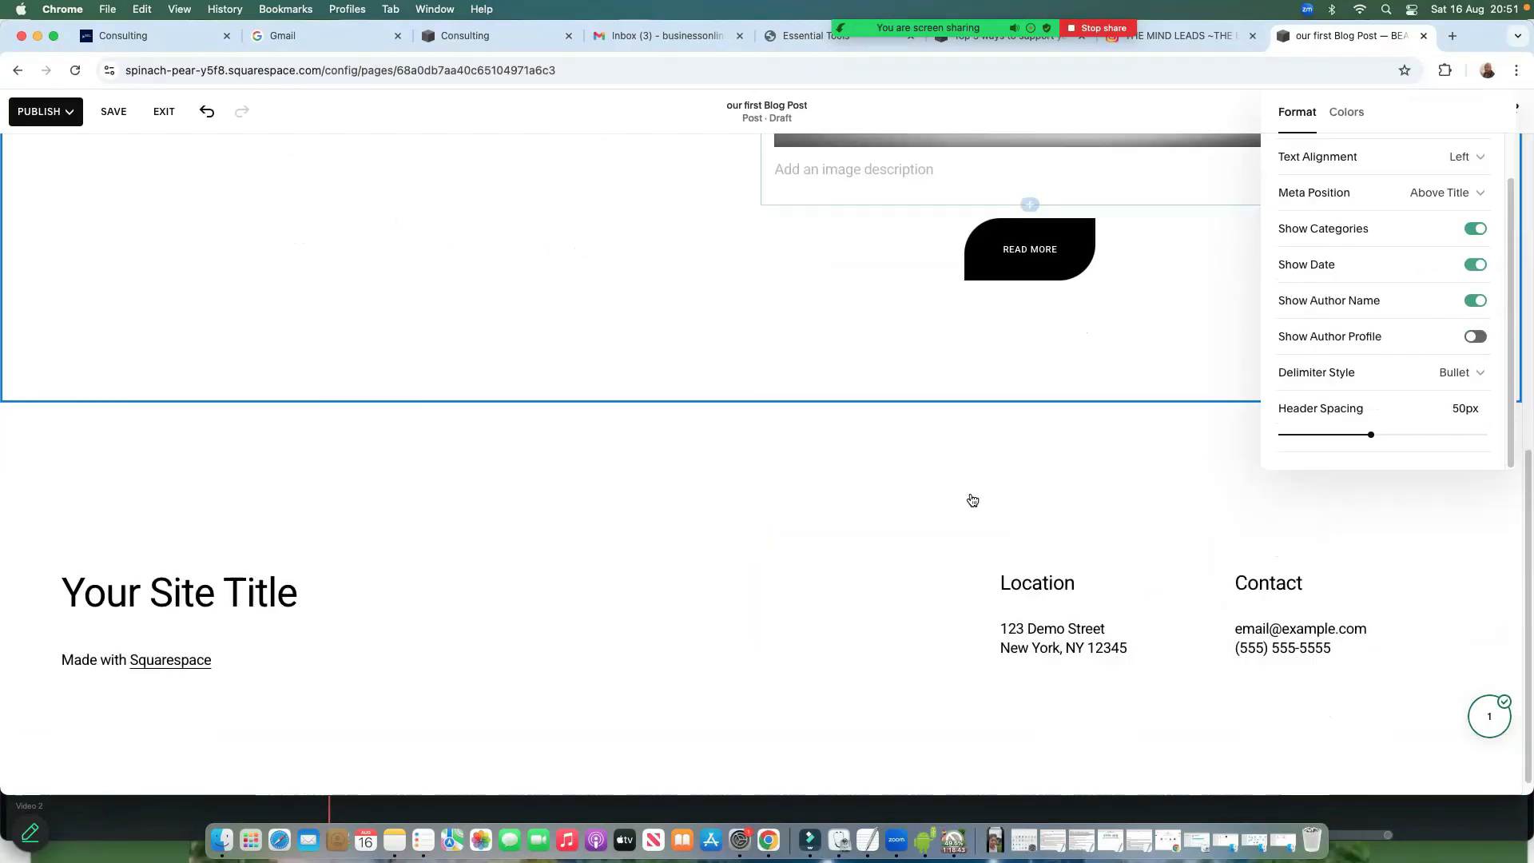
pyautogui.scroll(1, 729, 473)
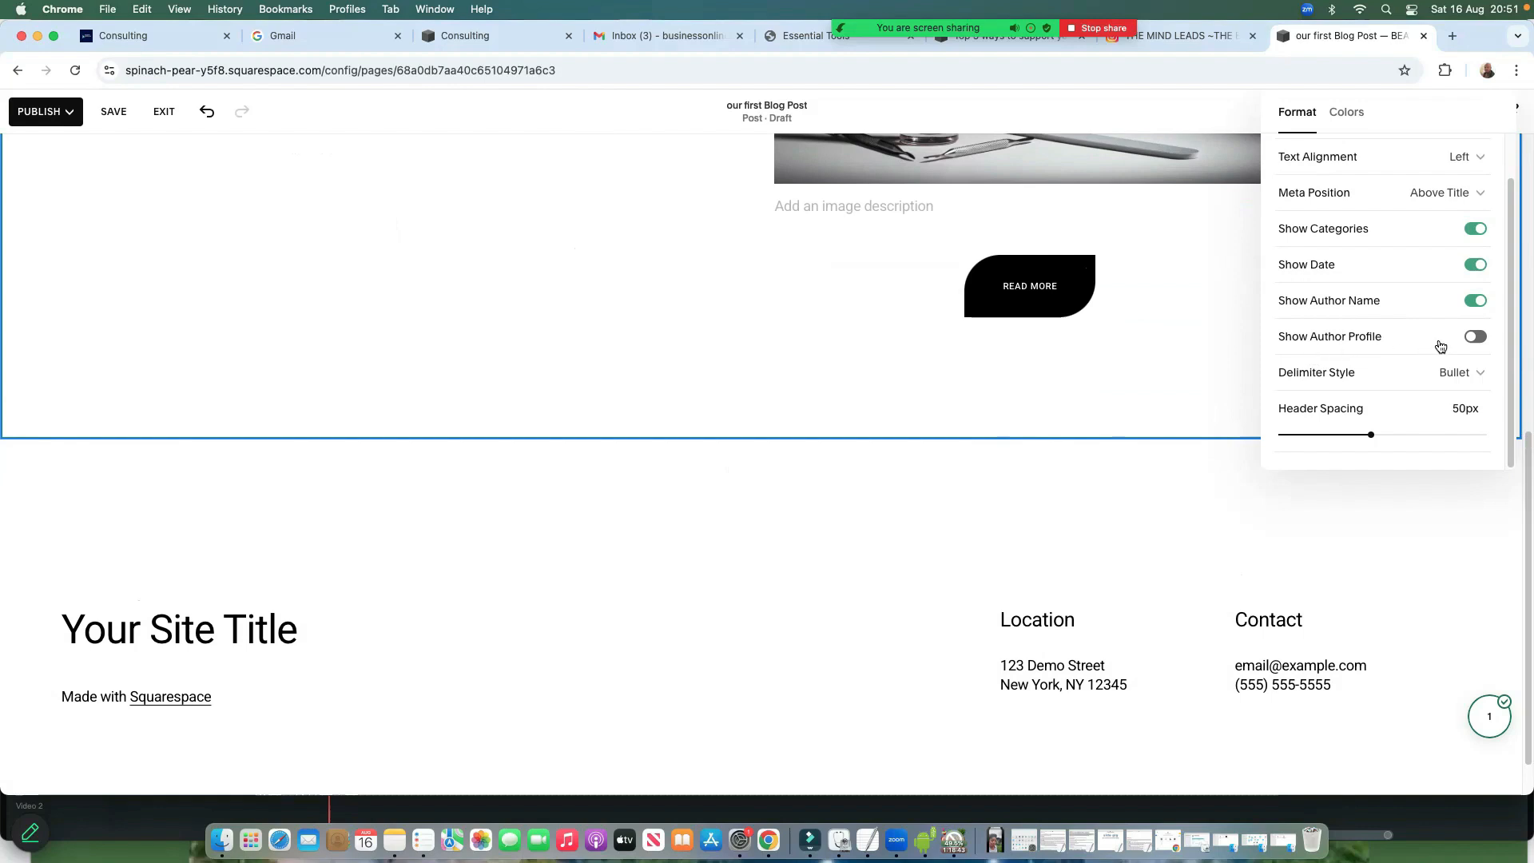
pyautogui.click(1477, 337)
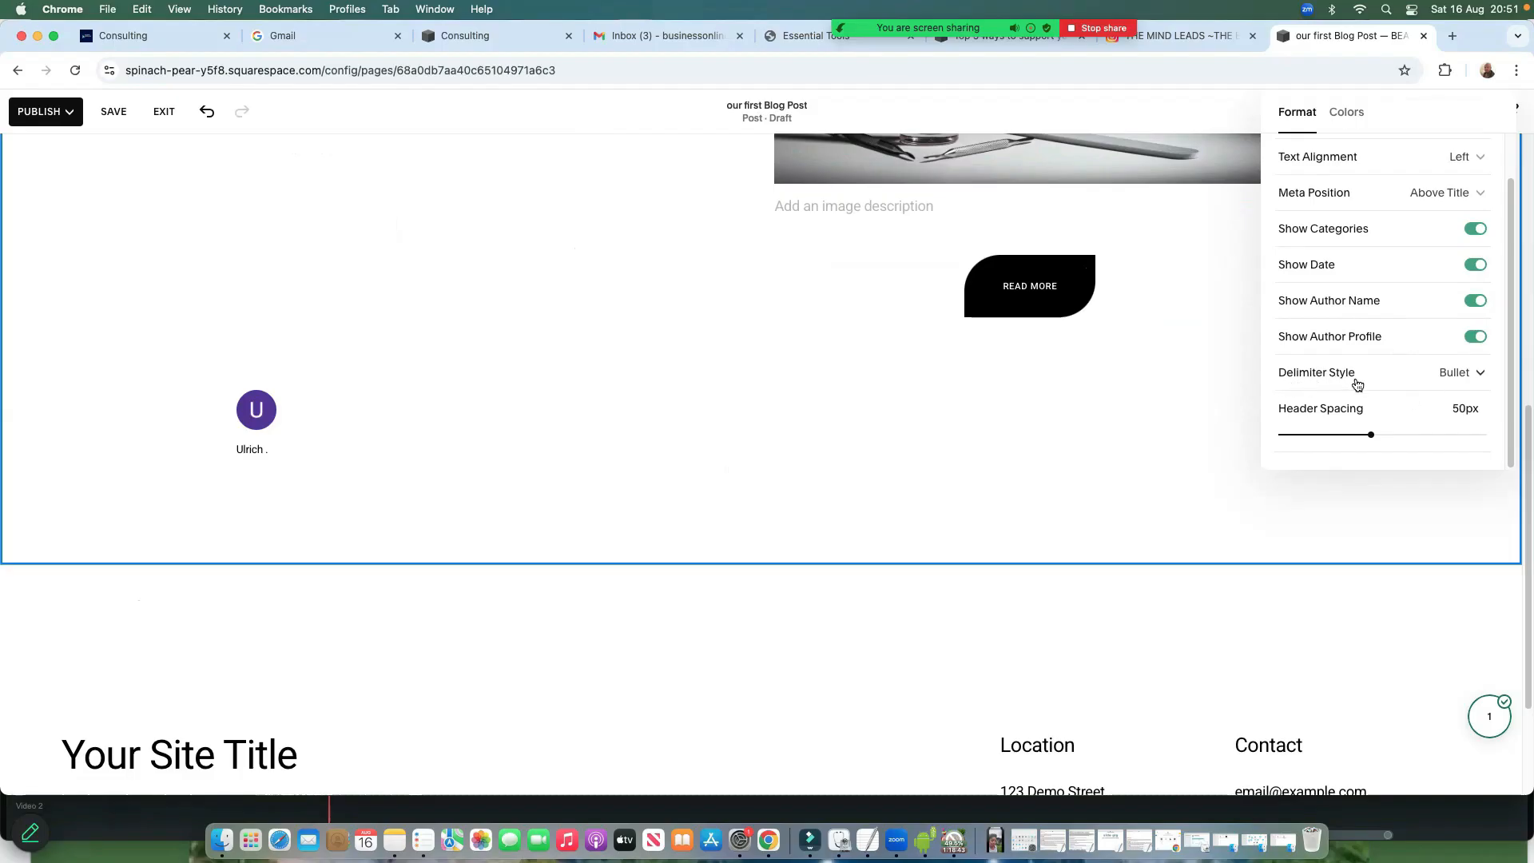
# Examine the available delimiter styles and the section's color themes without changing either
pyautogui.click(1480, 375)
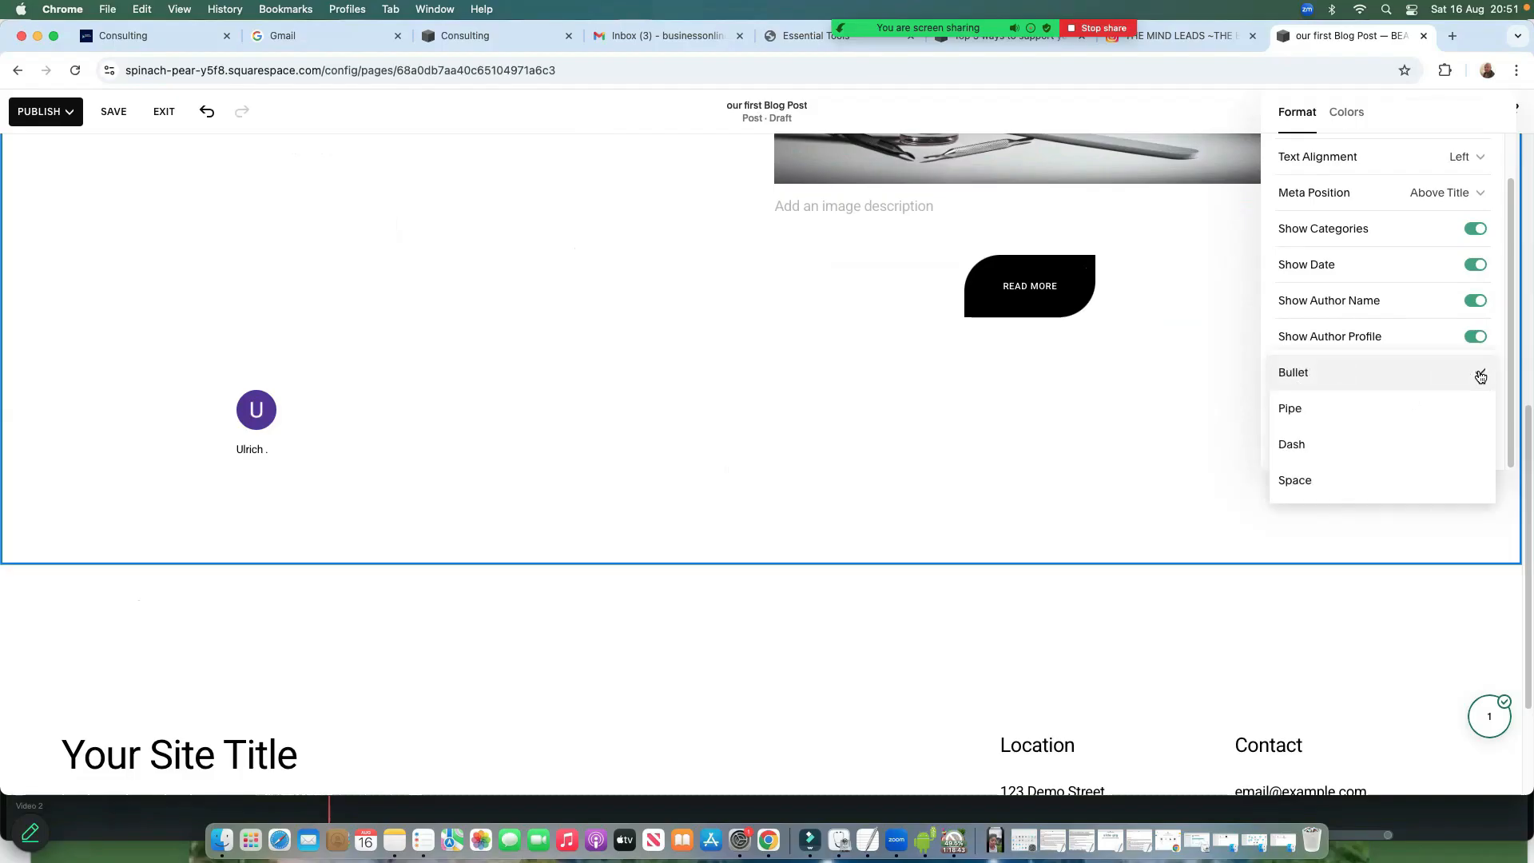
pyautogui.click(1478, 378)
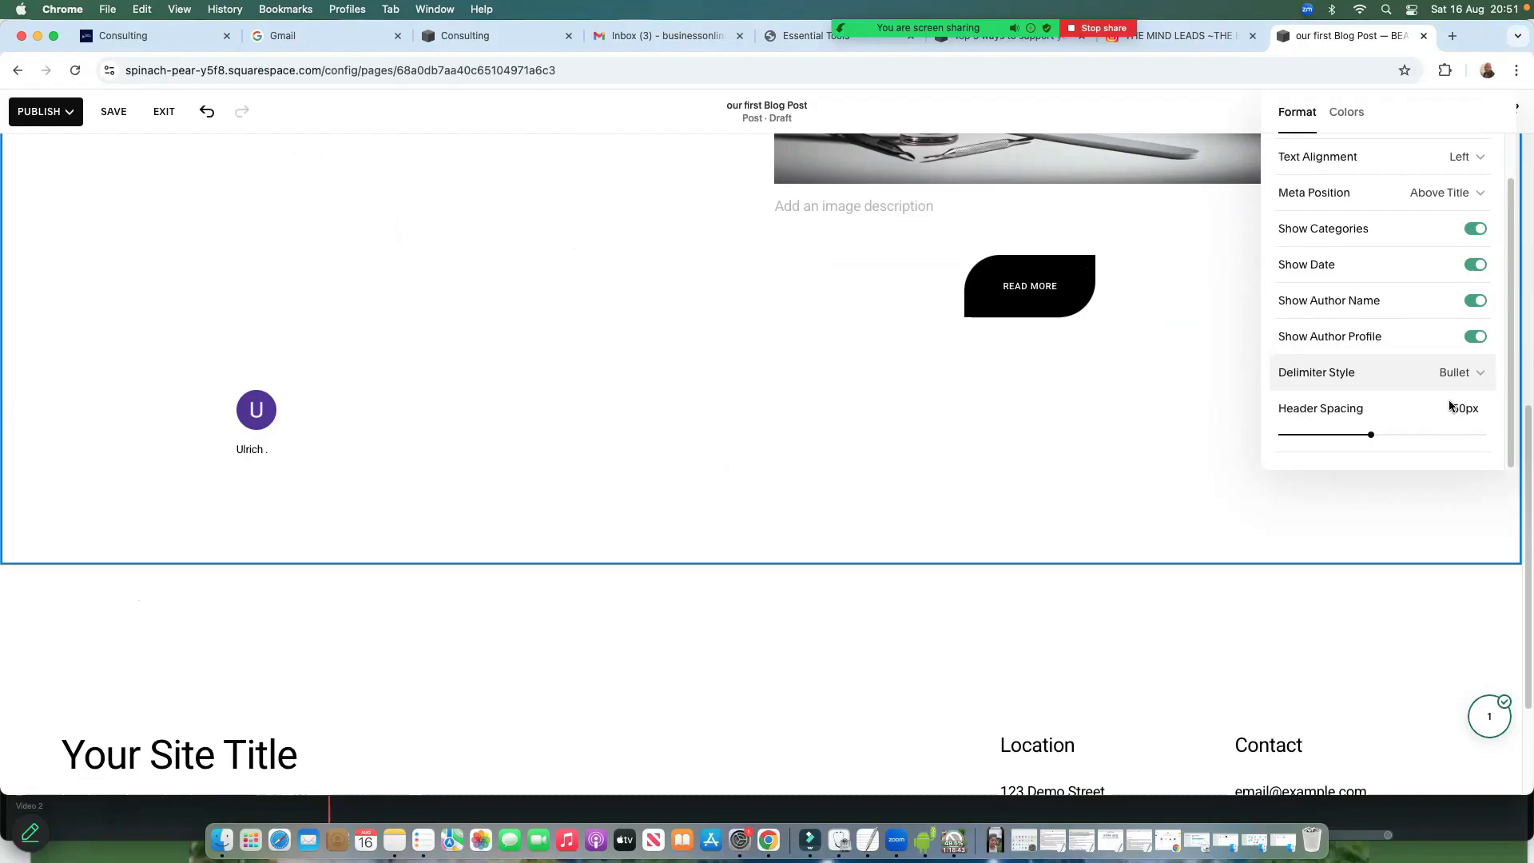
pyautogui.scroll(1, 1406, 335)
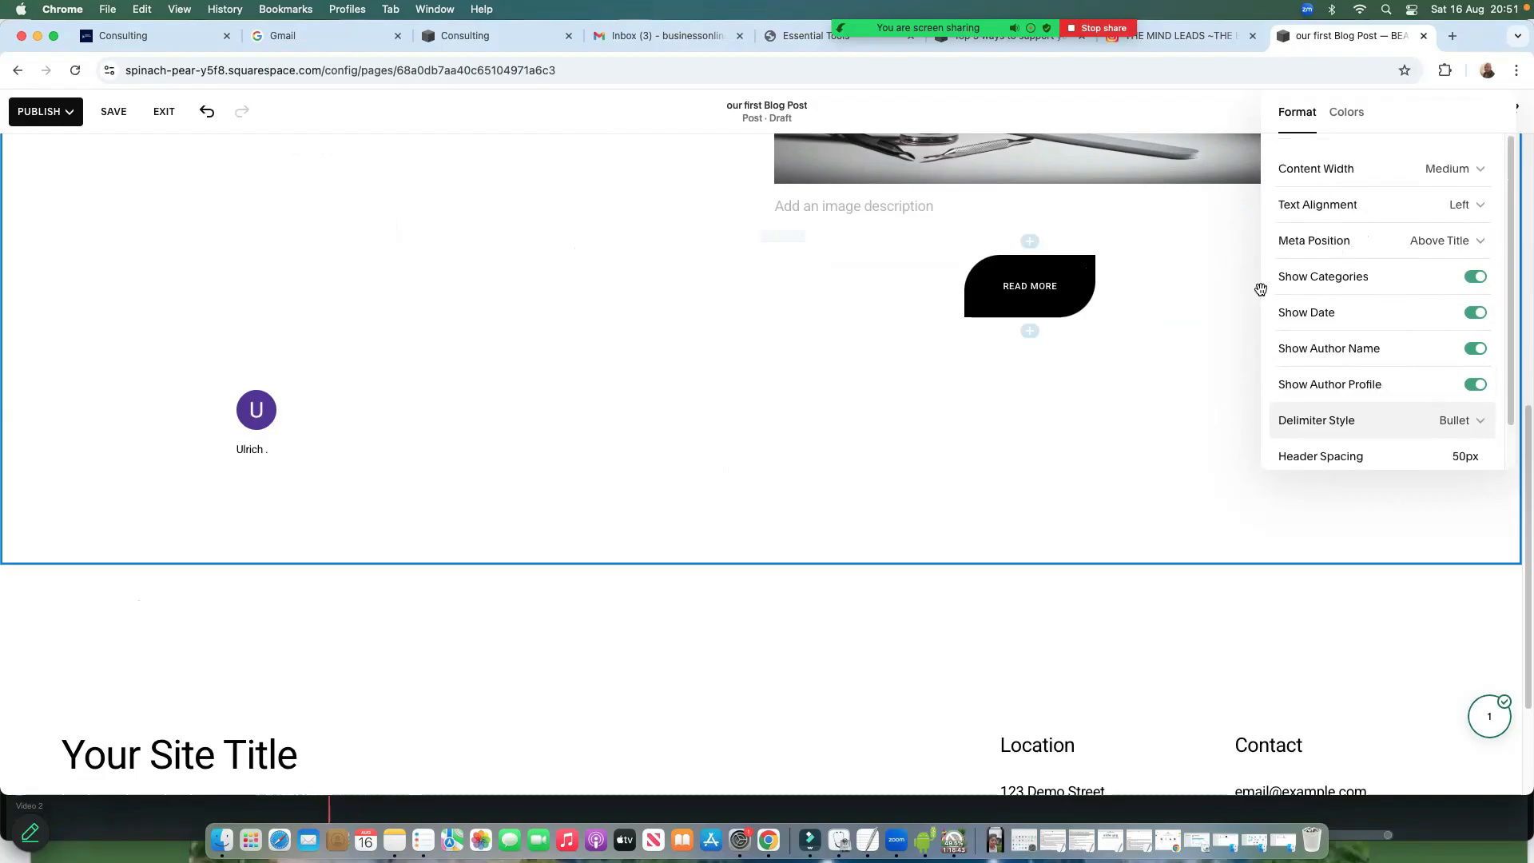
pyautogui.click(1348, 120)
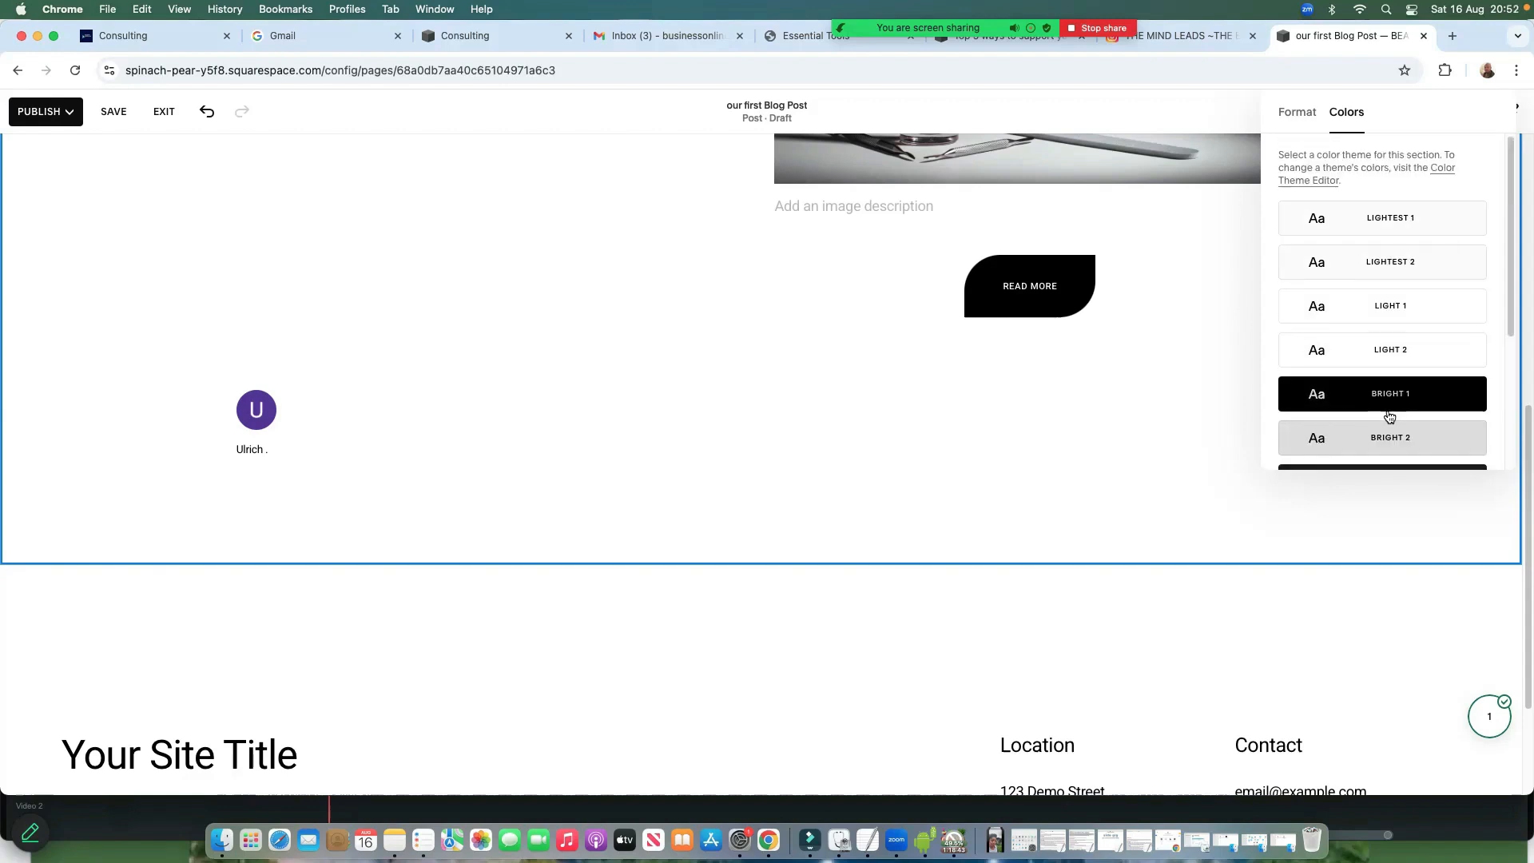
pyautogui.scroll(-5, 1390, 407)
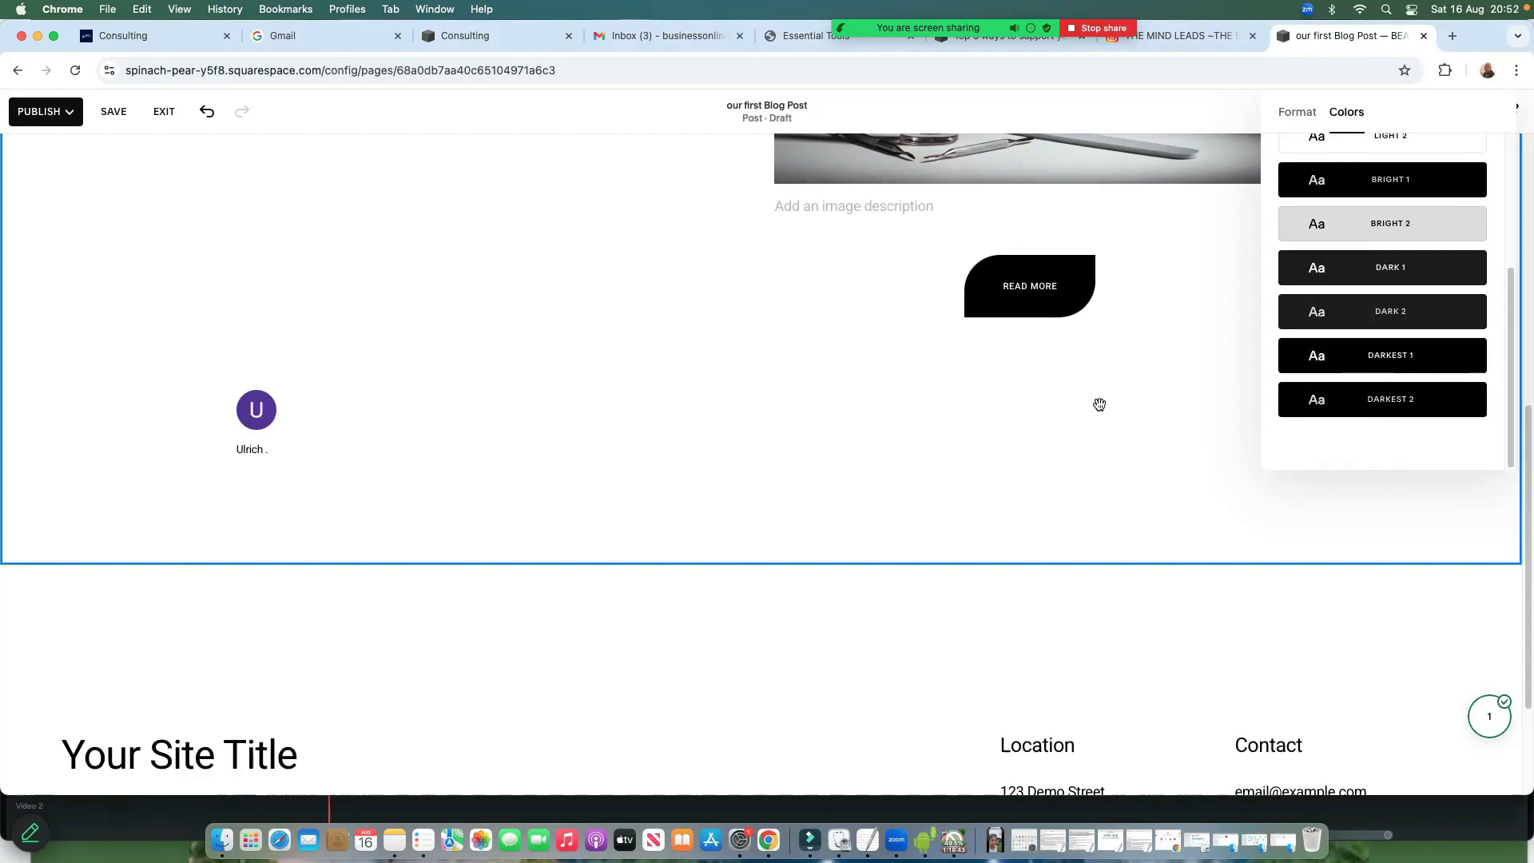
pyautogui.scroll(2, 1213, 434)
pyautogui.scroll(3, 1436, 343)
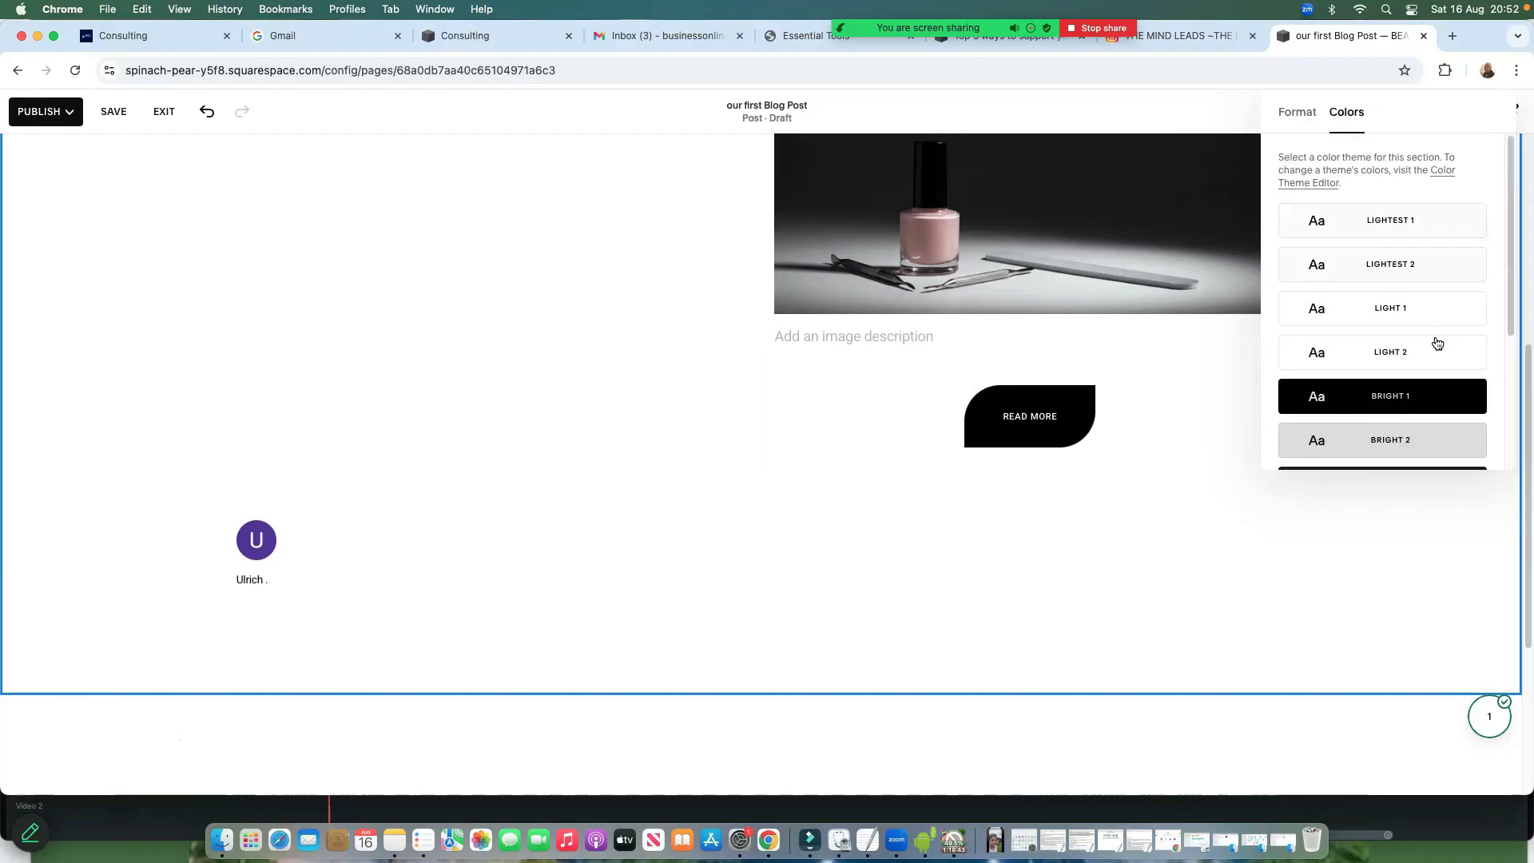
pyautogui.click(611, 440)
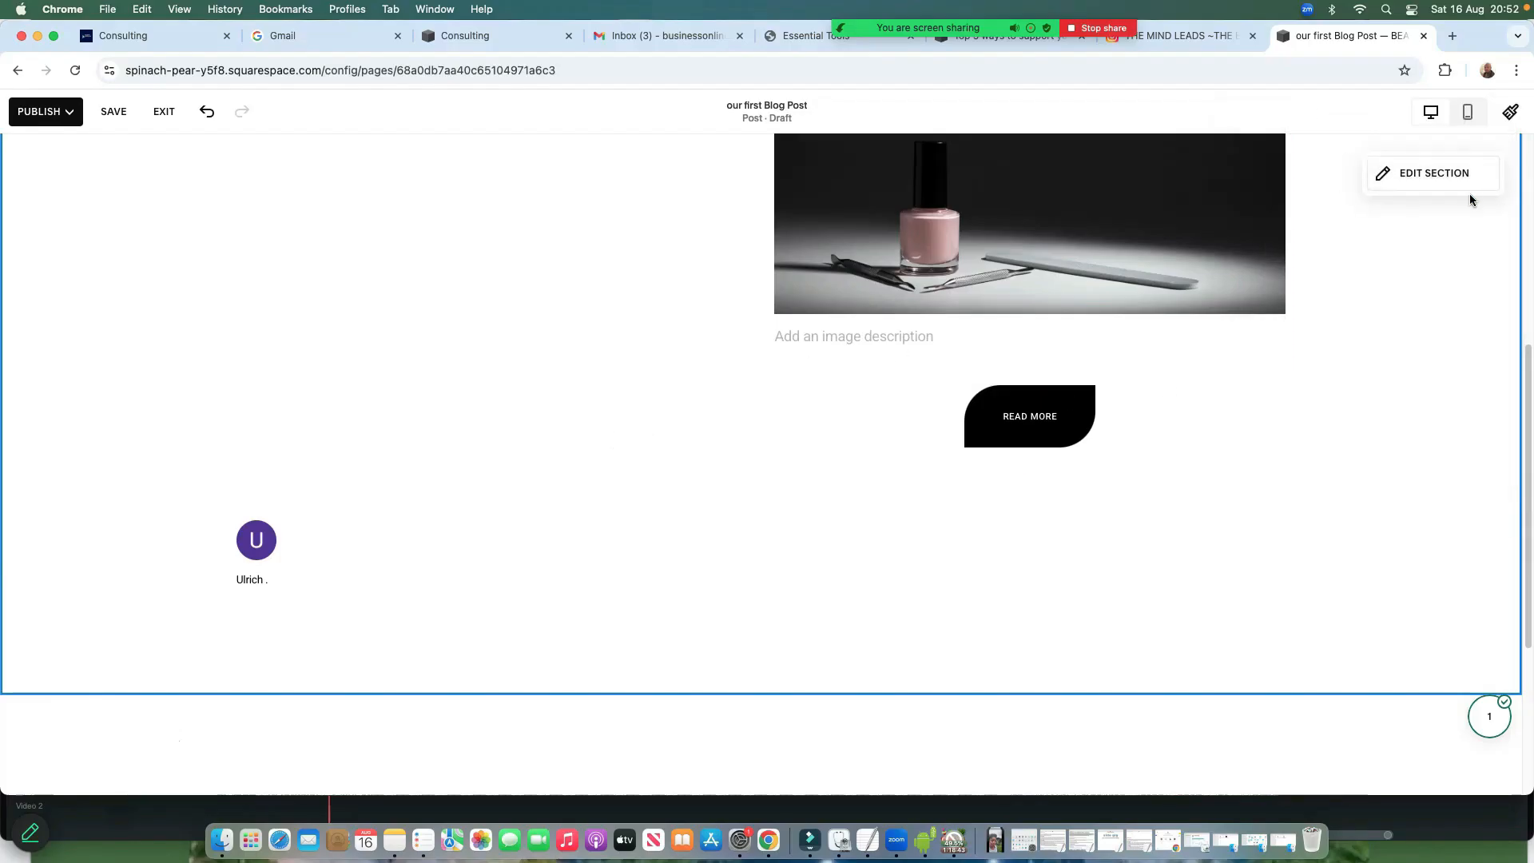
# Set the blog post section's text alignment to Center and check the header and author profile
pyautogui.click(1424, 182)
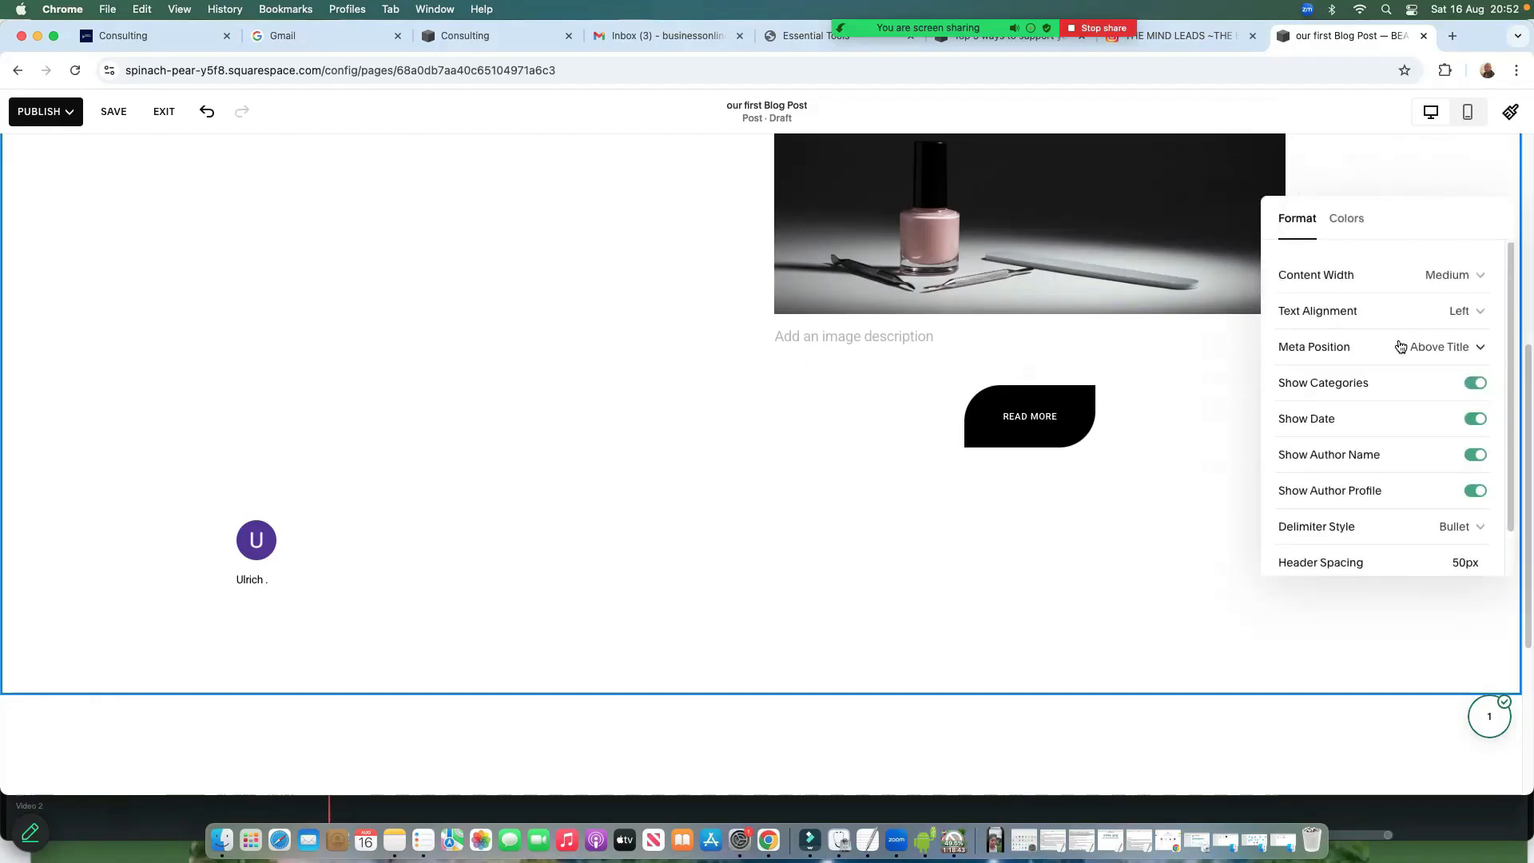
pyautogui.click(1478, 311)
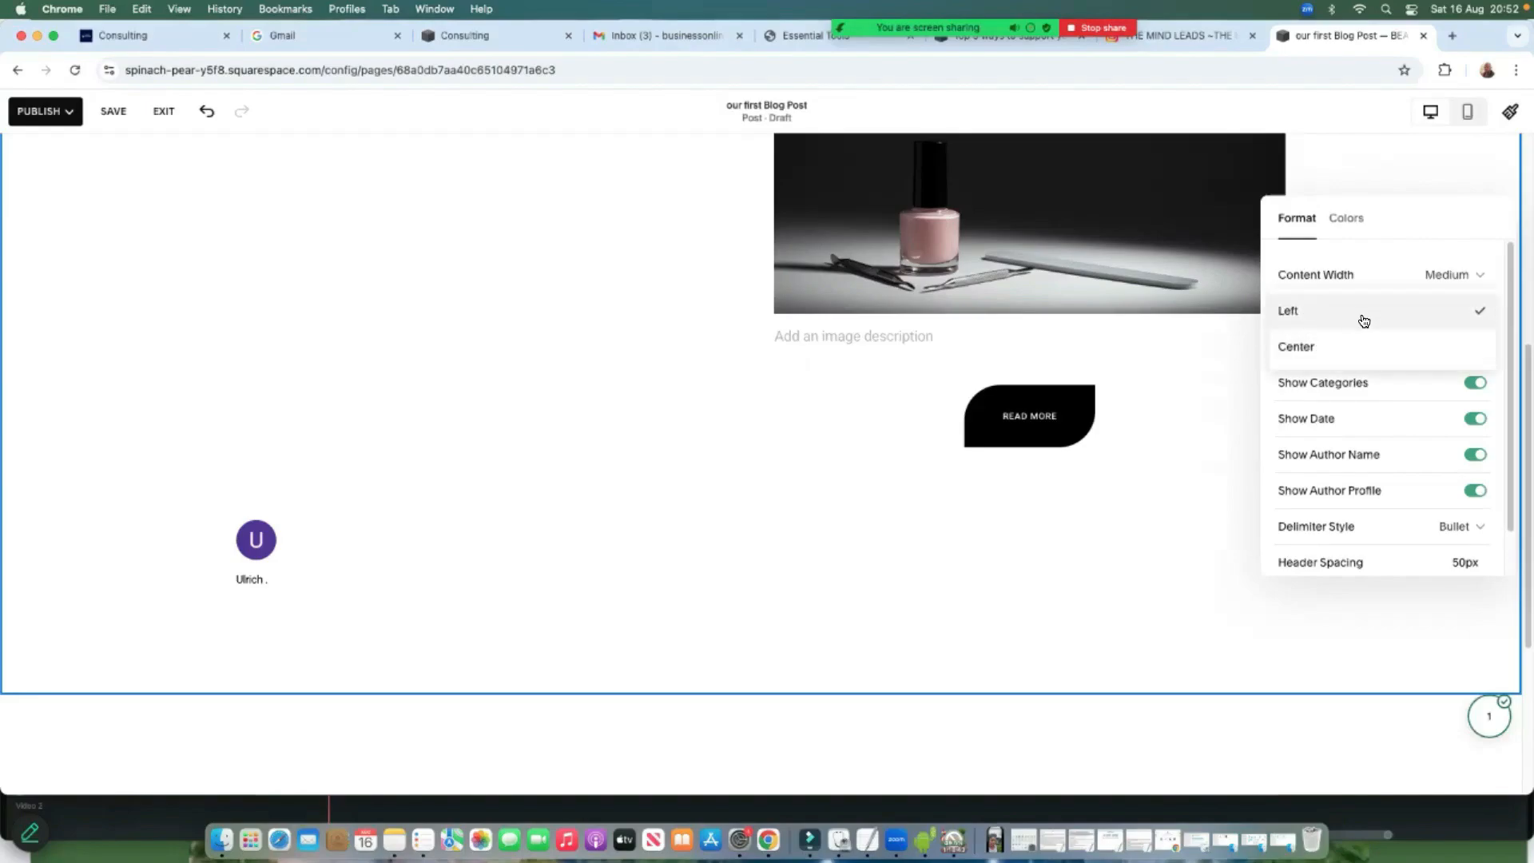
pyautogui.click(1303, 353)
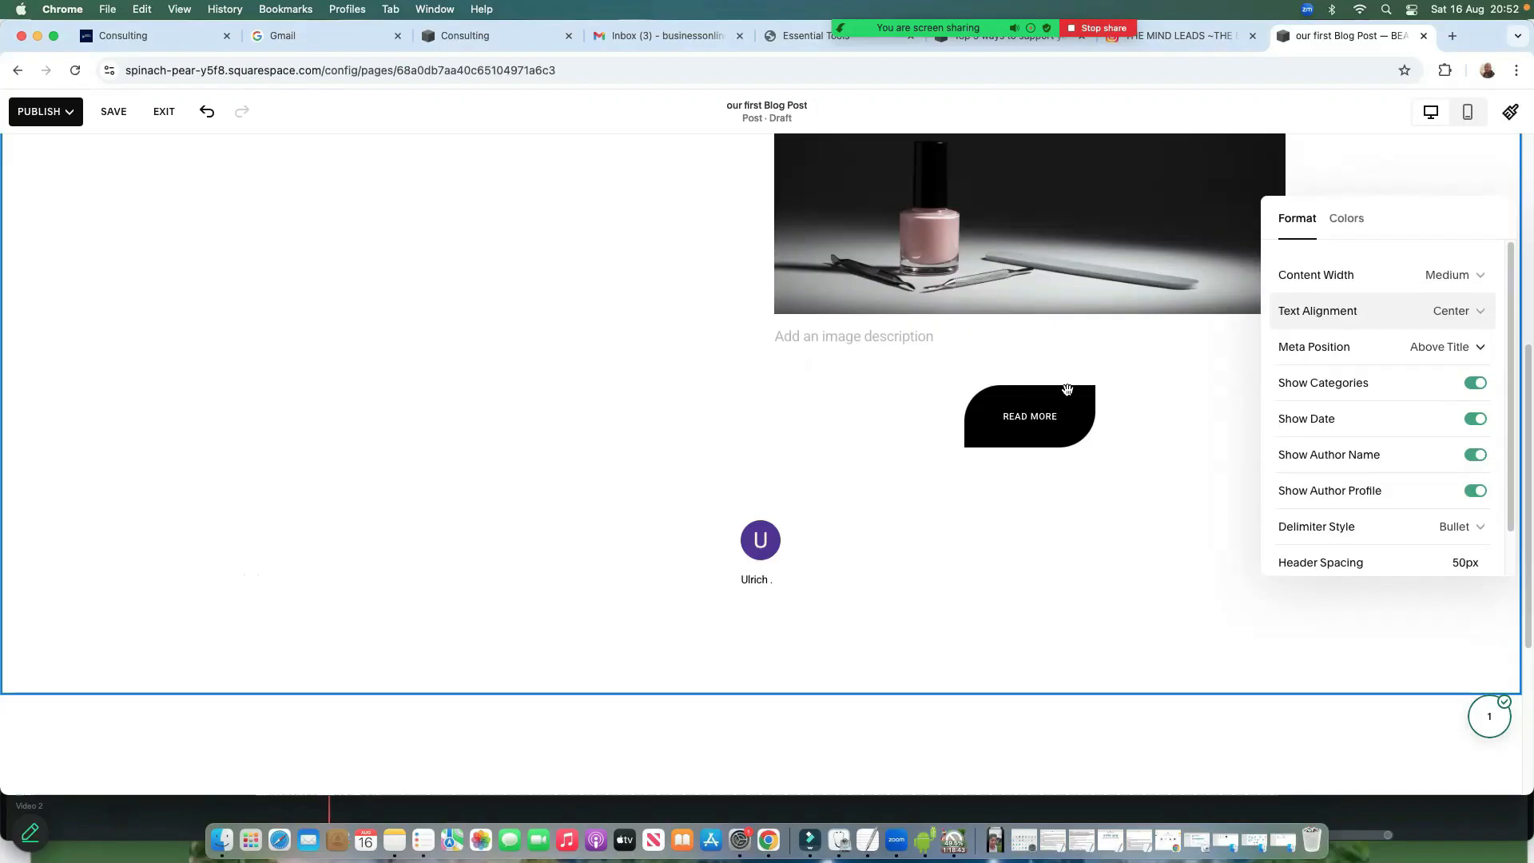
pyautogui.scroll(6, 1067, 390)
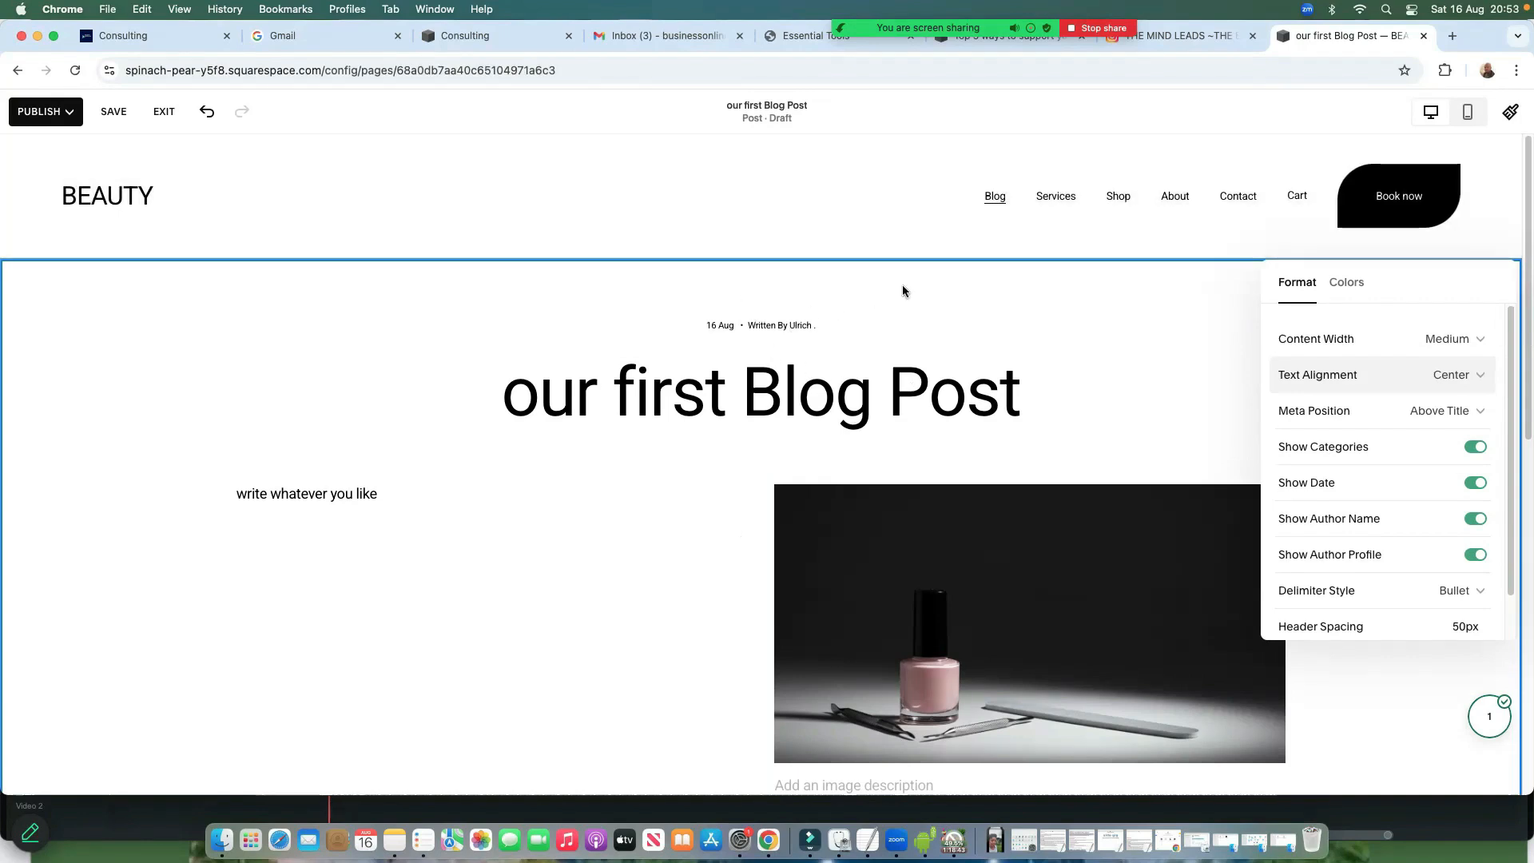
pyautogui.scroll(-6, 794, 465)
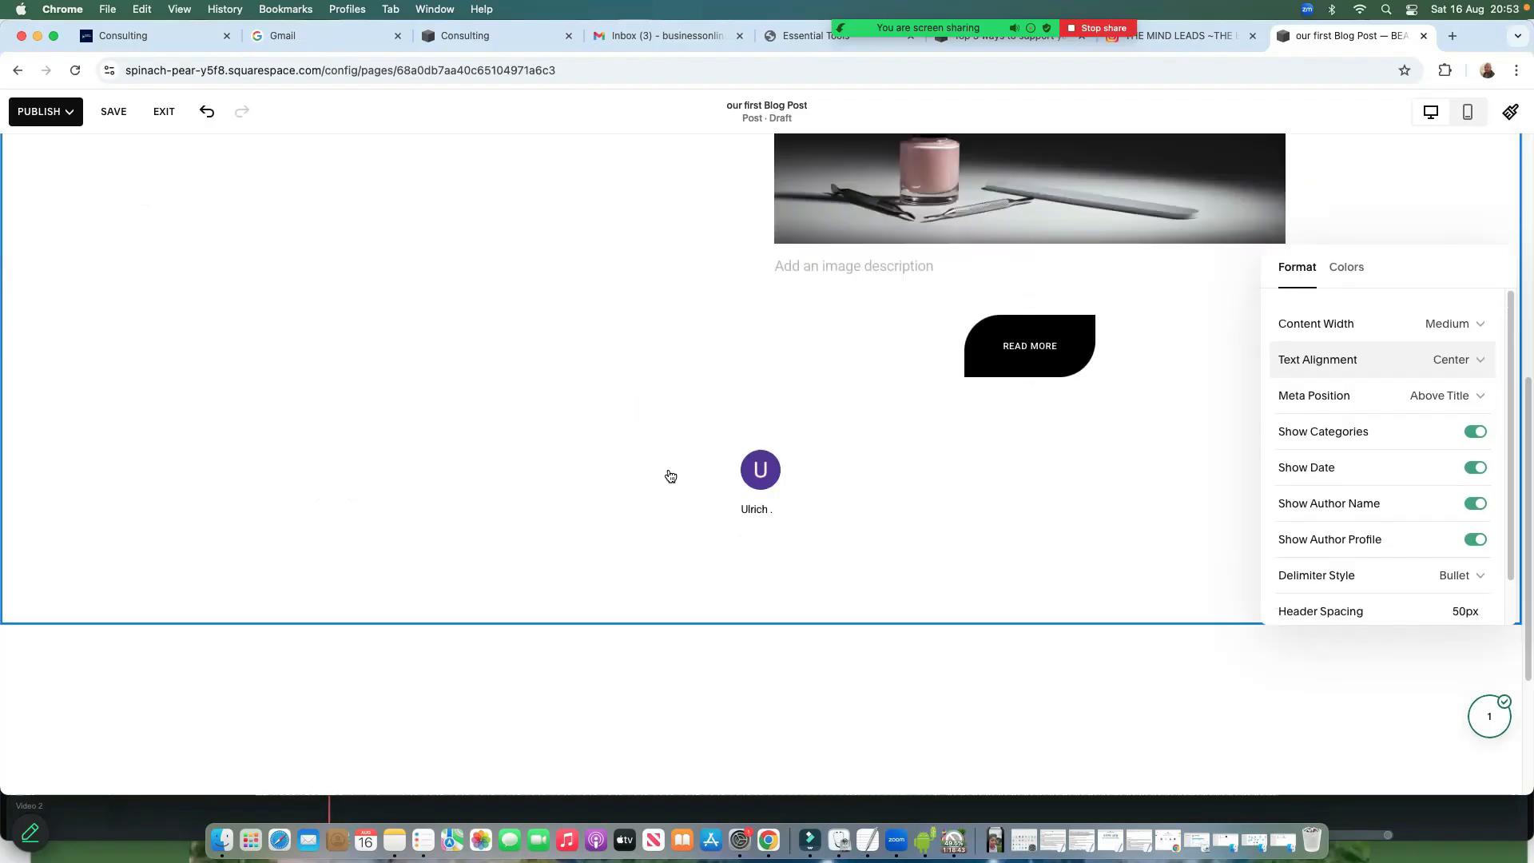
pyautogui.scroll(6, 751, 519)
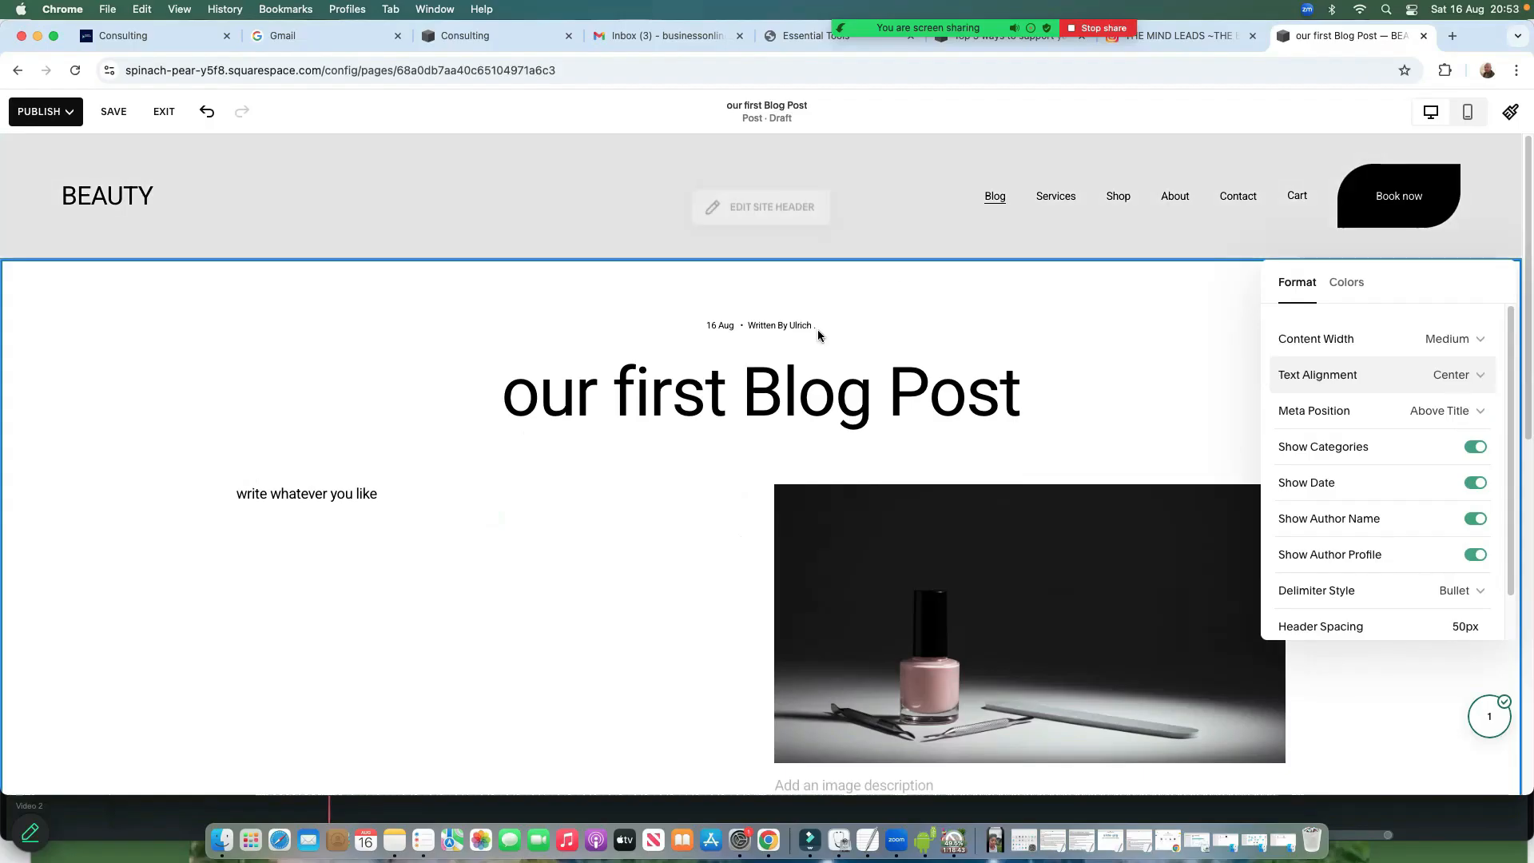
# Try placing the post's meta information Below Title and return it to Above Title
pyautogui.click(1477, 413)
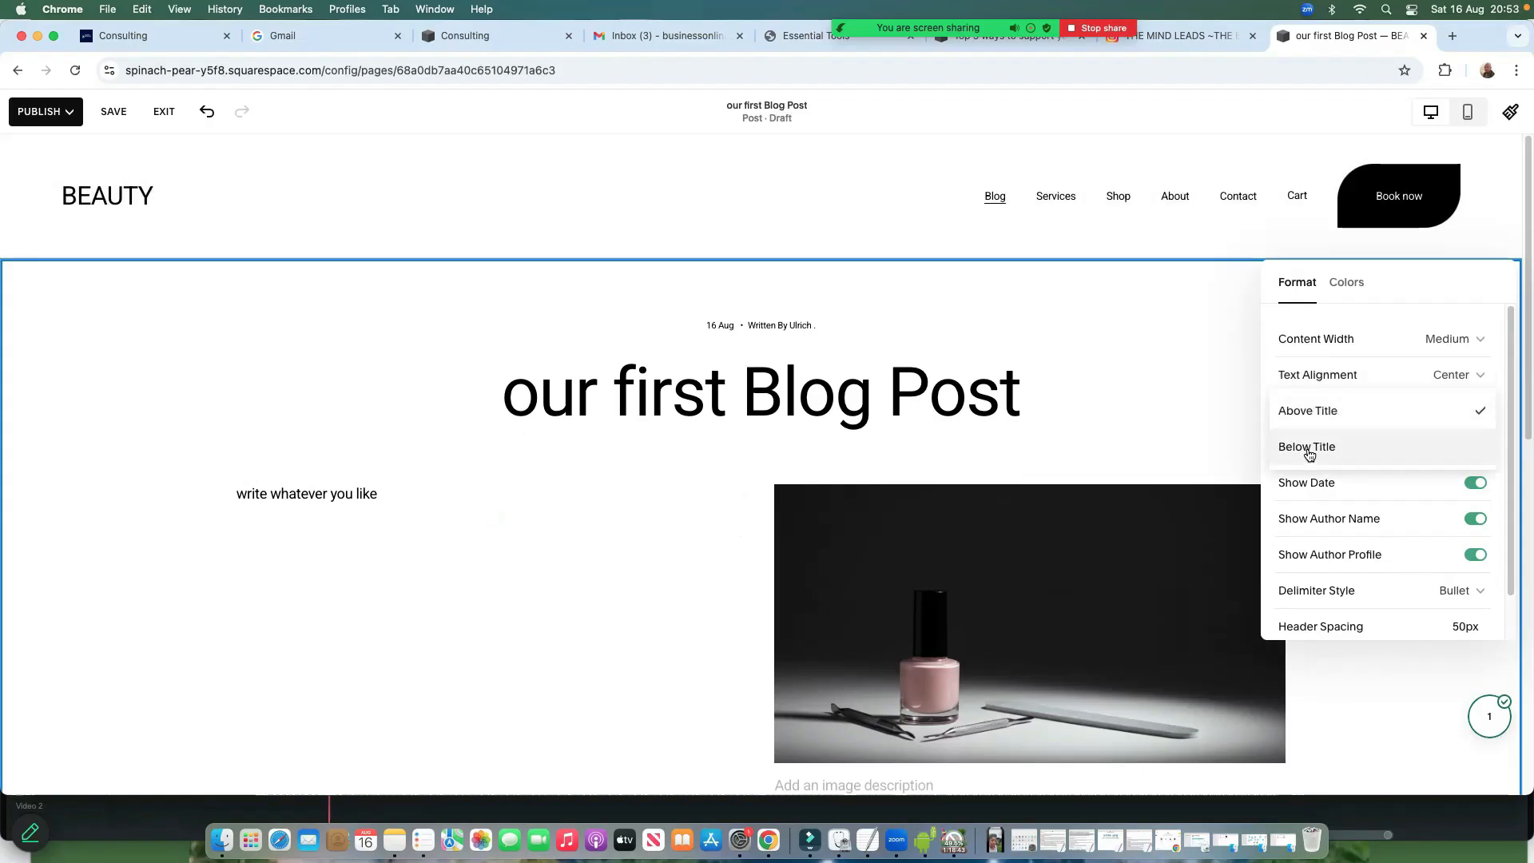
pyautogui.click(1308, 452)
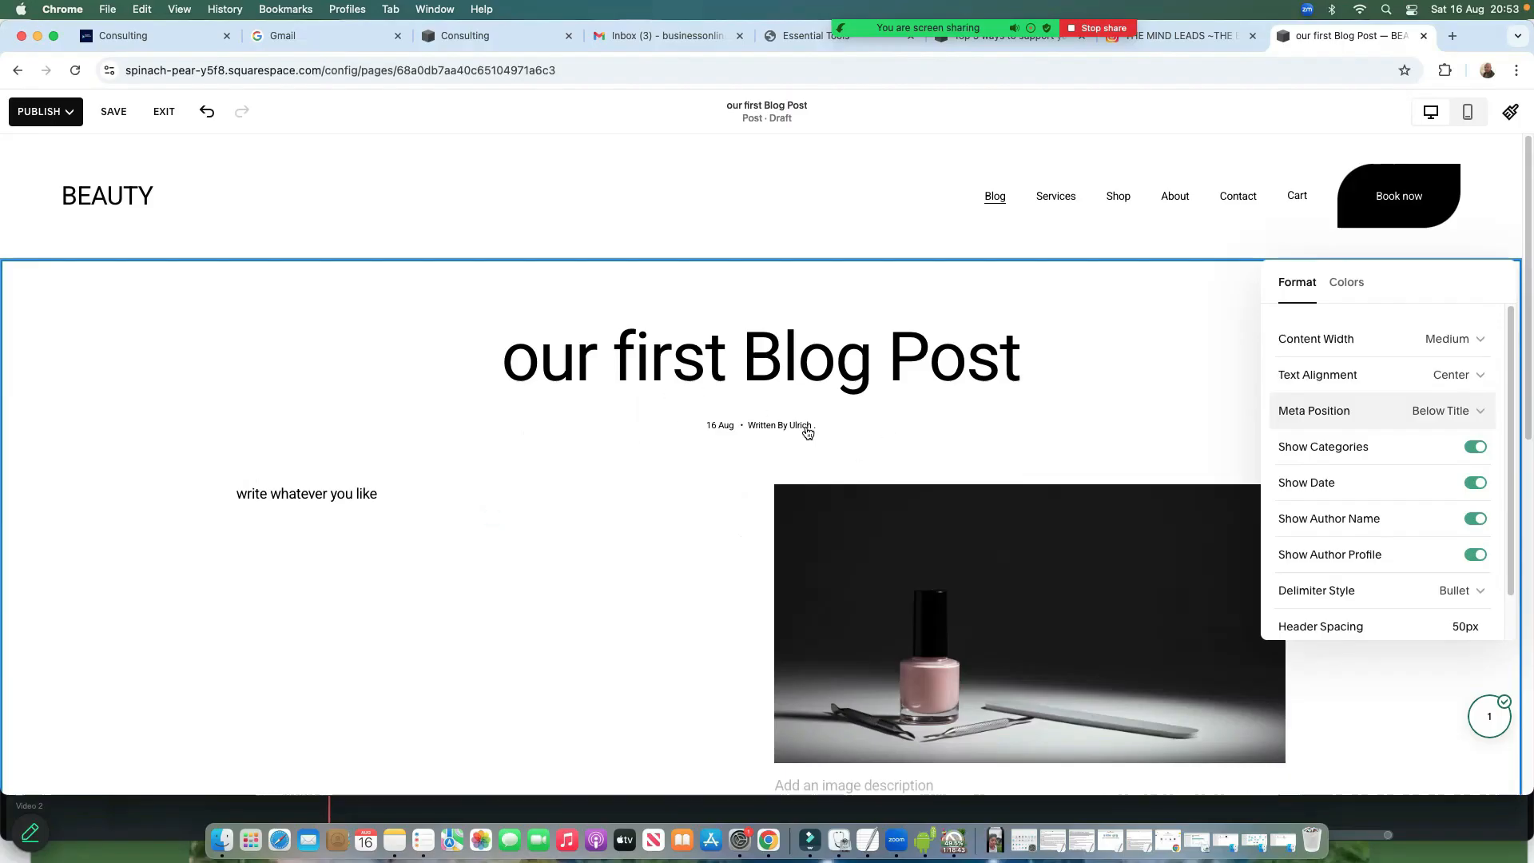
pyautogui.click(1479, 412)
pyautogui.click(1334, 377)
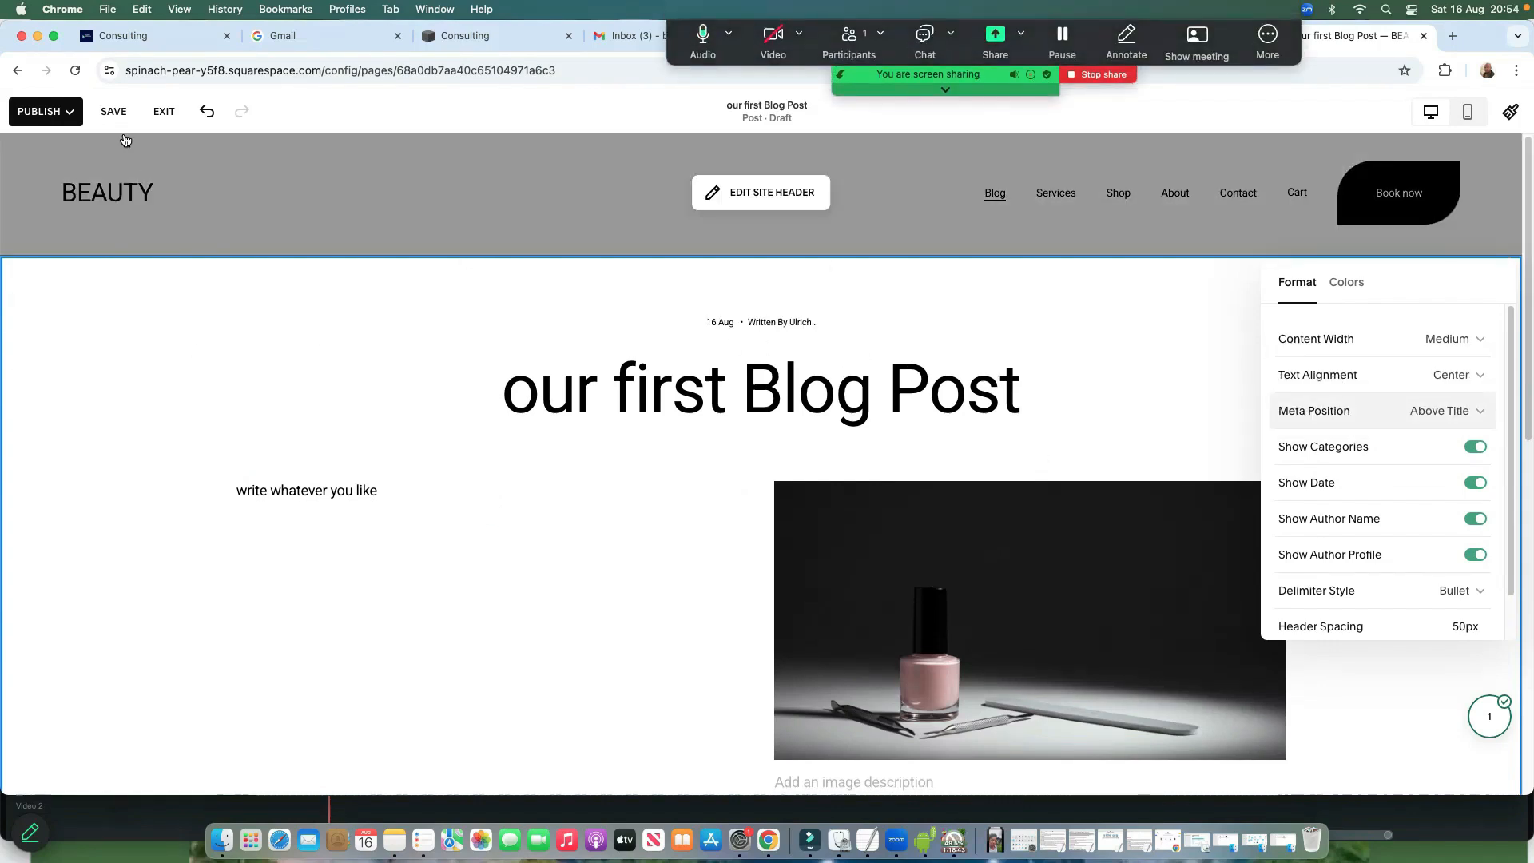
# Save the blog post and open the theme choices in the site styles
pyautogui.click(113, 111)
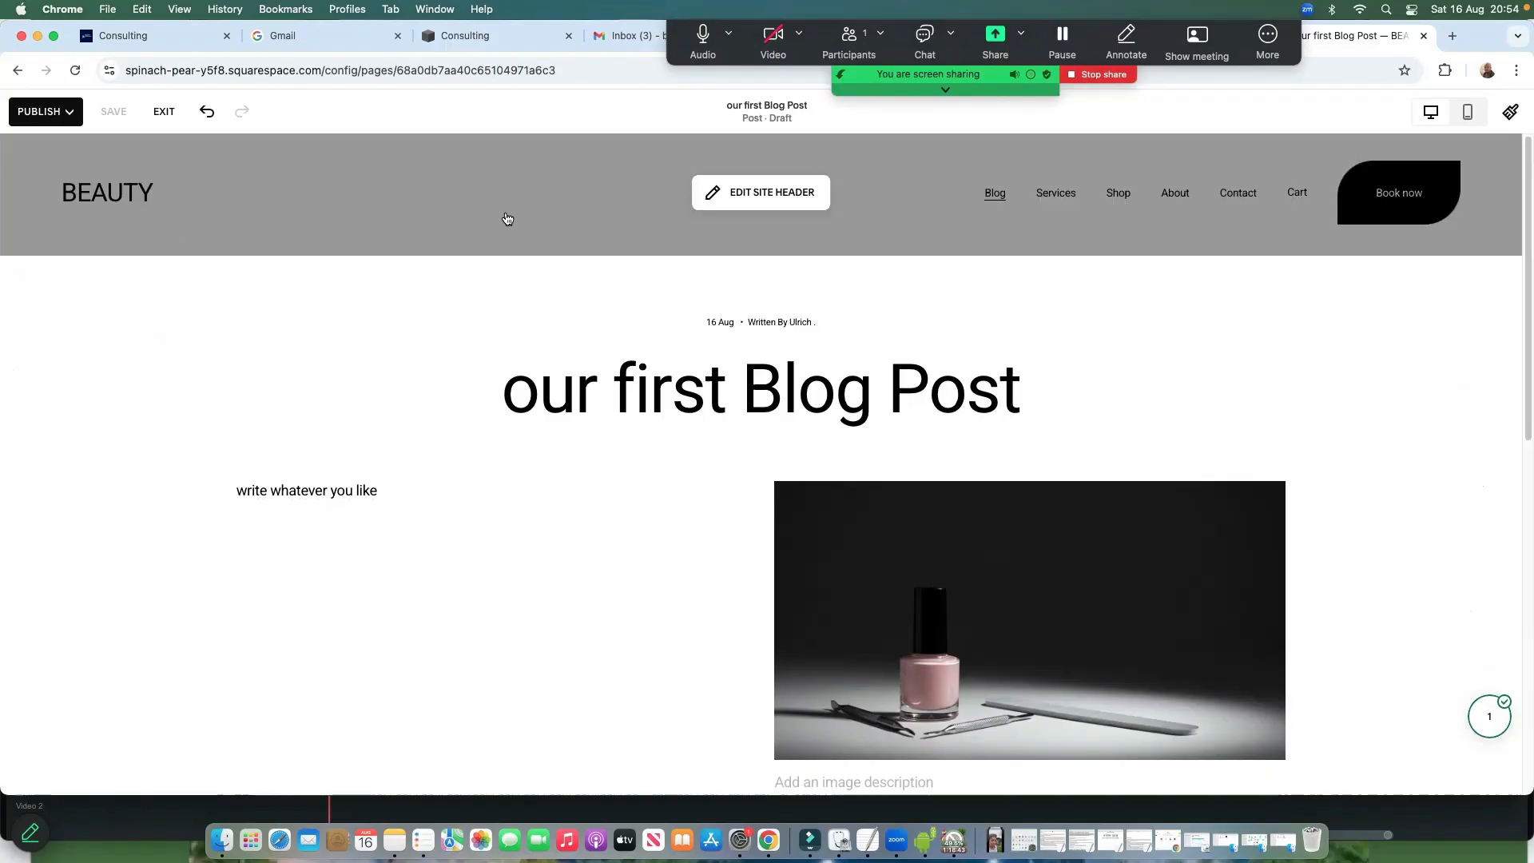
pyautogui.click(1510, 114)
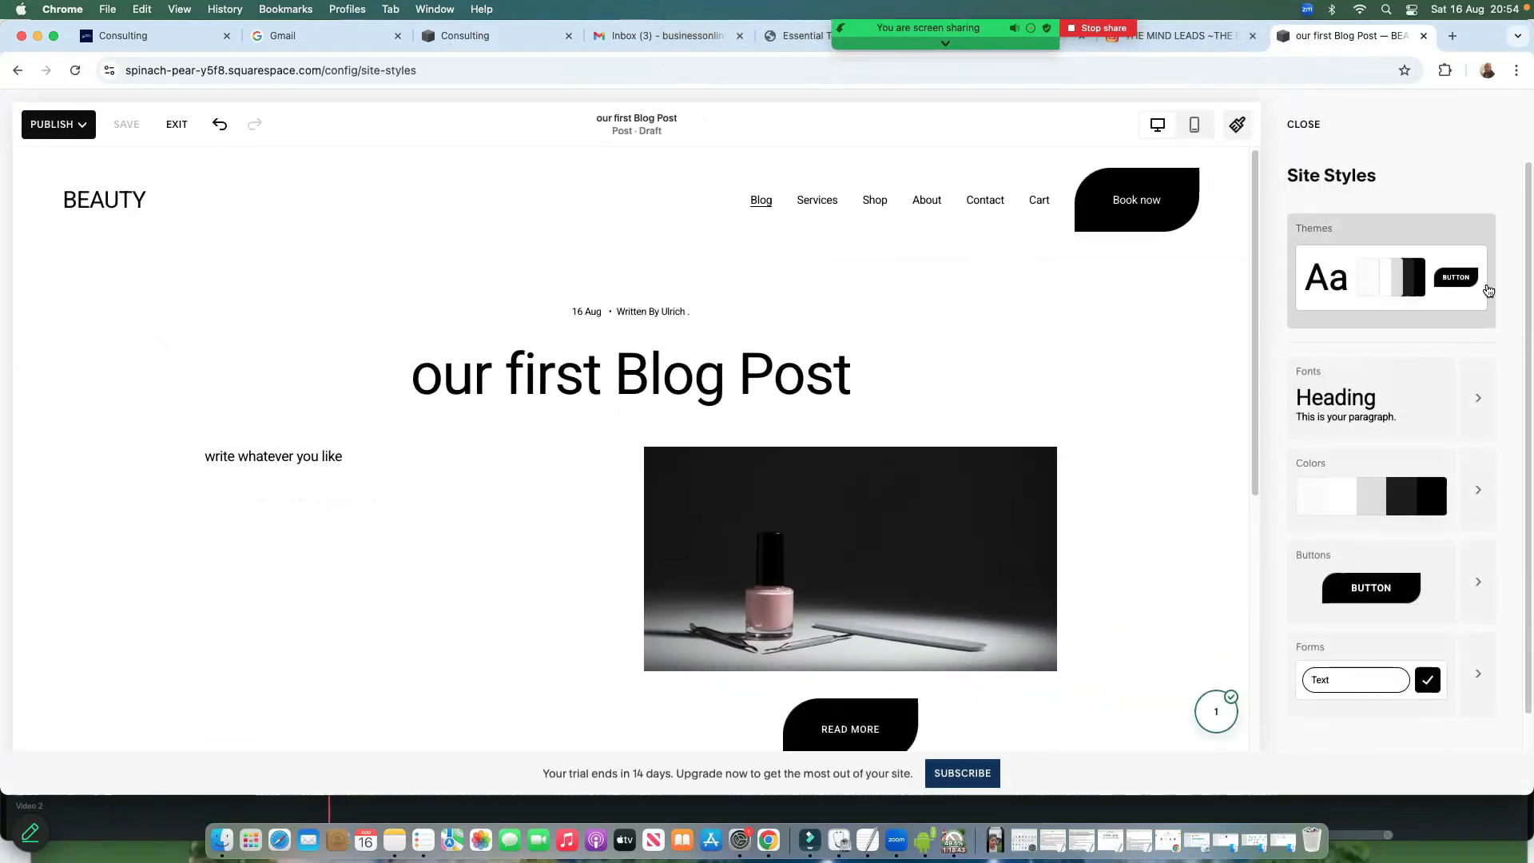
pyautogui.click(1346, 287)
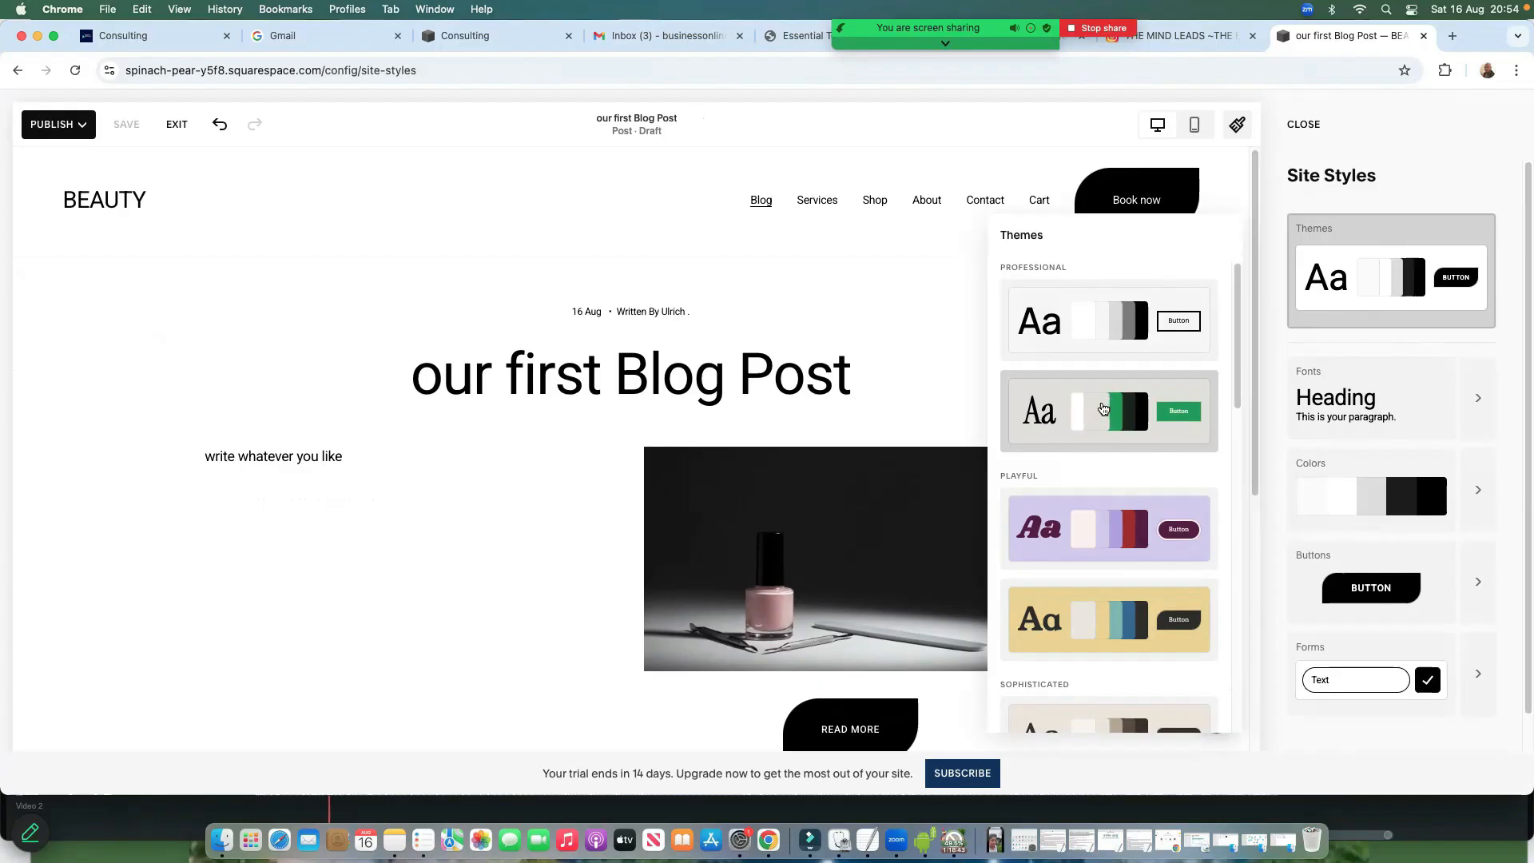
# Try the green Professional theme on the site and replace it with the yellow Playful theme
pyautogui.click(1106, 401)
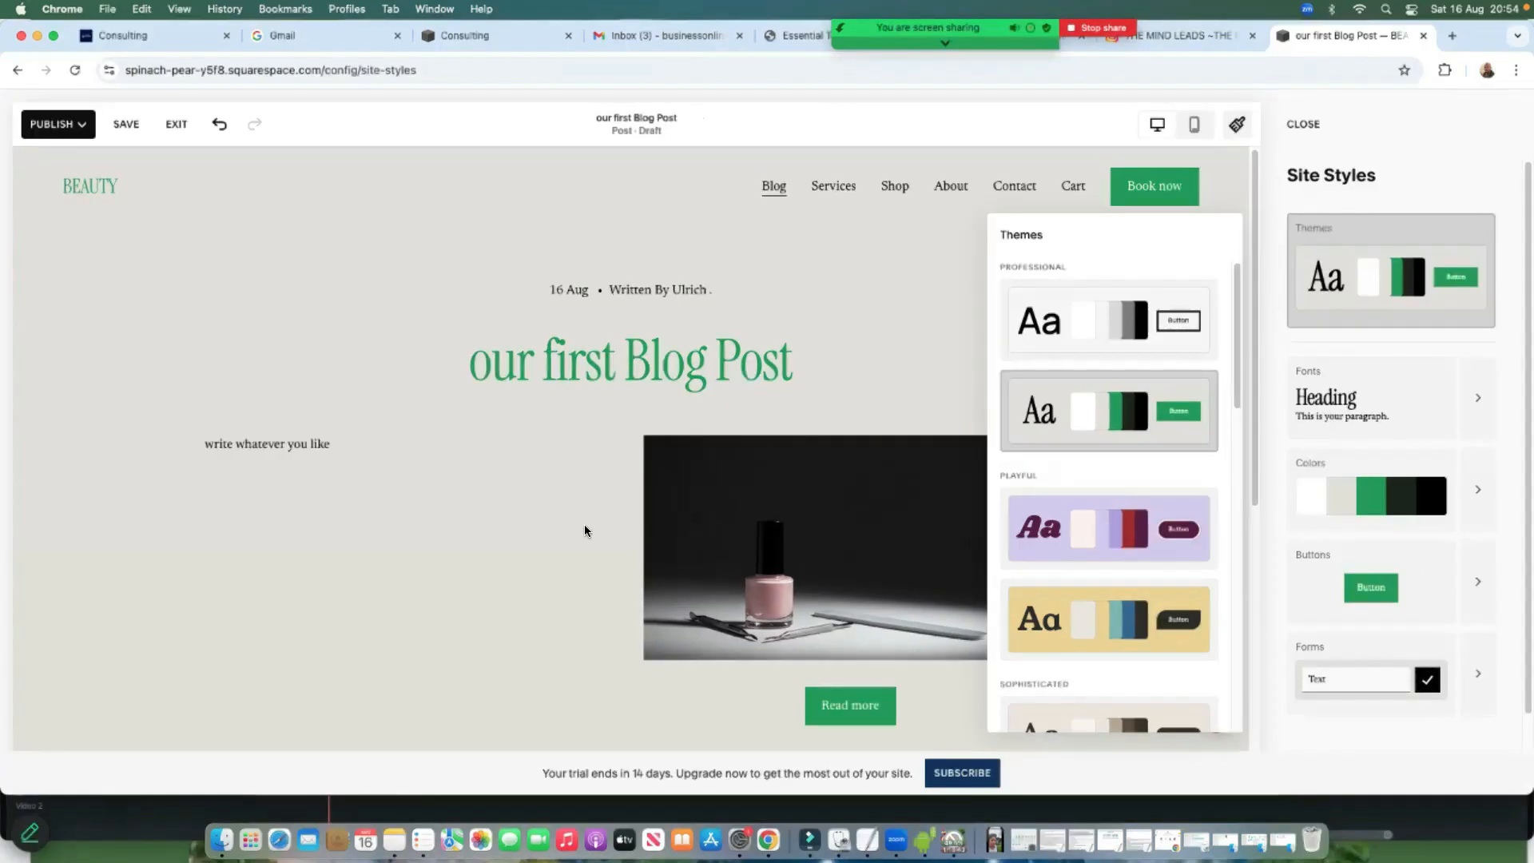
pyautogui.scroll(-6, 743, 553)
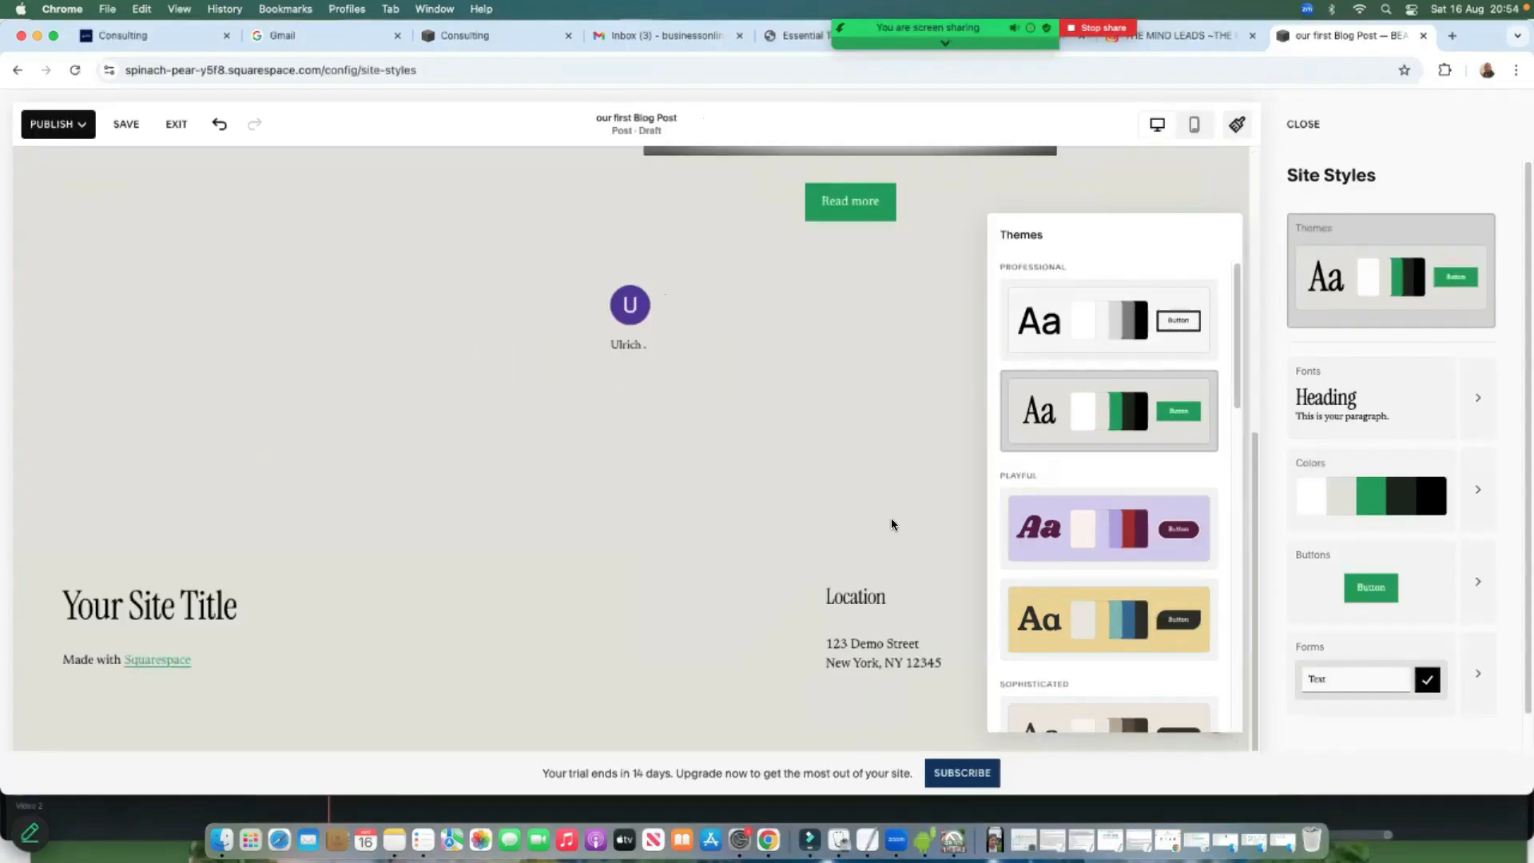
pyautogui.scroll(3, 892, 524)
pyautogui.click(1082, 619)
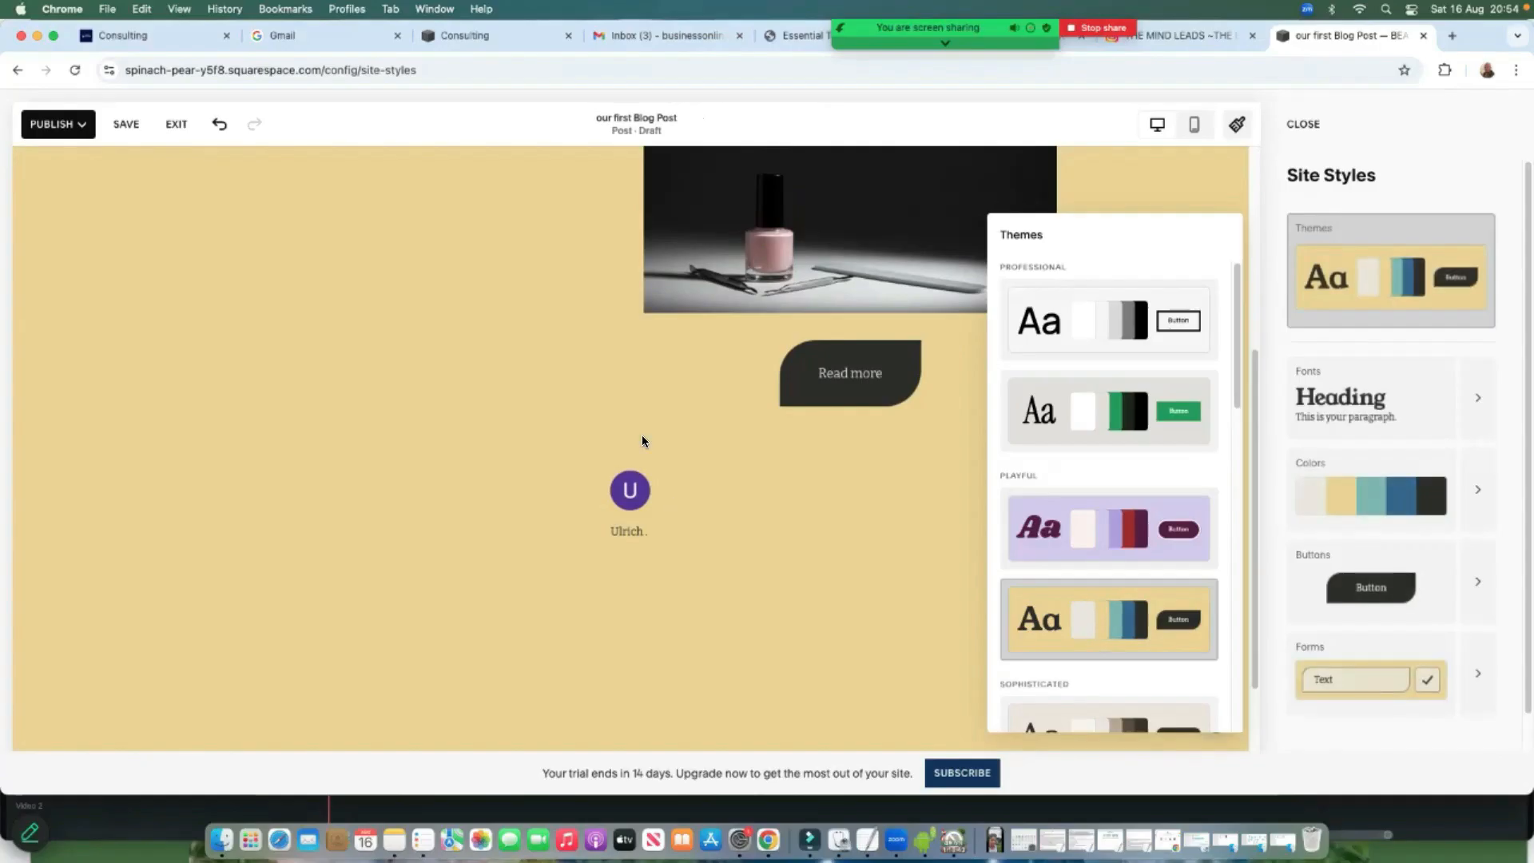
pyautogui.scroll(4, 679, 460)
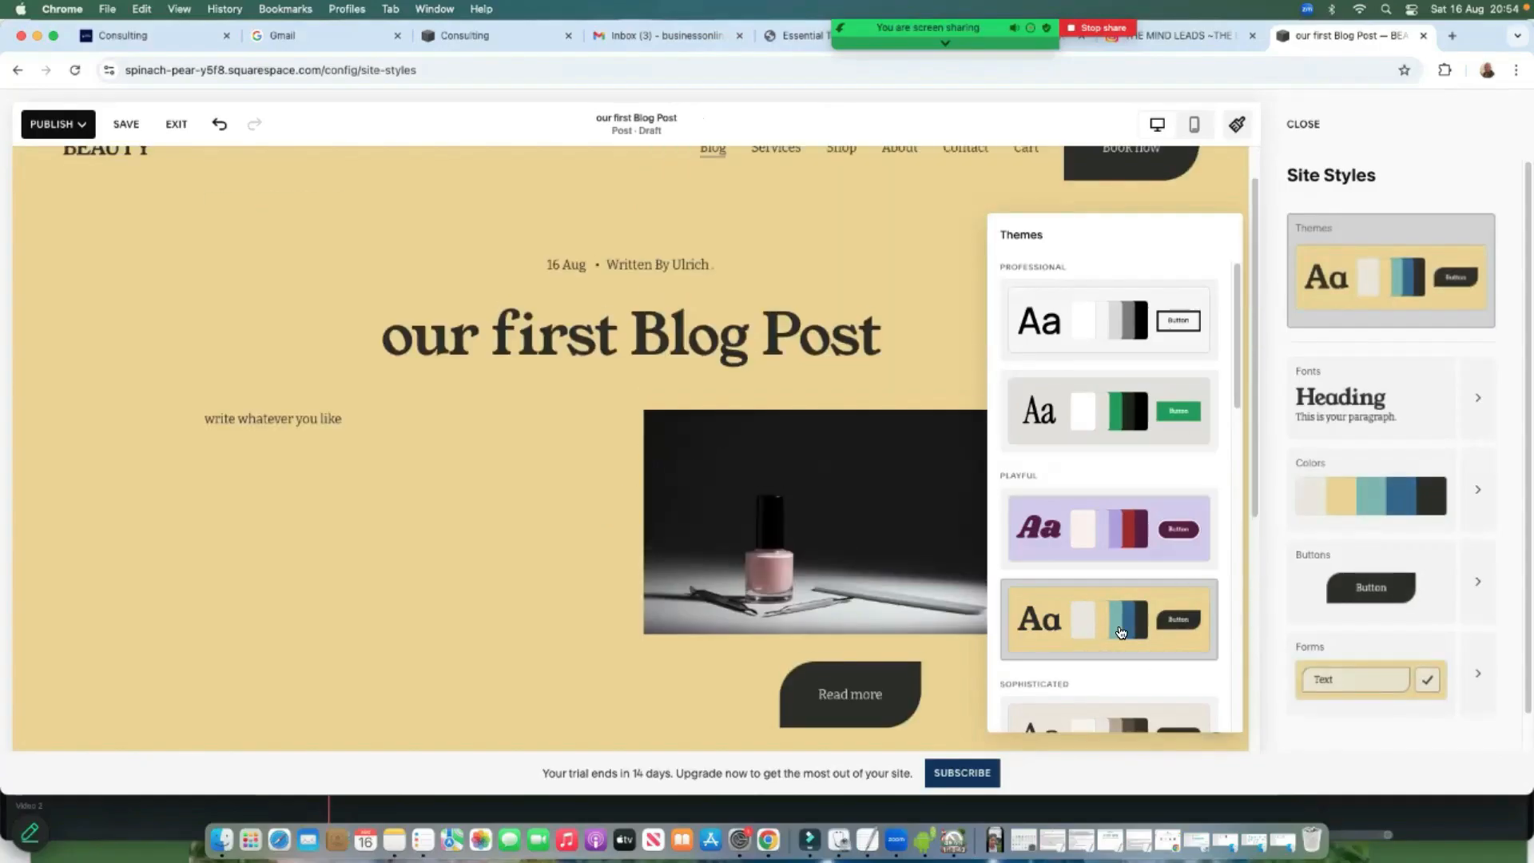
# Try the Sophisticated theme with salmon headings and buttons on the site
pyautogui.scroll(-2, 1119, 659)
pyautogui.click(1116, 659)
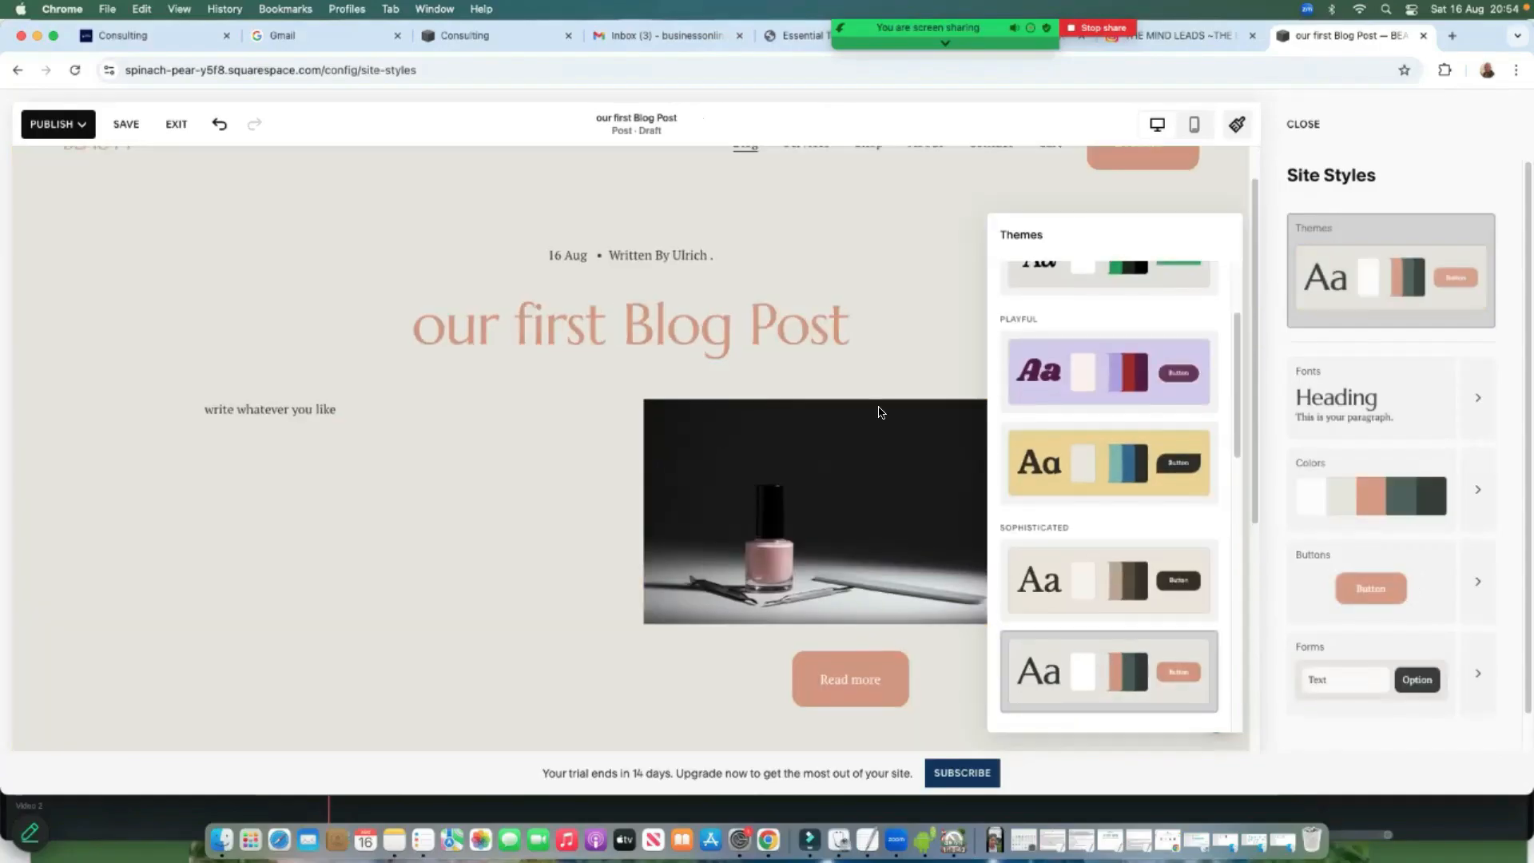
pyautogui.scroll(2, 1195, 448)
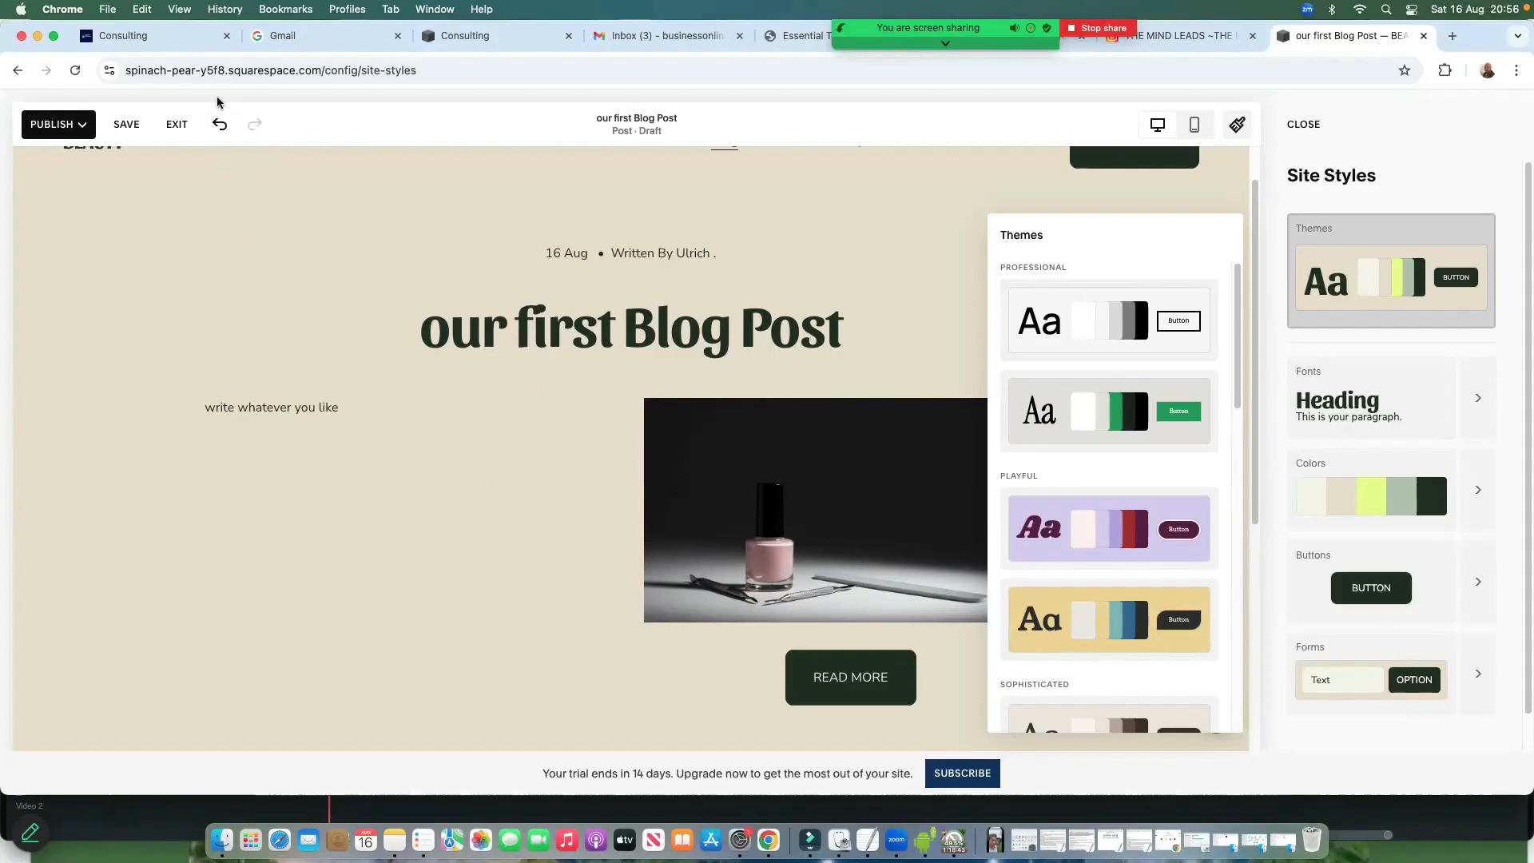
# Undo the theme changes made after the yellow Playful theme
pyautogui.click(220, 126)
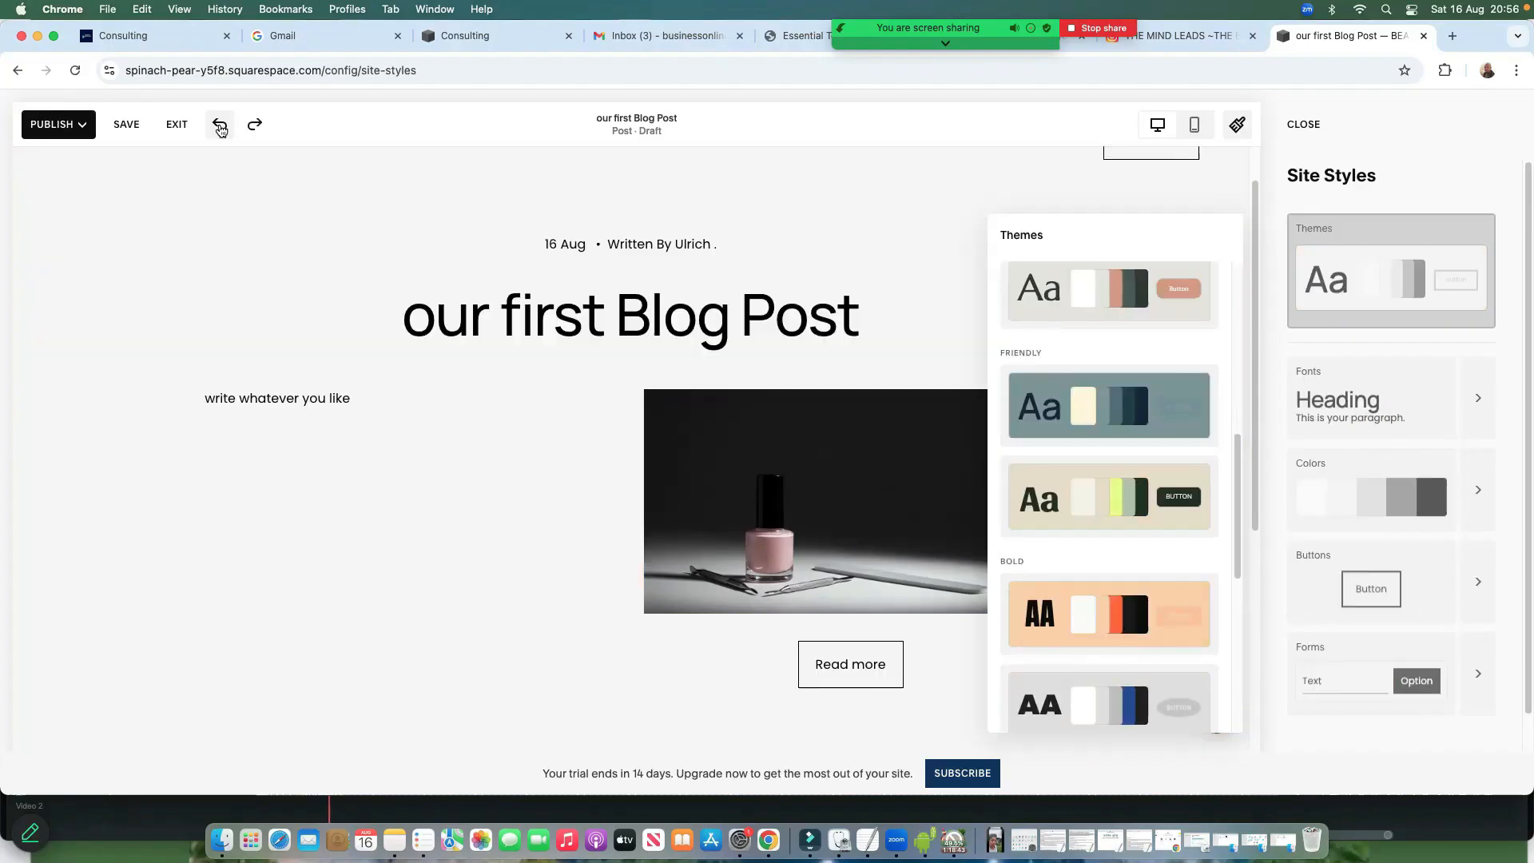
pyautogui.click(221, 126)
pyautogui.click(220, 127)
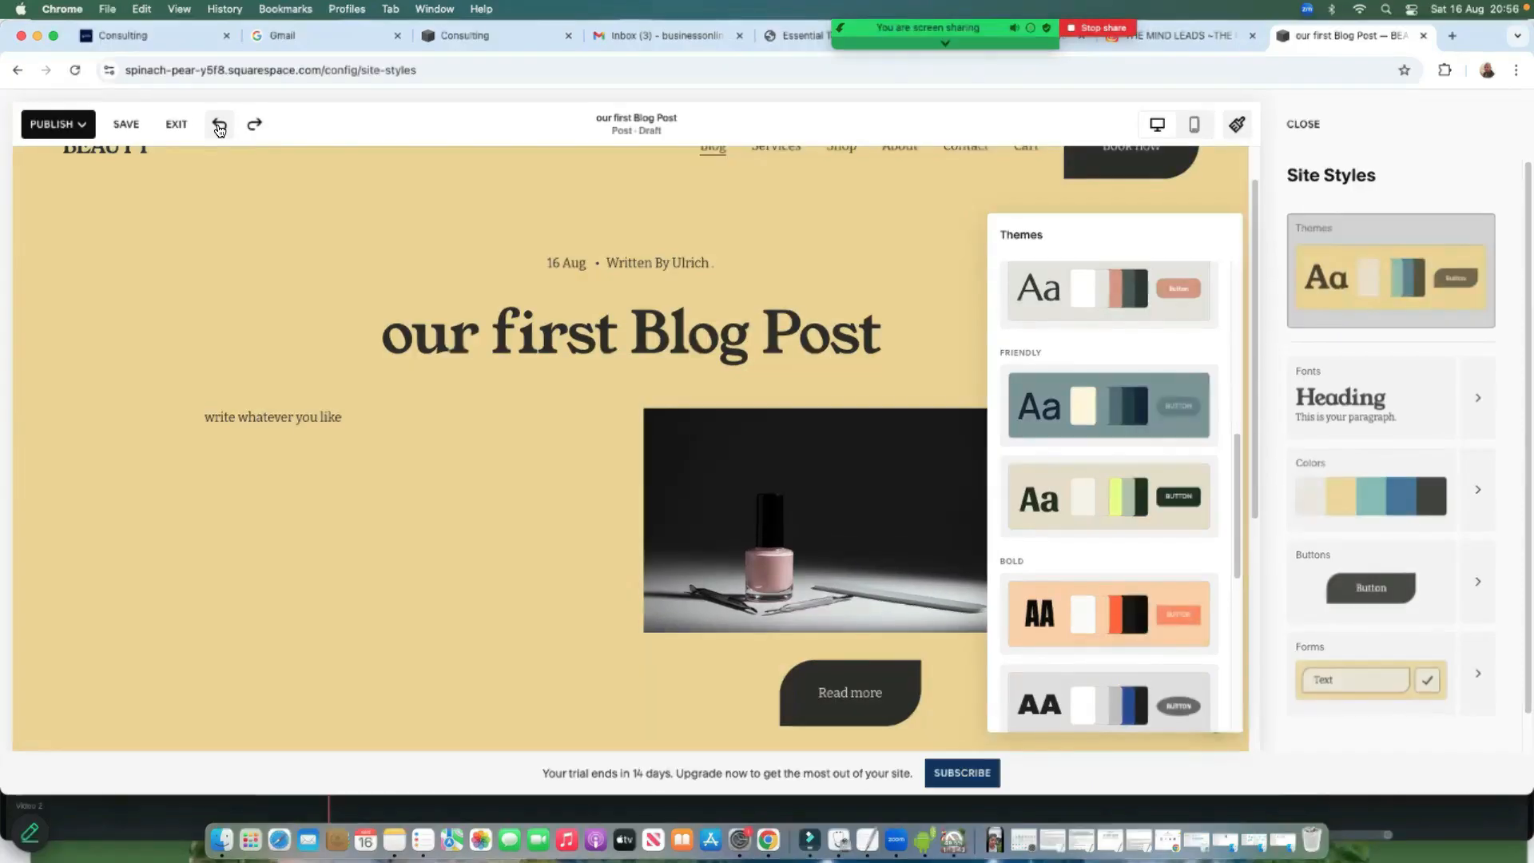
# Undo the remaining theme trials back to the site's original black-and-white theme
pyautogui.click(220, 128)
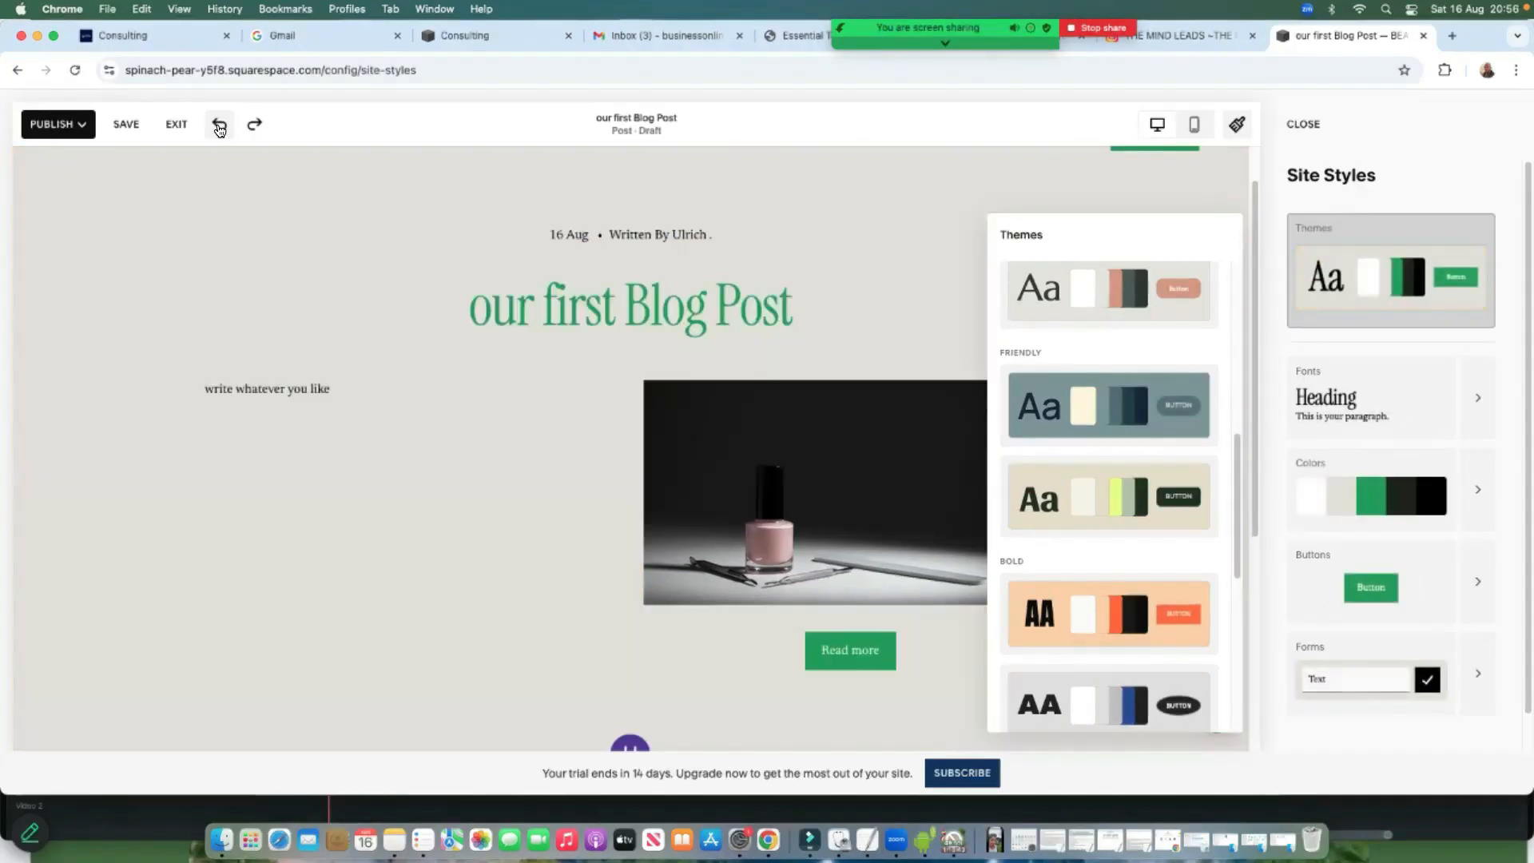
pyautogui.click(221, 128)
pyautogui.click(220, 128)
pyautogui.click(220, 128)
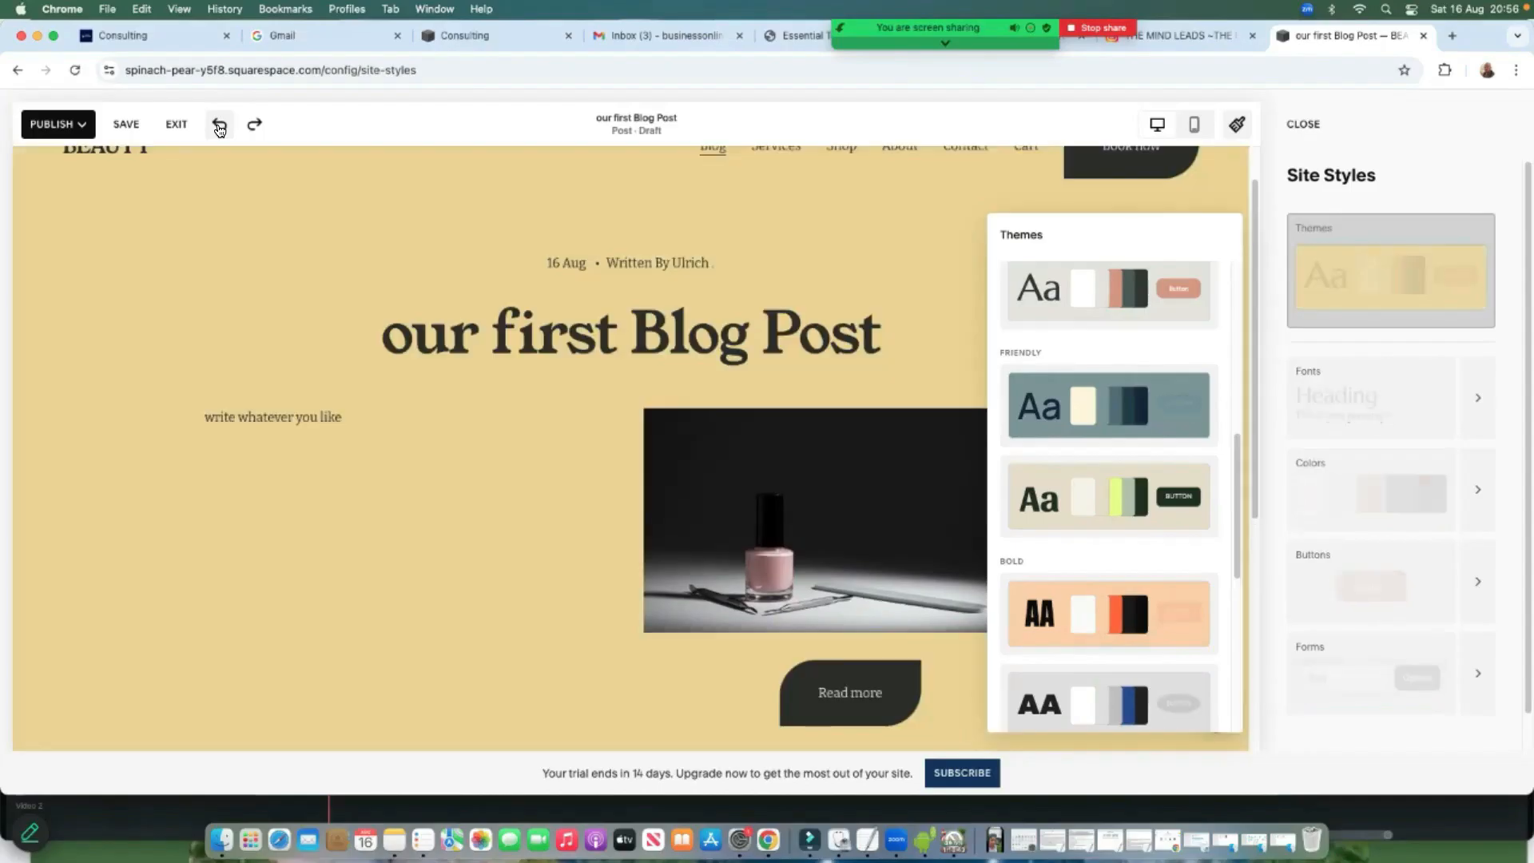
pyautogui.click(214, 128)
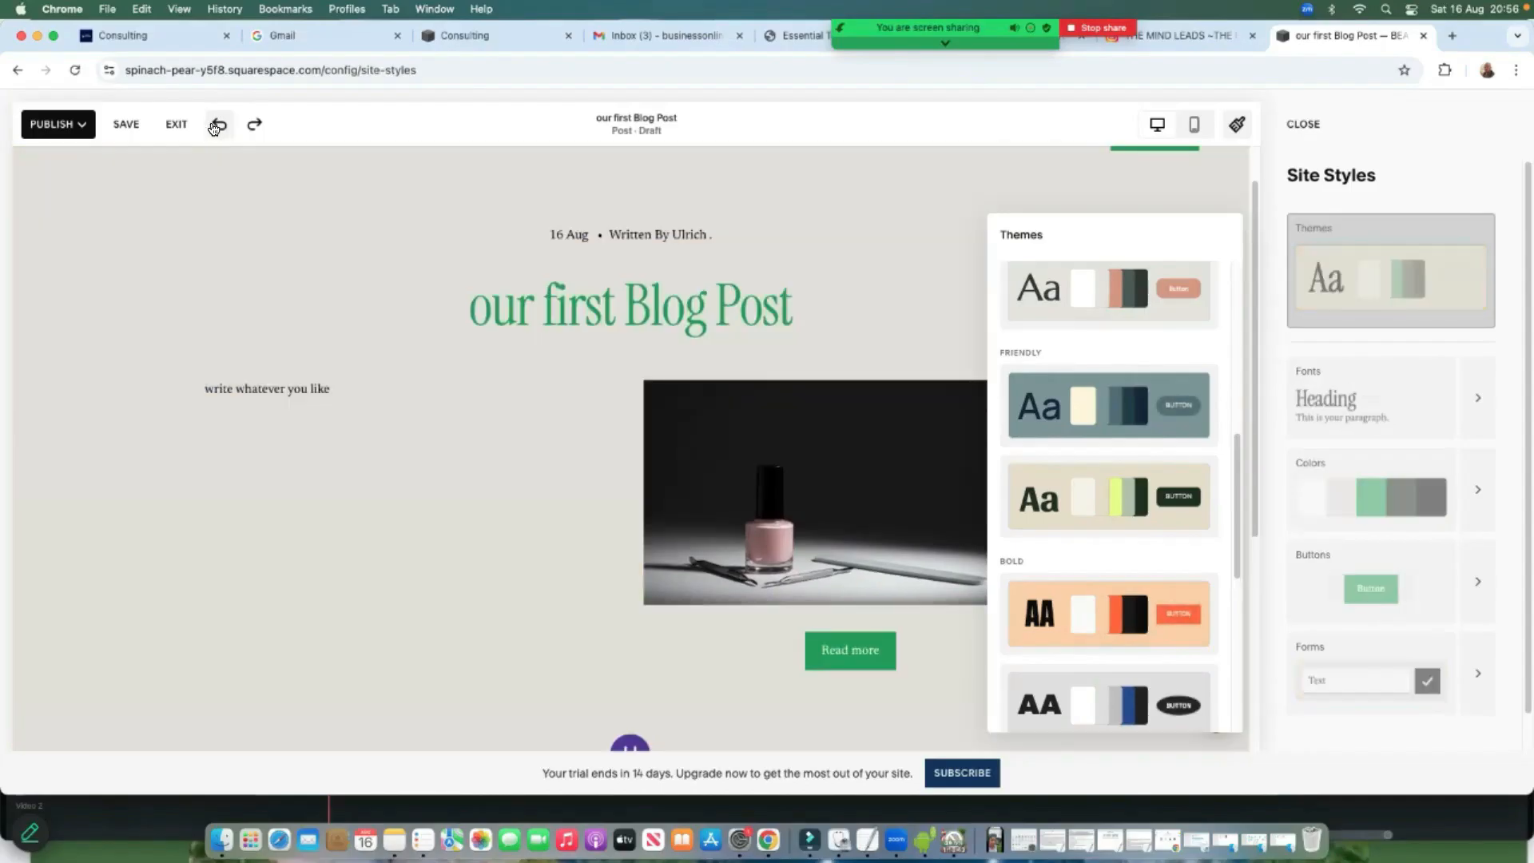
pyautogui.click(214, 127)
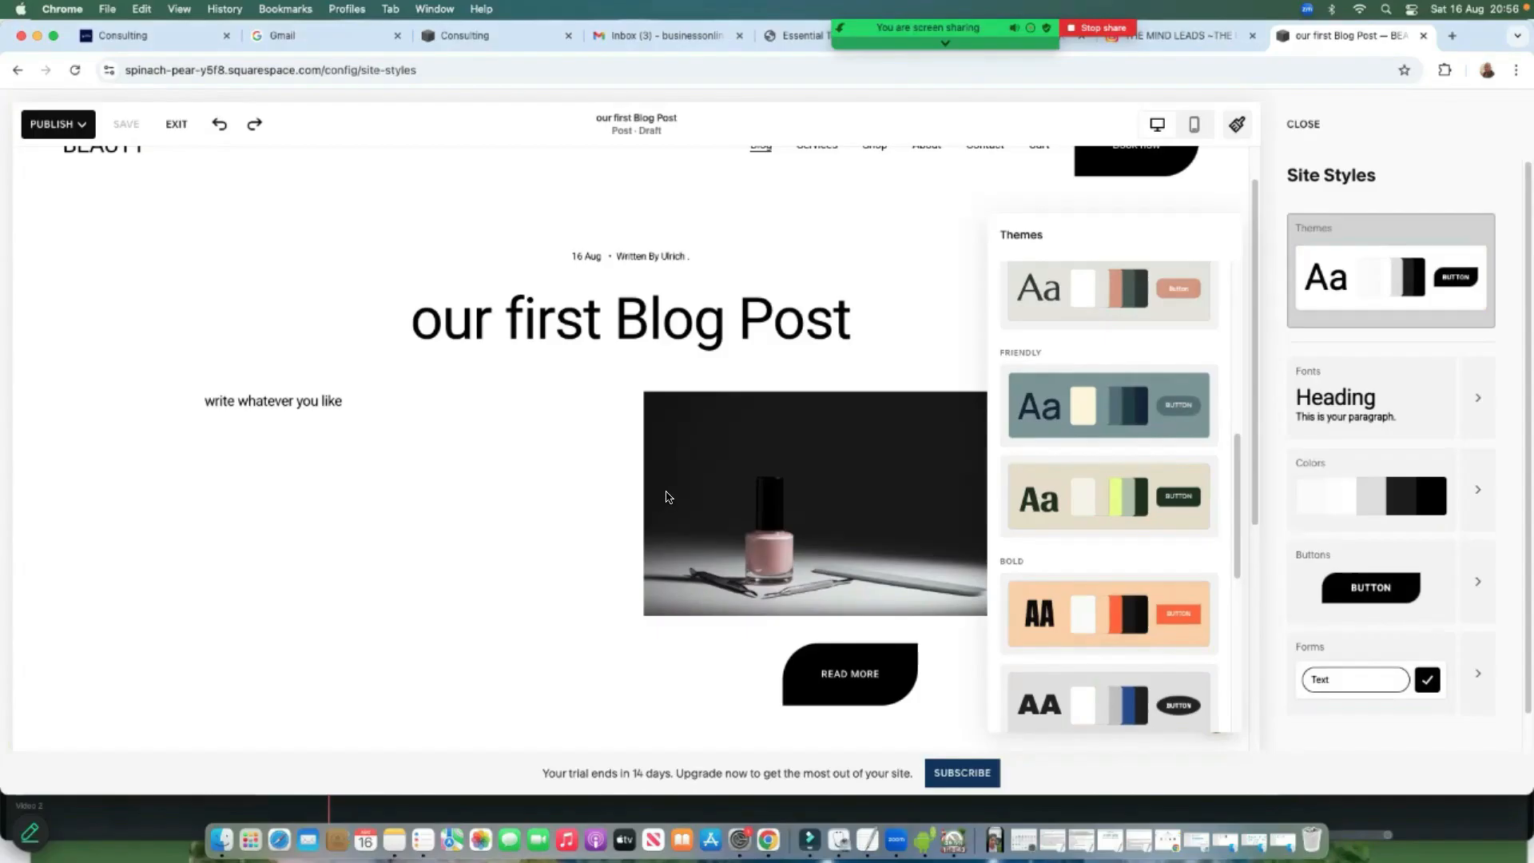
# Try the condensed serif font pack and the first sans-serif font pack on the site, and undo both
pyautogui.click(1467, 408)
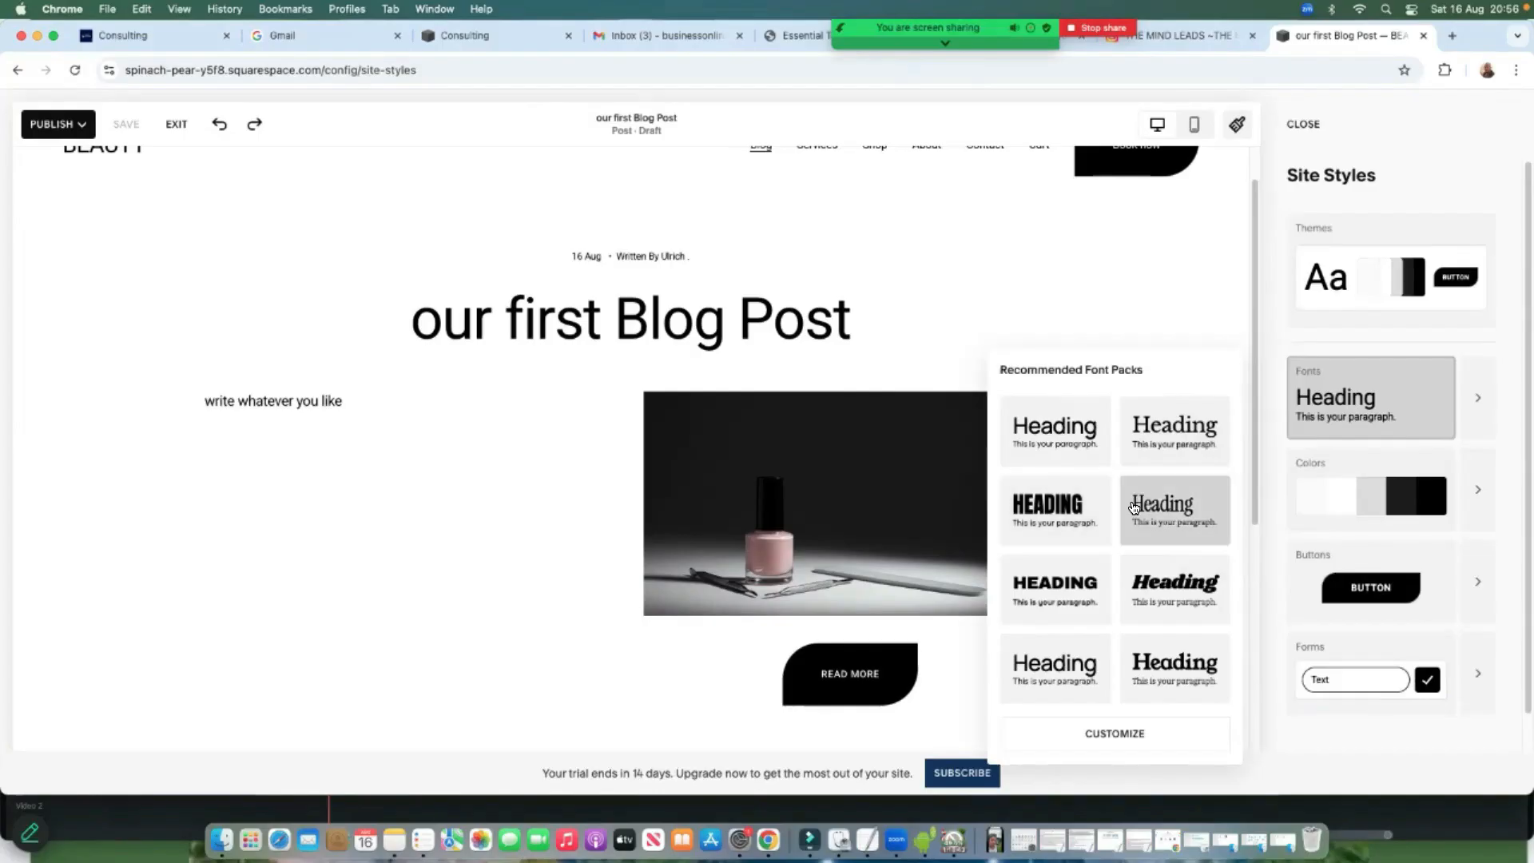
pyautogui.click(1171, 512)
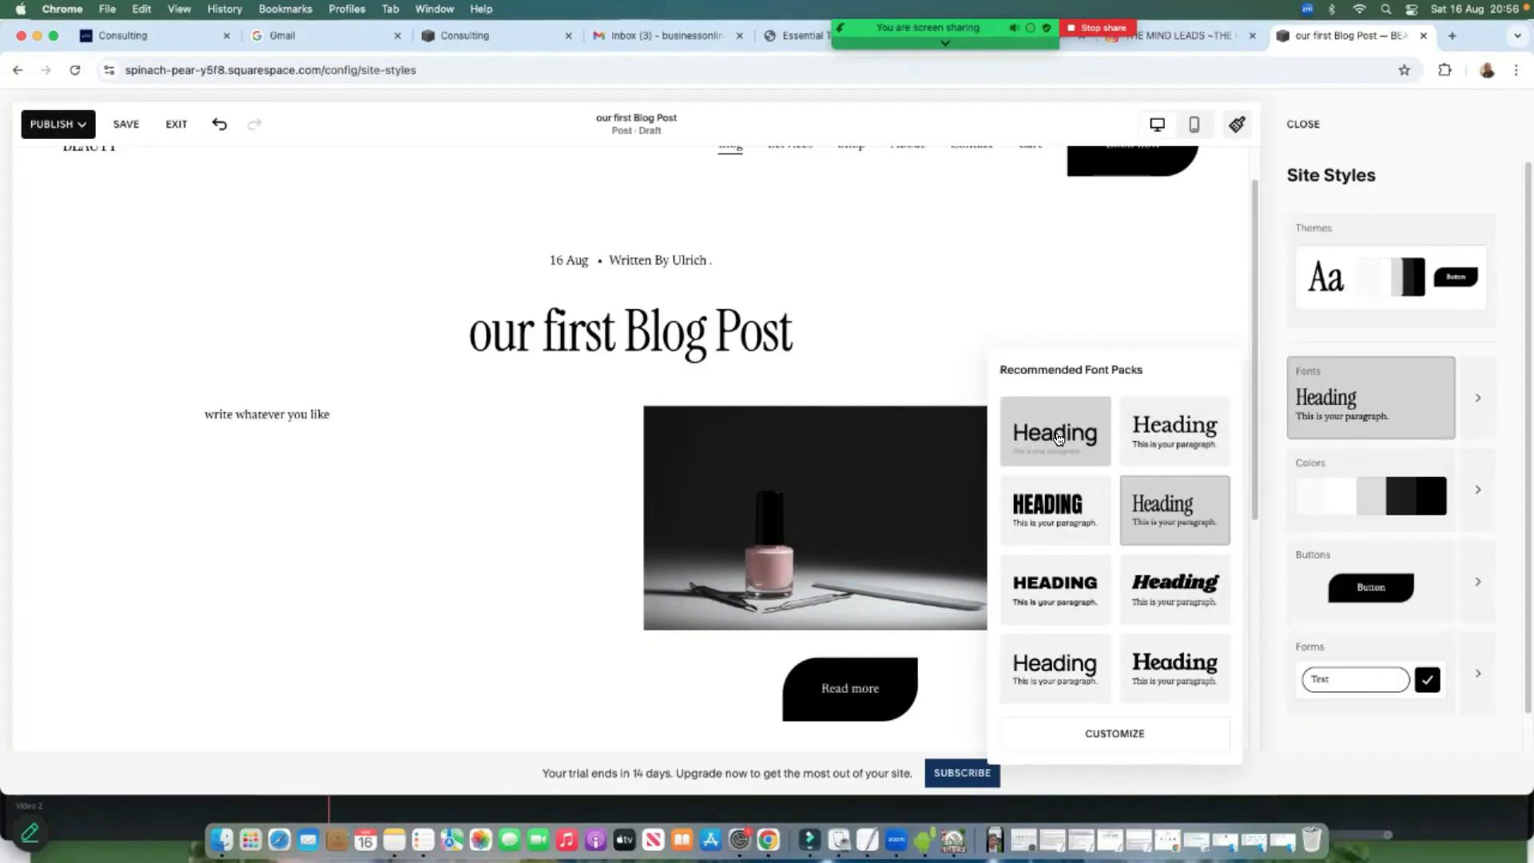
pyautogui.click(1031, 436)
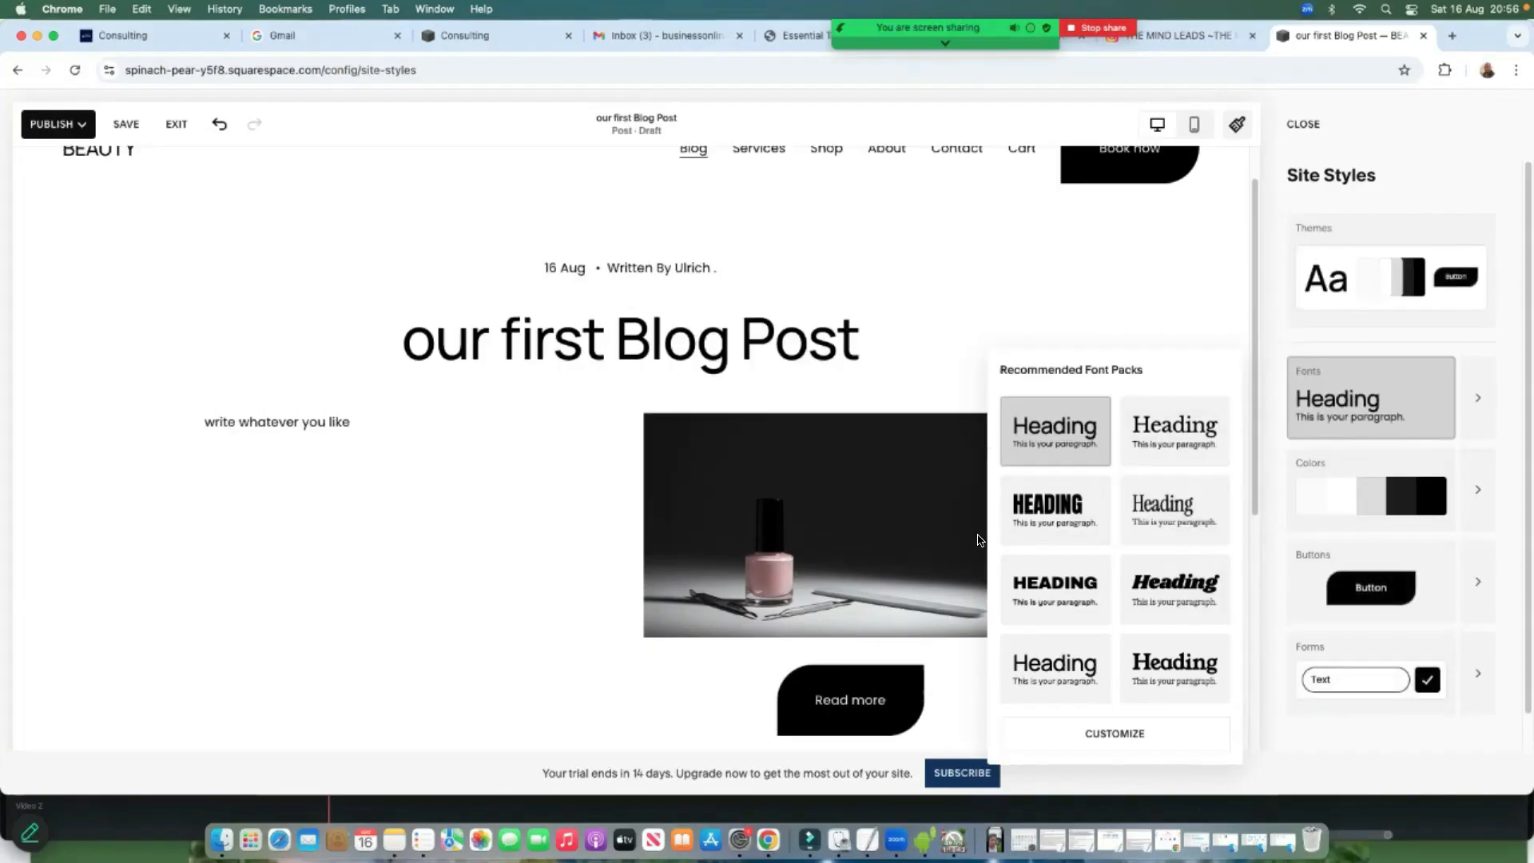
pyautogui.click(218, 126)
pyautogui.click(218, 126)
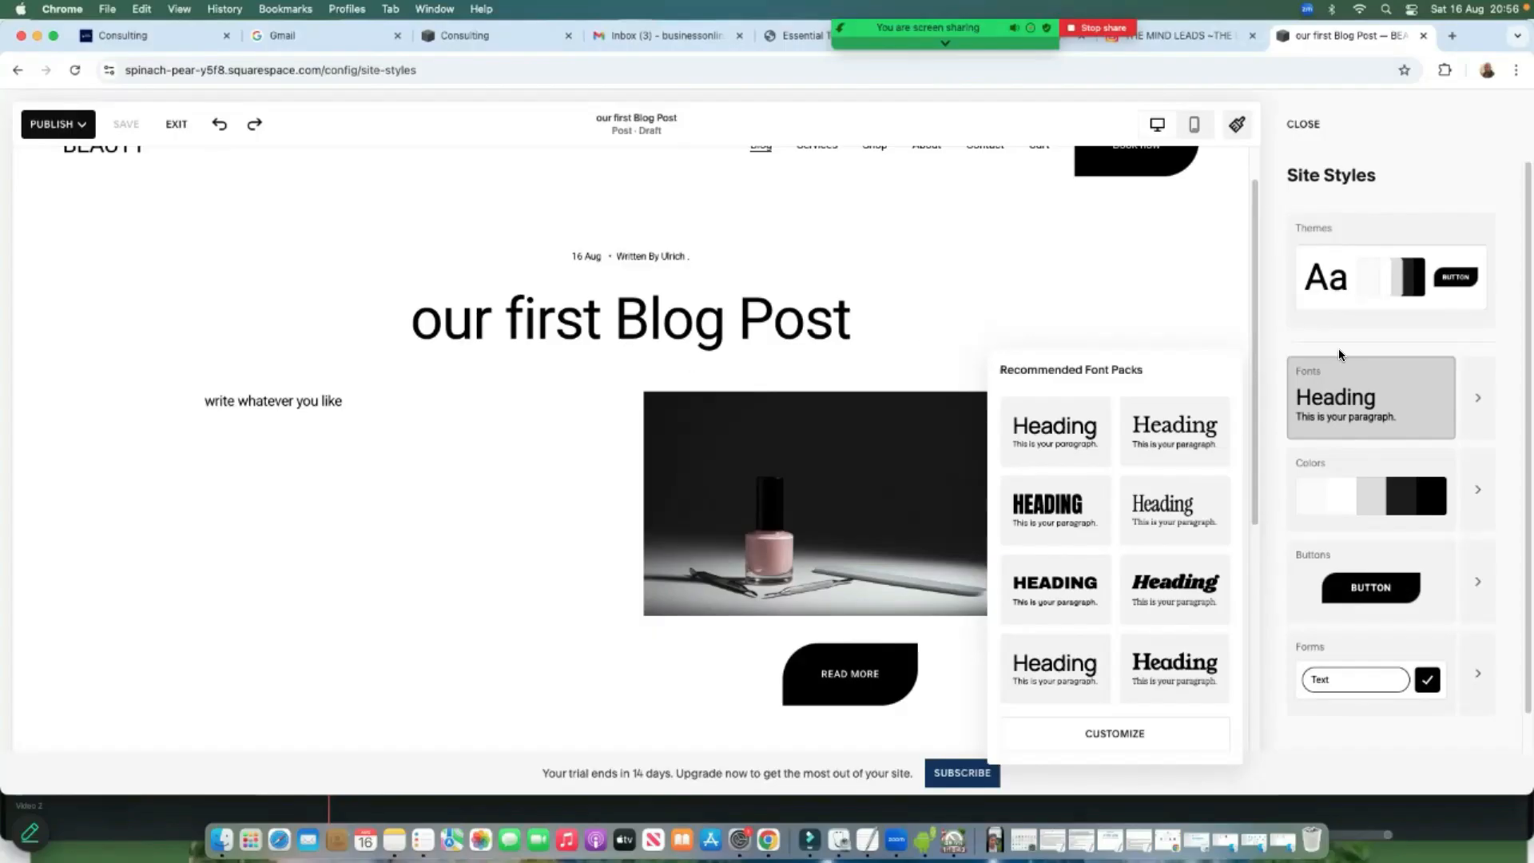
# Open the detailed font settings and look through the serif font packs
pyautogui.click(1480, 402)
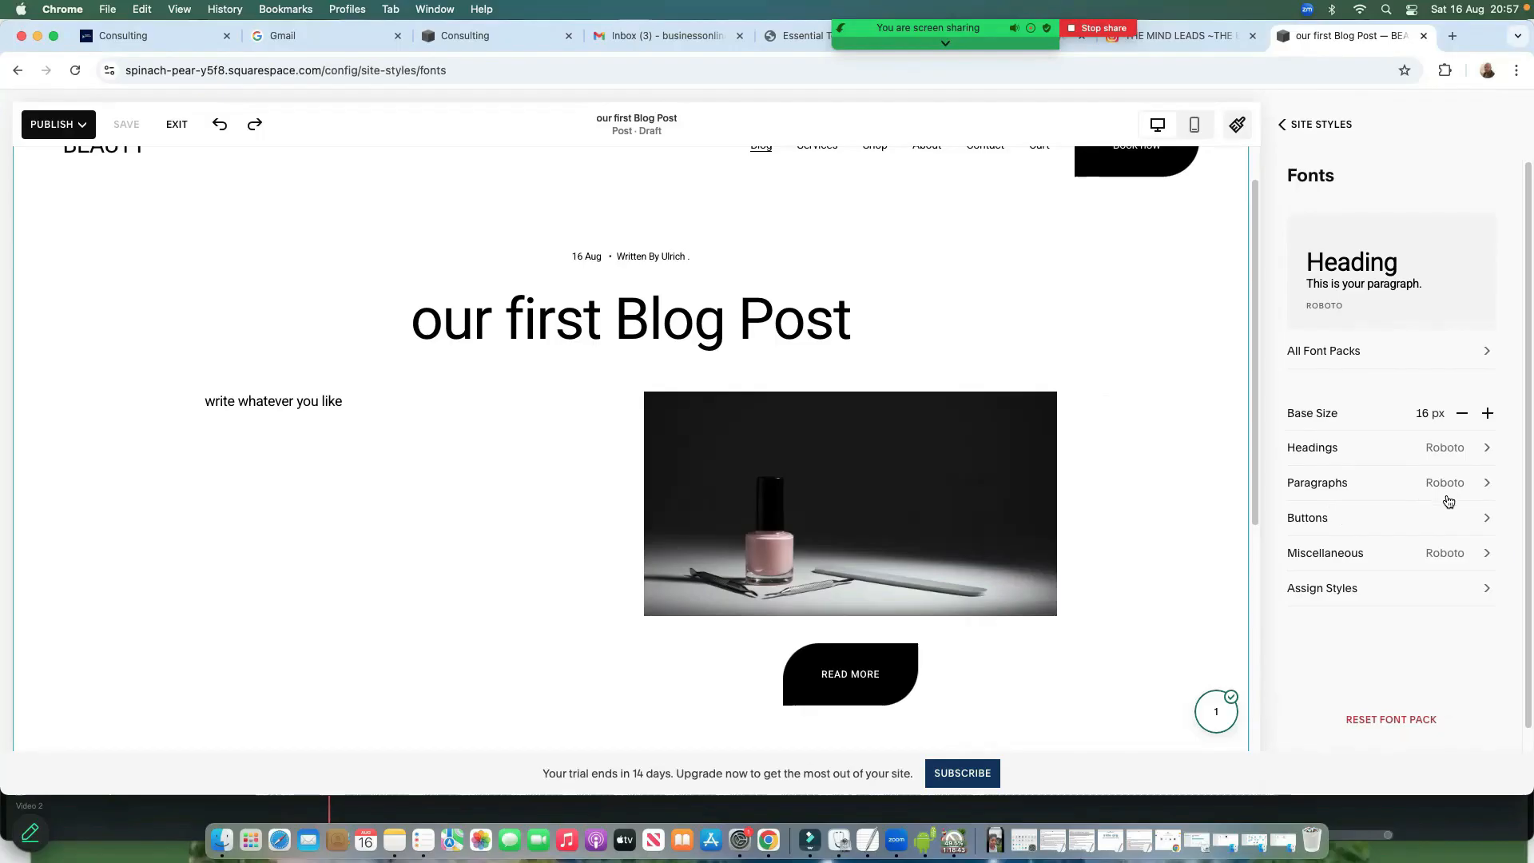
pyautogui.click(1372, 300)
pyautogui.click(1365, 230)
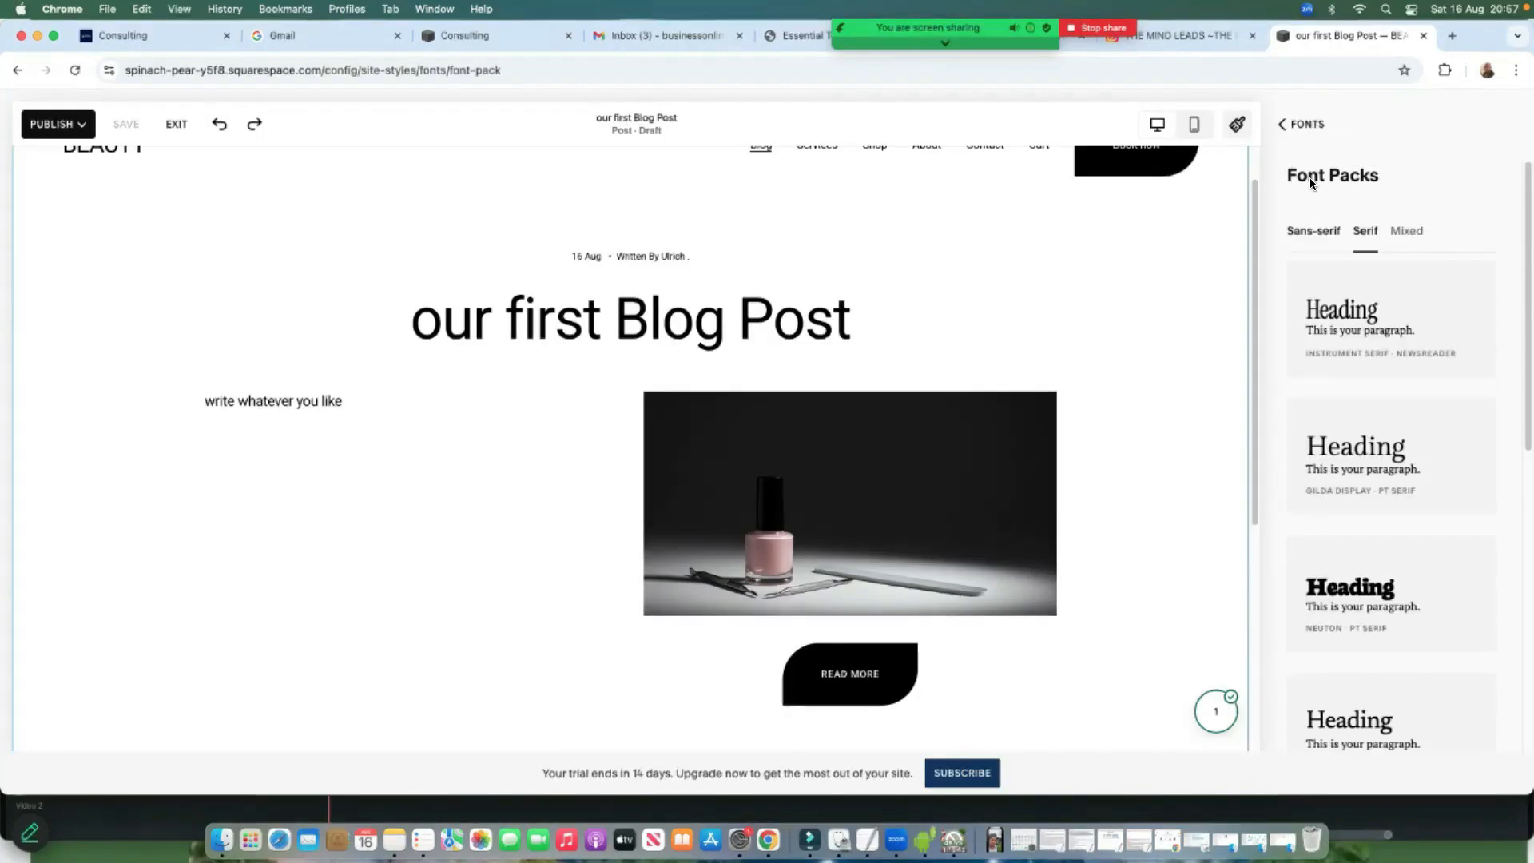
pyautogui.click(1279, 128)
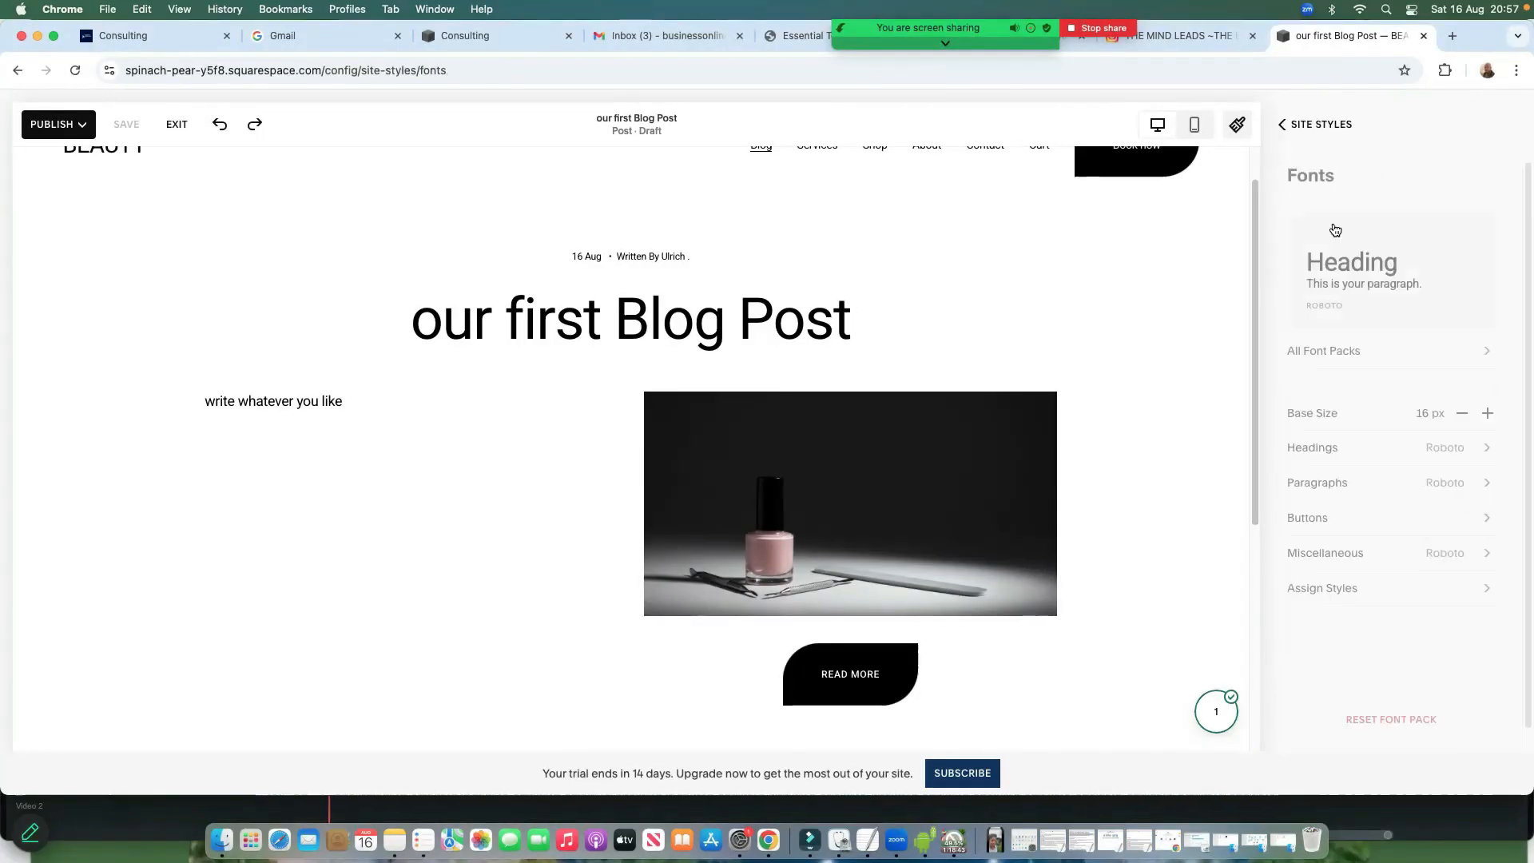
# Set the site's heading font to Poppins
pyautogui.click(1455, 449)
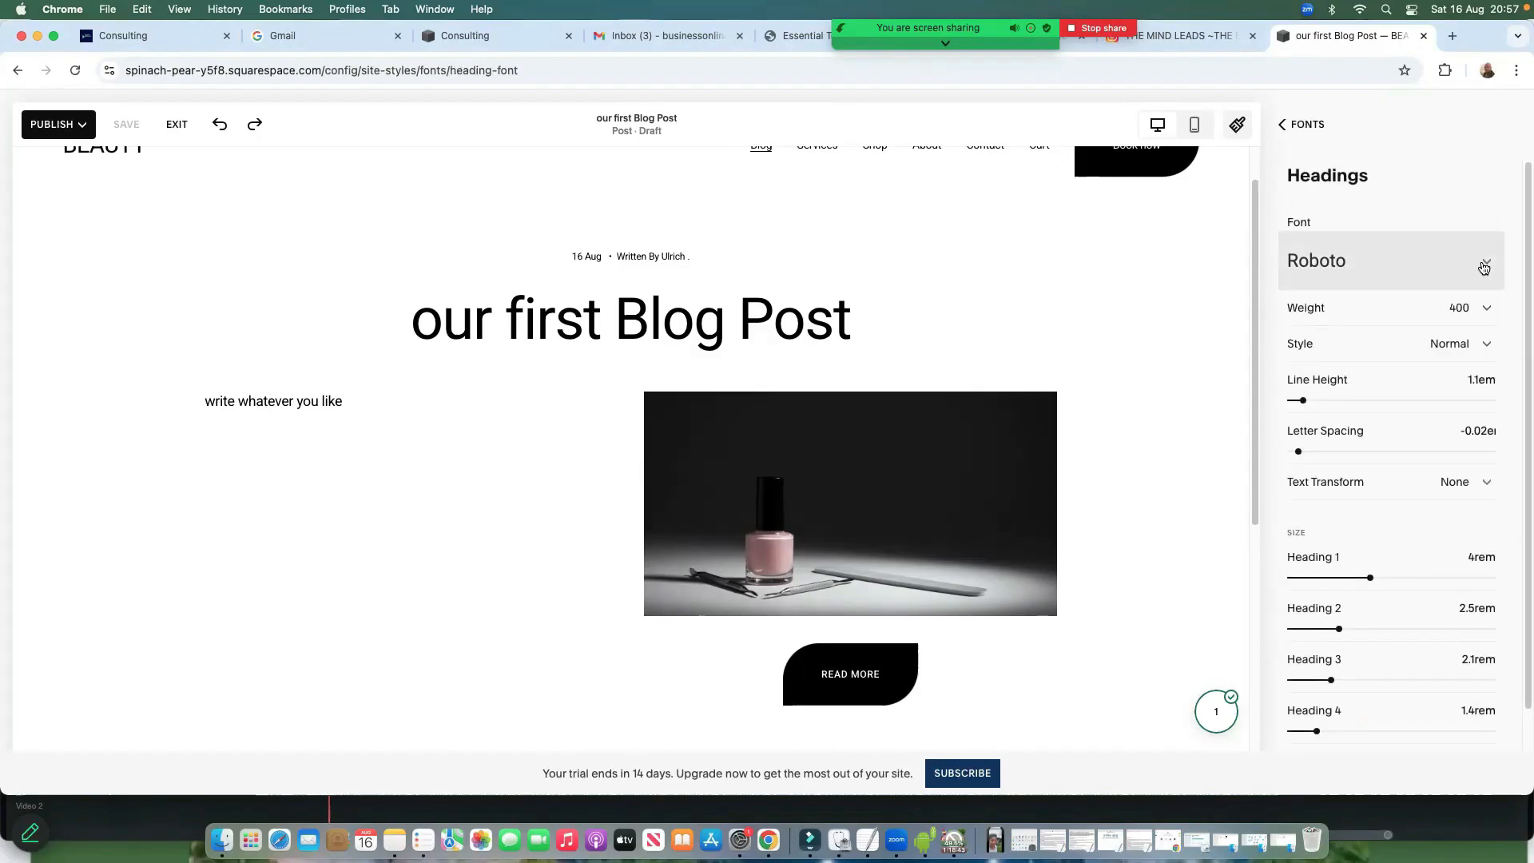
pyautogui.click(1478, 268)
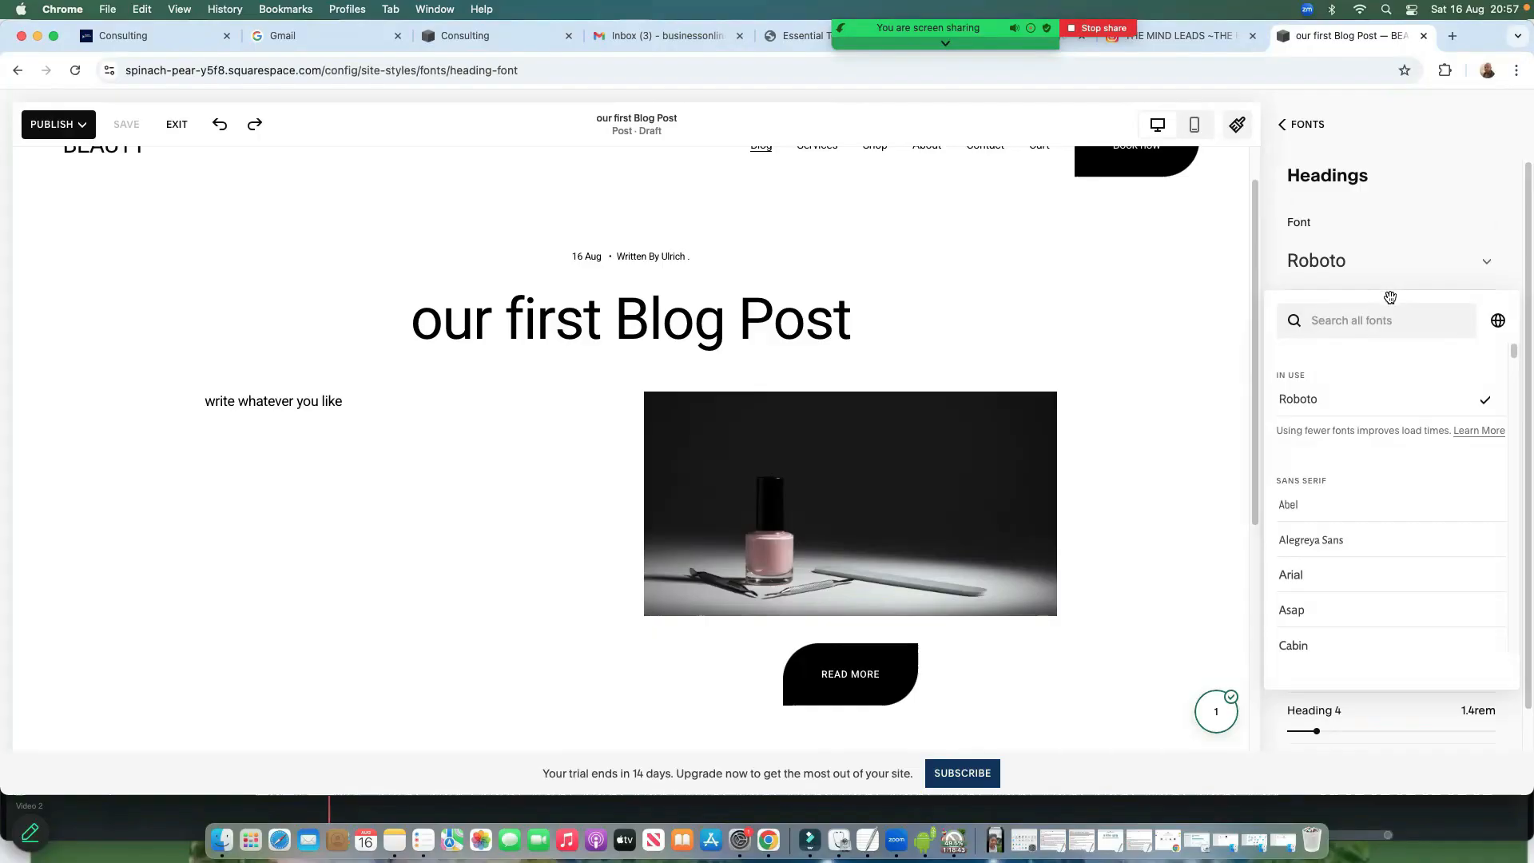
pyautogui.write('popp')
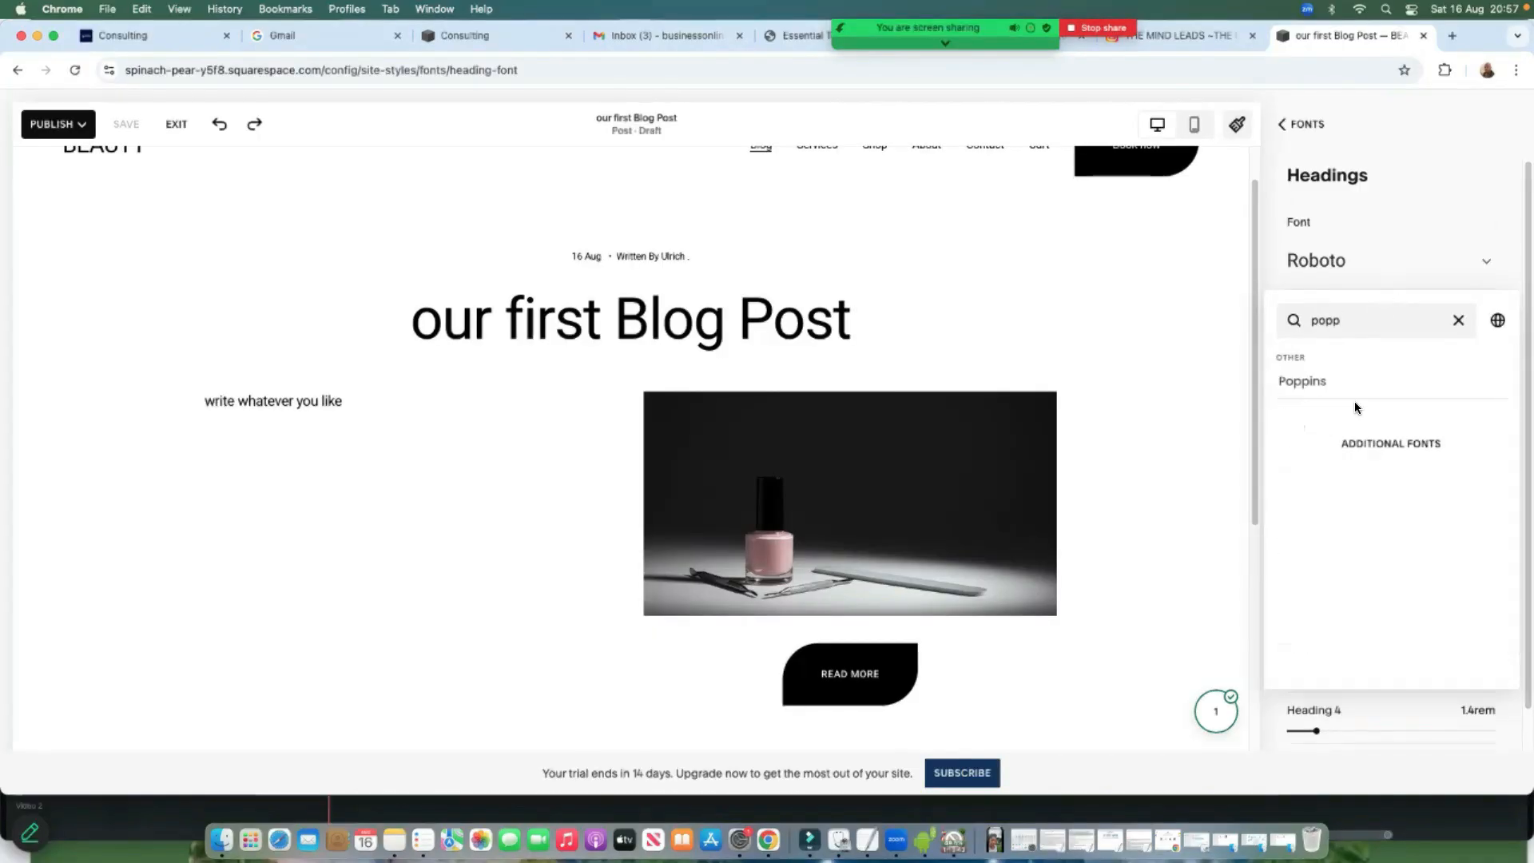
pyautogui.click(1332, 386)
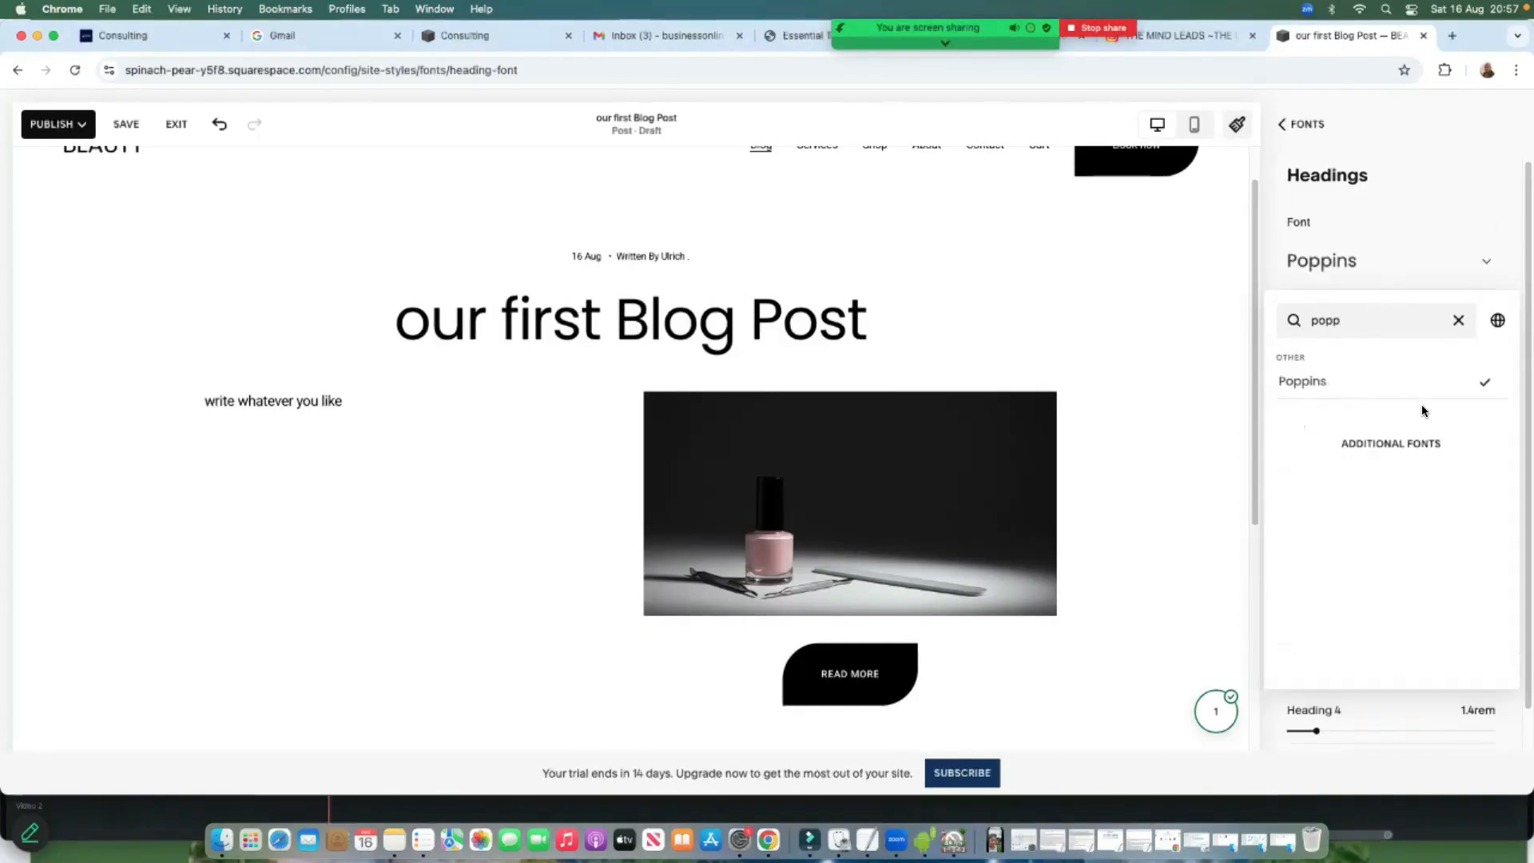
pyautogui.click(1283, 124)
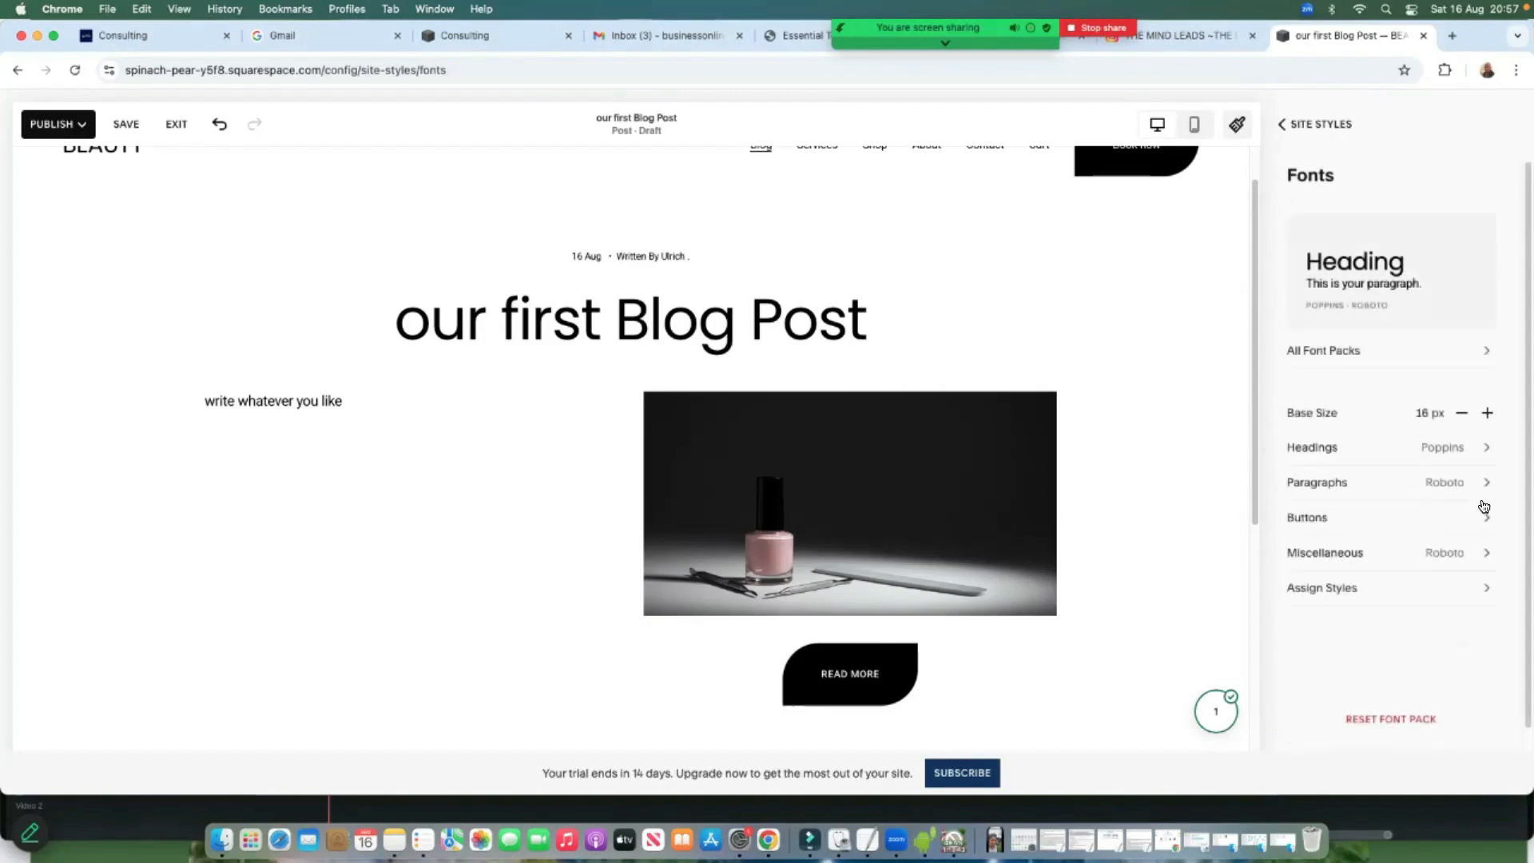
# Set the site's paragraph font to Poppins
pyautogui.click(1442, 483)
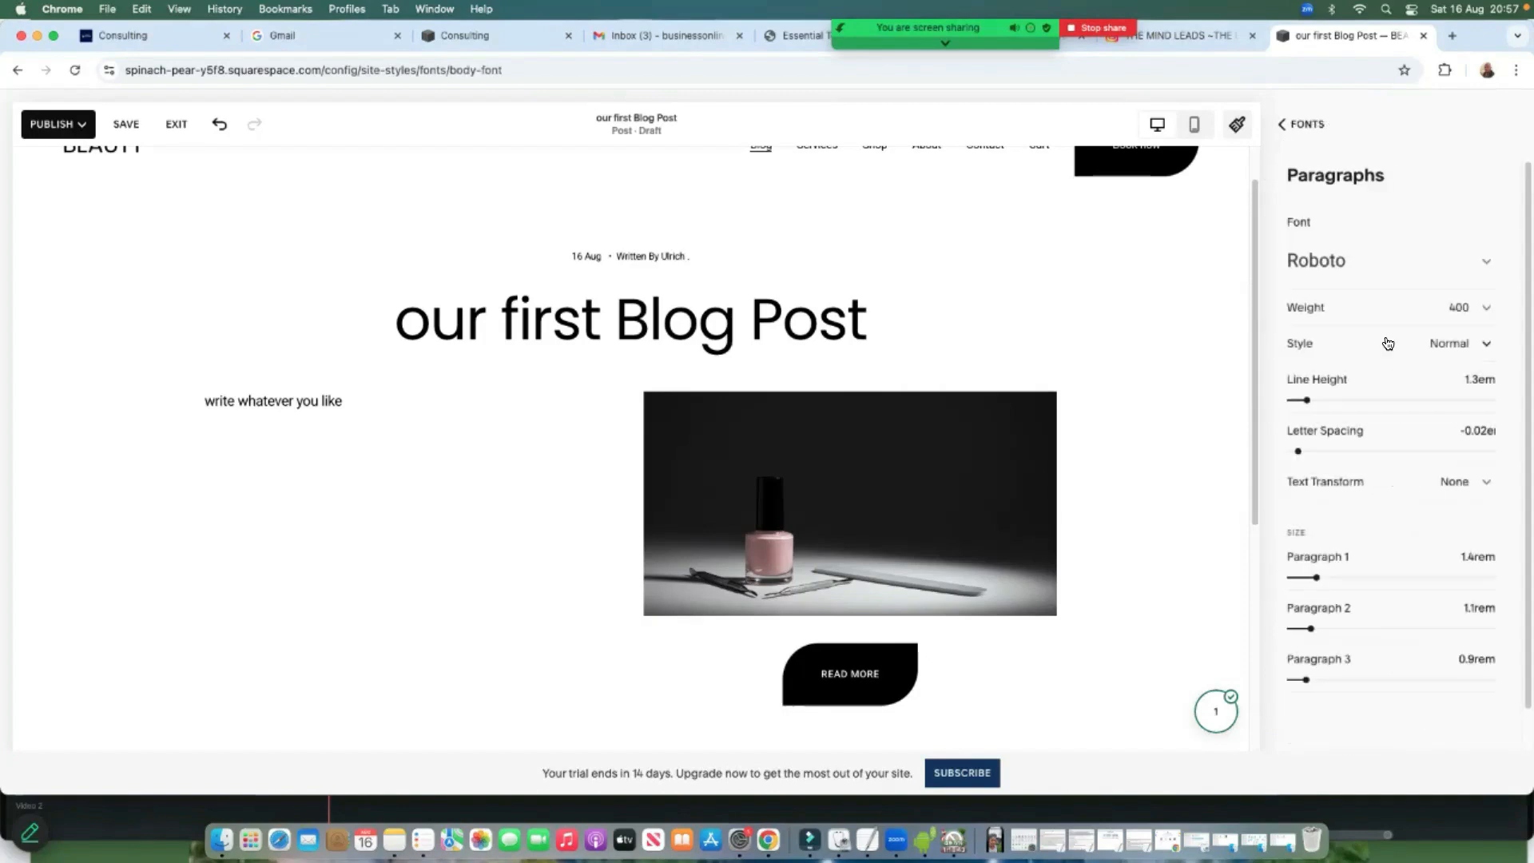
pyautogui.click(1473, 260)
pyautogui.click(1306, 380)
pyautogui.click(1281, 124)
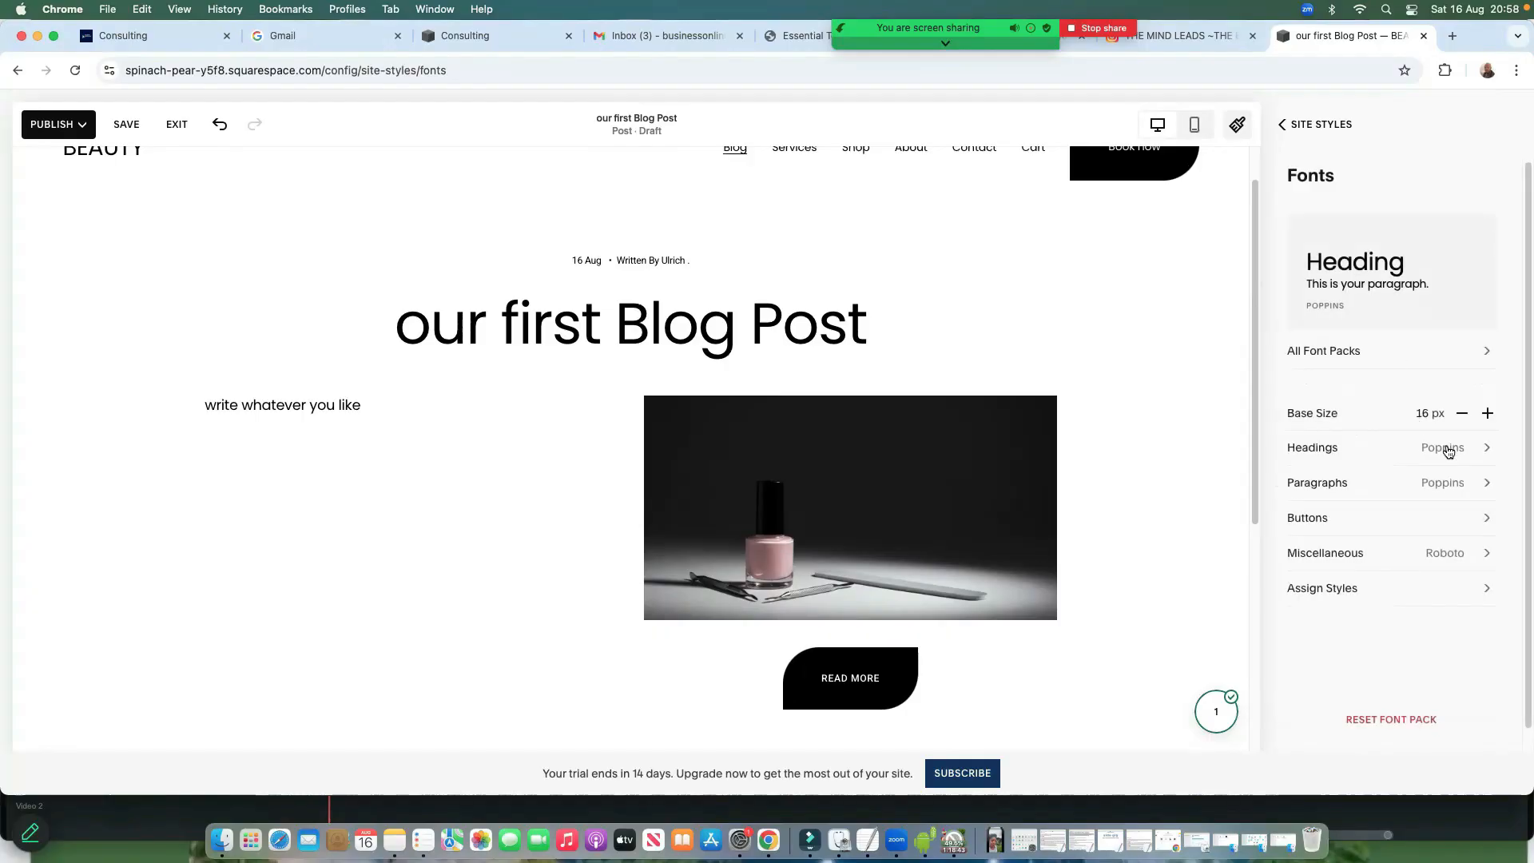
# Check the available weight options for the paragraph font
pyautogui.click(1458, 489)
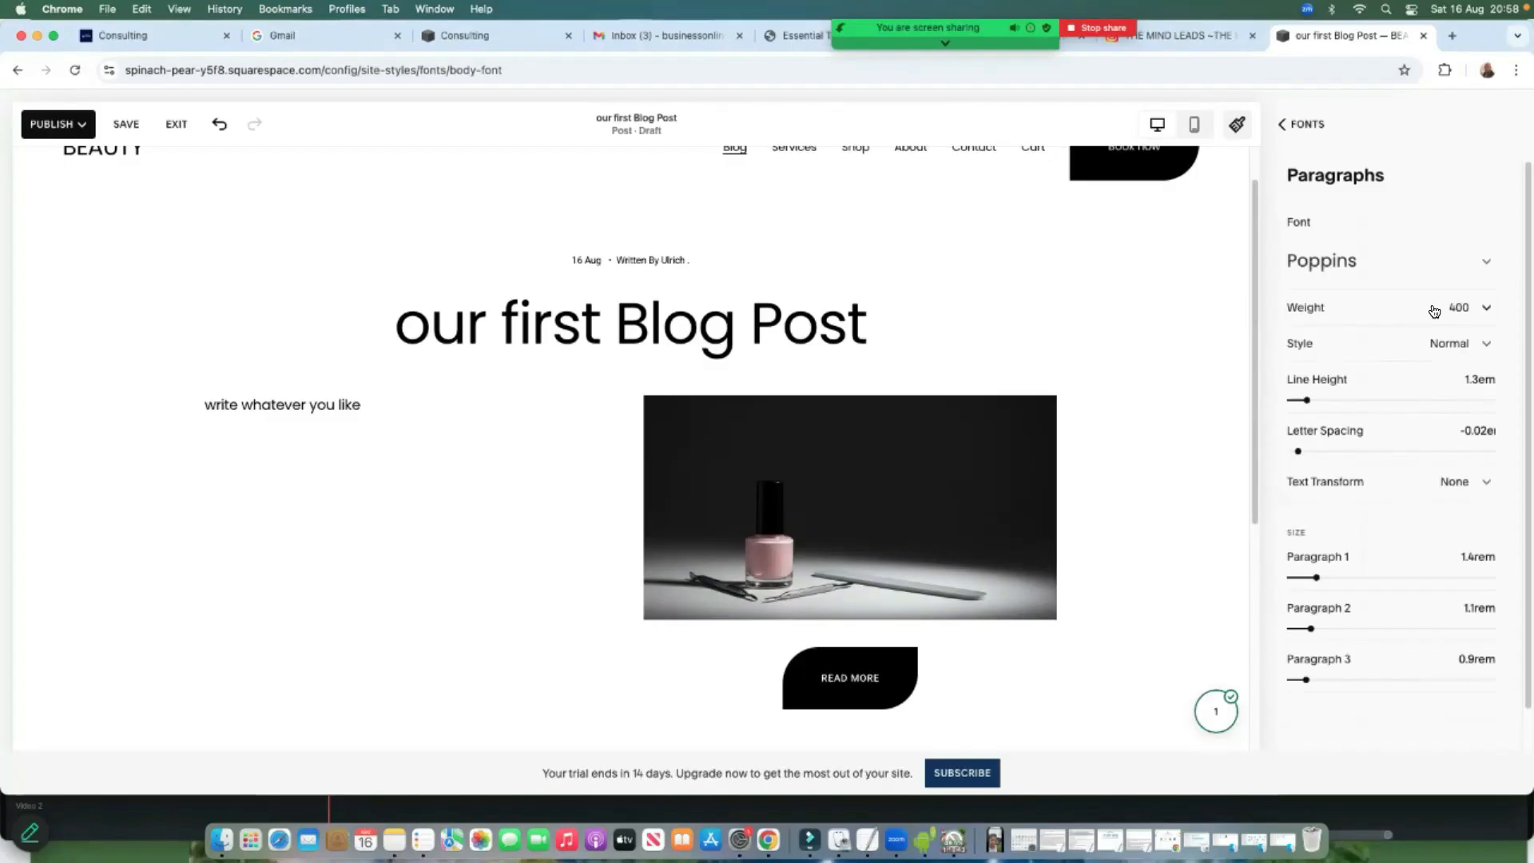
pyautogui.click(1433, 309)
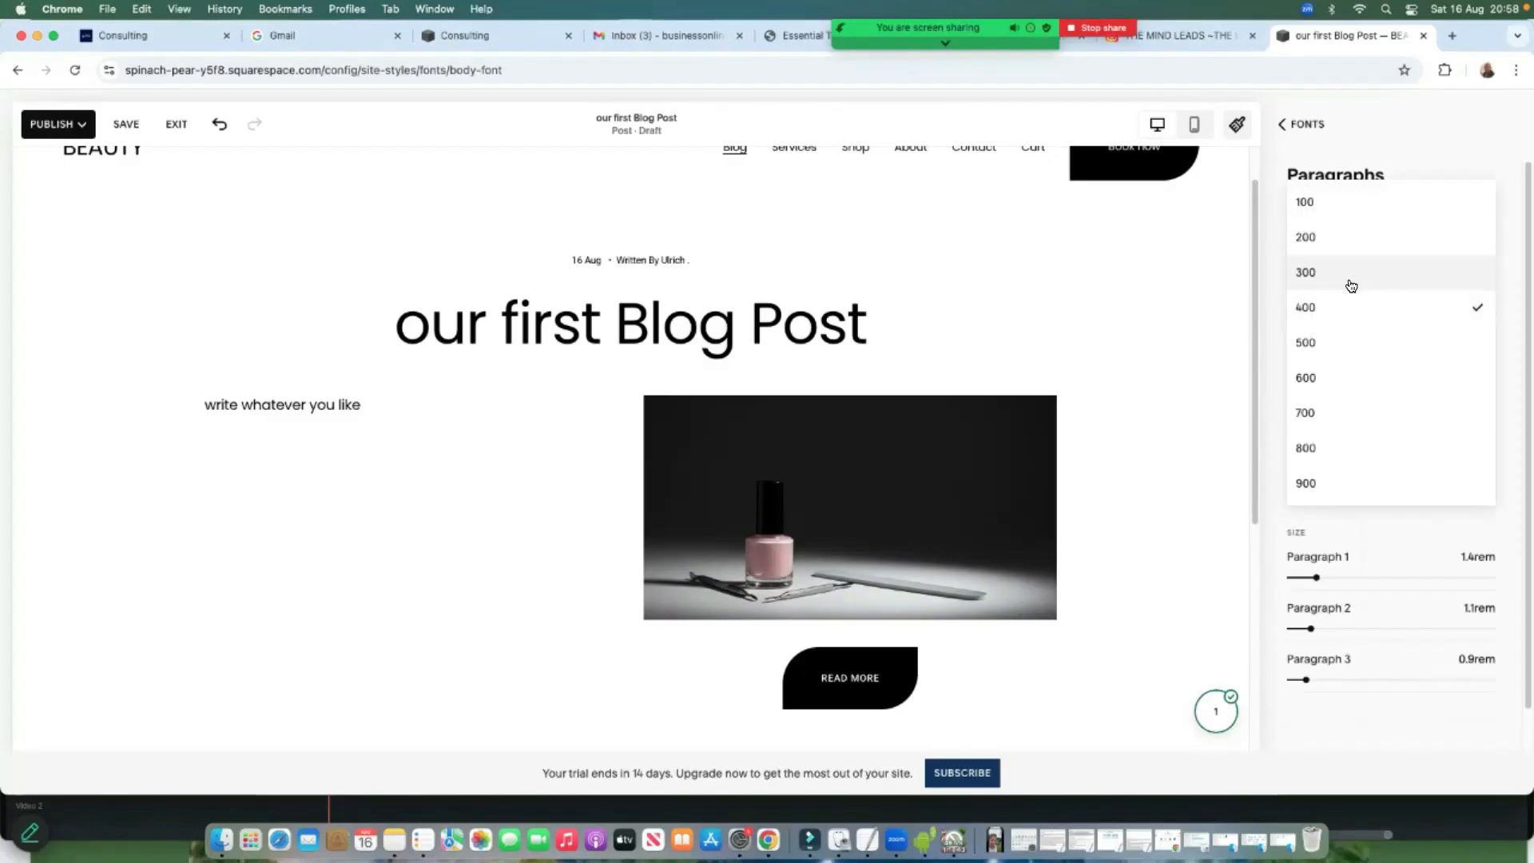
pyautogui.click(1286, 132)
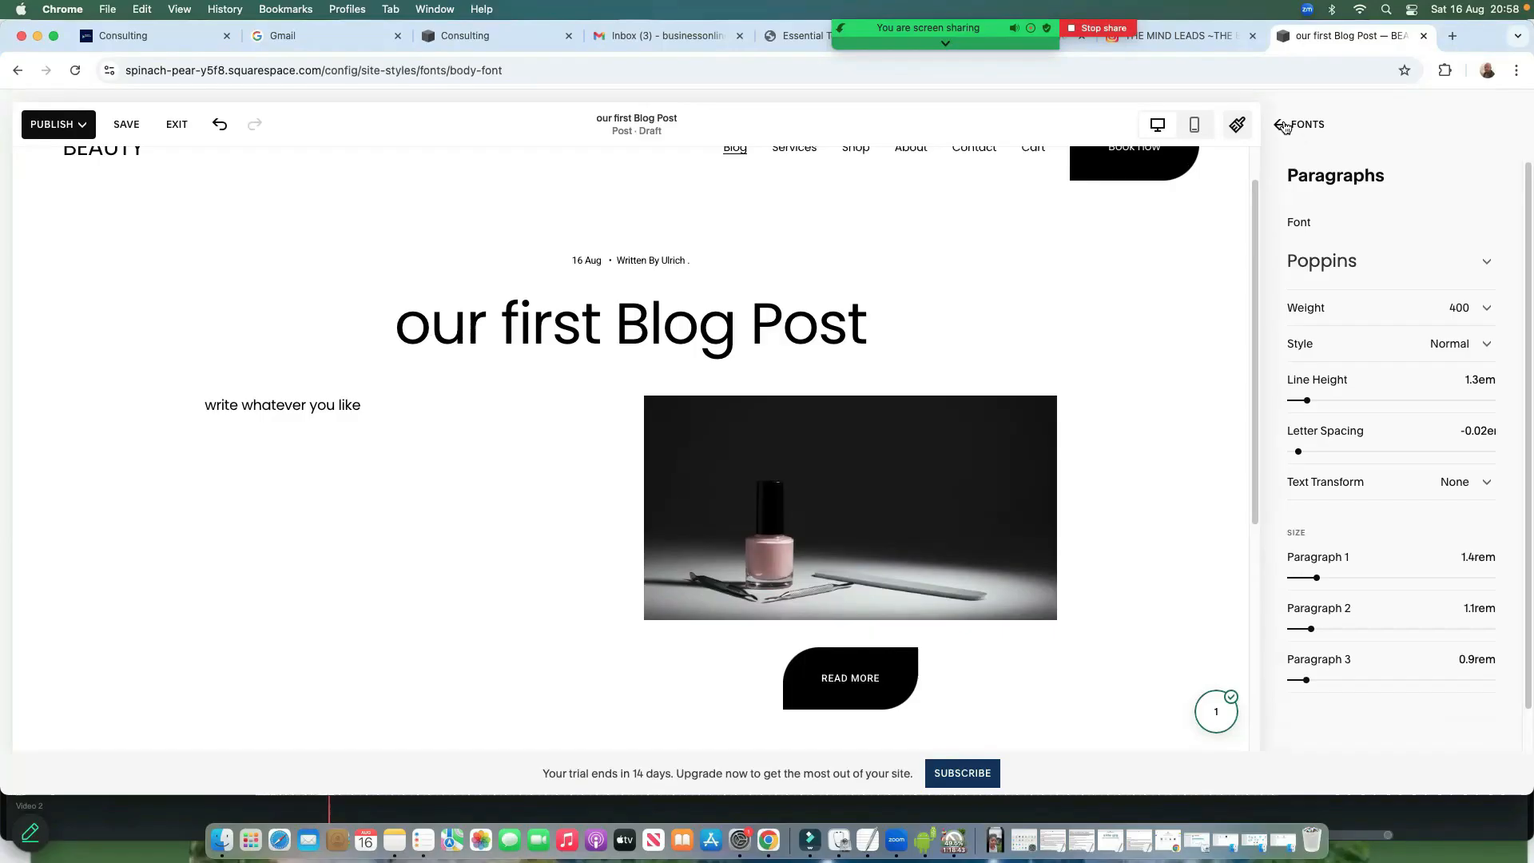
pyautogui.click(1280, 125)
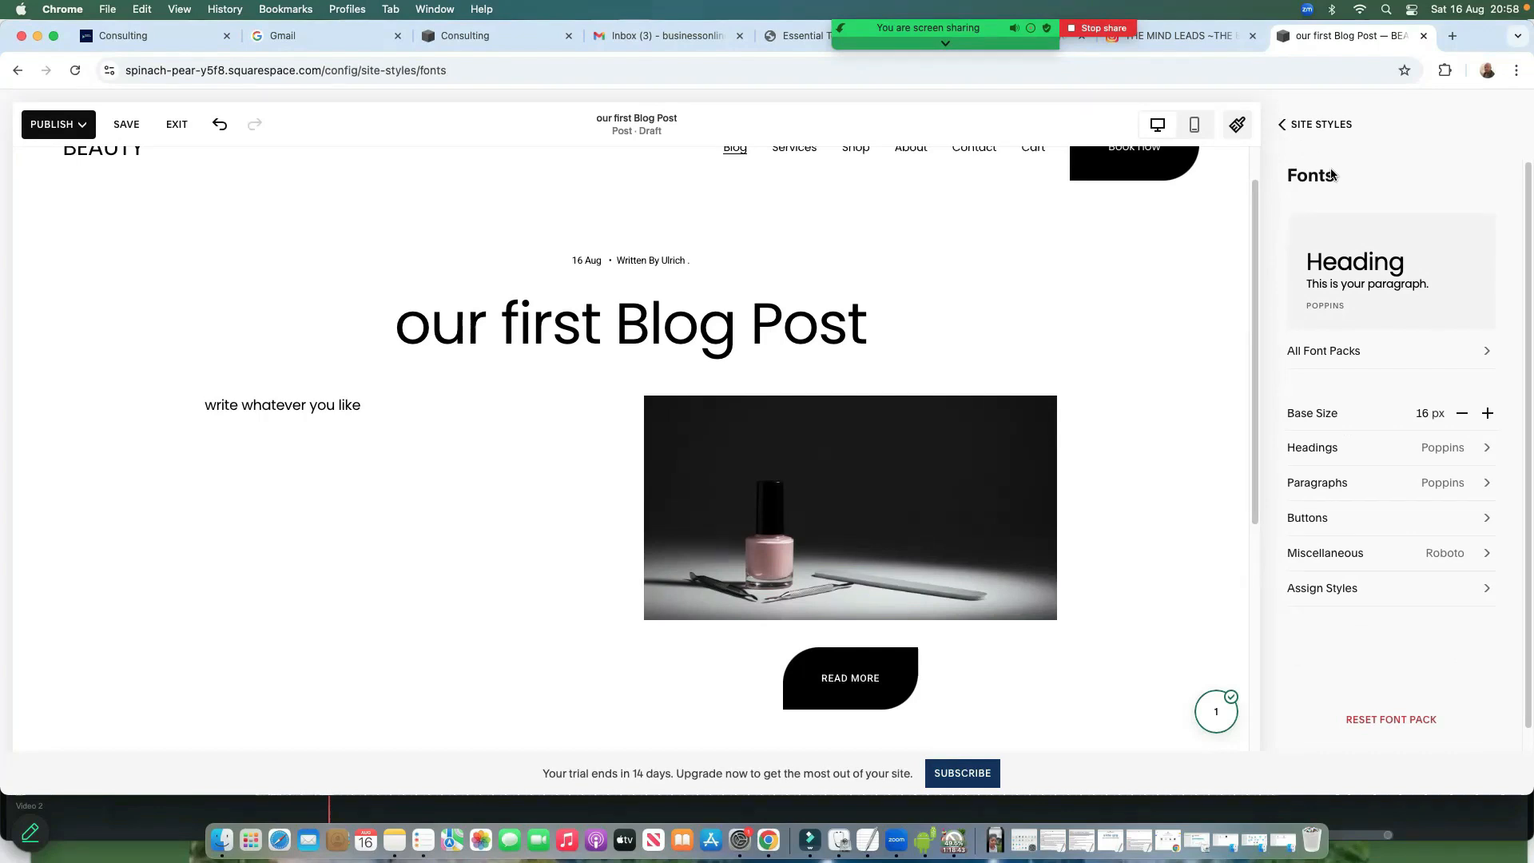
# Set the font for miscellaneous text such as tags and prices to Poppins
pyautogui.click(1459, 559)
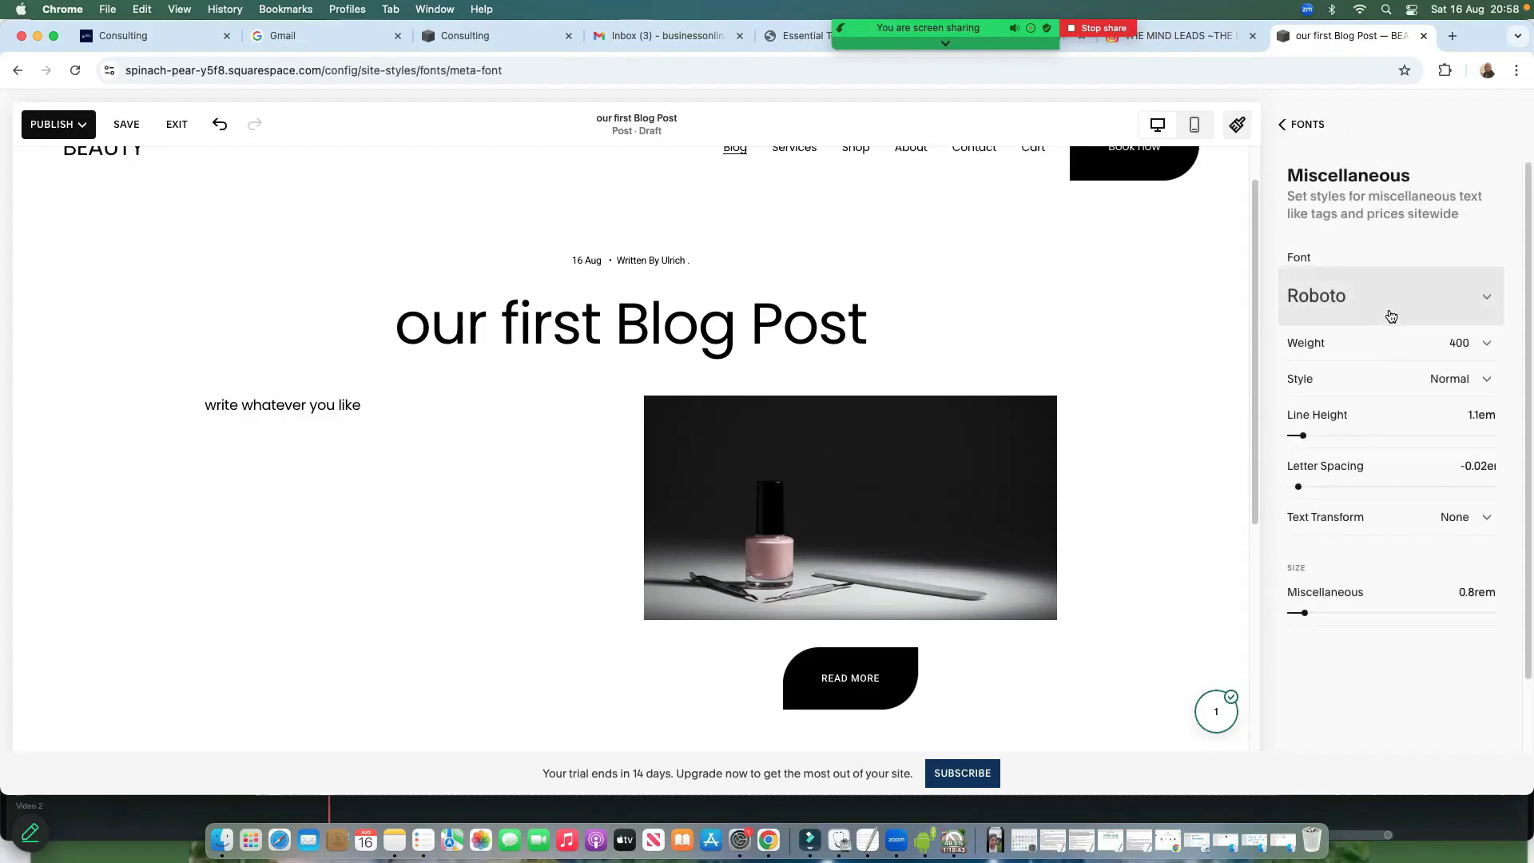
pyautogui.click(1460, 303)
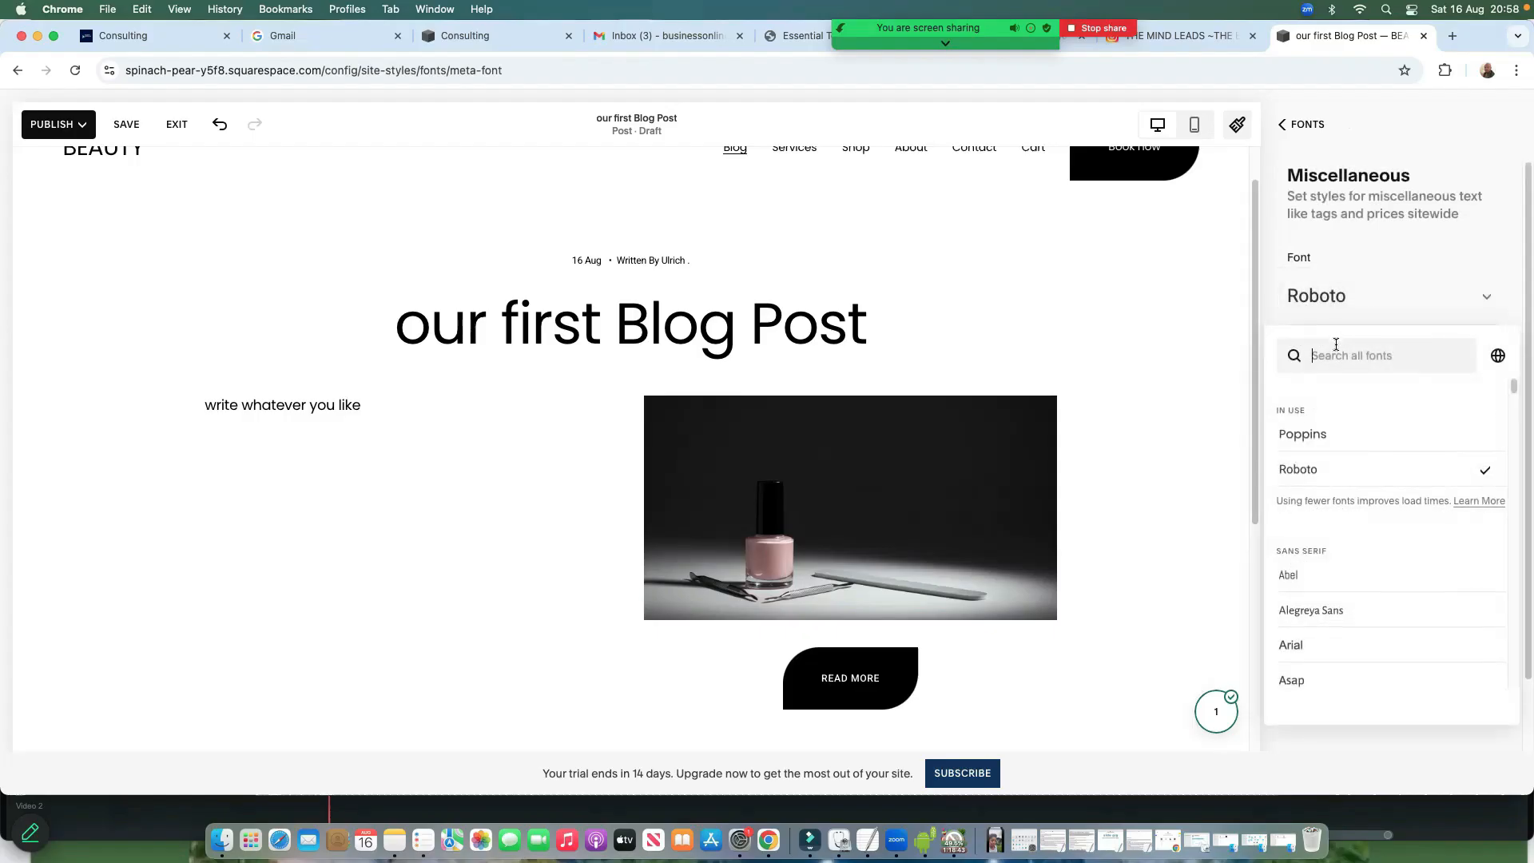
pyautogui.write('popp')
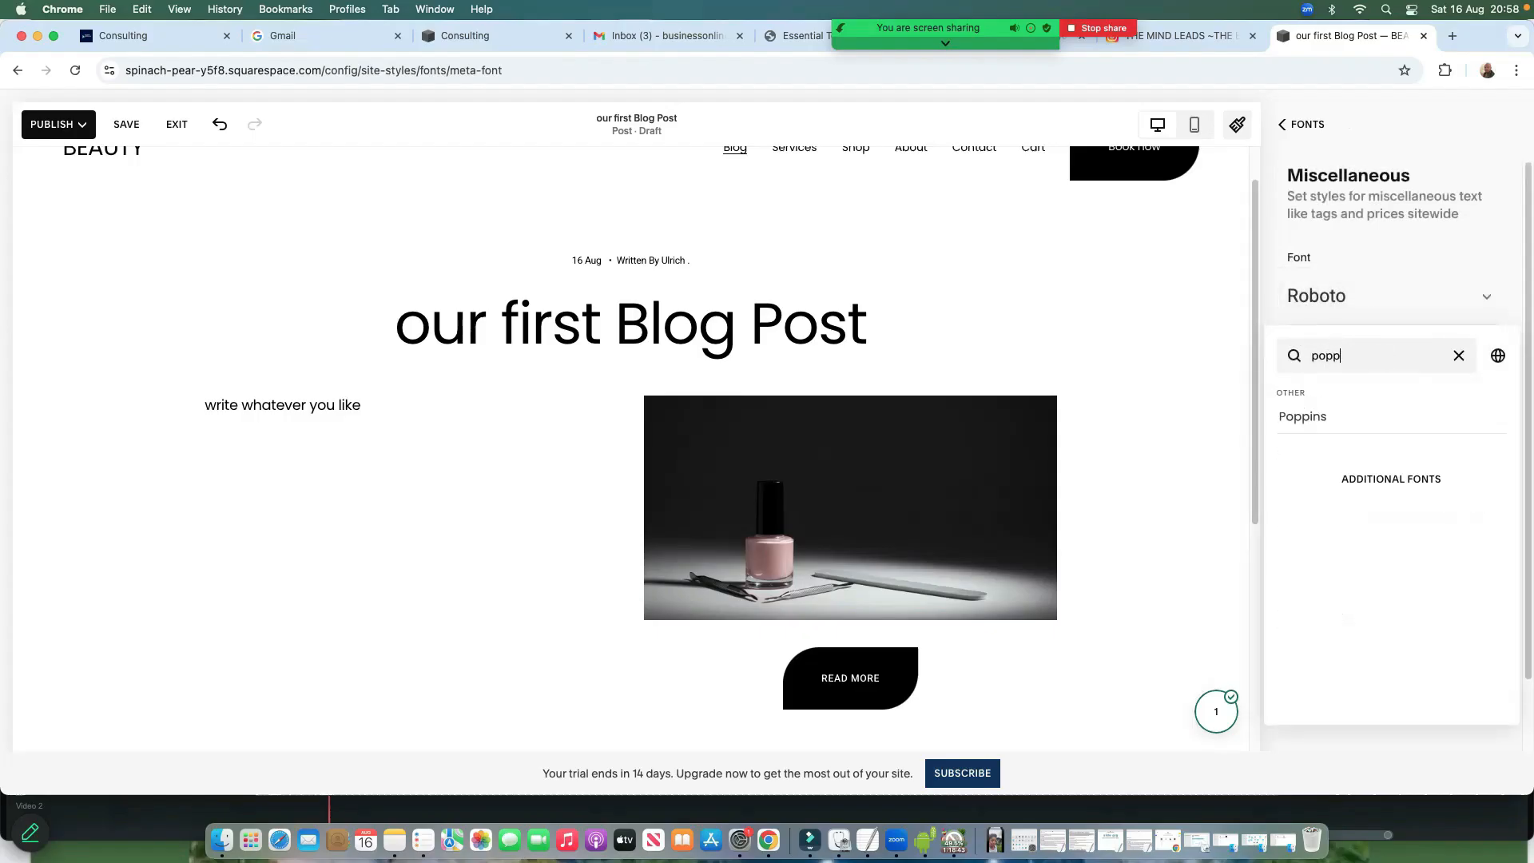
pyautogui.click(1304, 421)
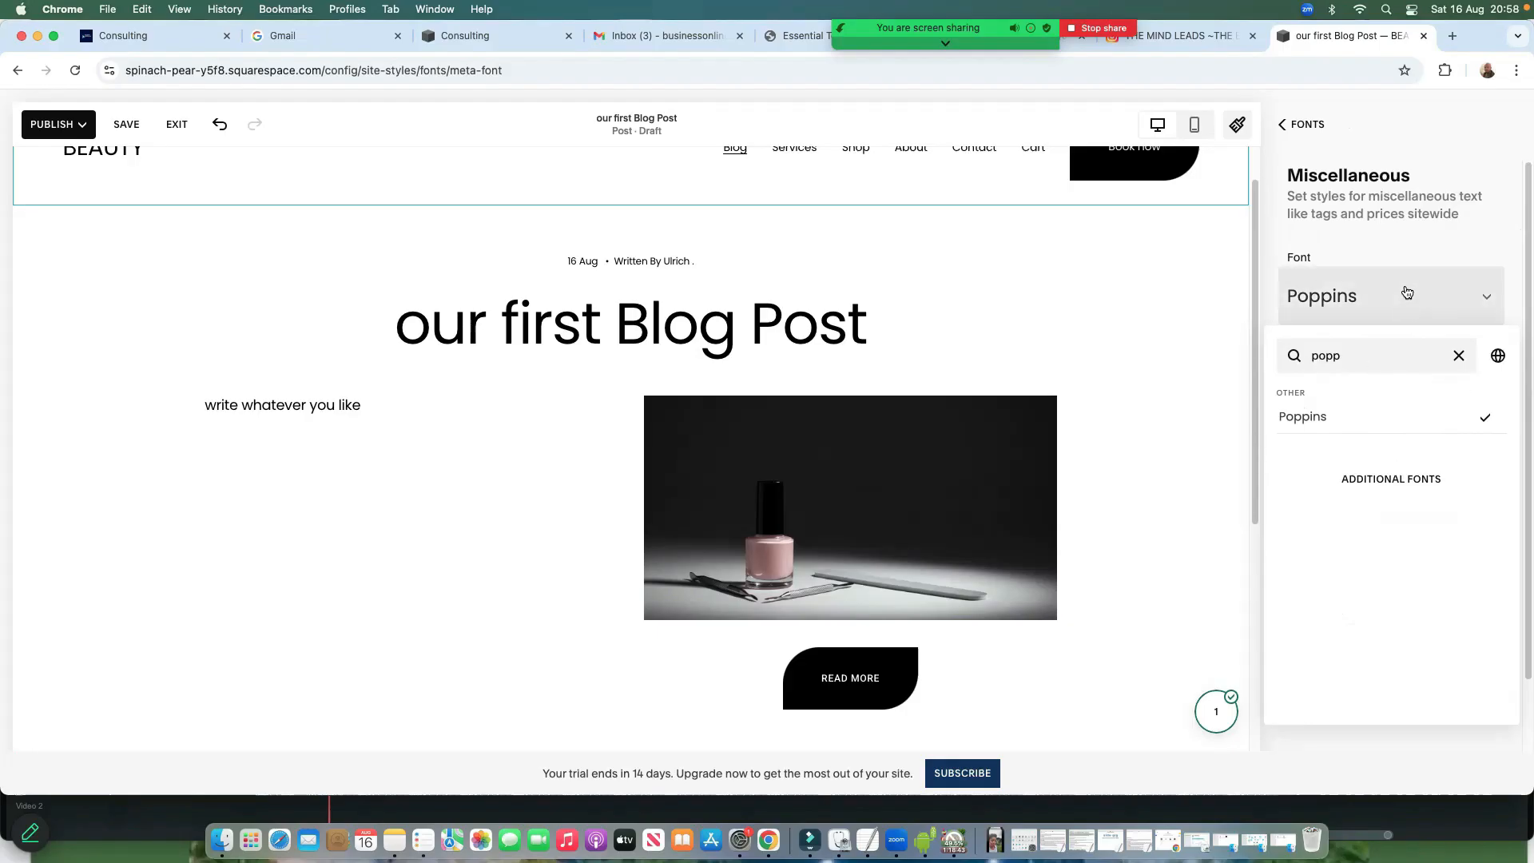
pyautogui.click(1280, 125)
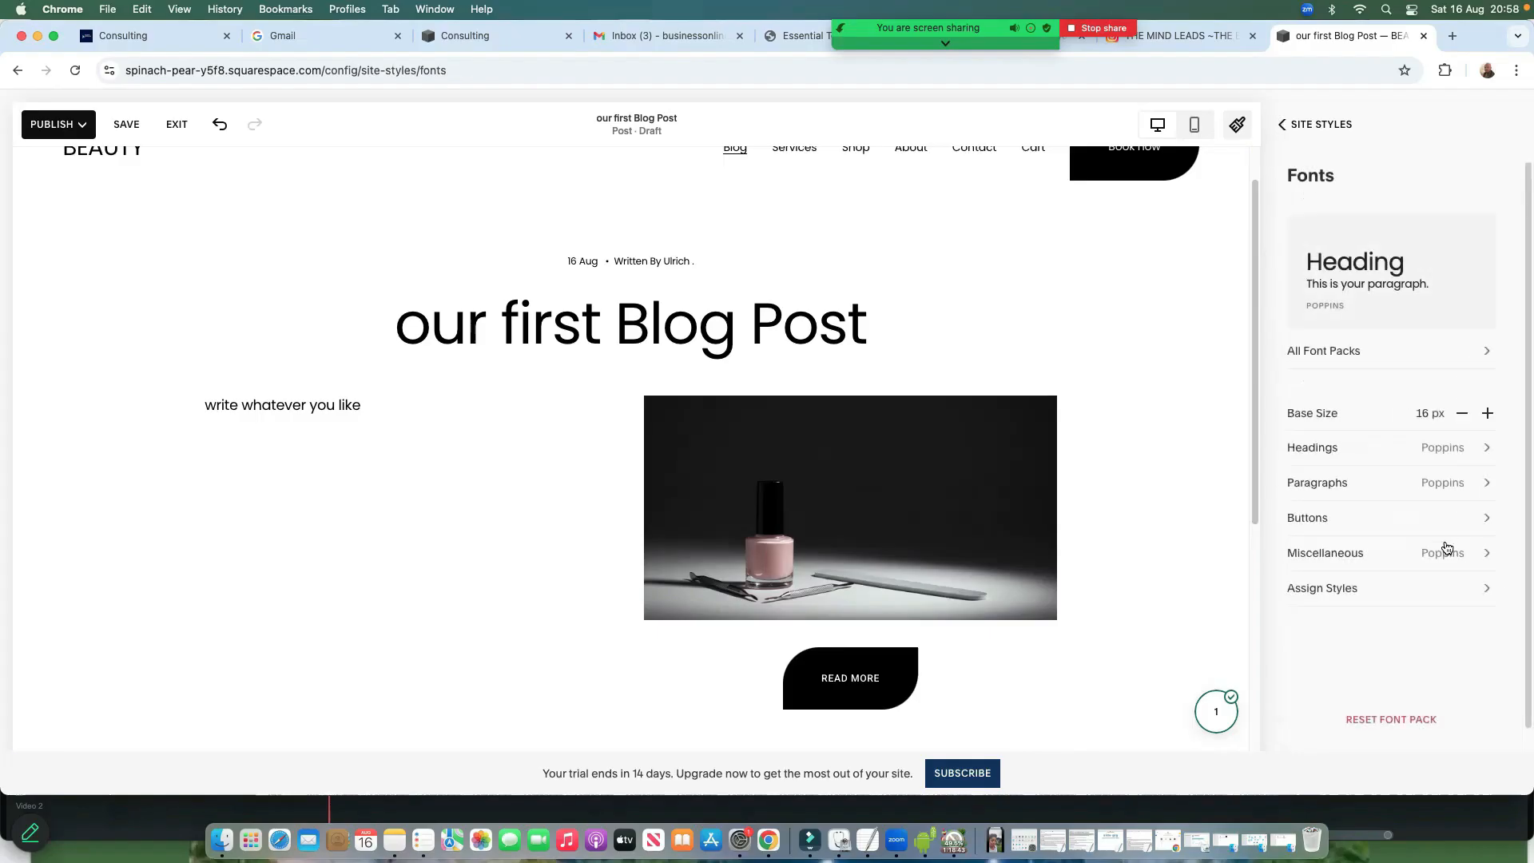
# Look through the list of page elements and the global text styles assigned to them
pyautogui.click(1353, 593)
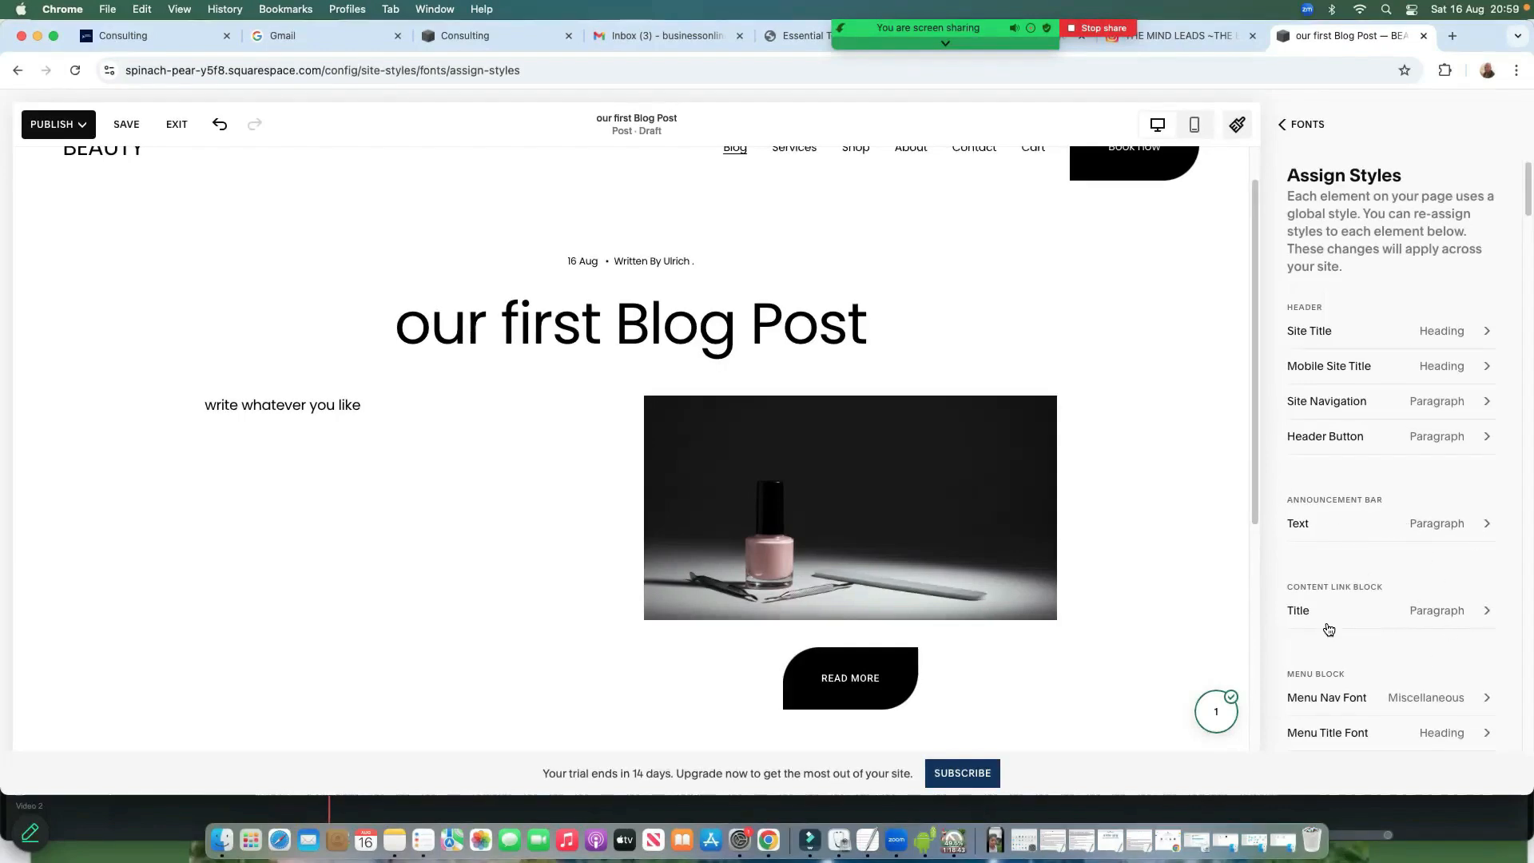
pyautogui.scroll(-10, 1328, 629)
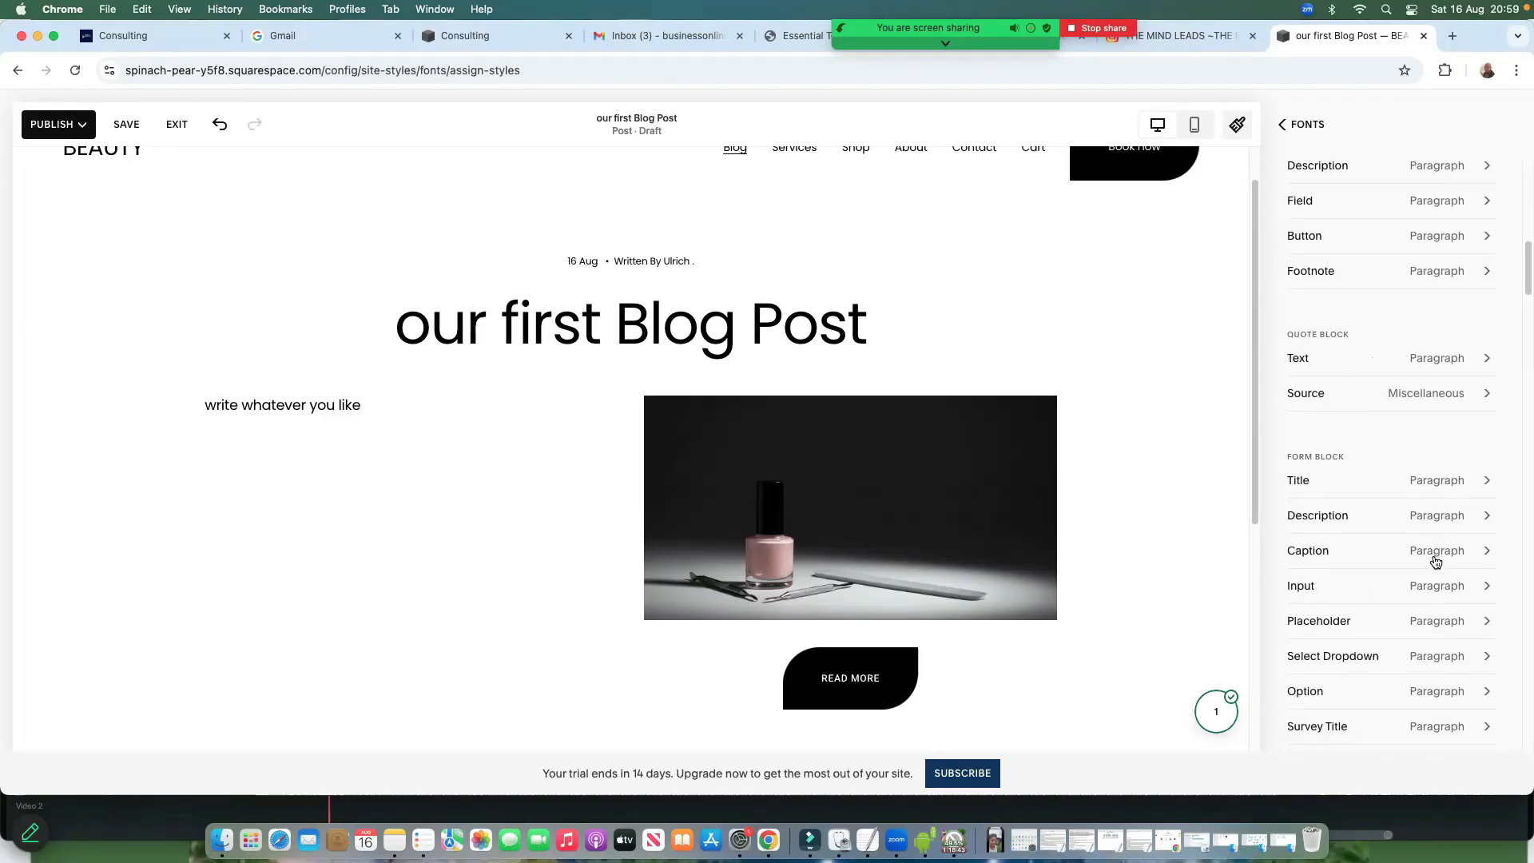
pyautogui.scroll(-10, 1435, 562)
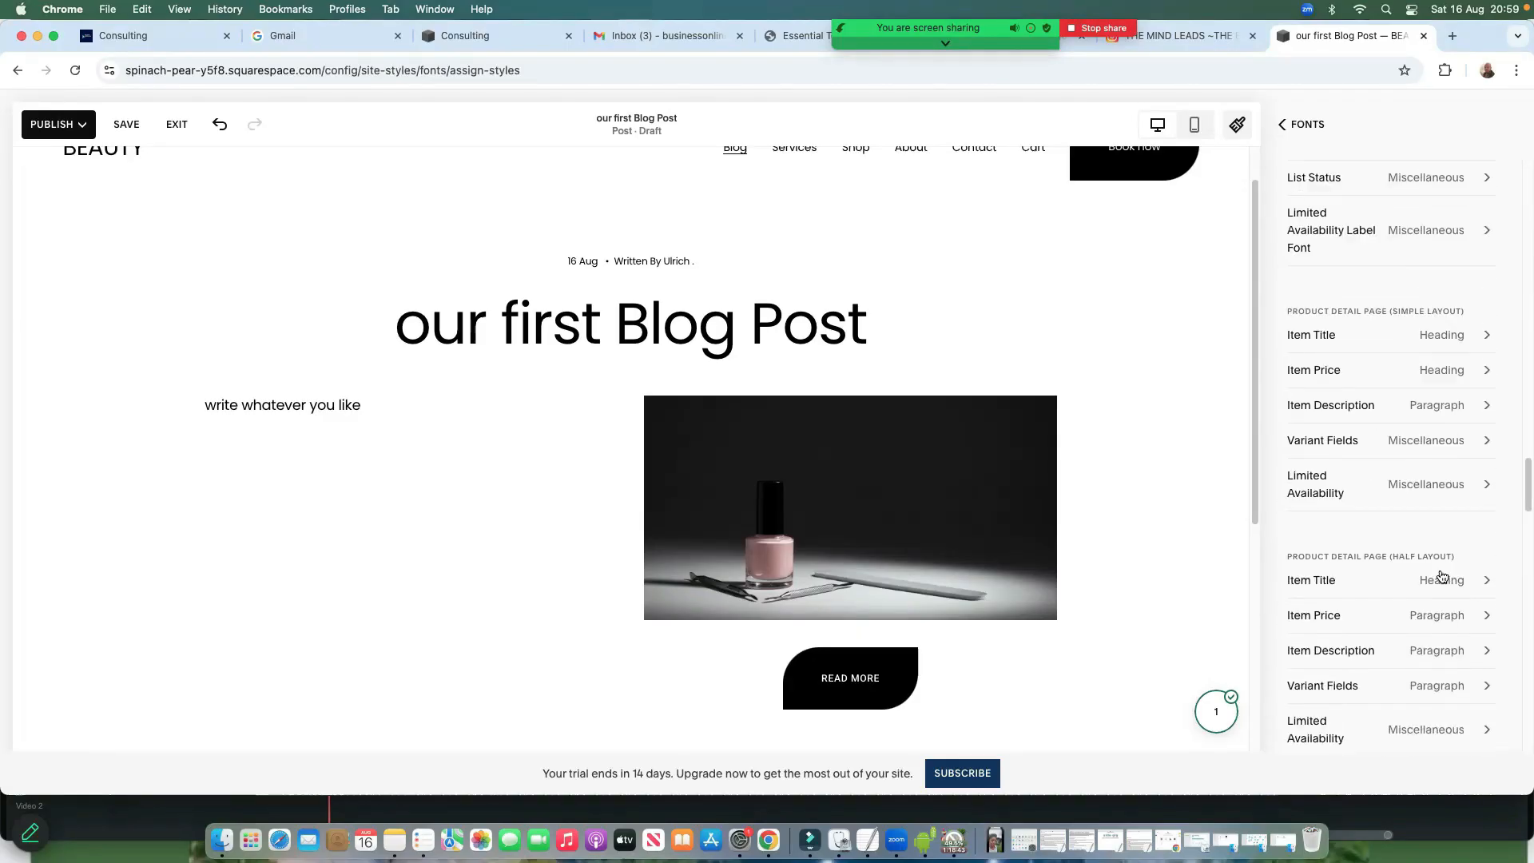
pyautogui.scroll(-10, 1440, 576)
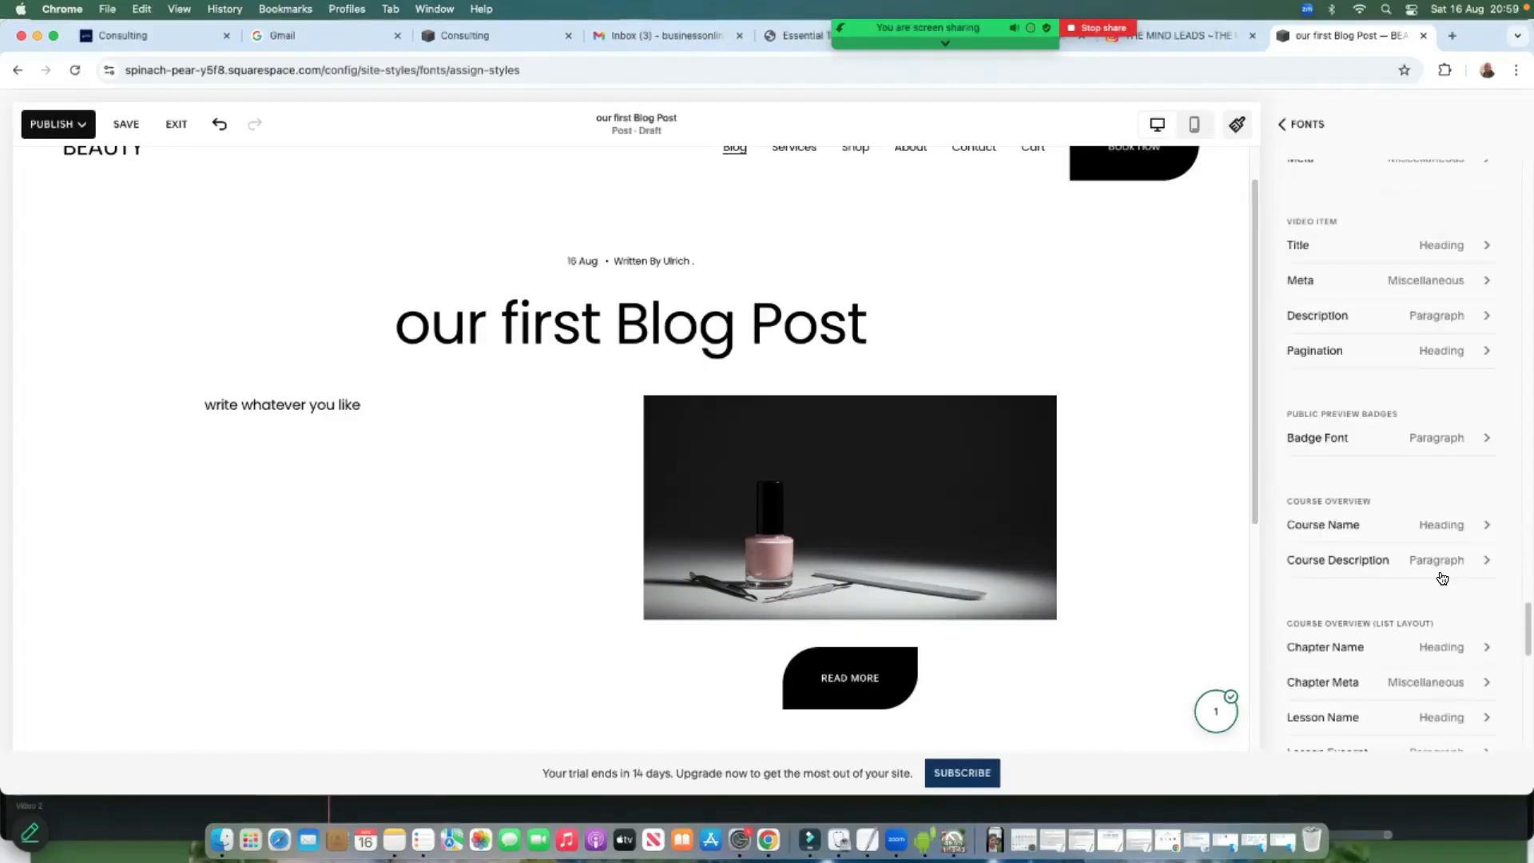
pyautogui.scroll(-3, 1441, 577)
pyautogui.scroll(15, 1448, 580)
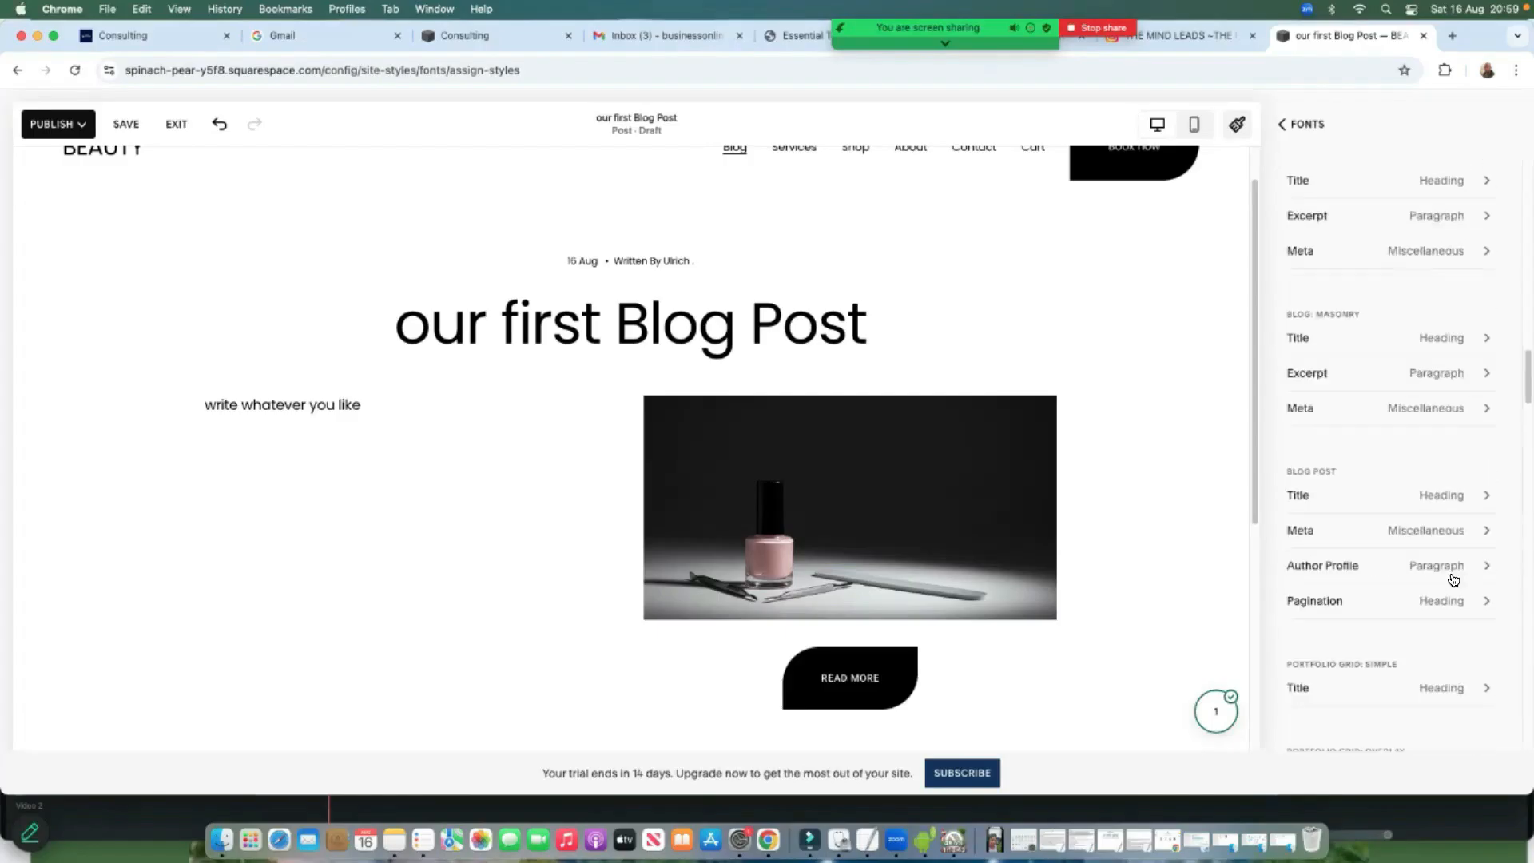
pyautogui.scroll(10, 1453, 580)
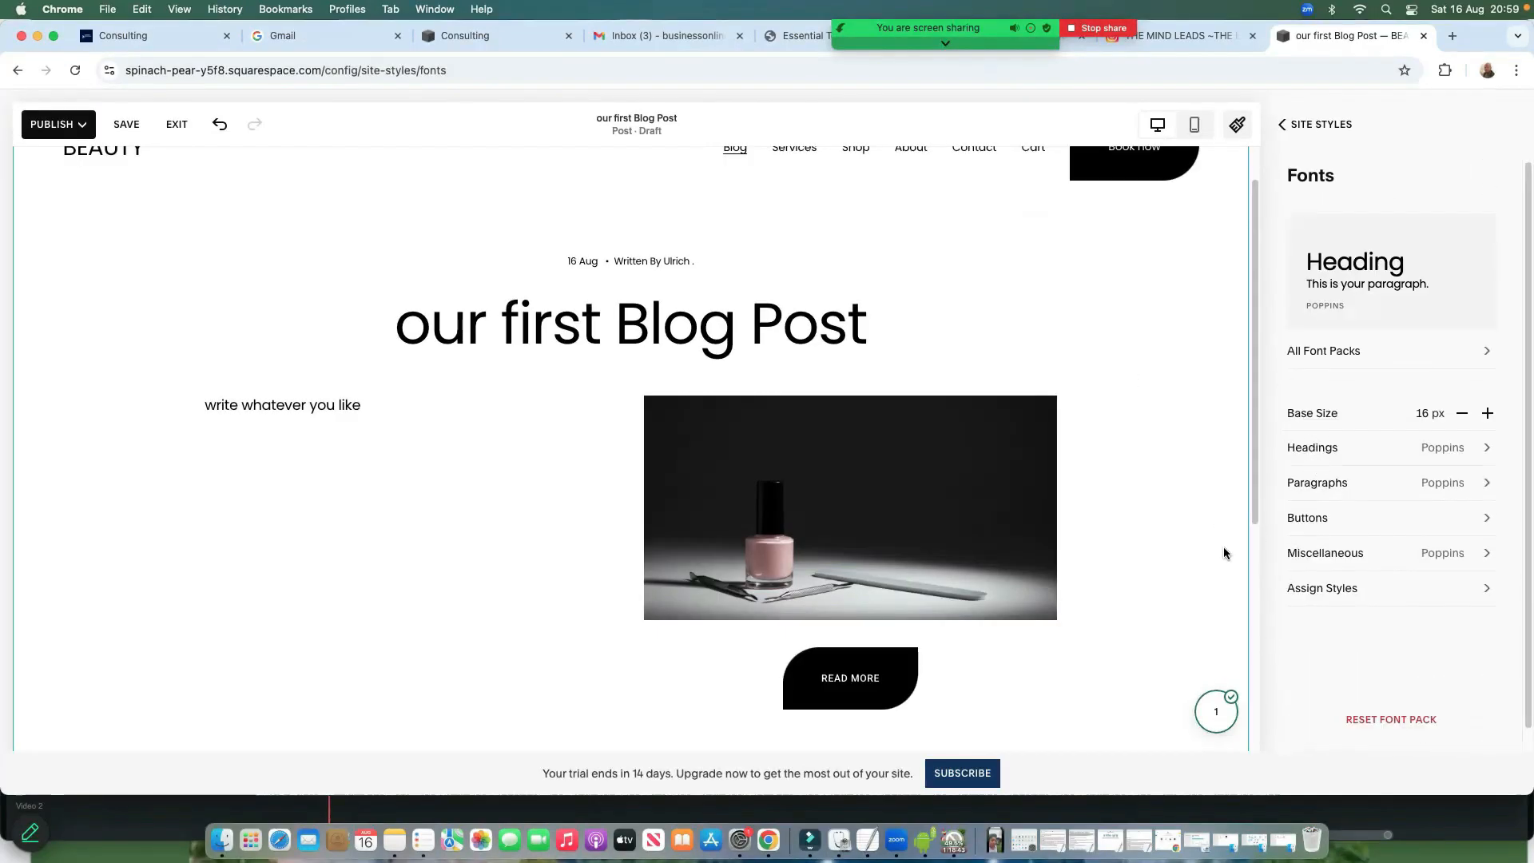
# Examine the site's color palette swatches and the available preset palettes
pyautogui.click(1280, 124)
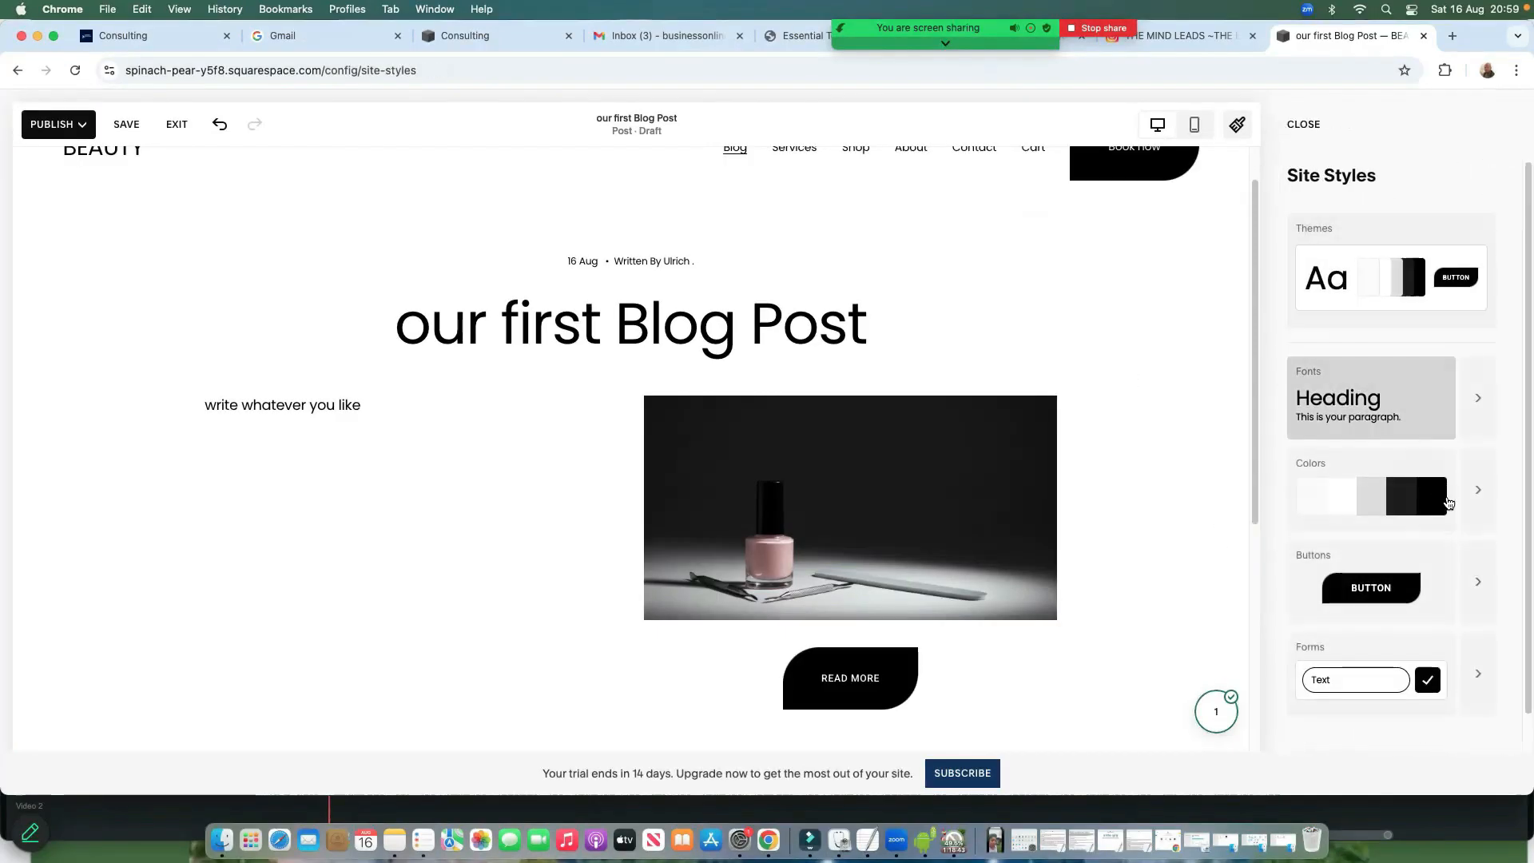
pyautogui.click(1476, 490)
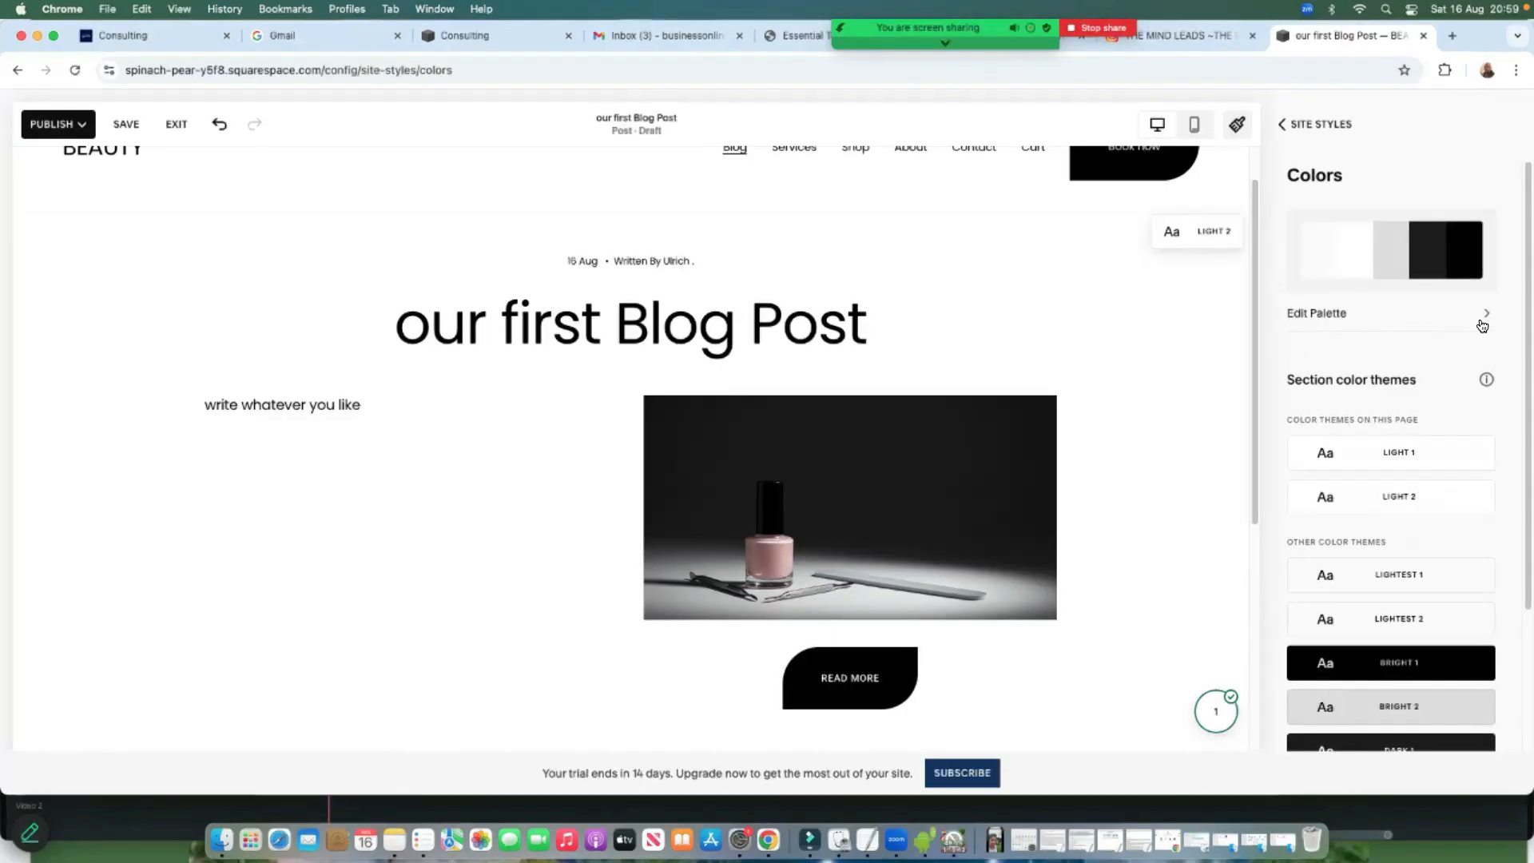
pyautogui.click(1482, 324)
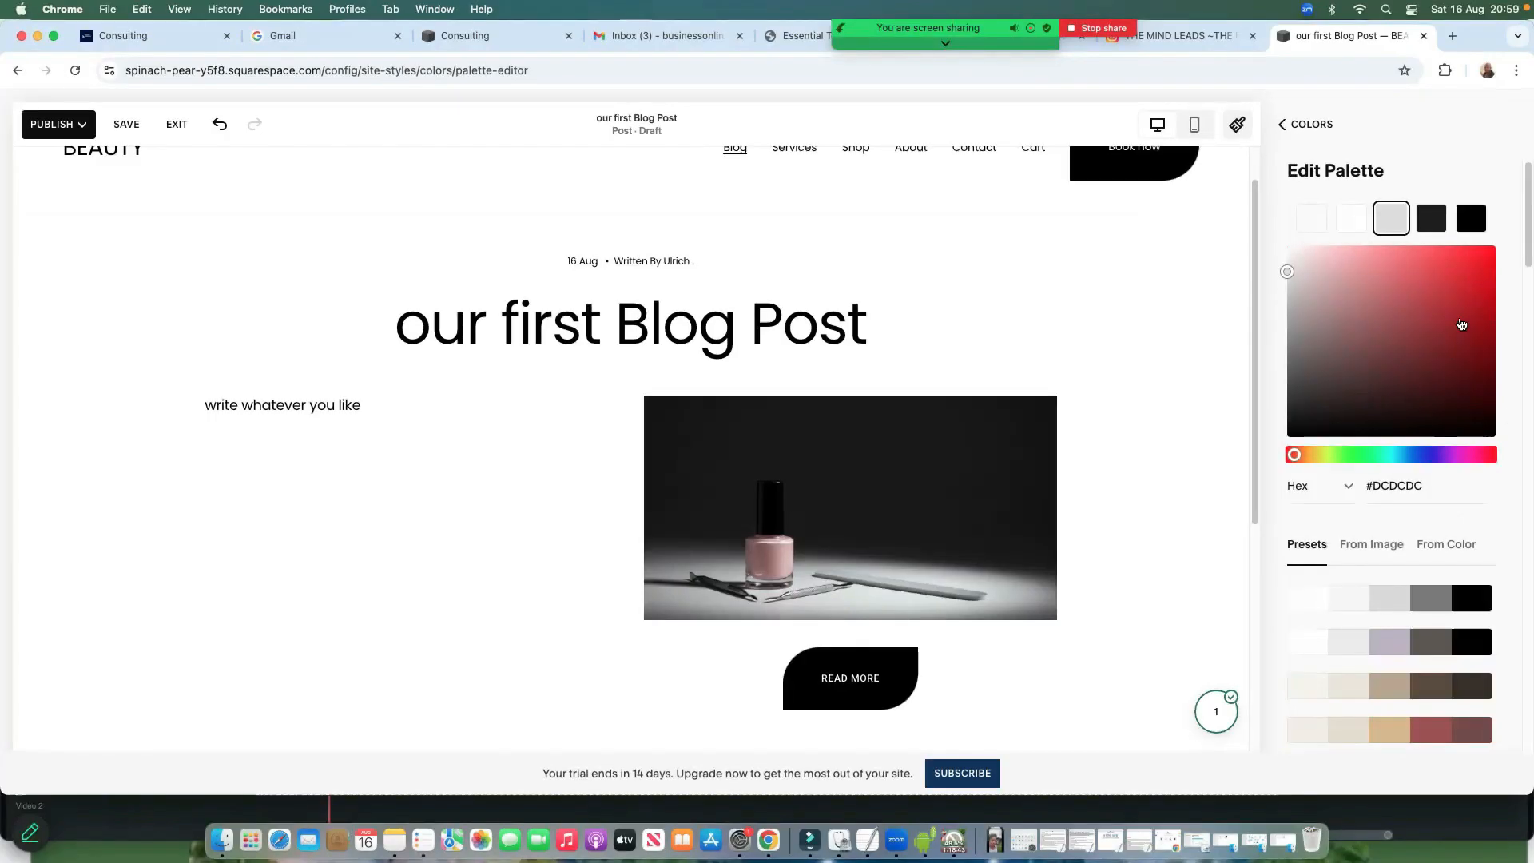
pyautogui.click(1351, 218)
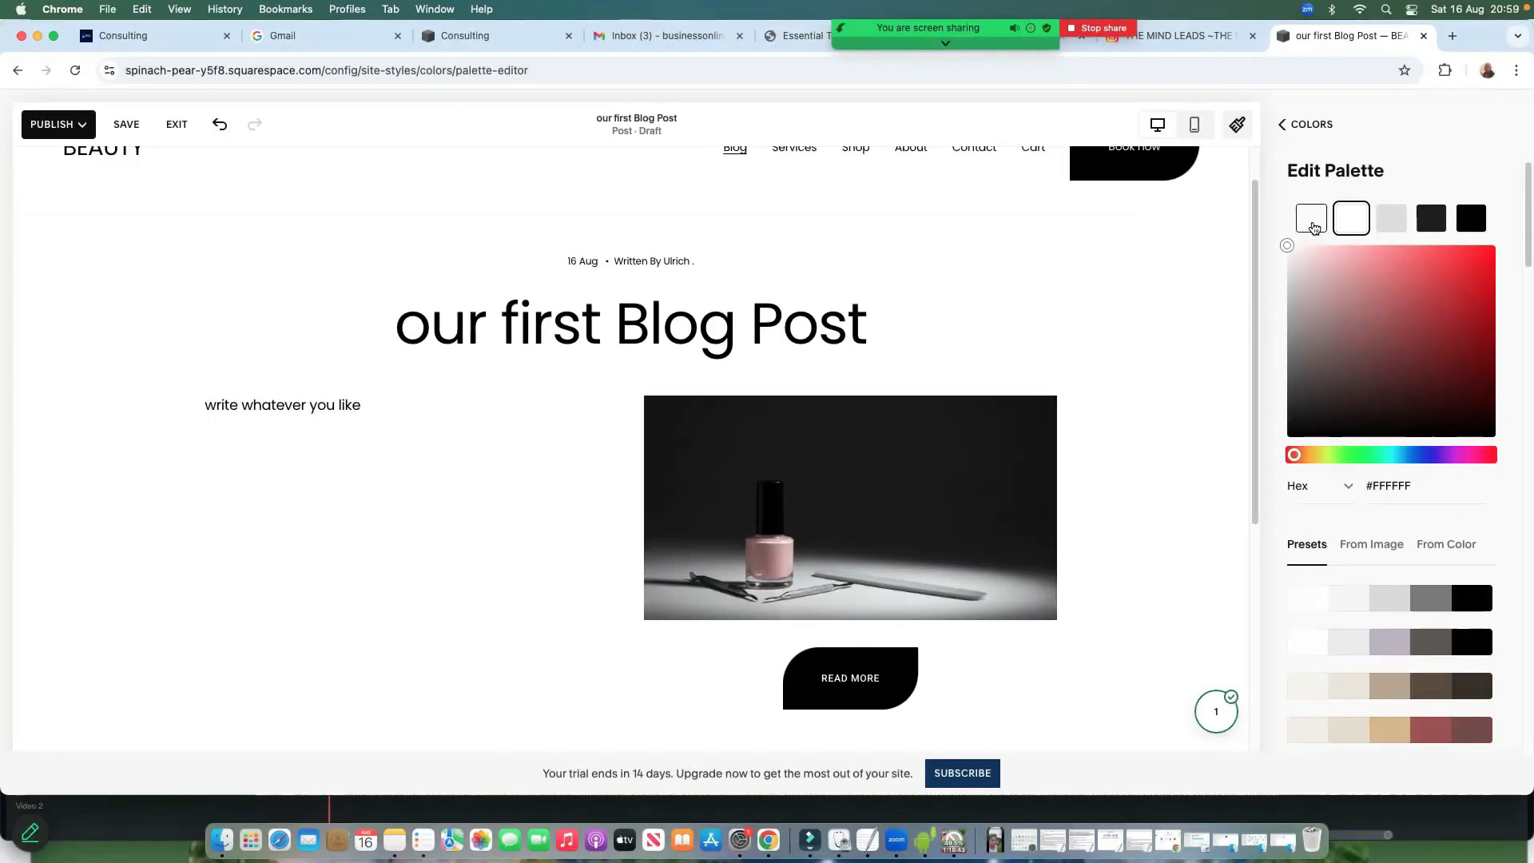
pyautogui.click(1311, 220)
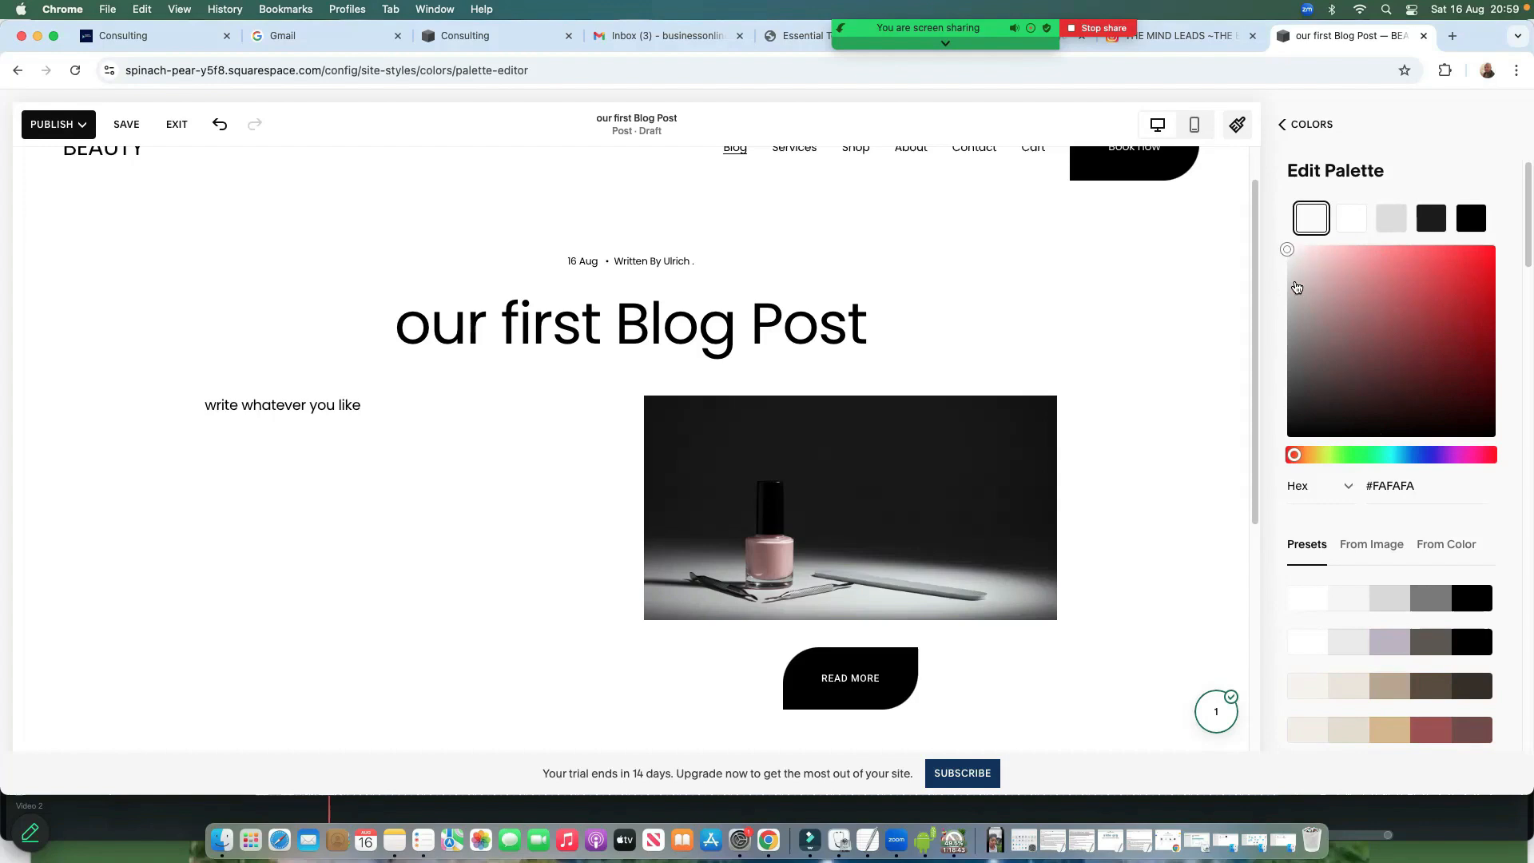
pyautogui.scroll(-10, 1429, 532)
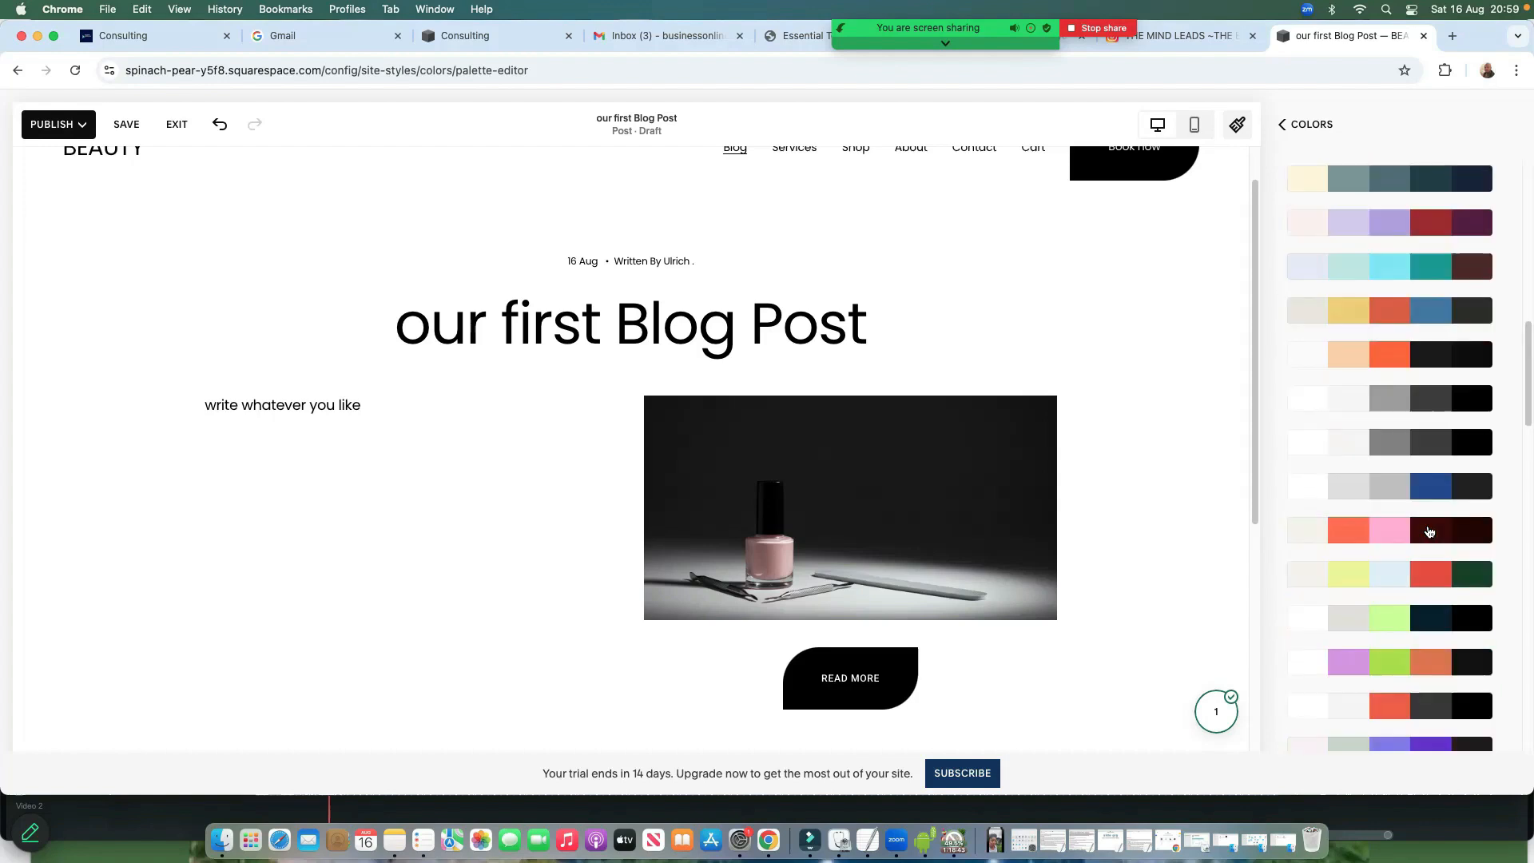
pyautogui.scroll(1, 1378, 352)
# Look through the section color themes used on this page and the other available themes
pyautogui.click(1279, 126)
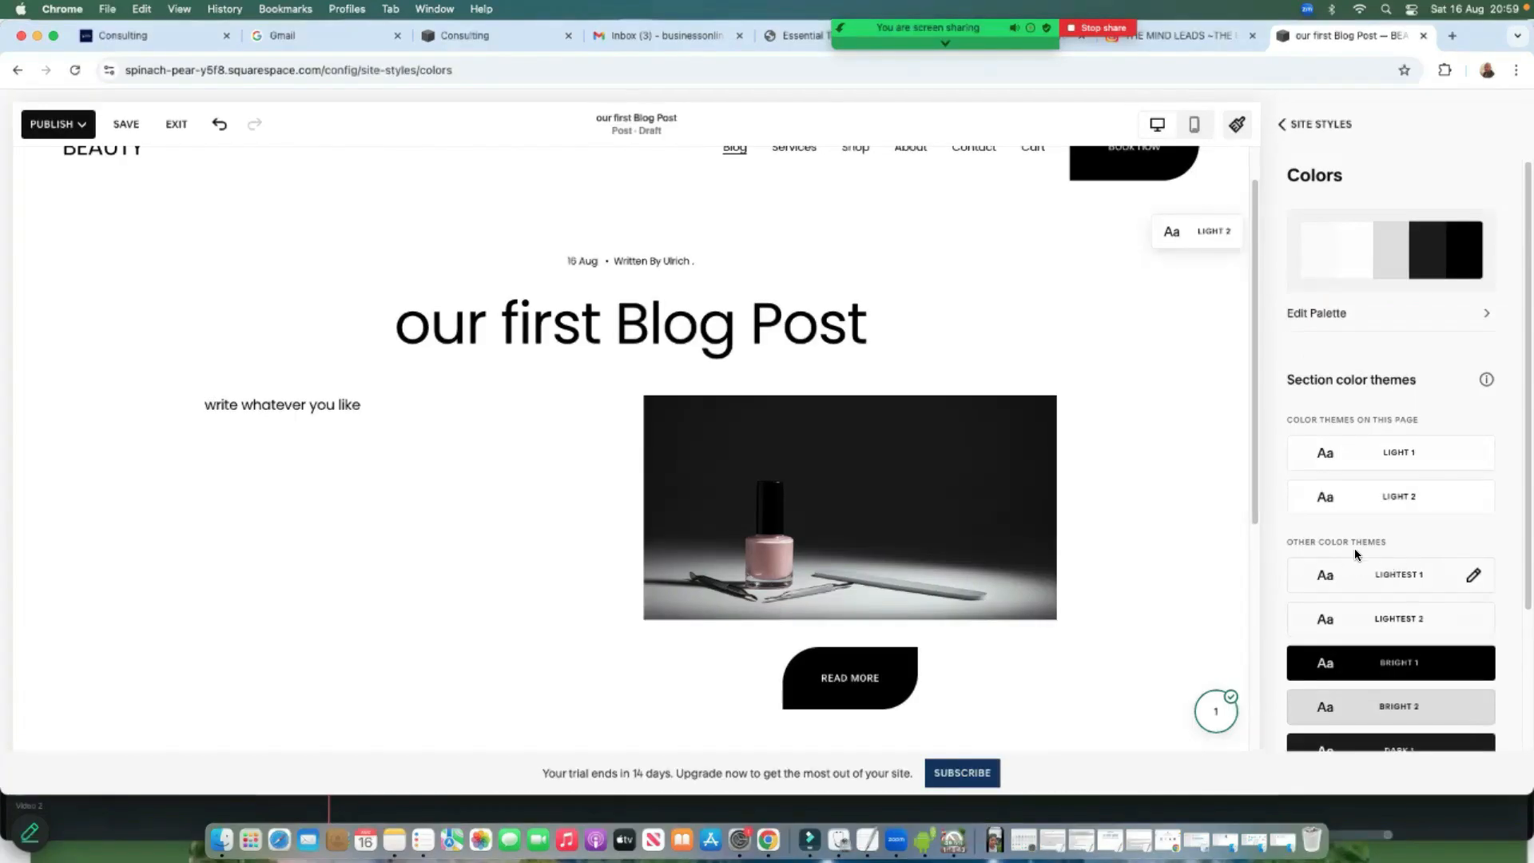
pyautogui.scroll(-3, 1390, 636)
pyautogui.scroll(-2, 1390, 637)
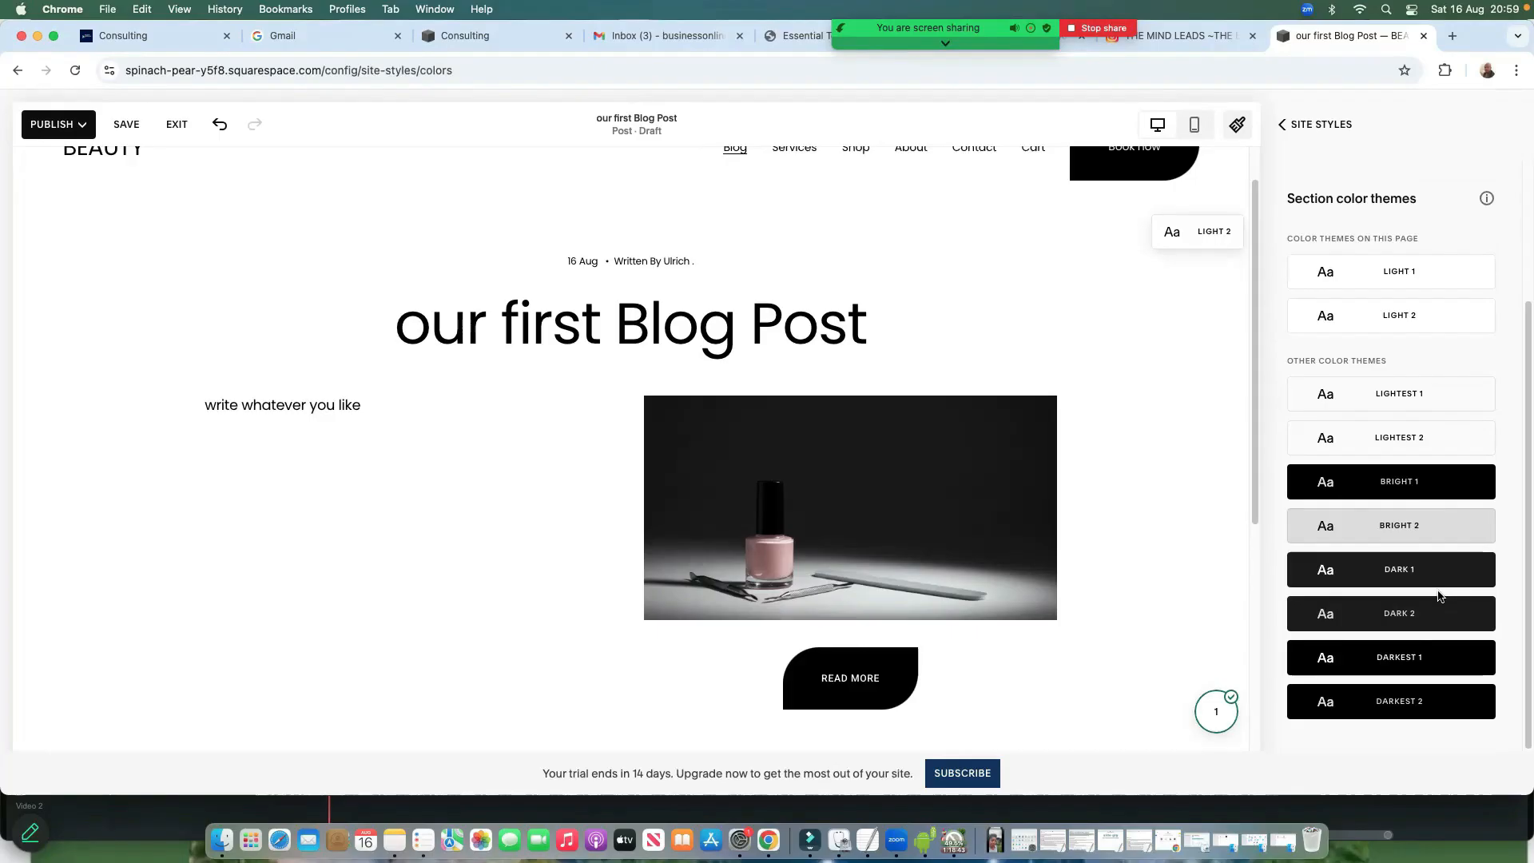
pyautogui.scroll(5, 1476, 520)
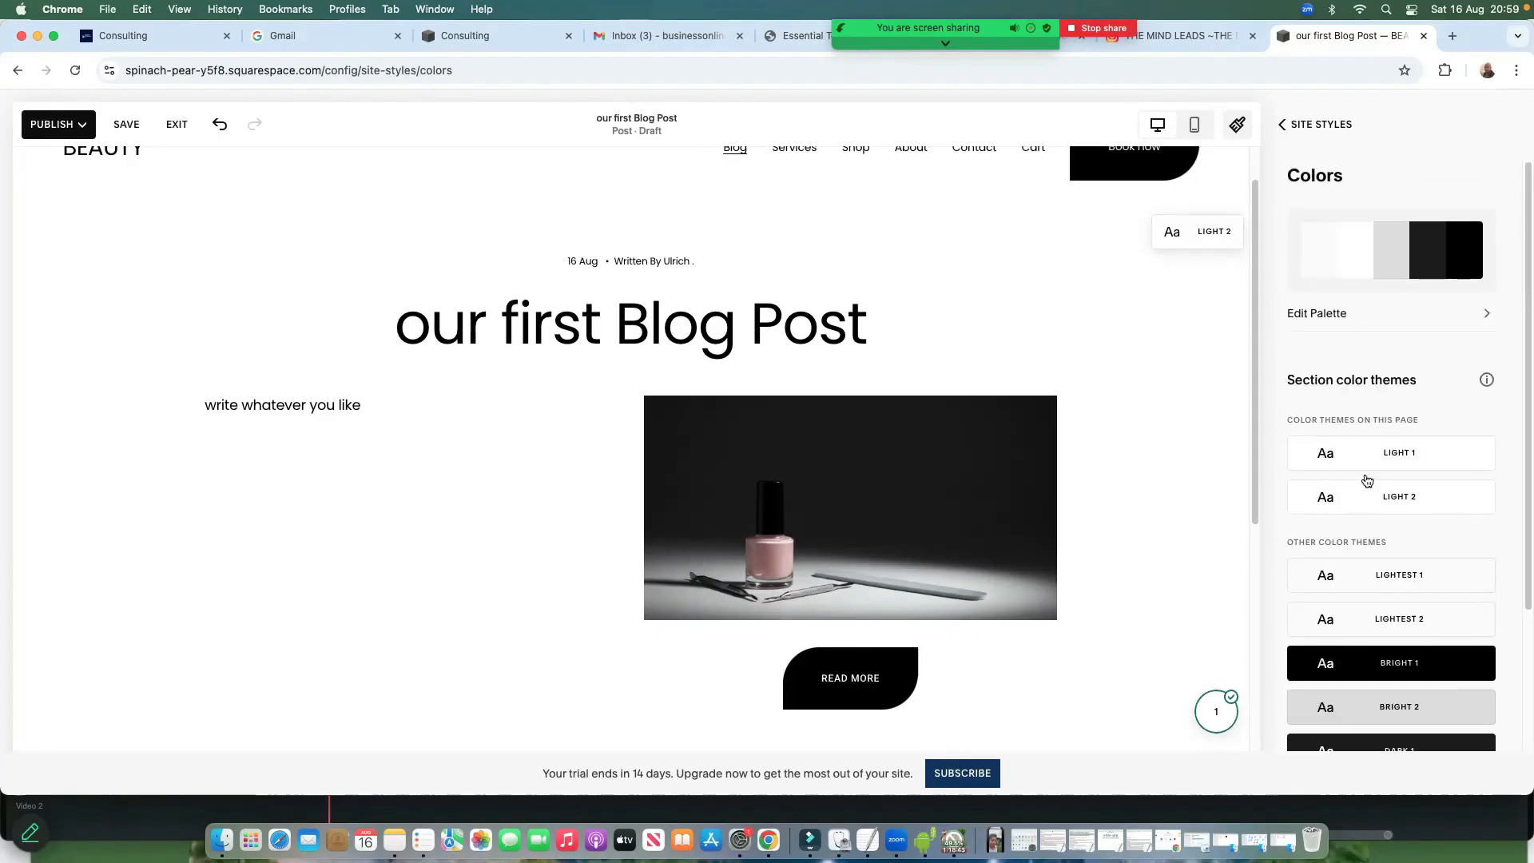
pyautogui.click(1282, 124)
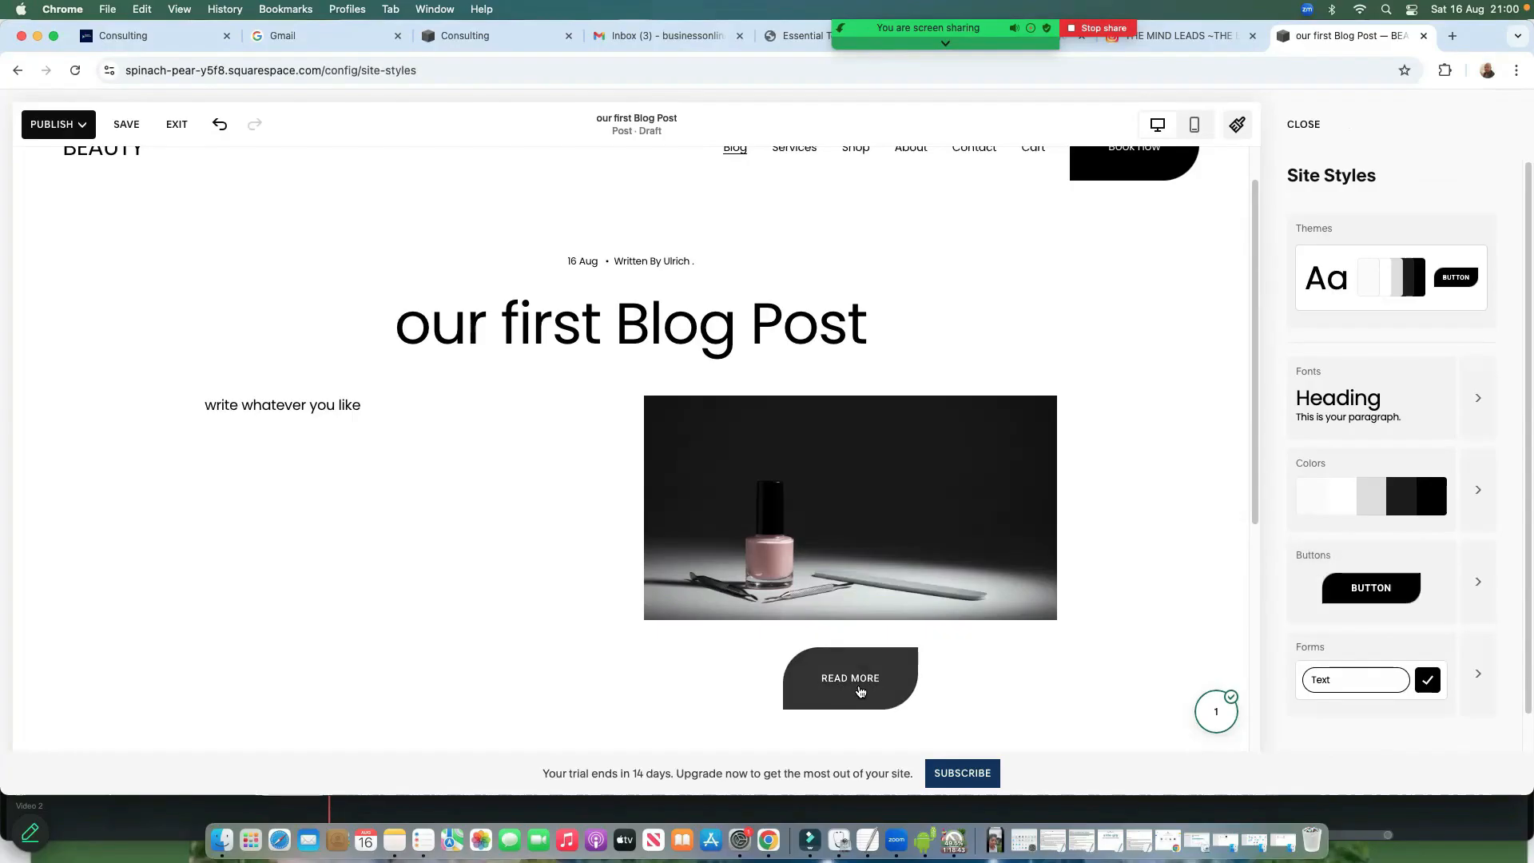
# Review the site's button styles and the miscellaneous spacing settings for page width and site margin
pyautogui.click(1476, 586)
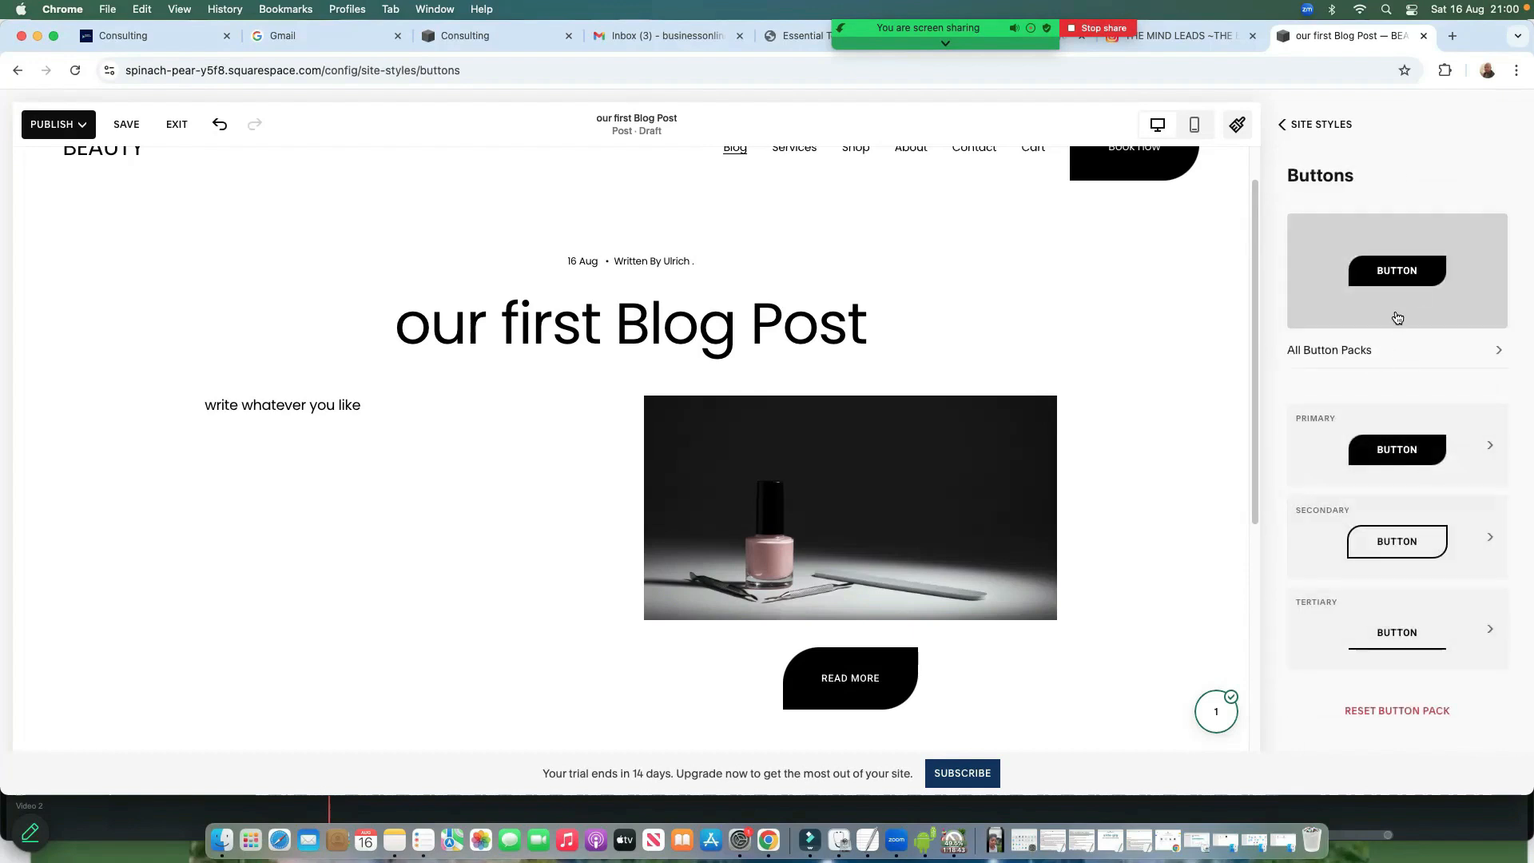
pyautogui.click(1281, 126)
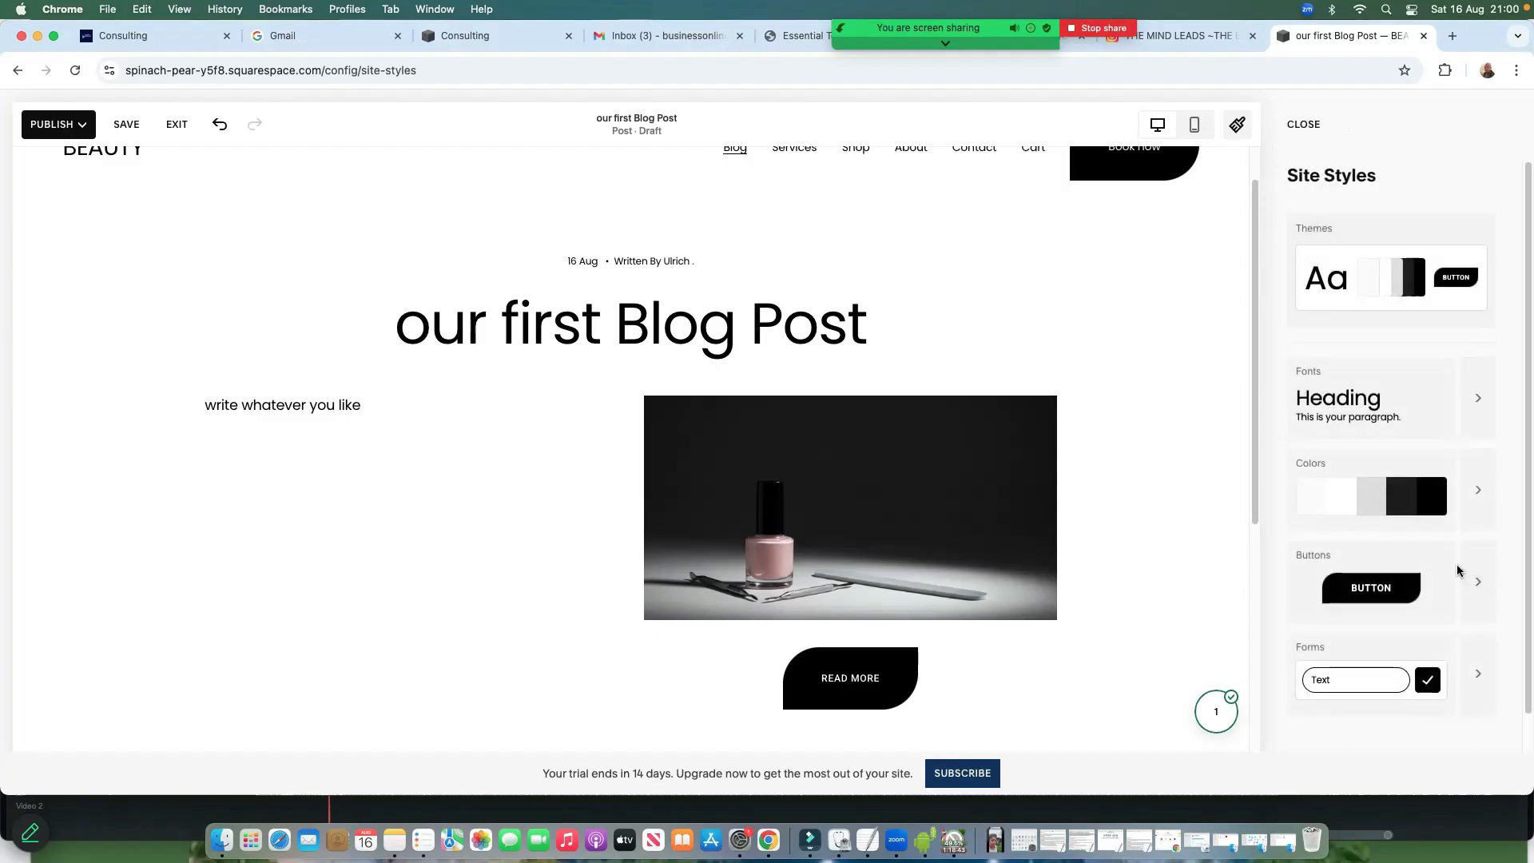
pyautogui.scroll(-1, 1438, 575)
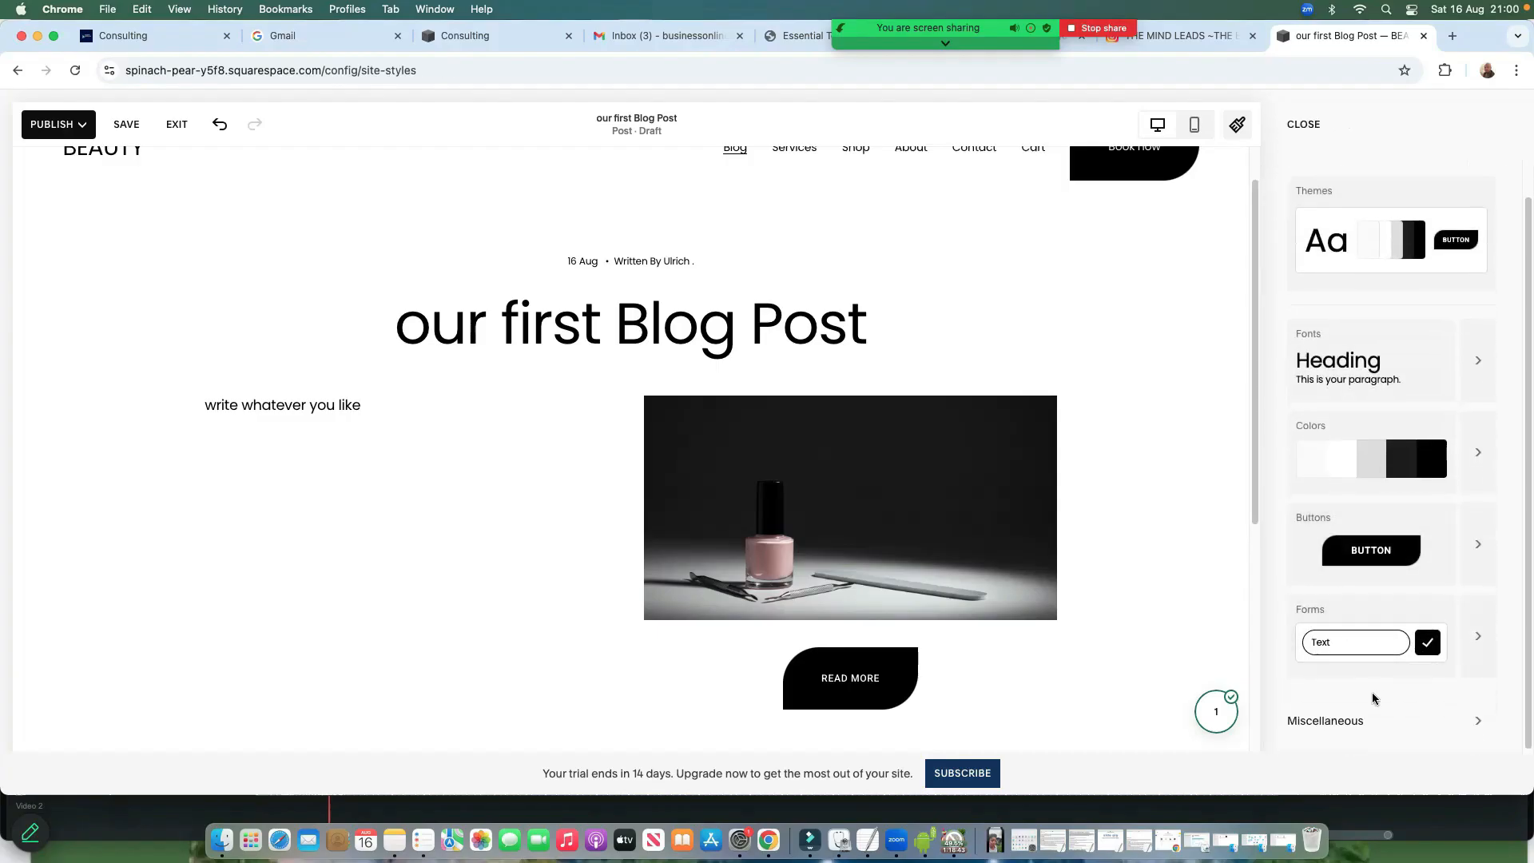
pyautogui.click(1475, 724)
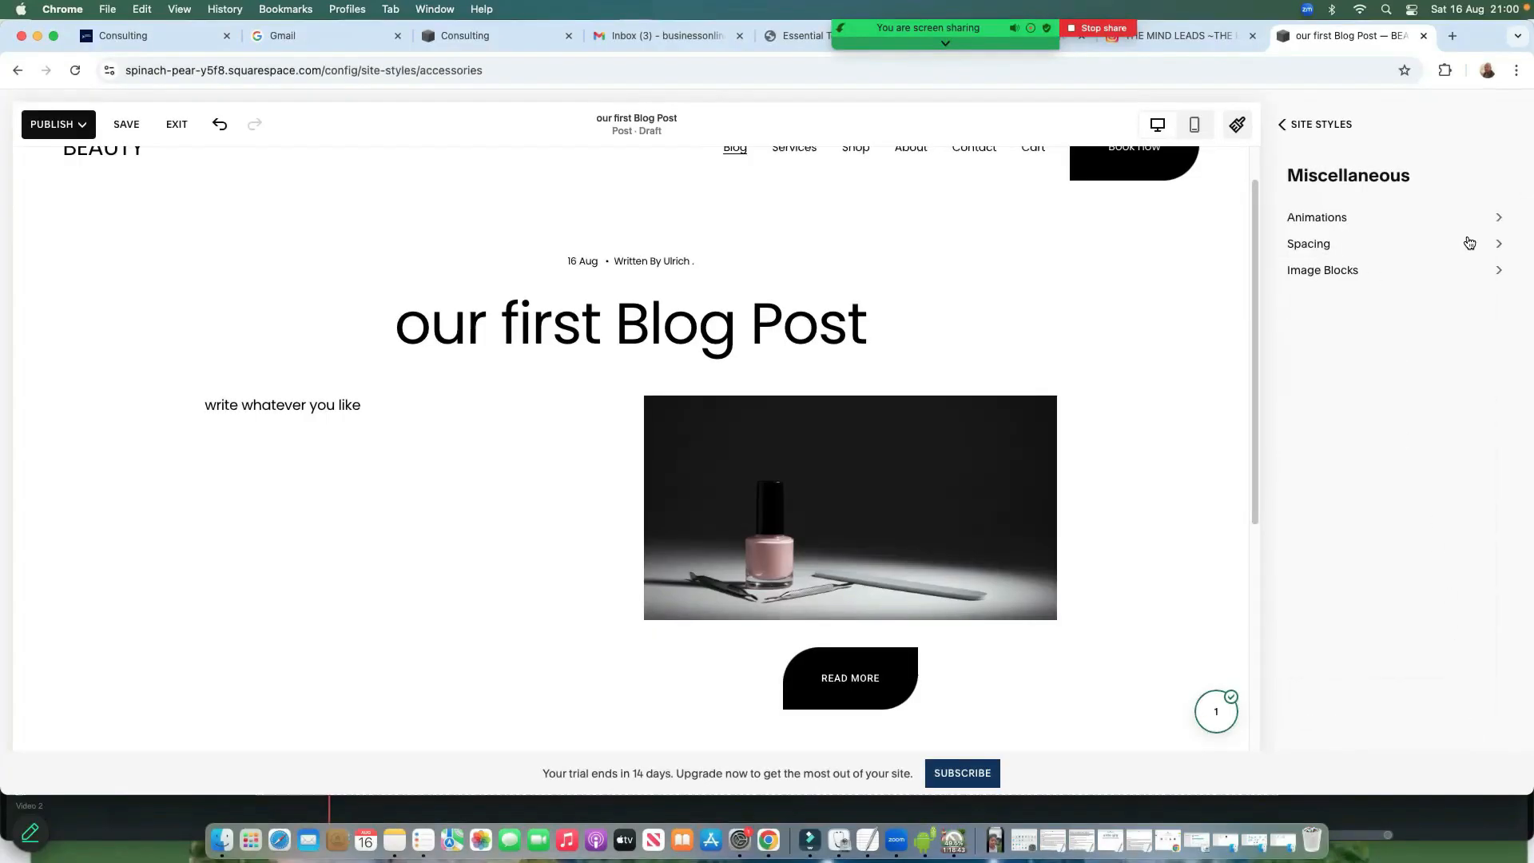
pyautogui.click(1498, 244)
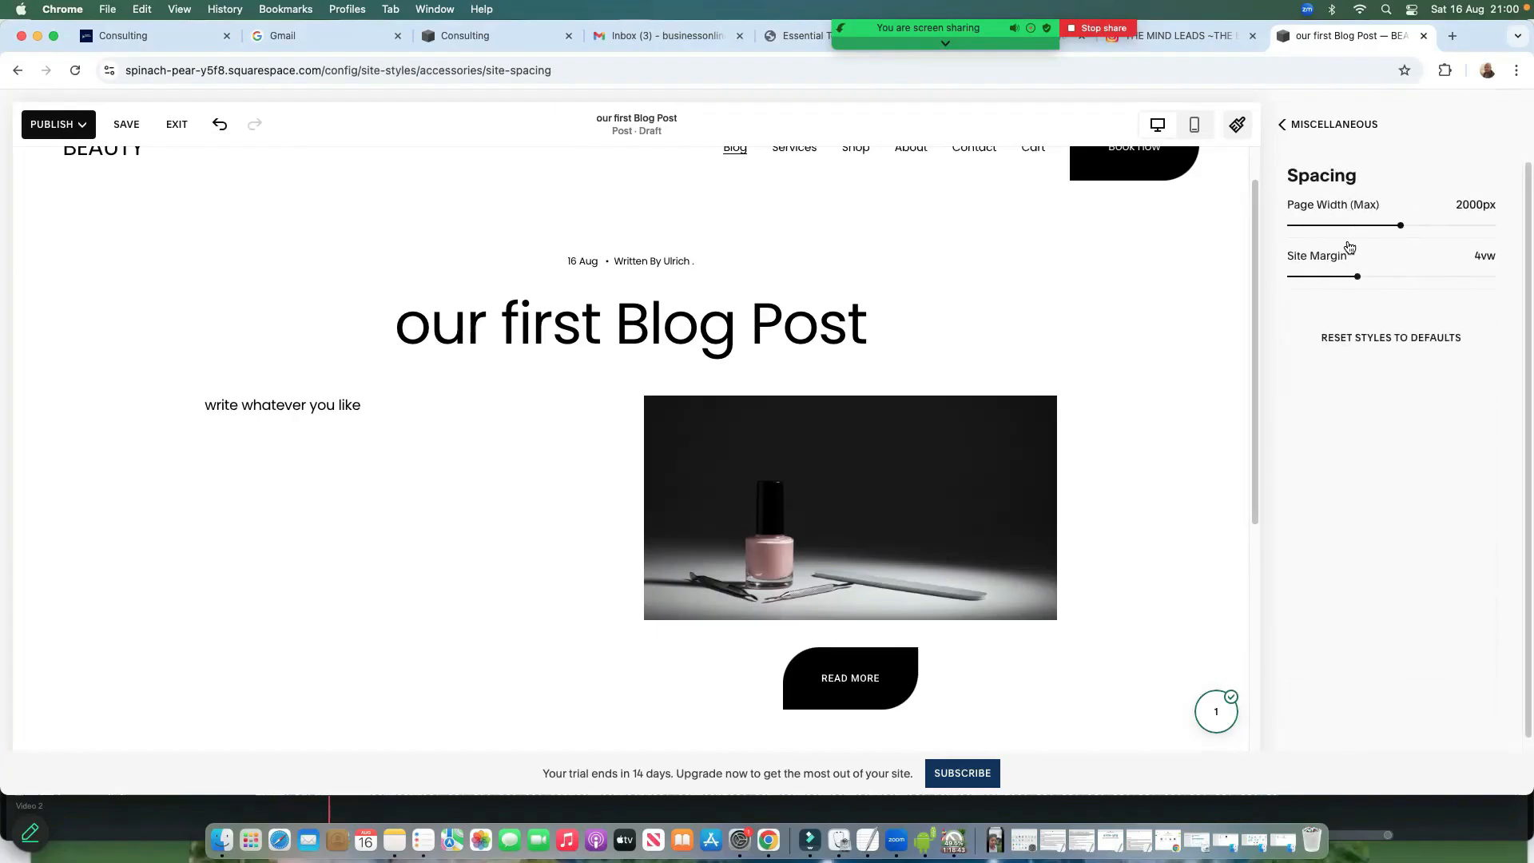
pyautogui.click(1286, 124)
# Try the Fade and Clip animation styles, and set the site's animation style to None
pyautogui.click(1416, 224)
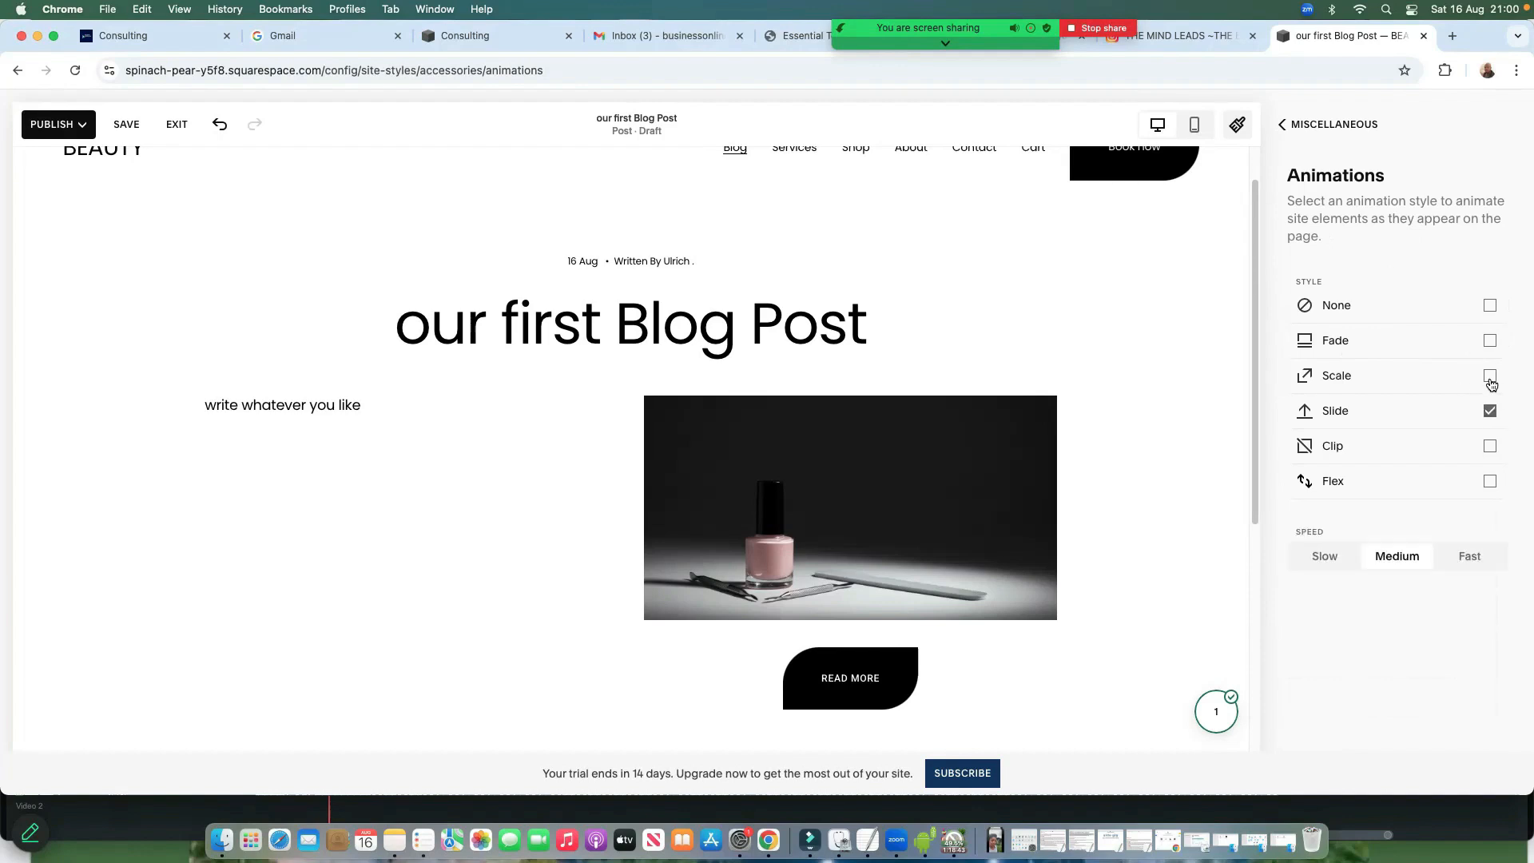
pyautogui.click(1490, 342)
pyautogui.click(1489, 447)
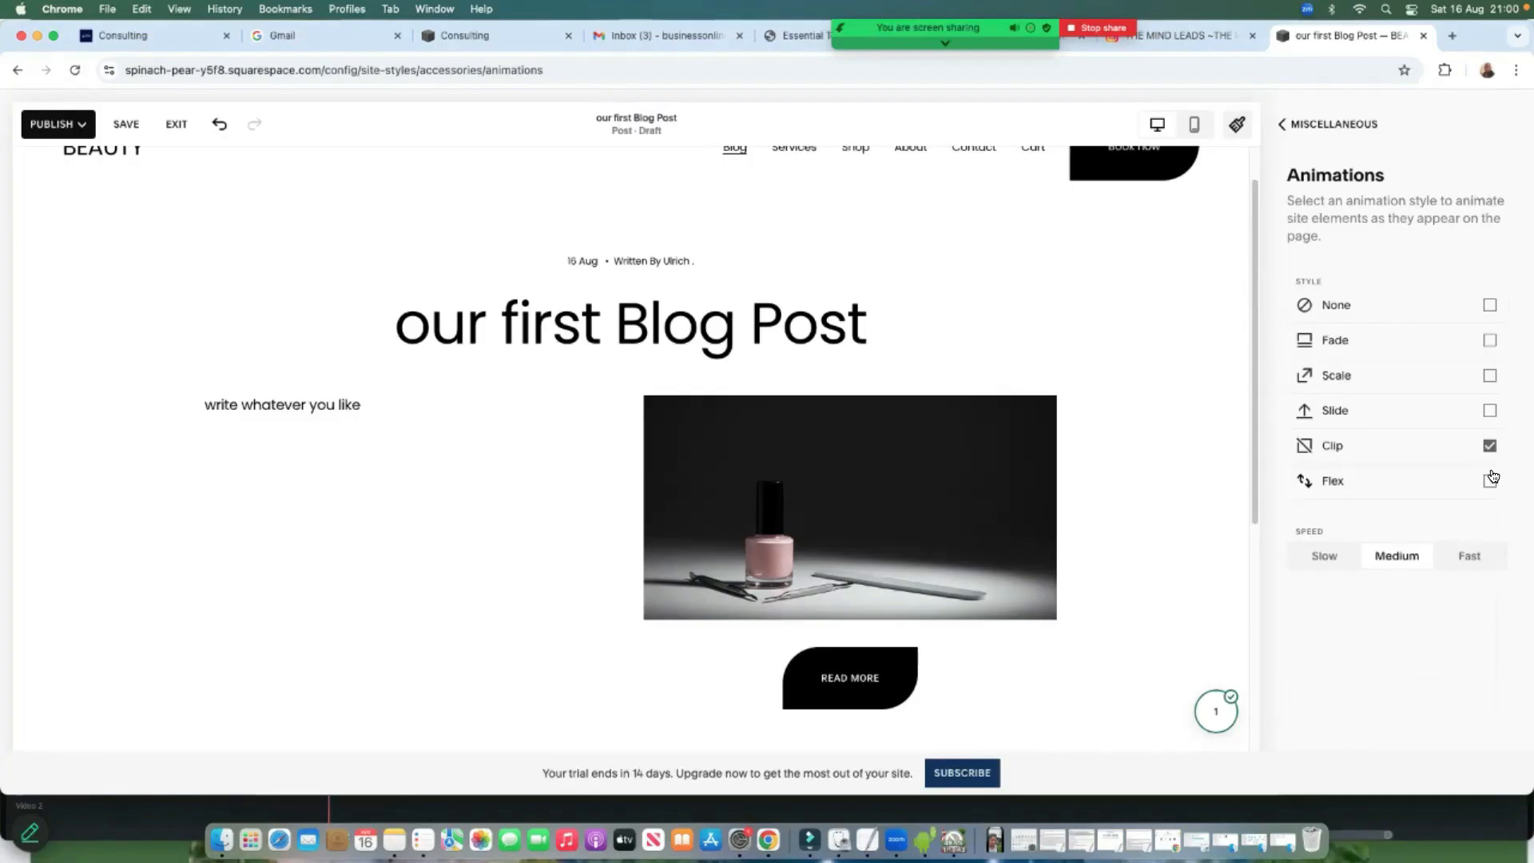
pyautogui.click(1489, 305)
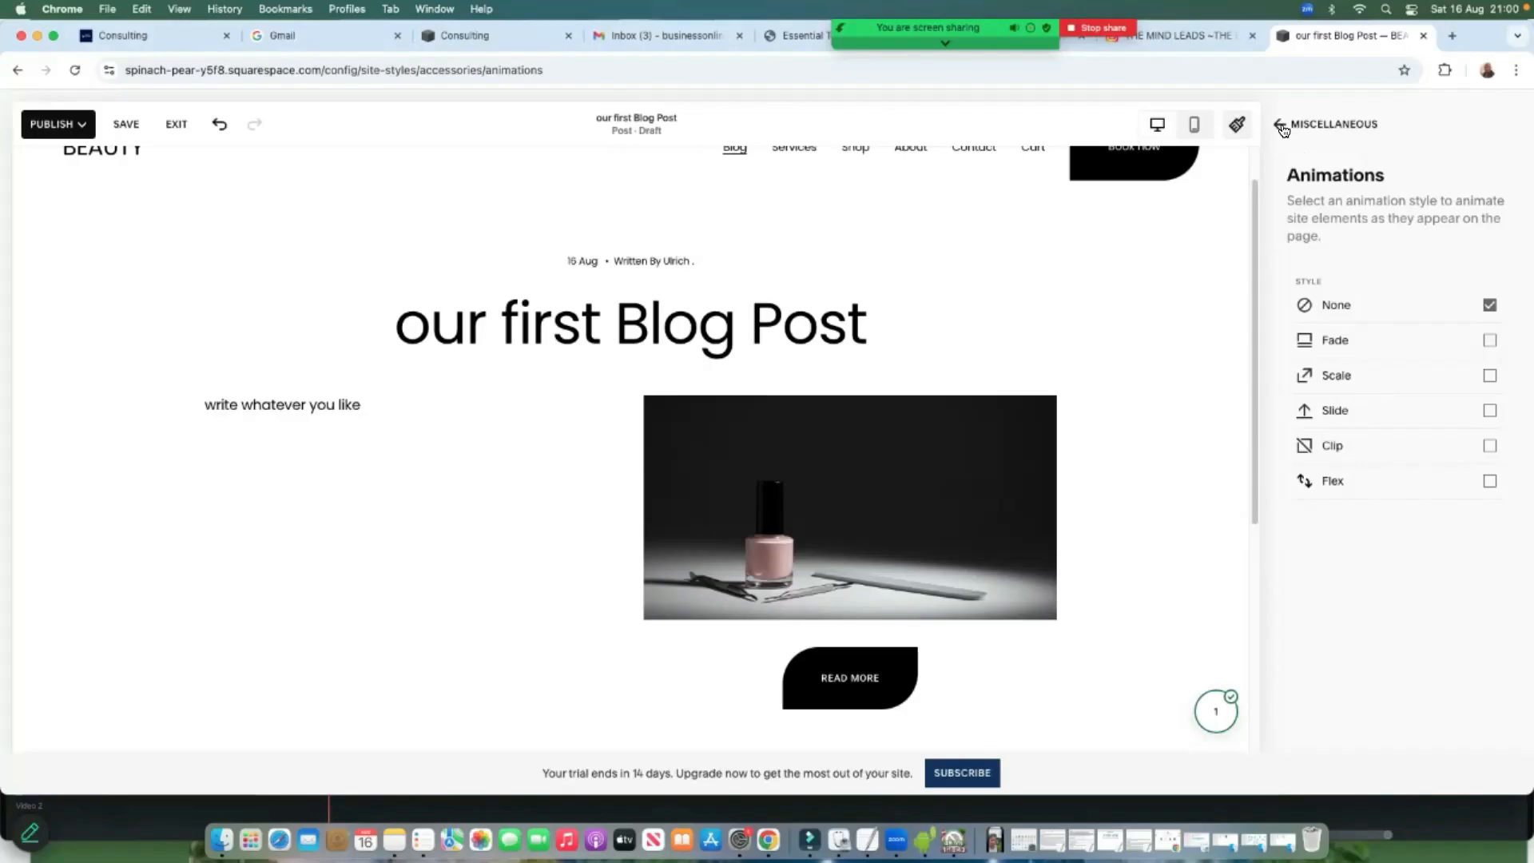
pyautogui.click(1280, 125)
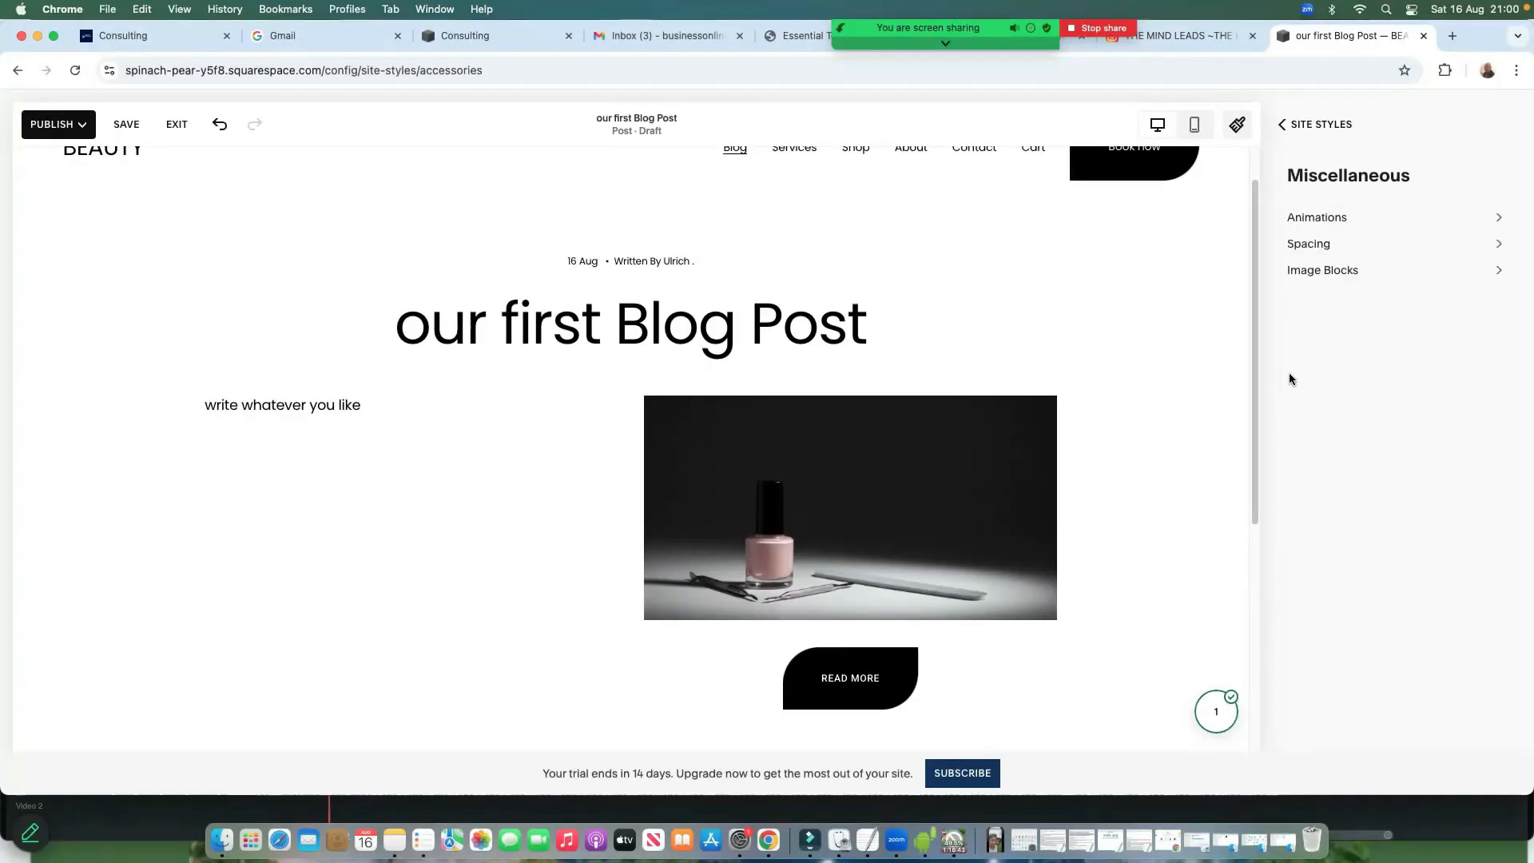
# Check the styled blog post, save its changes as a draft and exit the editor
pyautogui.scroll(-6, 1047, 503)
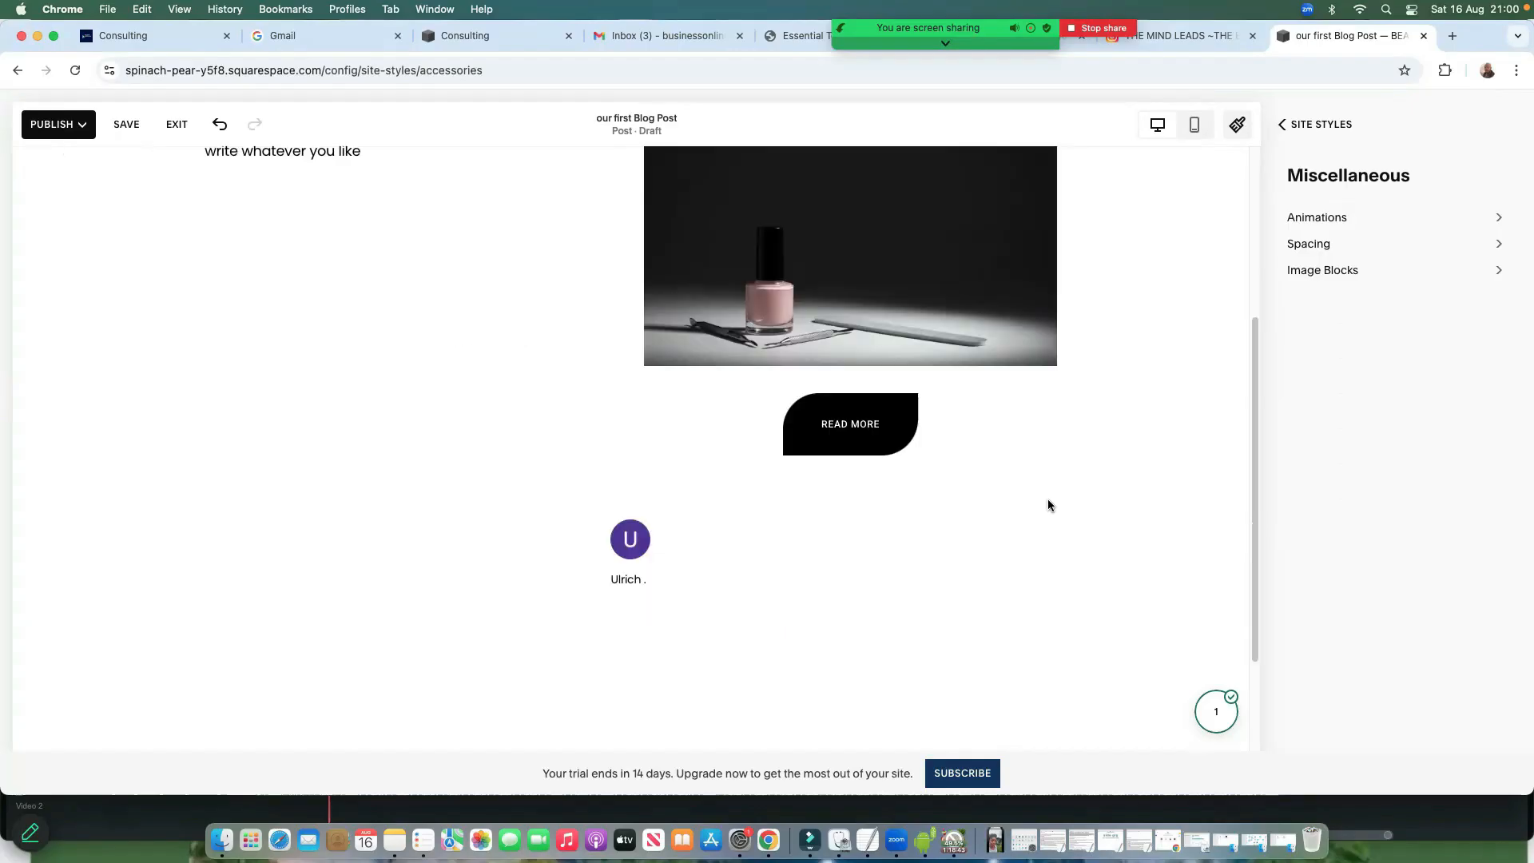
pyautogui.scroll(7, 1038, 503)
pyautogui.click(87, 120)
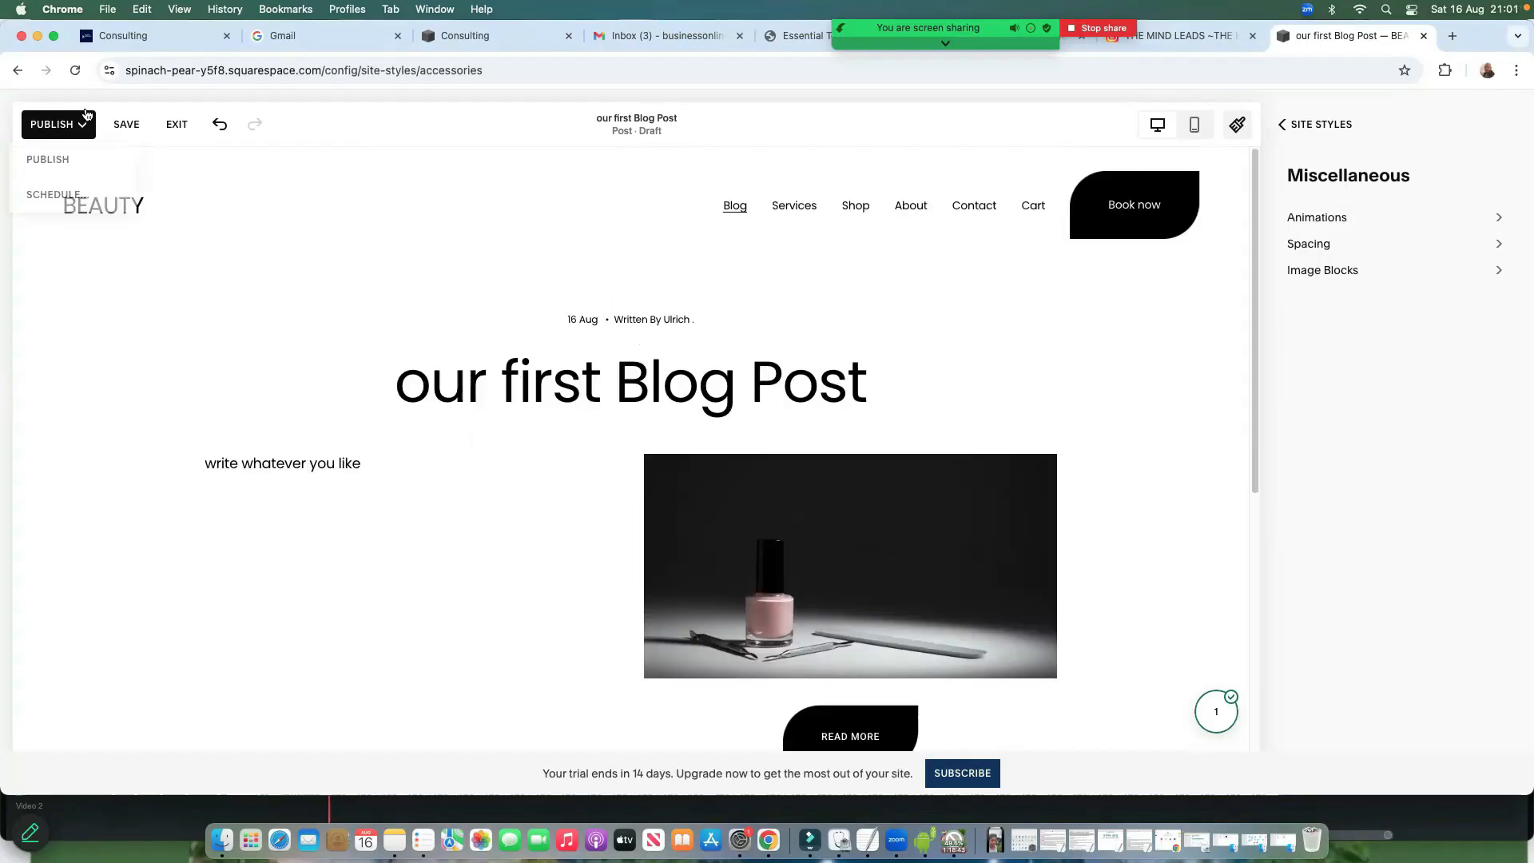
pyautogui.click(128, 125)
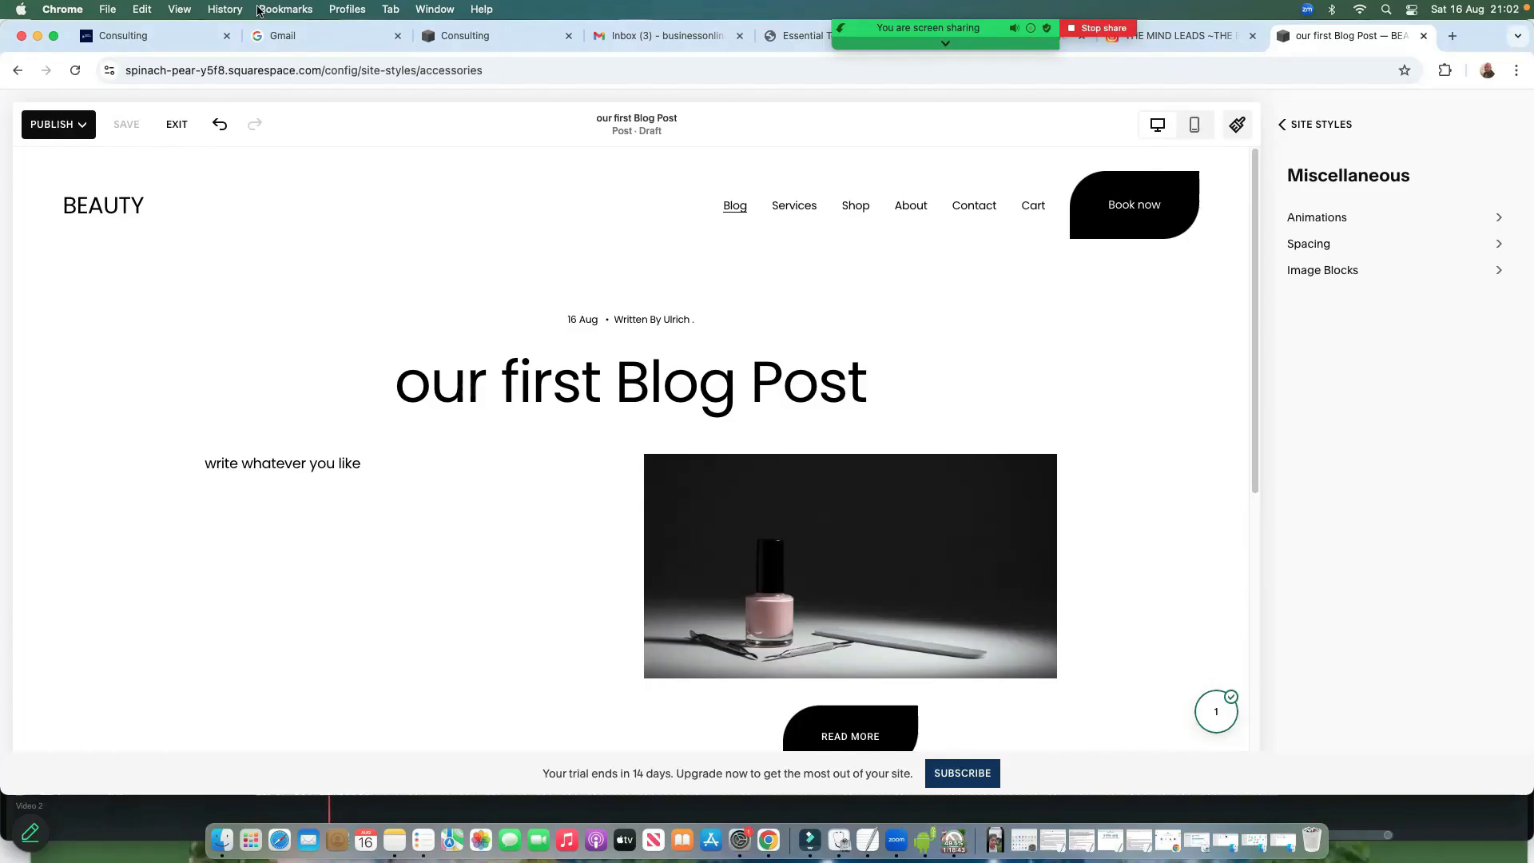
pyautogui.click(170, 127)
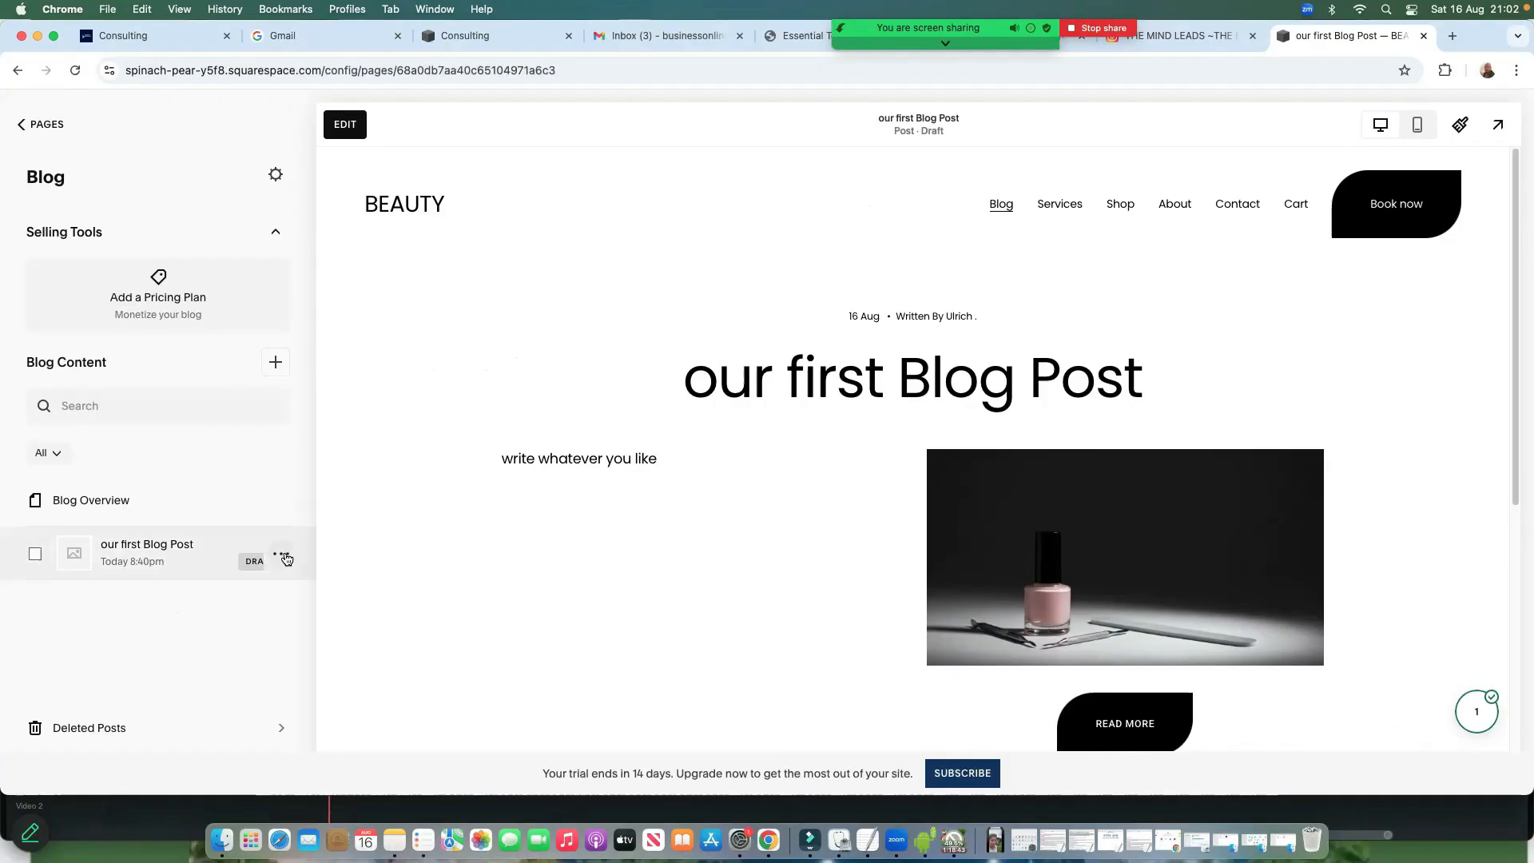
# Review the content settings of "our first Blog Post" and change its post URL to /blog/ourpost
pyautogui.click(280, 557)
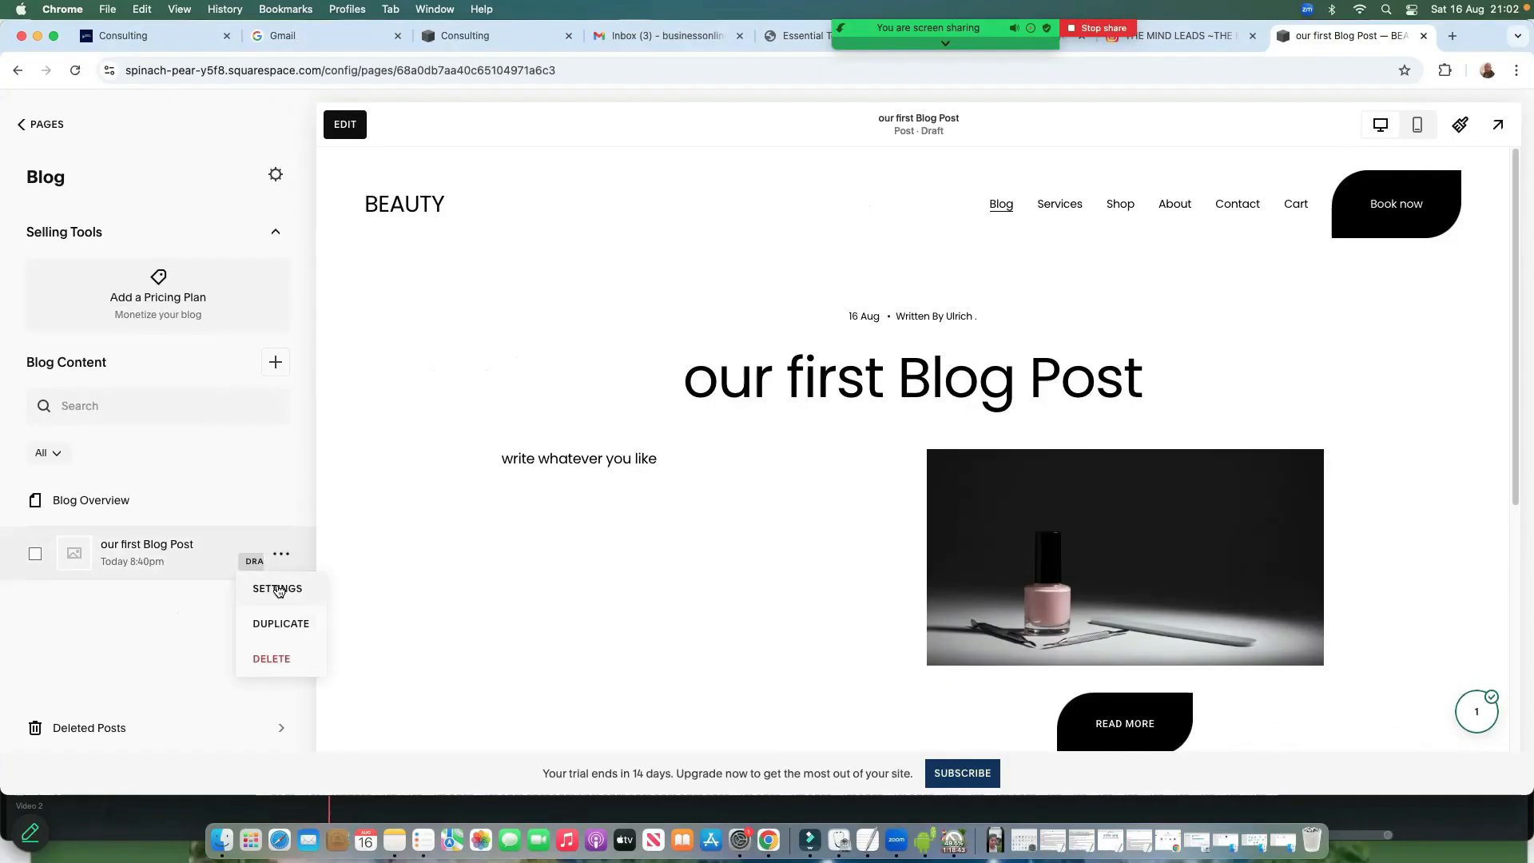
pyautogui.click(278, 588)
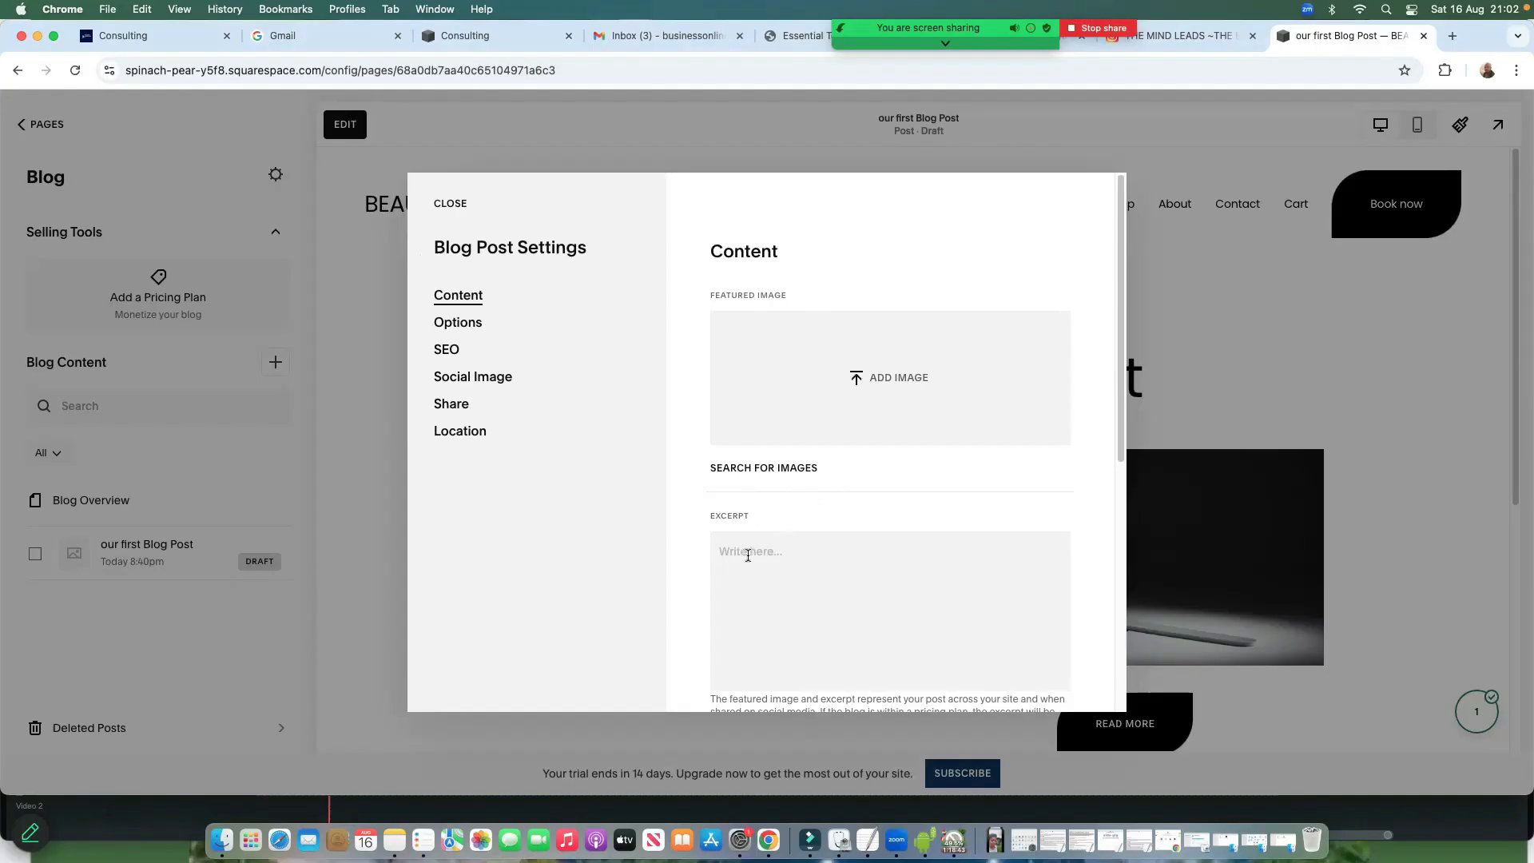
pyautogui.scroll(-5, 756, 567)
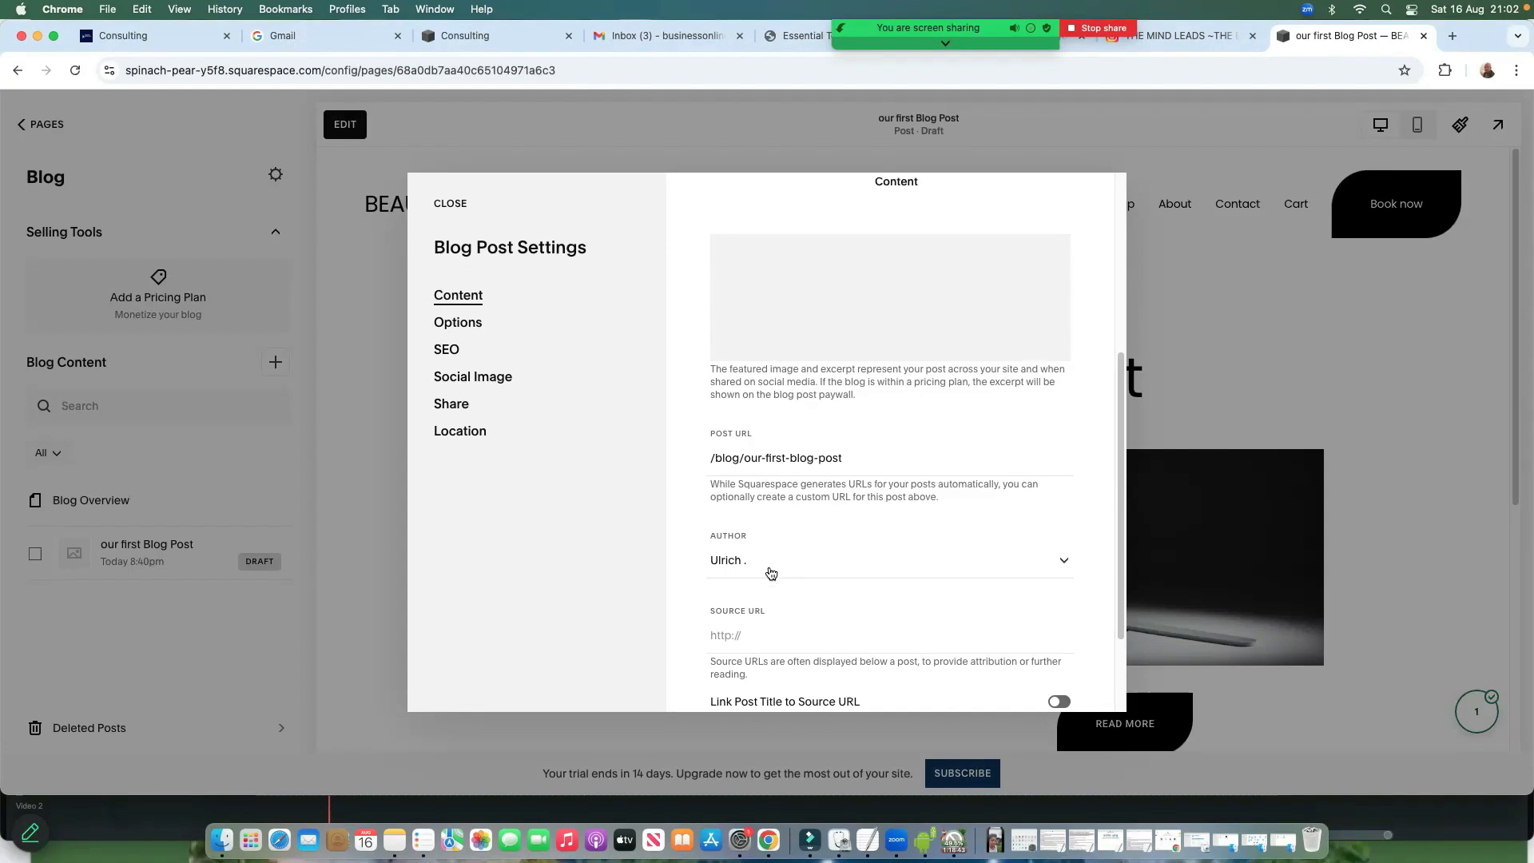
pyautogui.scroll(-2, 862, 557)
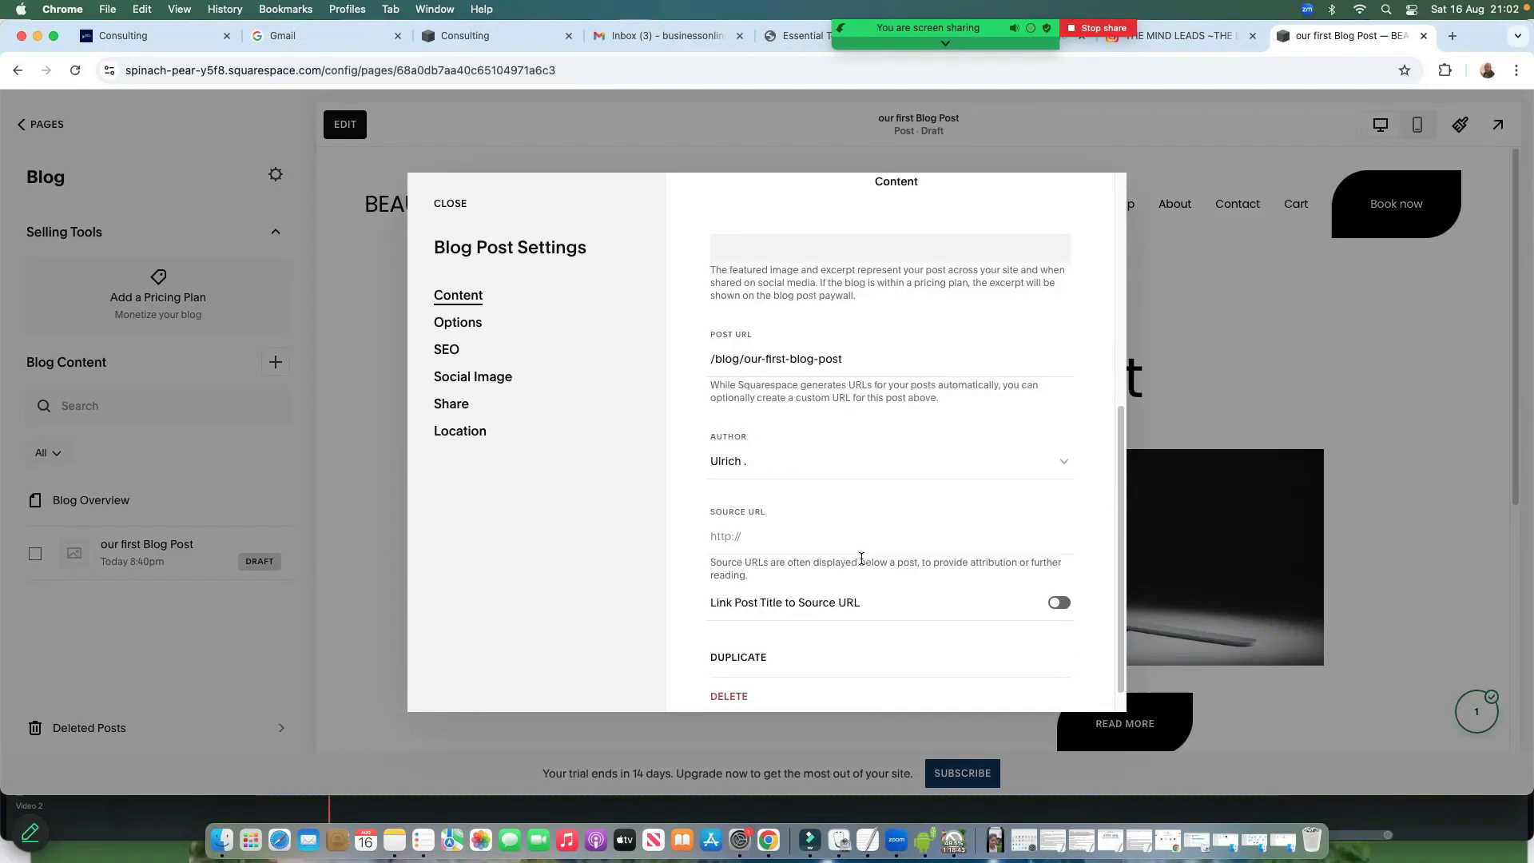
pyautogui.scroll(-1, 767, 519)
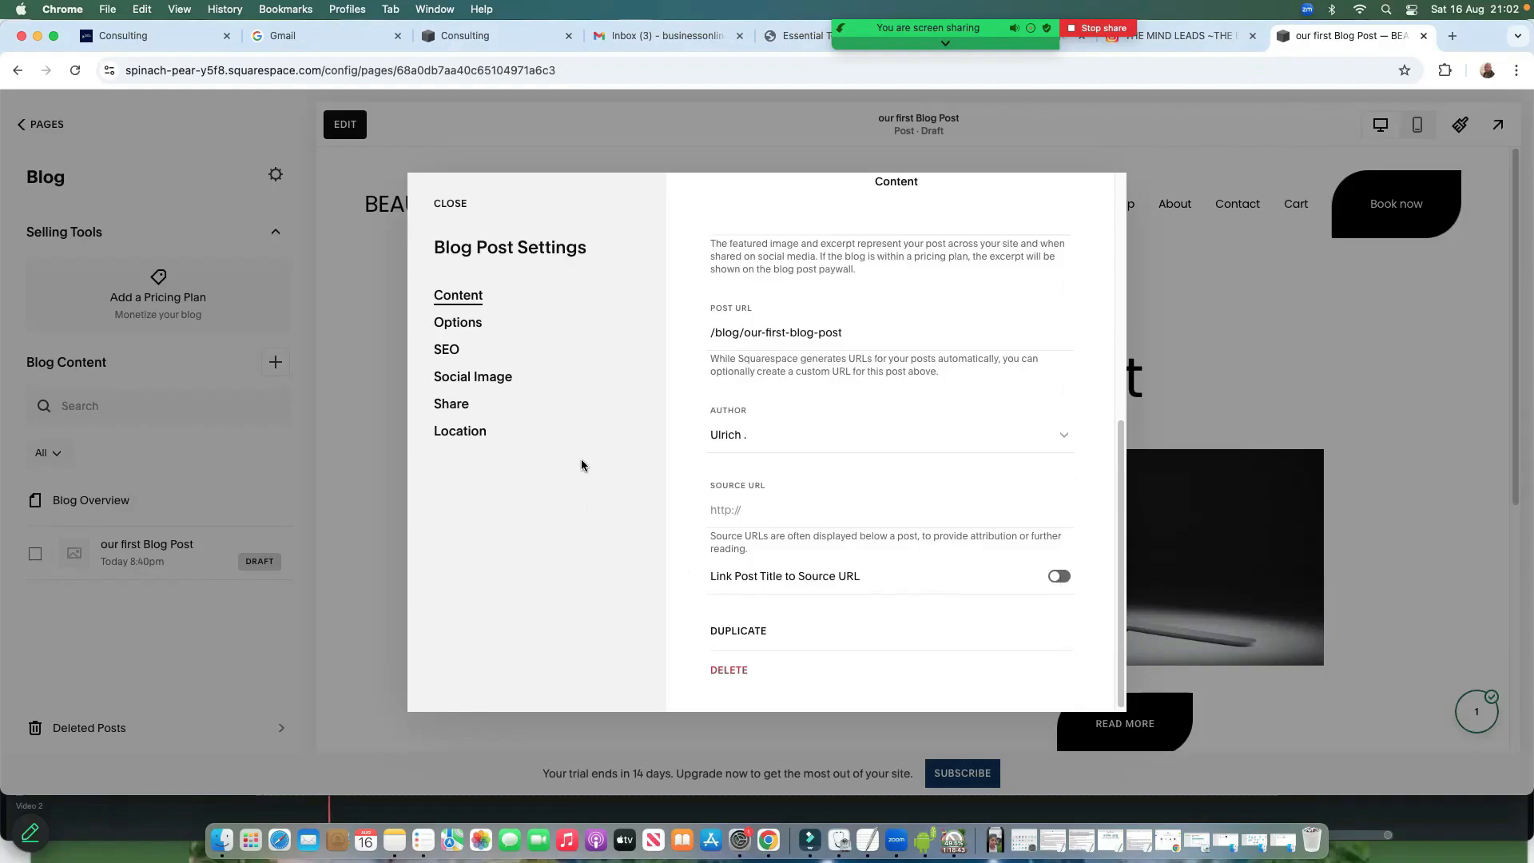
pyautogui.scroll(6, 907, 495)
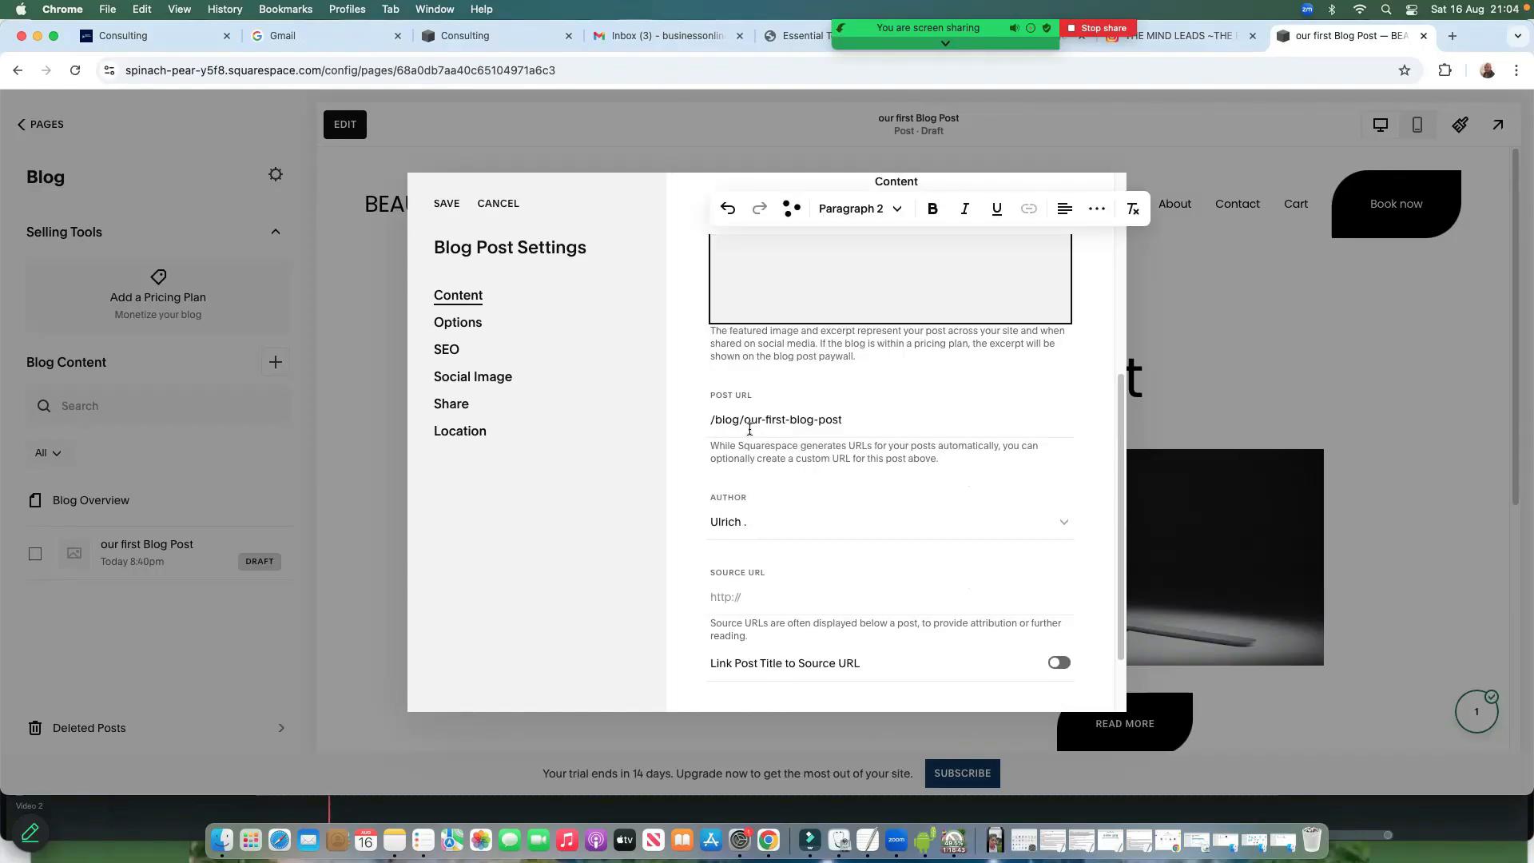
pyautogui.write('o')
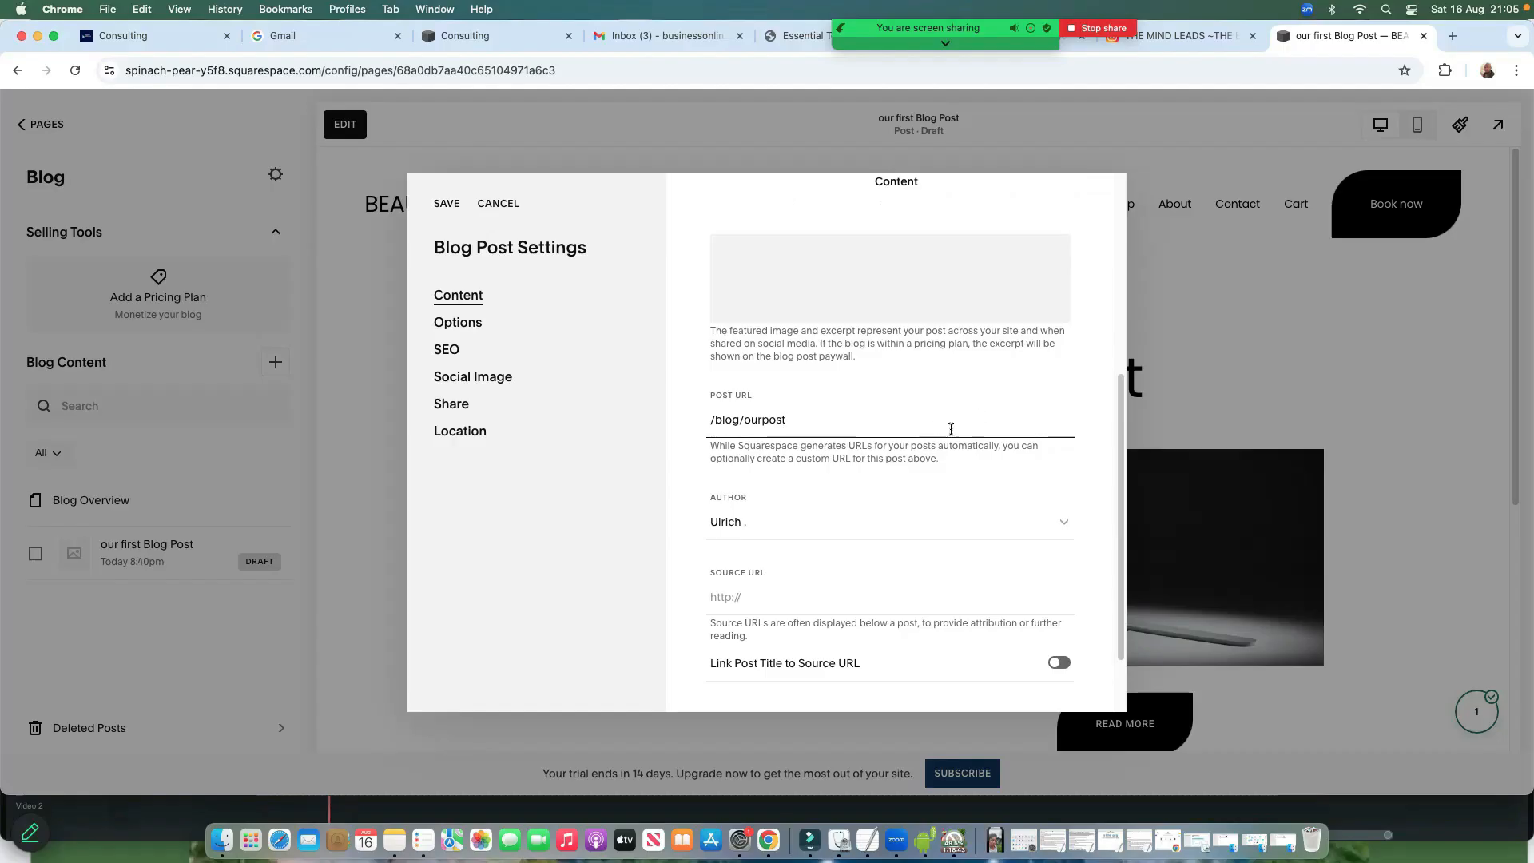
# Try the Published status in the post's options, and set the status to Scheduled for August 27, 2025
pyautogui.click(467, 331)
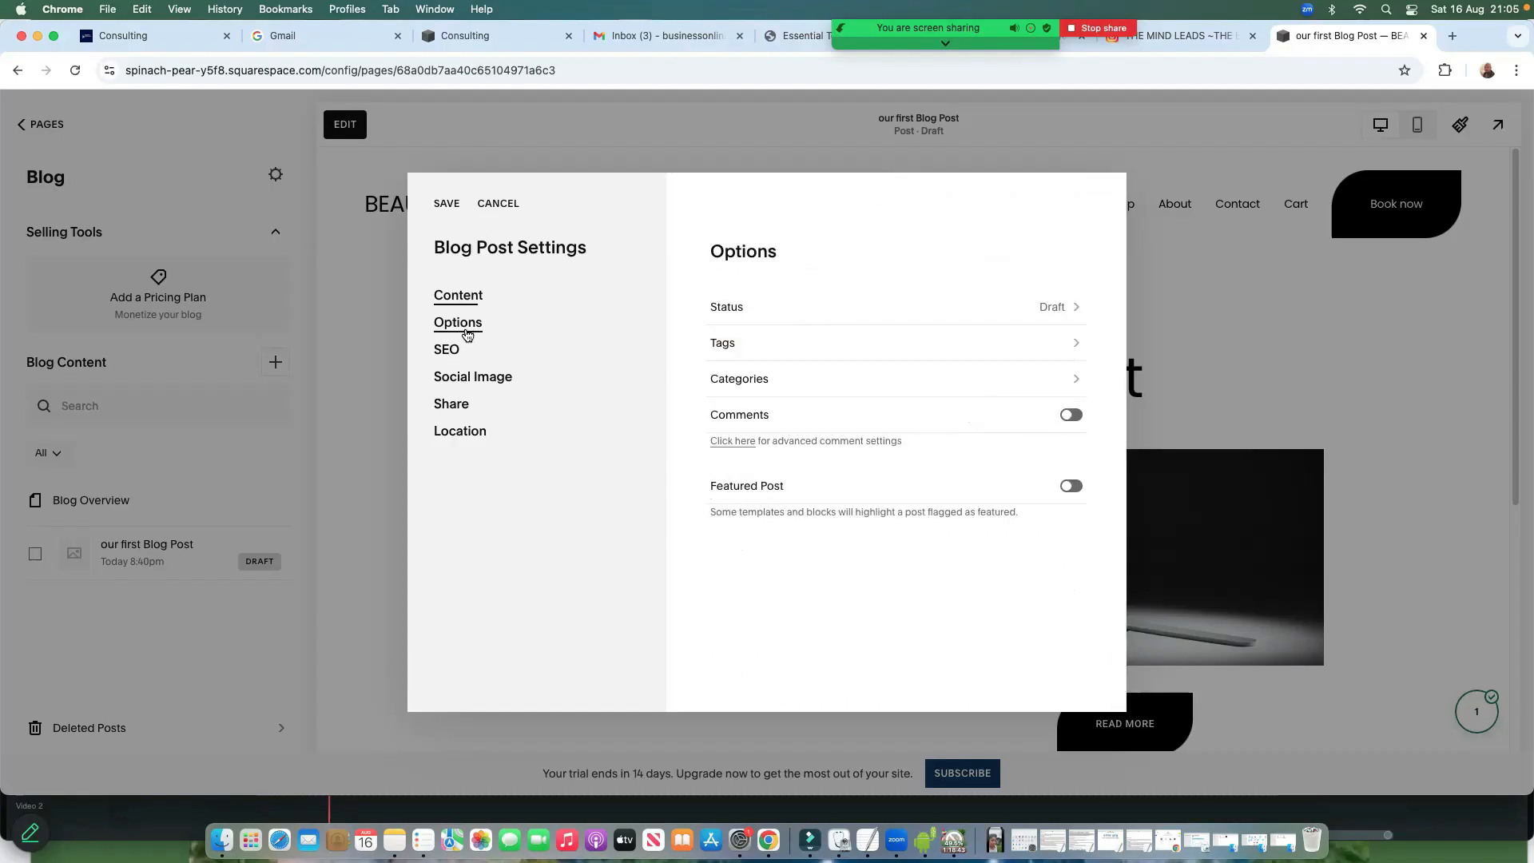
pyautogui.click(1058, 315)
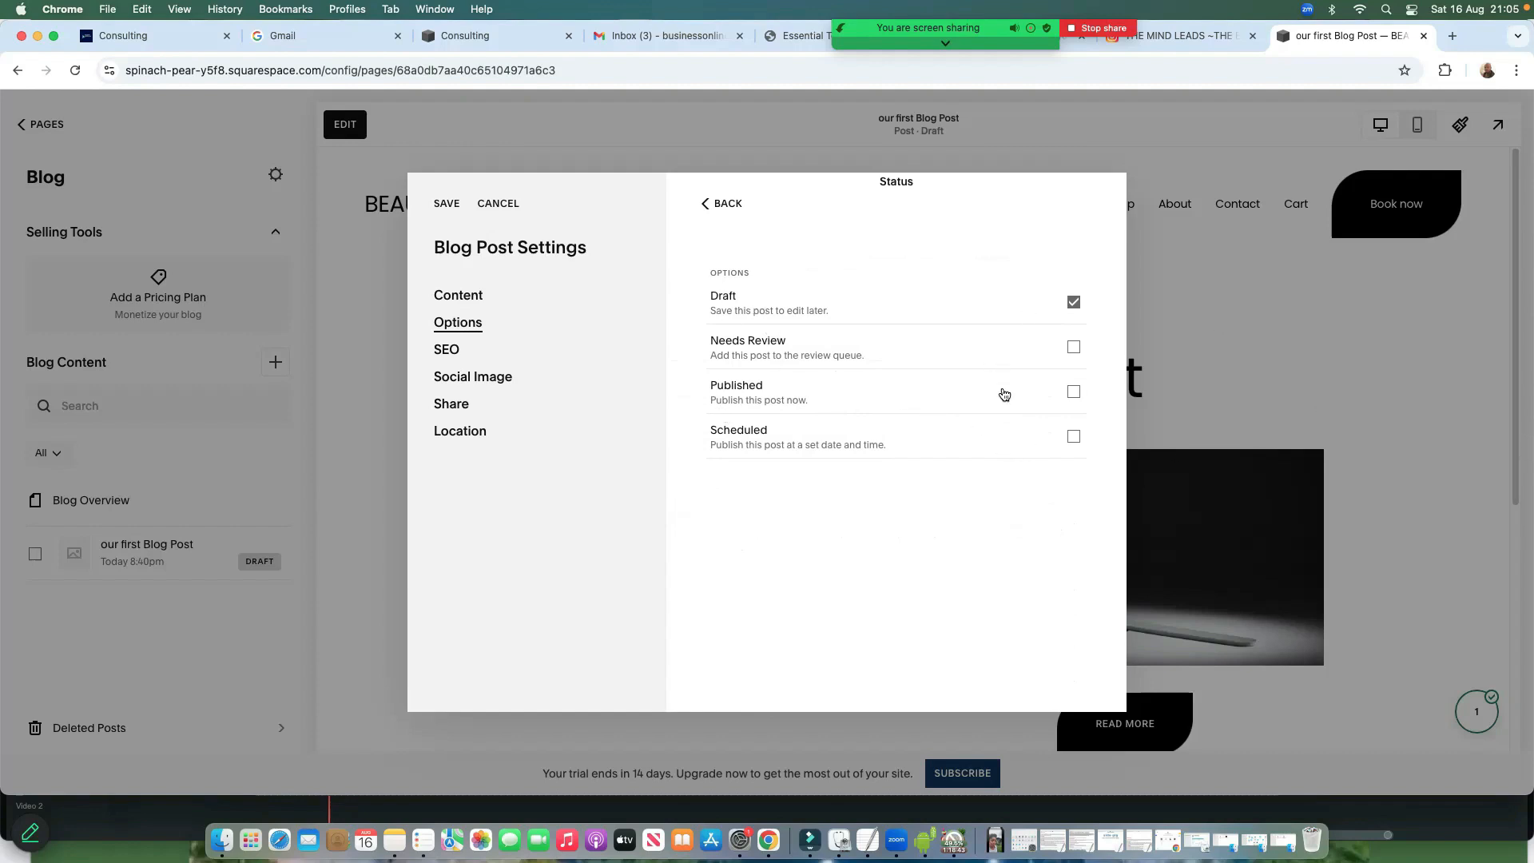
pyautogui.click(1073, 392)
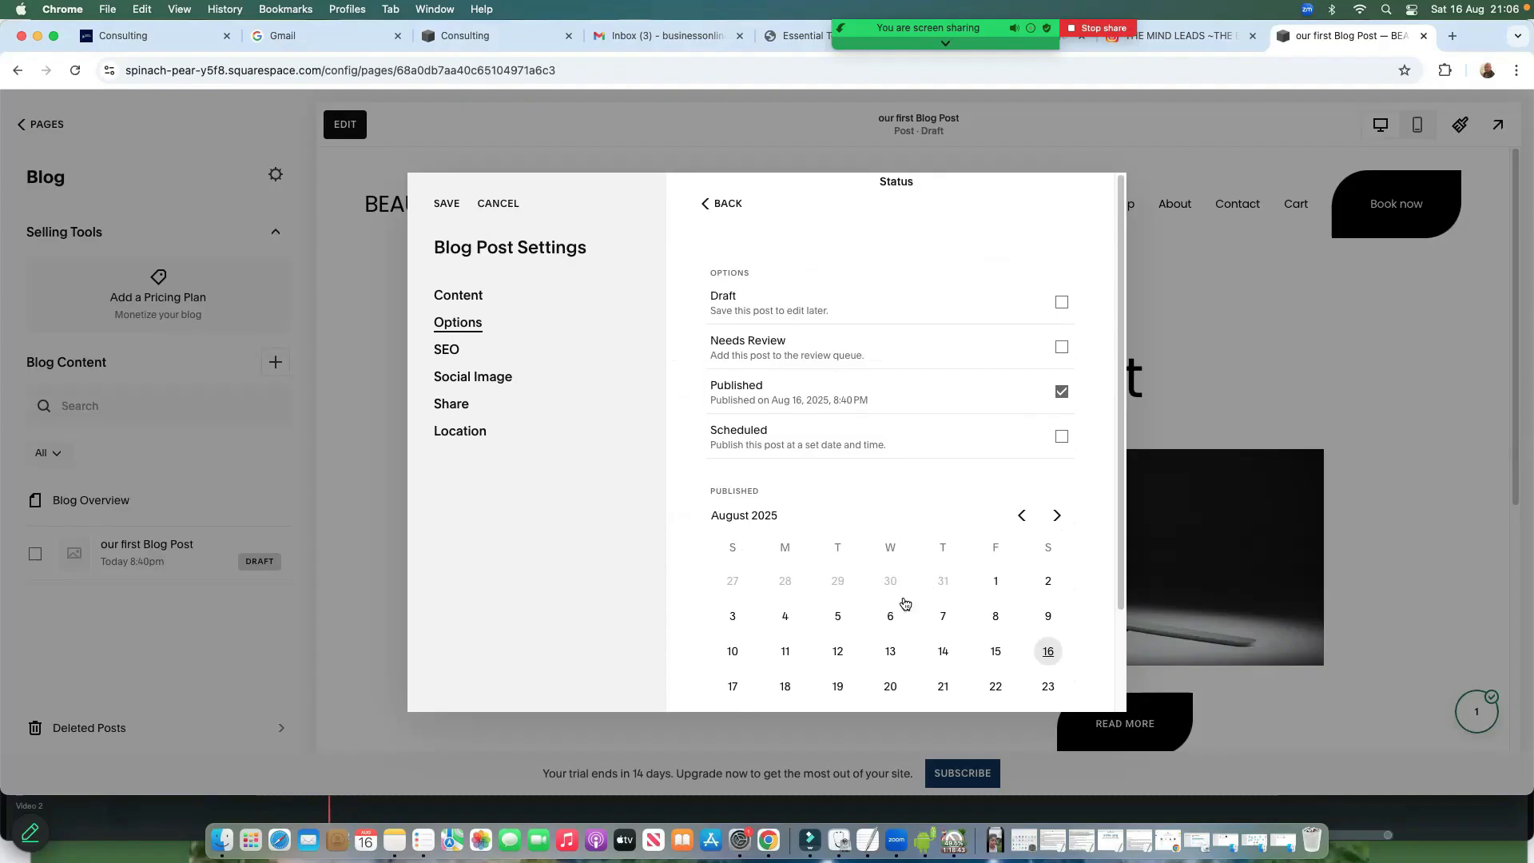
pyautogui.scroll(-1, 764, 573)
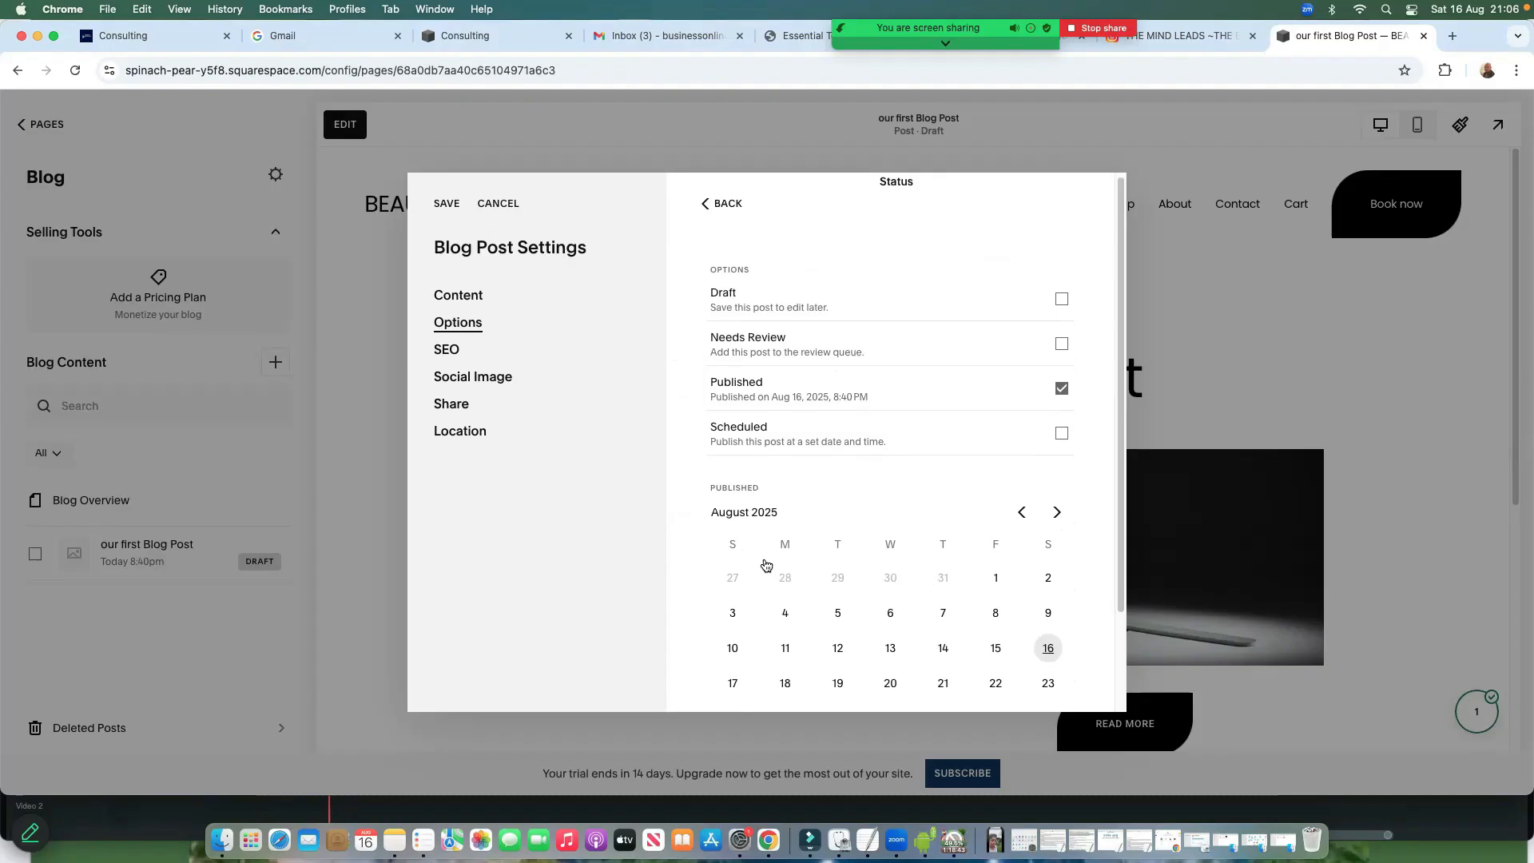
pyautogui.scroll(-3, 800, 555)
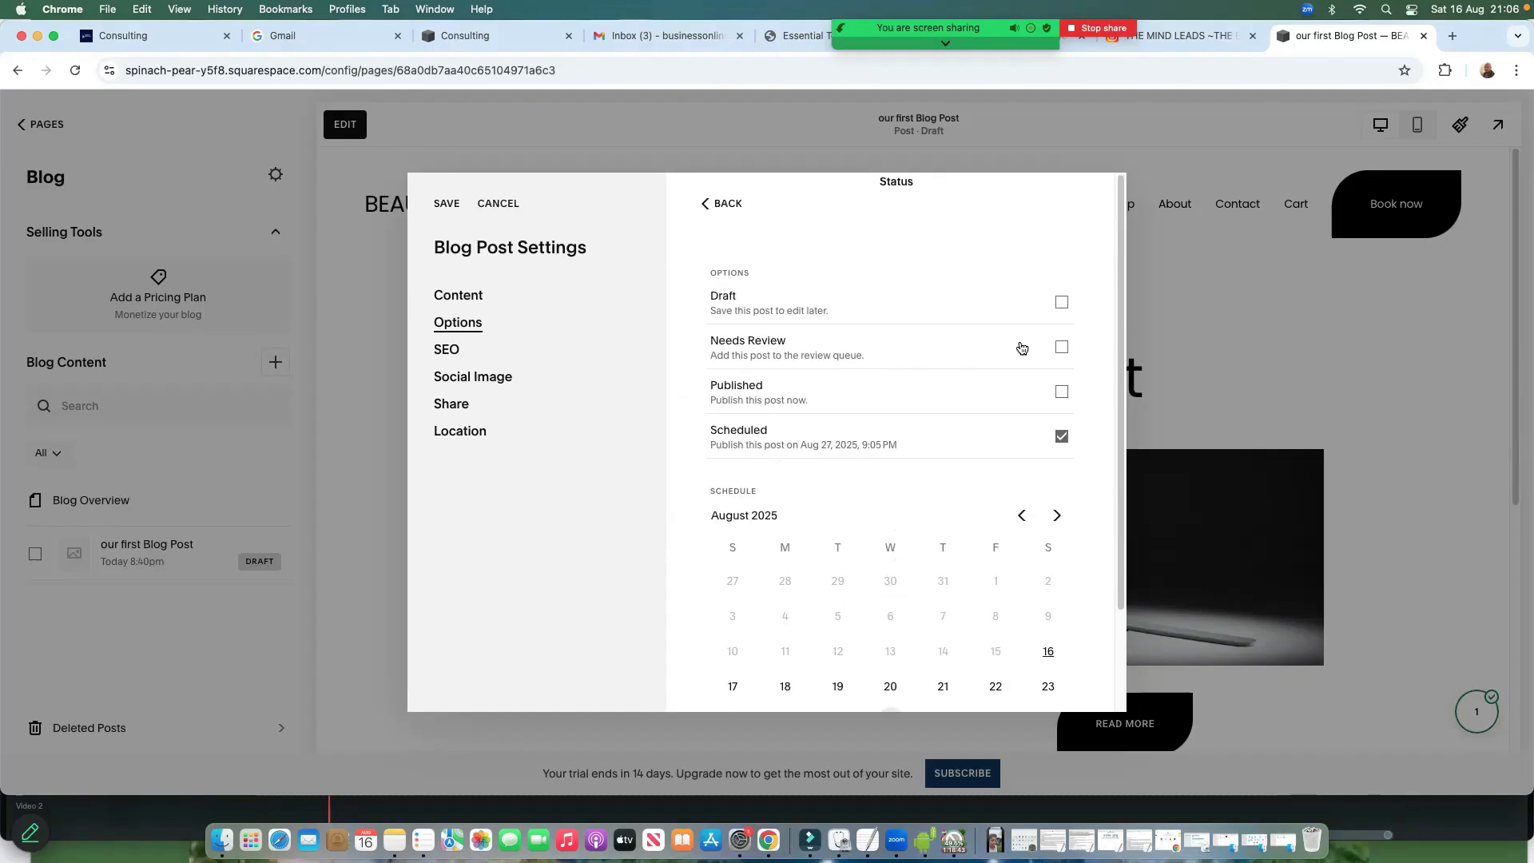
# Set the post's status to Draft, check its SEO settings and return to its options
pyautogui.click(1064, 305)
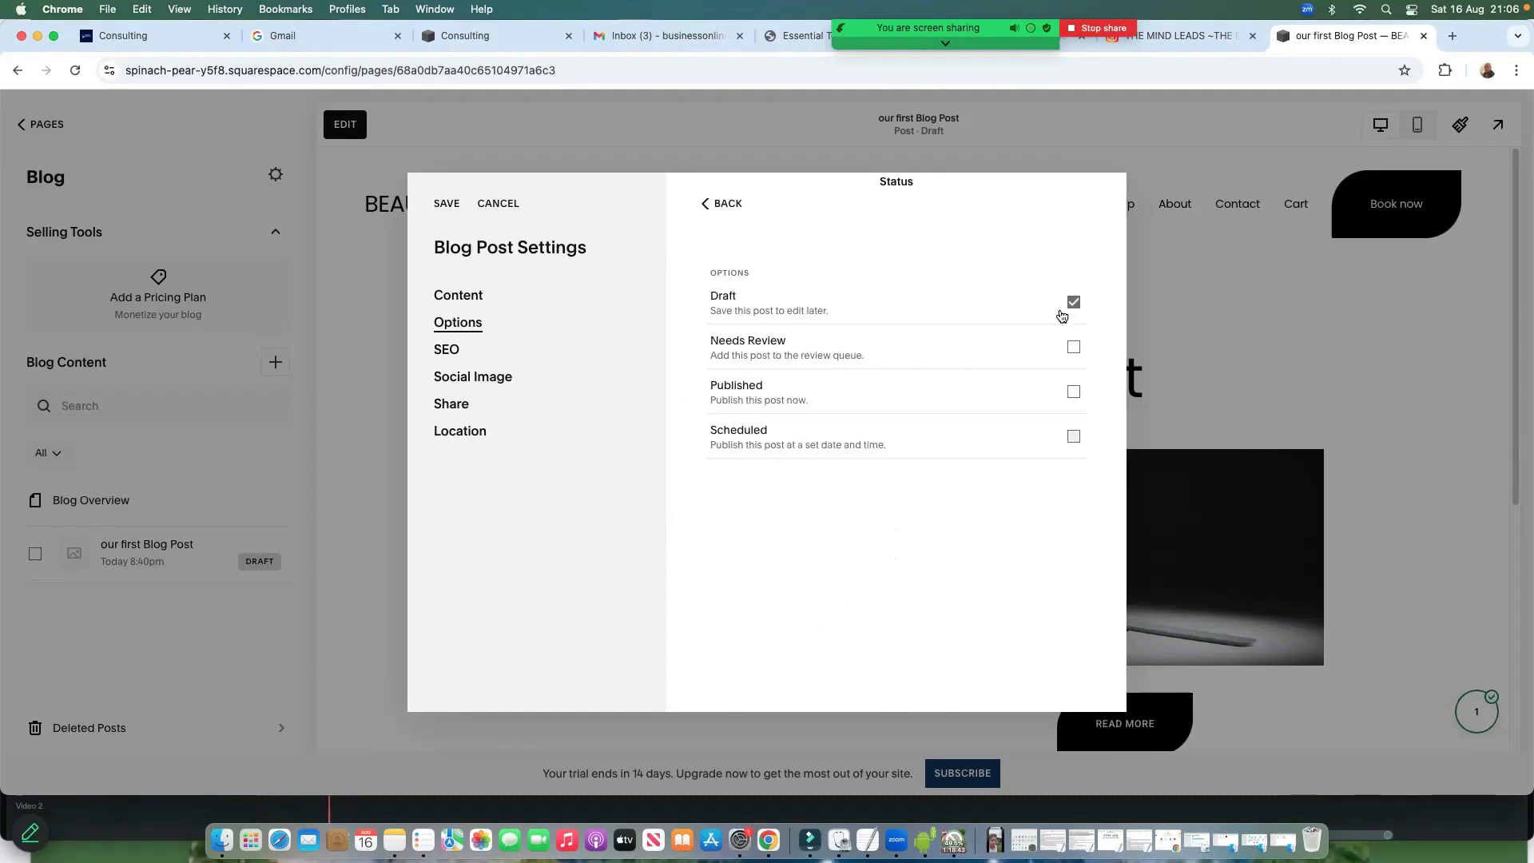
pyautogui.click(450, 354)
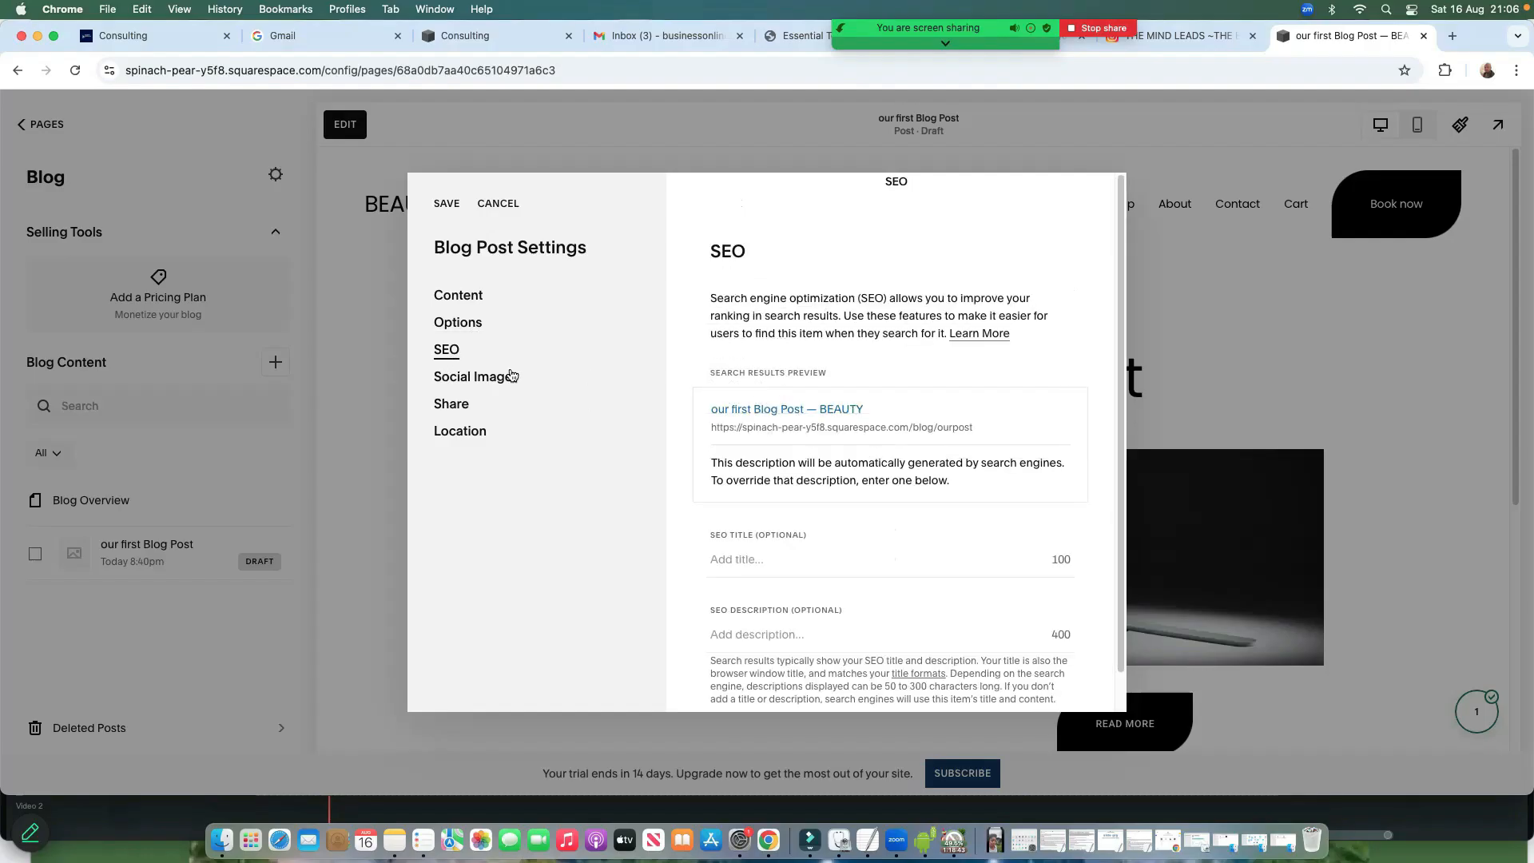
pyautogui.click(474, 325)
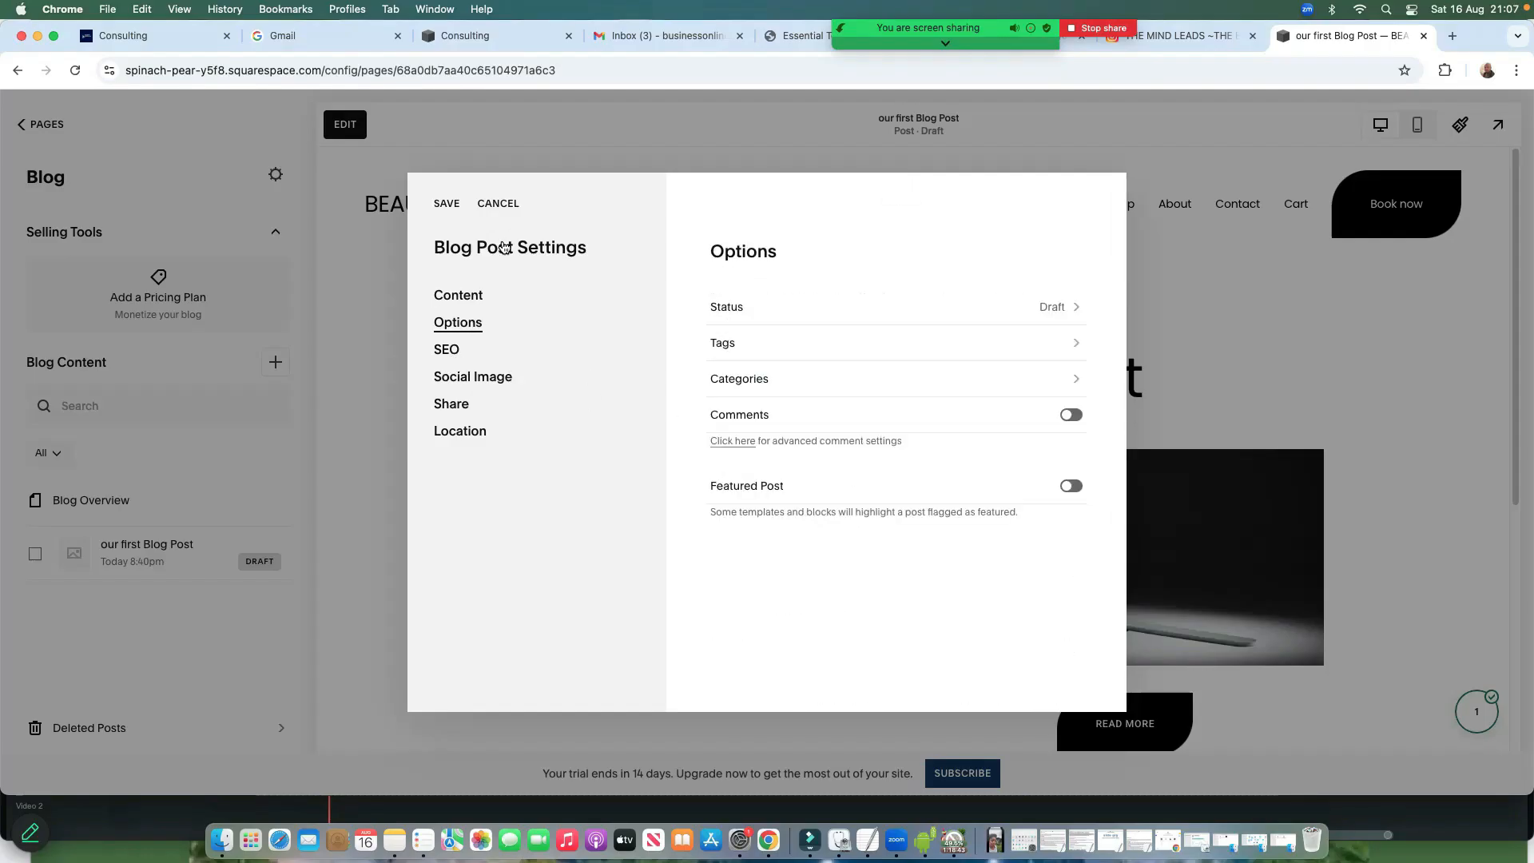
# Turn on Comments and Featured Post for the post, and review its tags, categories, SEO and sharing settings
pyautogui.click(1069, 348)
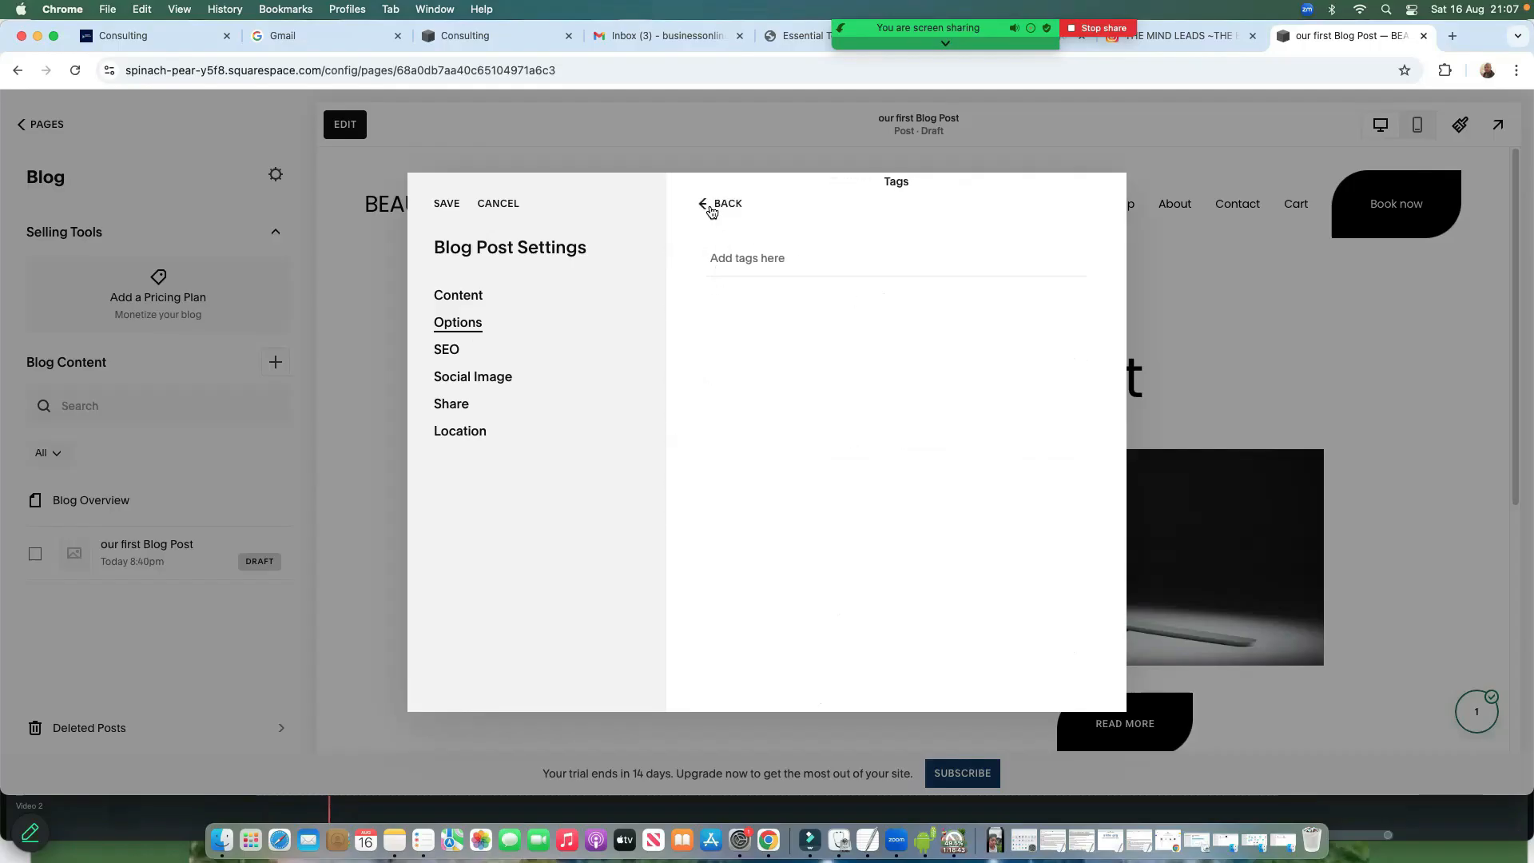
pyautogui.click(711, 205)
pyautogui.click(1070, 384)
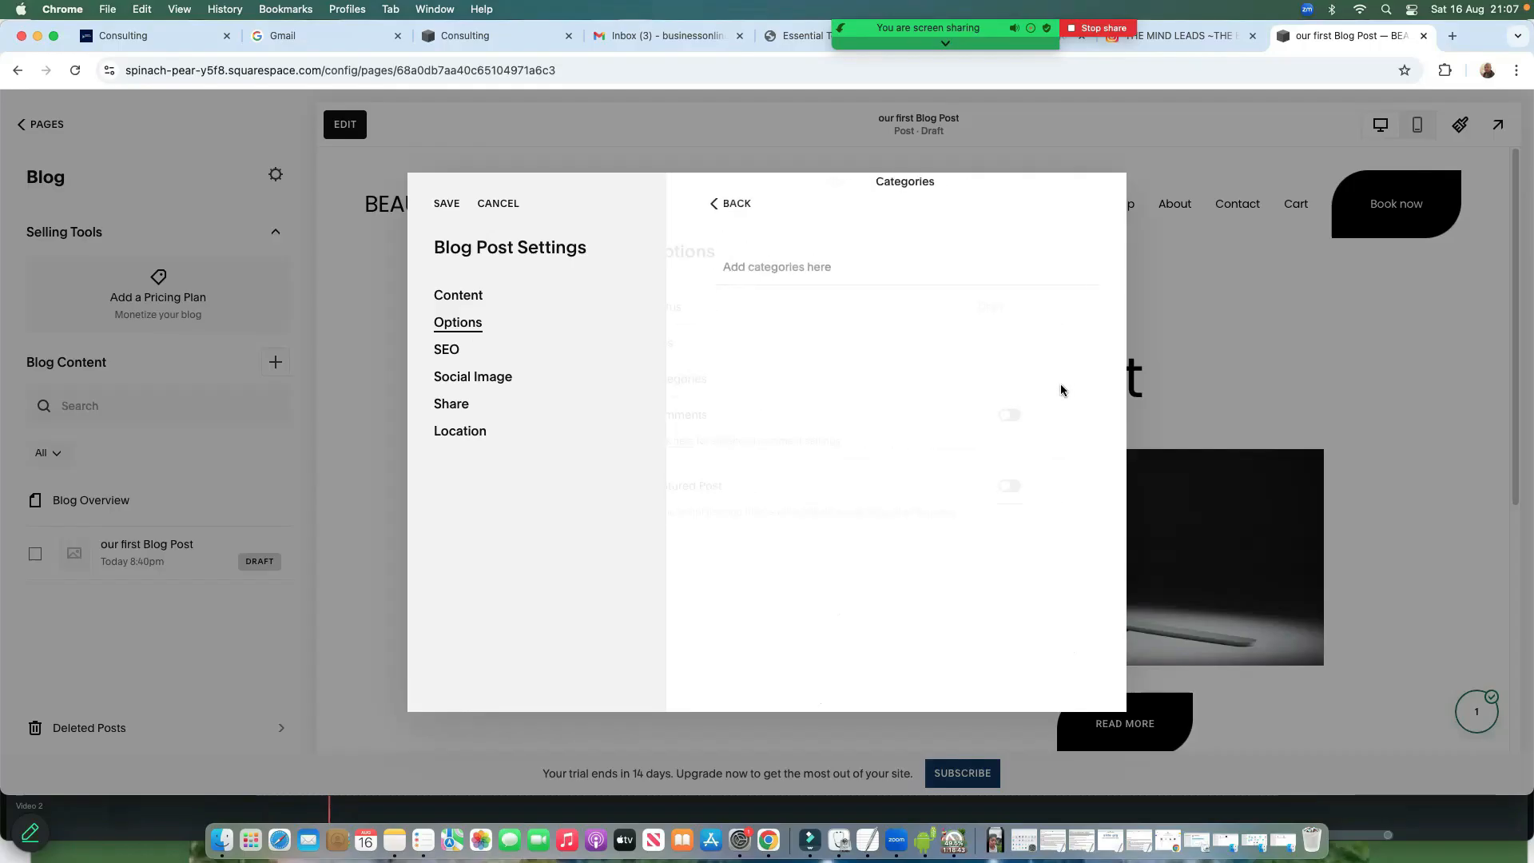
pyautogui.click(727, 205)
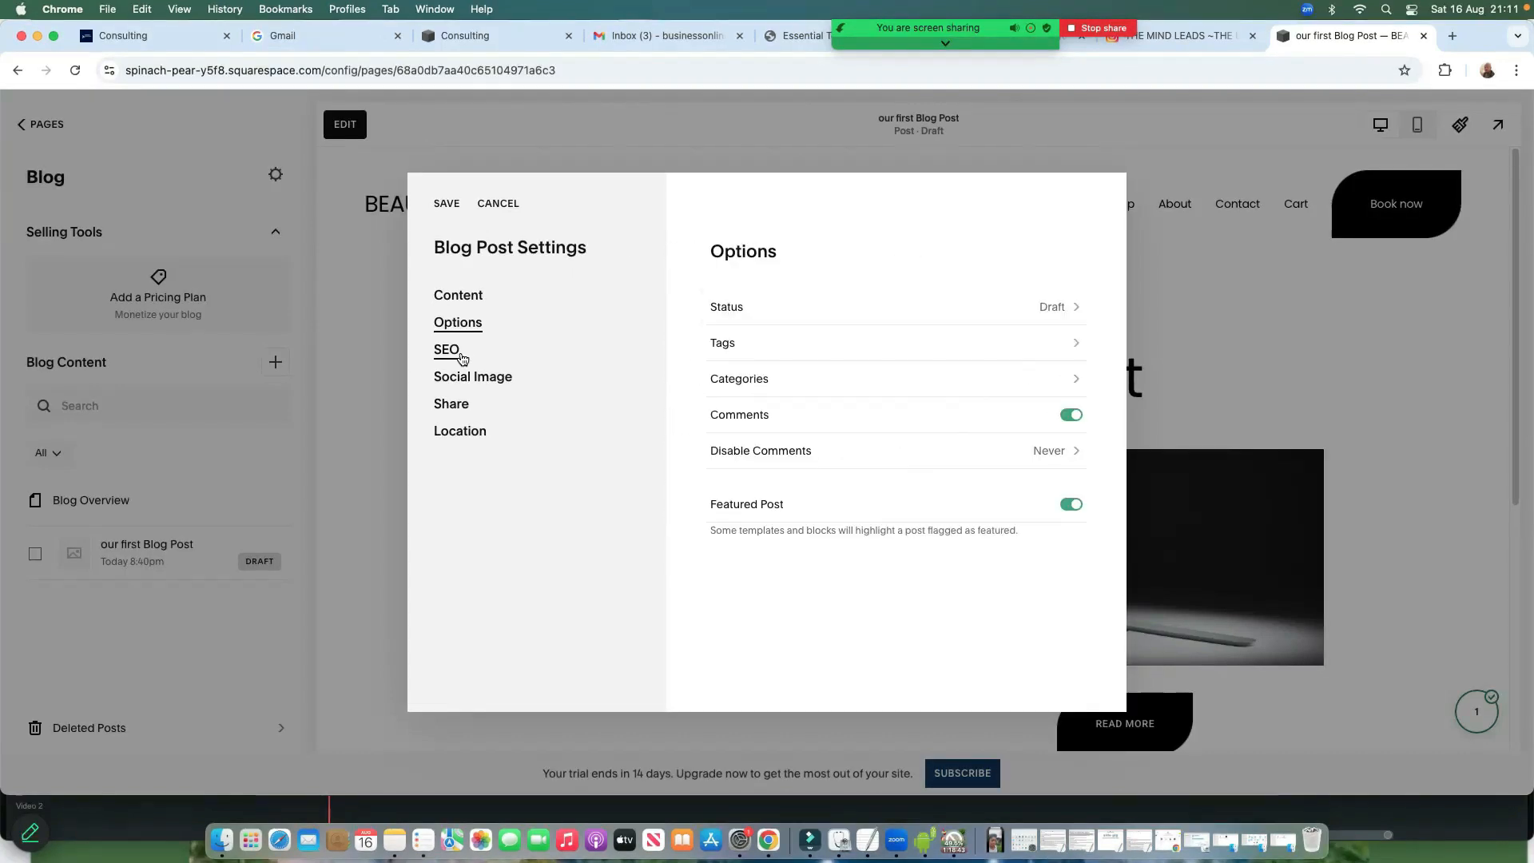
pyautogui.click(455, 360)
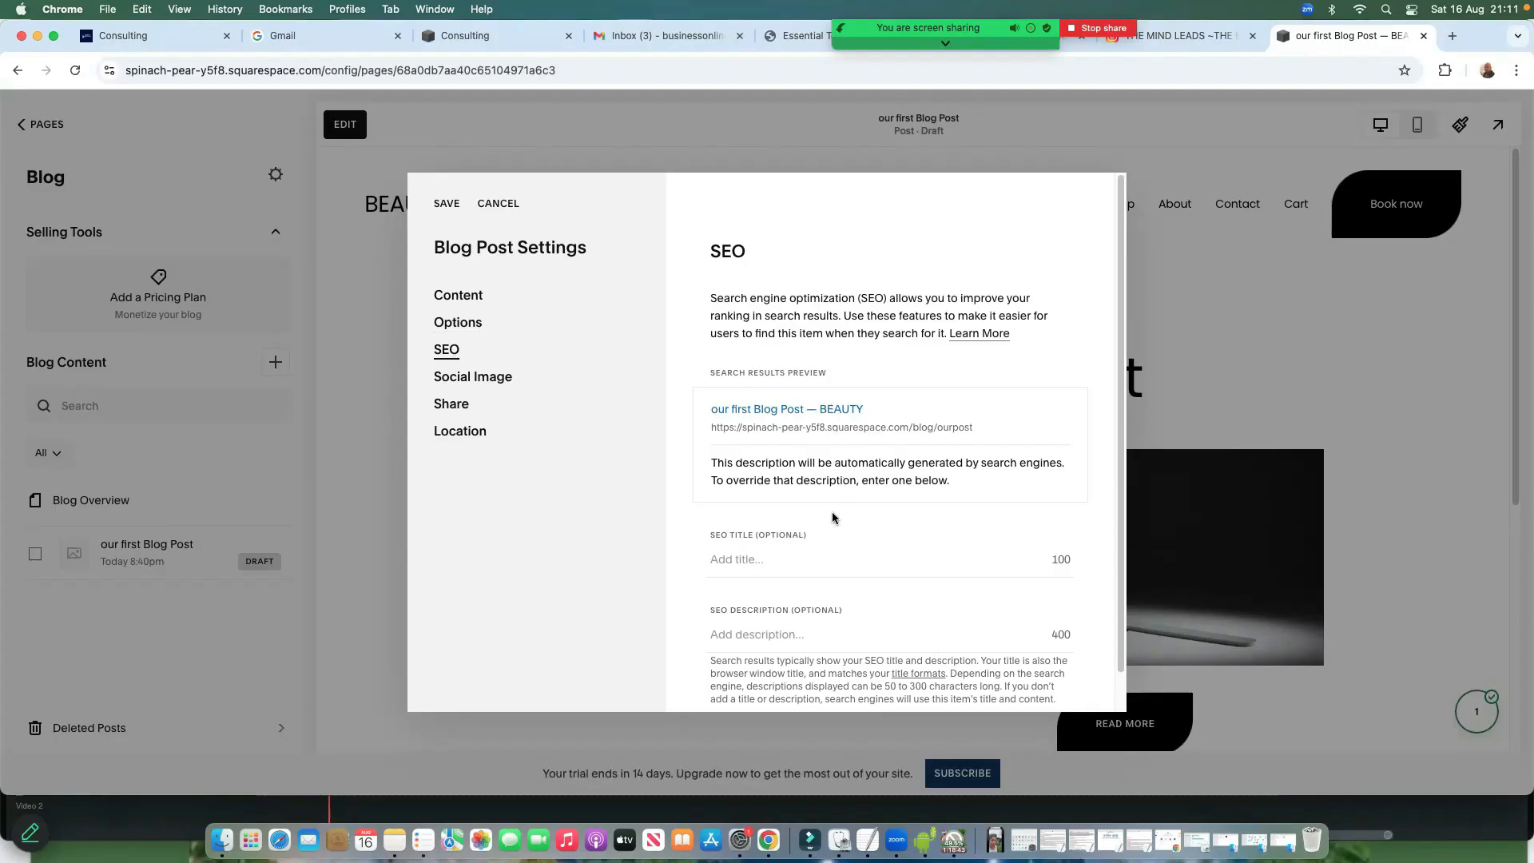
pyautogui.click(451, 404)
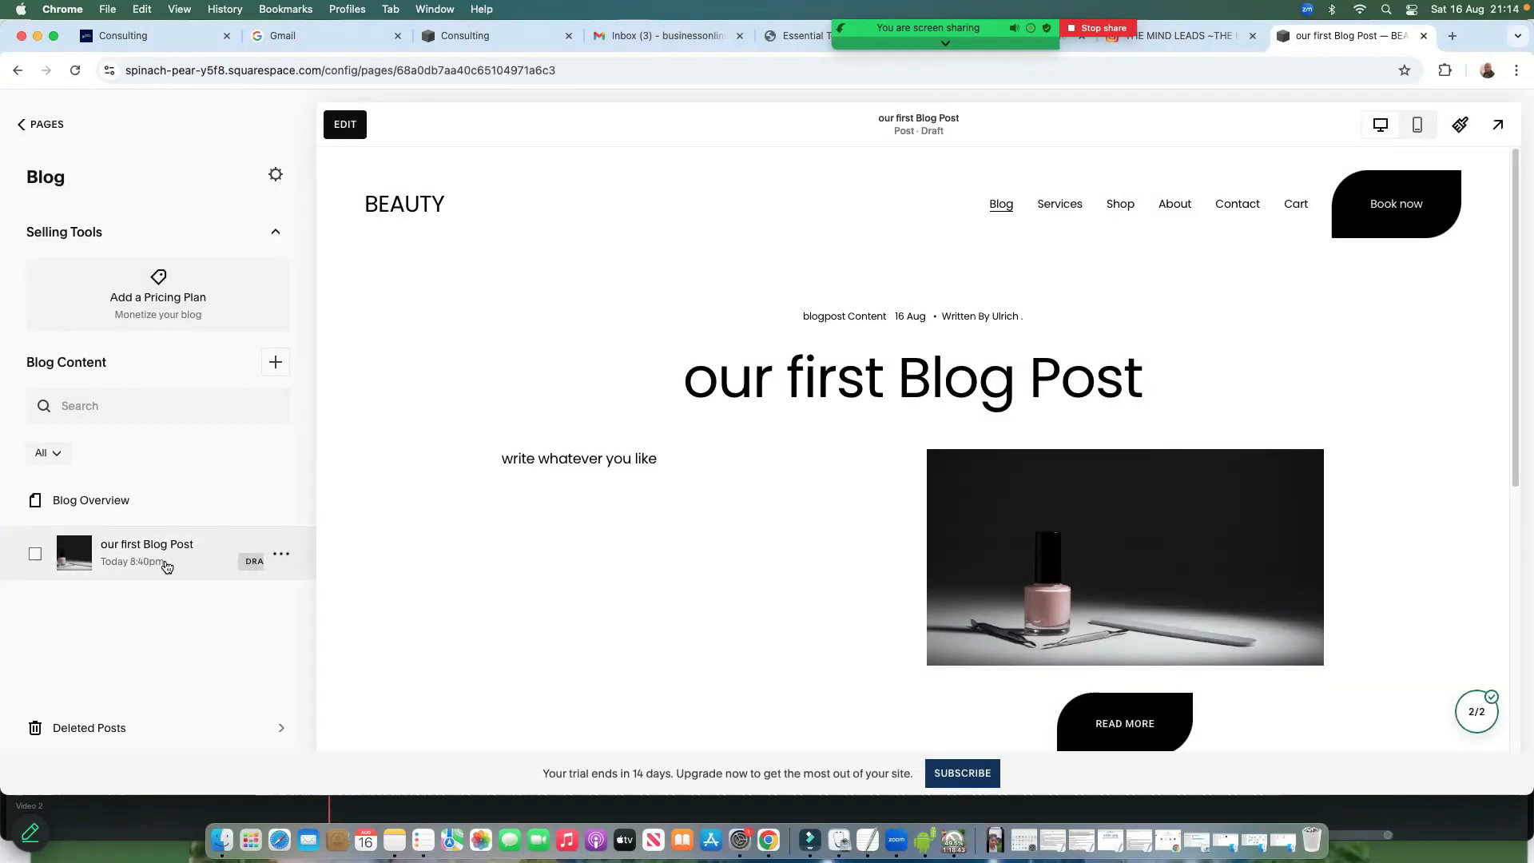
# Reopen the settings of "our first Blog Post", set its status to Published, save the change and dismiss the sharing prompt
pyautogui.click(223, 559)
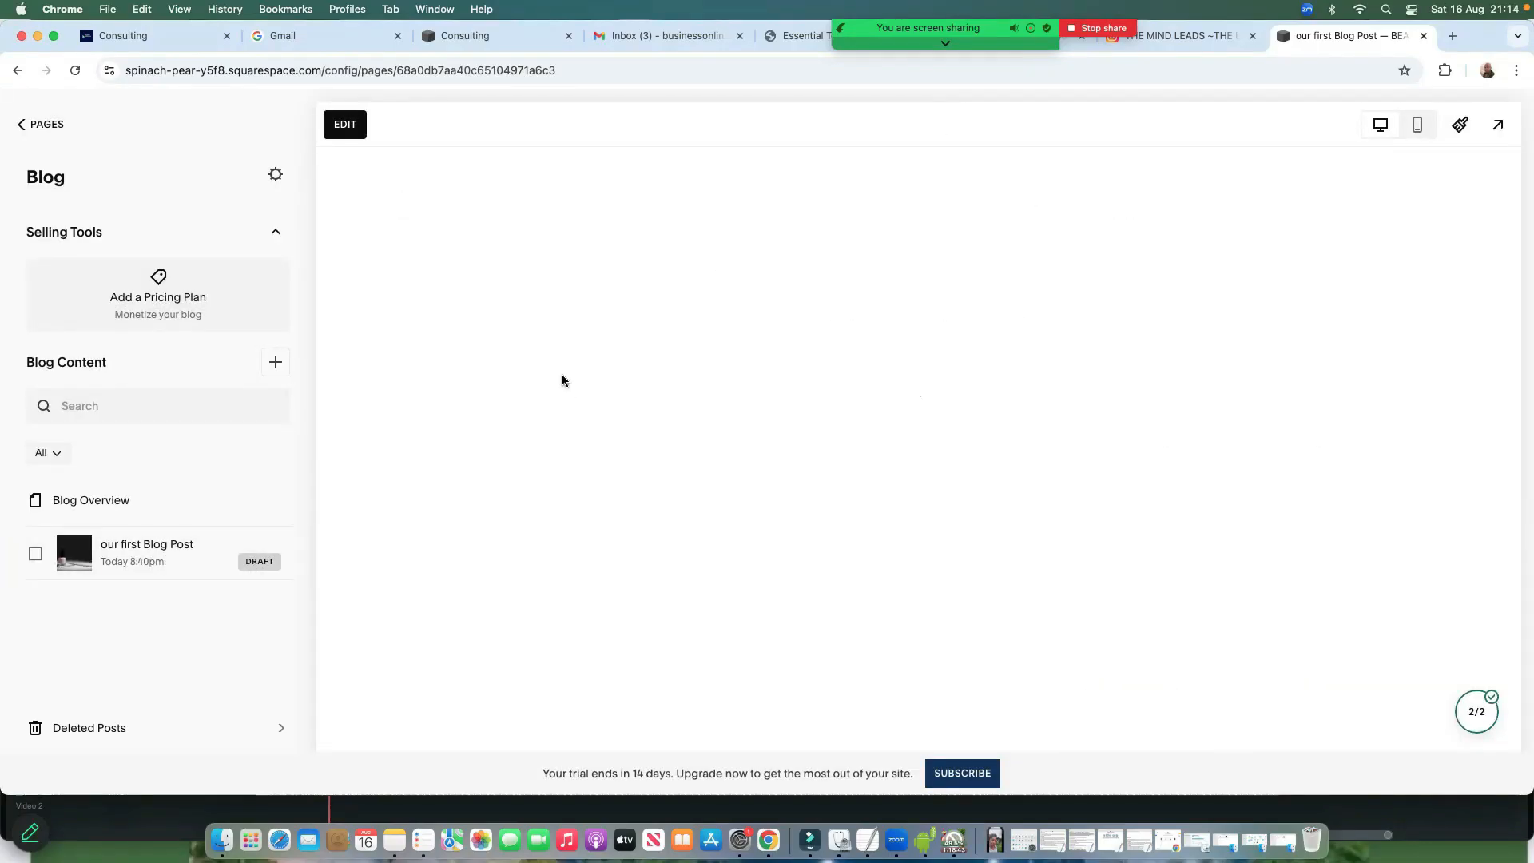
pyautogui.click(282, 556)
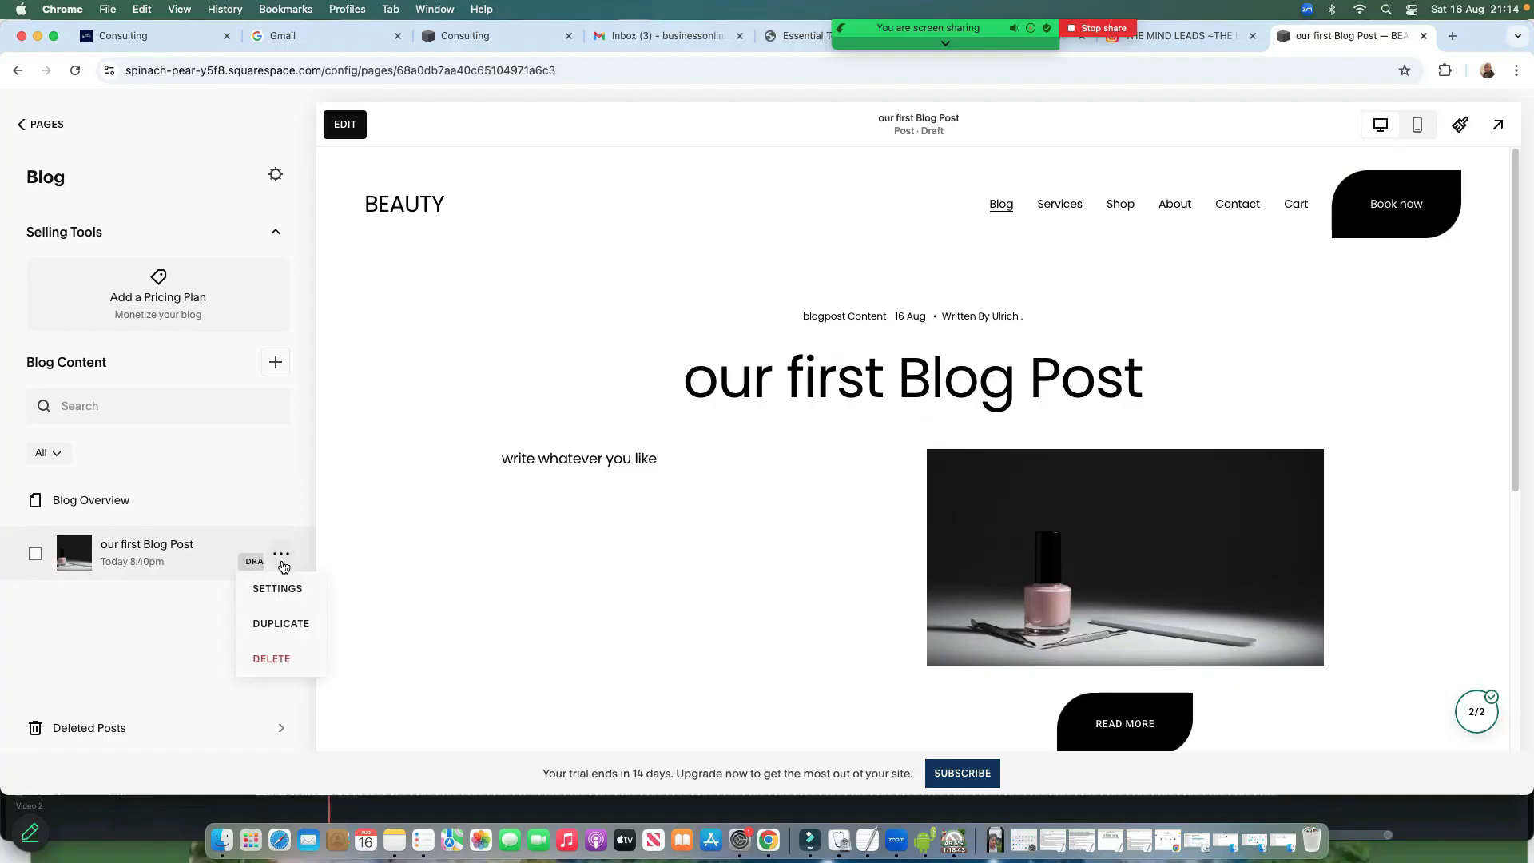
pyautogui.click(277, 588)
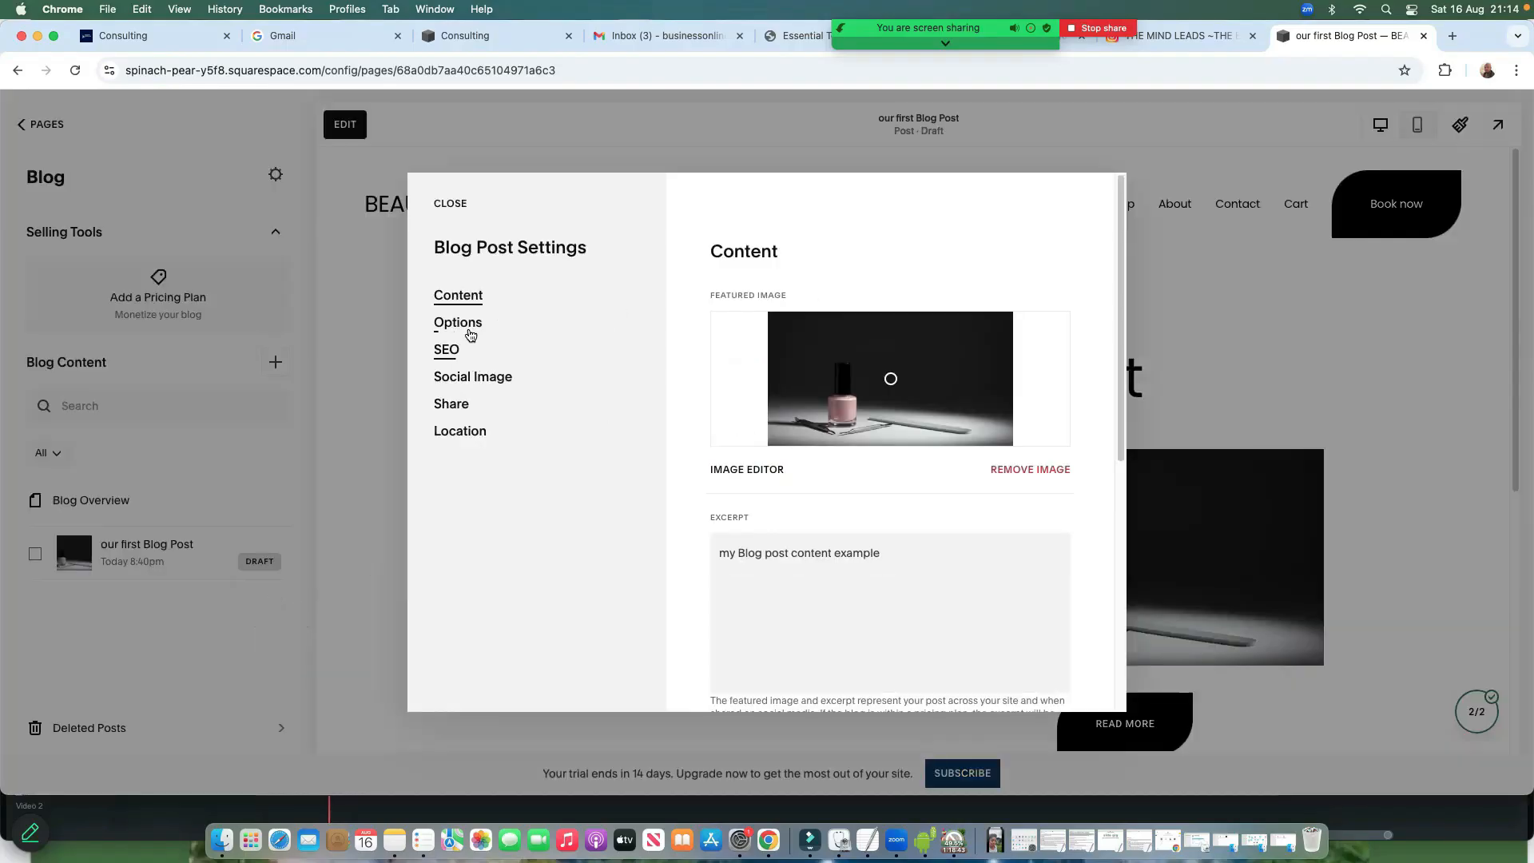
pyautogui.scroll(-5, 821, 363)
pyautogui.click(458, 322)
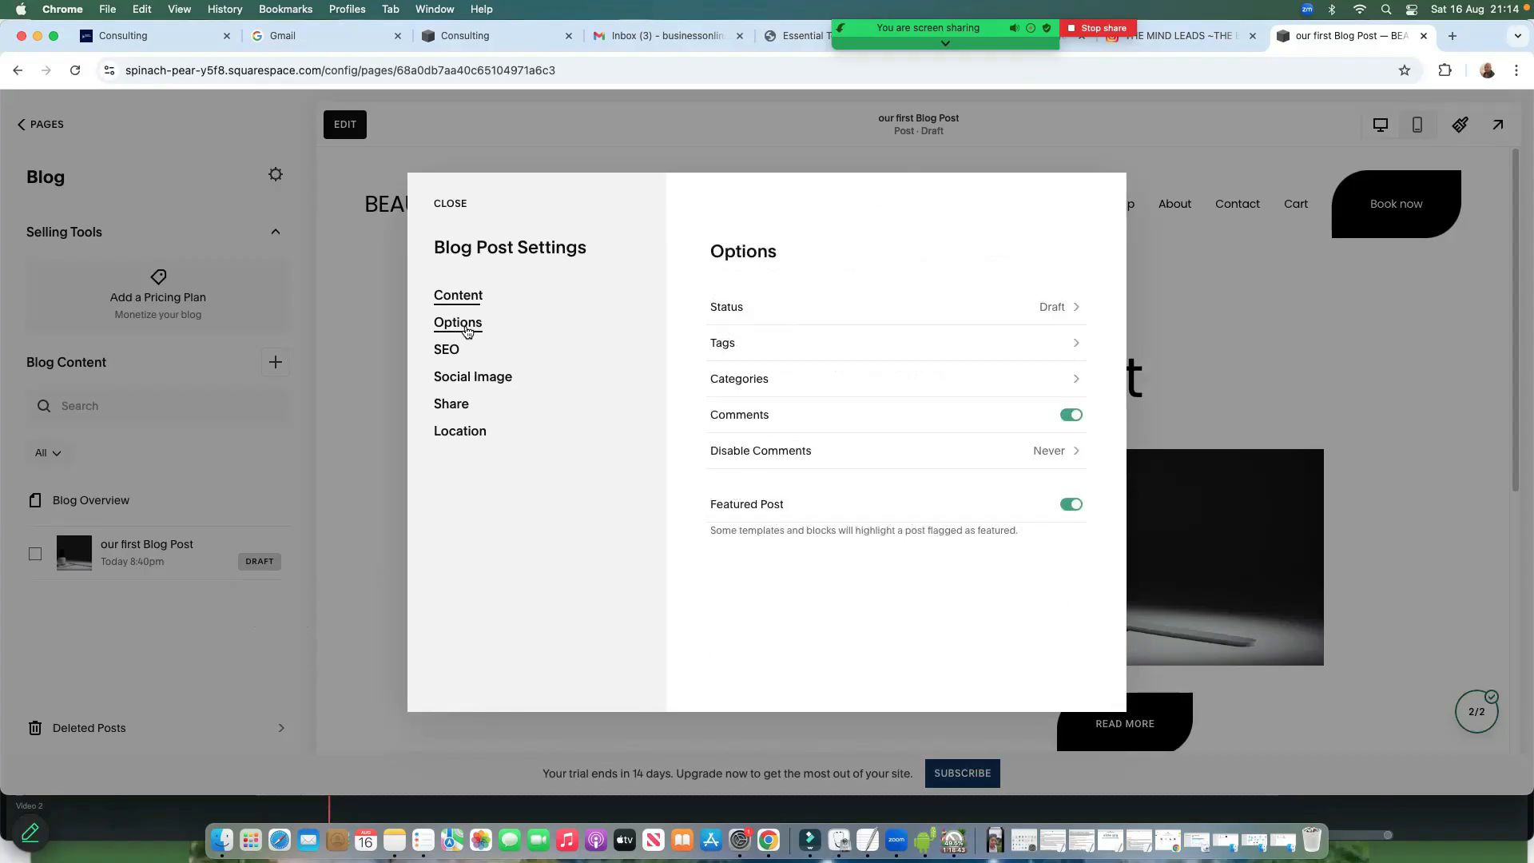
pyautogui.click(1046, 306)
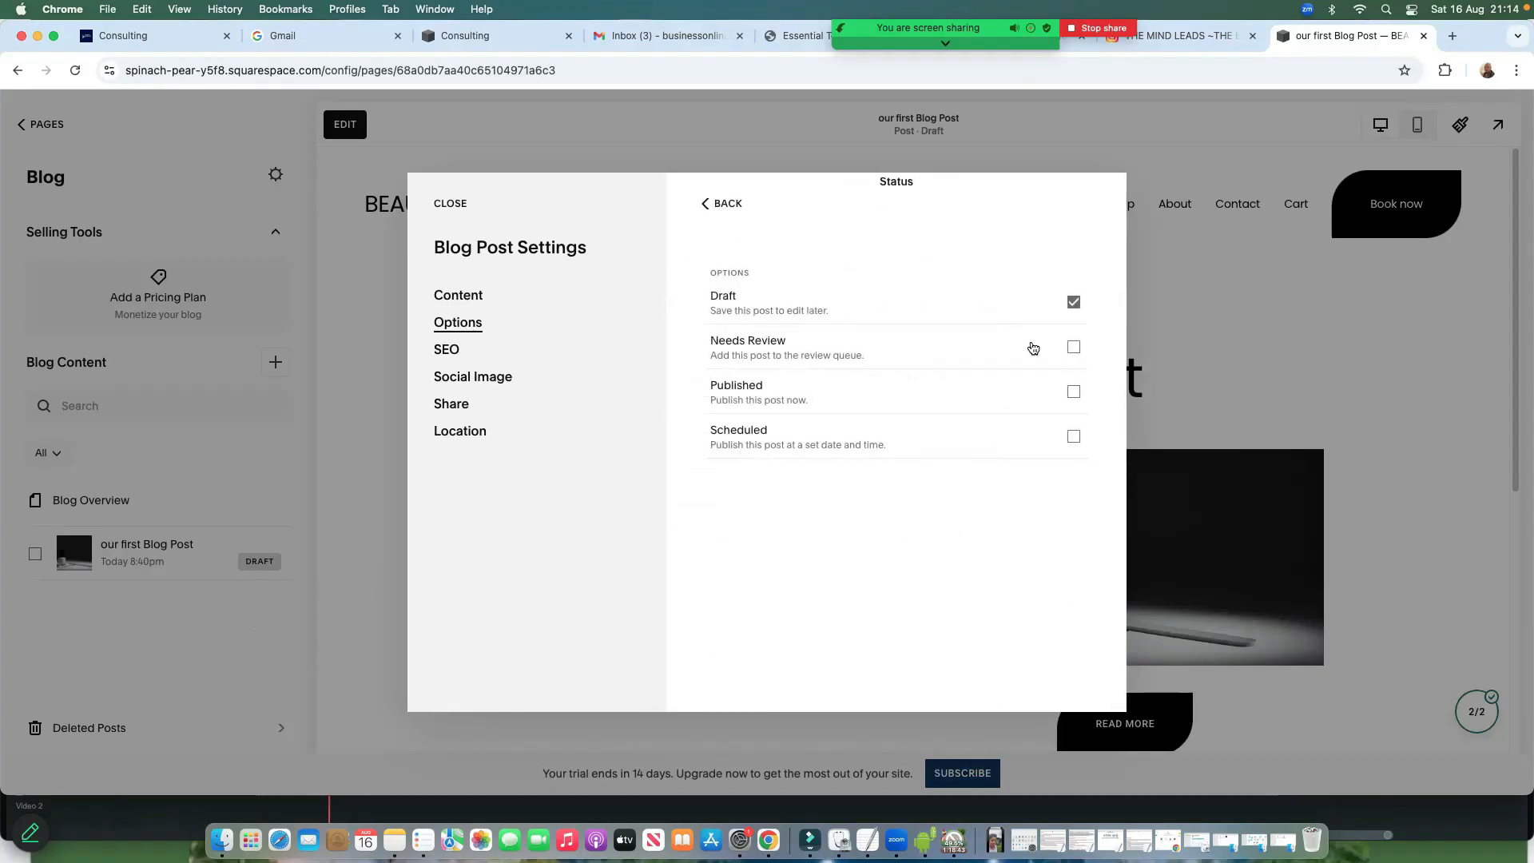
pyautogui.click(1073, 392)
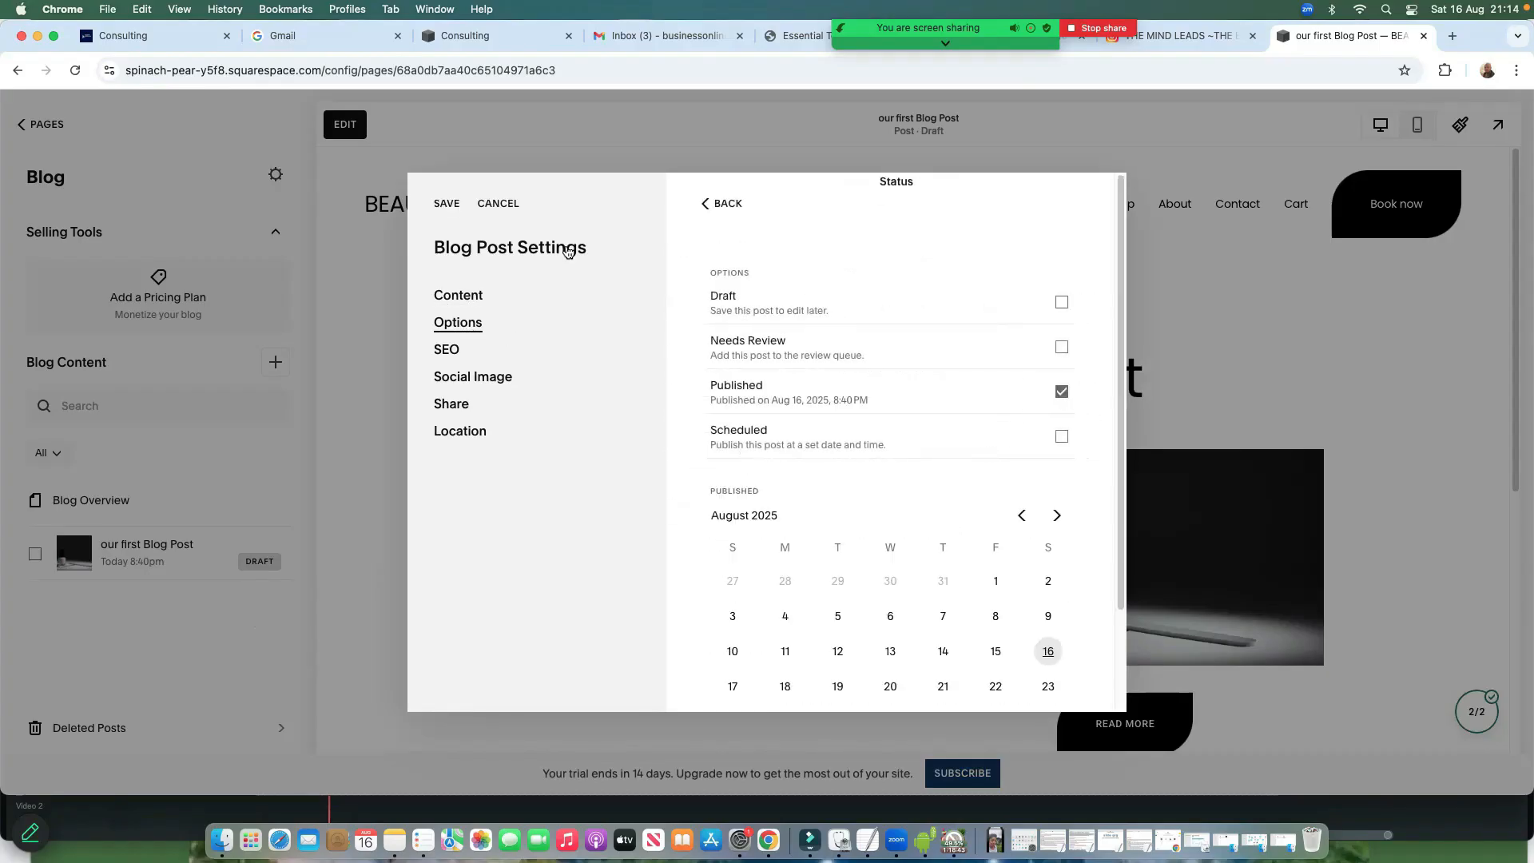
pyautogui.click(444, 204)
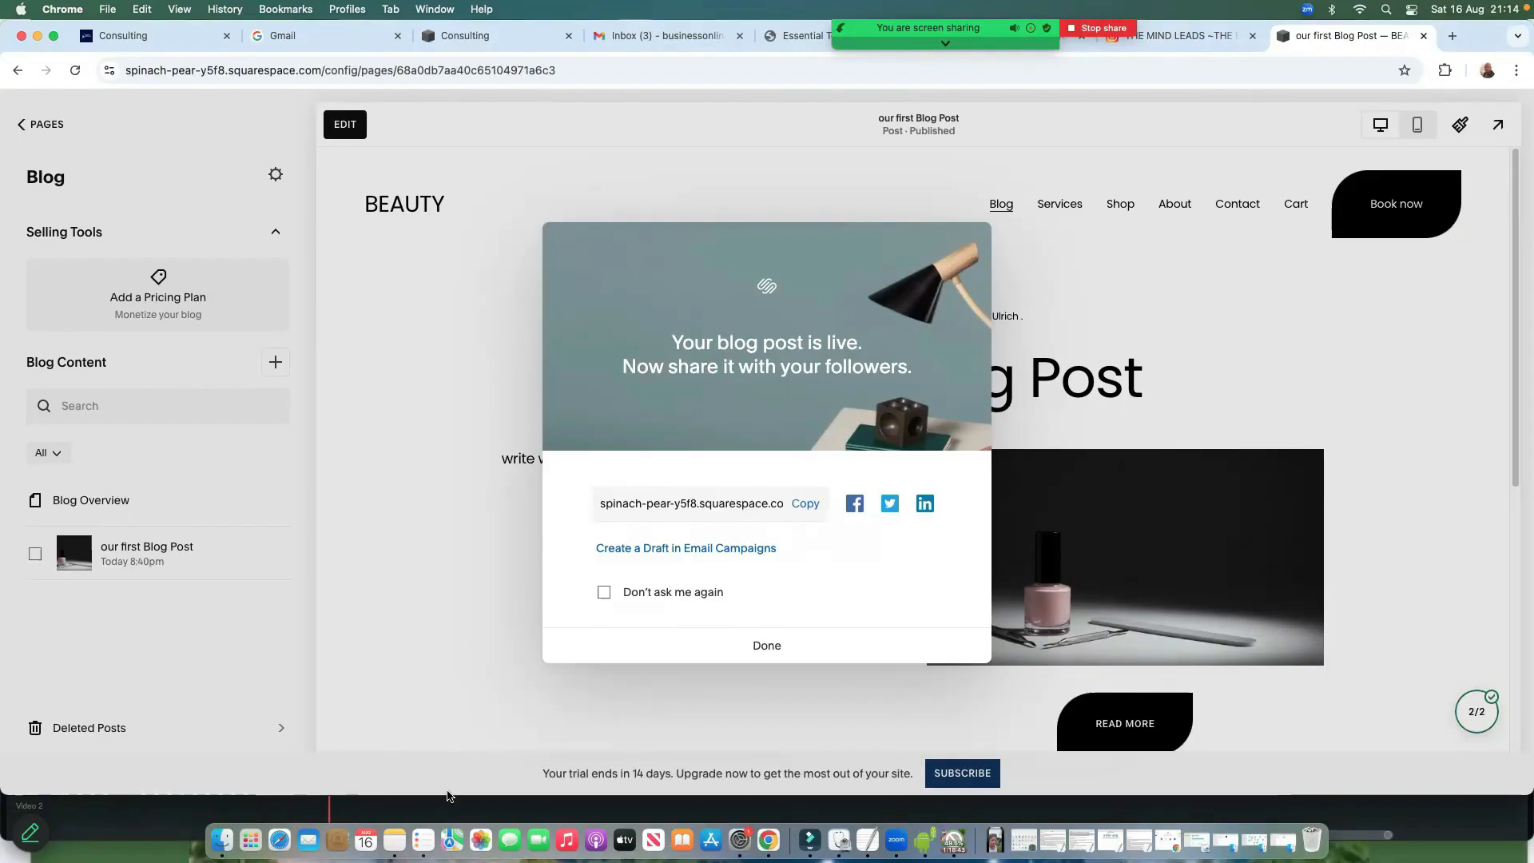
pyautogui.click(766, 645)
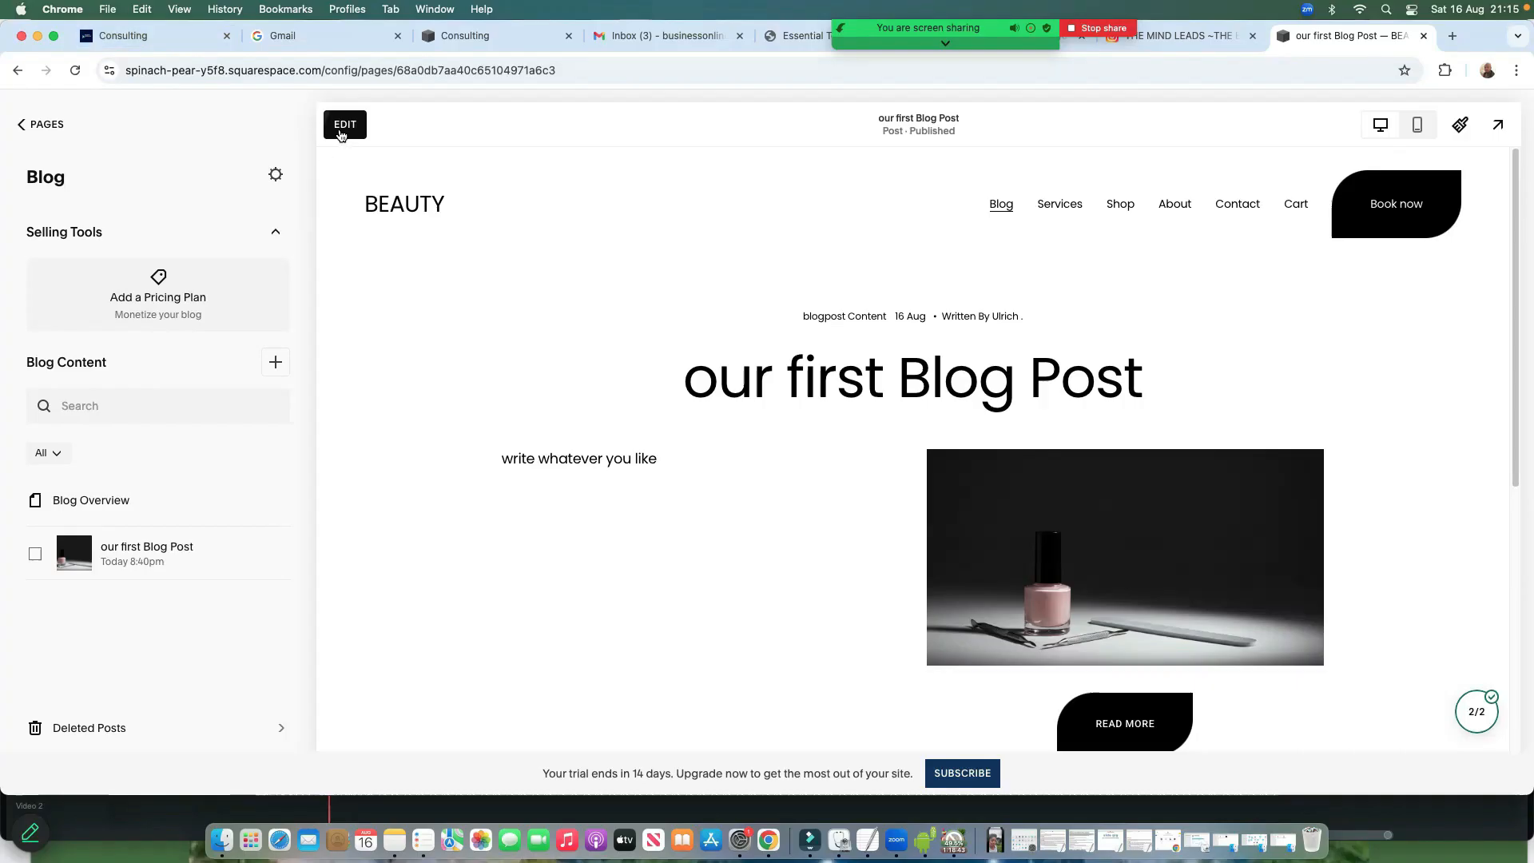
# Look at the published post in the editor, exit without changes and view the Blog overview page
pyautogui.click(340, 132)
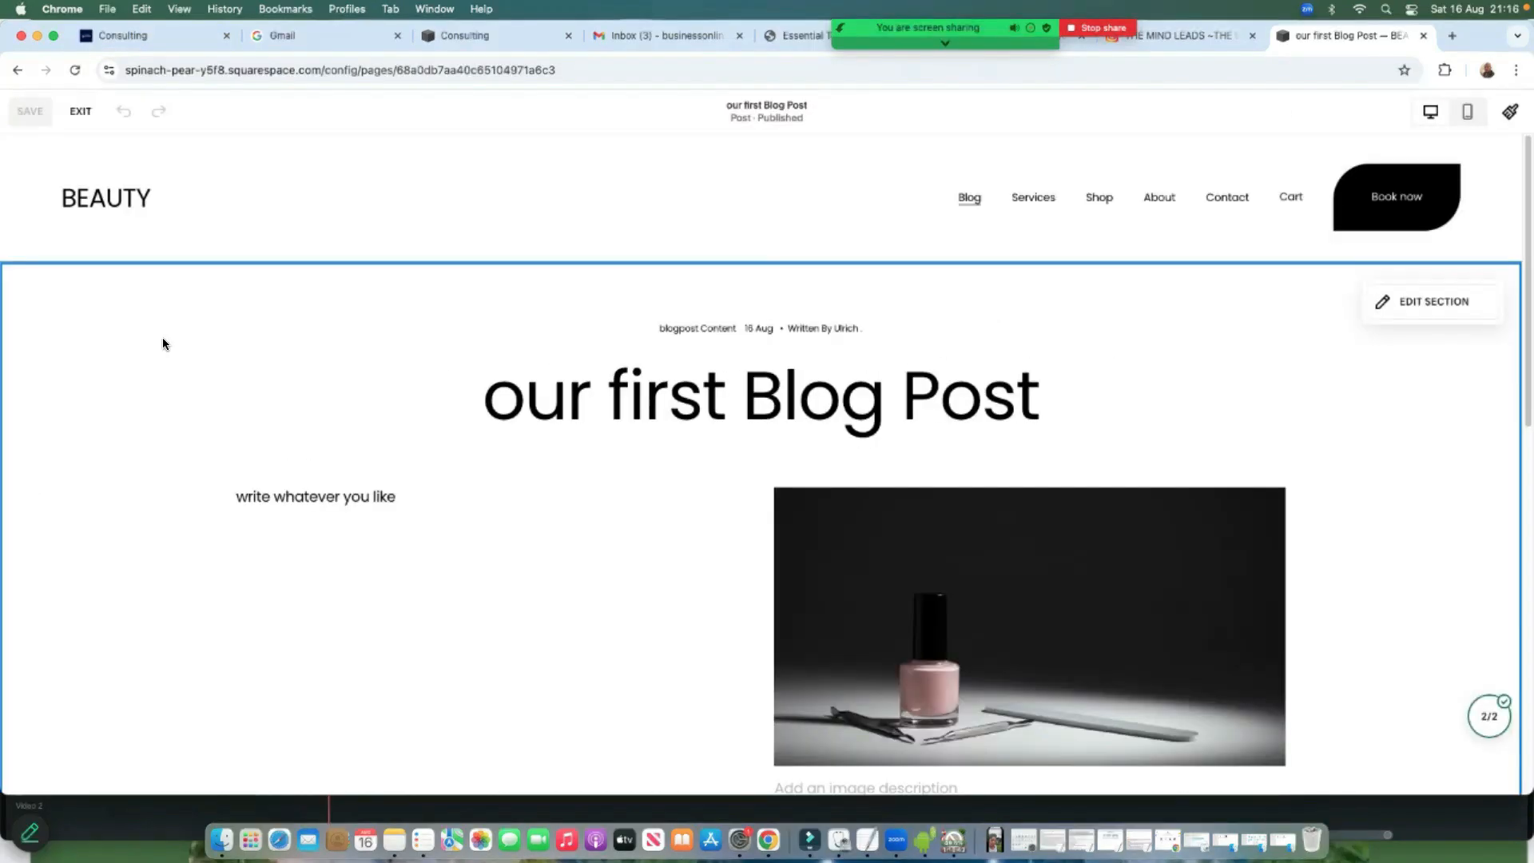
pyautogui.click(81, 111)
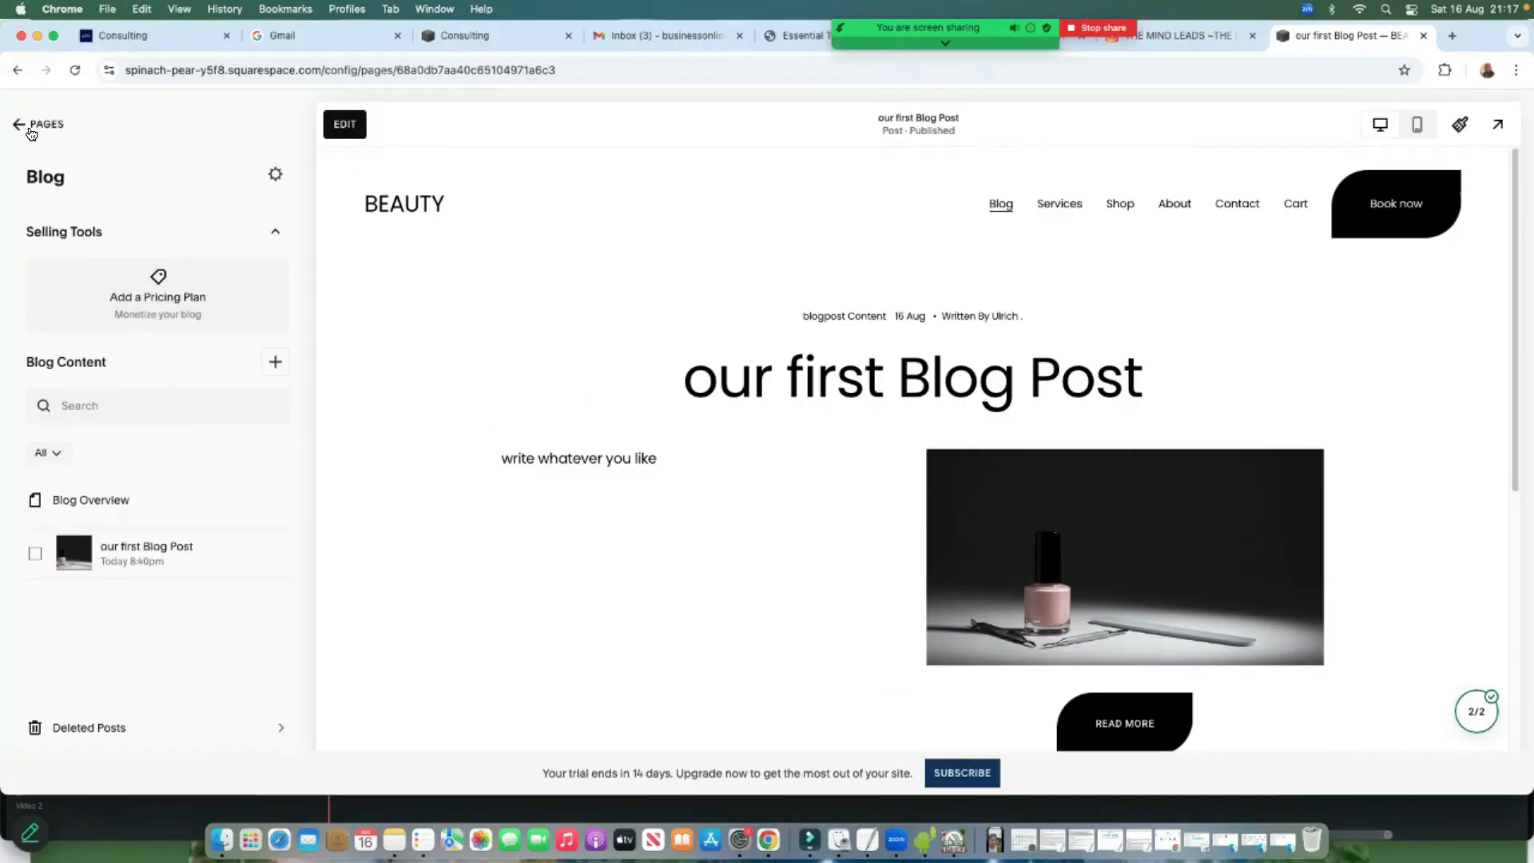
pyautogui.click(1002, 206)
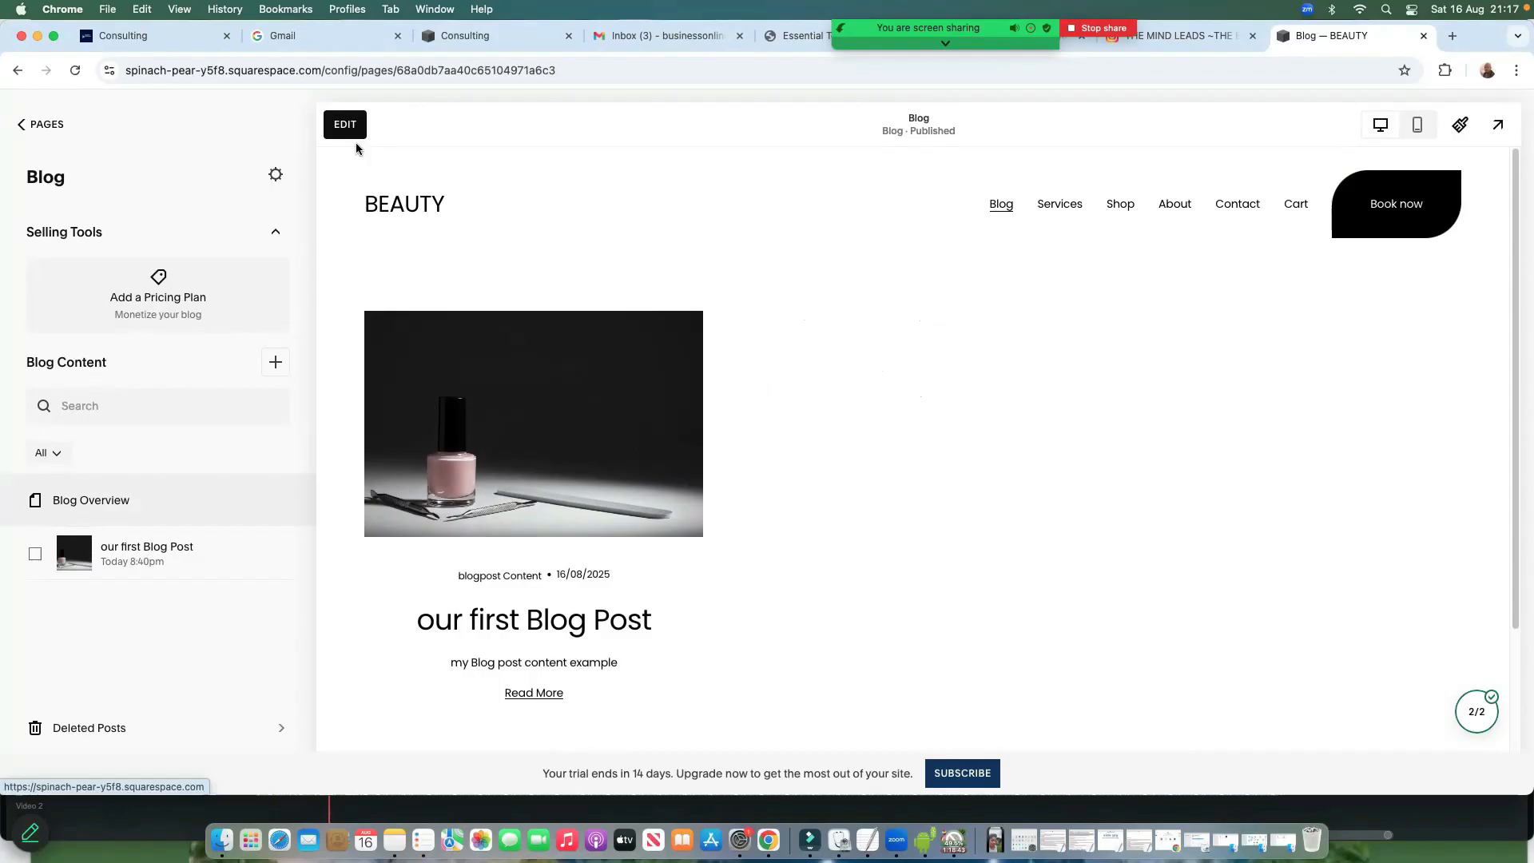
# Open the Blog overview page for editing and browse the About section layouts without adding one
pyautogui.click(345, 125)
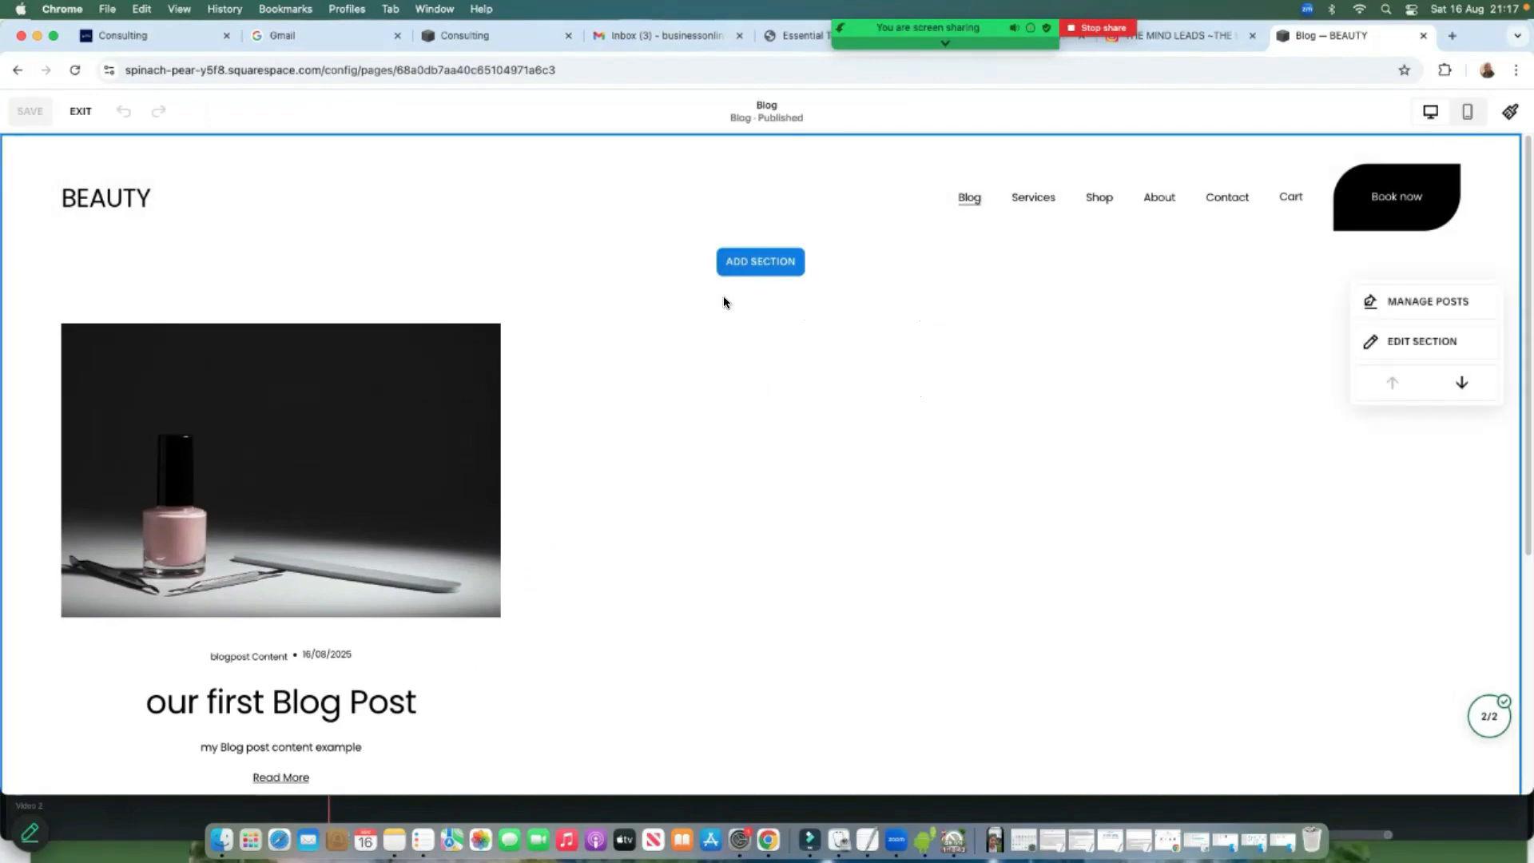
pyautogui.scroll(-5, 735, 300)
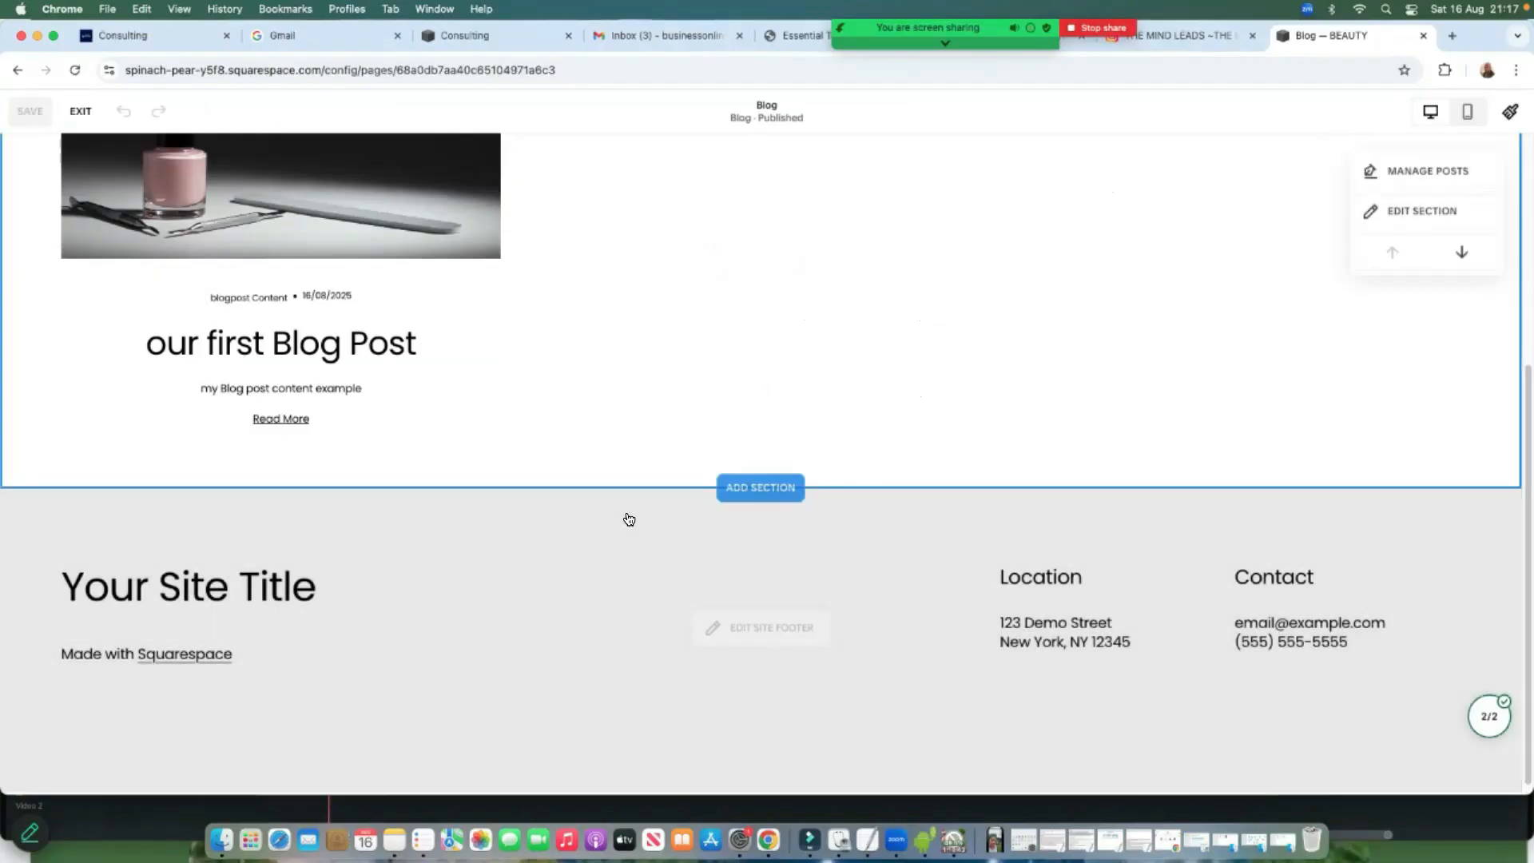
pyautogui.scroll(5, 787, 483)
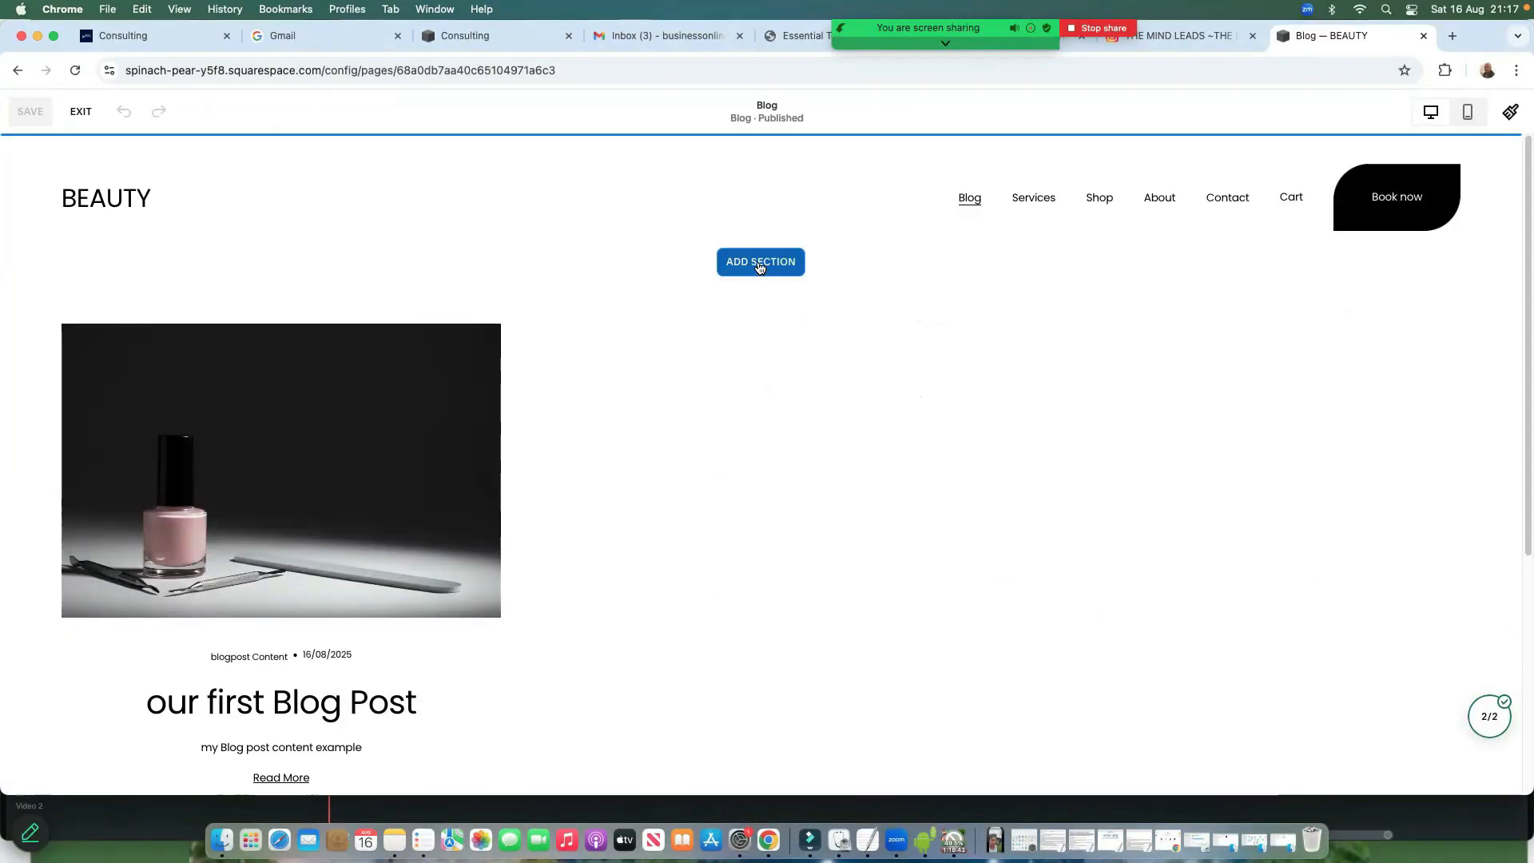
pyautogui.click(757, 267)
pyautogui.scroll(-10, 679, 439)
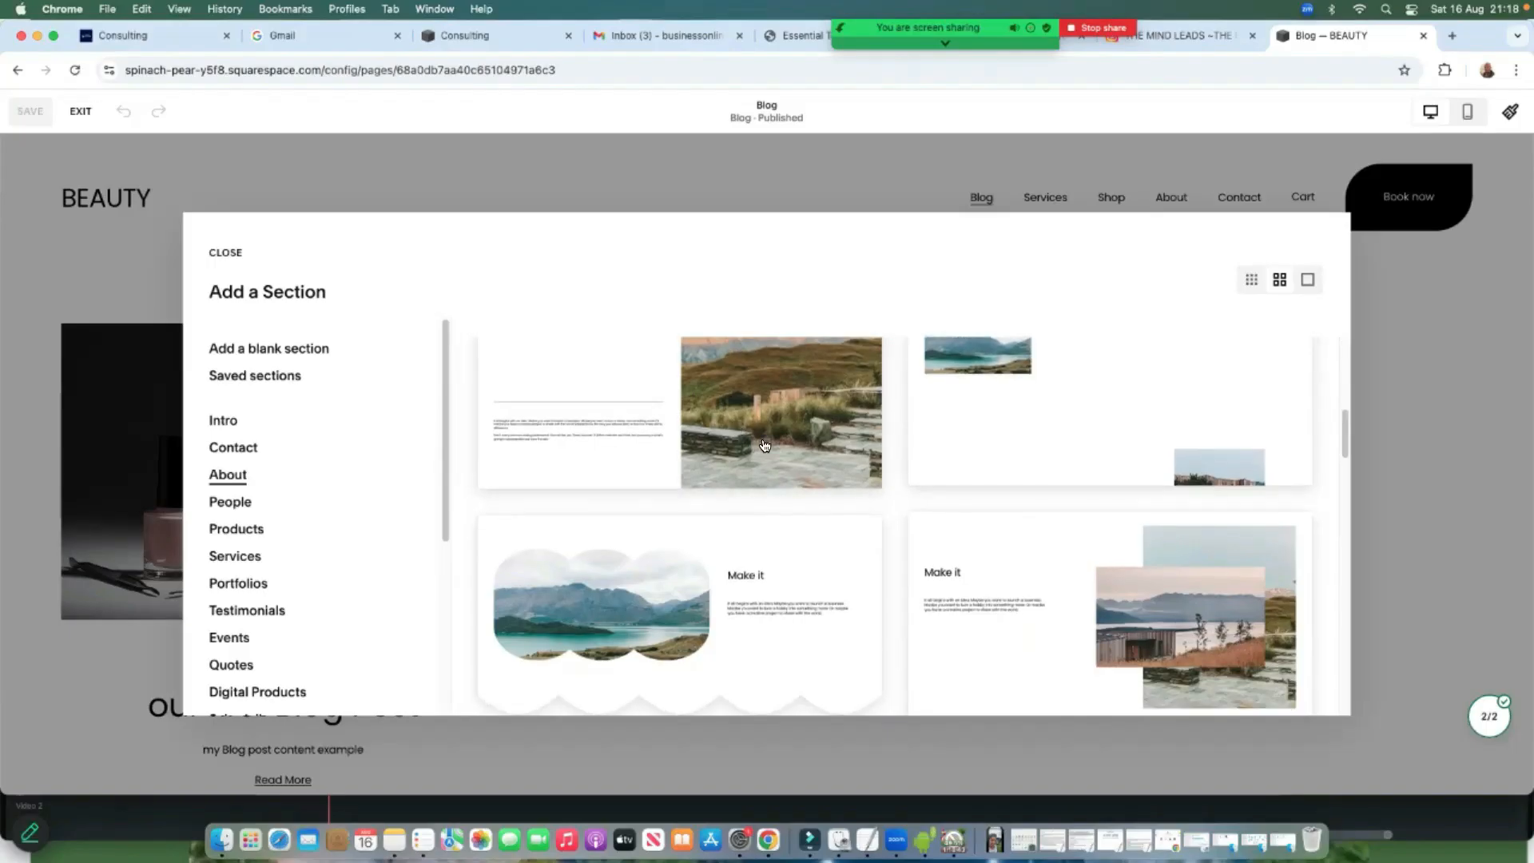
pyautogui.scroll(-4, 888, 528)
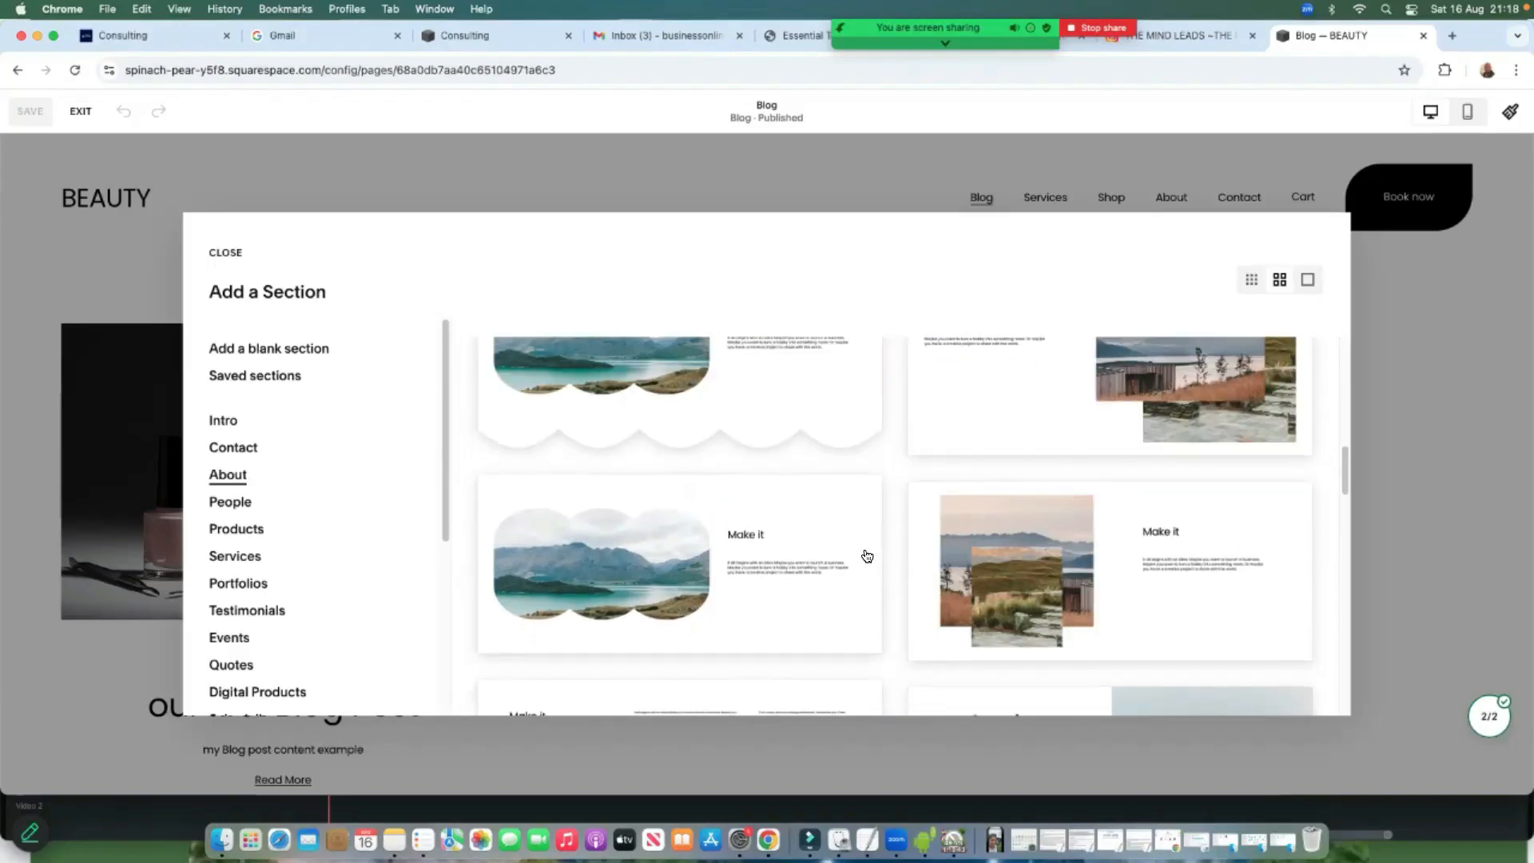
pyautogui.scroll(-2, 828, 586)
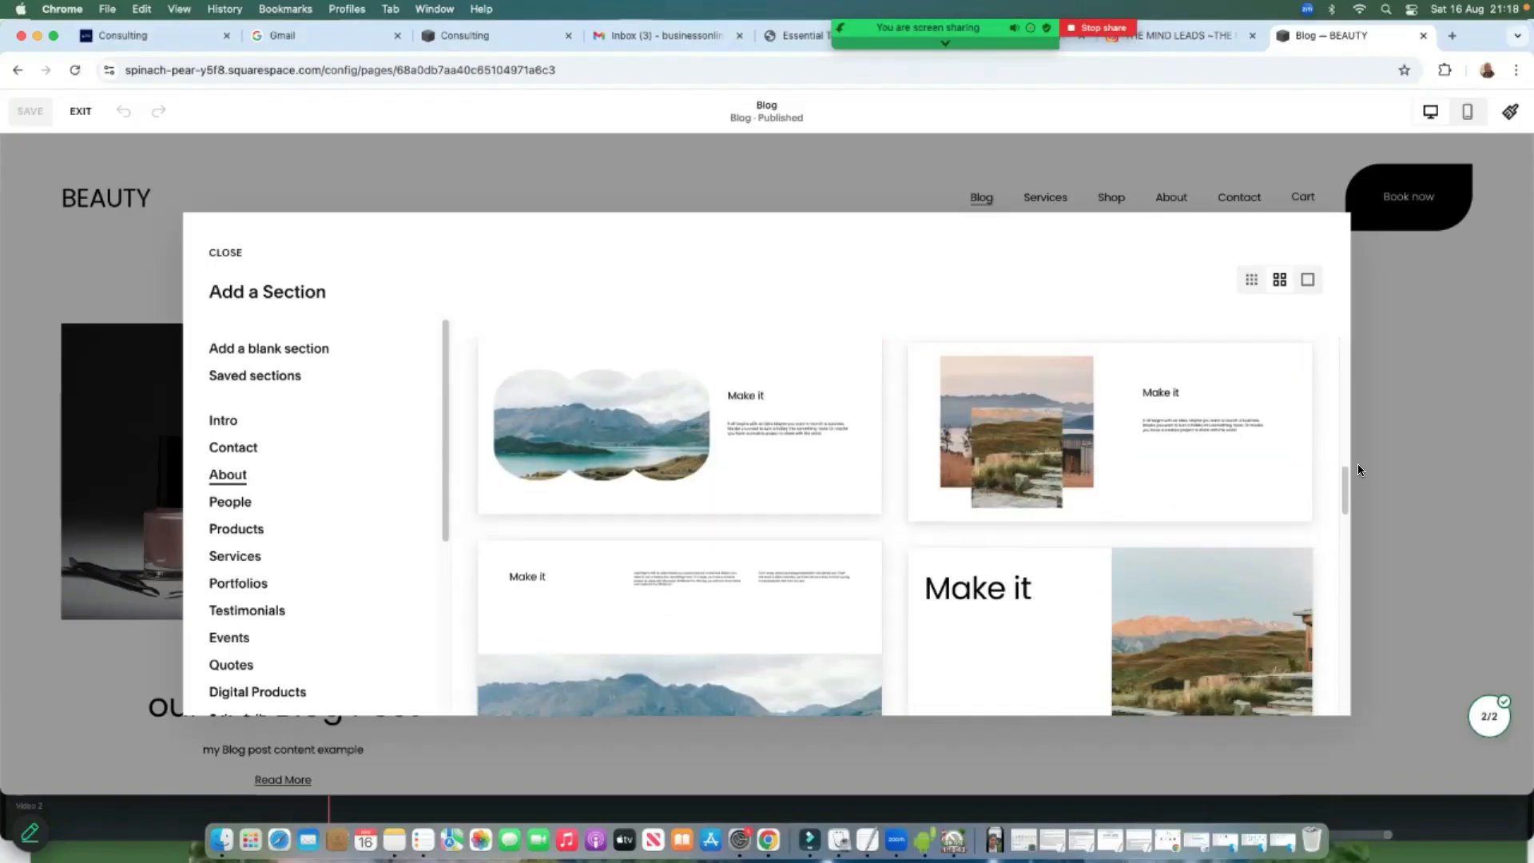
pyautogui.click(224, 254)
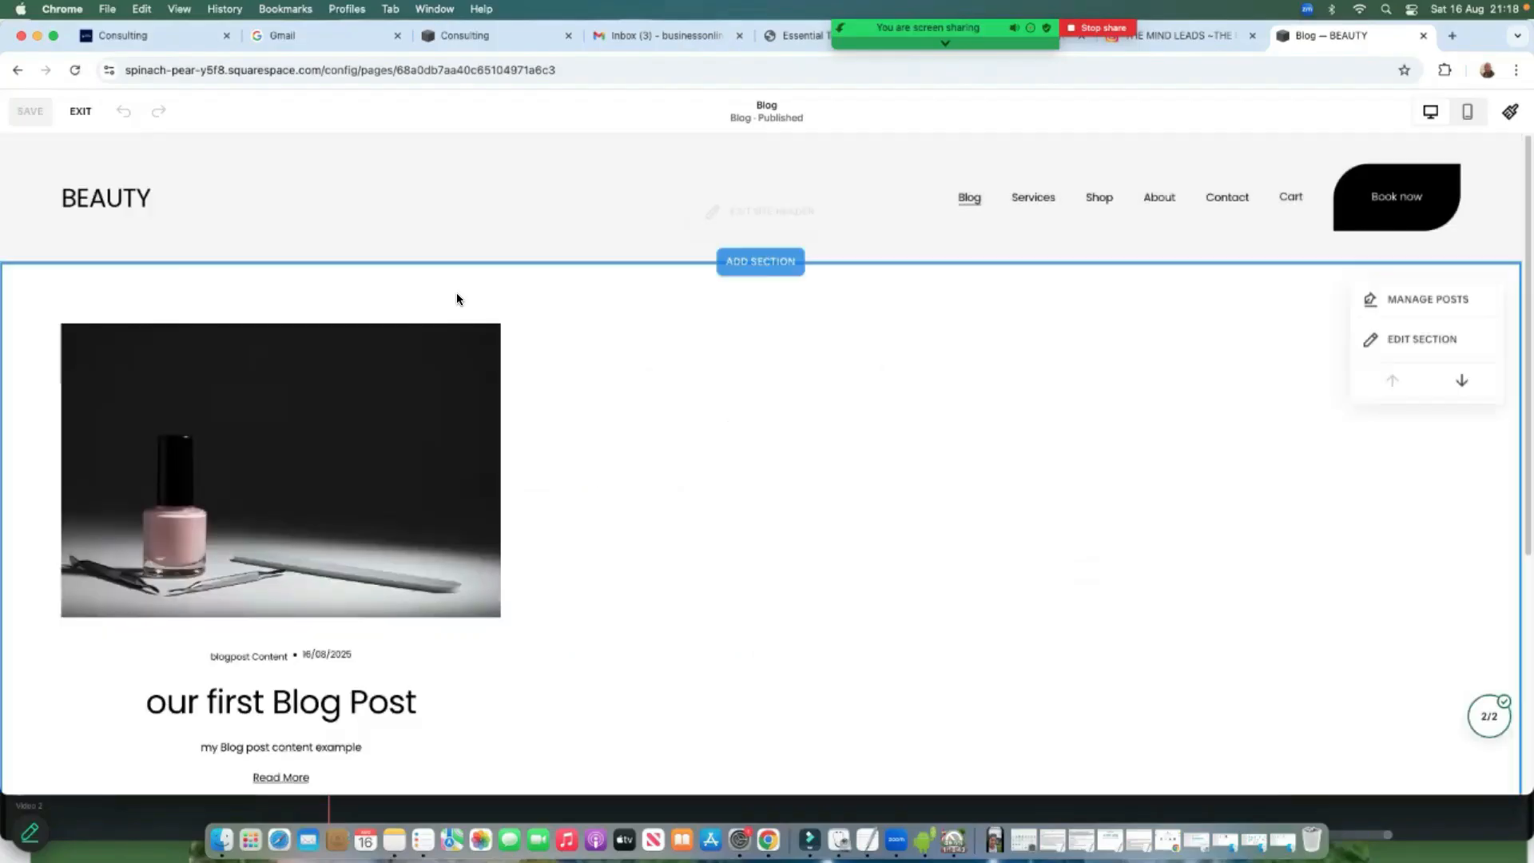
# Look over the blog listing and open the management view for its posts
pyautogui.scroll(-3, 650, 478)
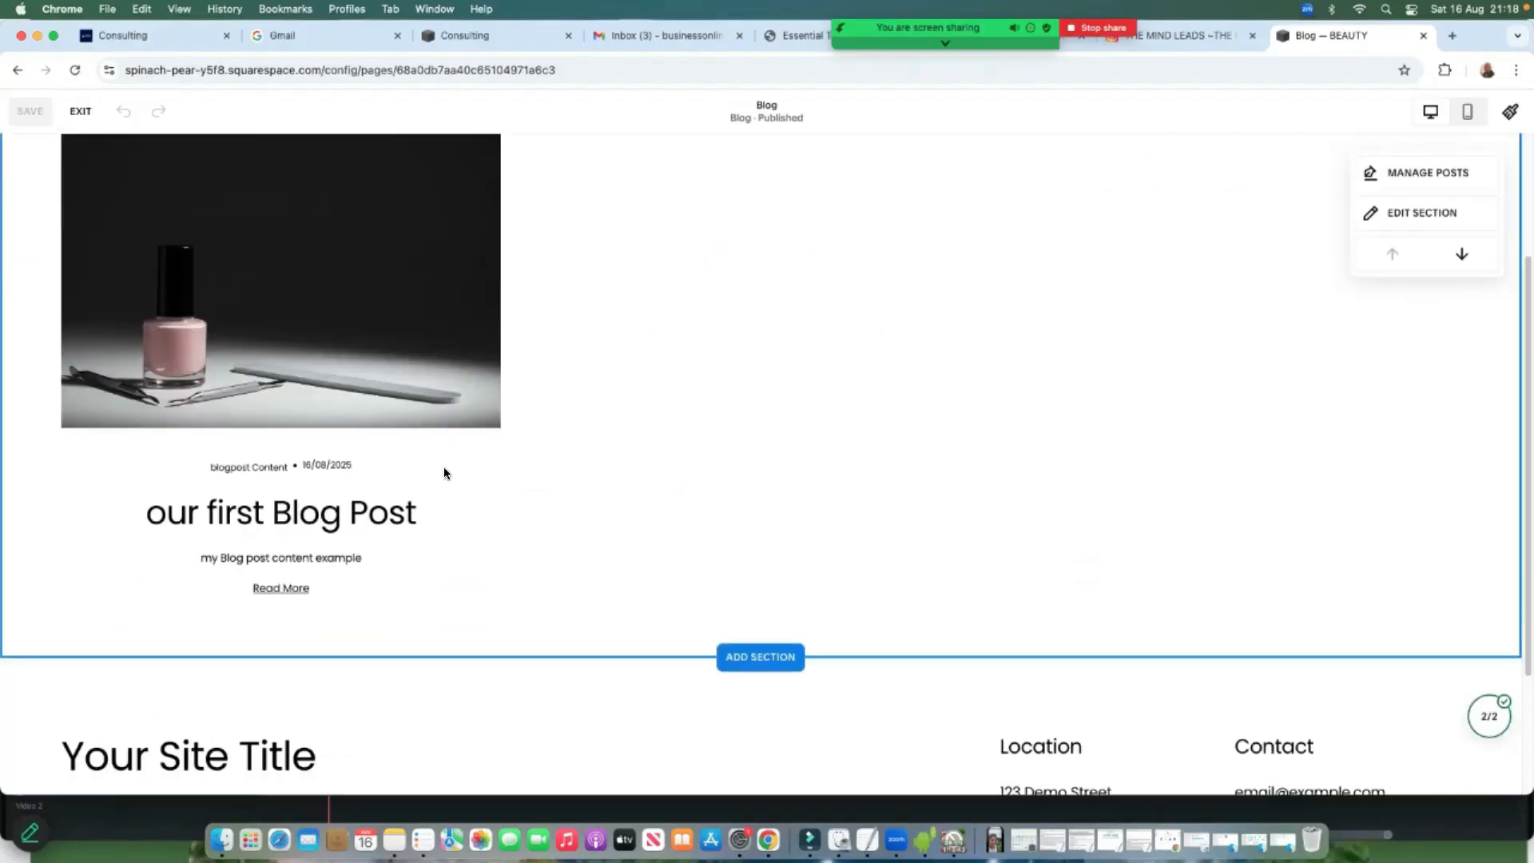
pyautogui.scroll(1, 773, 471)
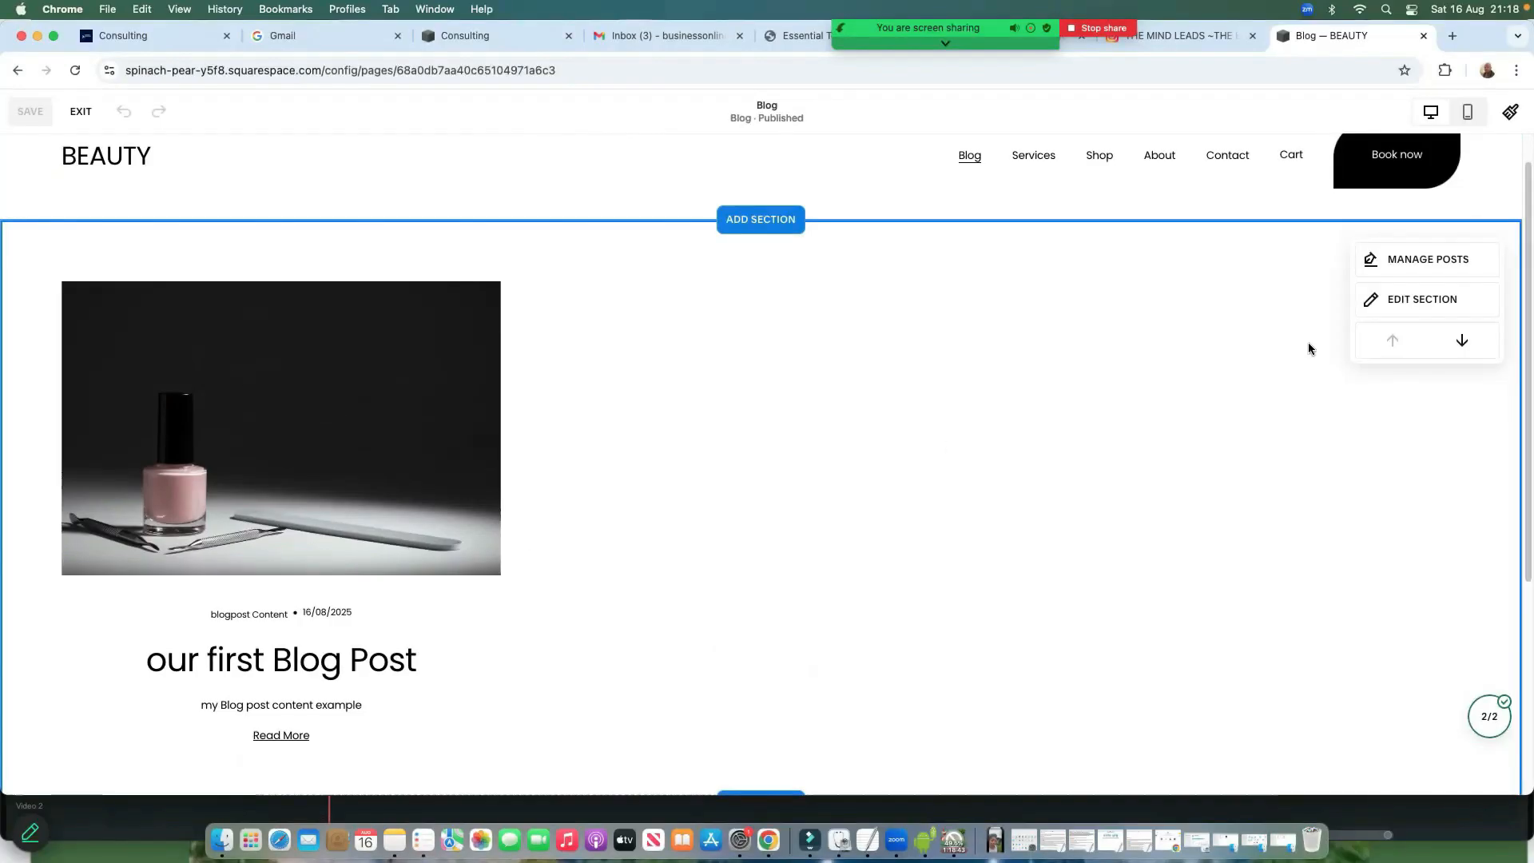
pyautogui.click(1415, 263)
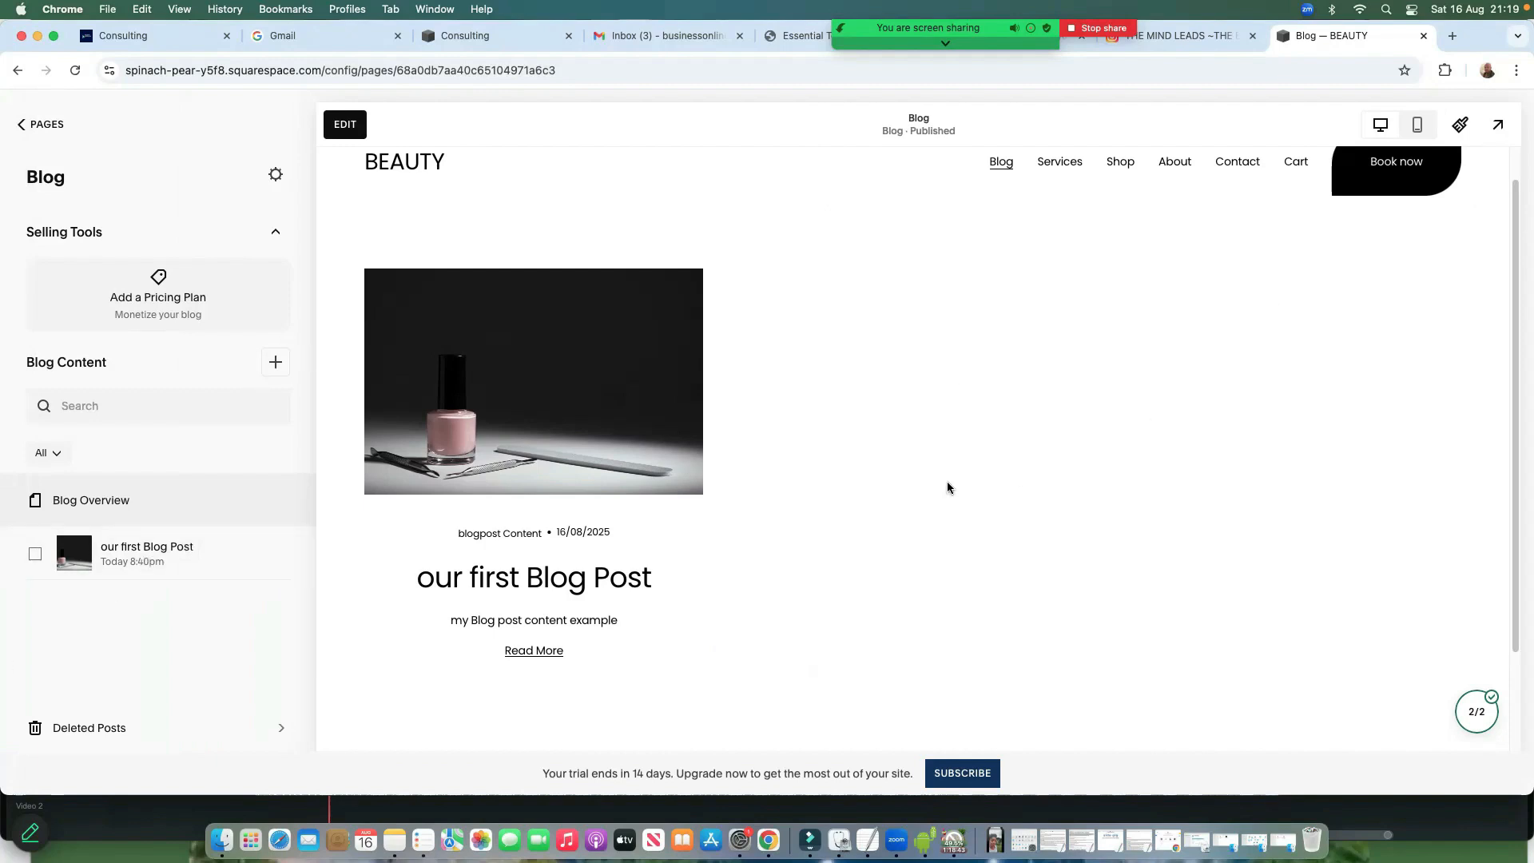
pyautogui.scroll(1, 827, 500)
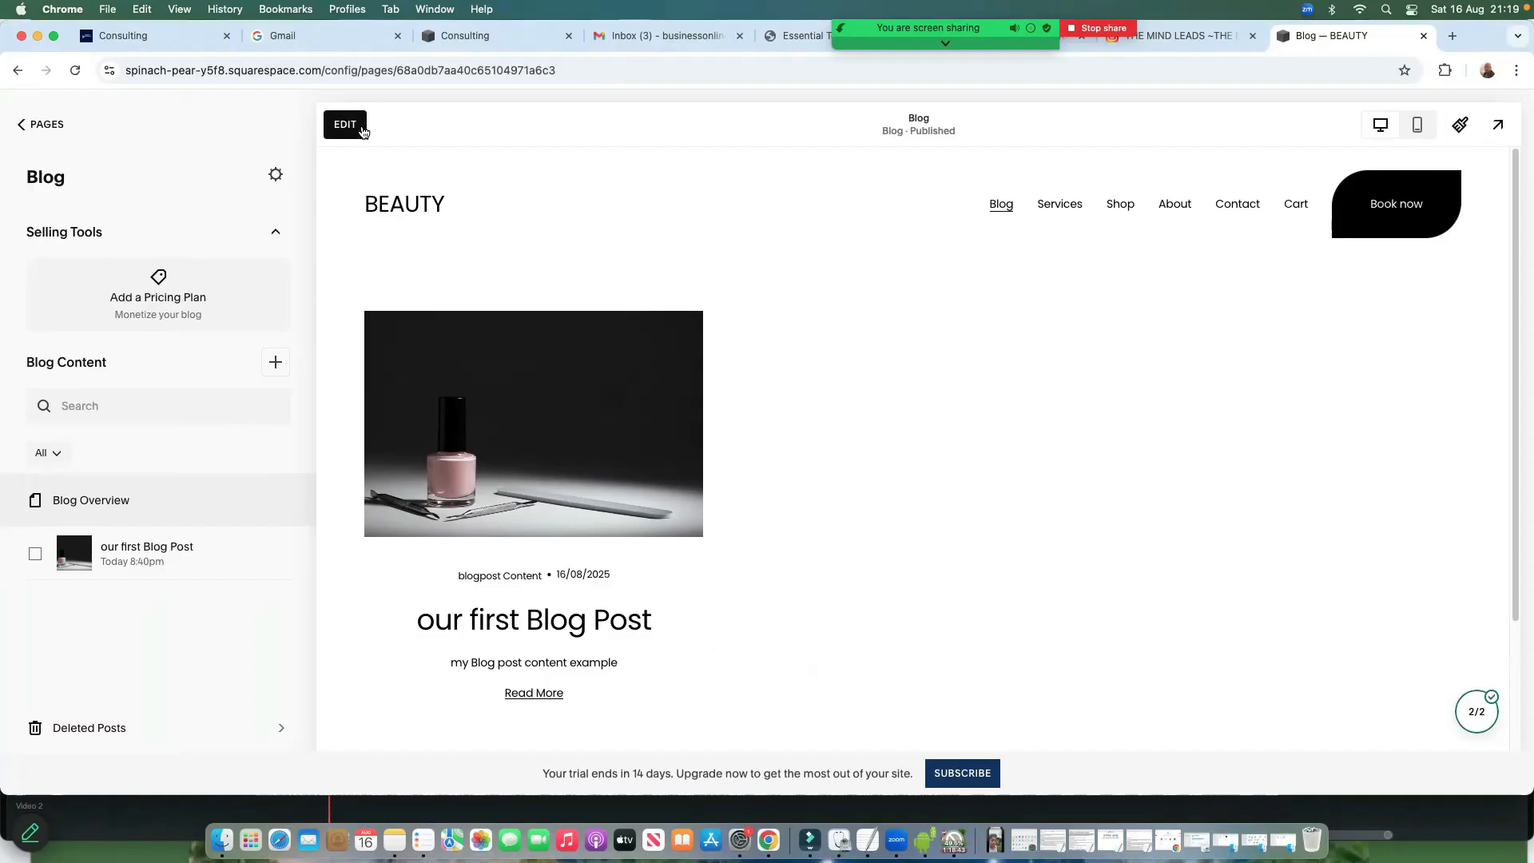
# Open the blog section's format settings, try 4 columns, and set the column count back to 3
pyautogui.click(349, 126)
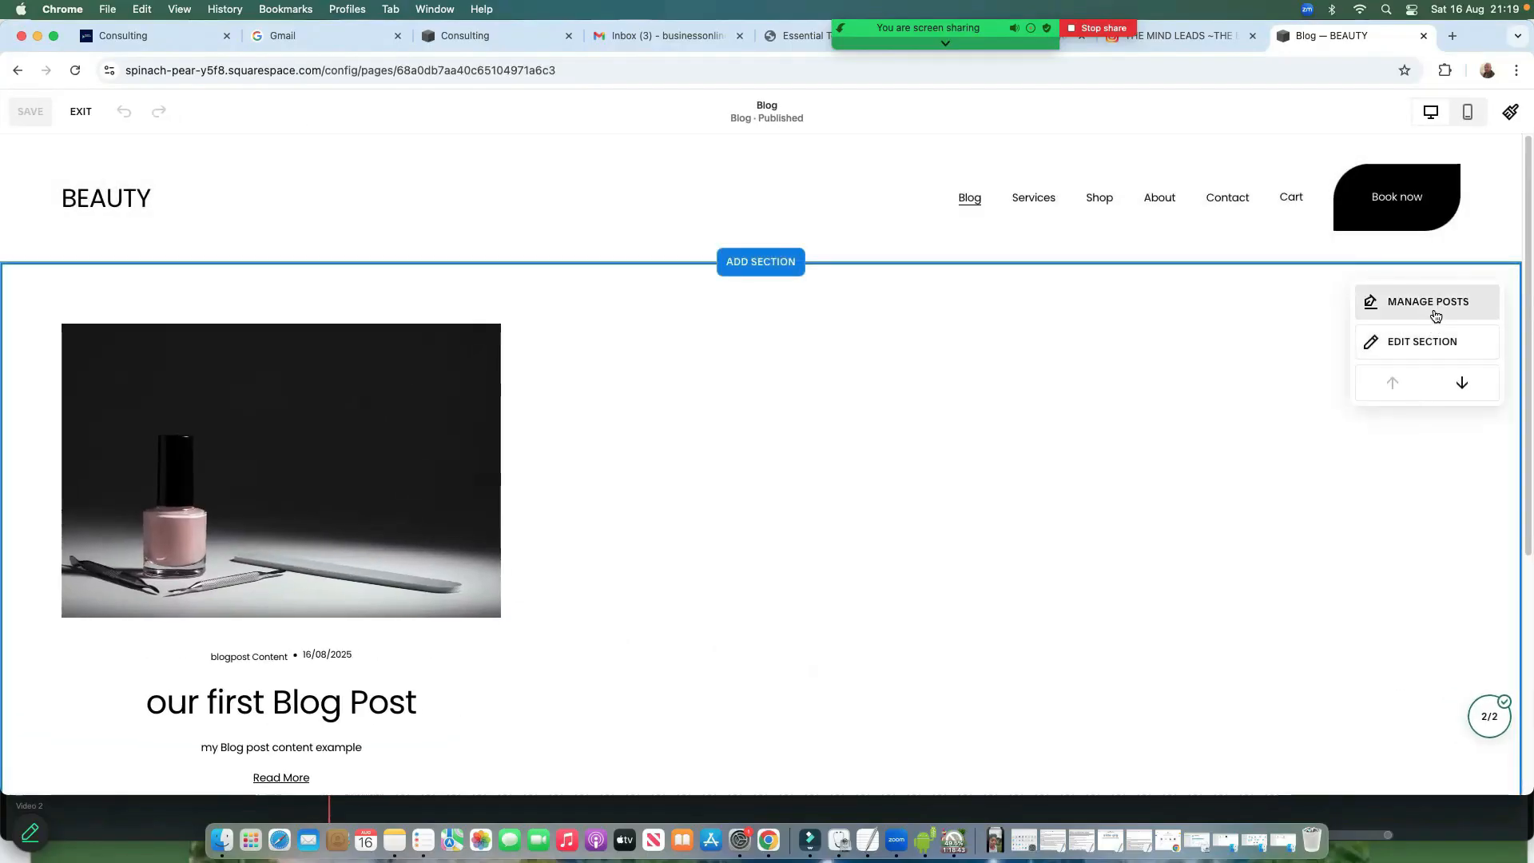
pyautogui.click(1410, 353)
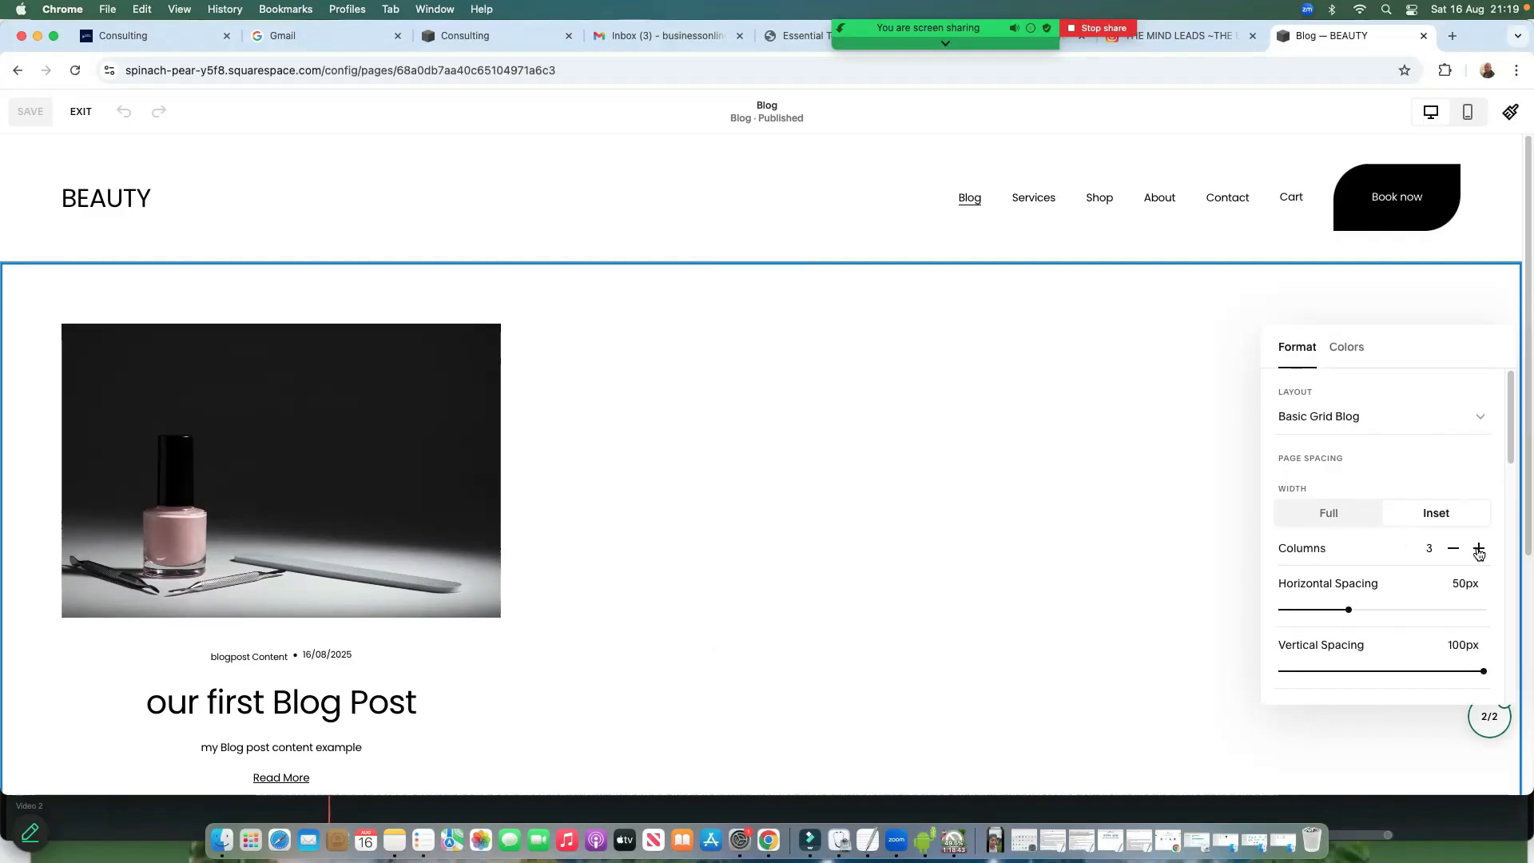
pyautogui.click(1479, 549)
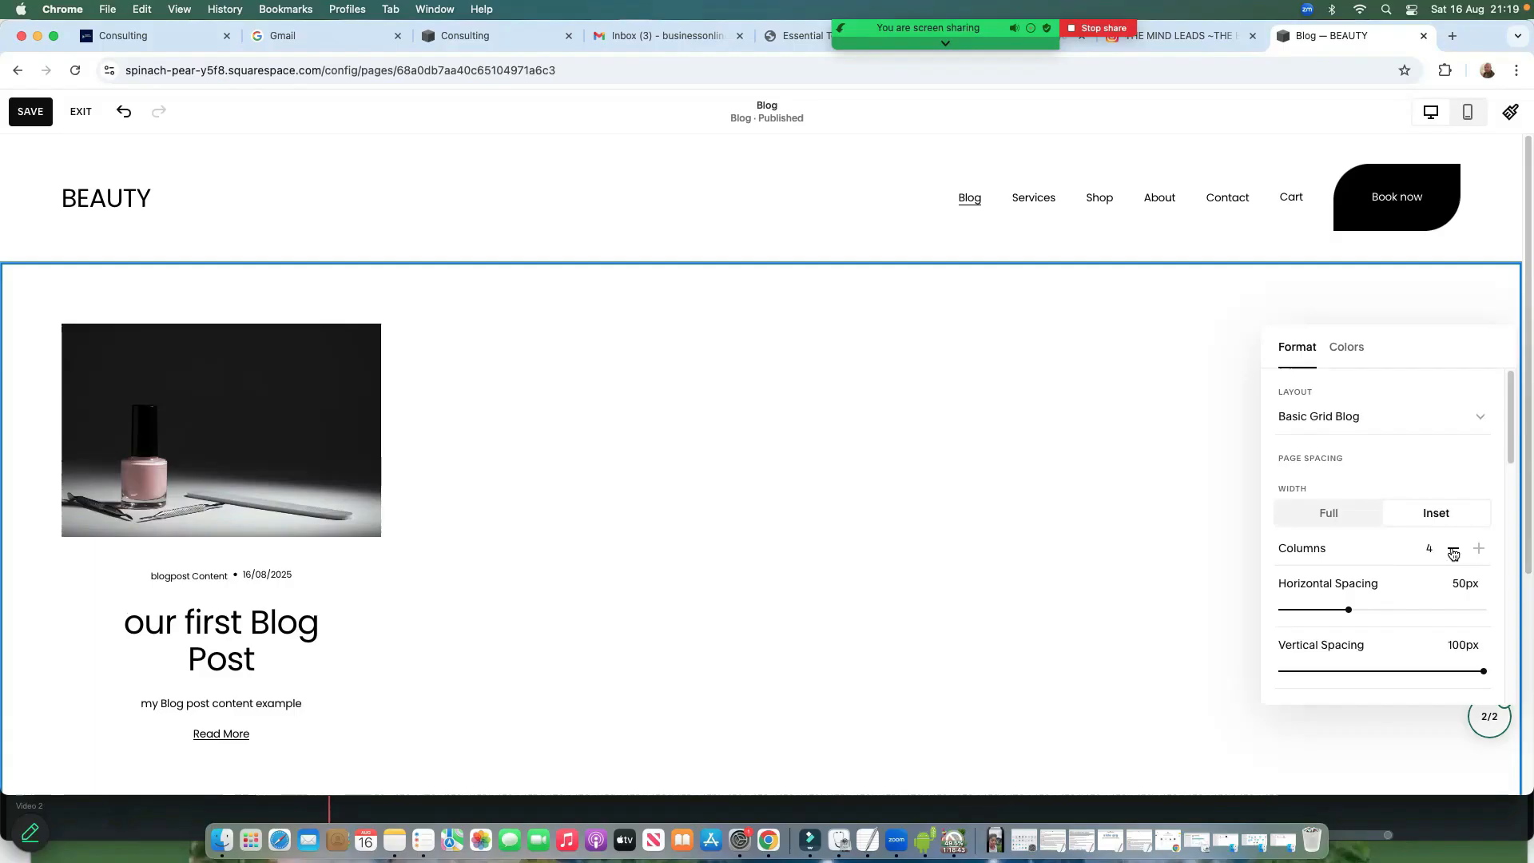
pyautogui.click(1453, 550)
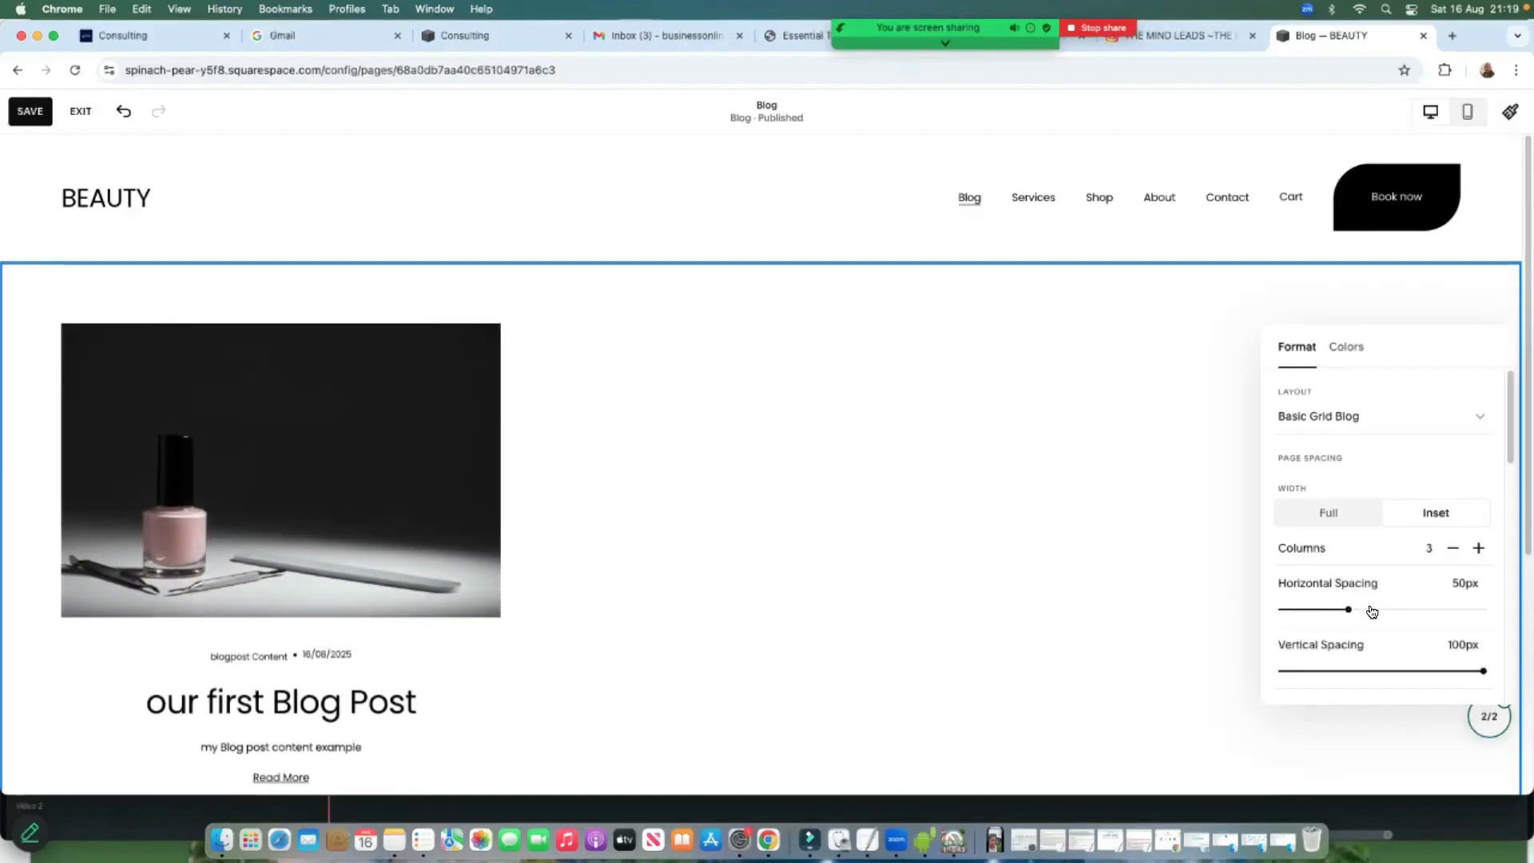
pyautogui.scroll(-5, 1370, 611)
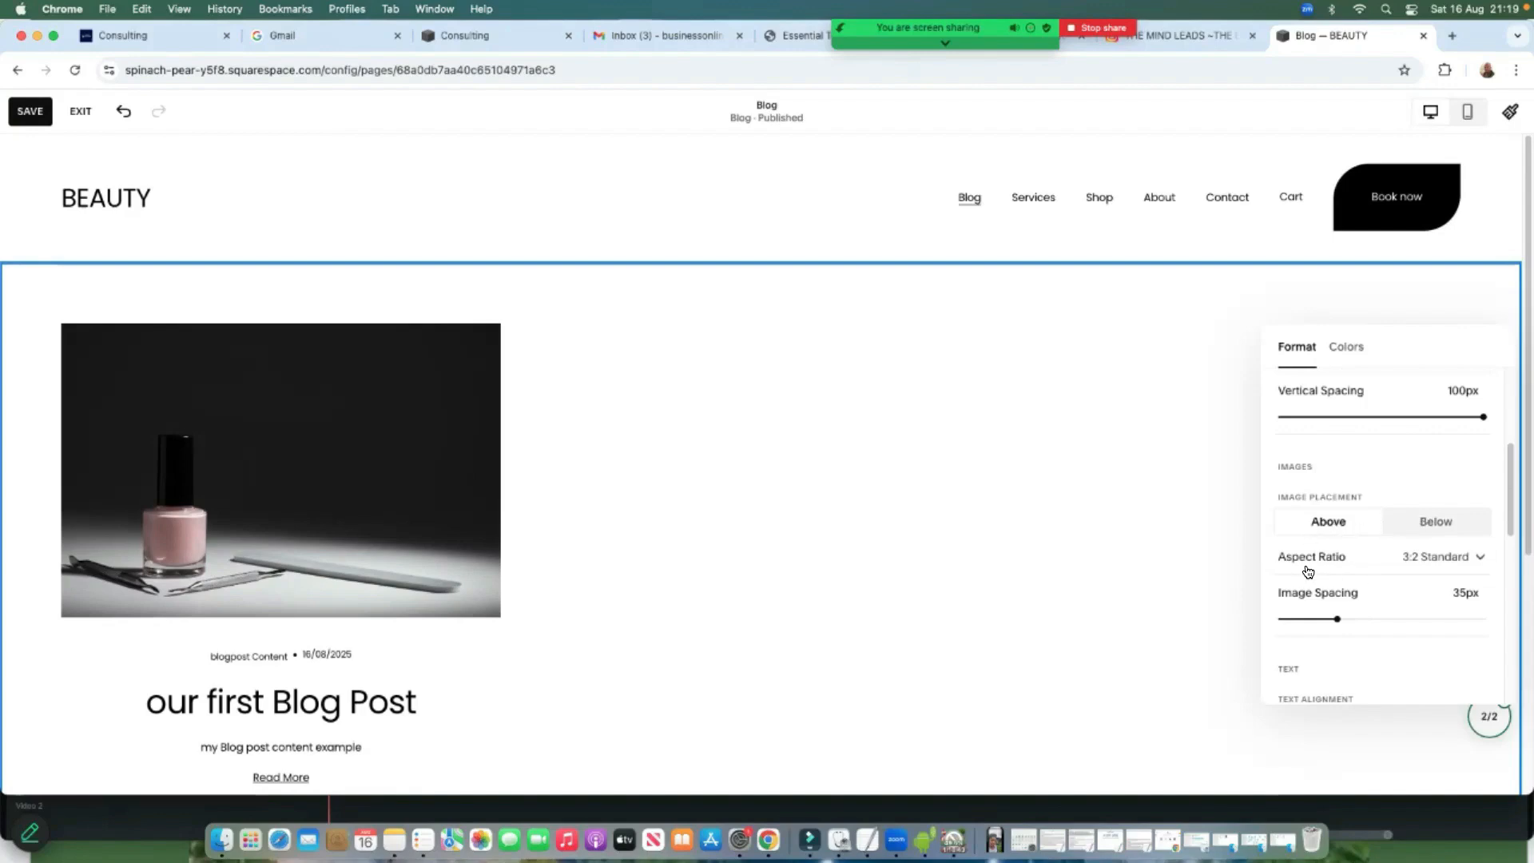
# Try placing the post images below the text, set the placement back to Above, and review the text and meta format options
pyautogui.click(1432, 526)
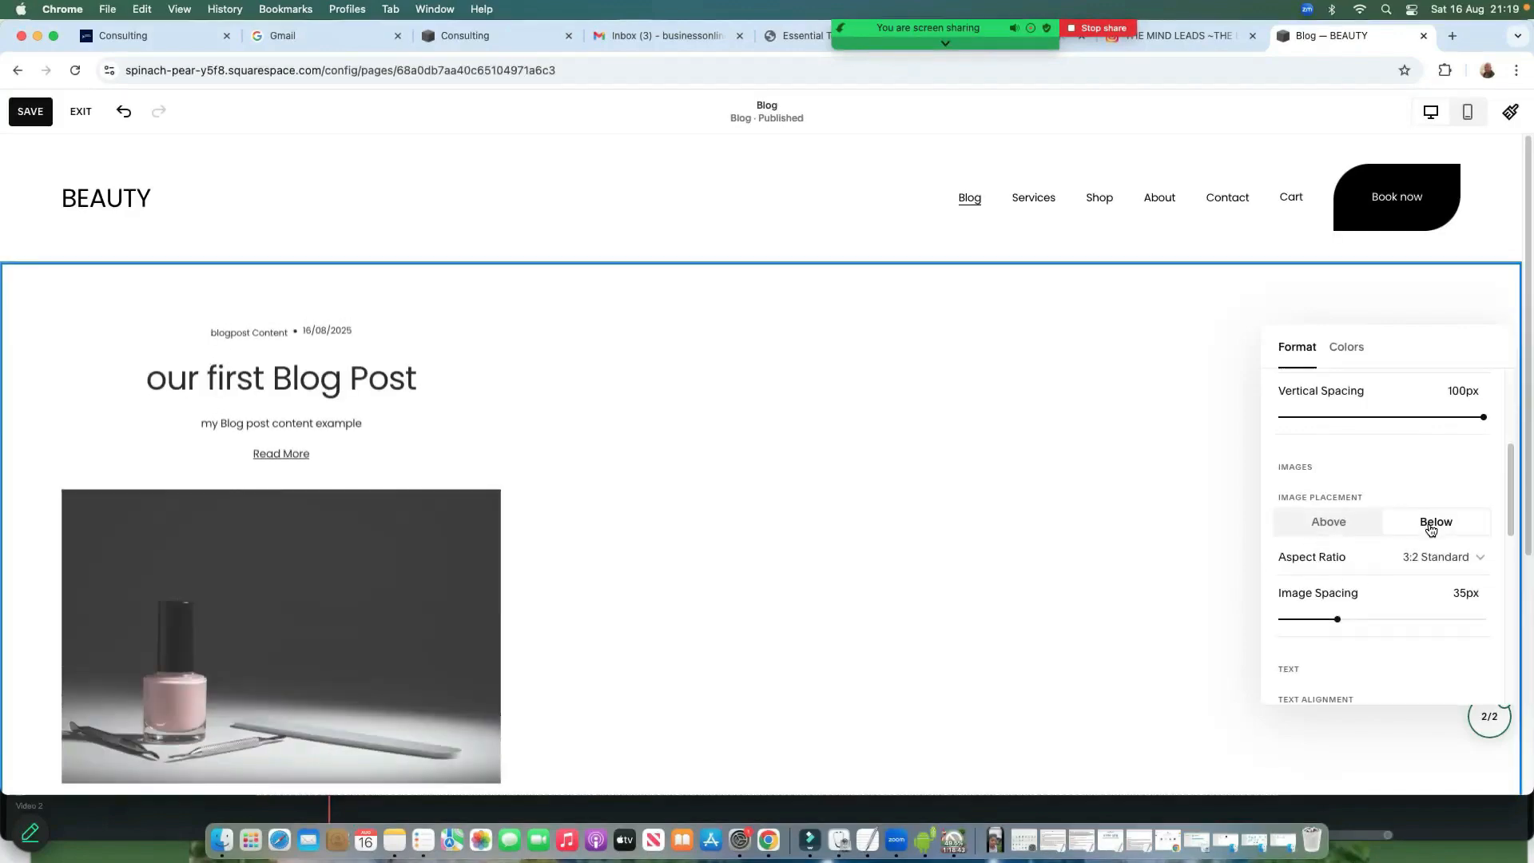
pyautogui.click(1342, 529)
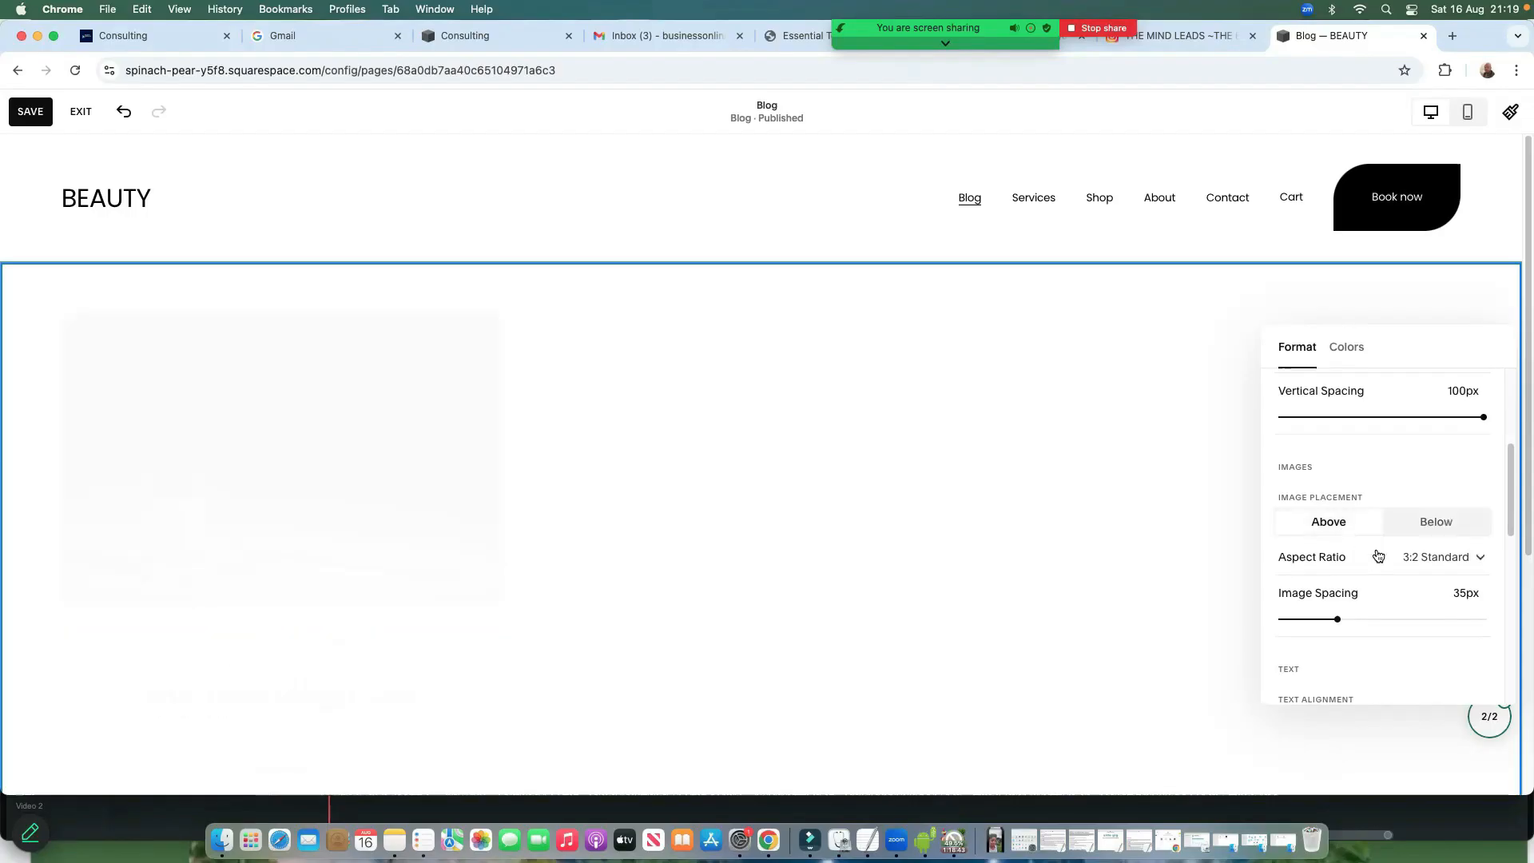
pyautogui.scroll(-5, 1436, 601)
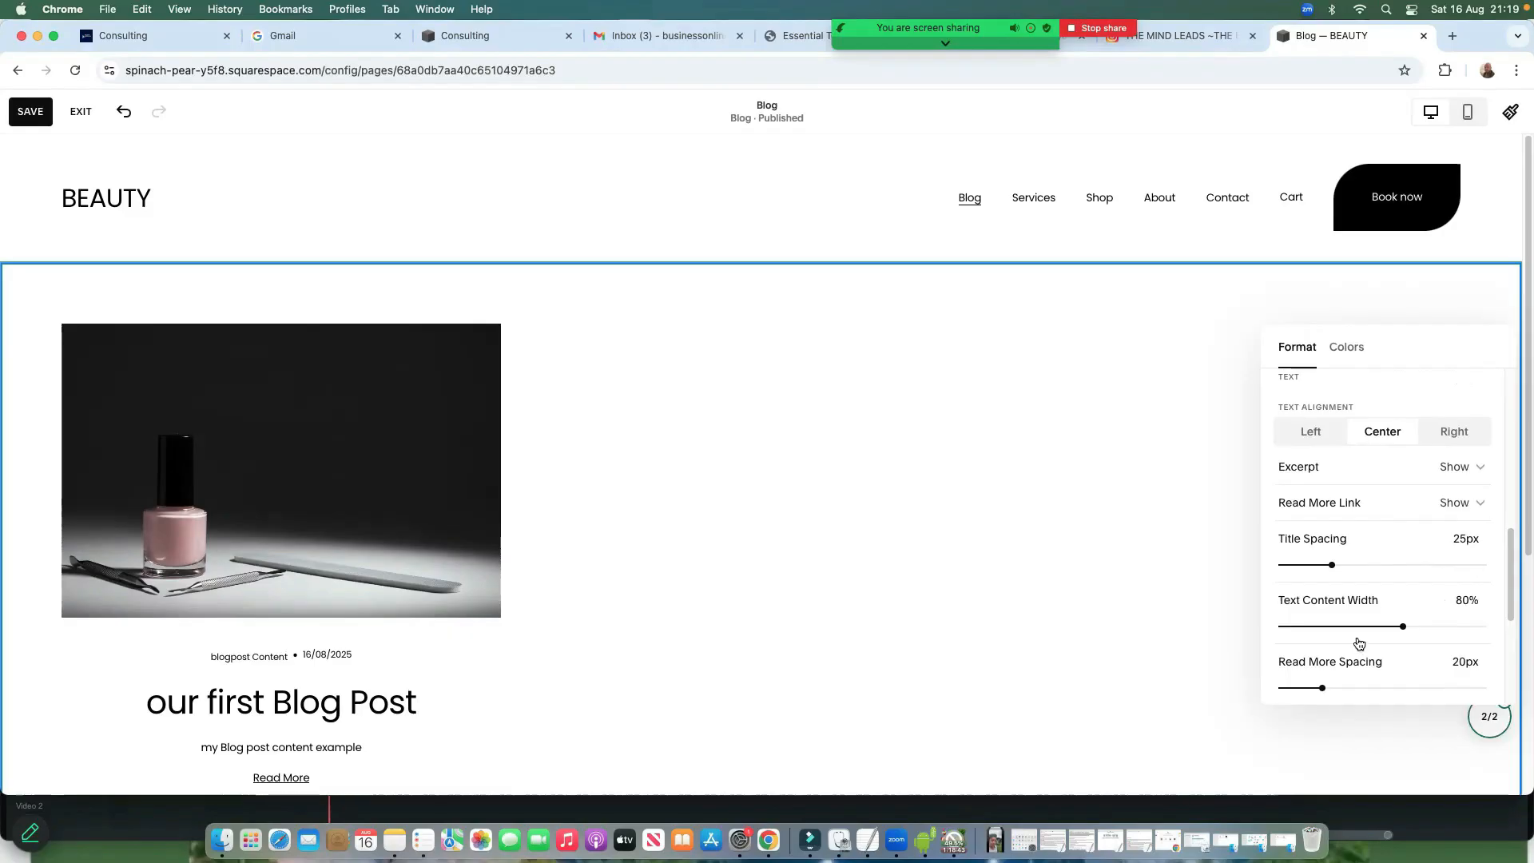
pyautogui.scroll(-3, 1393, 635)
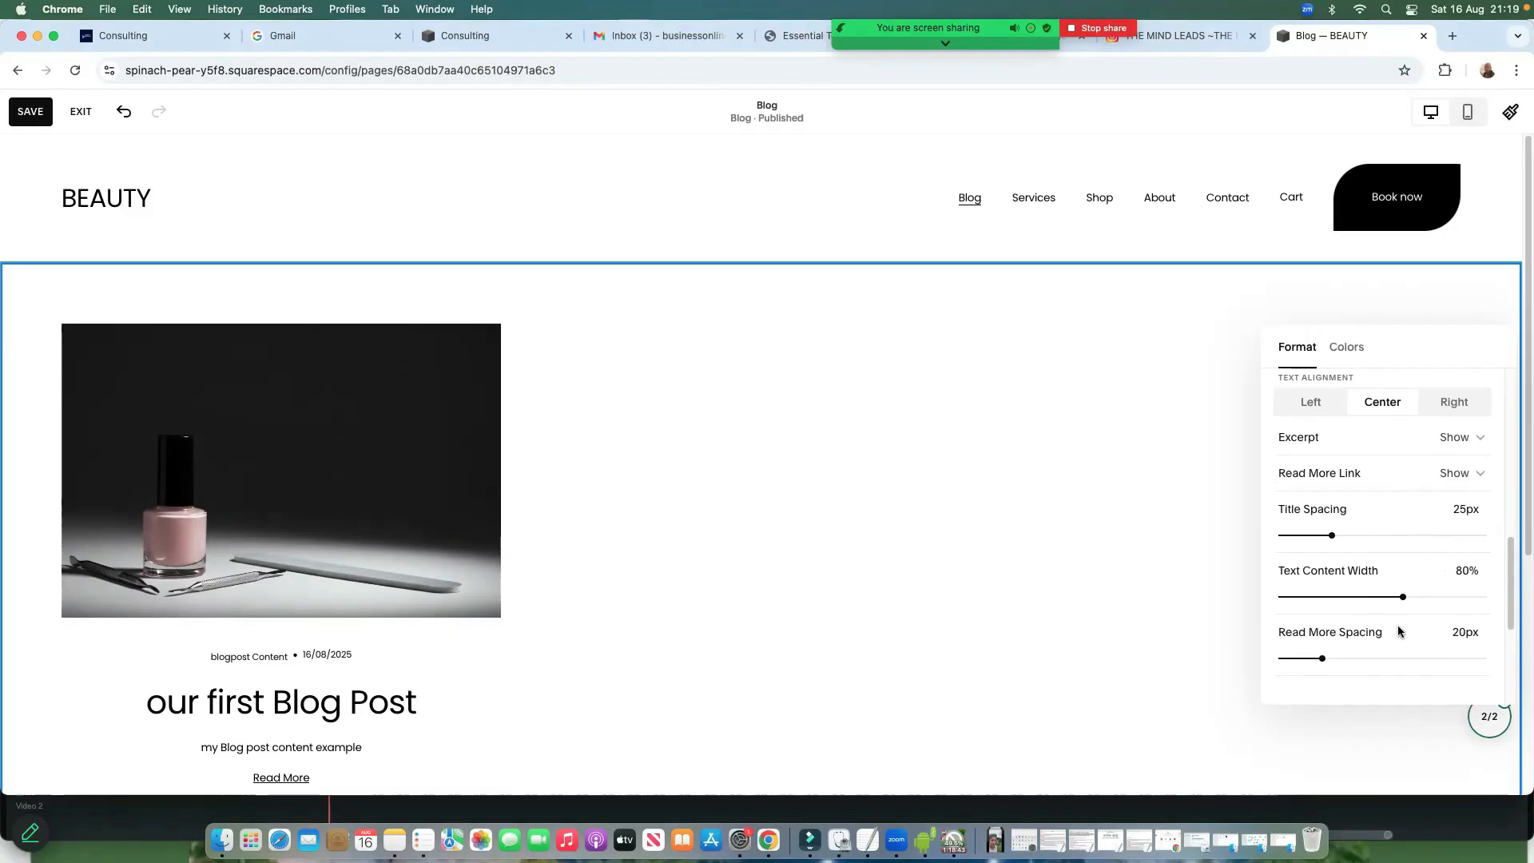
pyautogui.scroll(-5, 1358, 639)
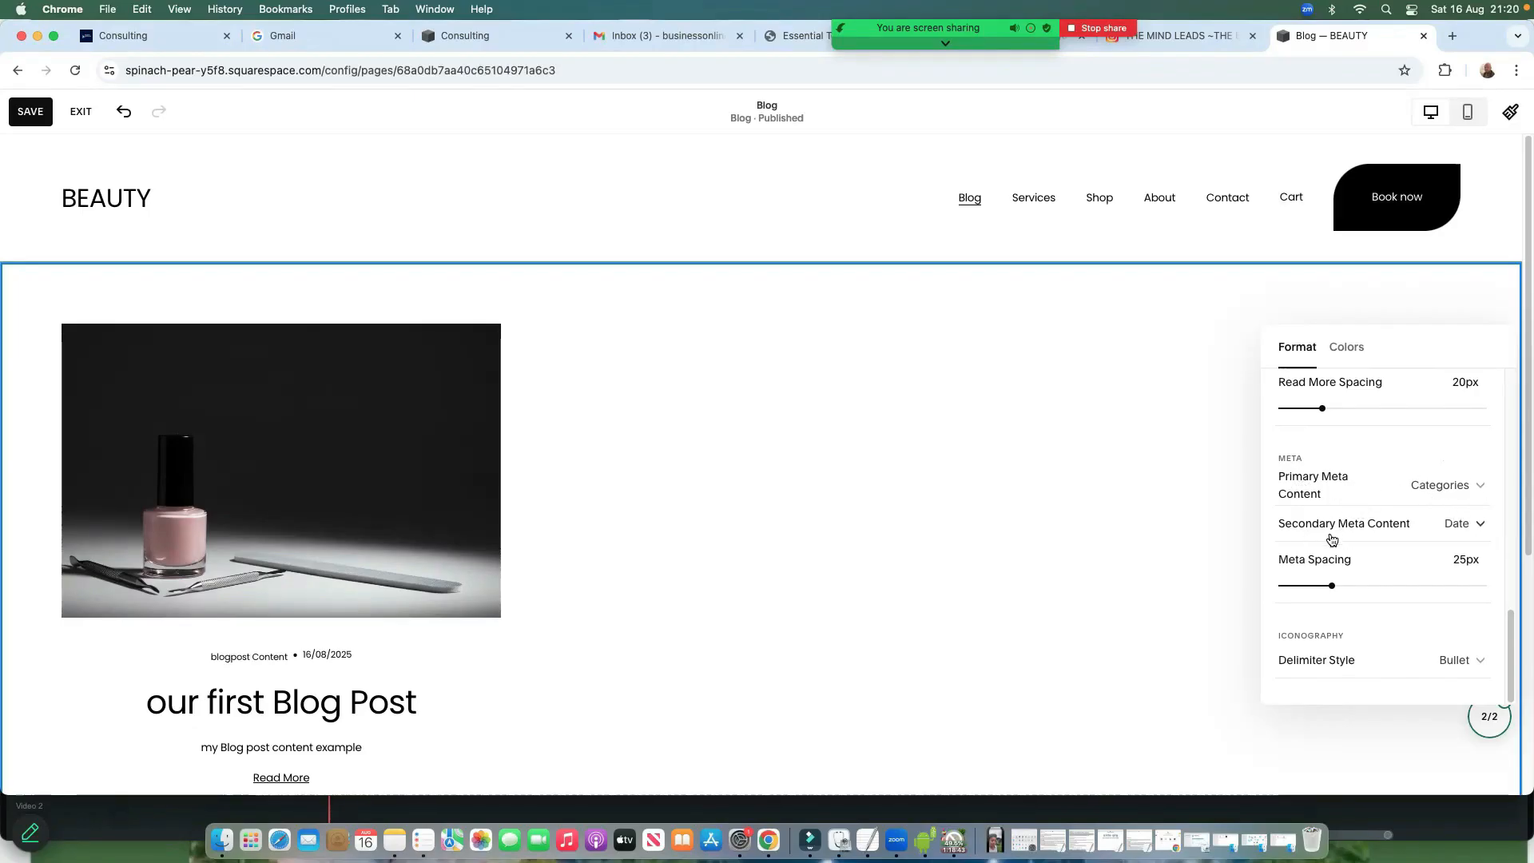
pyautogui.scroll(10, 1278, 516)
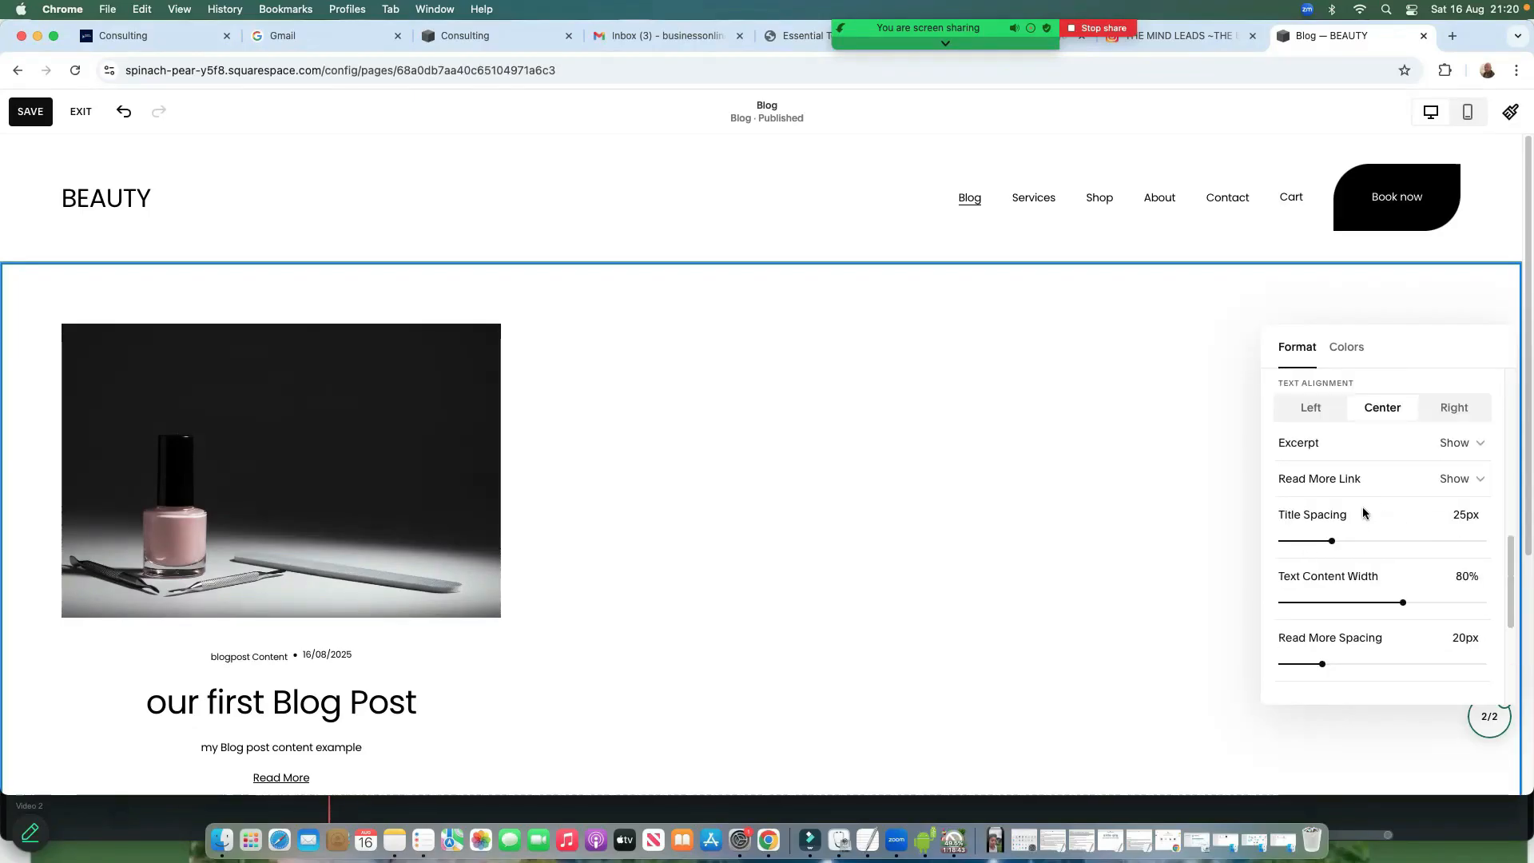
pyautogui.click(1163, 473)
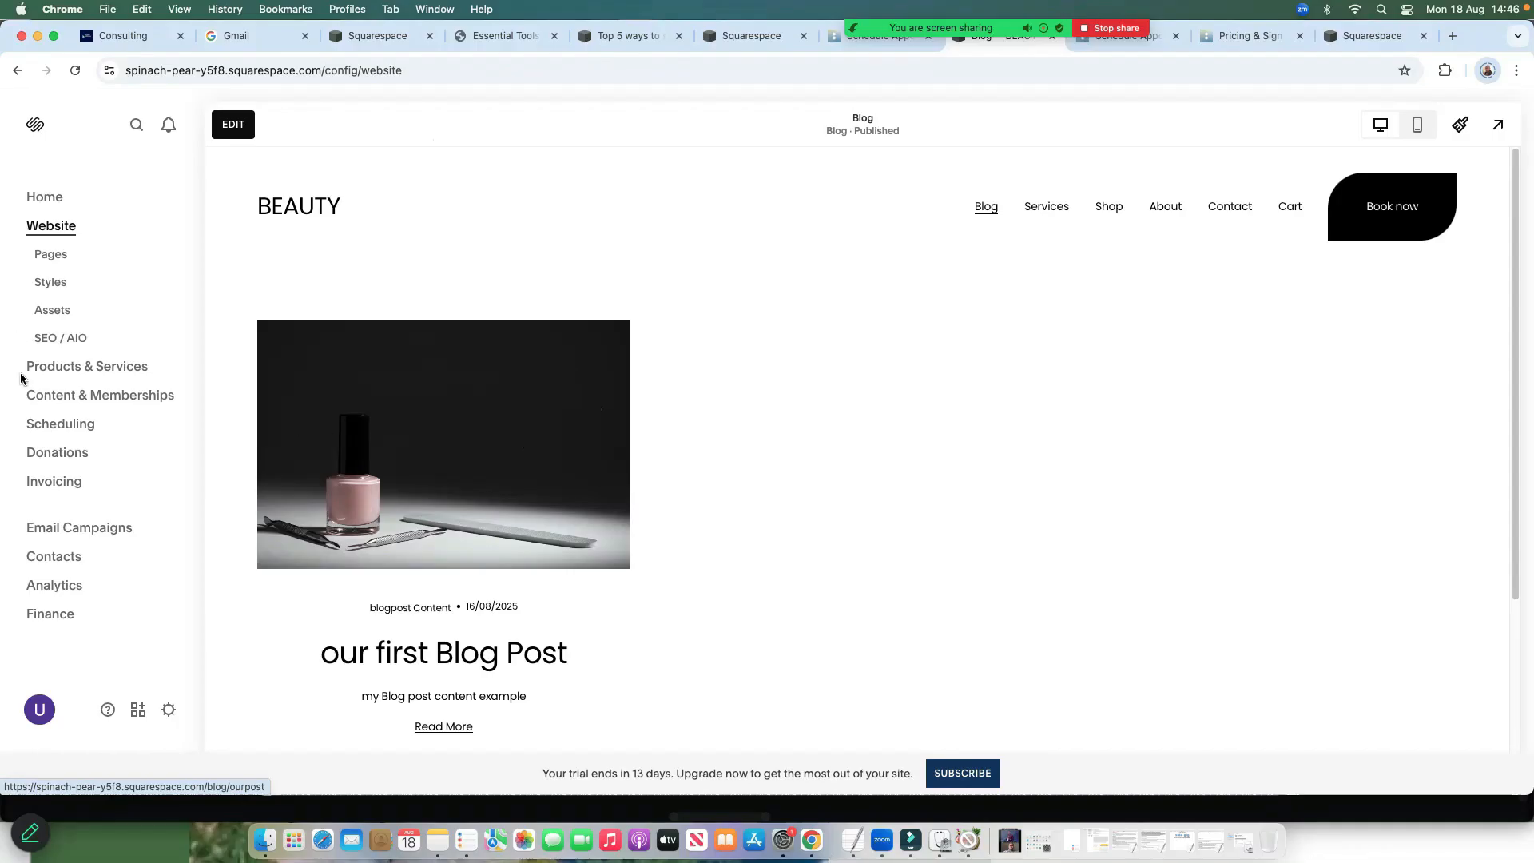
# Open the management view for the blog's posts and duplicate "our first Blog Post" twice
pyautogui.click(233, 126)
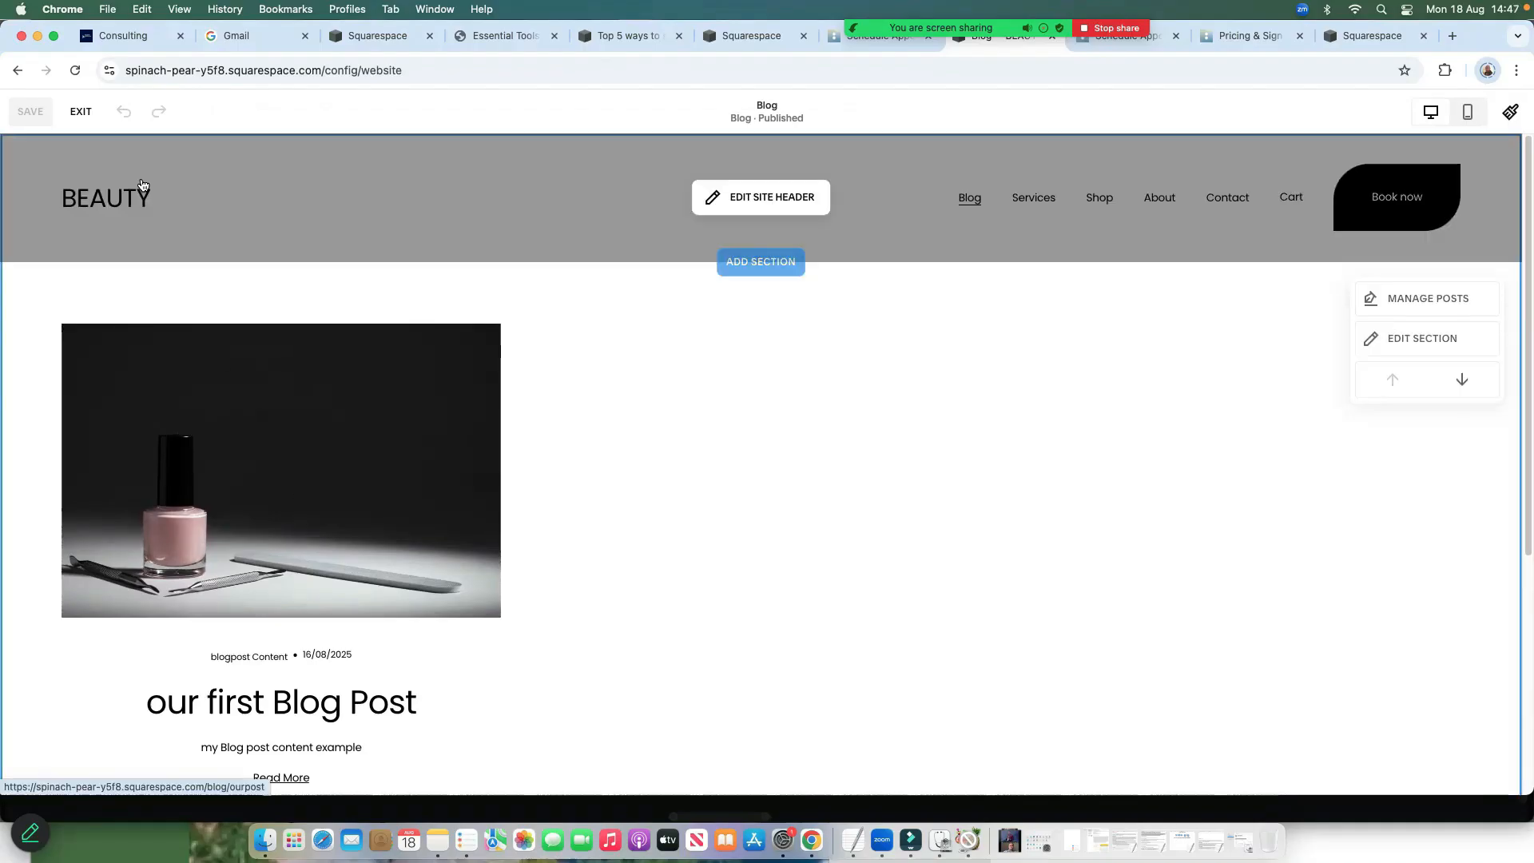
pyautogui.click(1430, 309)
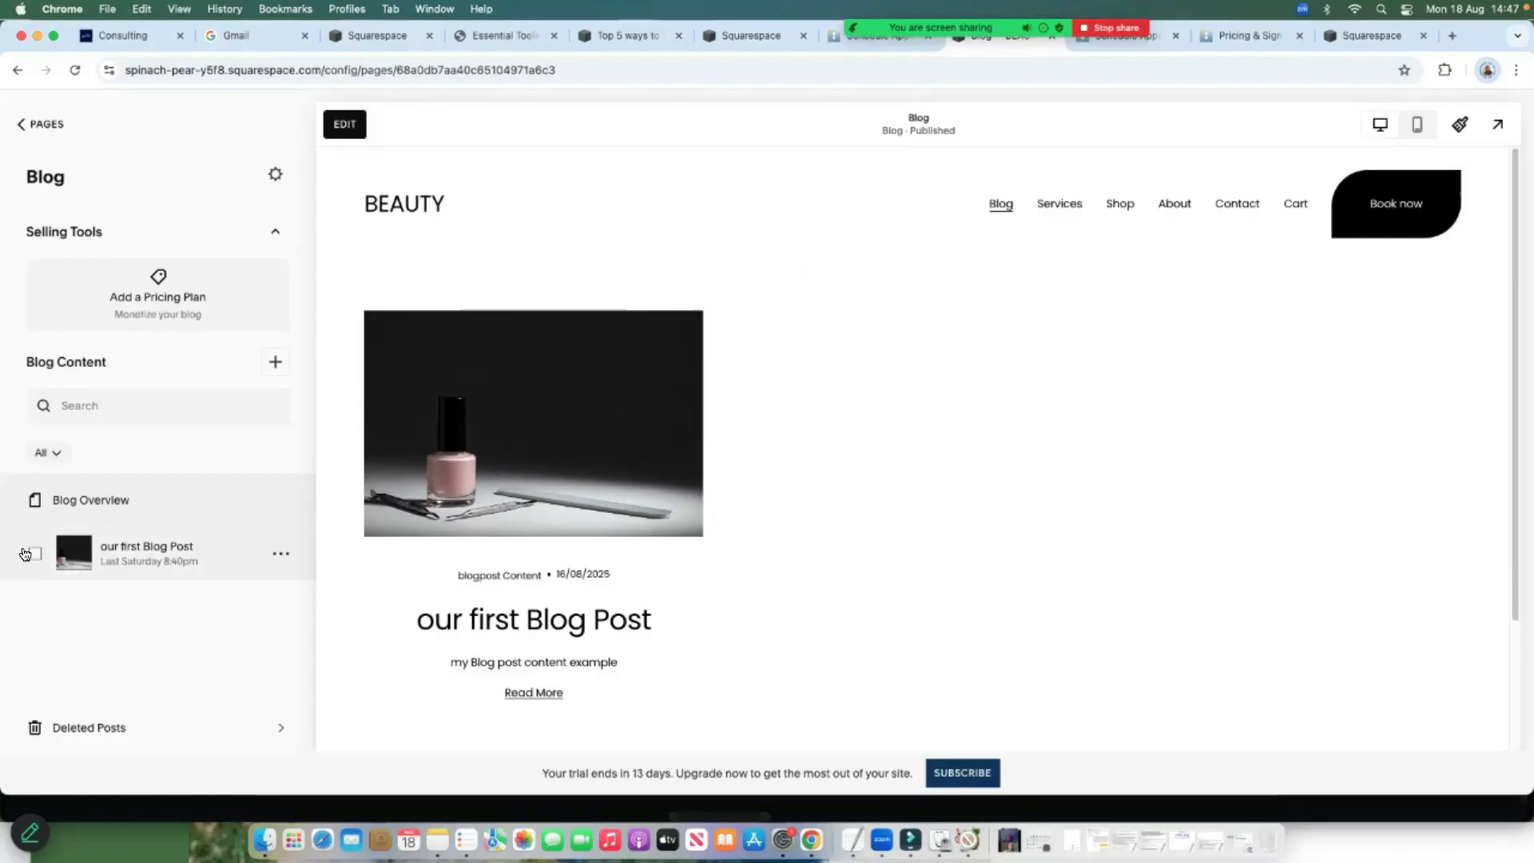
pyautogui.click(281, 556)
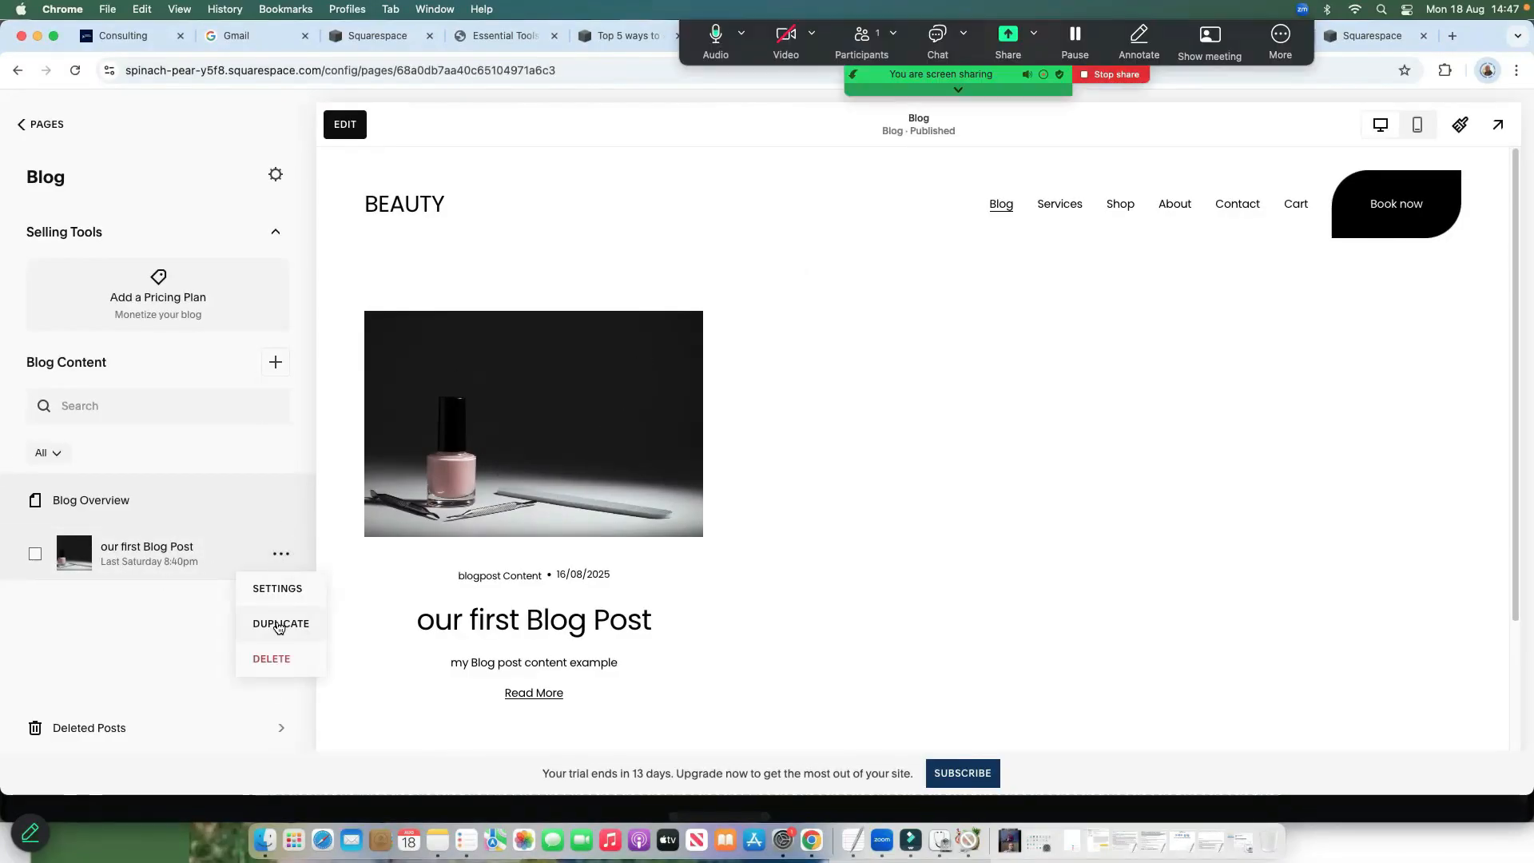
pyautogui.click(280, 625)
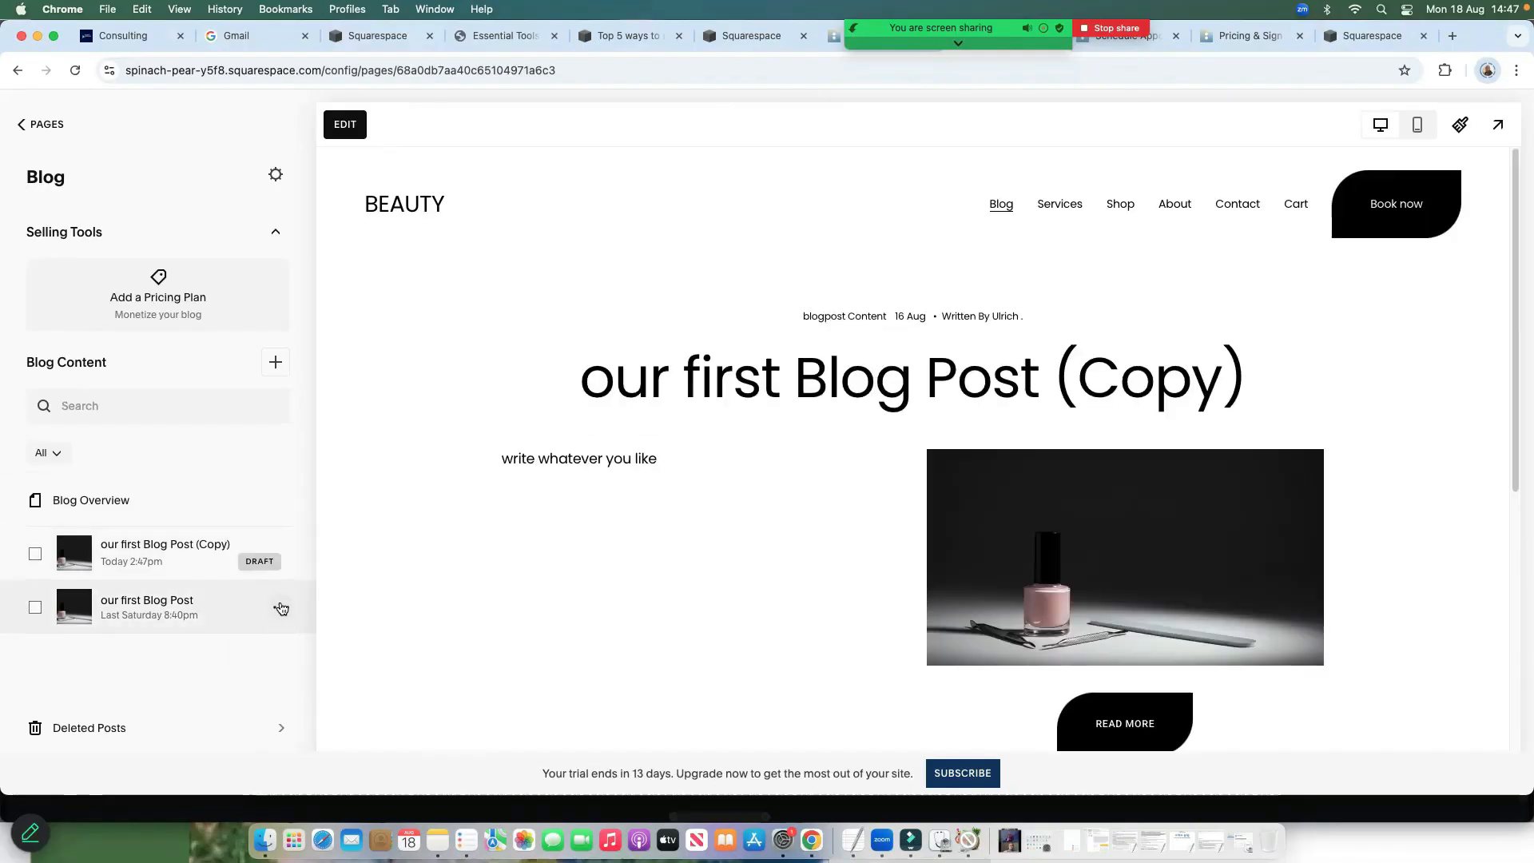
pyautogui.click(281, 608)
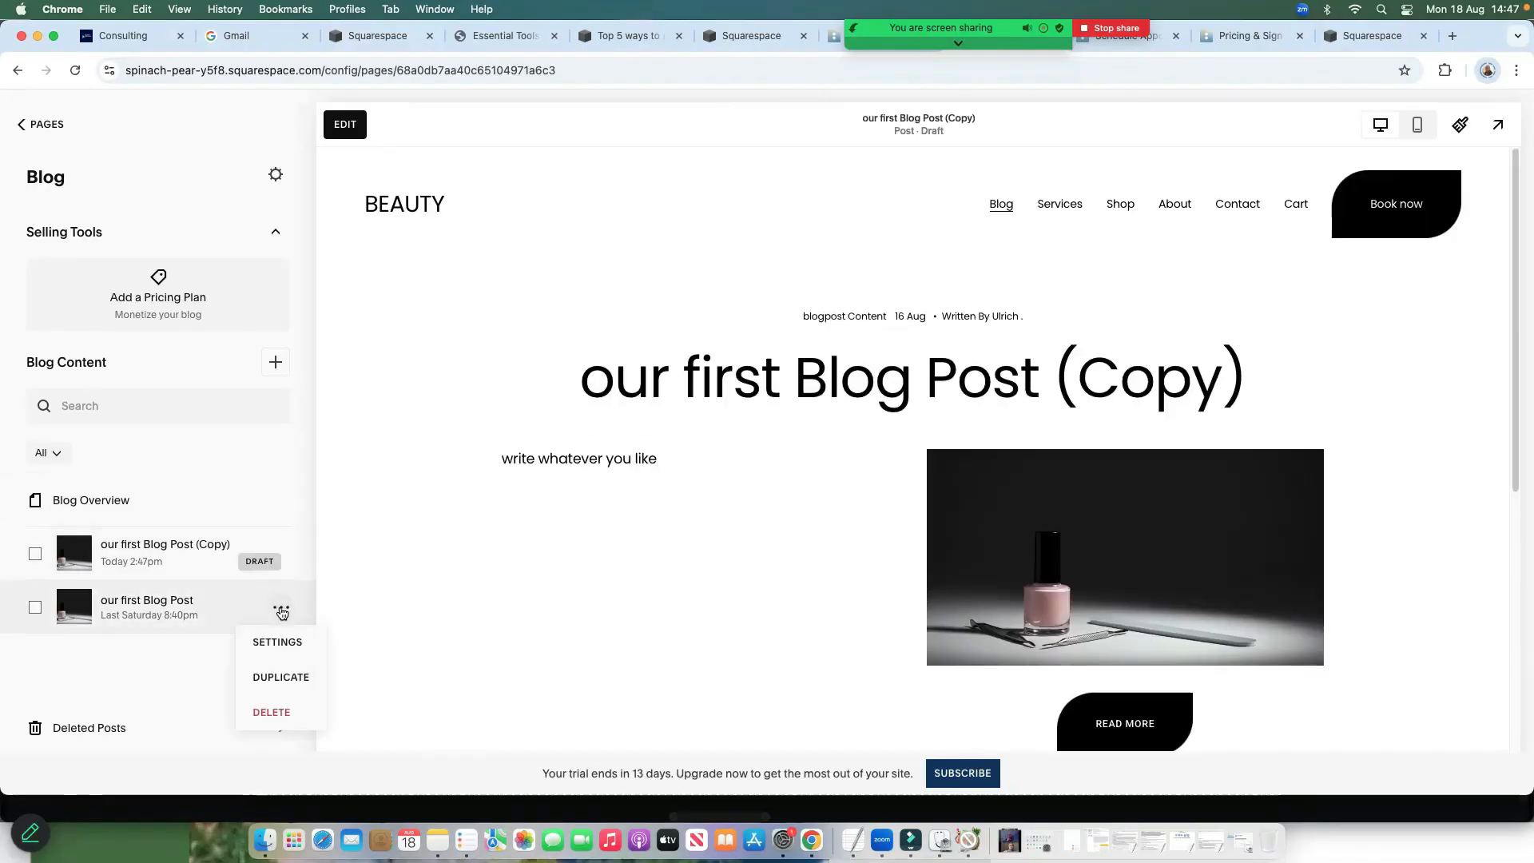
pyautogui.click(269, 677)
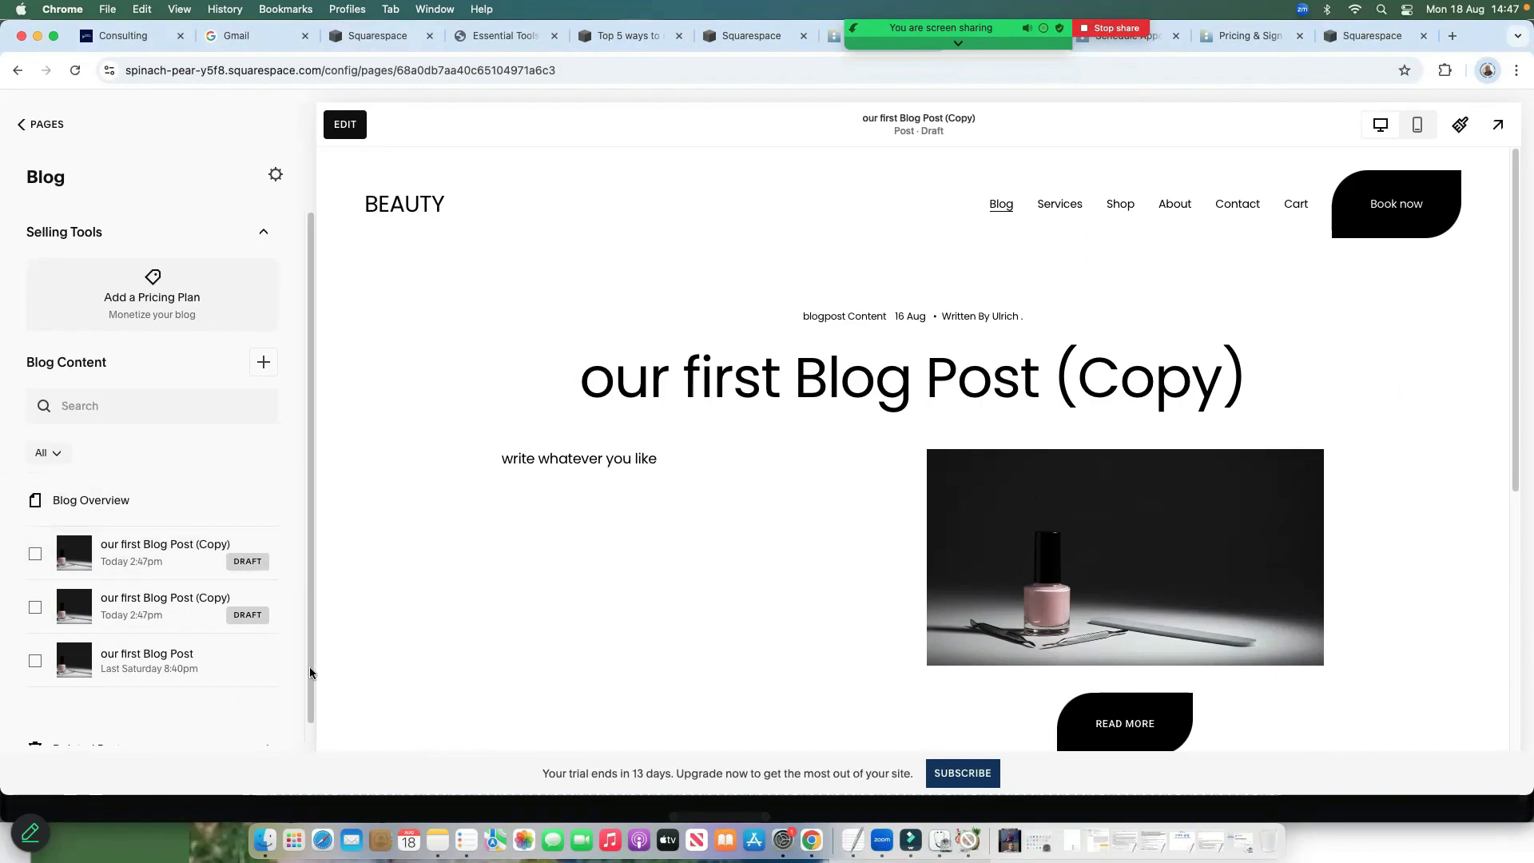
# Review the content settings of the uppermost draft copy and set its post URL to /blog/post2
pyautogui.click(276, 559)
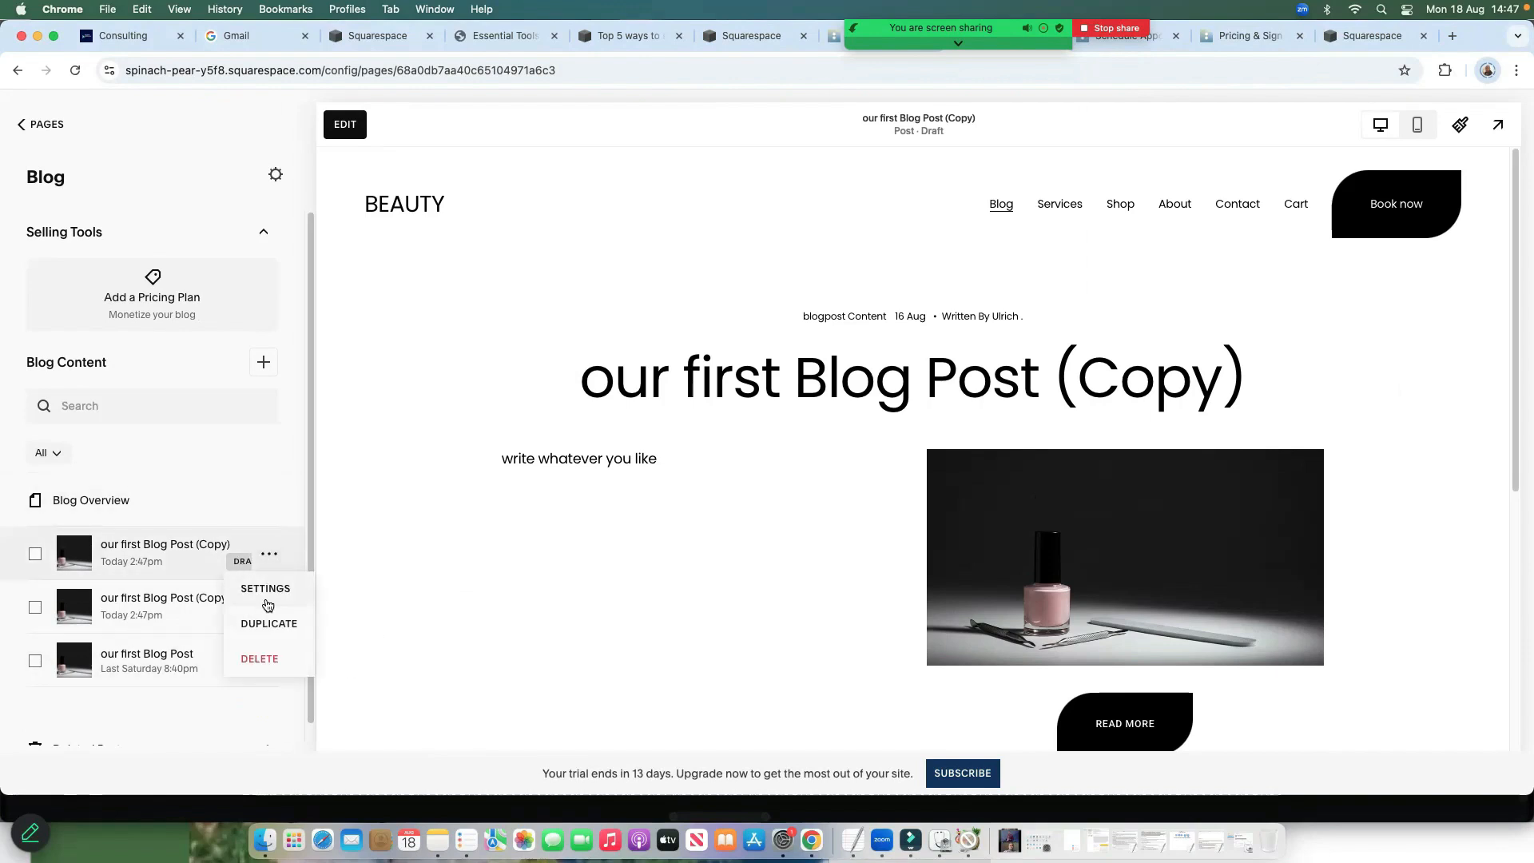
pyautogui.click(275, 592)
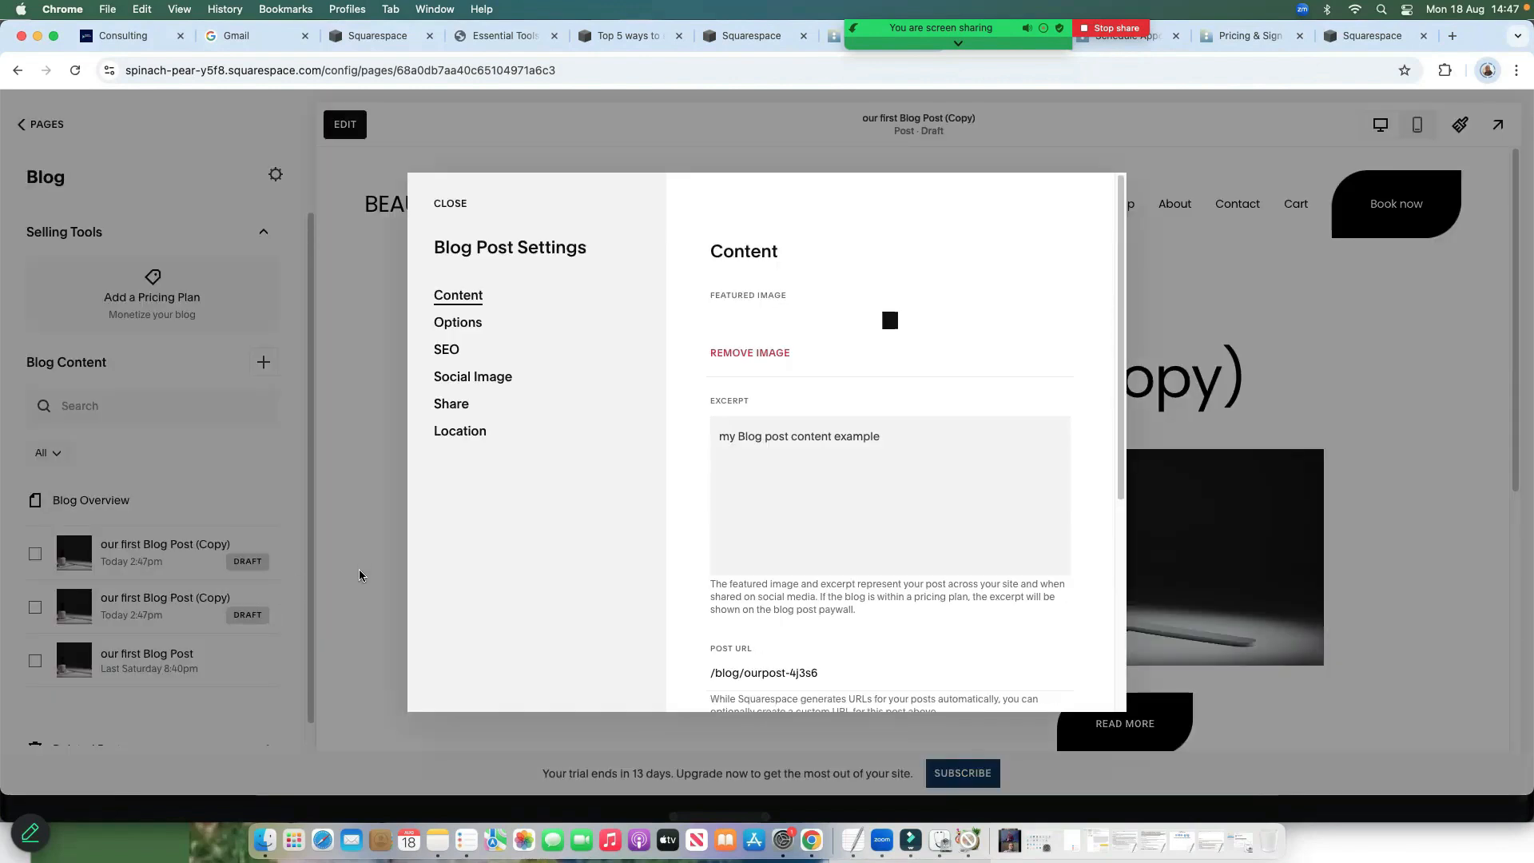
pyautogui.scroll(-4, 731, 472)
pyautogui.scroll(4, 733, 482)
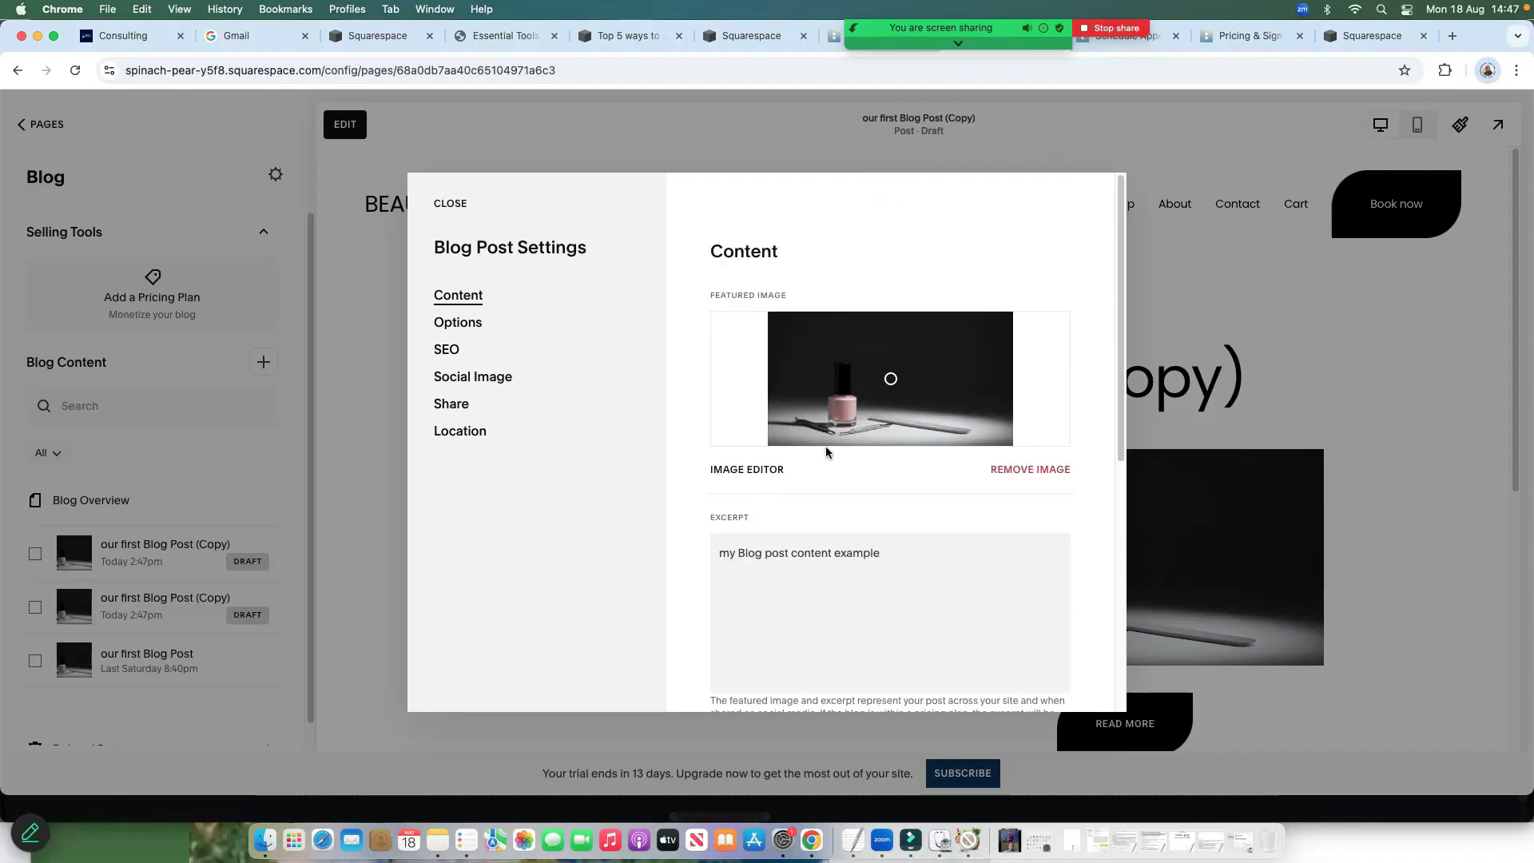
pyautogui.scroll(-6, 826, 452)
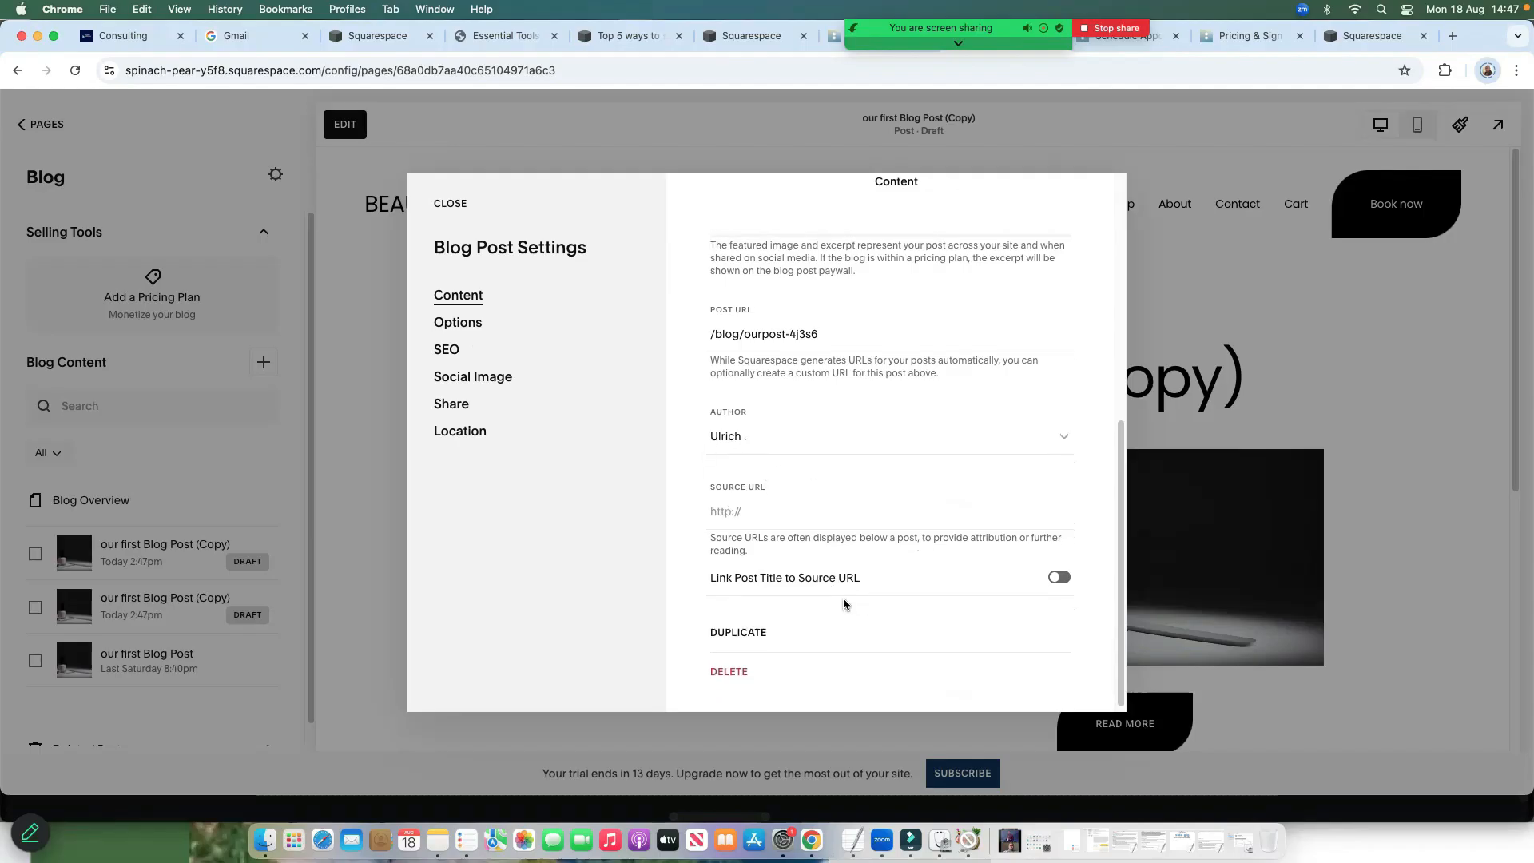
pyautogui.scroll(4, 823, 591)
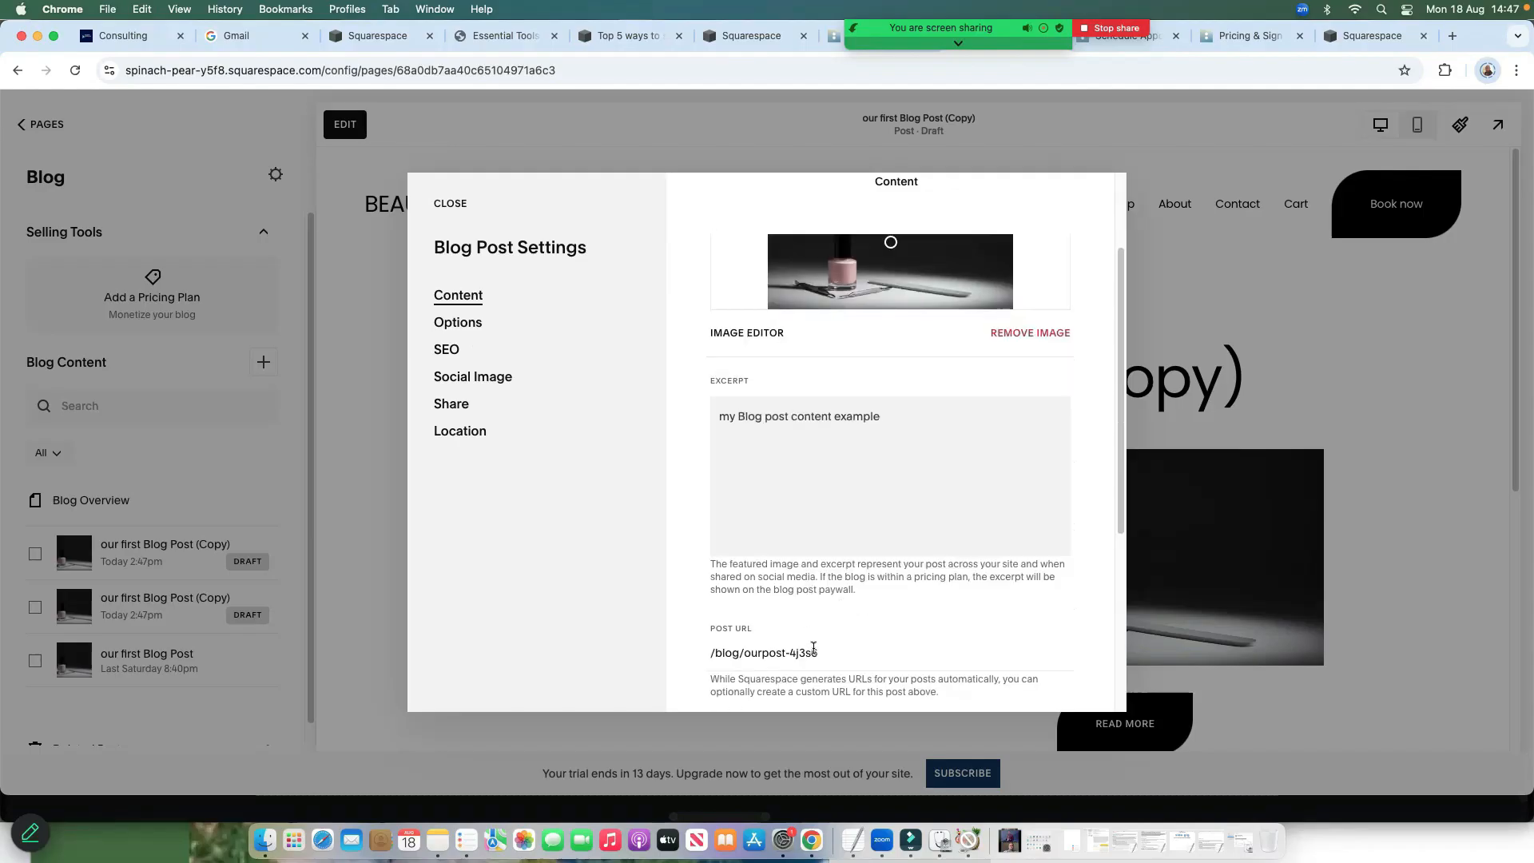
pyautogui.click(823, 651)
pyautogui.press('super+a')
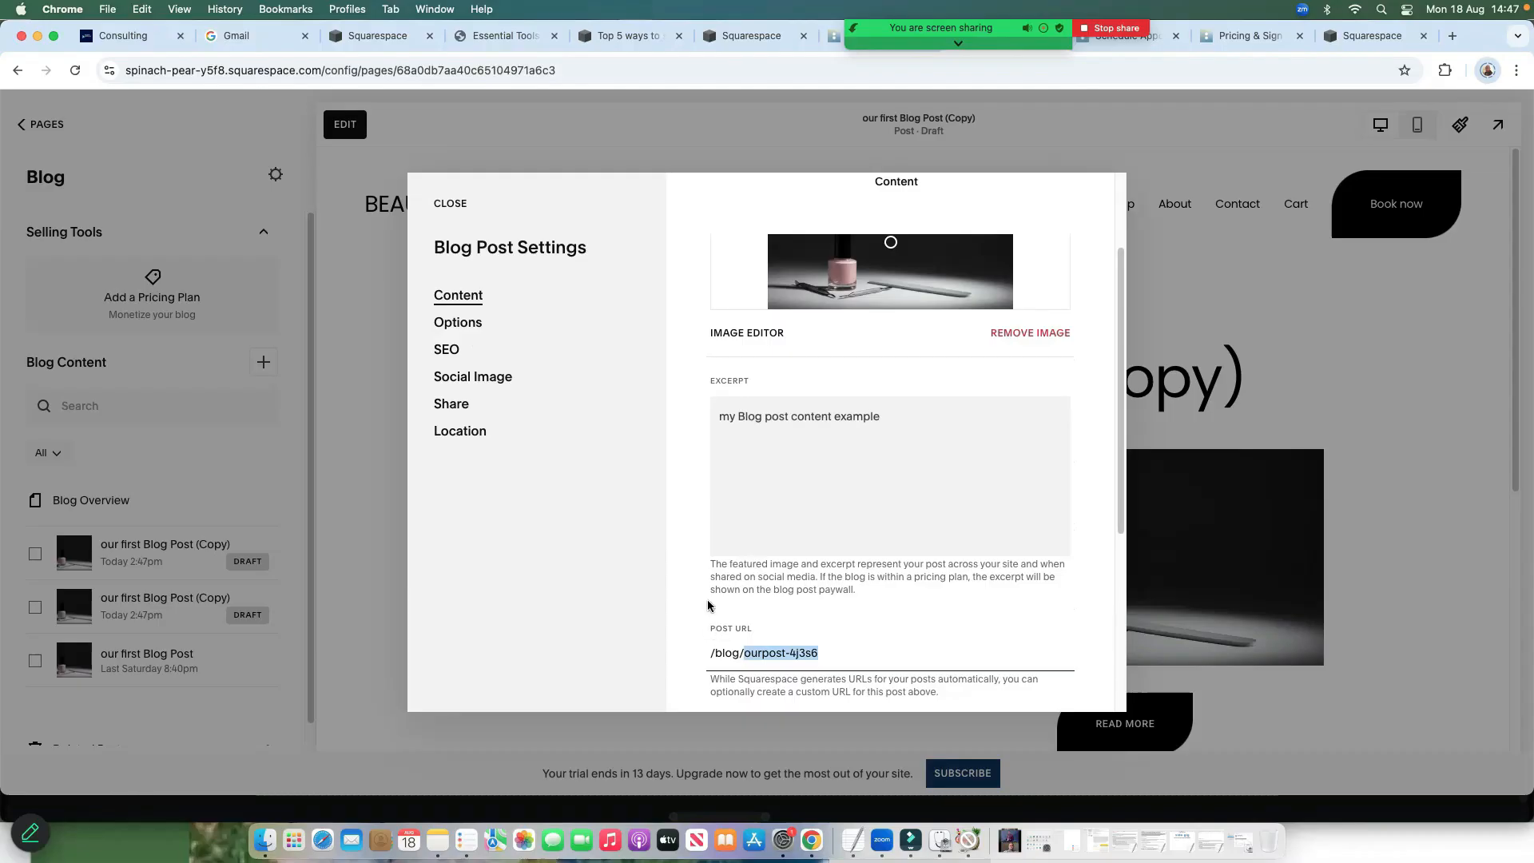
pyautogui.press('BackSpace')
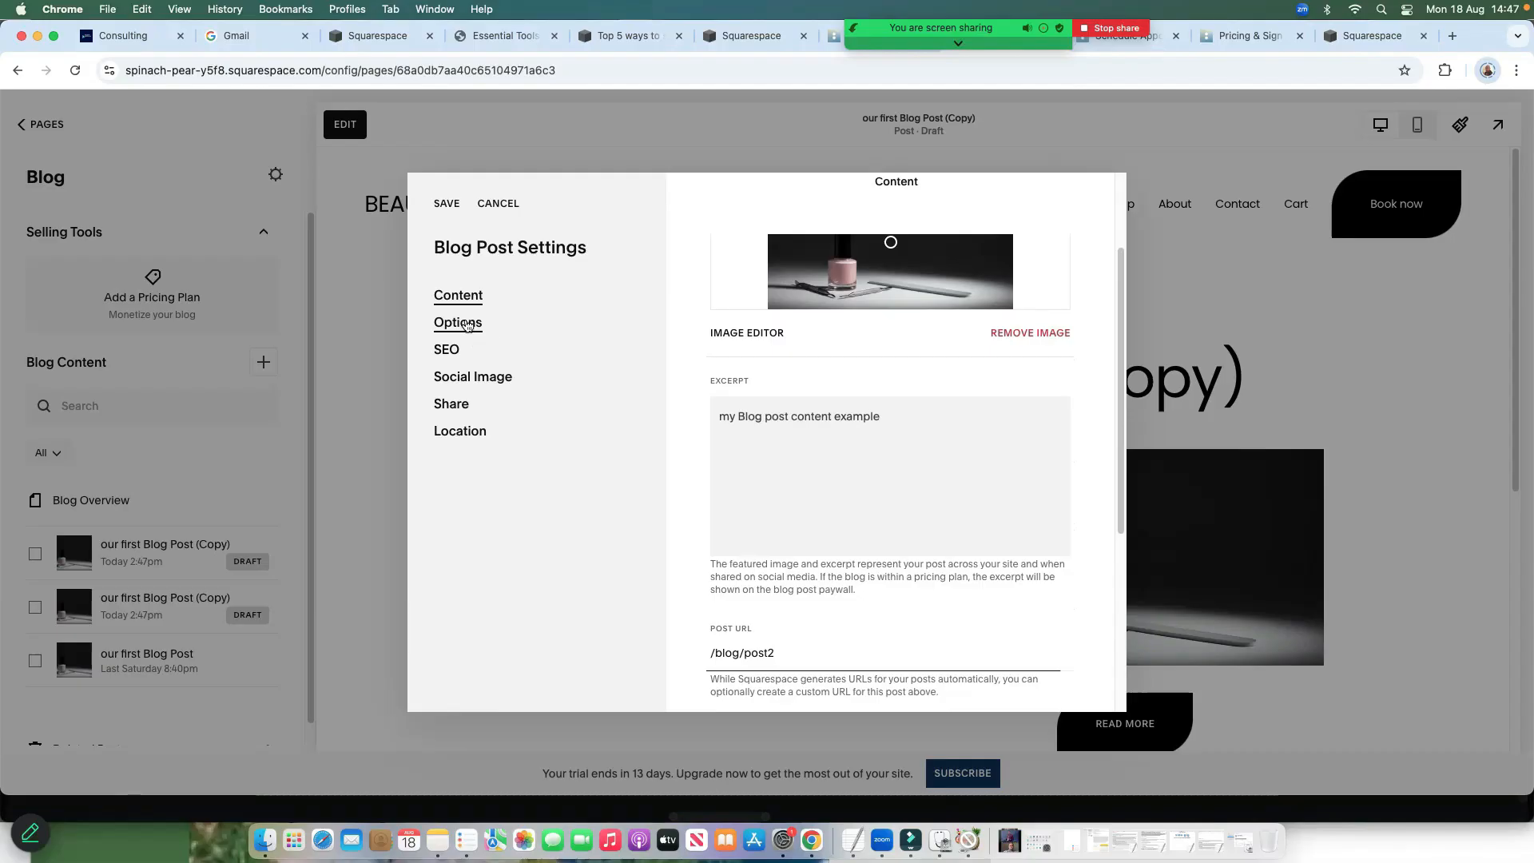
# Check the draft copy's options and social image settings, publish the copy, and dismiss the sharing prompt
pyautogui.click(468, 324)
pyautogui.click(473, 376)
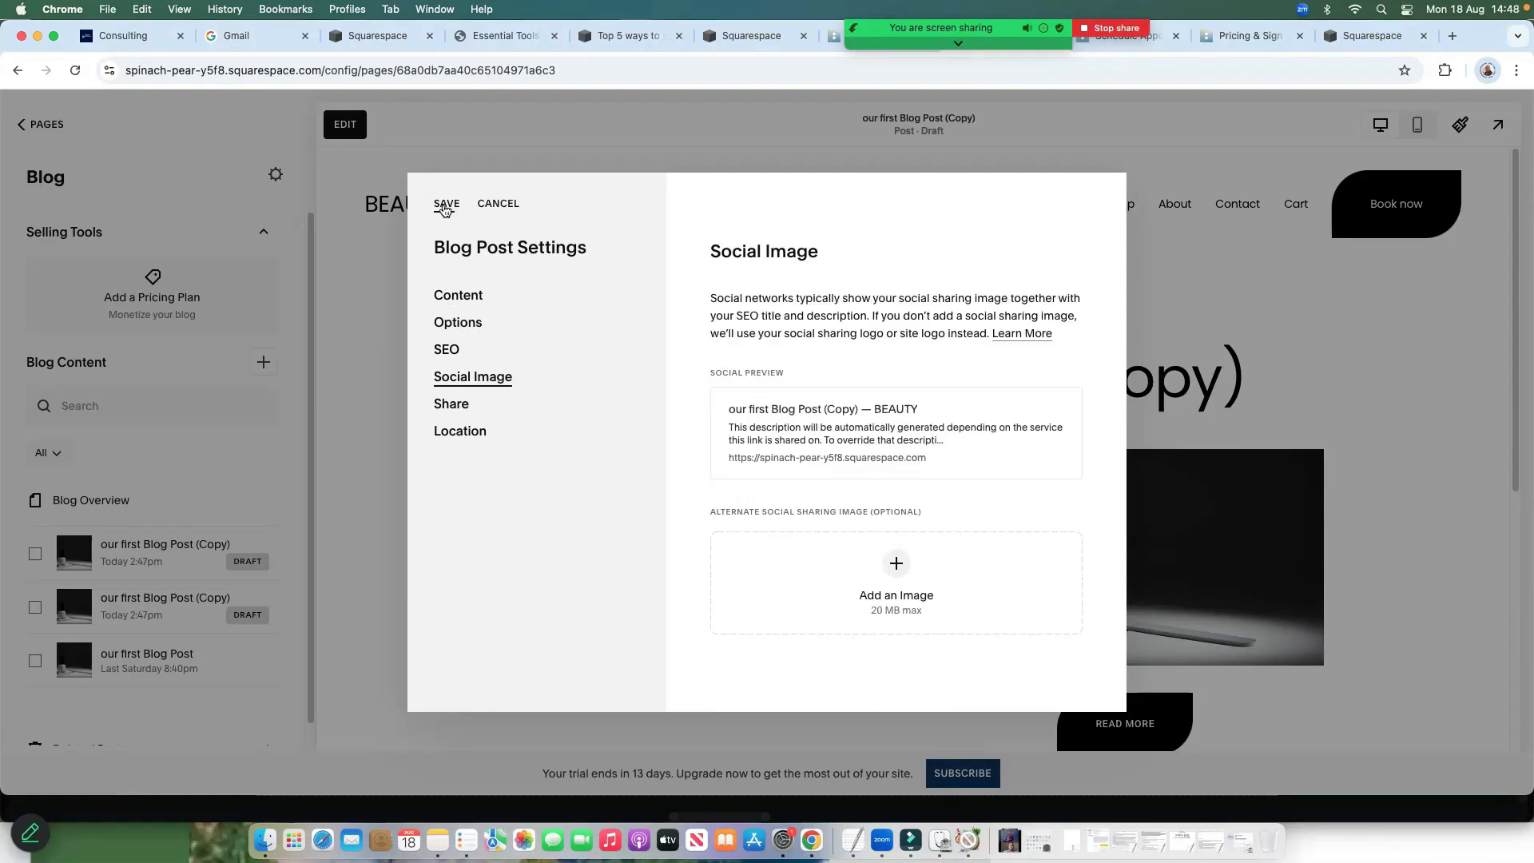
pyautogui.click(459, 296)
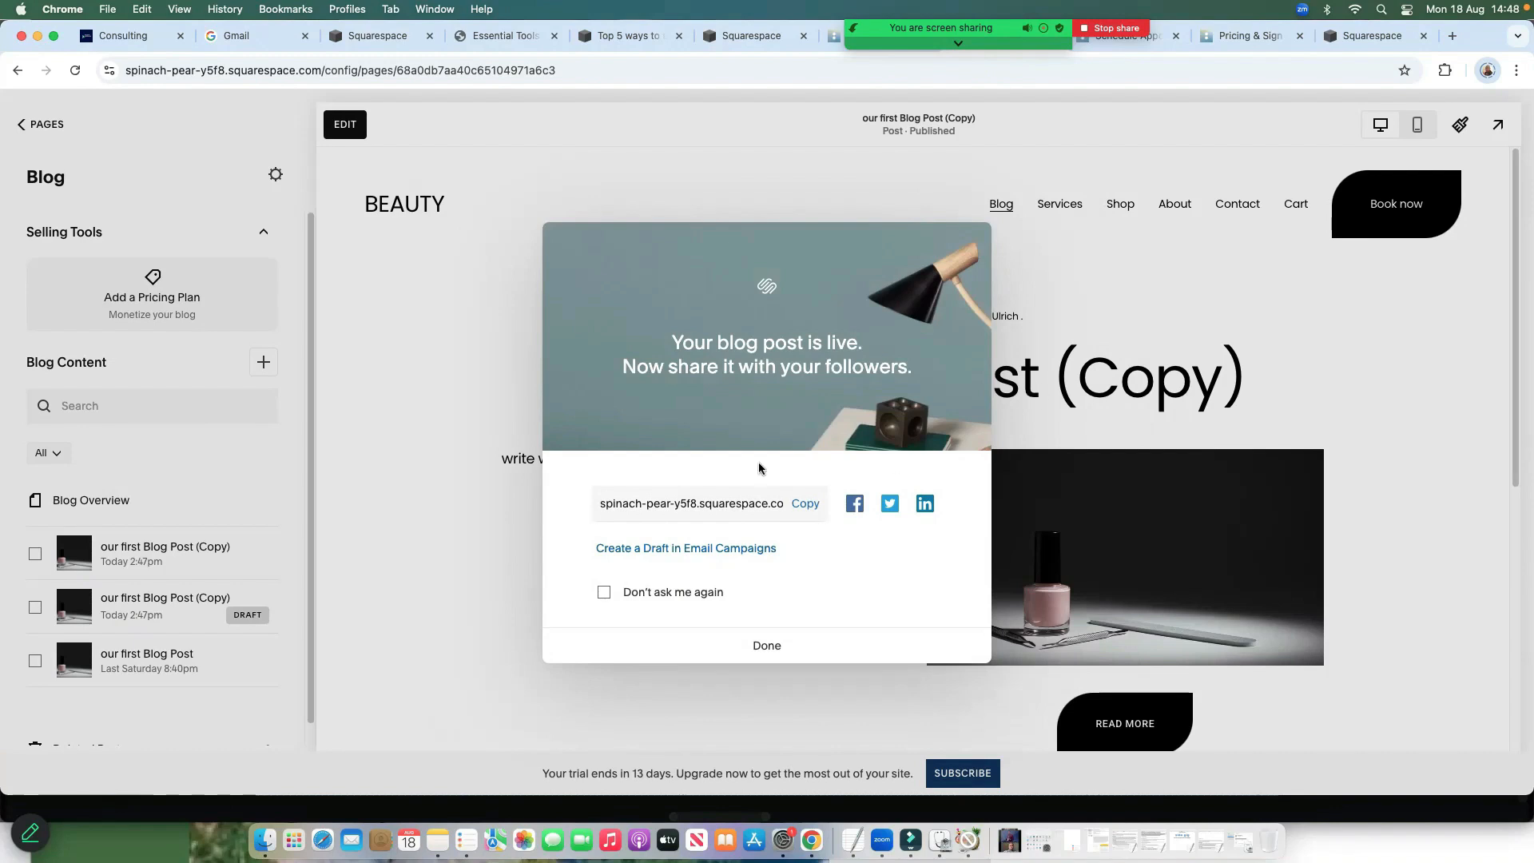
pyautogui.click(766, 645)
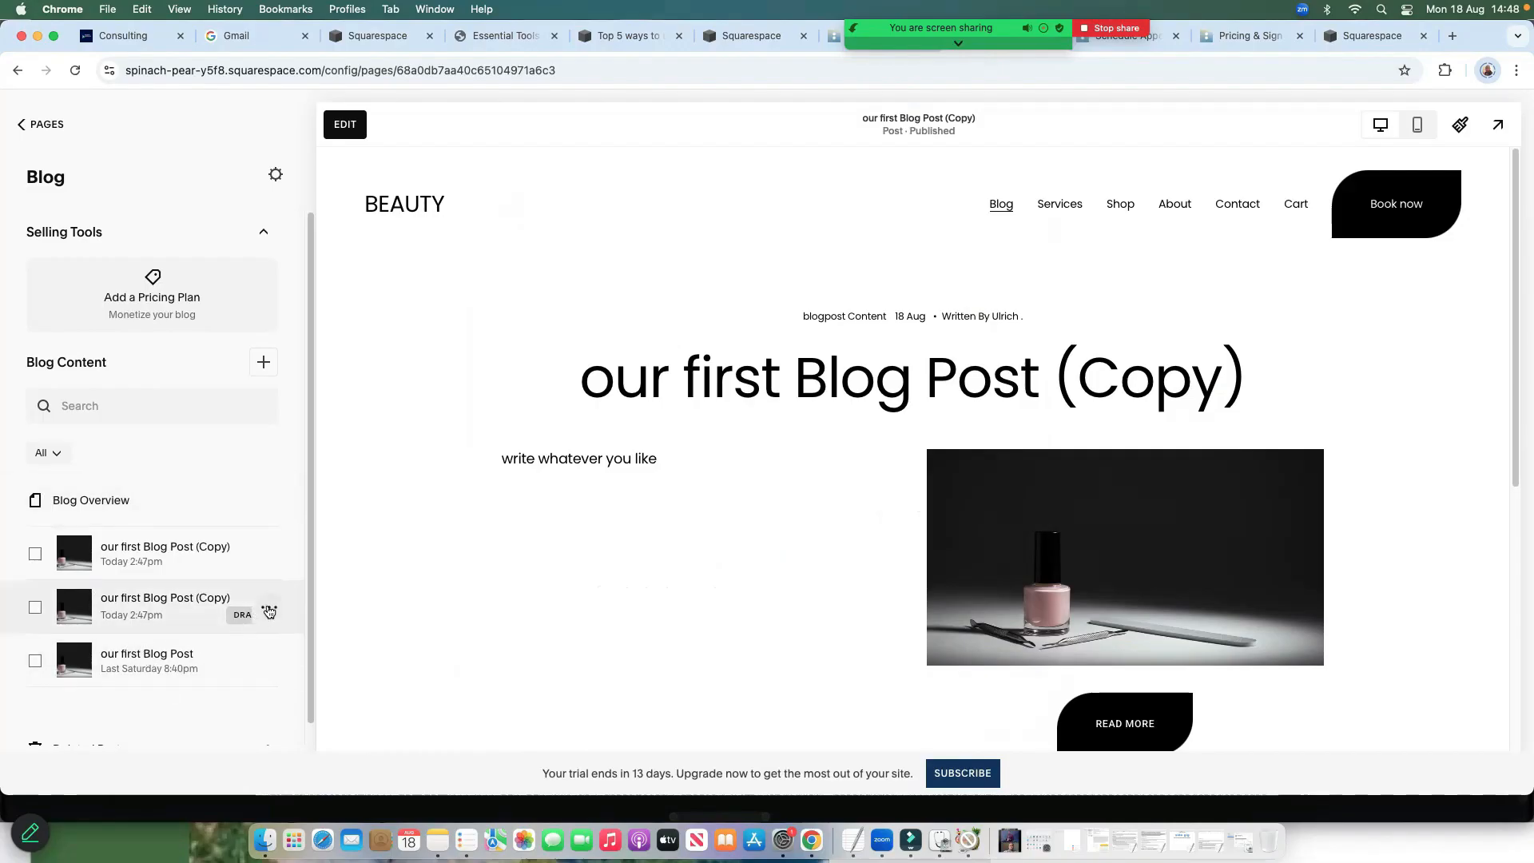
# Open the settings of the remaining draft copy, publish it, and dismiss the sharing prompt
pyautogui.click(269, 612)
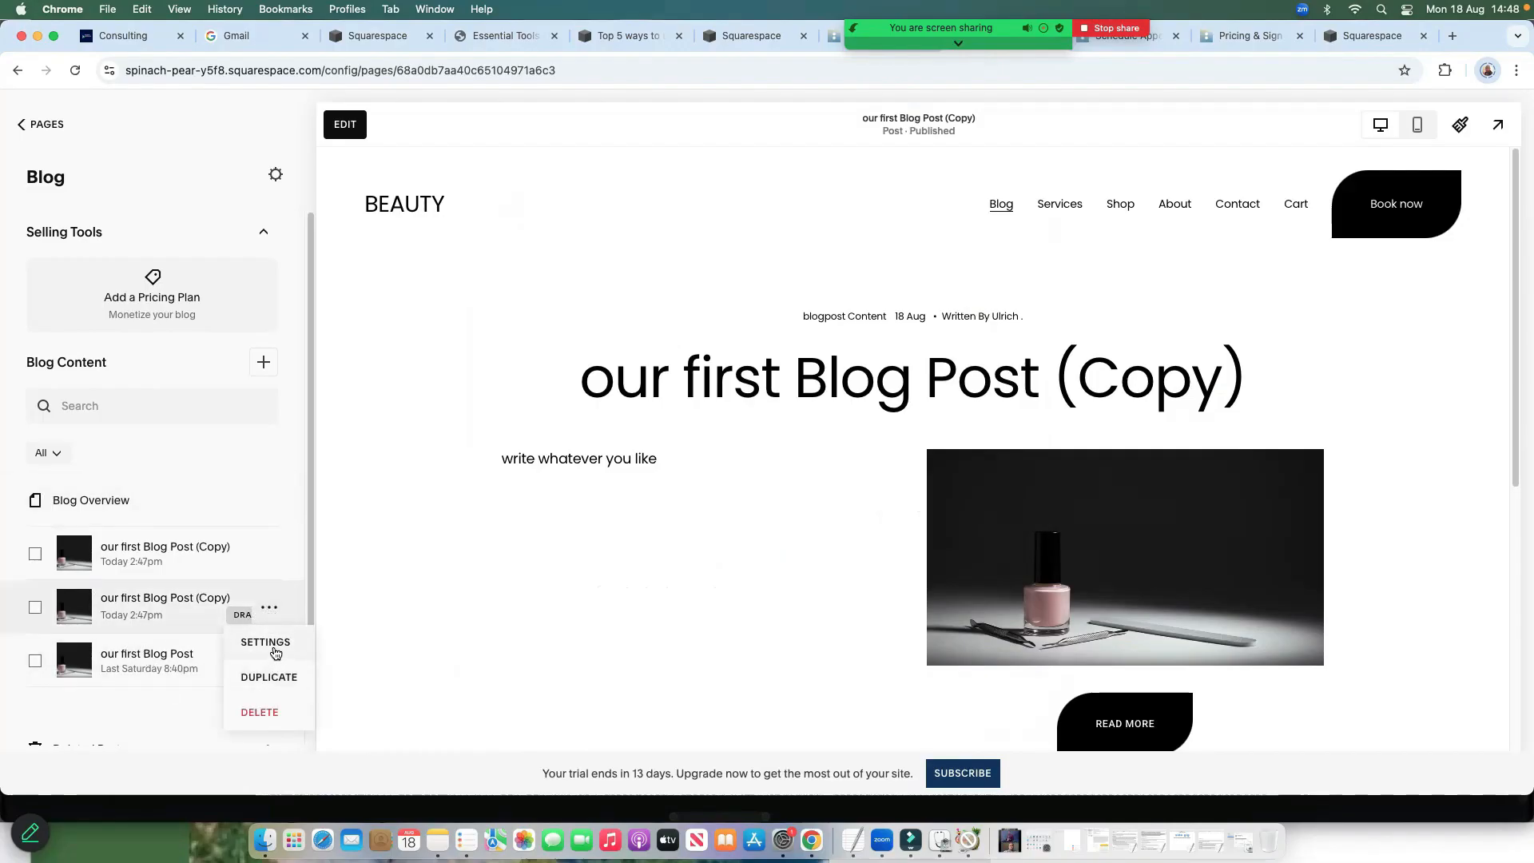
pyautogui.click(271, 643)
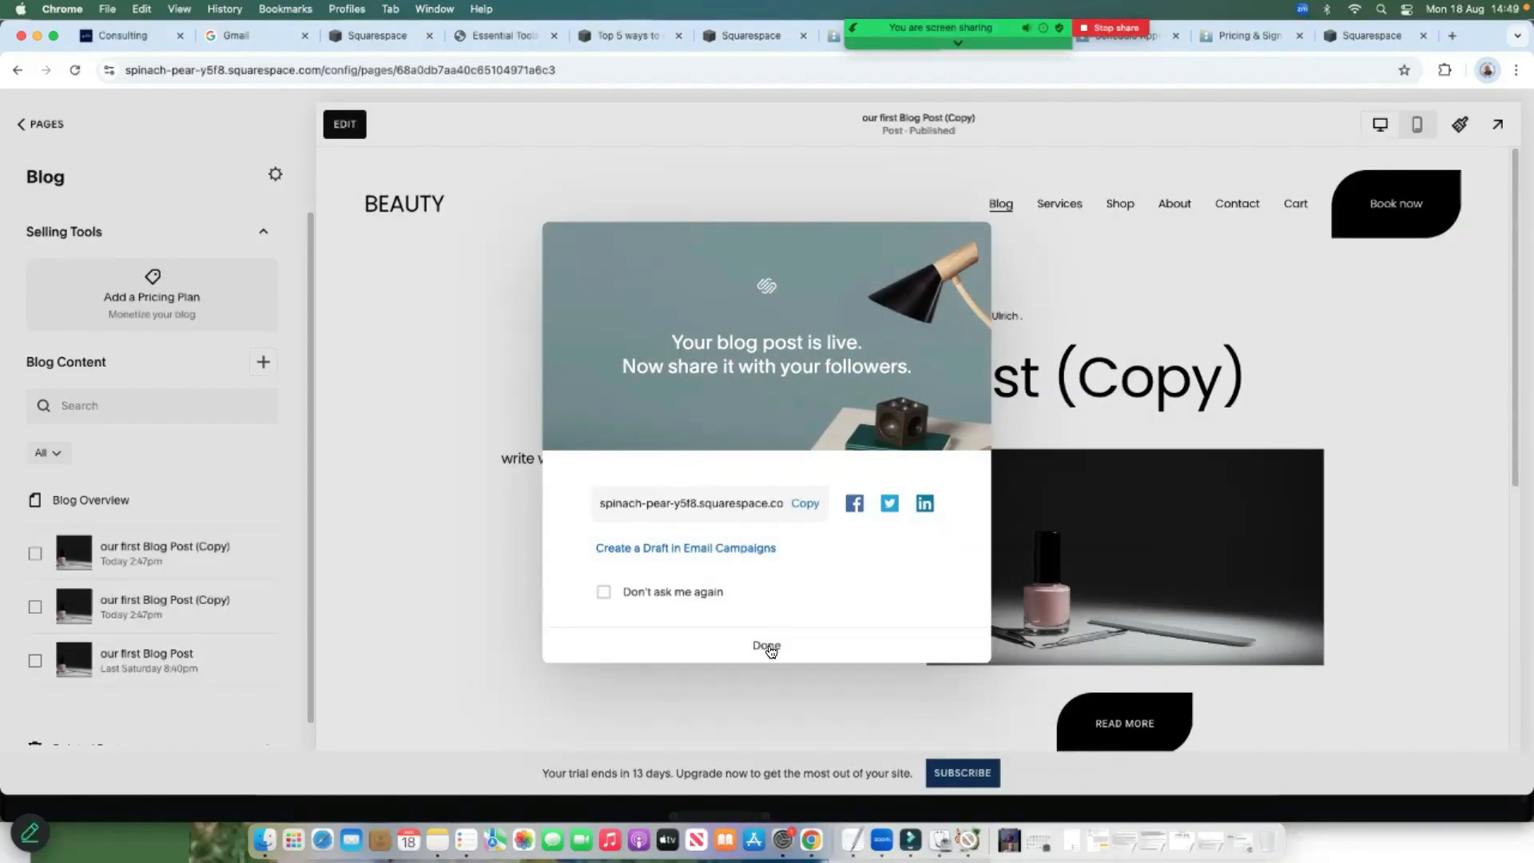
pyautogui.click(767, 646)
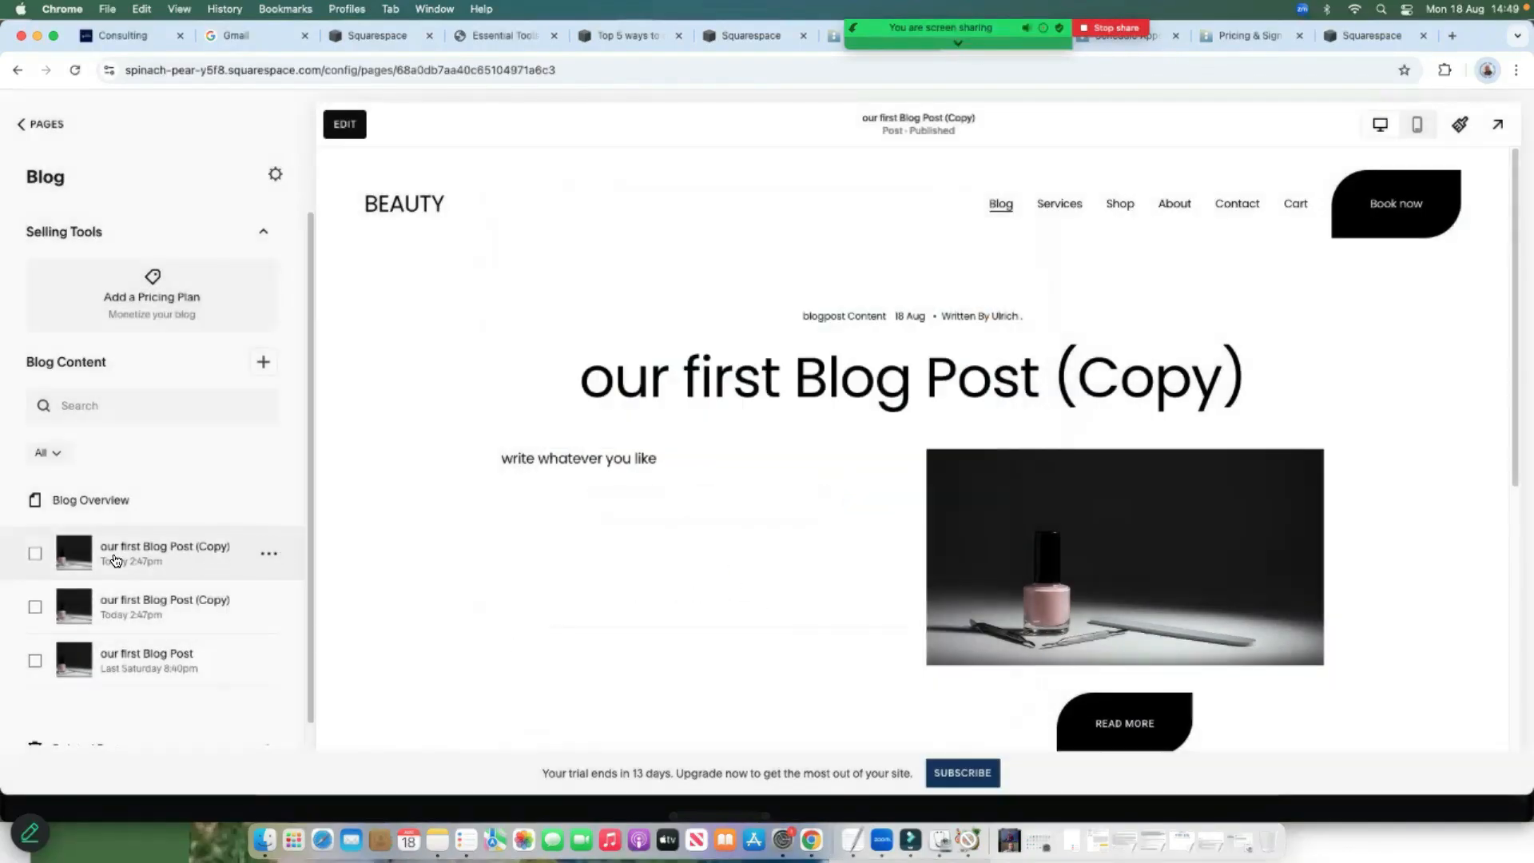
# Retitle the two published copies "our second Blog Post" and "our Third Blog Post" and save the changes
pyautogui.click(114, 560)
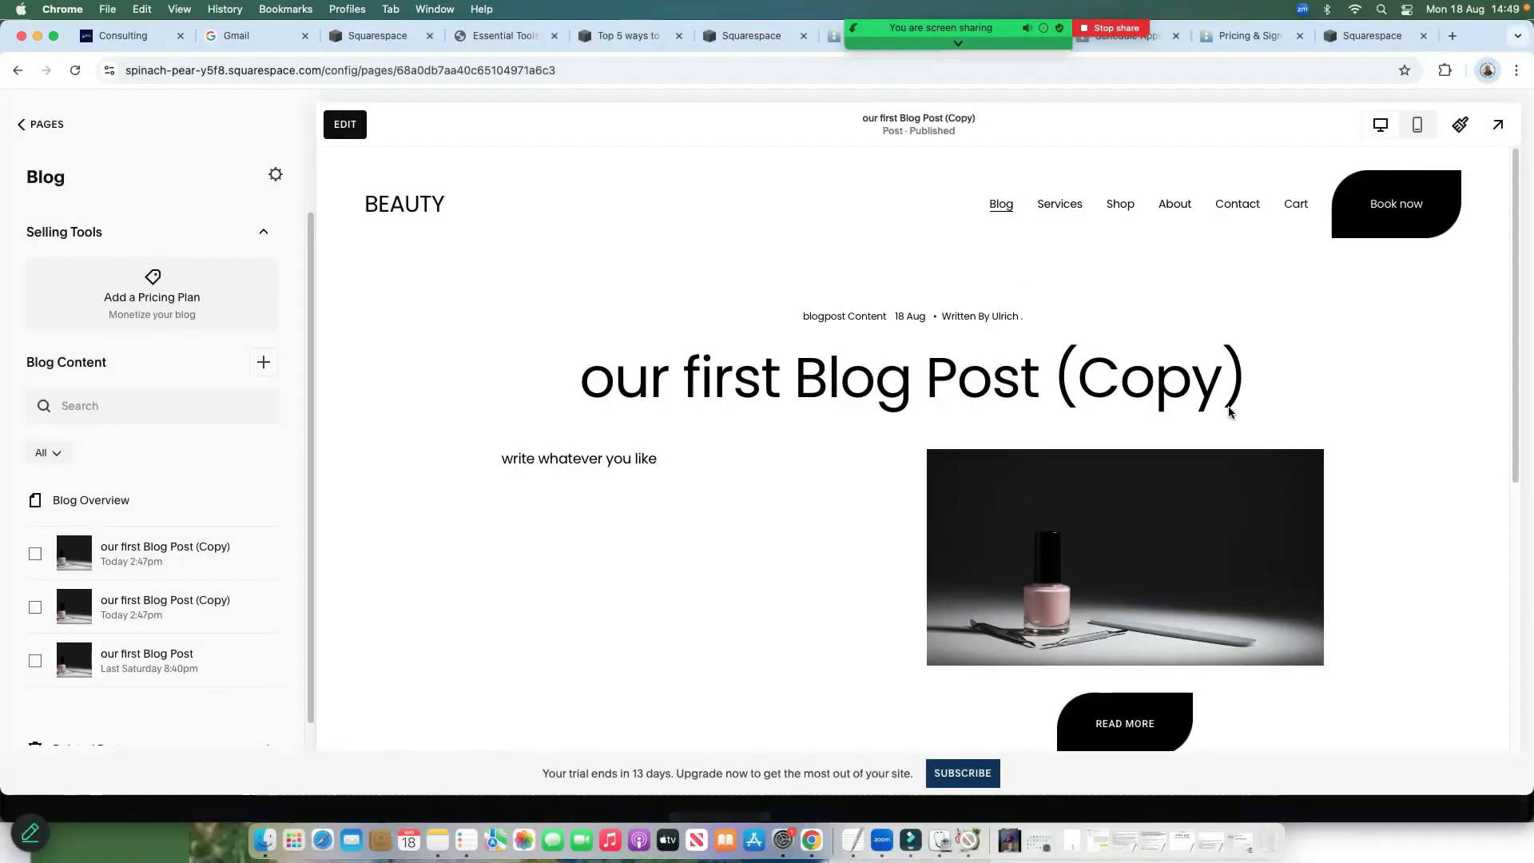
pyautogui.click(329, 130)
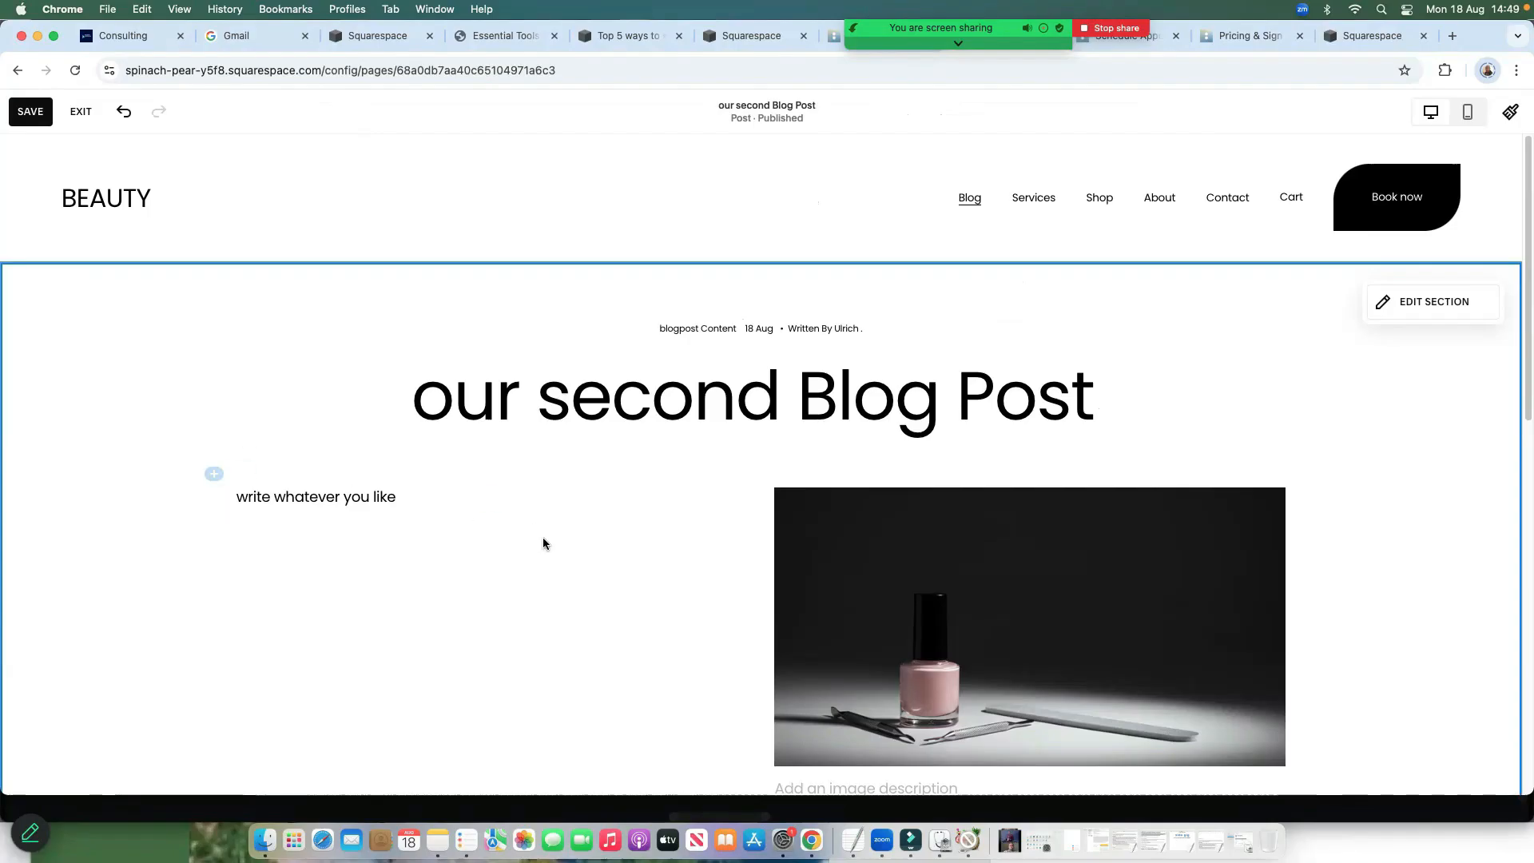
pyautogui.click(48, 111)
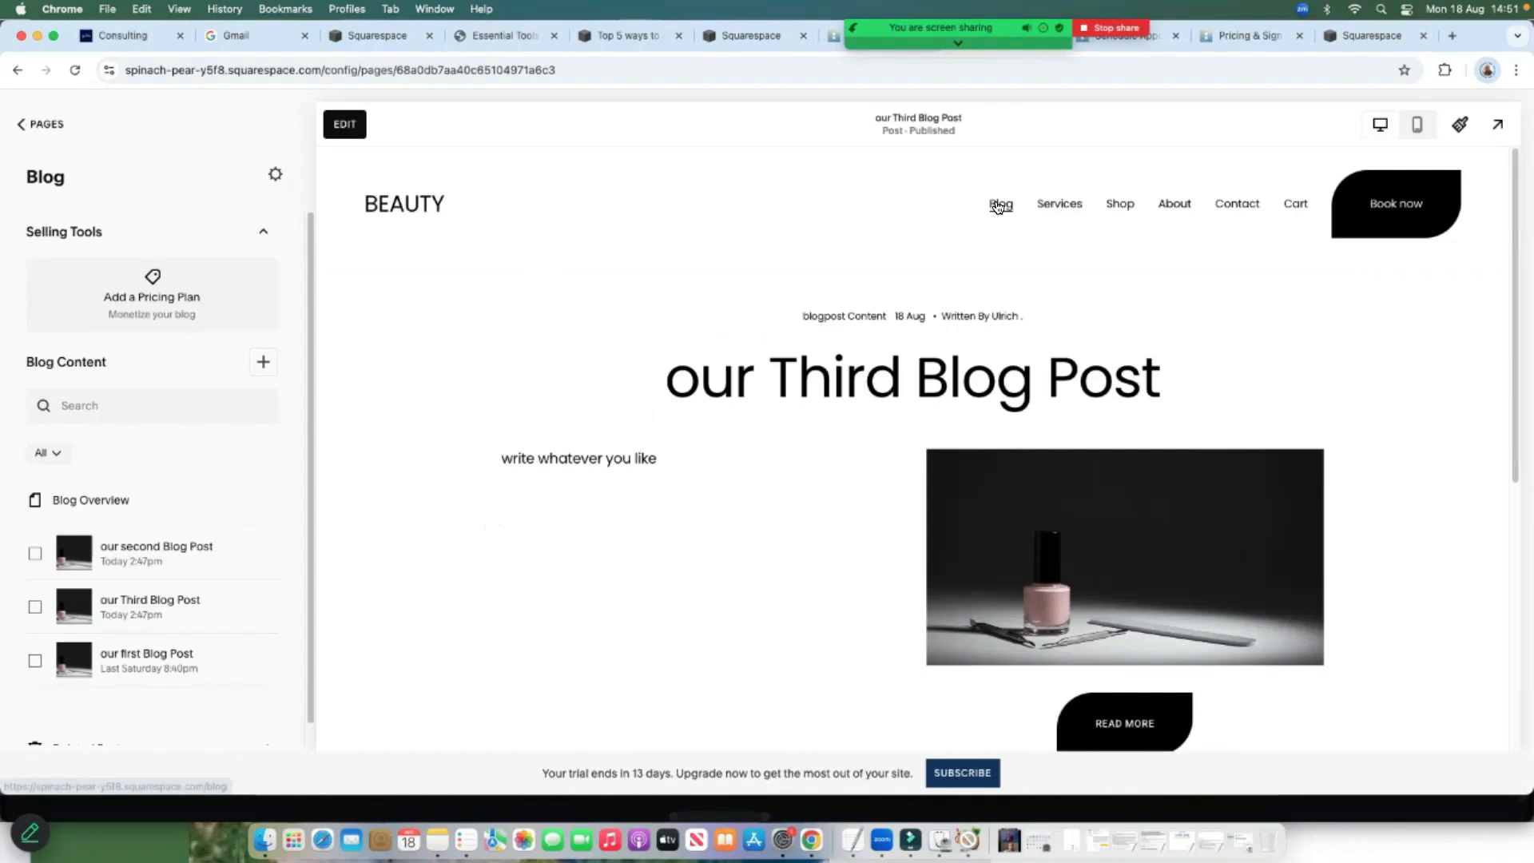
# Look over the post listing on the Blog overview page and reopen the post management view from its editor
pyautogui.click(997, 204)
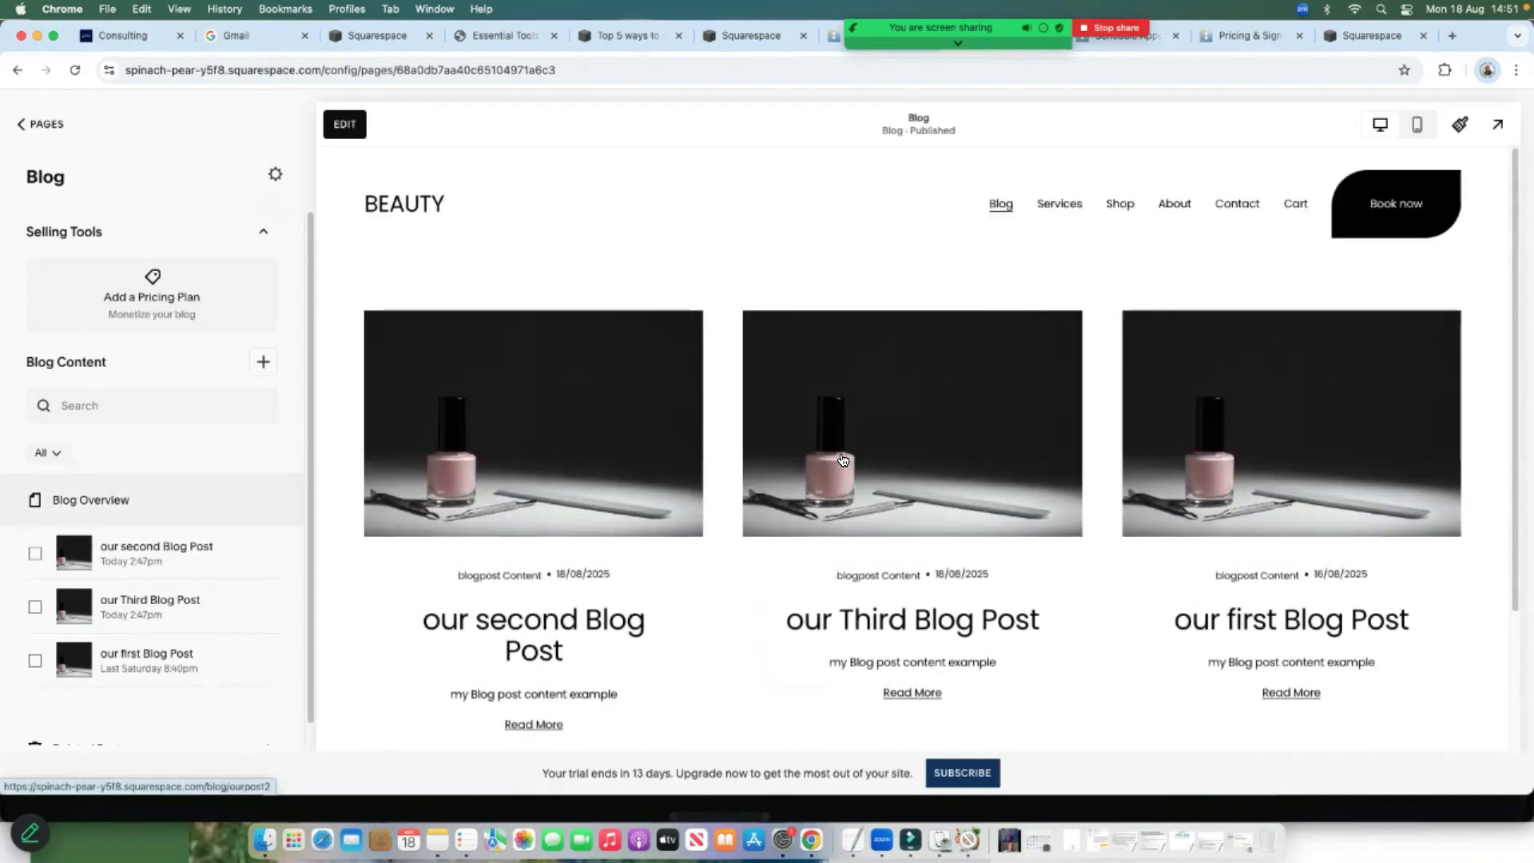
pyautogui.scroll(-3, 1192, 618)
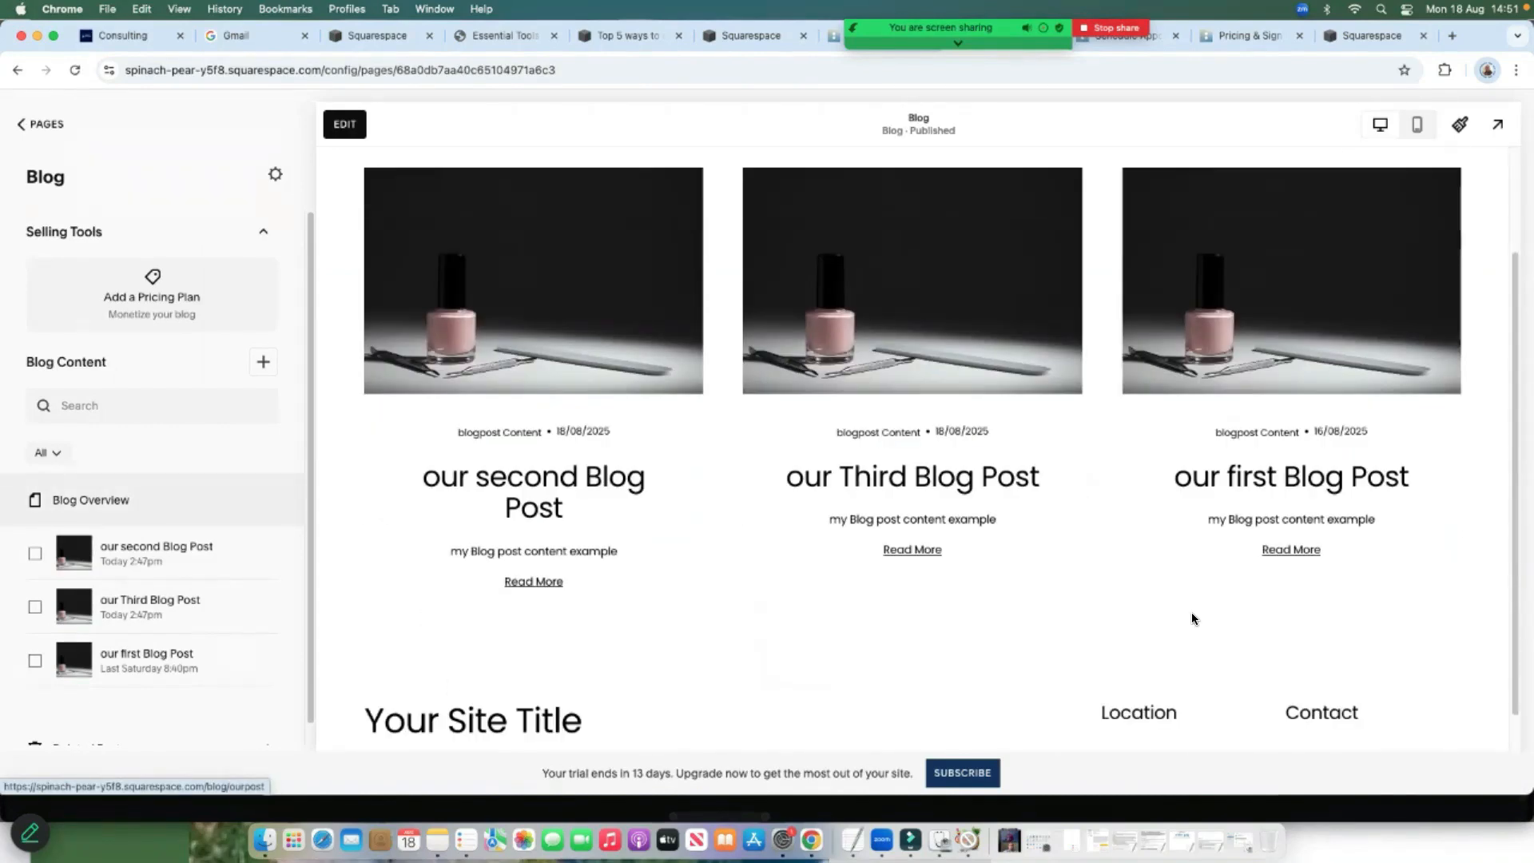
pyautogui.scroll(-1, 1191, 618)
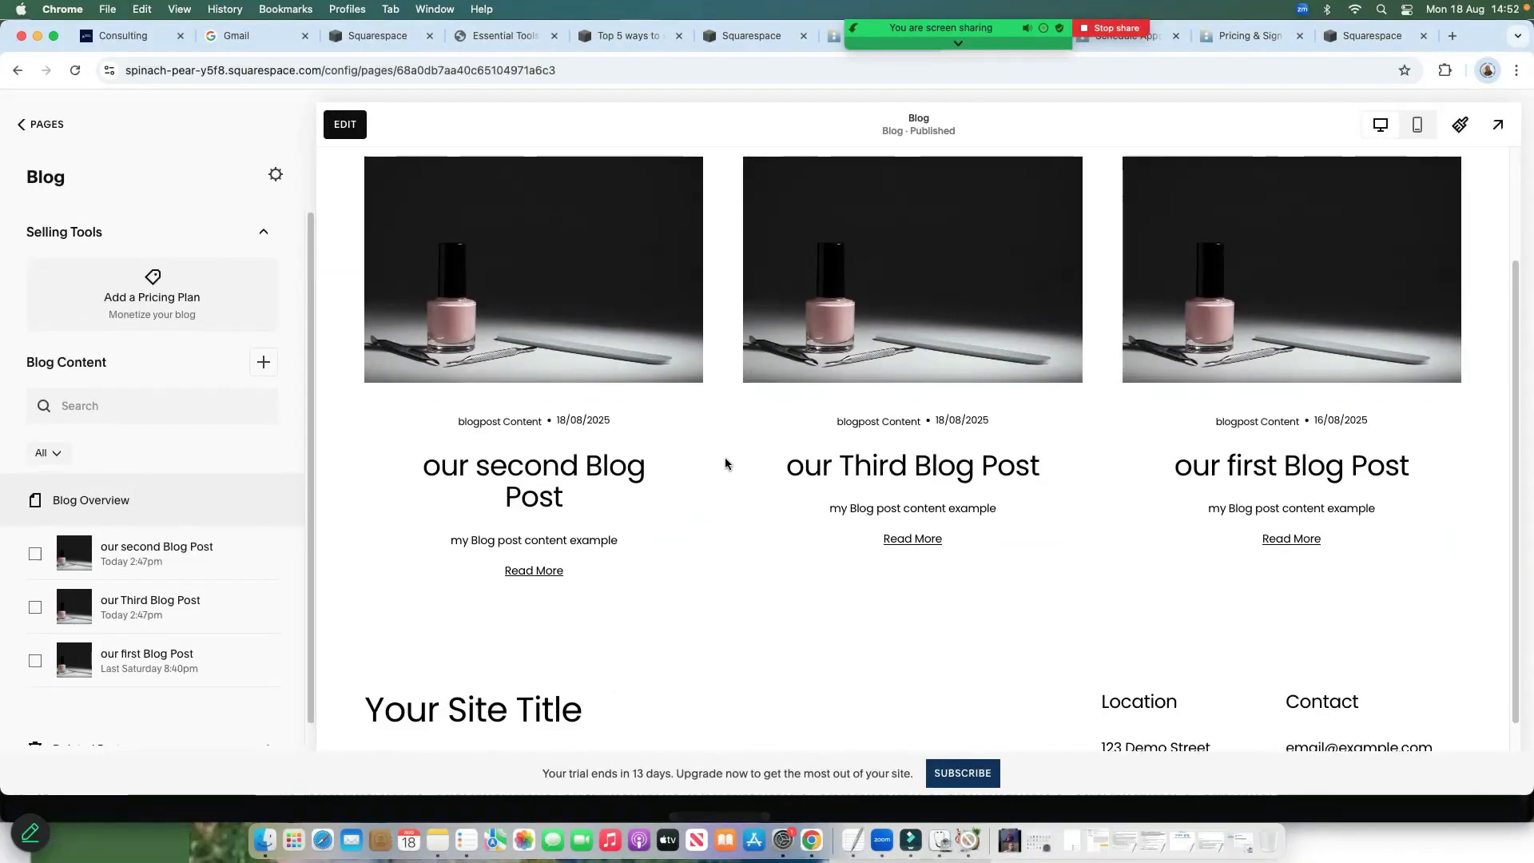
pyautogui.scroll(5, 727, 463)
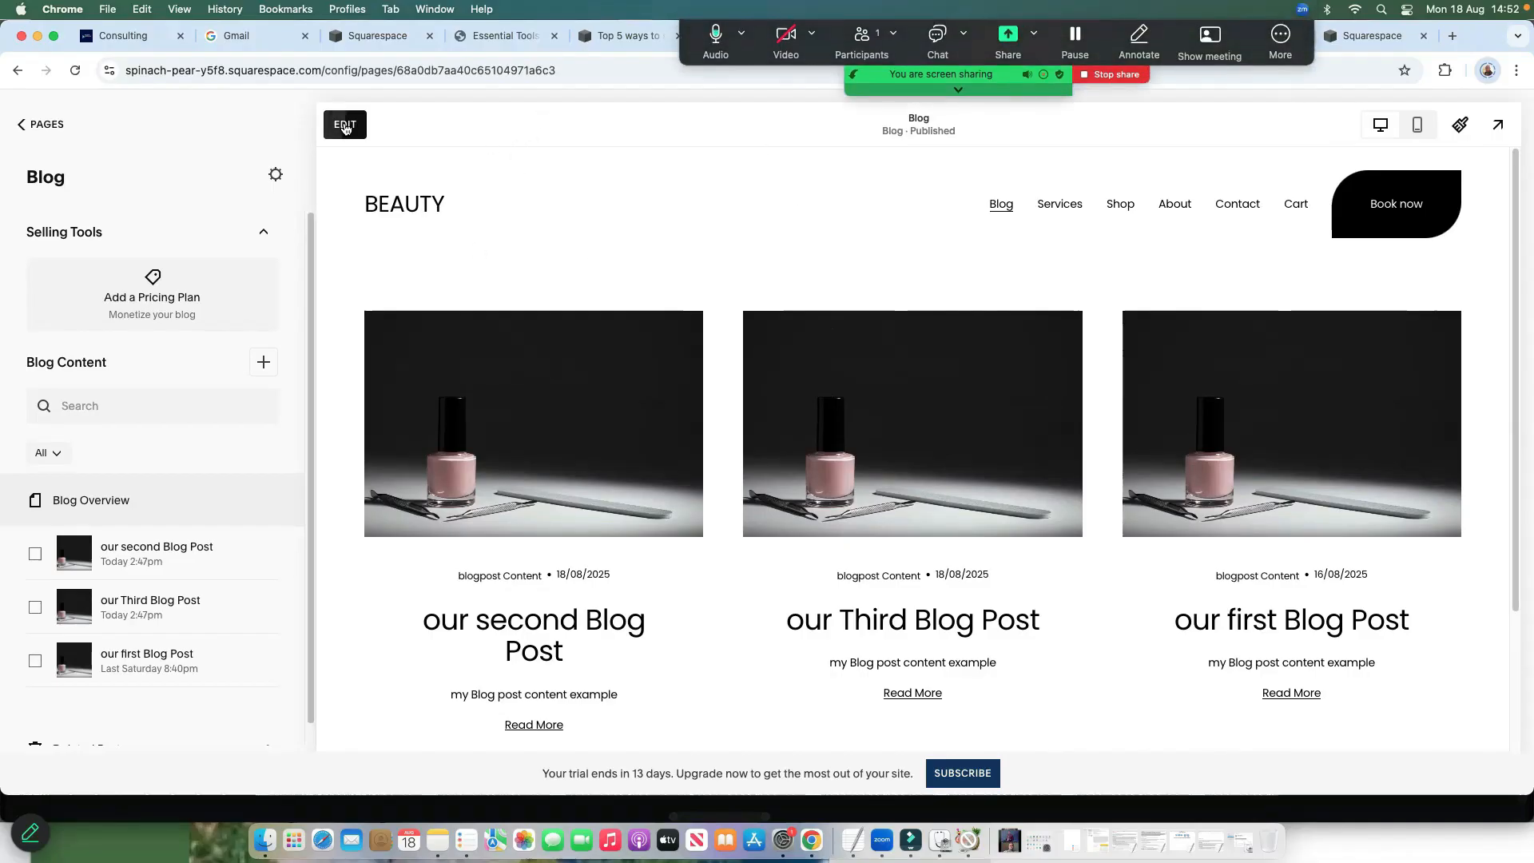
pyautogui.click(344, 126)
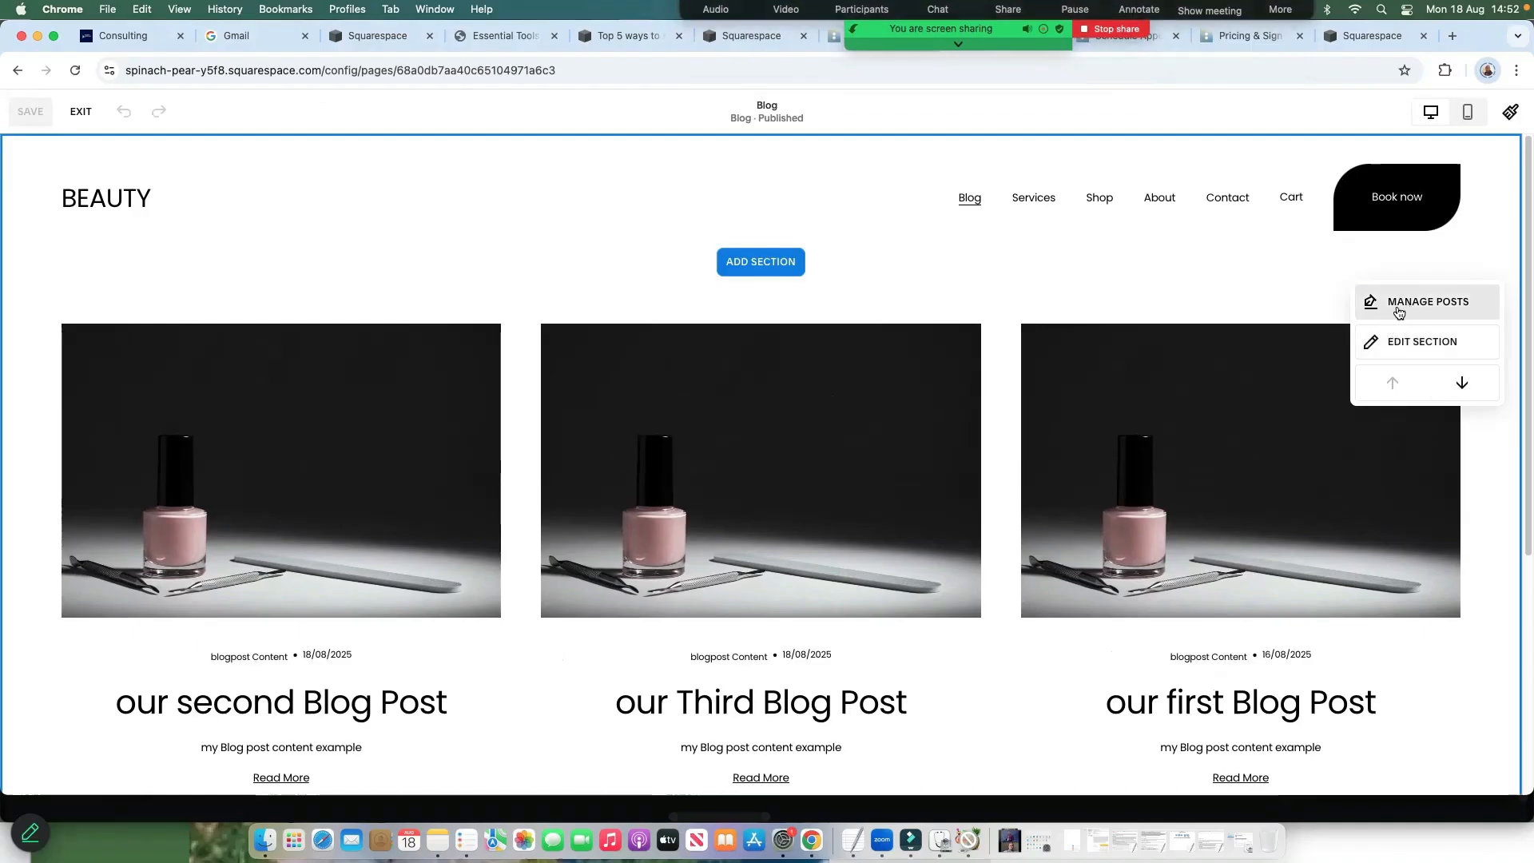
pyautogui.click(1402, 302)
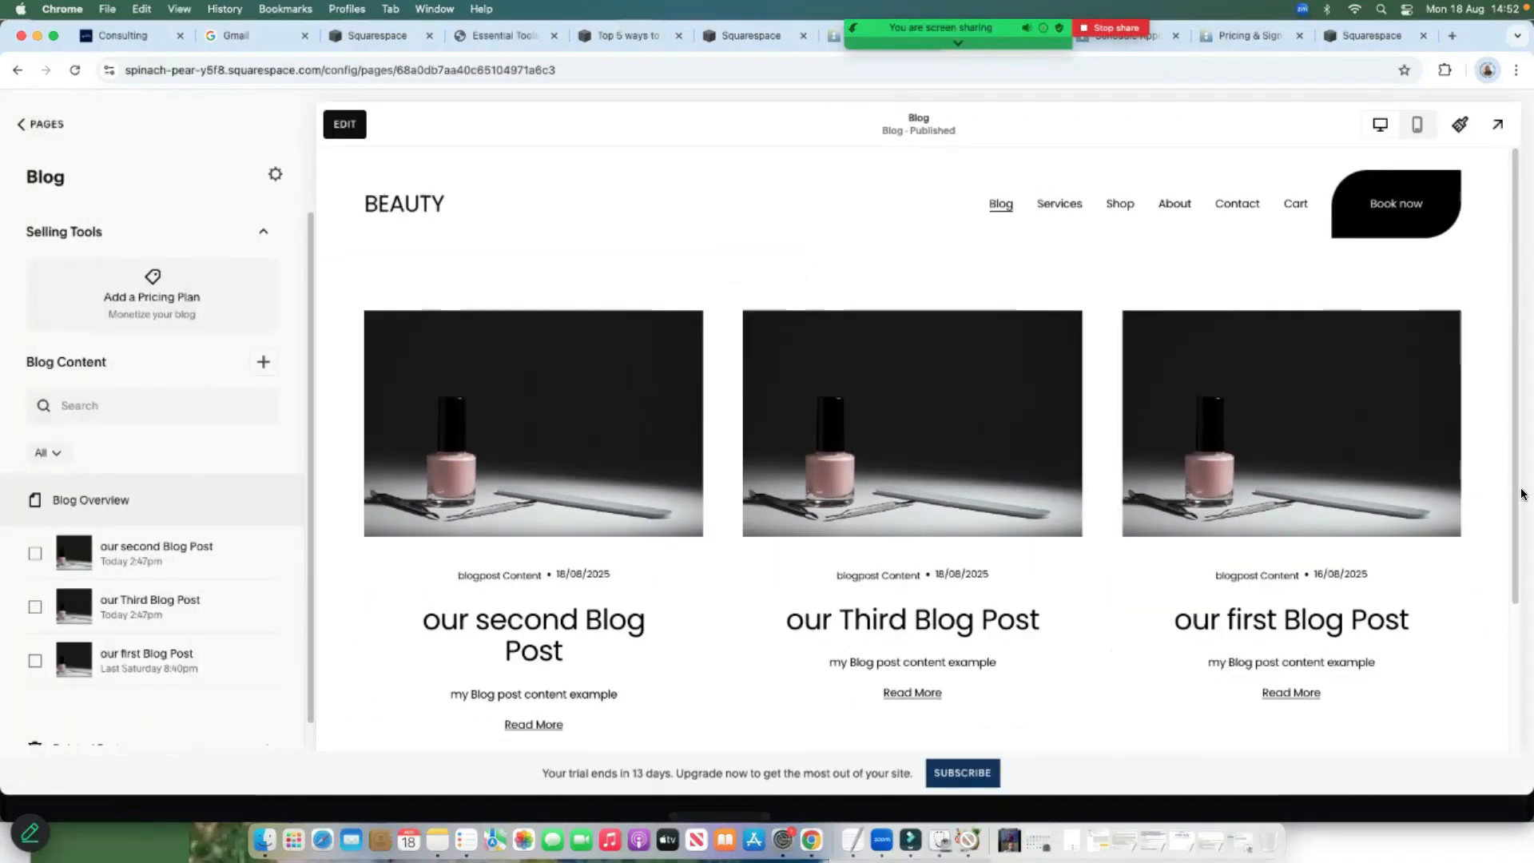
# Look over the Blog overview page and open its blog post section for editing
pyautogui.scroll(-5, 799, 559)
pyautogui.scroll(5, 912, 573)
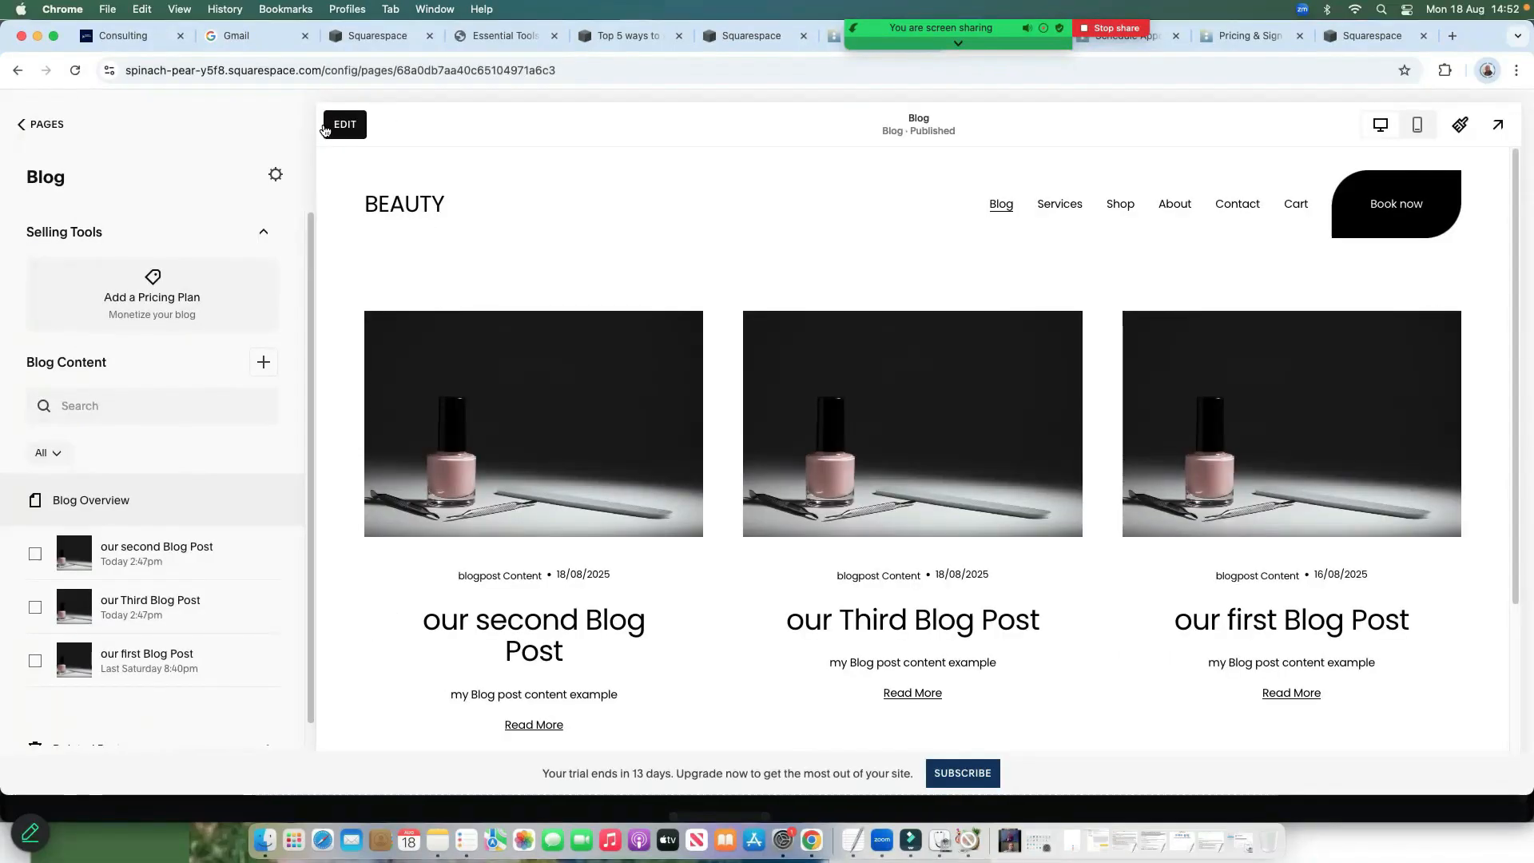
pyautogui.click(333, 132)
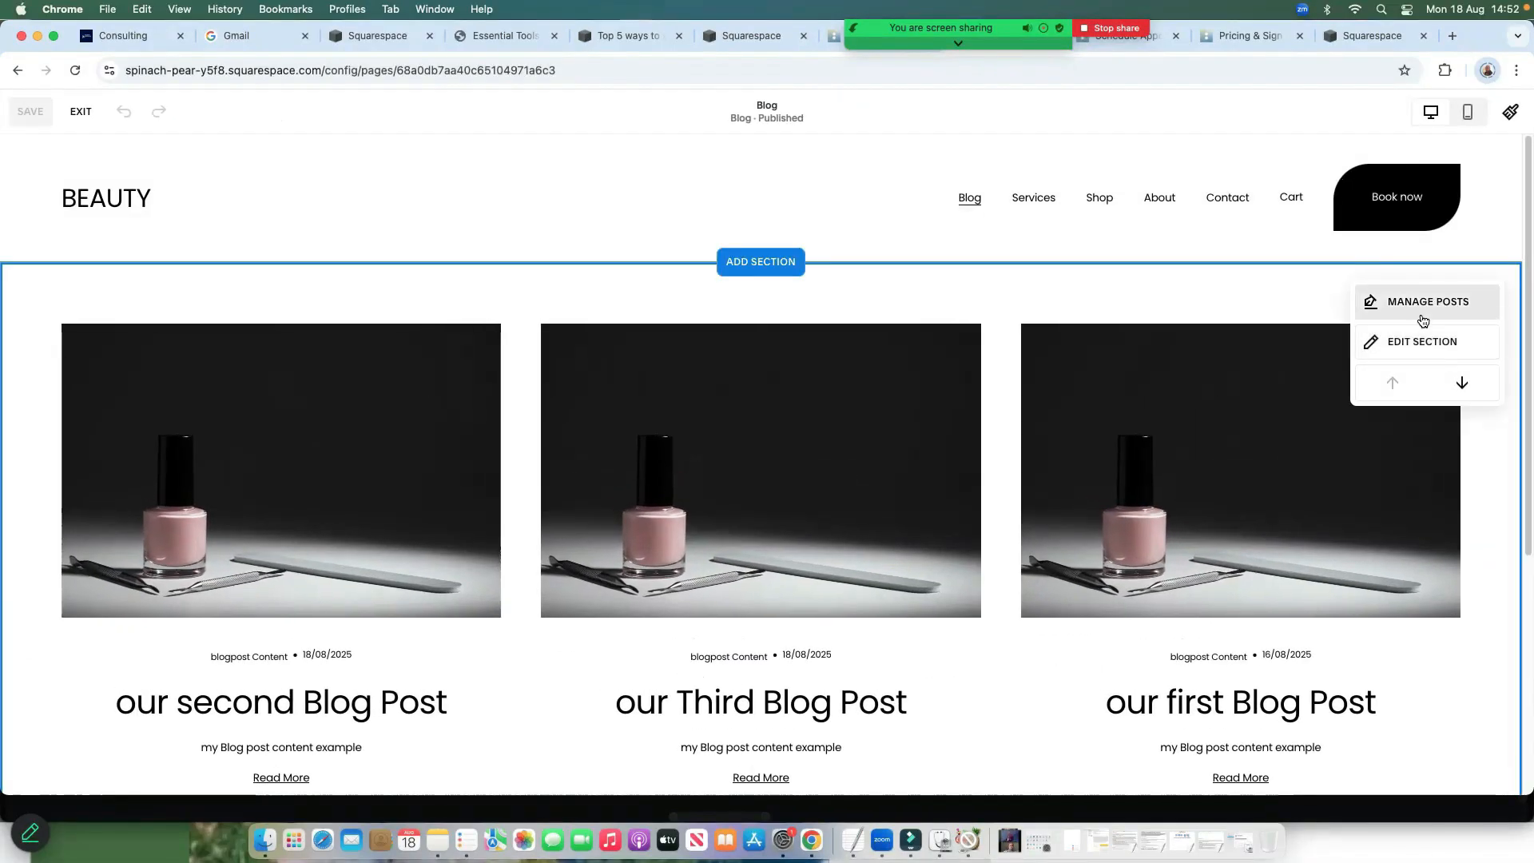
pyautogui.click(1404, 349)
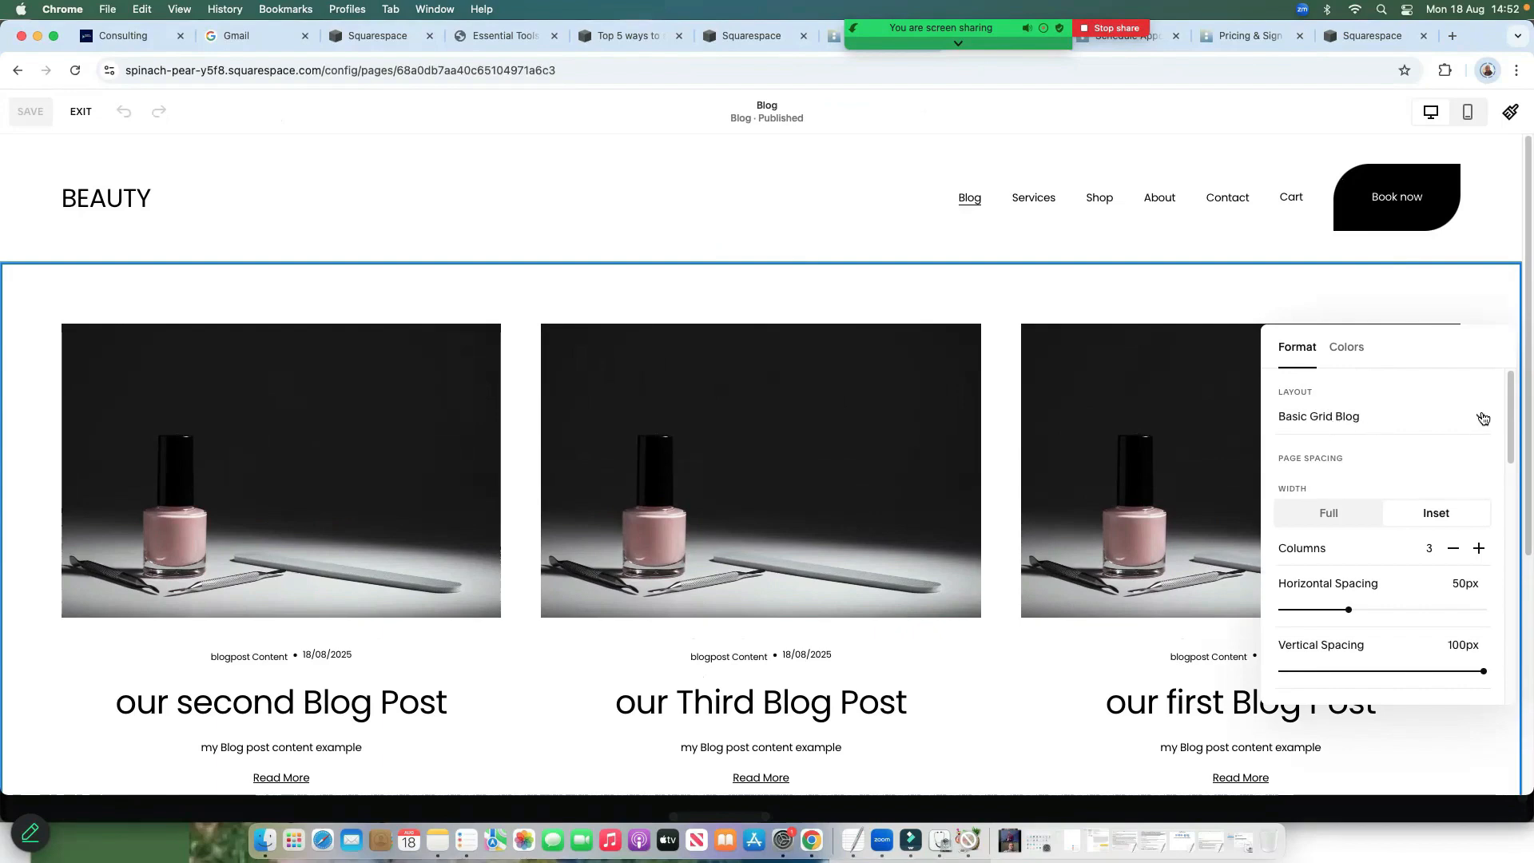
# Try the Side By Side Blog layout for the blog section and look through the posts in it
pyautogui.click(1482, 419)
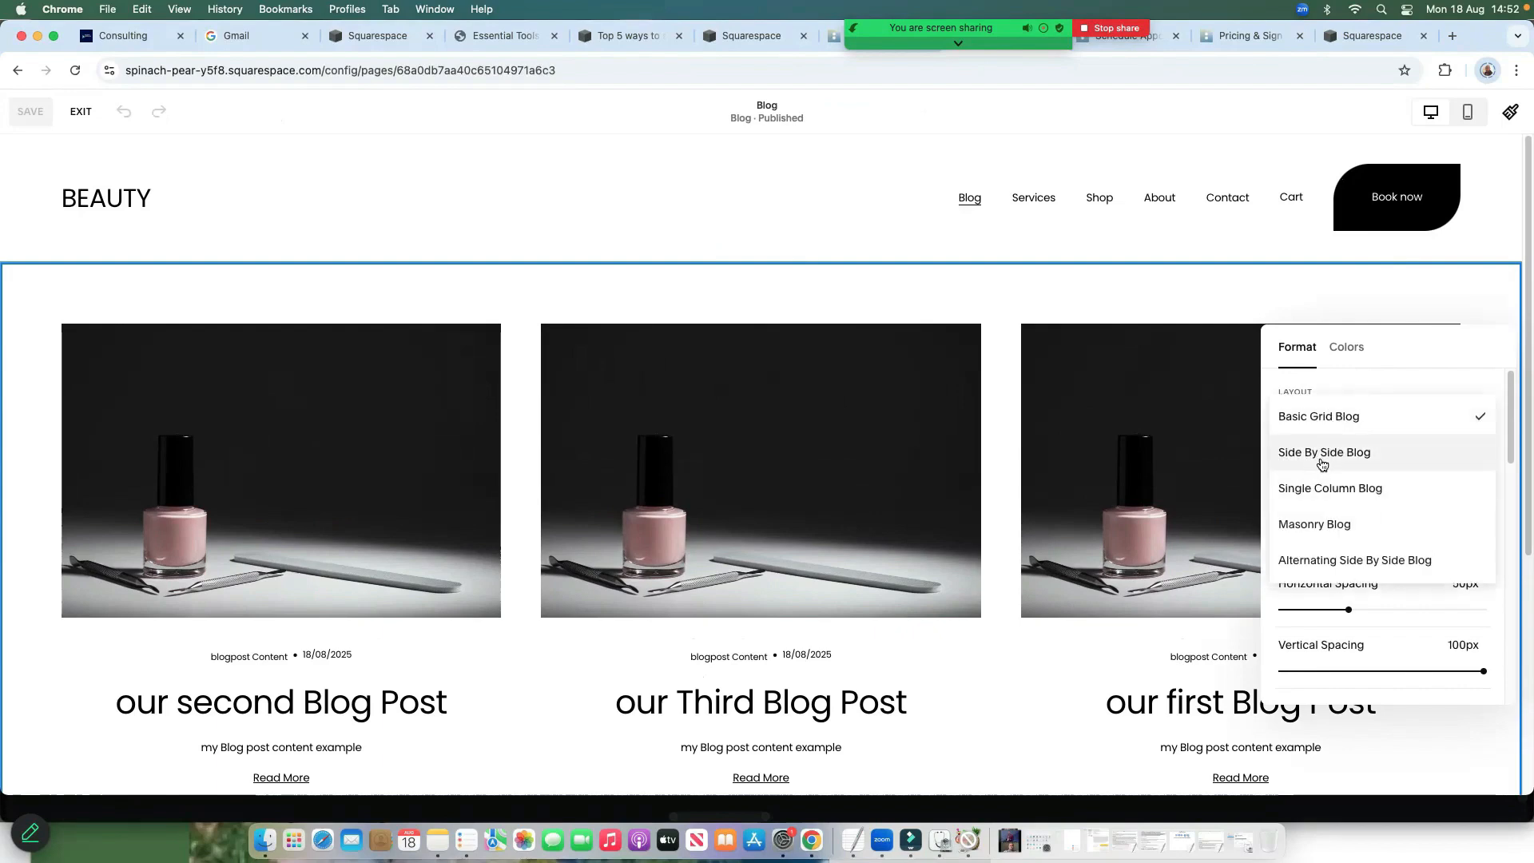
pyautogui.click(1324, 461)
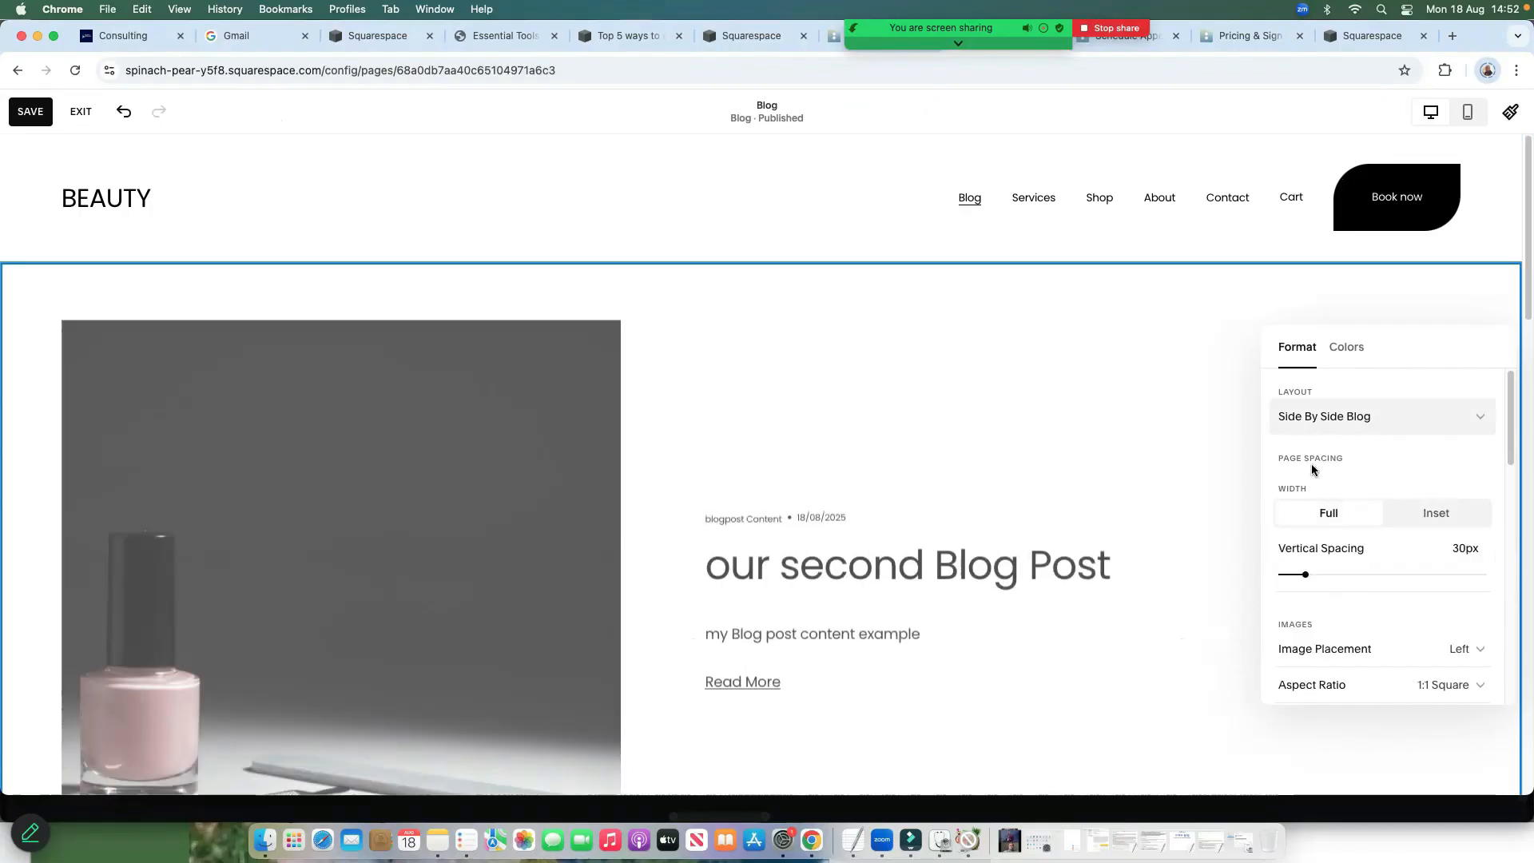
pyautogui.scroll(-5, 765, 490)
pyautogui.scroll(-7, 767, 491)
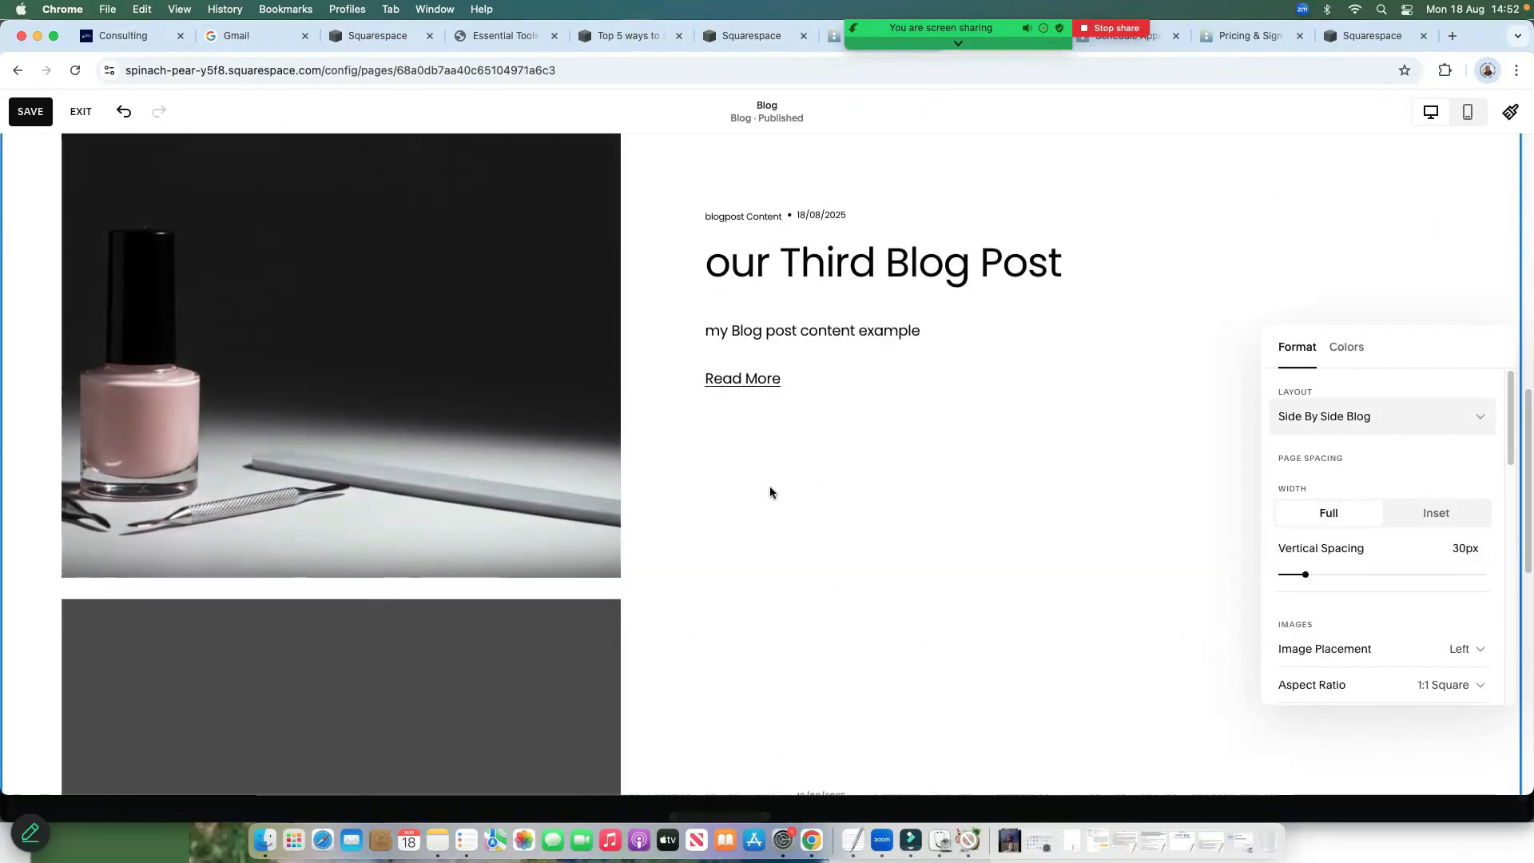
pyautogui.scroll(-3, 772, 495)
pyautogui.scroll(7, 872, 464)
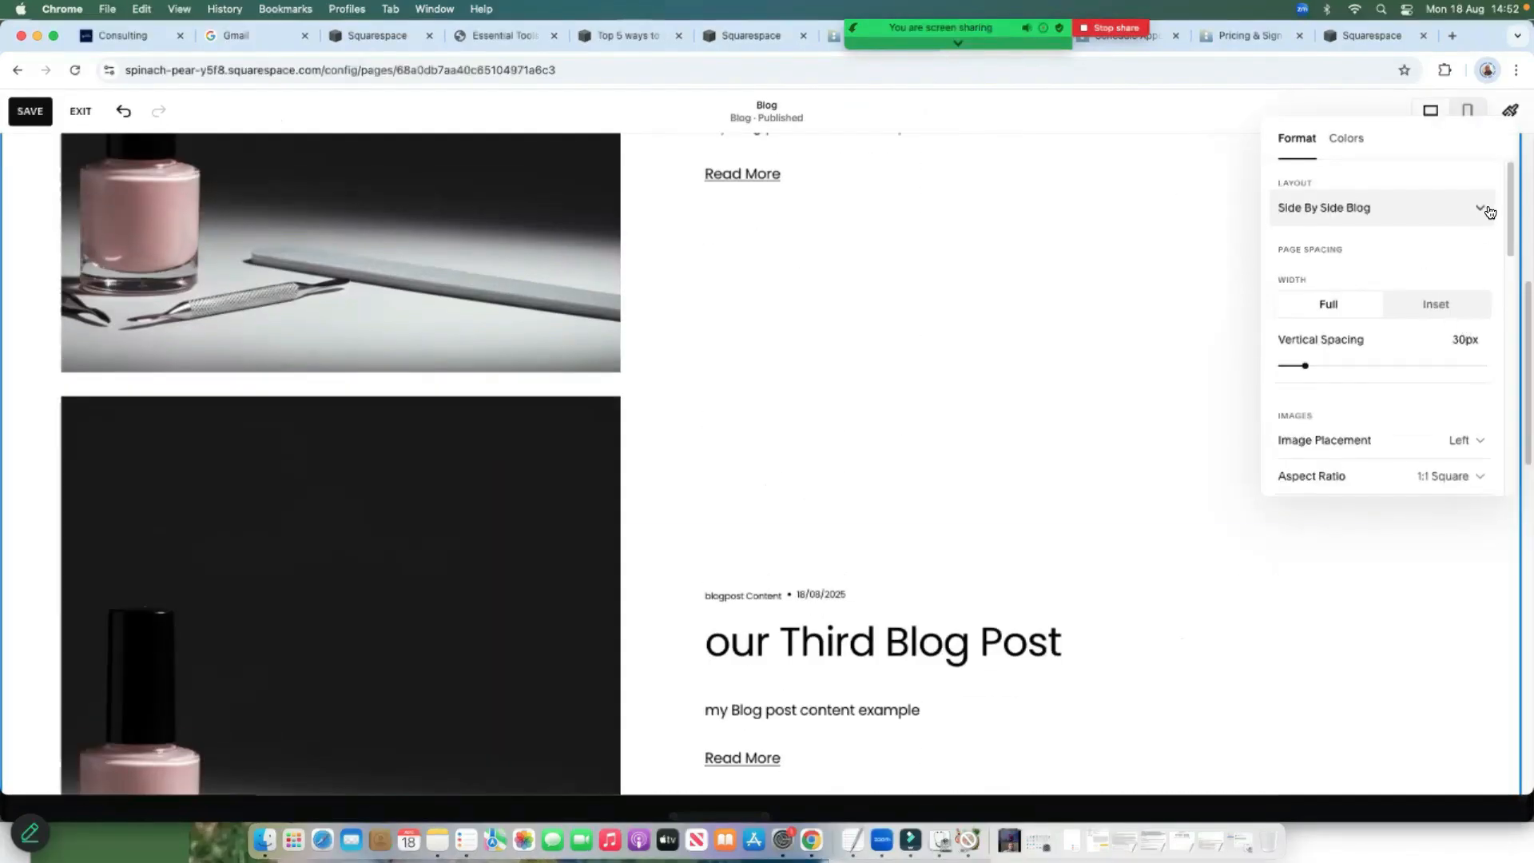
# Try the Masonry Blog layout, look through the posts, and return the section to Basic Grid Blog
pyautogui.click(1478, 210)
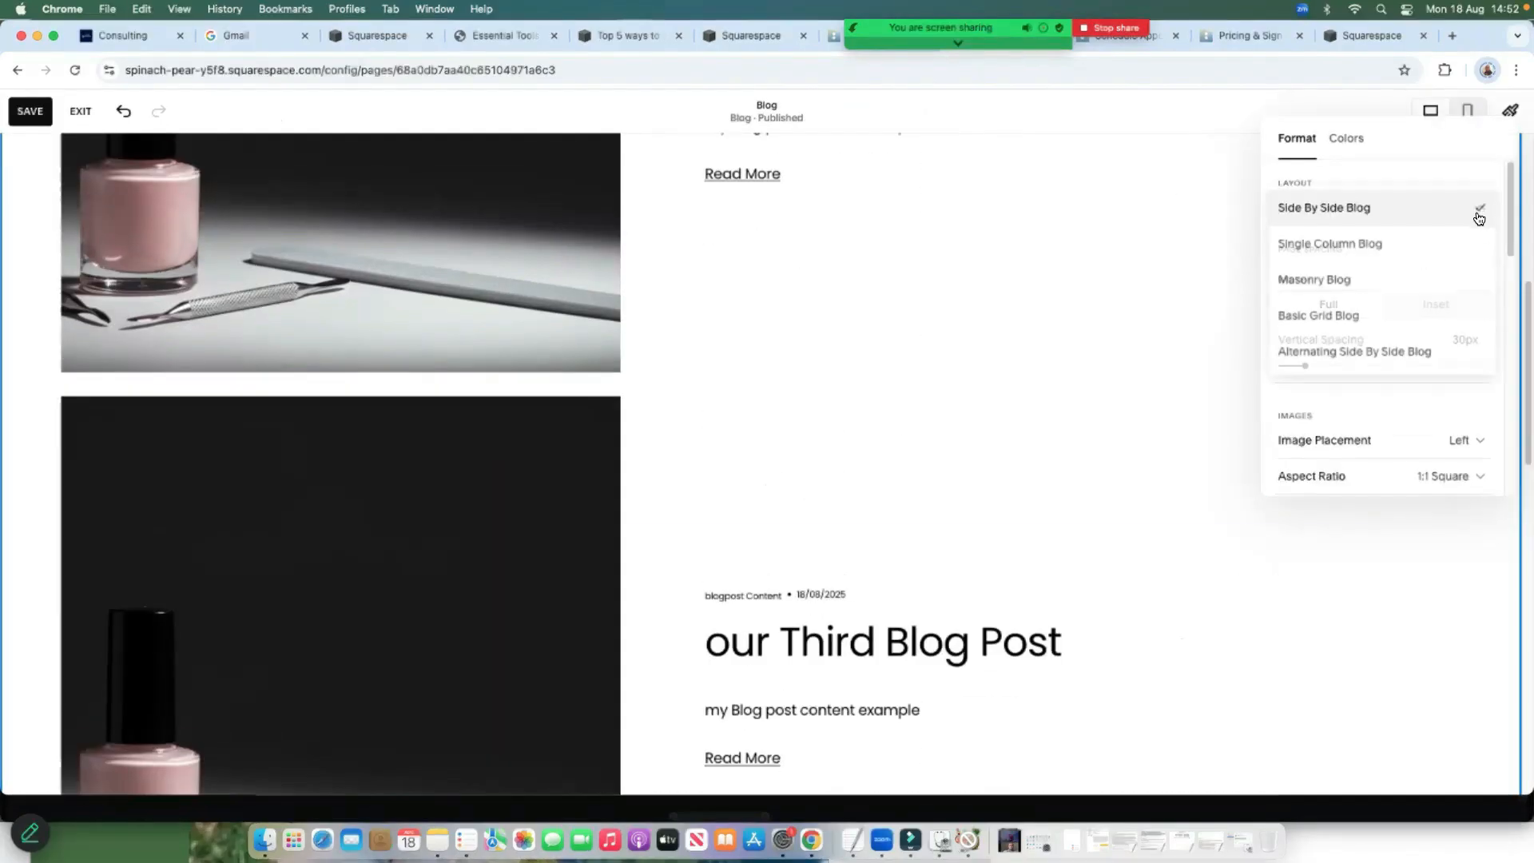
pyautogui.click(1331, 289)
pyautogui.scroll(5, 1138, 418)
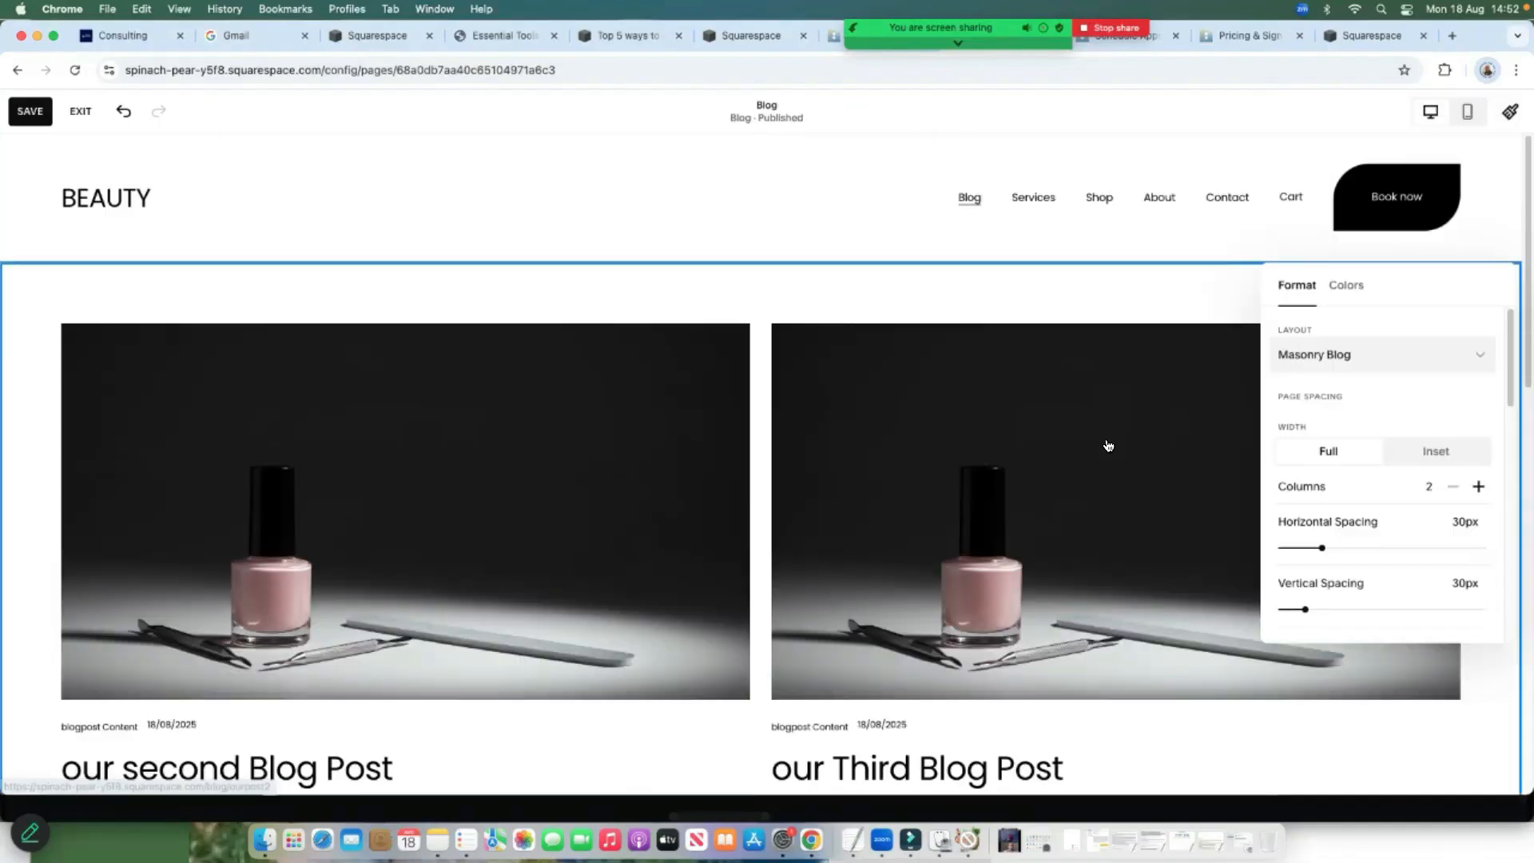
pyautogui.scroll(-5, 1018, 475)
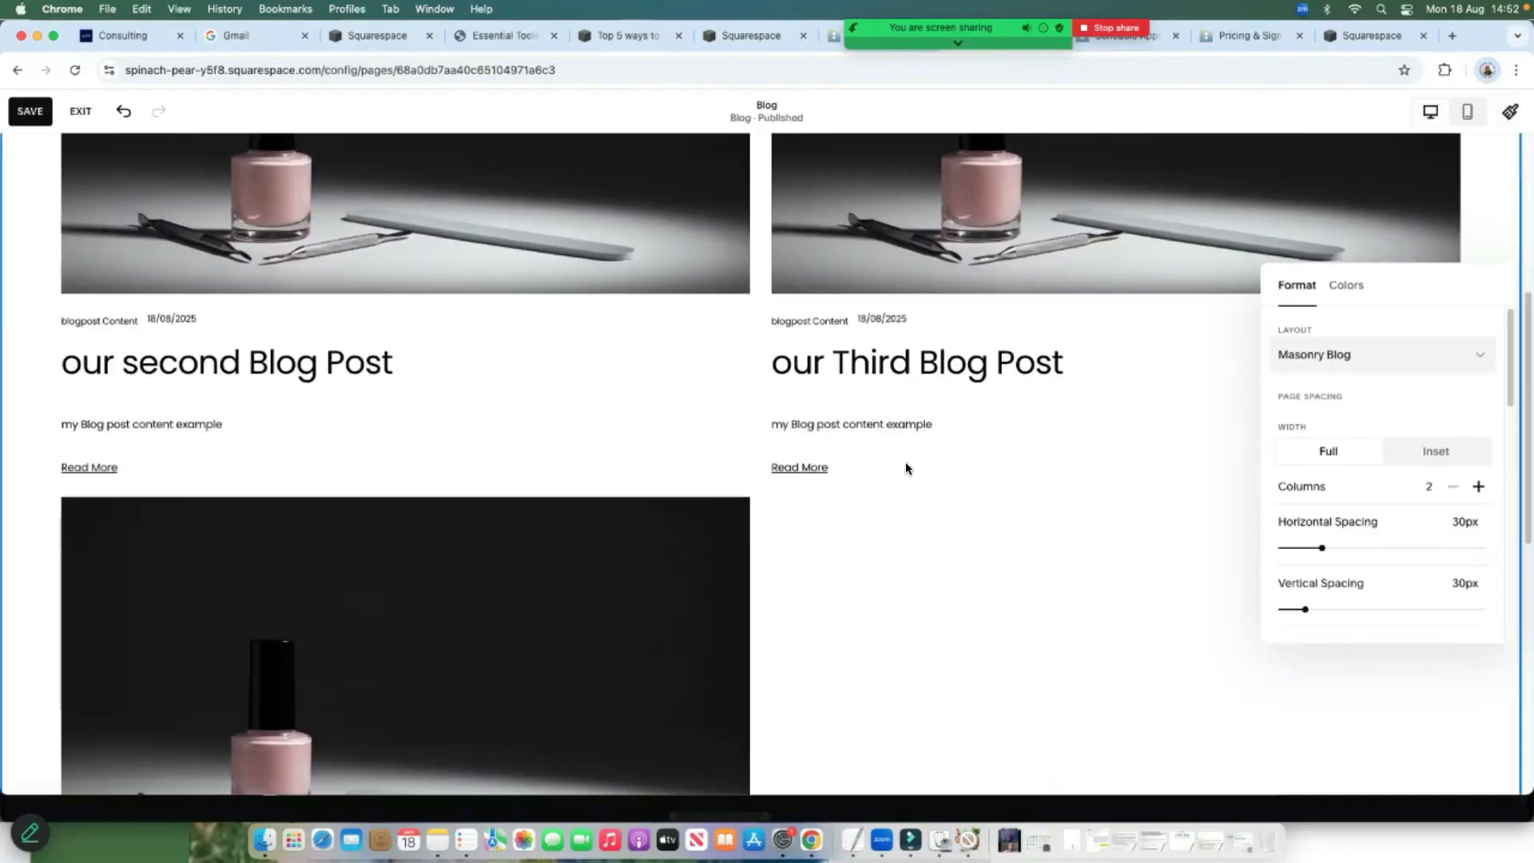
pyautogui.click(1440, 359)
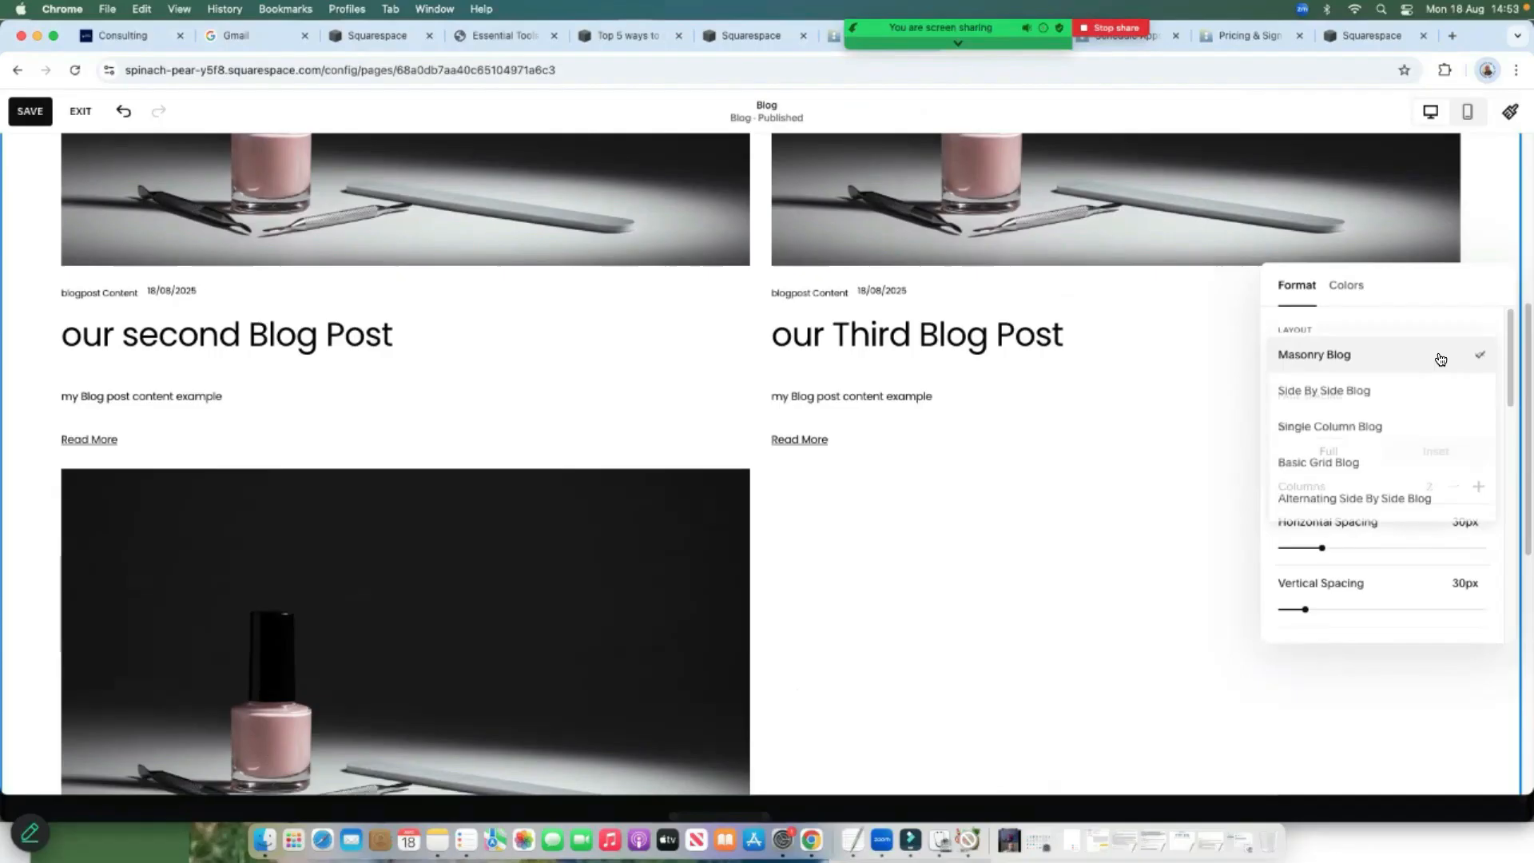
pyautogui.click(1338, 467)
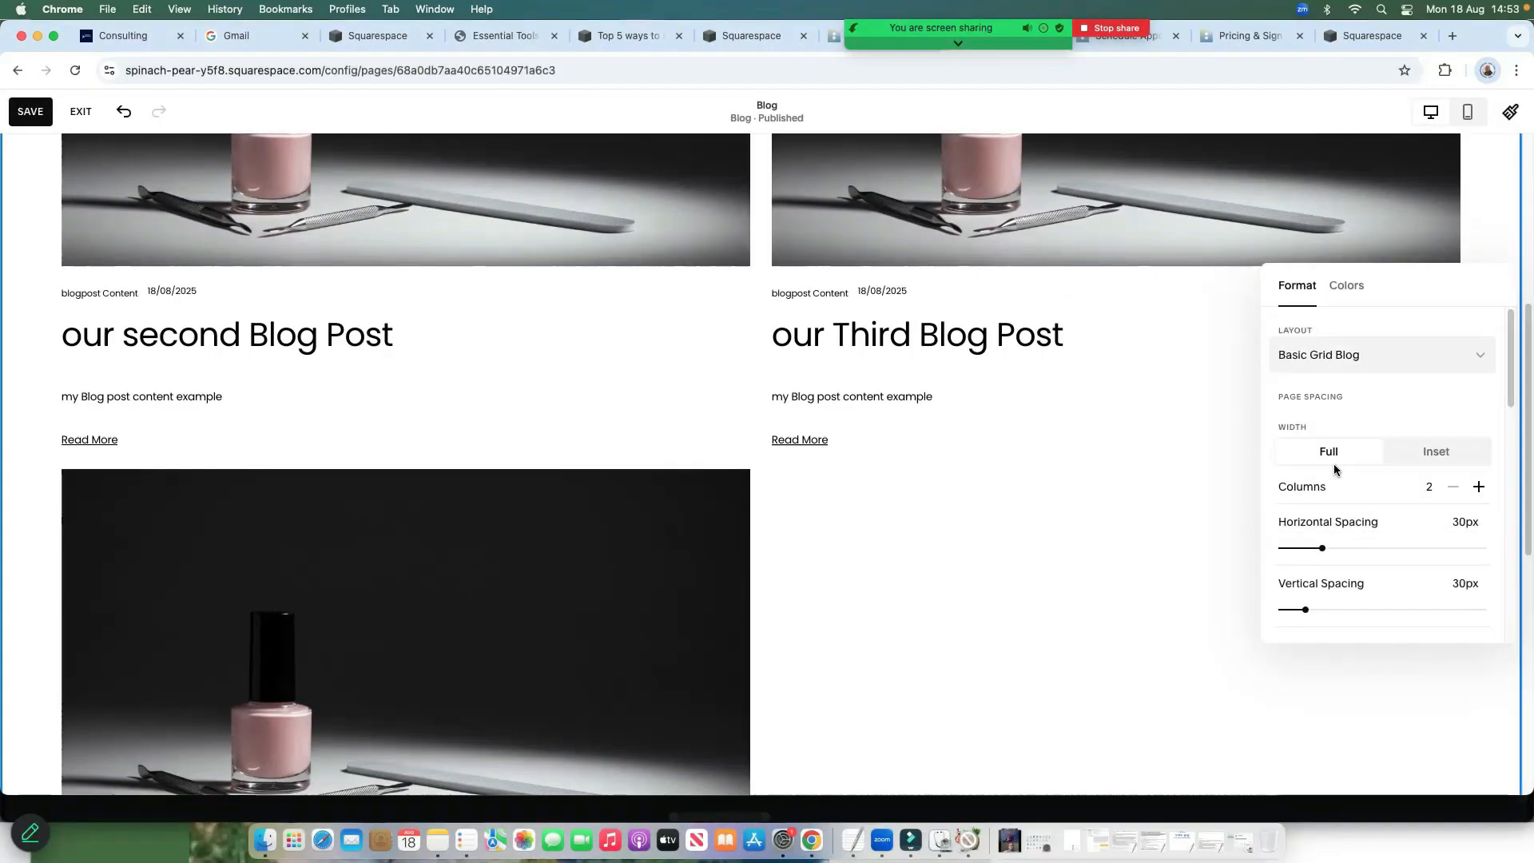
pyautogui.scroll(5, 935, 408)
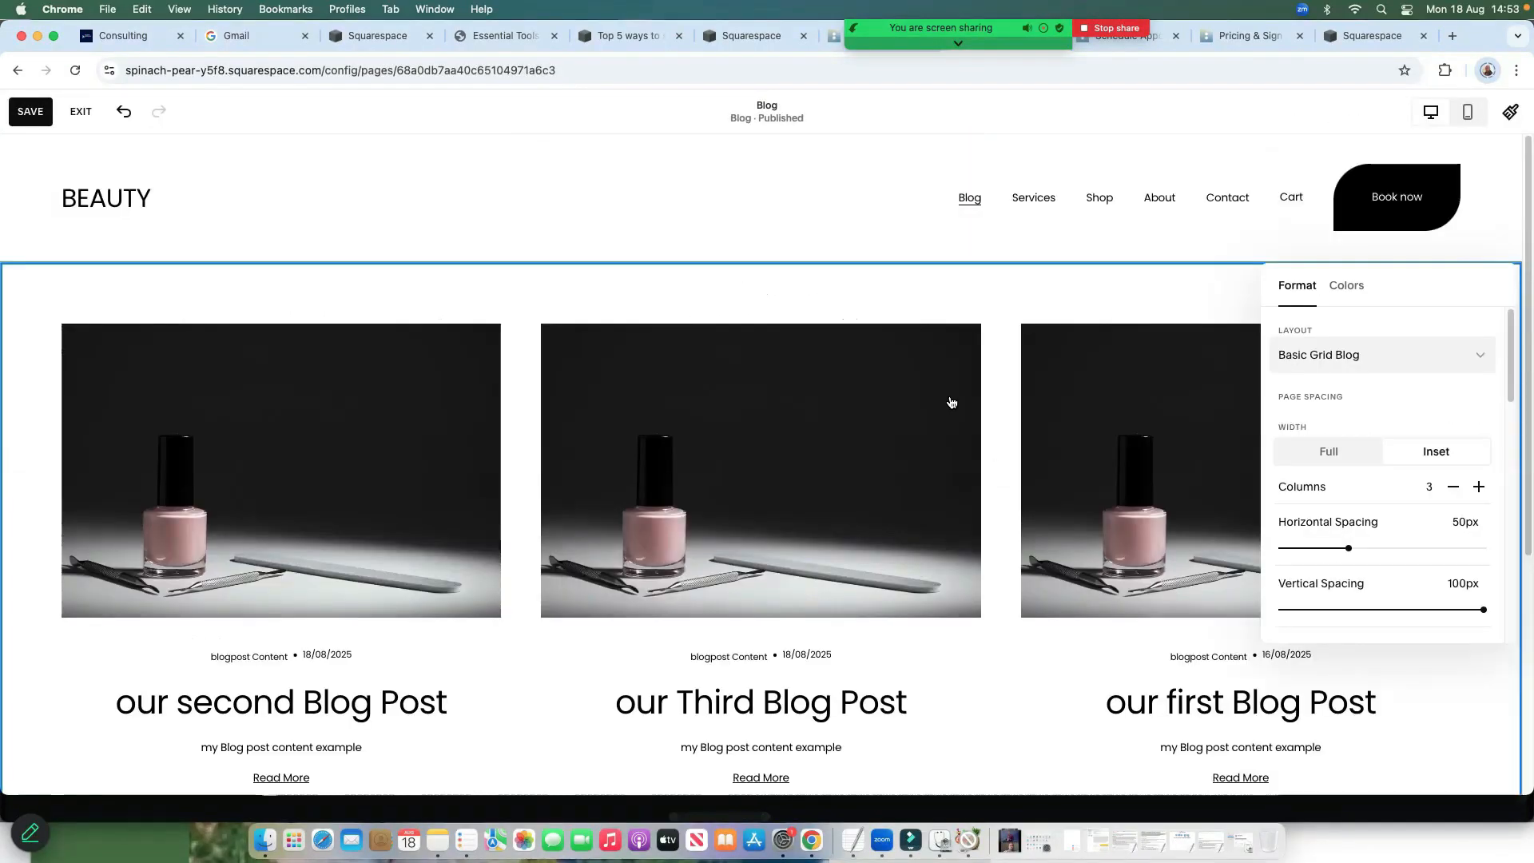
# Try the Alternating Side By Side Blog layout and look through its format options and the post arrangement
pyautogui.click(1437, 355)
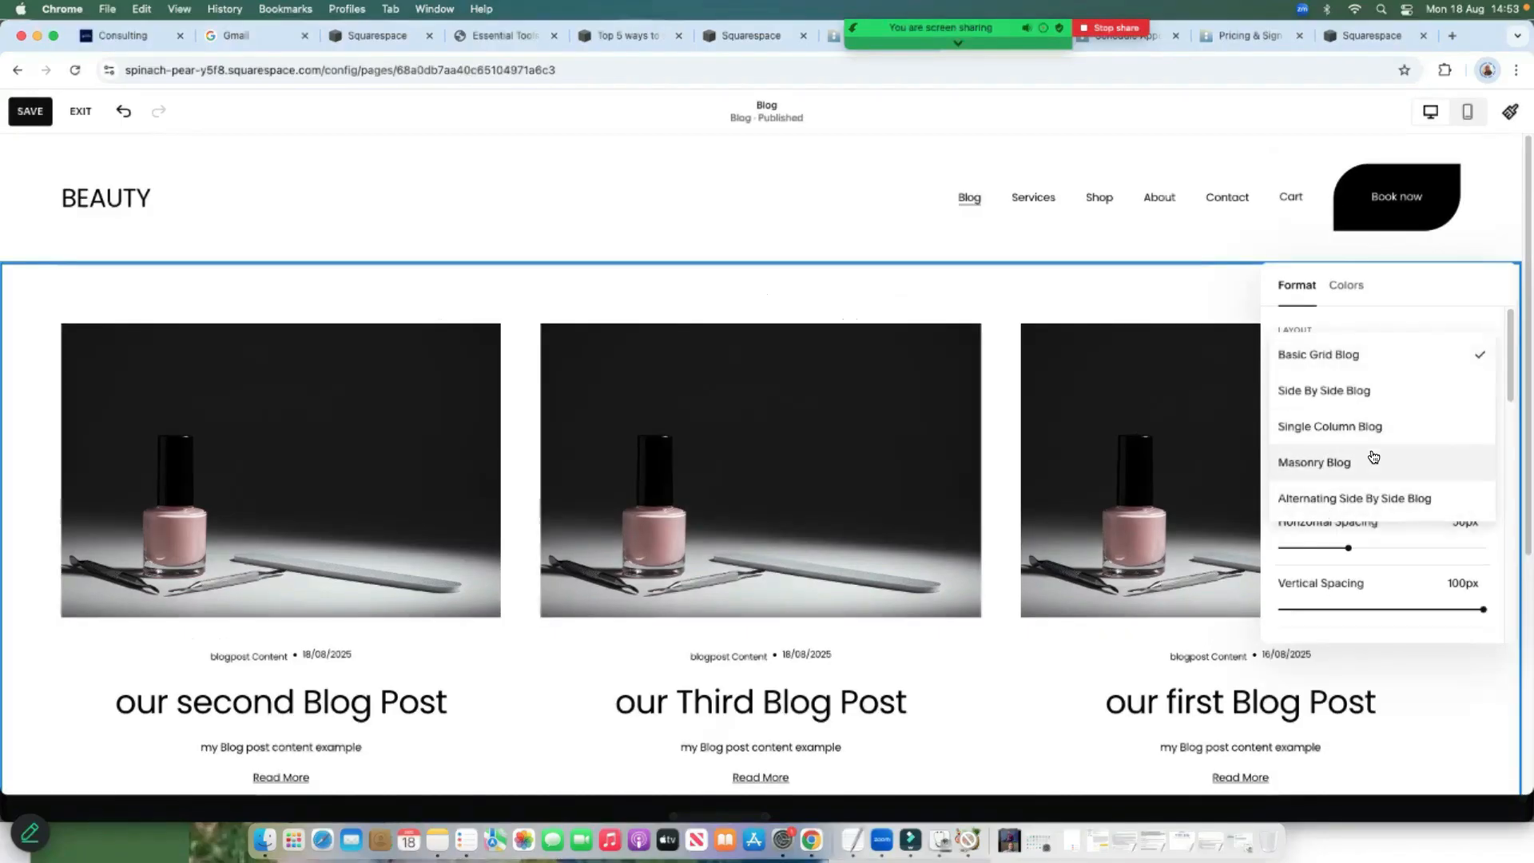
pyautogui.click(1333, 502)
pyautogui.scroll(-3, 1290, 506)
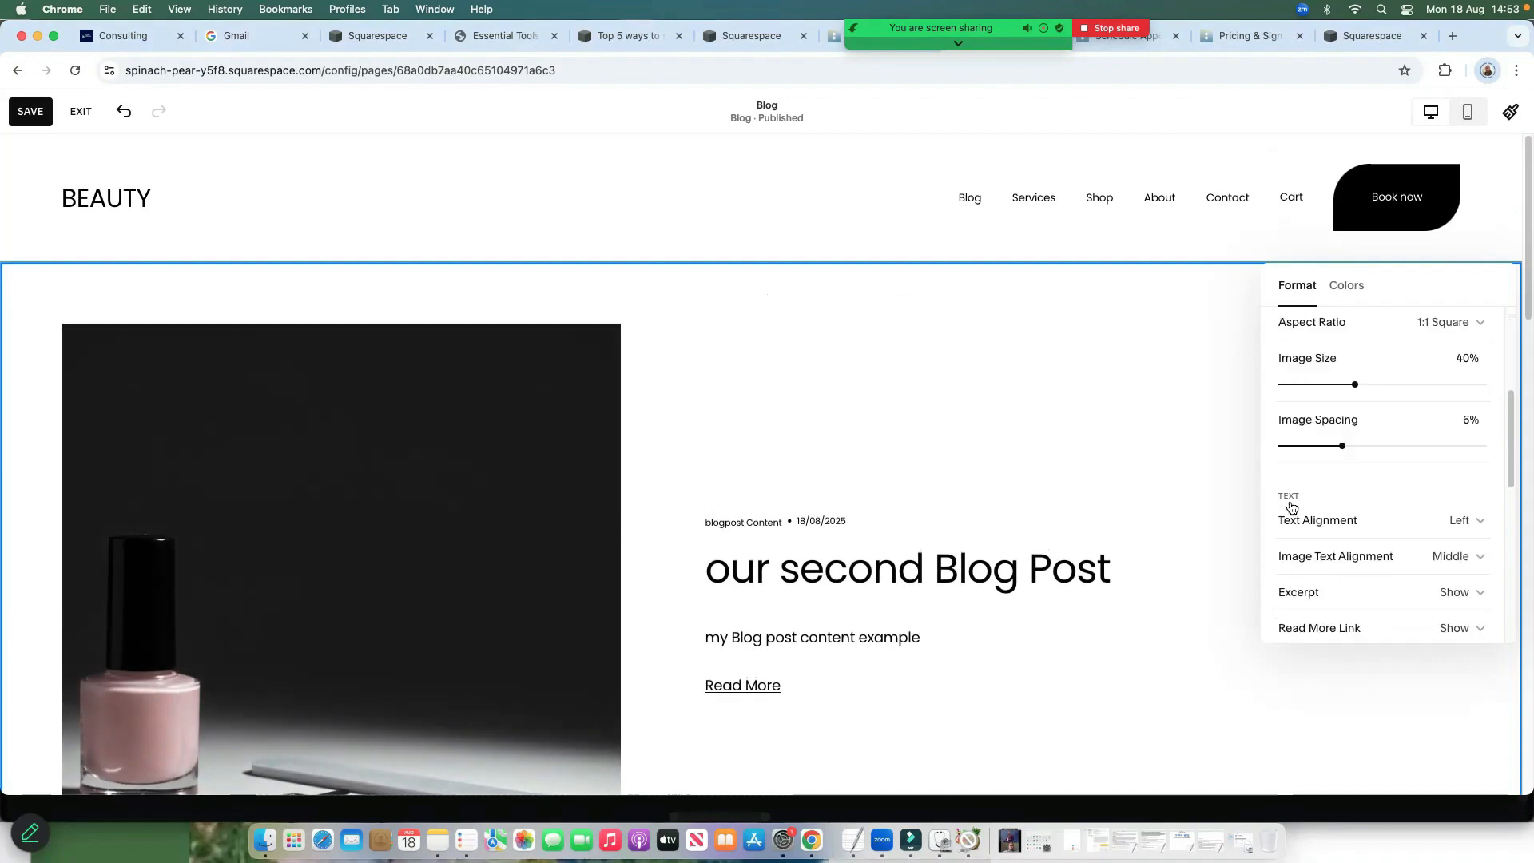
pyautogui.scroll(-5, 1290, 506)
pyautogui.scroll(-10, 1062, 473)
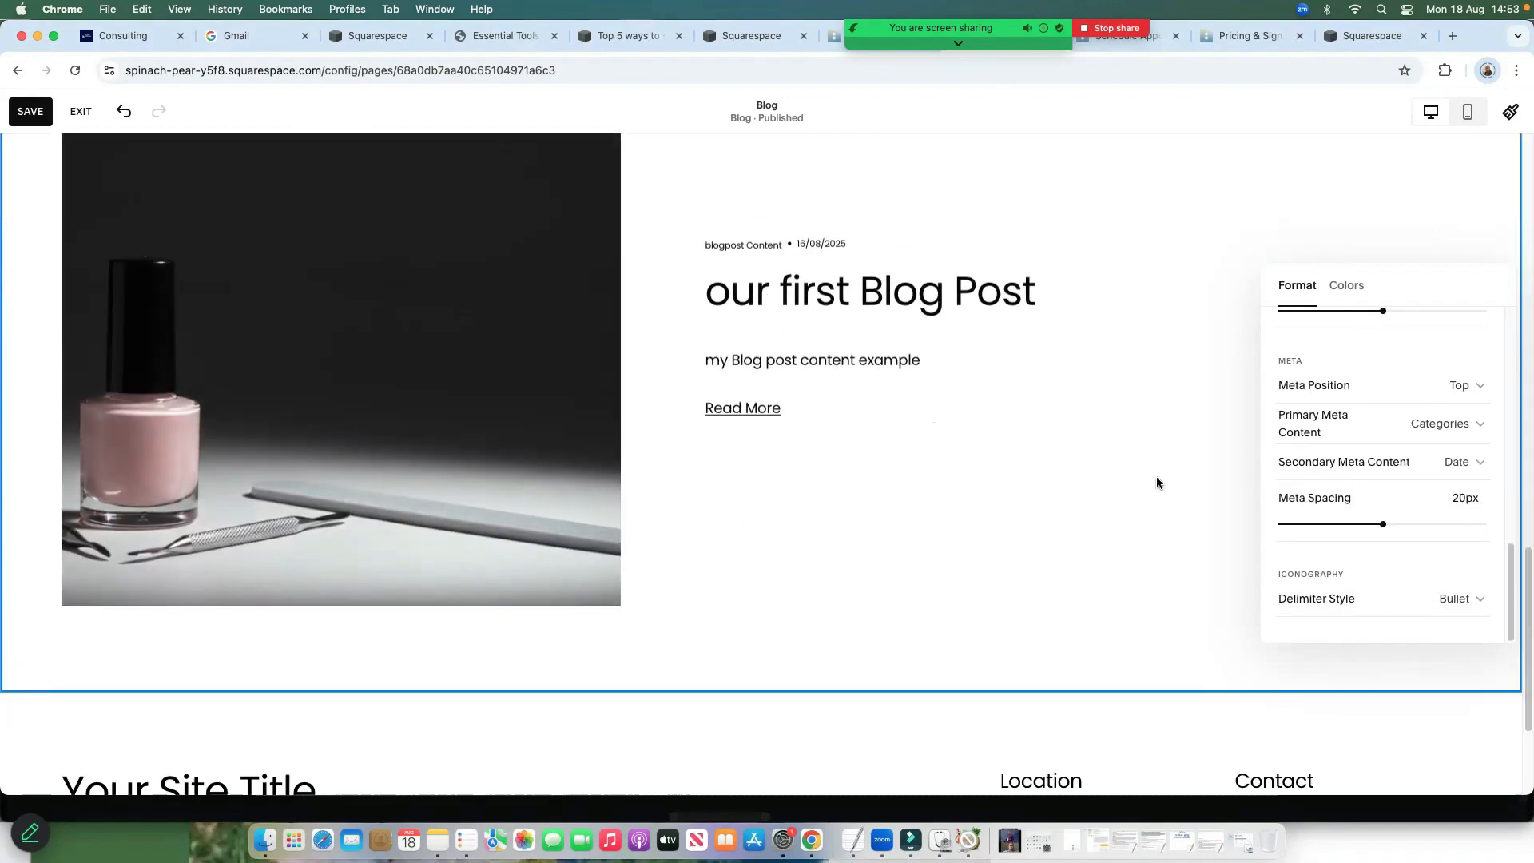
pyautogui.scroll(-5, 1157, 483)
pyautogui.scroll(10, 1438, 360)
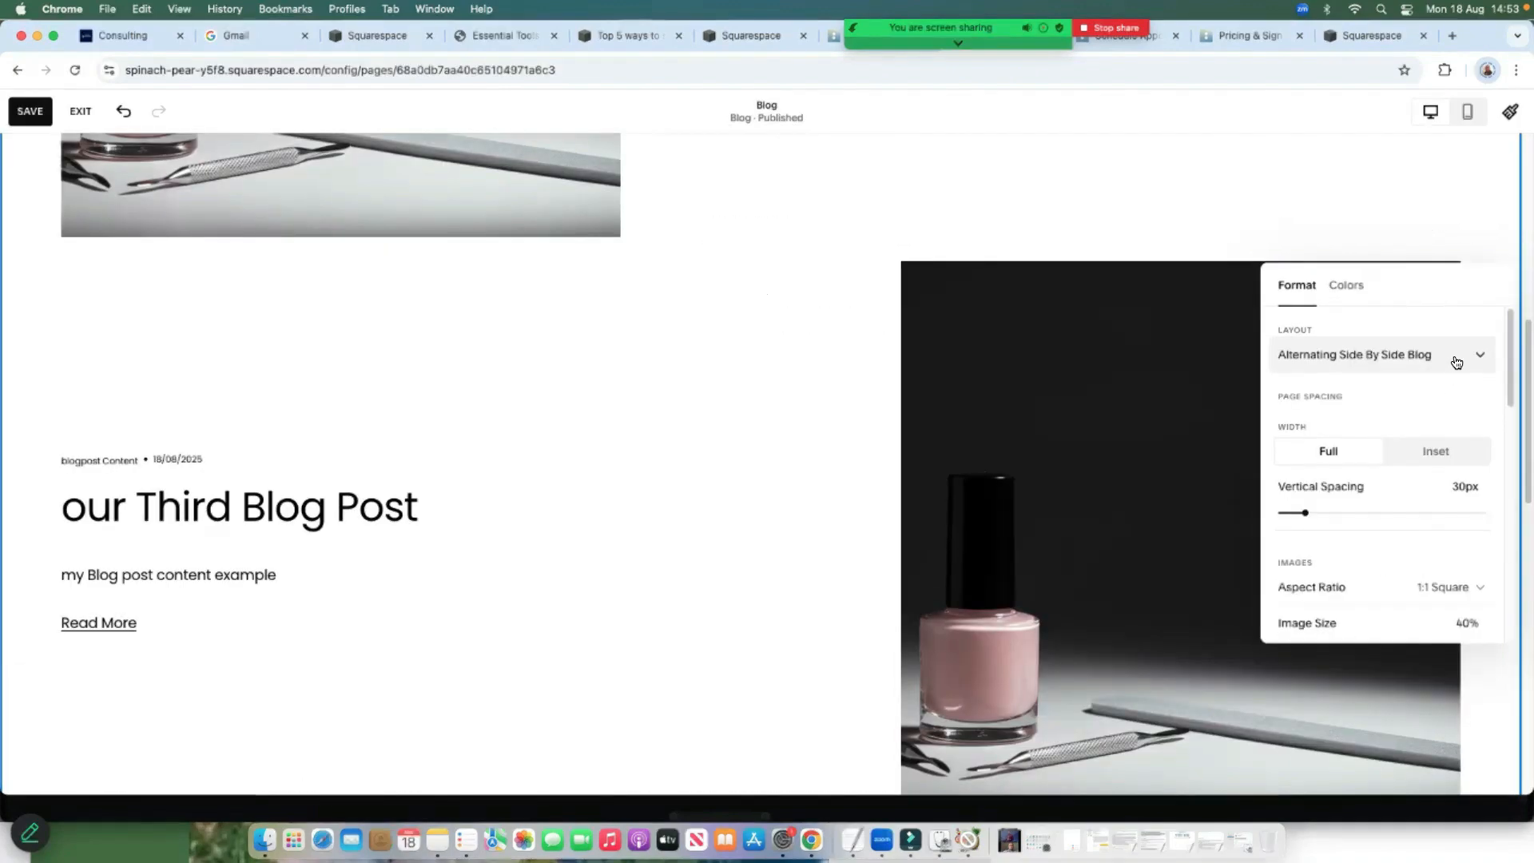
# Switch the blog section's layout to Basic Grid Blog and set its width to Full
pyautogui.click(1456, 361)
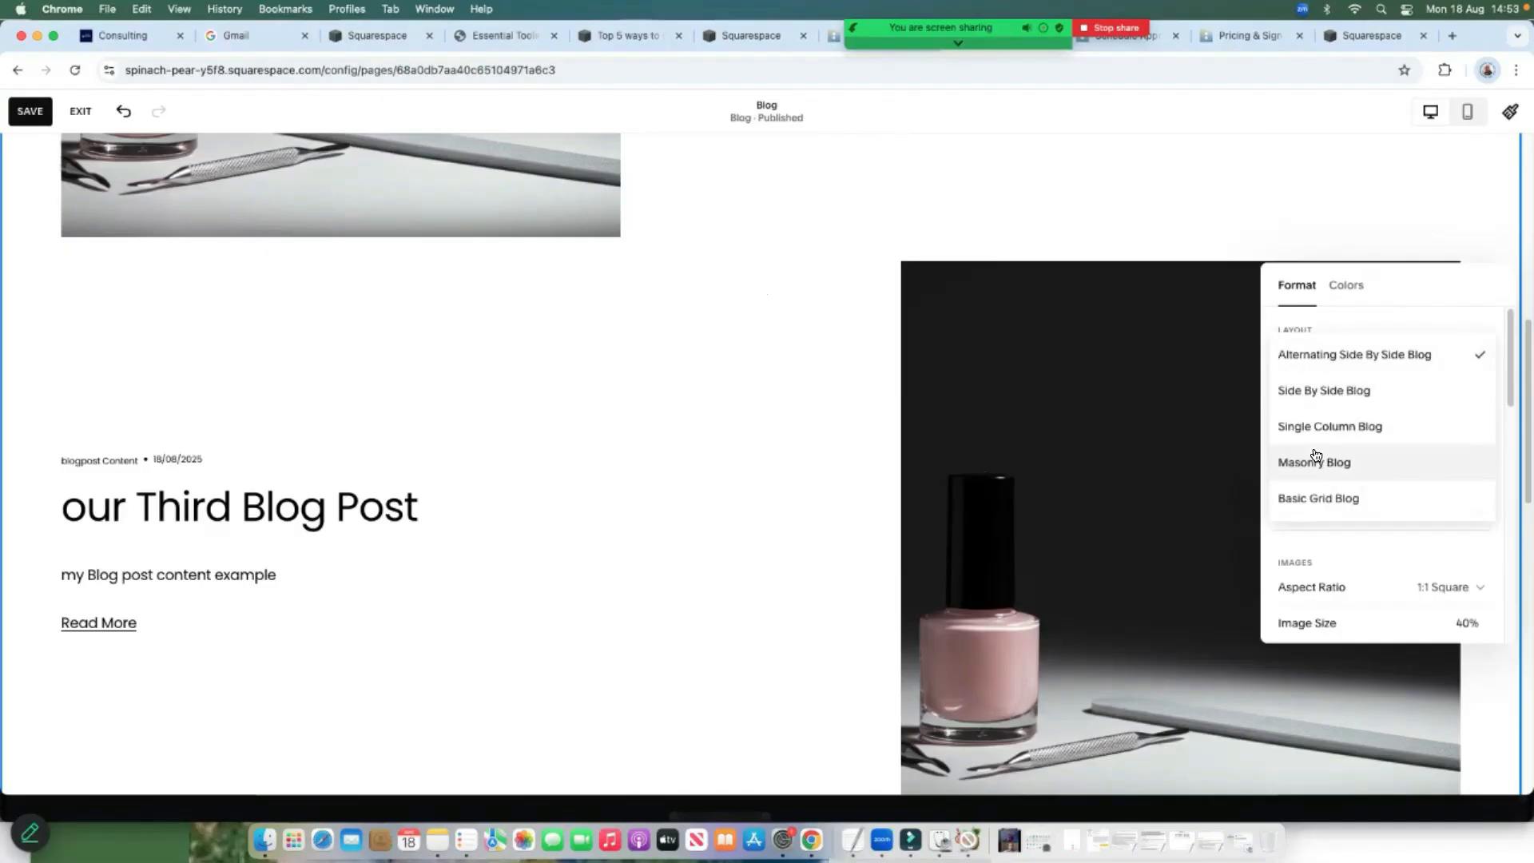
pyautogui.click(1324, 498)
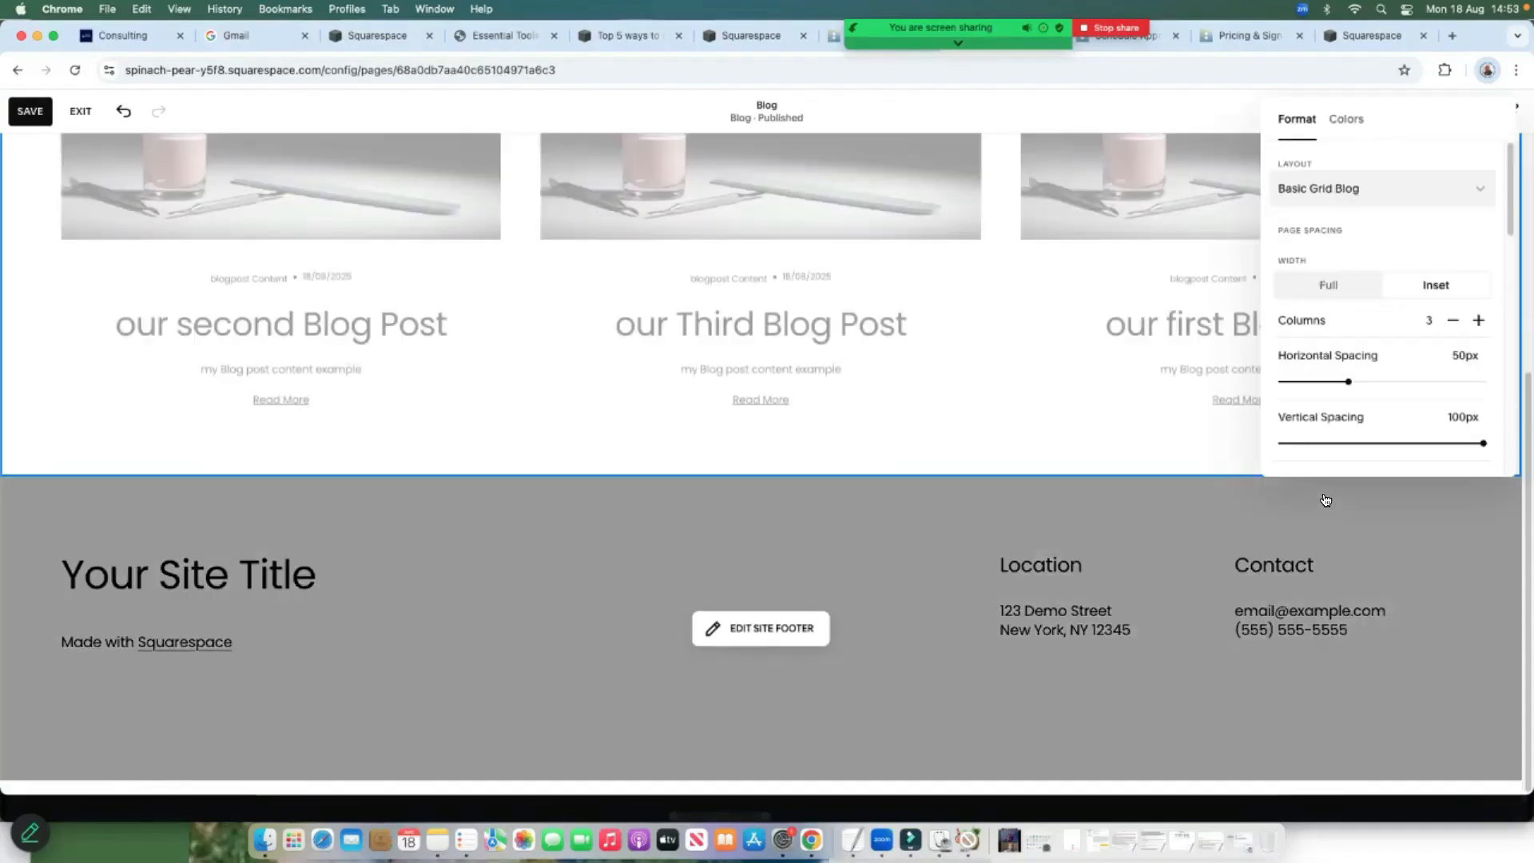
pyautogui.scroll(1, 1125, 368)
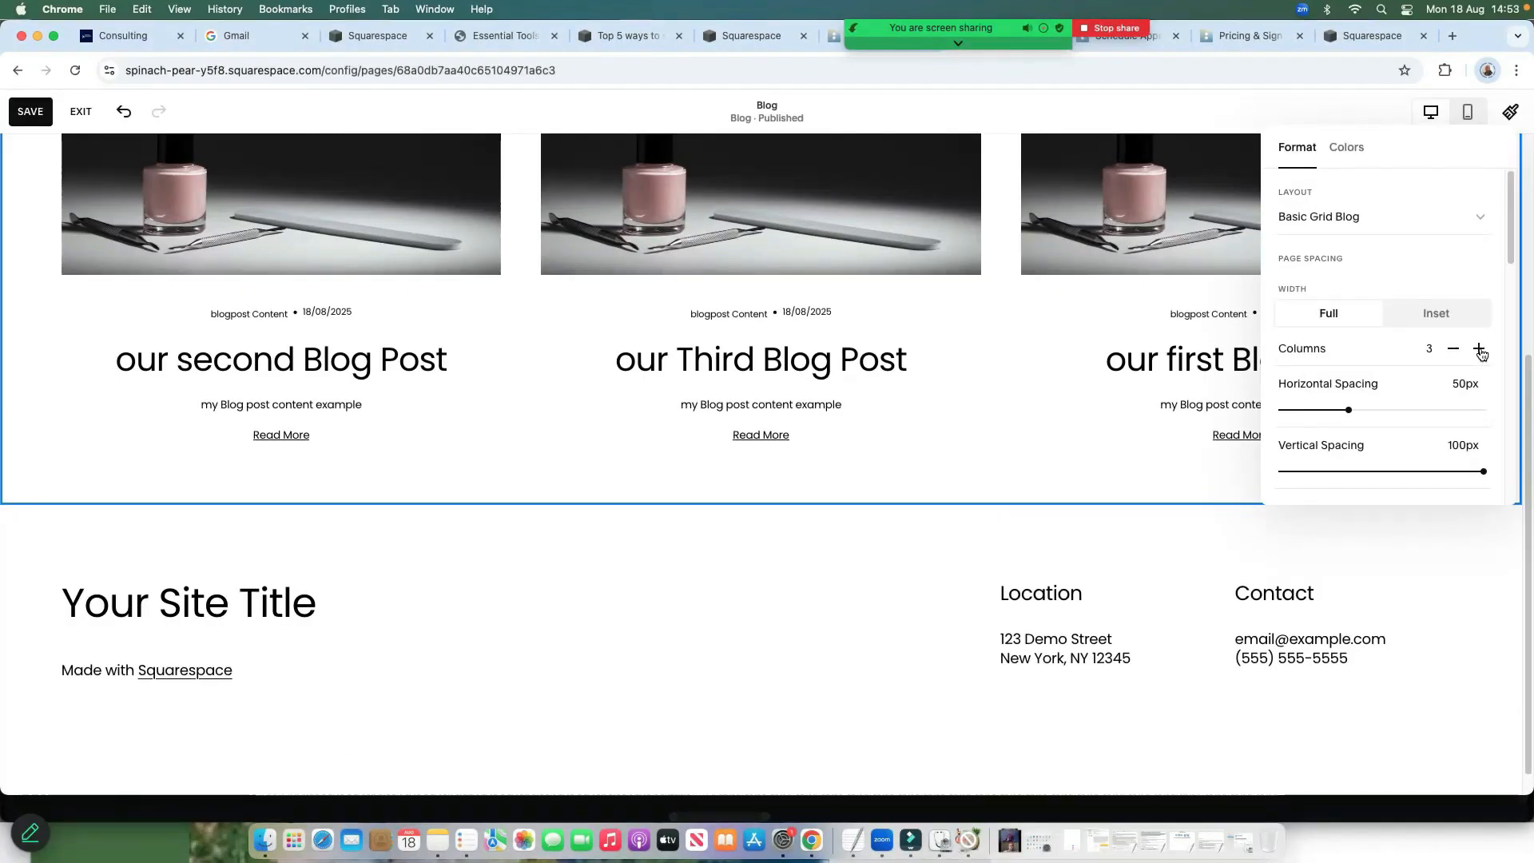
# Try a two-column grid, and set the blog section to 4 columns with 56px horizontal spacing
pyautogui.click(1451, 351)
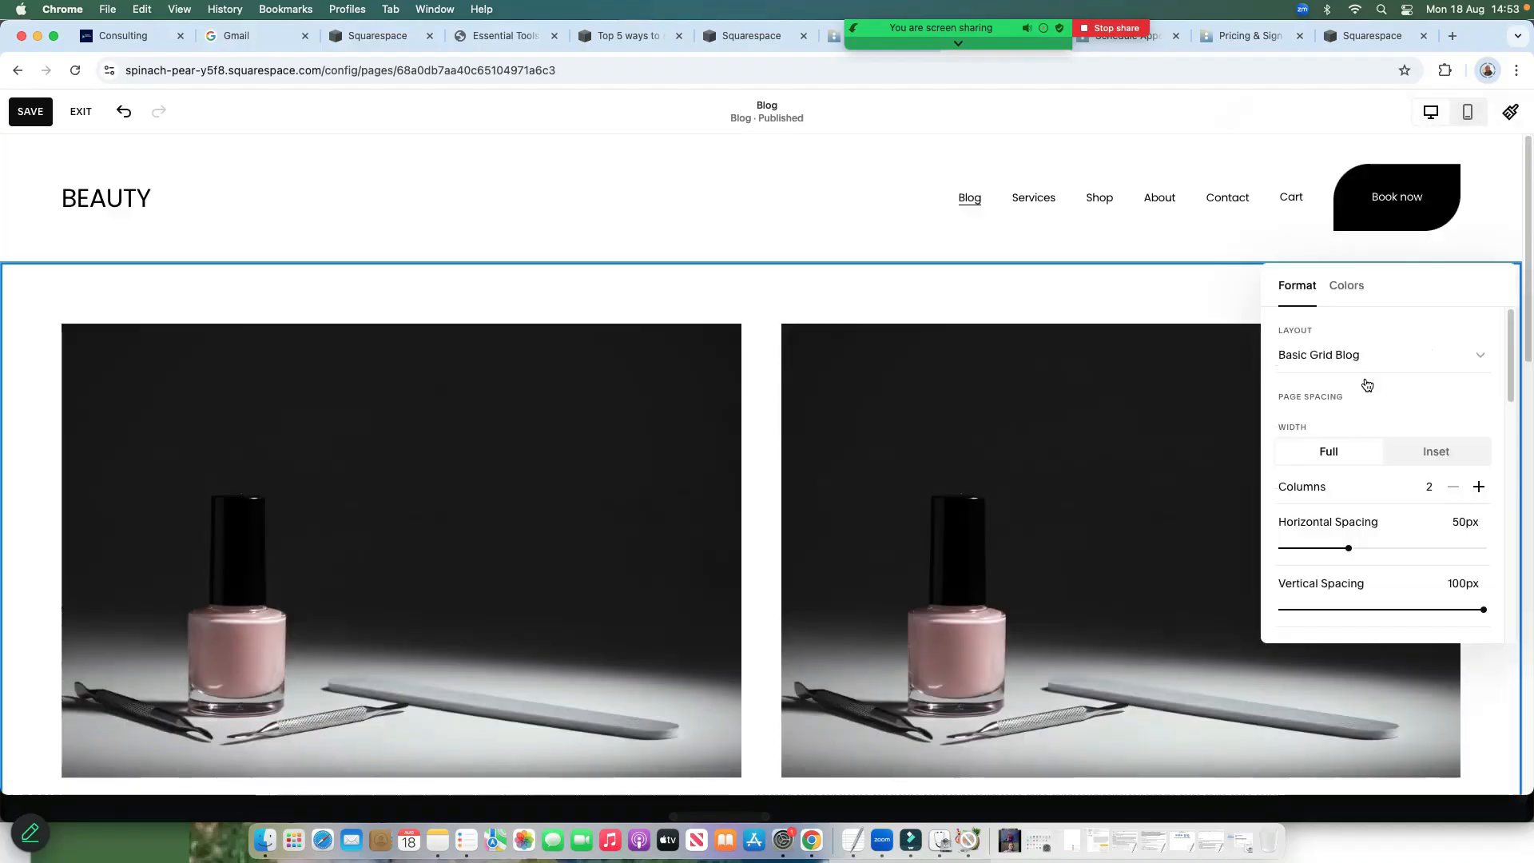
pyautogui.scroll(-5, 1475, 447)
pyautogui.scroll(5, 1489, 432)
pyautogui.click(1477, 490)
pyautogui.click(1477, 490)
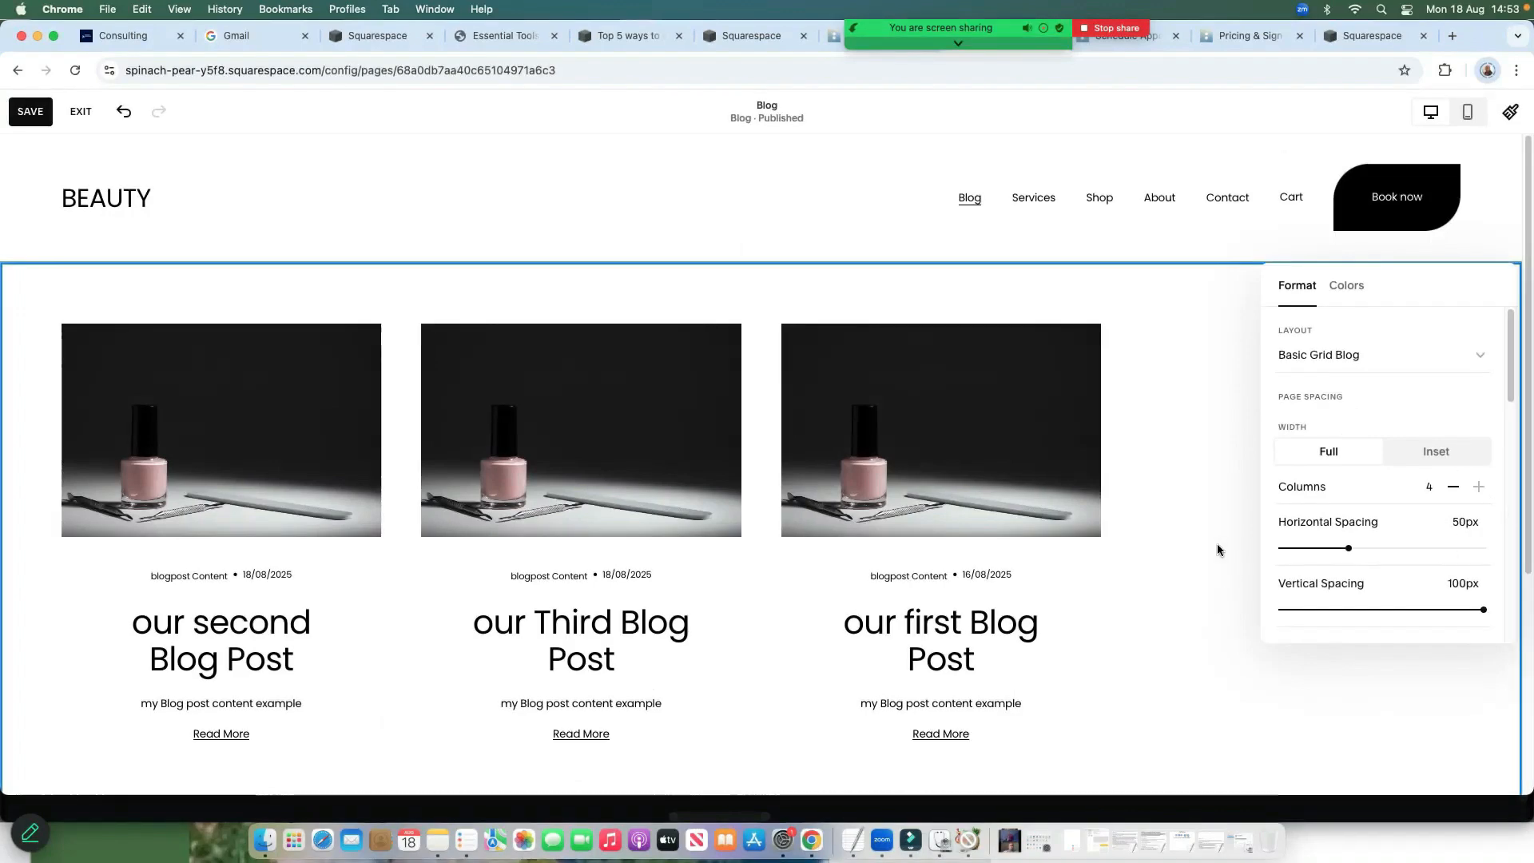
pyautogui.scroll(-2, 1276, 565)
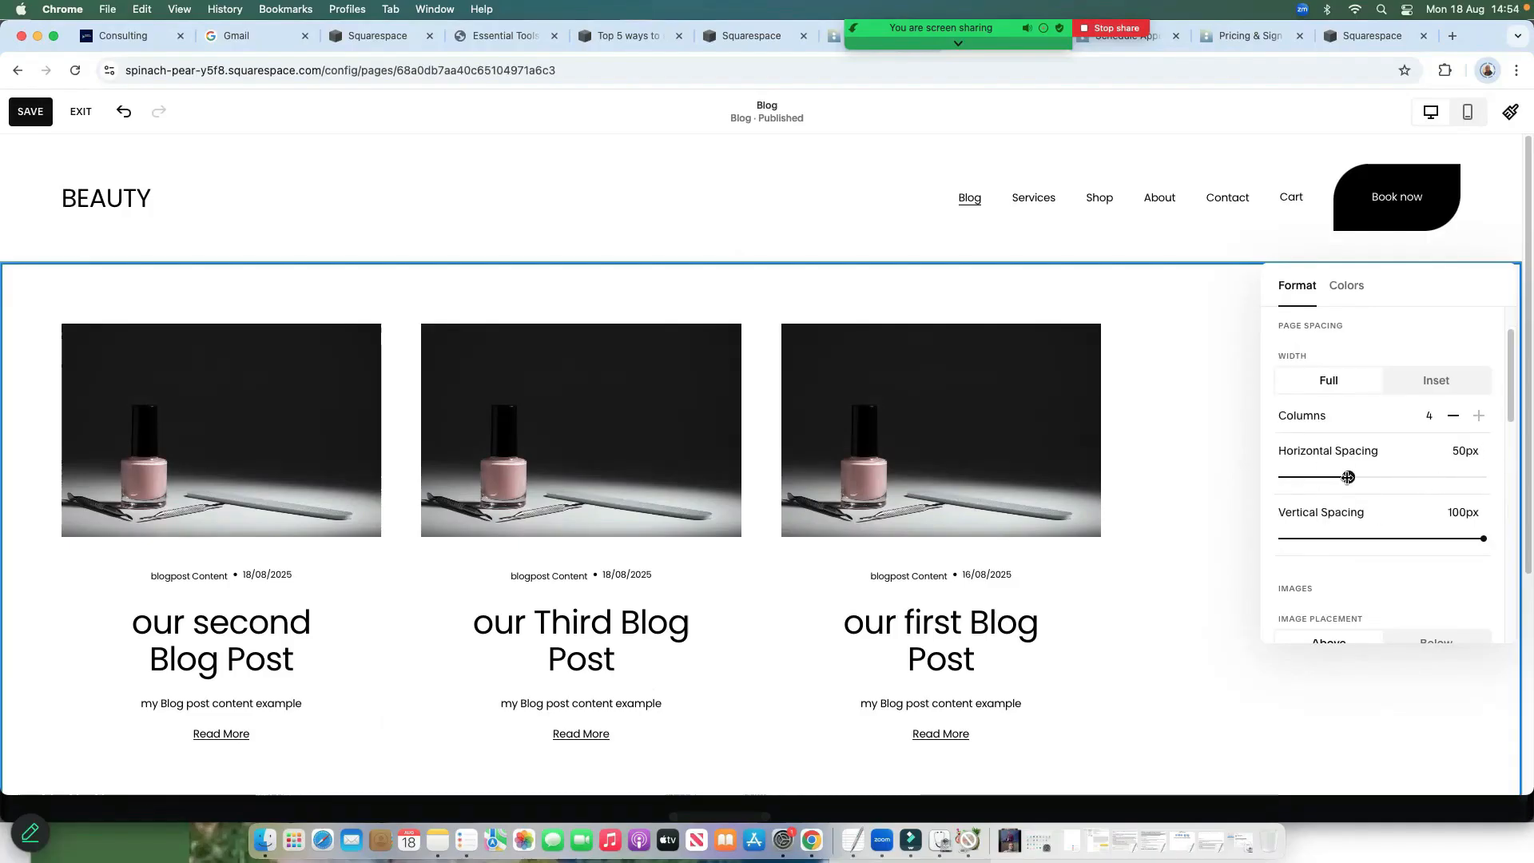
pyautogui.moveTo(1348, 477)
pyautogui.mouseDown()
pyautogui.moveTo(1378, 477)
pyautogui.moveTo(1355, 484)
pyautogui.mouseUp()
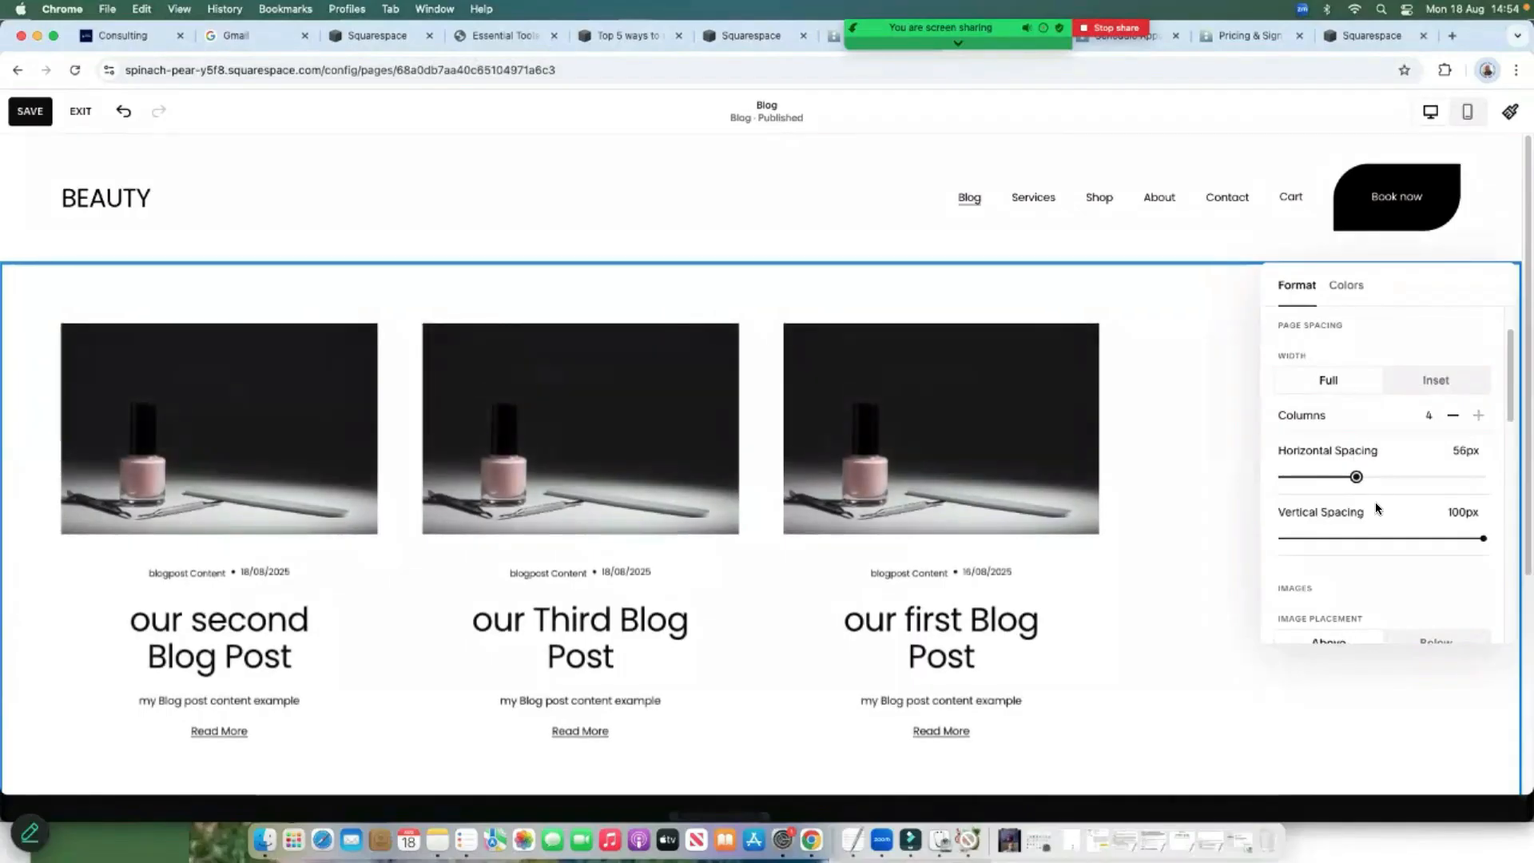
# Try placing the post images below the text and return the image placement to Above
pyautogui.scroll(-3, 1383, 511)
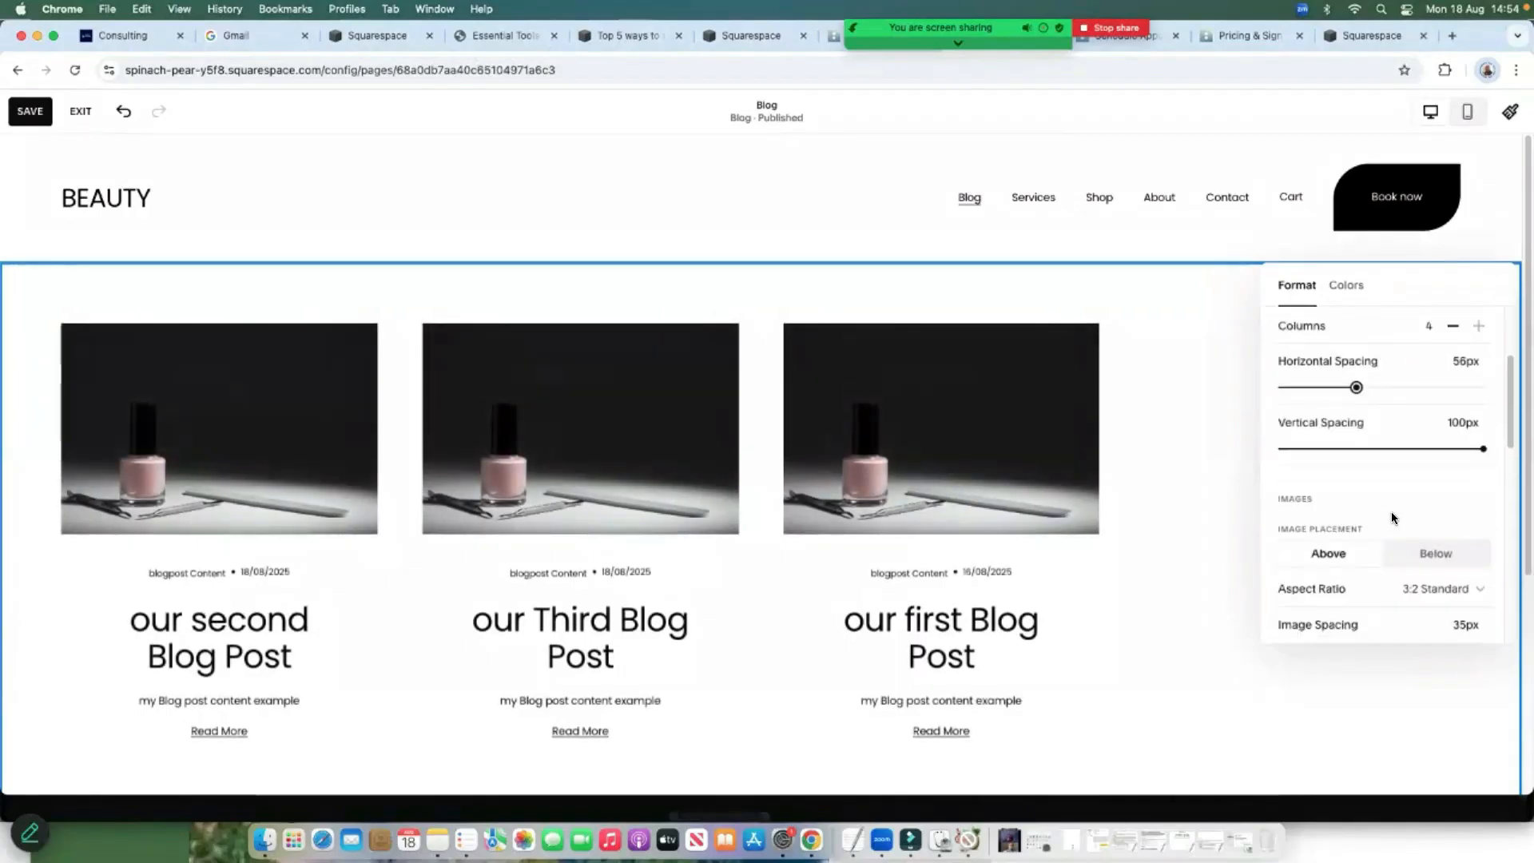
pyautogui.scroll(-1, 1392, 518)
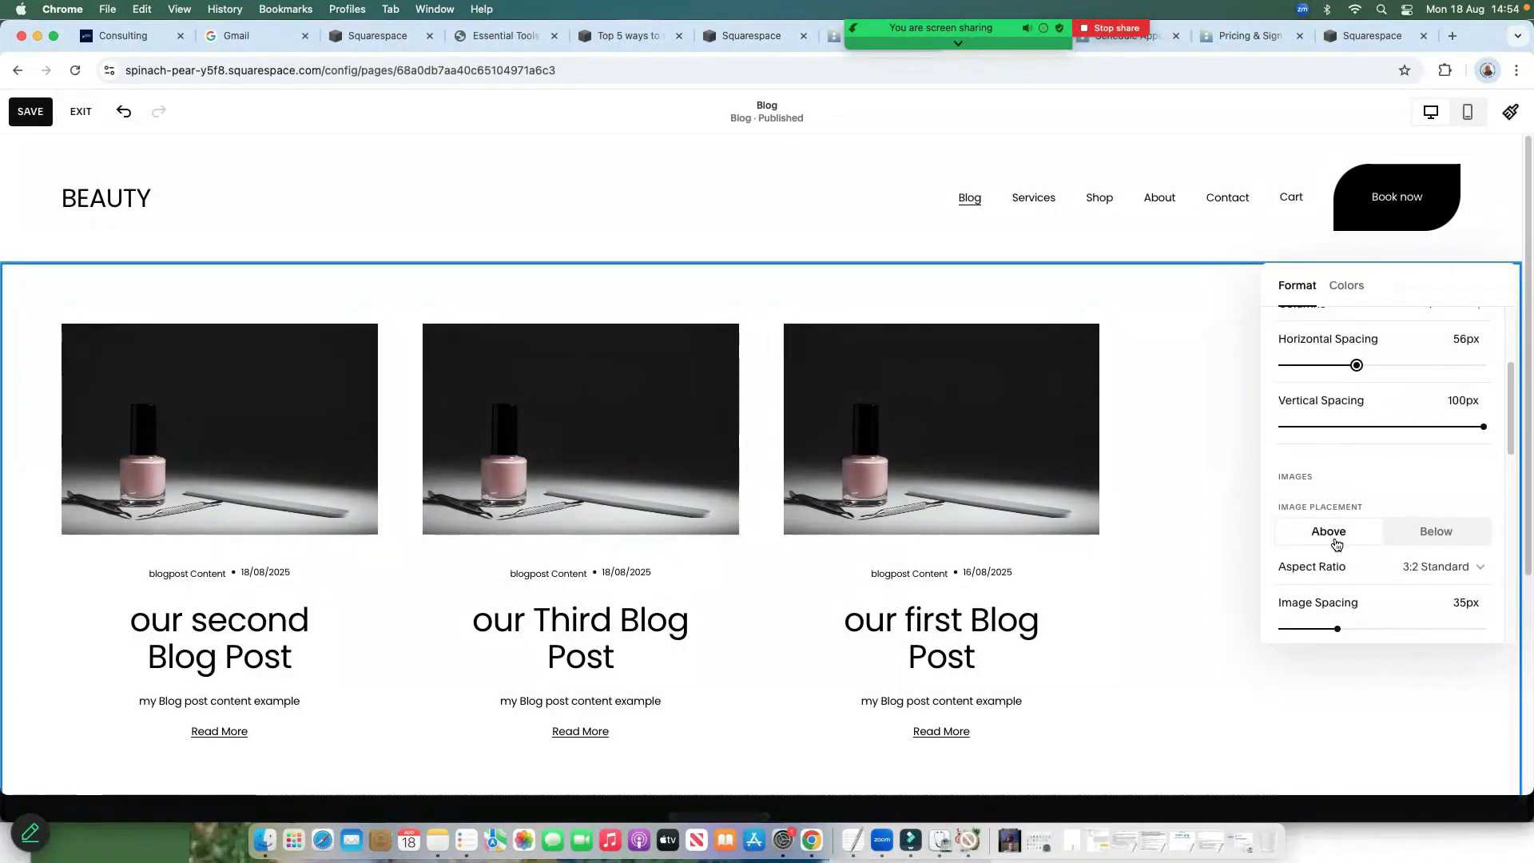
pyautogui.click(1438, 532)
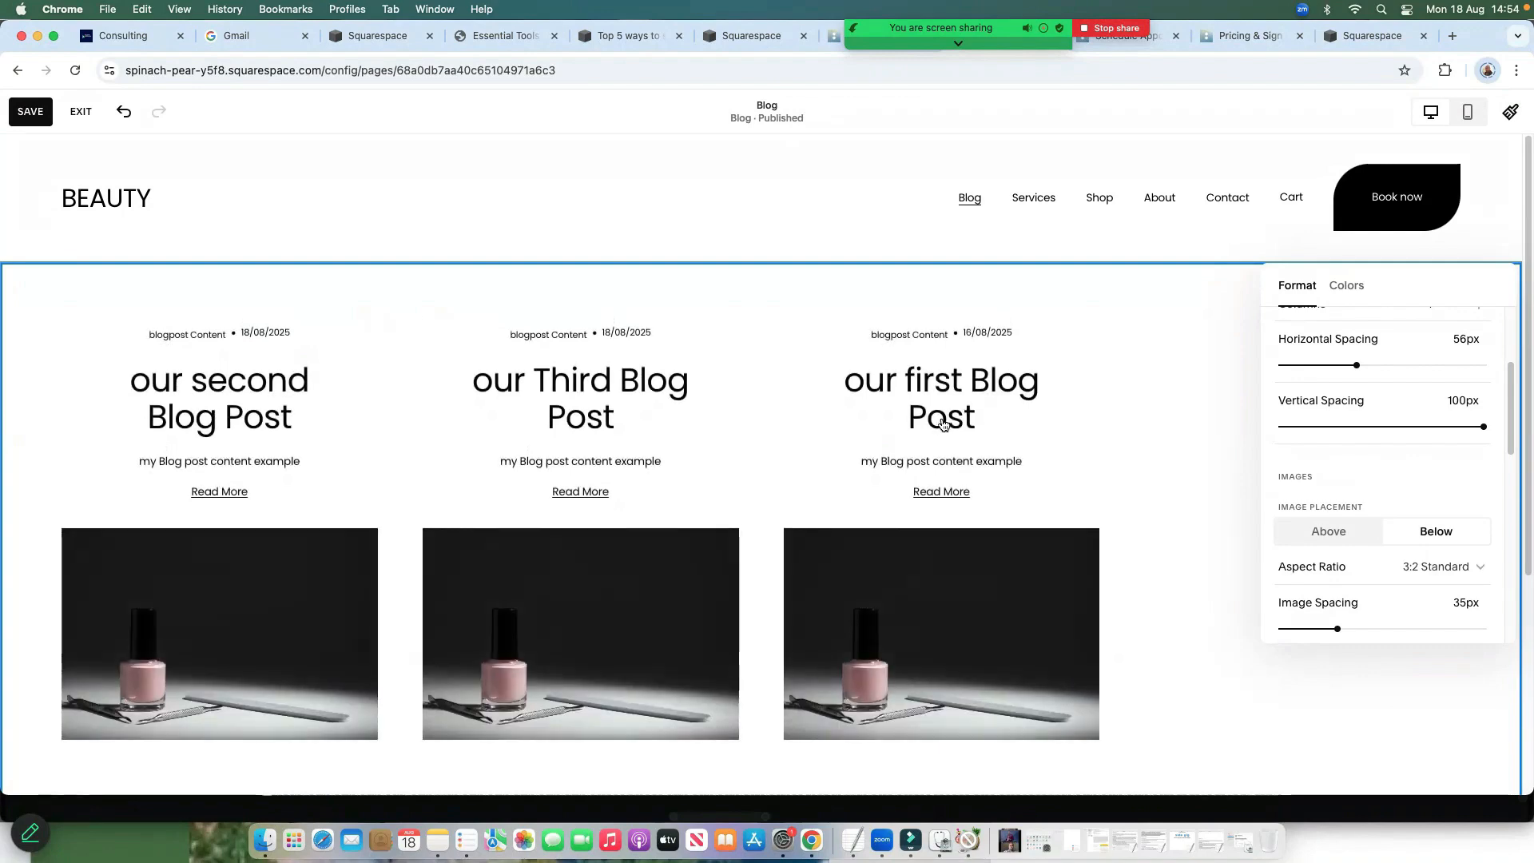
pyautogui.click(1330, 531)
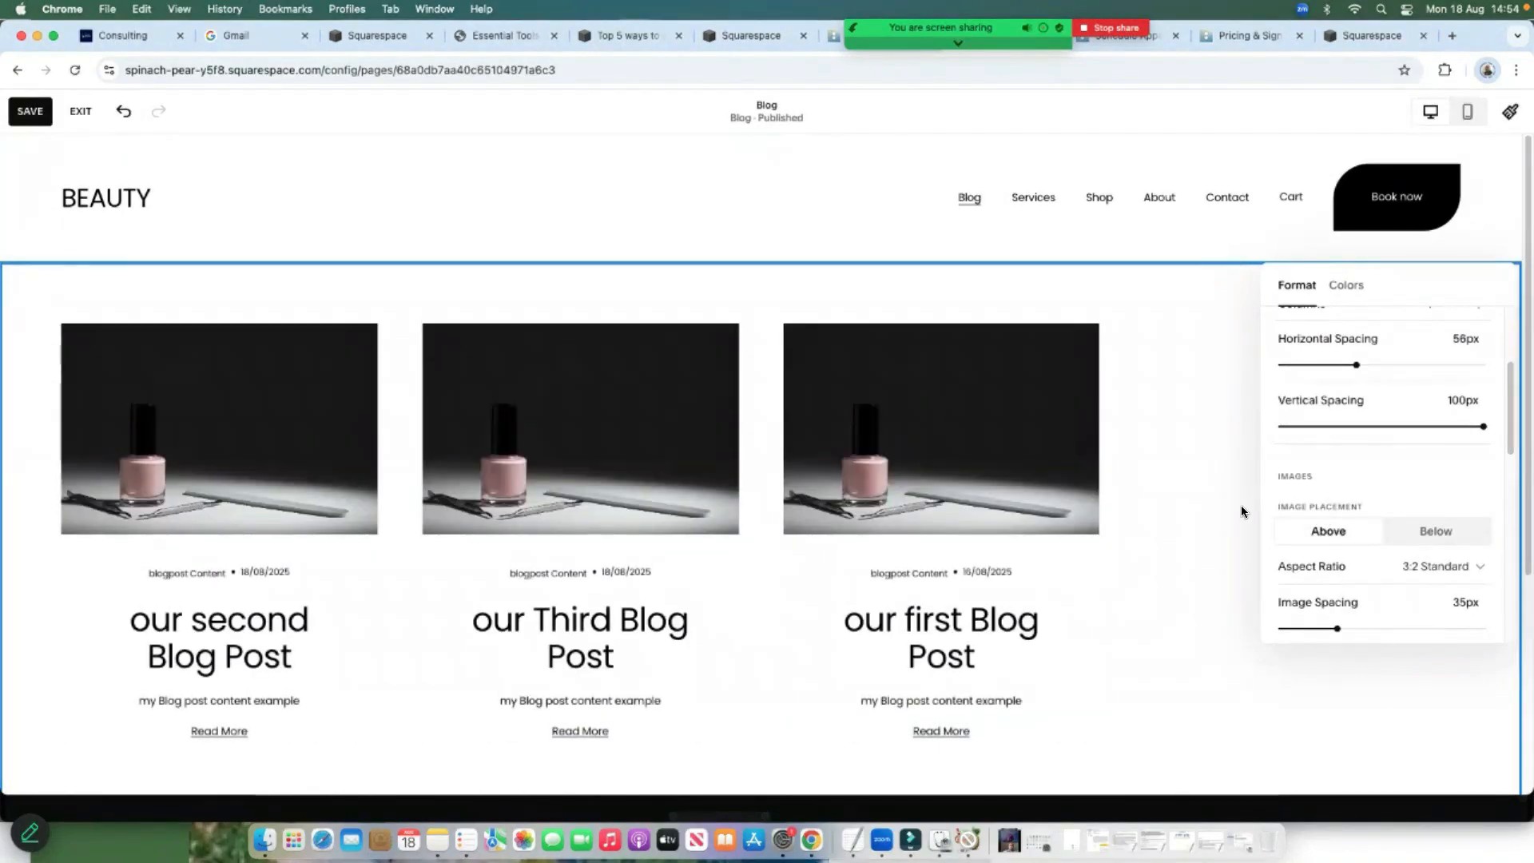
# Set the blog section's text alignment to Left
pyautogui.scroll(-1, 1421, 575)
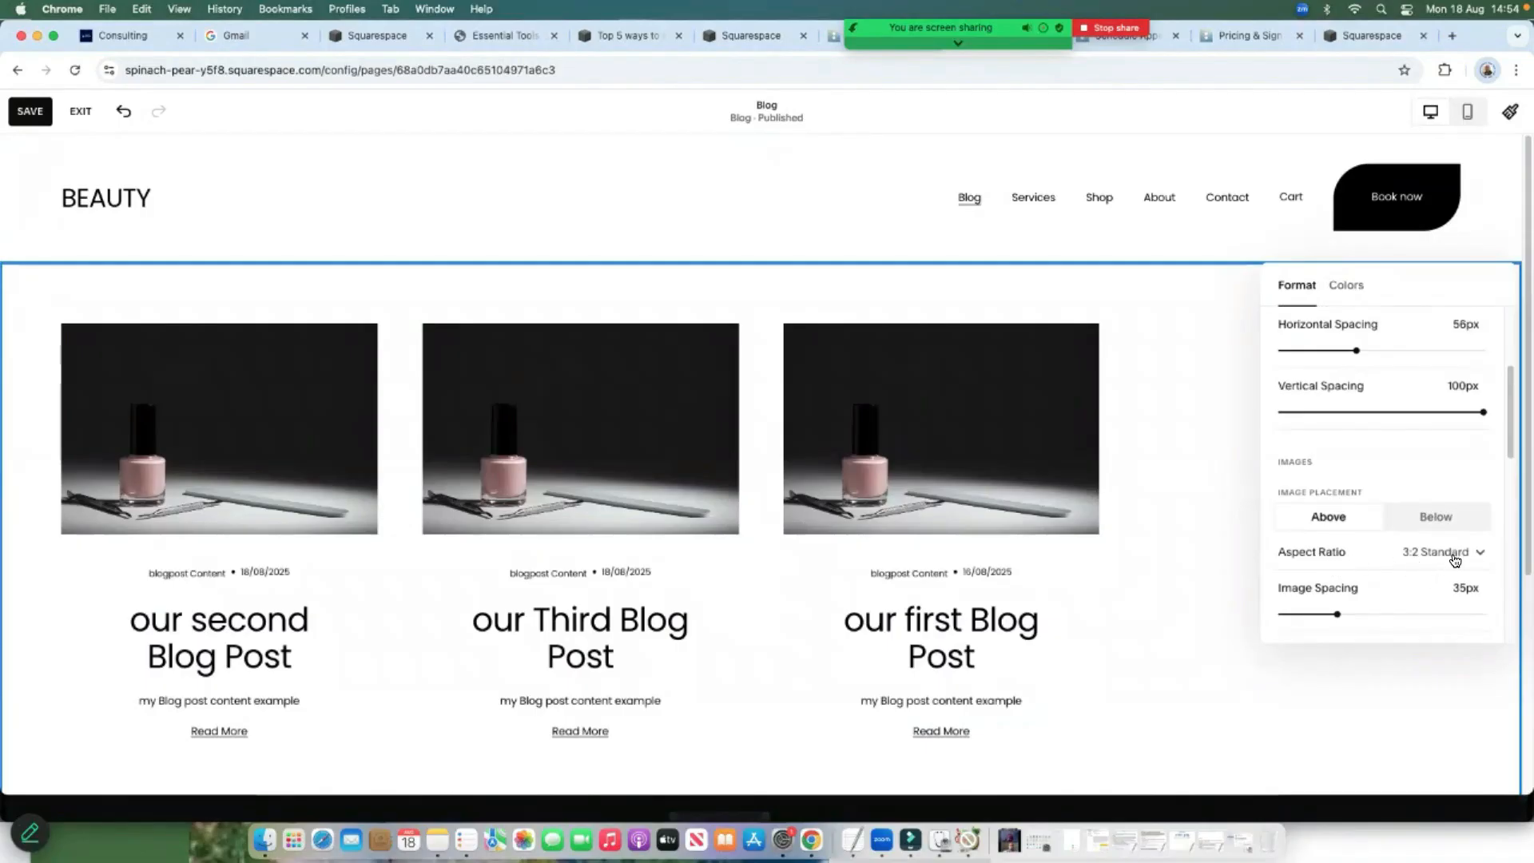
pyautogui.scroll(-3, 1455, 560)
pyautogui.scroll(-3, 1474, 534)
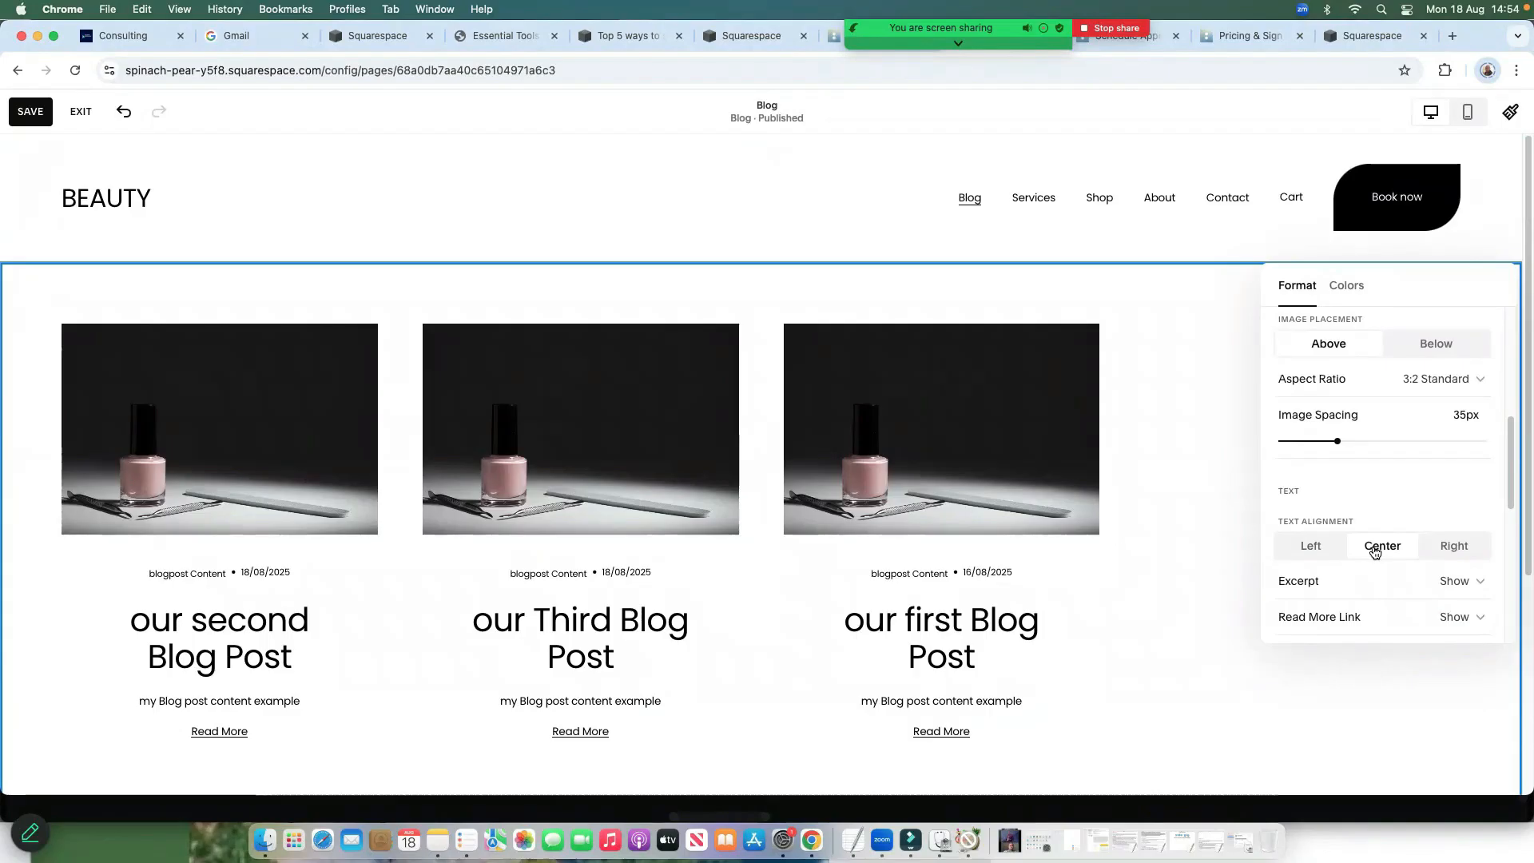
pyautogui.click(1311, 547)
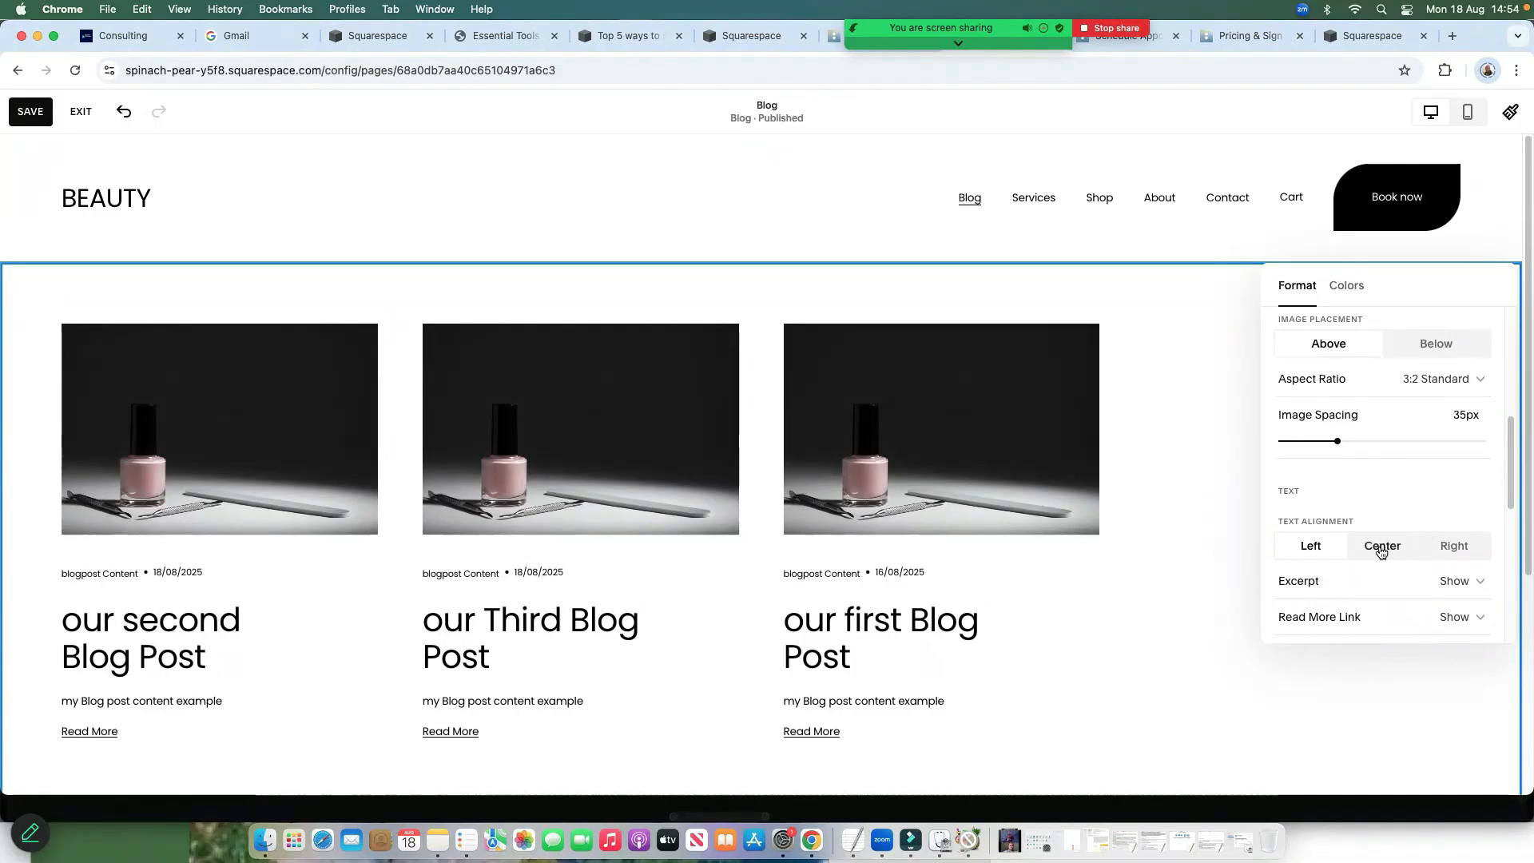
# Review the blog section's text, meta and iconography format settings, including the choices for Primary Meta Content
pyautogui.scroll(-1, 1348, 607)
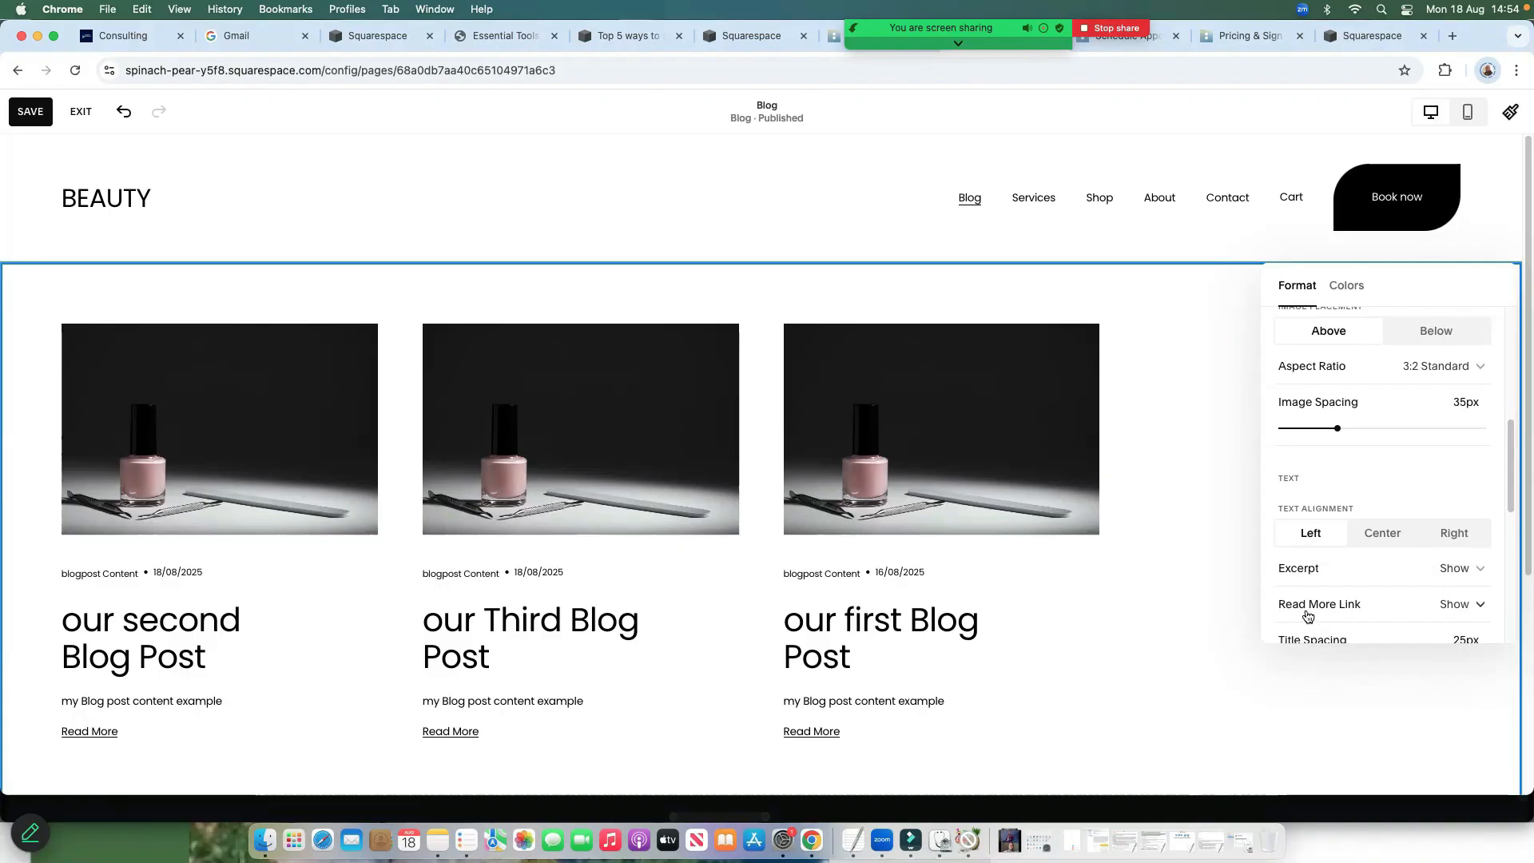
pyautogui.scroll(-5, 1358, 607)
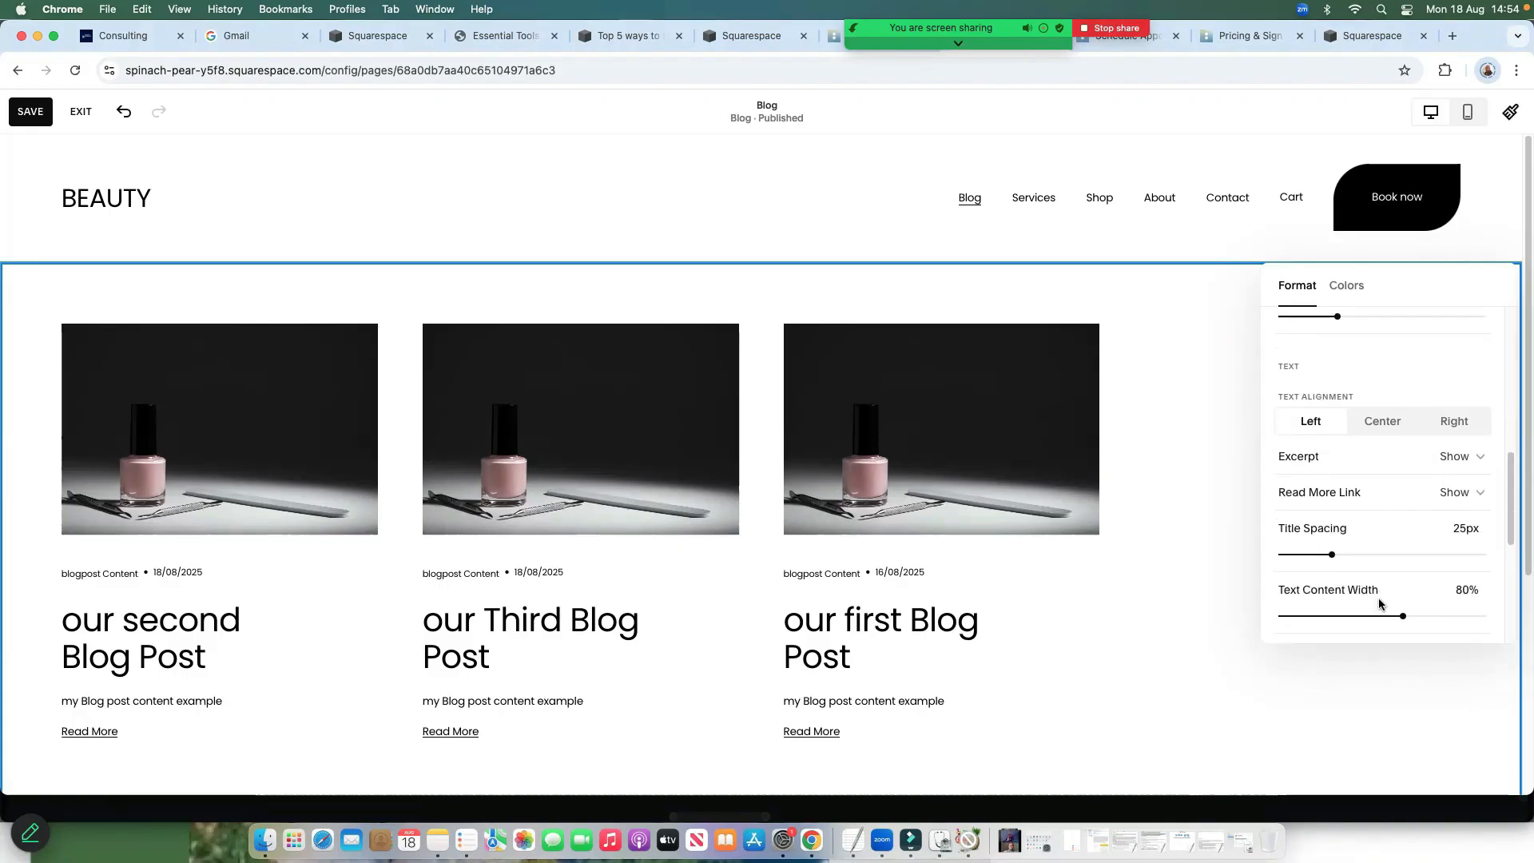
pyautogui.scroll(-2, 1389, 595)
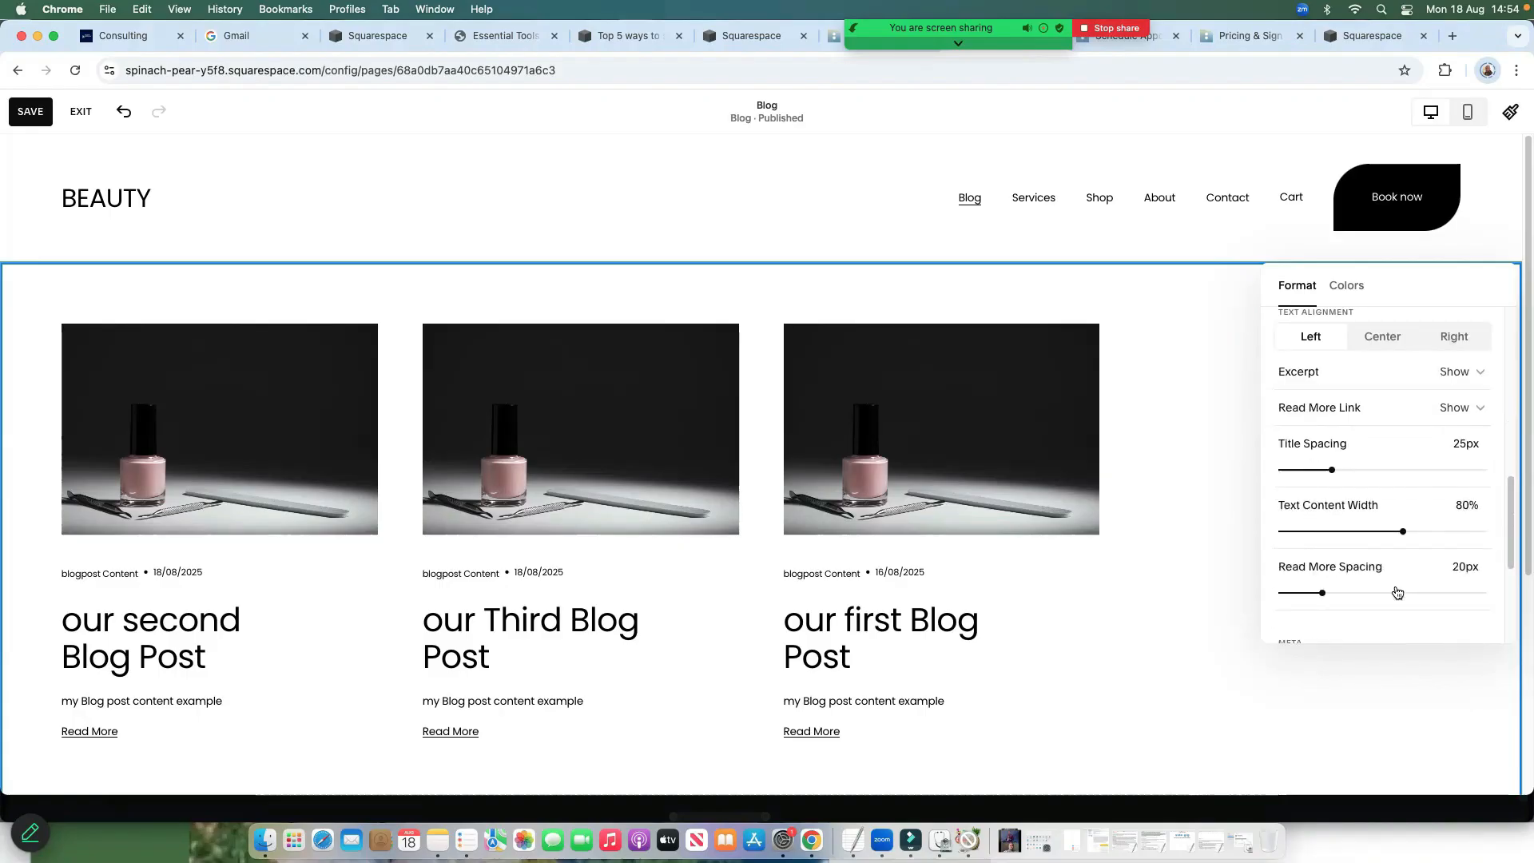
pyautogui.scroll(-1, 1374, 594)
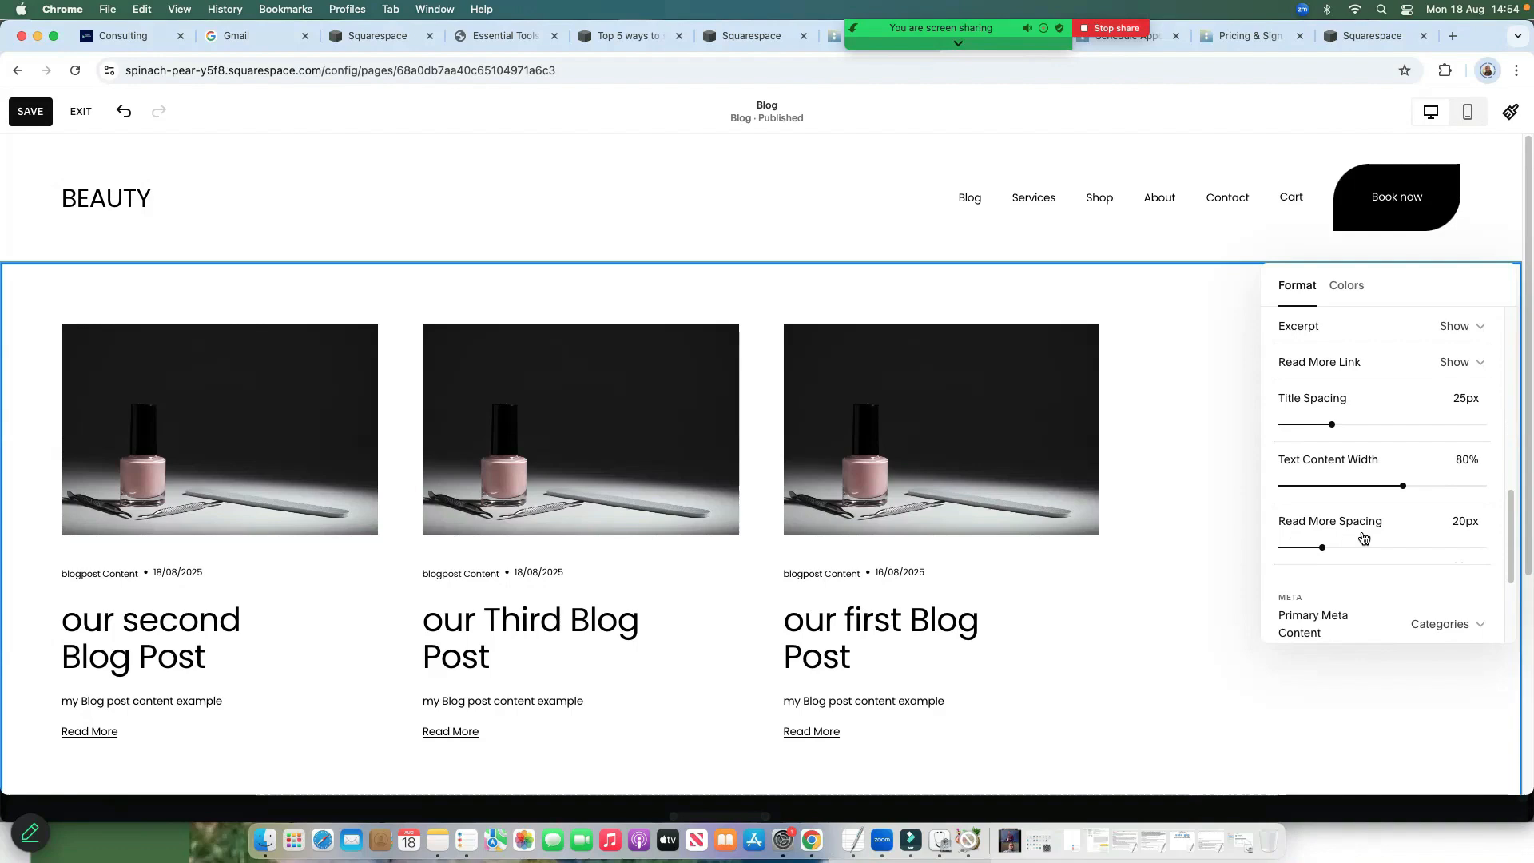
pyautogui.scroll(-1, 1374, 569)
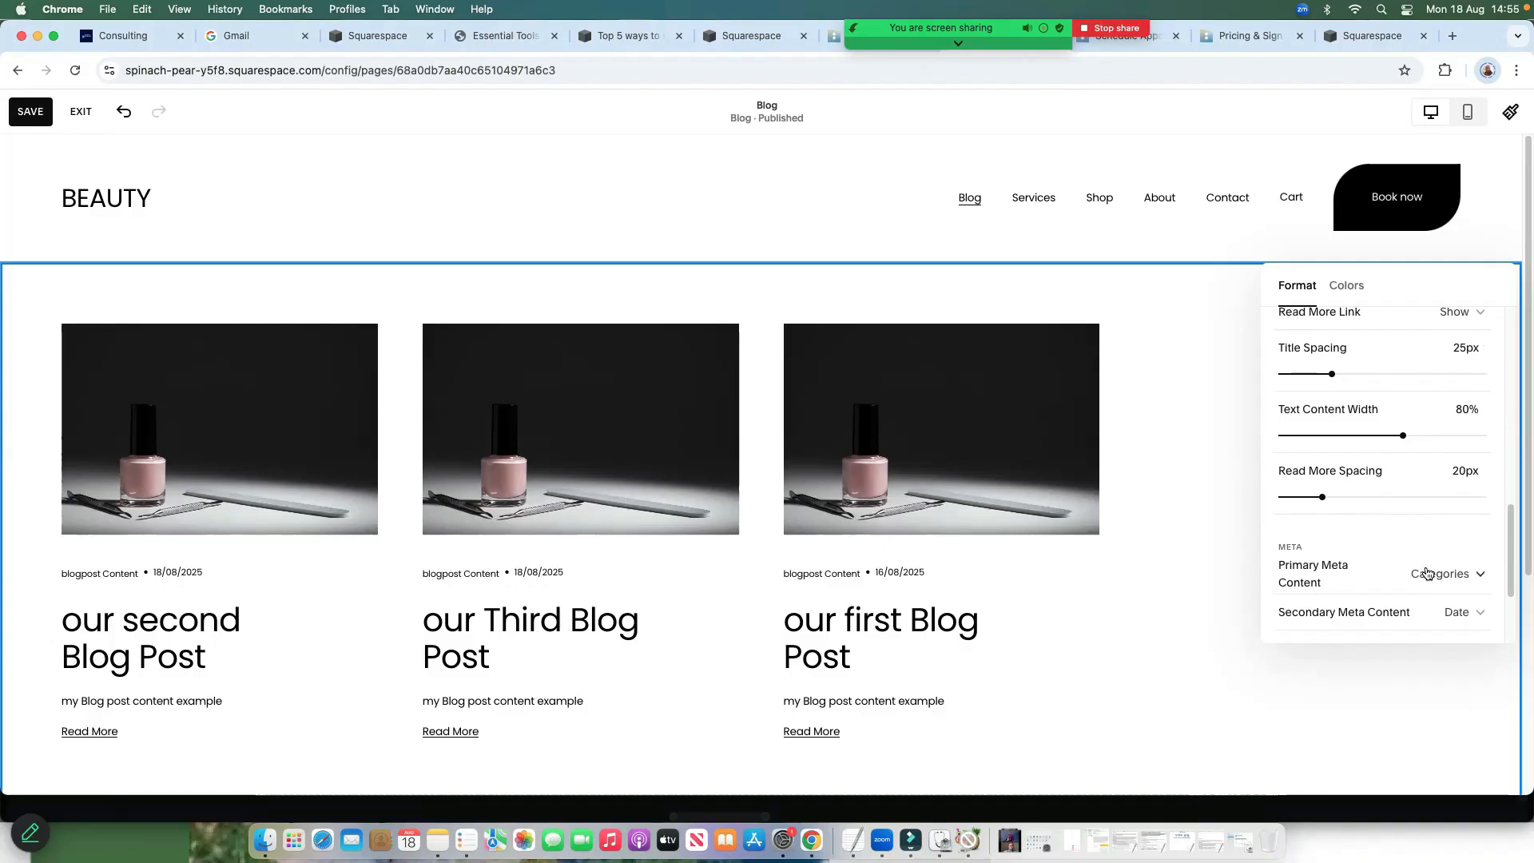
pyautogui.click(1474, 573)
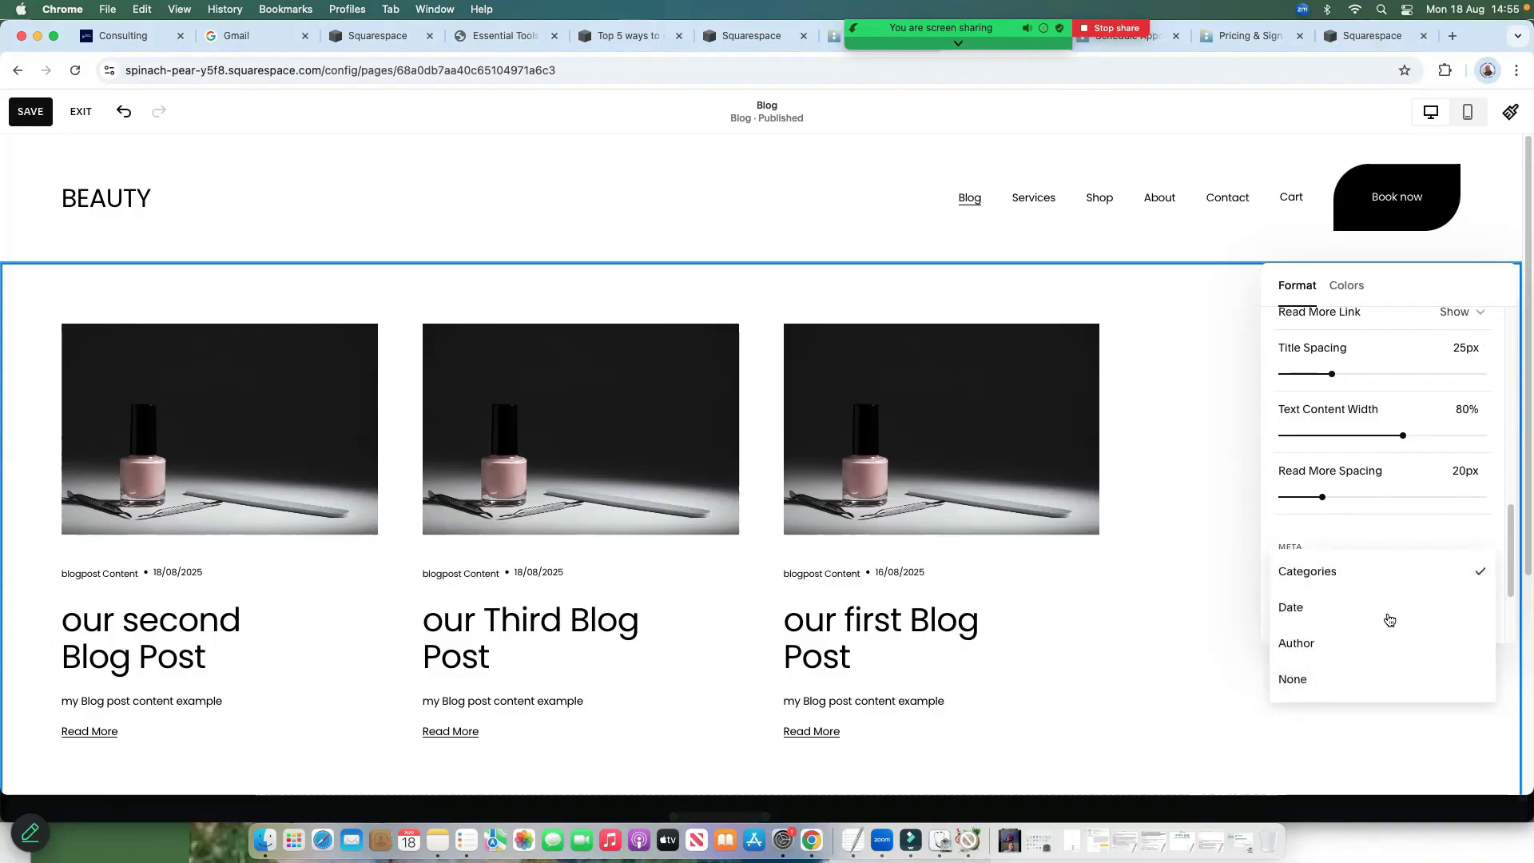
pyautogui.click(1131, 605)
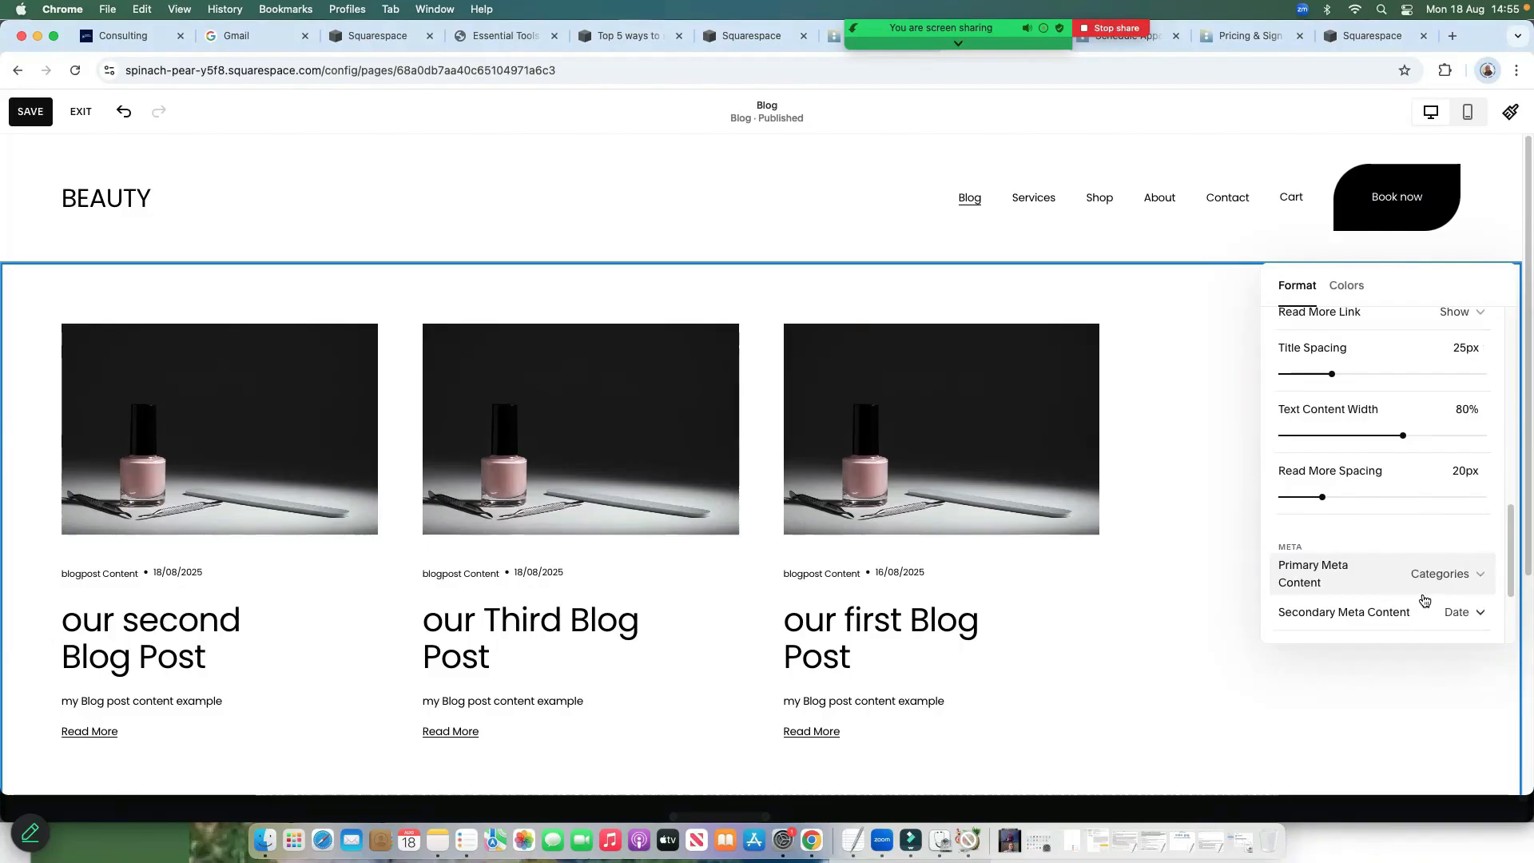
pyautogui.scroll(-3, 1438, 591)
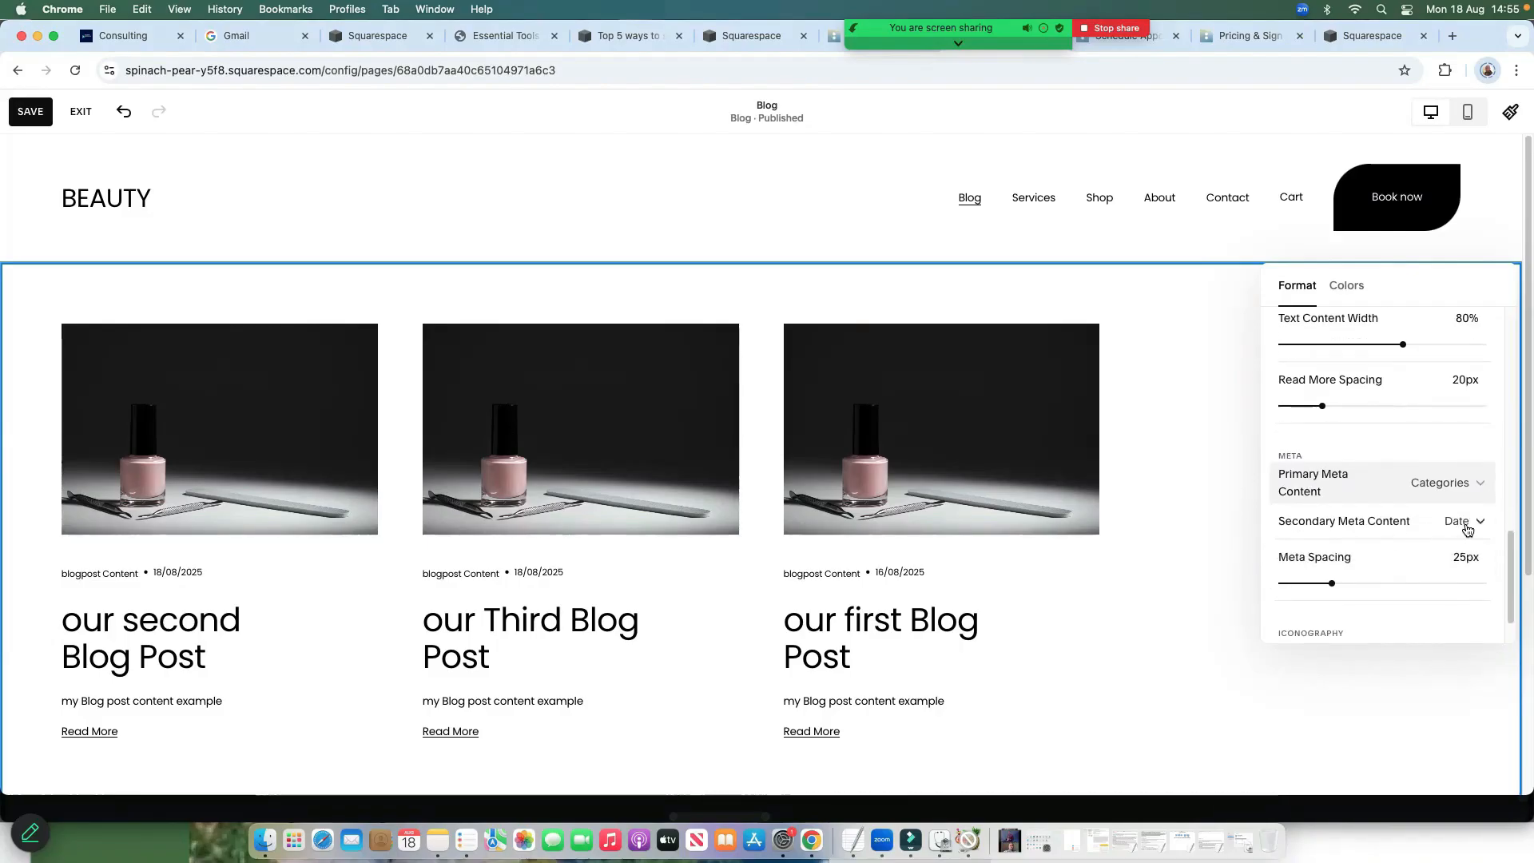
pyautogui.scroll(-1, 1394, 585)
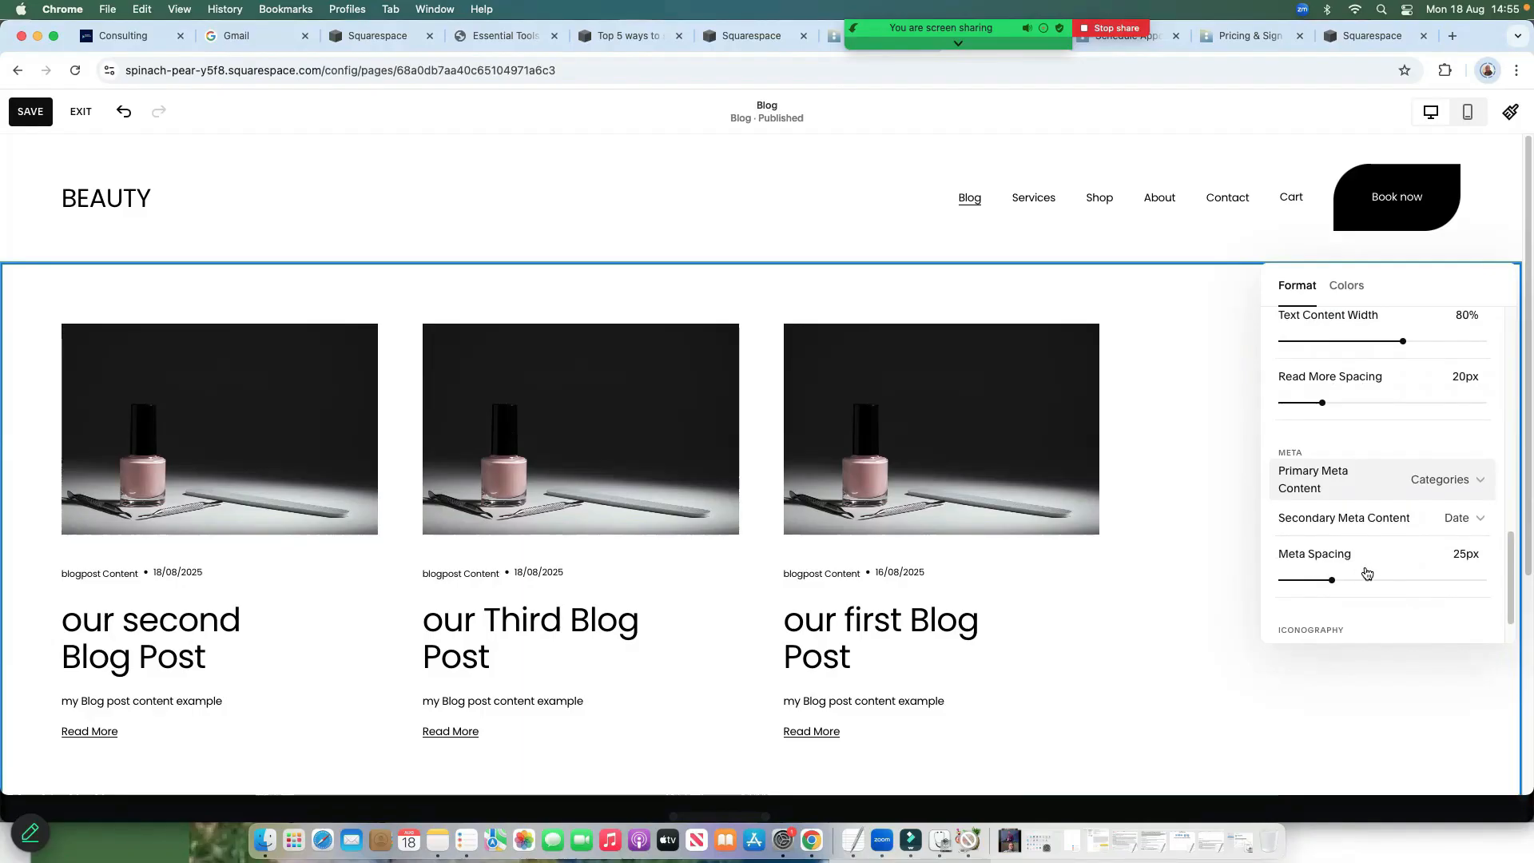
pyautogui.scroll(-2, 1394, 568)
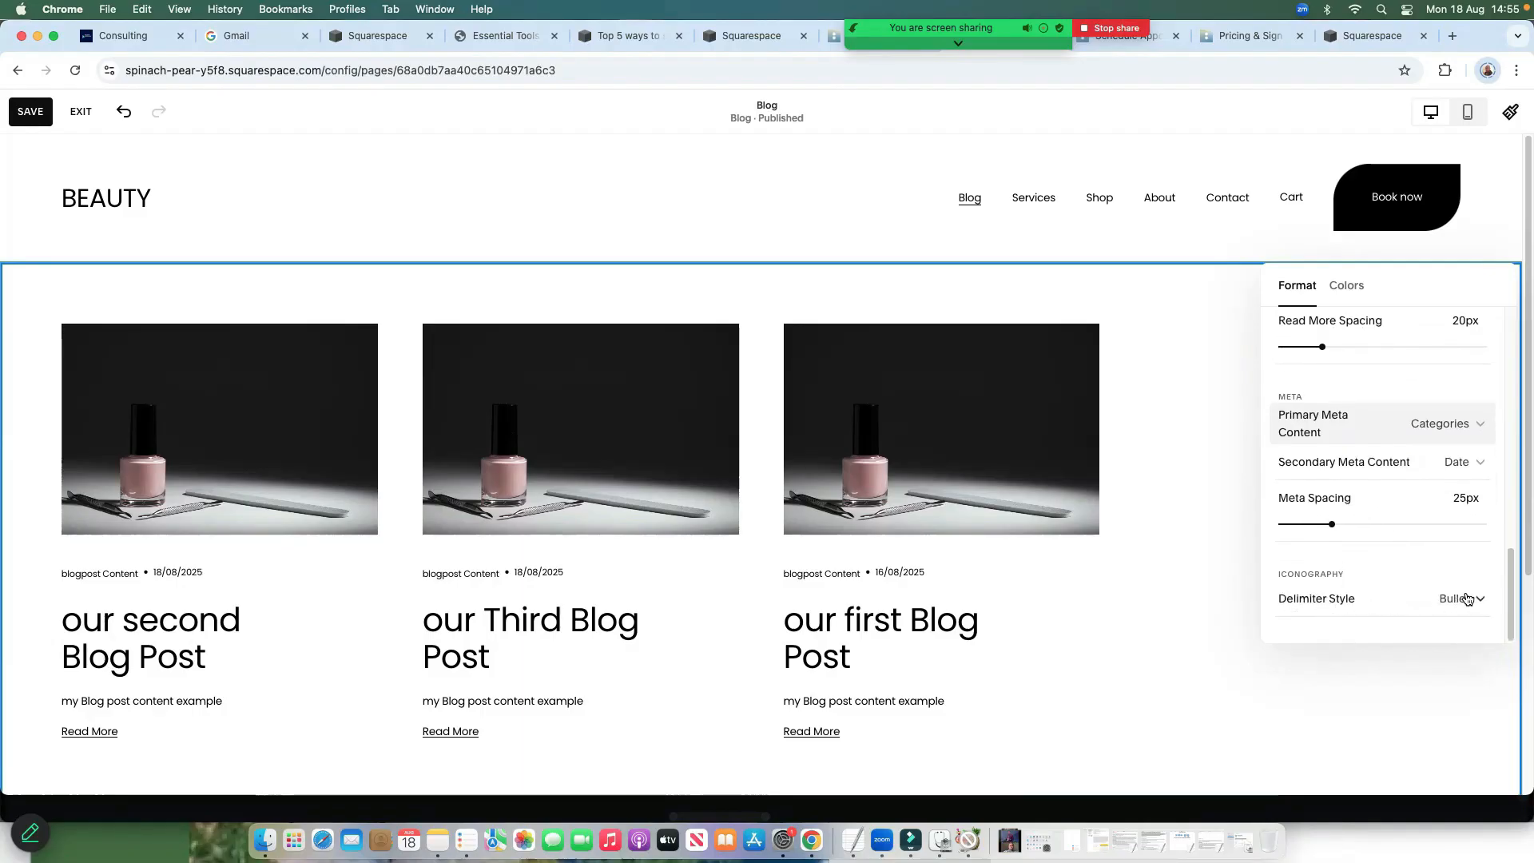
# View the color themes available for the blog section and save the Blog page's design changes
pyautogui.scroll(5, 1430, 535)
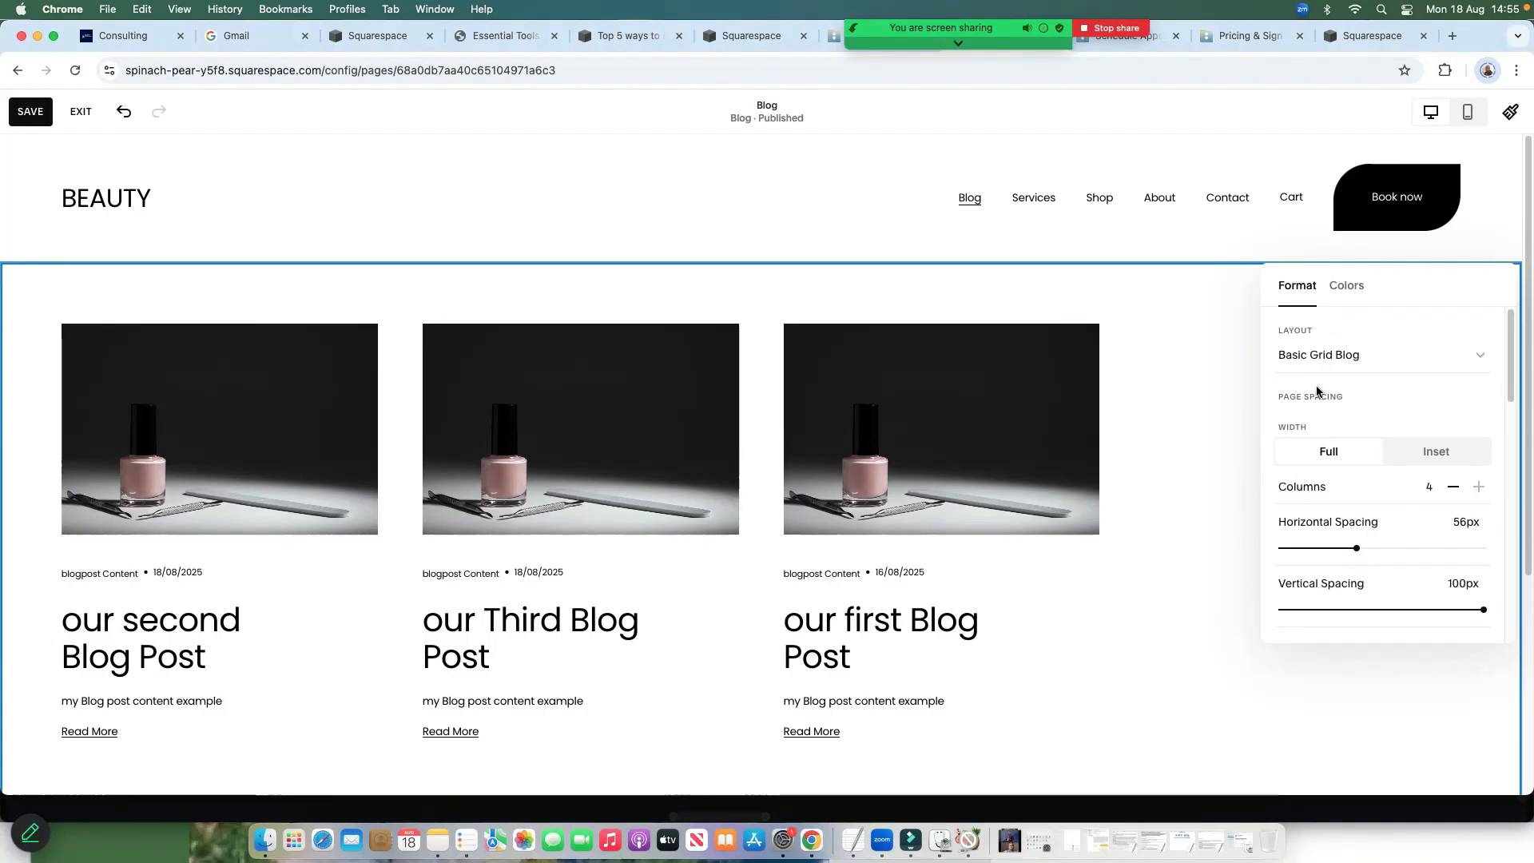
pyautogui.scroll(-2, 1401, 518)
pyautogui.scroll(3, 1401, 518)
pyautogui.click(1347, 290)
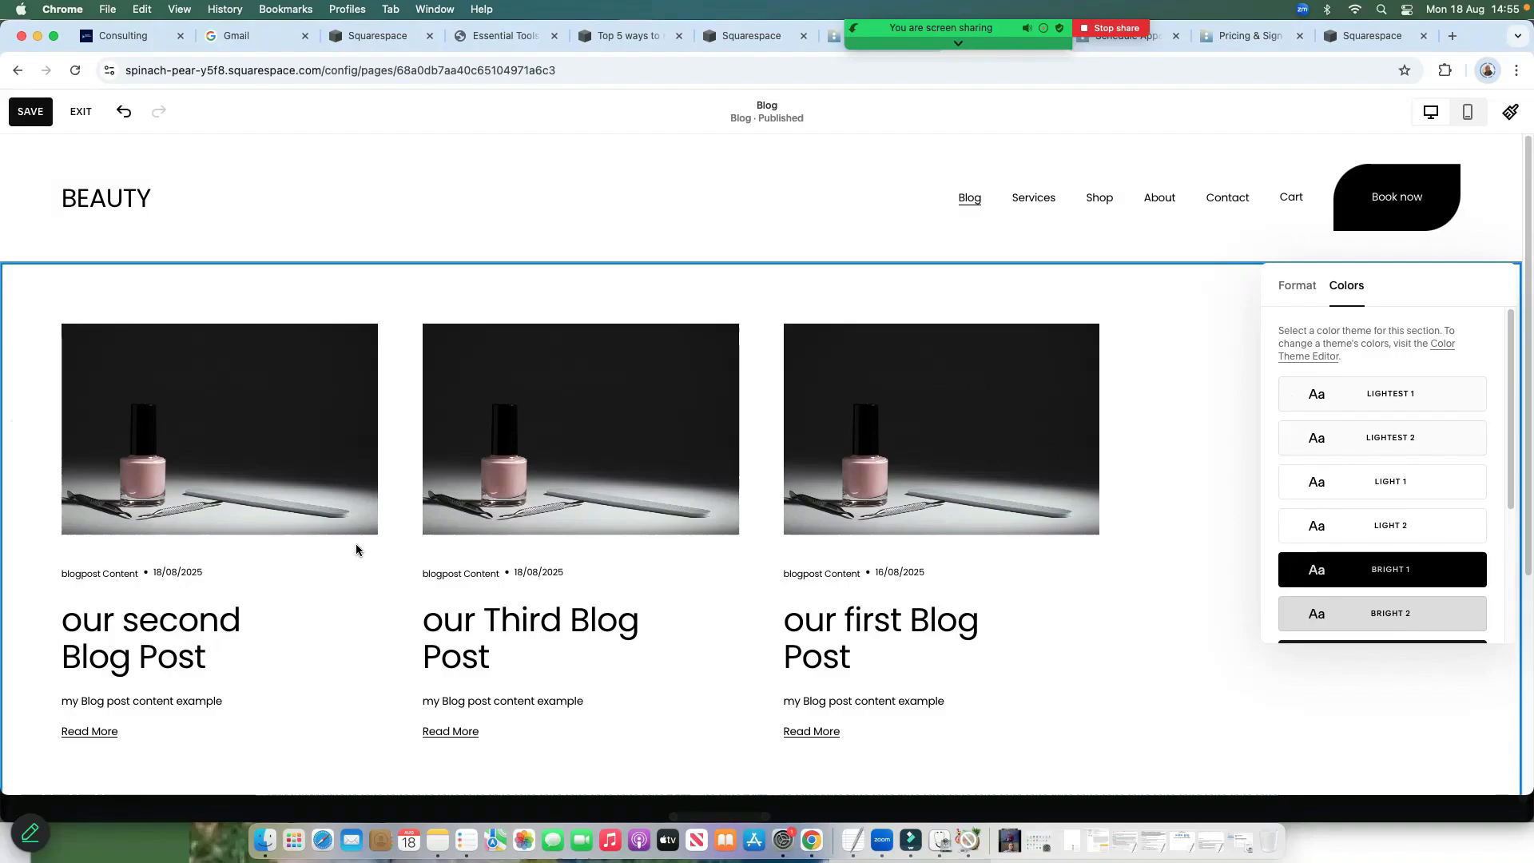
pyautogui.click(24, 114)
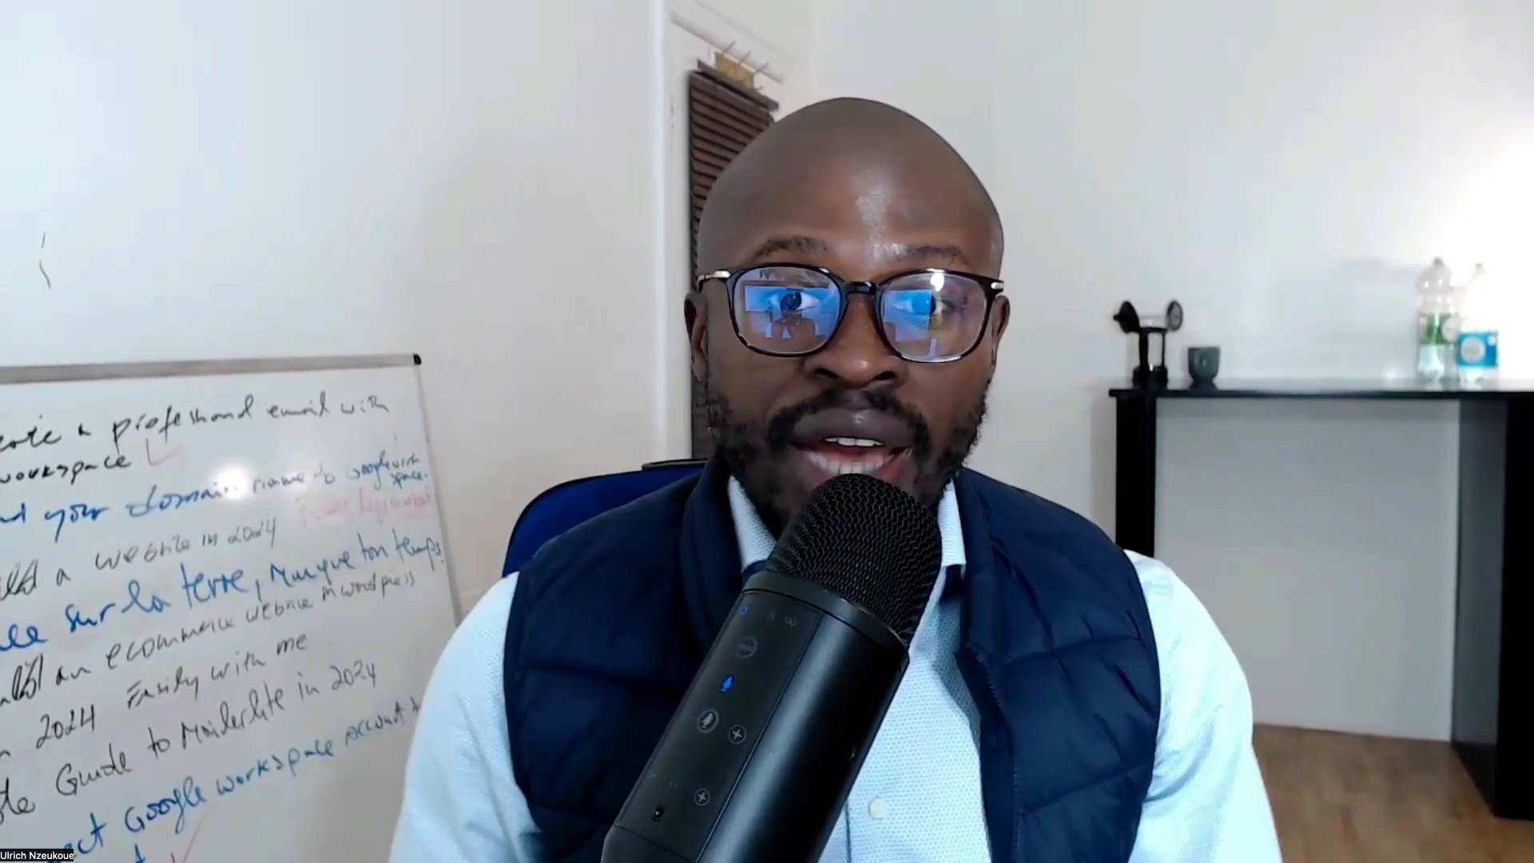